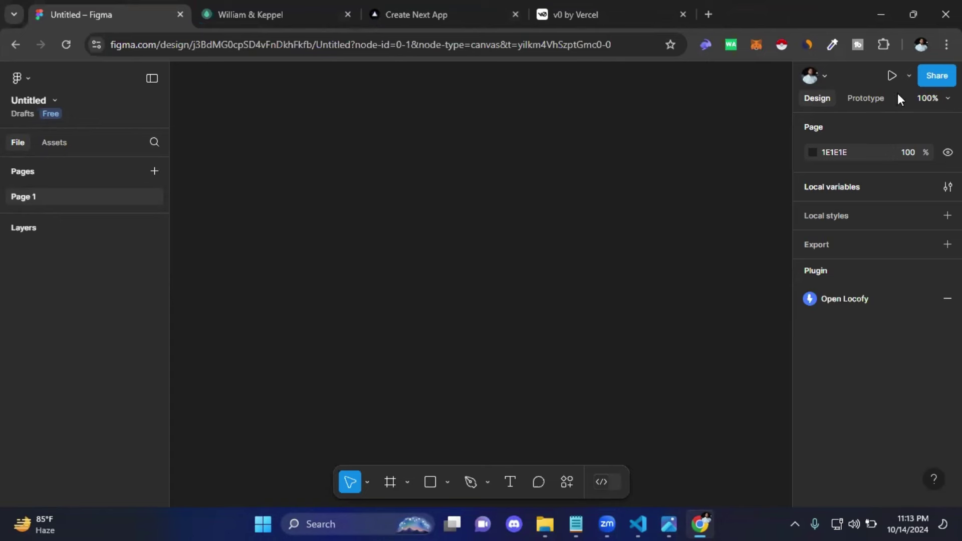
Step: Replace the Untitled file by loading the Taha website file URL in a new tab
left_click(179, 14)
key("ctrl+t")
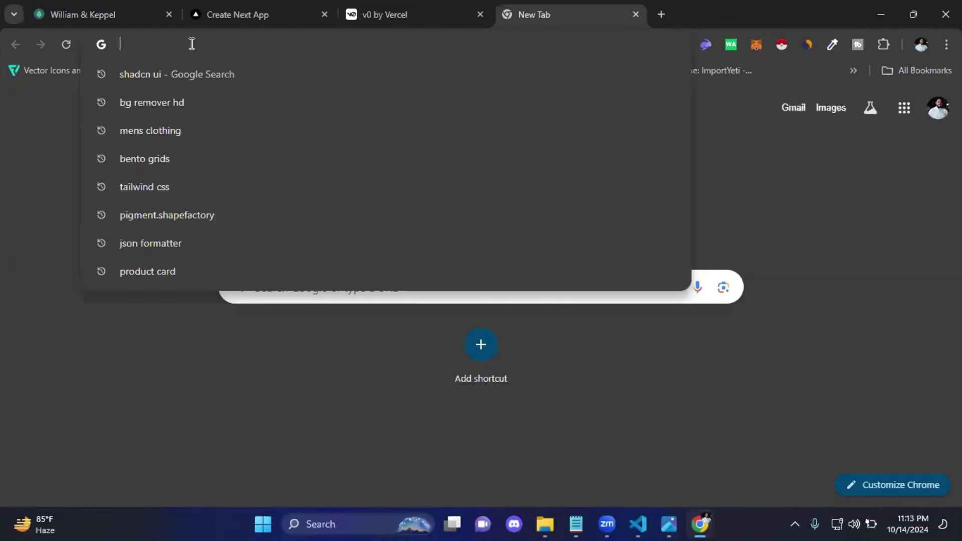
key("ctrl+v")
key("Return")
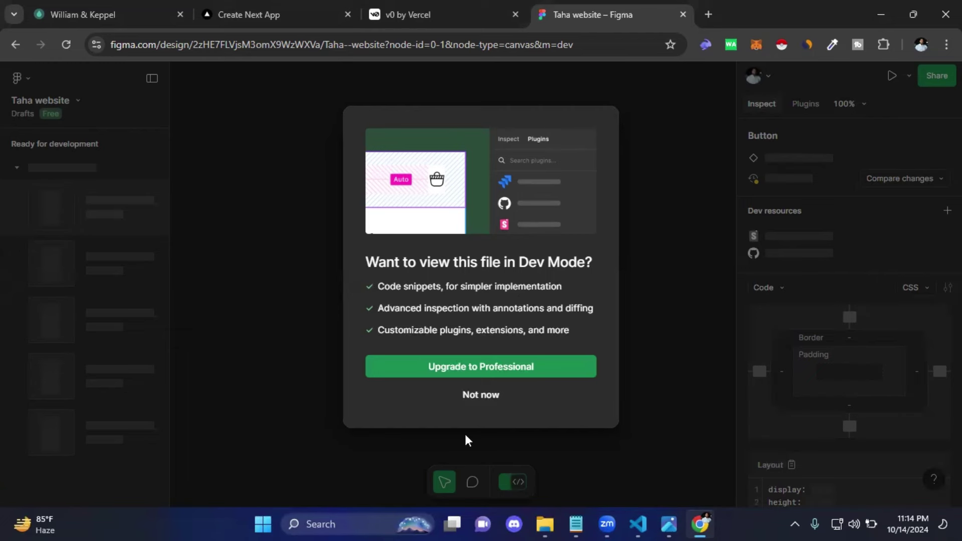
Step: Decline the Dev Mode offer with 'Not now' and open Figma's main menu
left_click(484, 400)
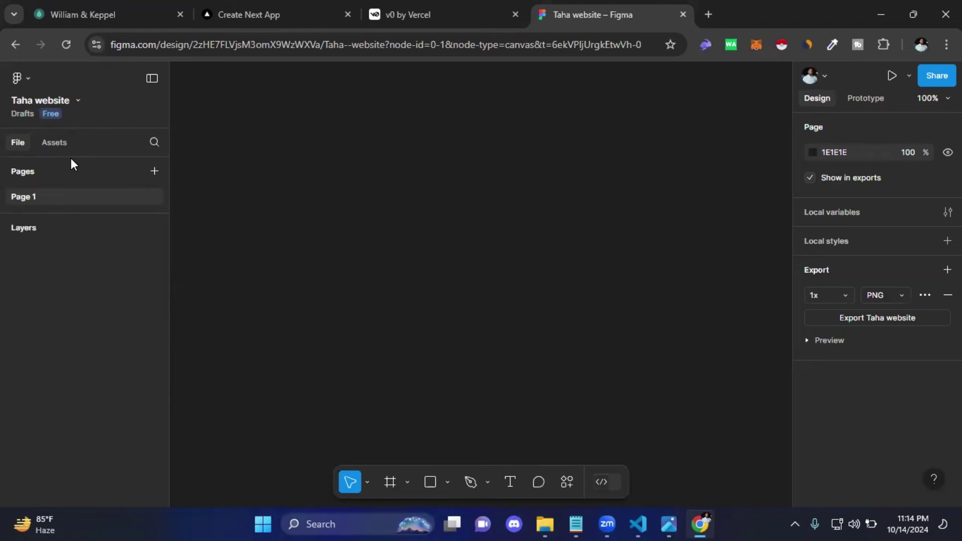
left_click(29, 75)
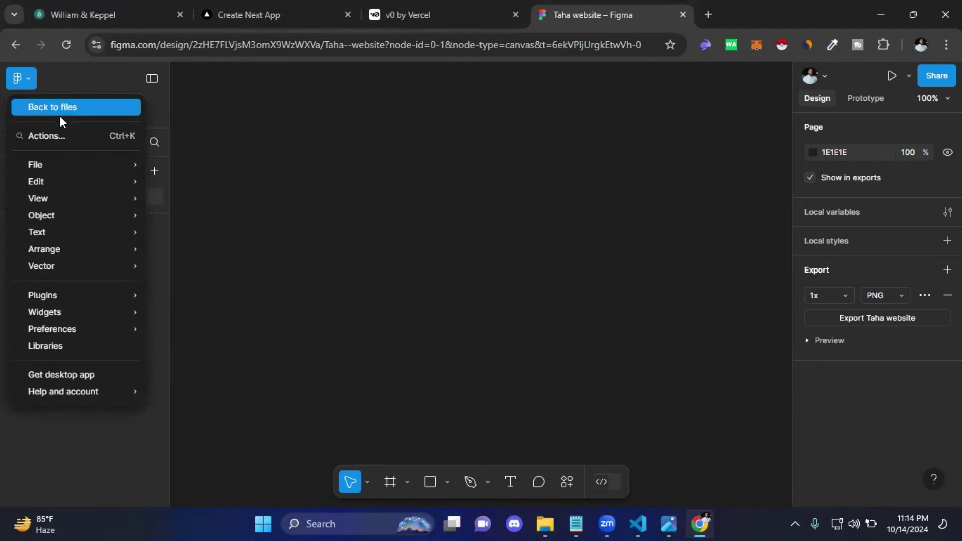
mouse_move(38, 199)
left_click(323, 236)
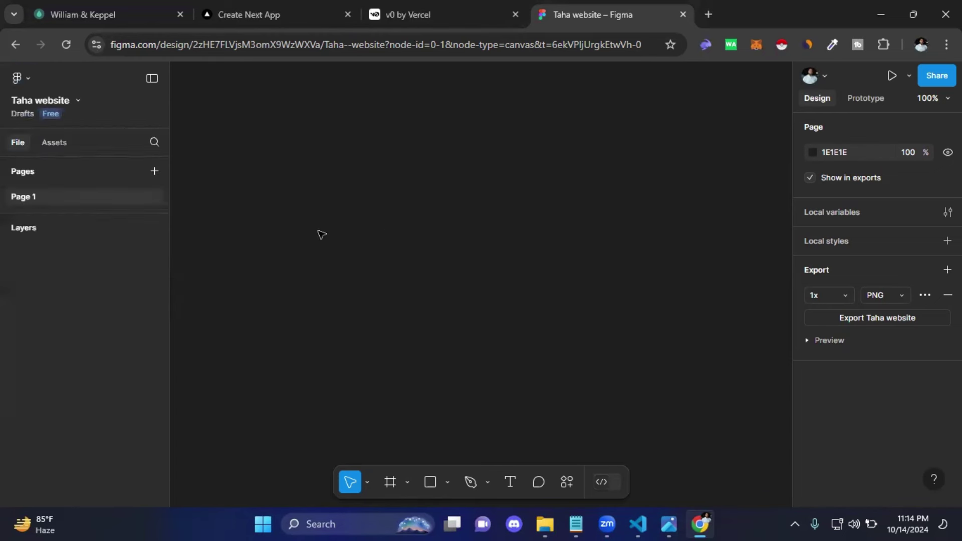
left_click(76, 100)
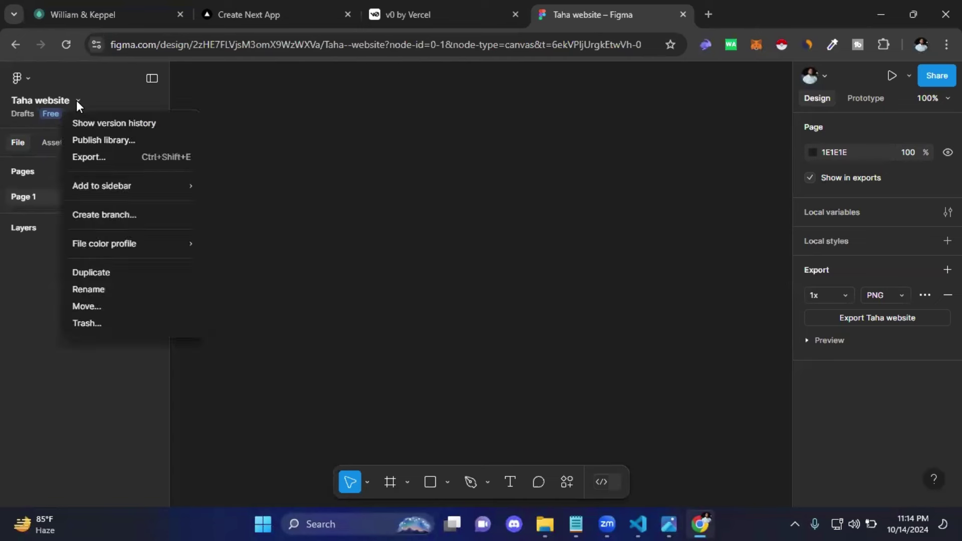
double_click(39, 100)
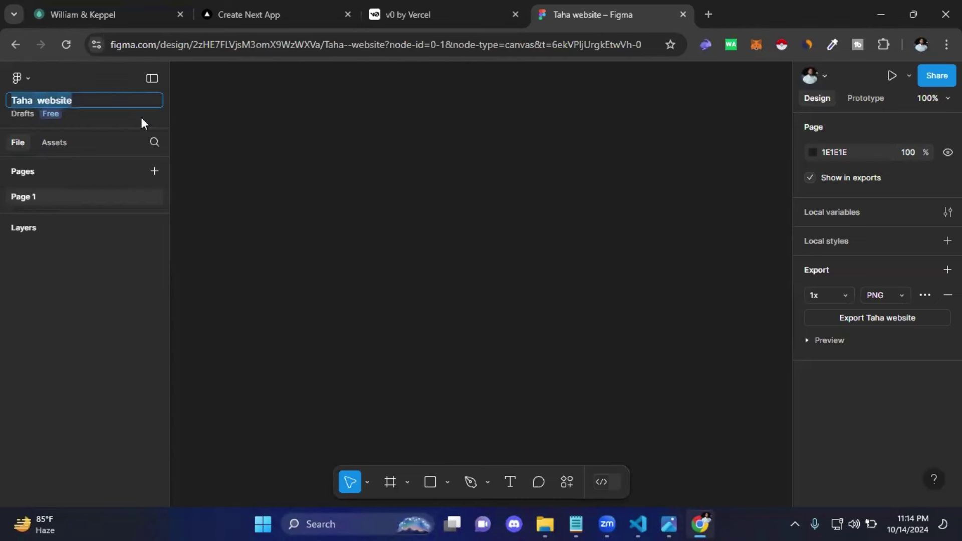
left_click(90, 98)
key("ctrl+a")
key("Return")
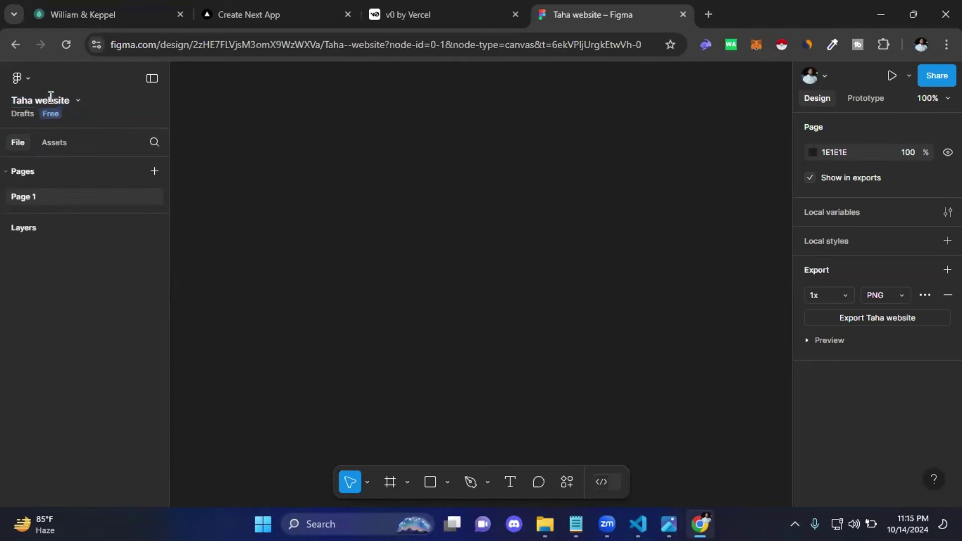
left_click(51, 98)
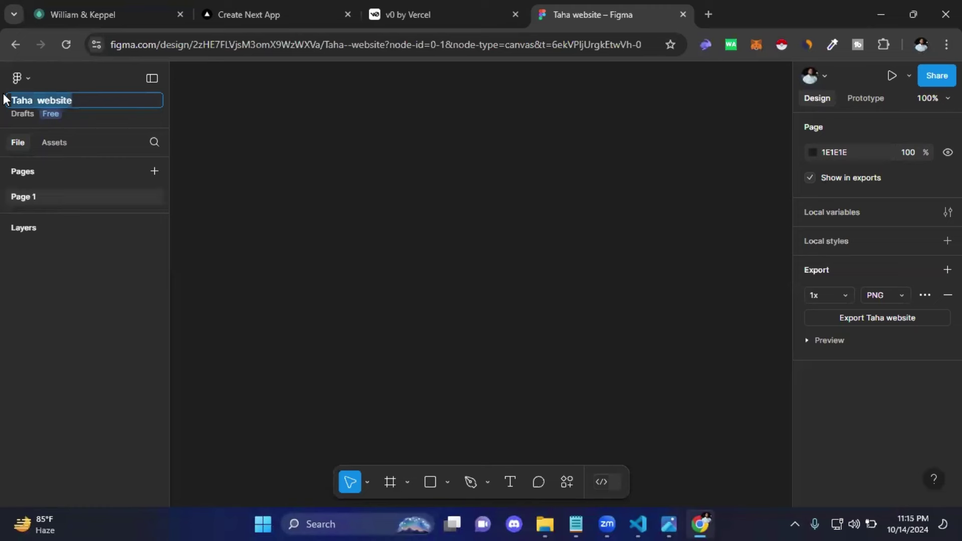
left_click(224, 133)
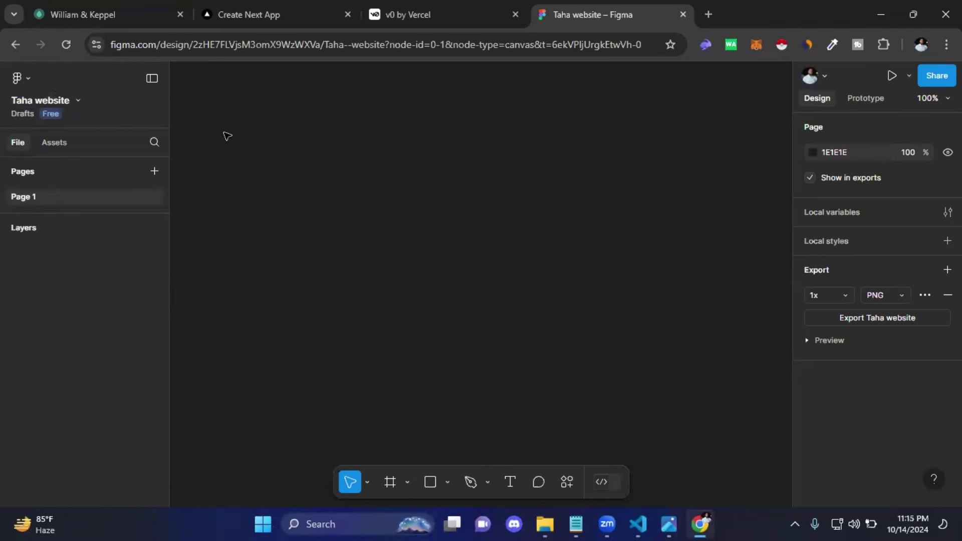
left_click(55, 144)
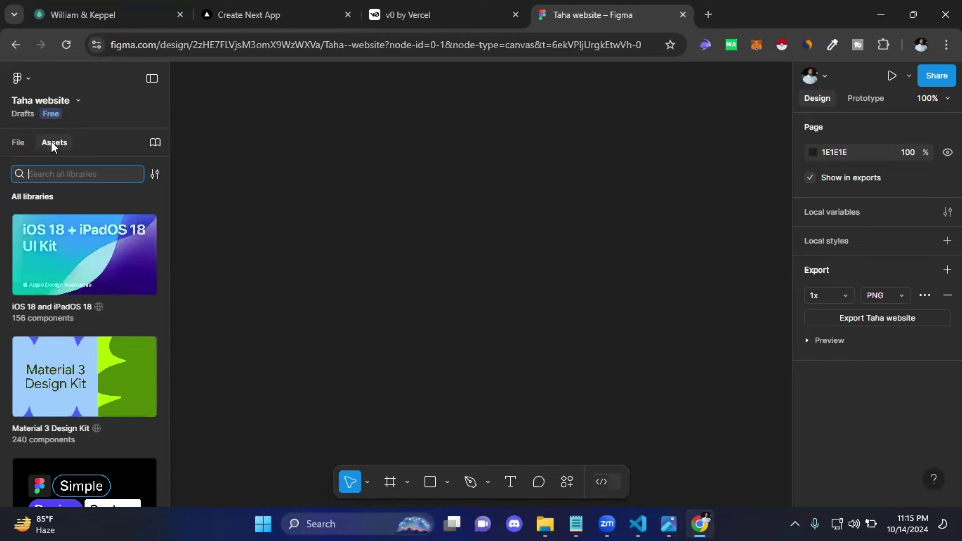
left_click(20, 142)
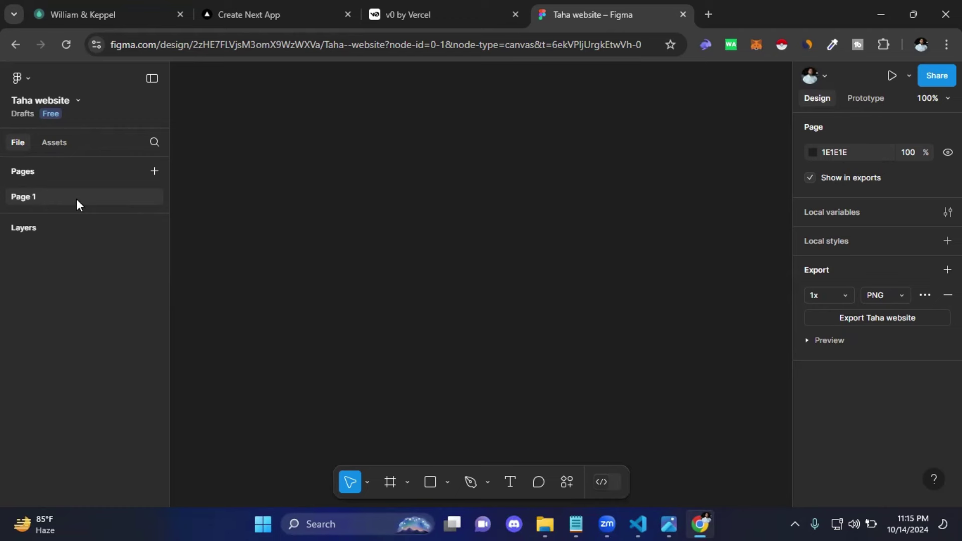
left_click(154, 172)
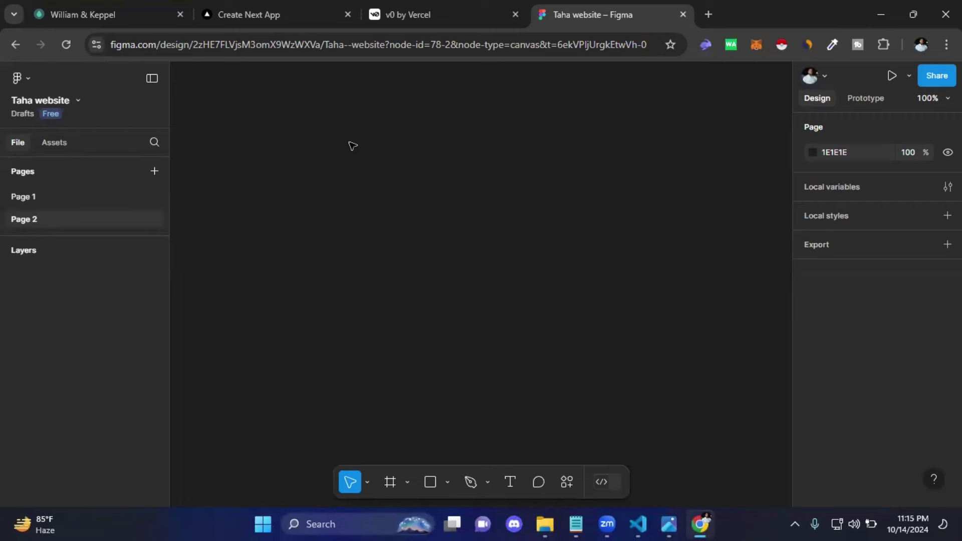
left_click(82, 200)
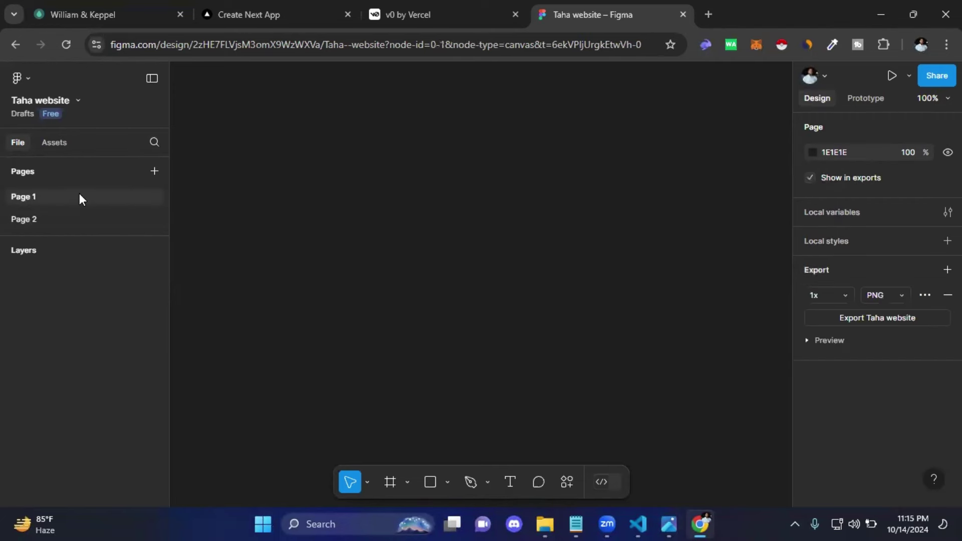
left_click(63, 219)
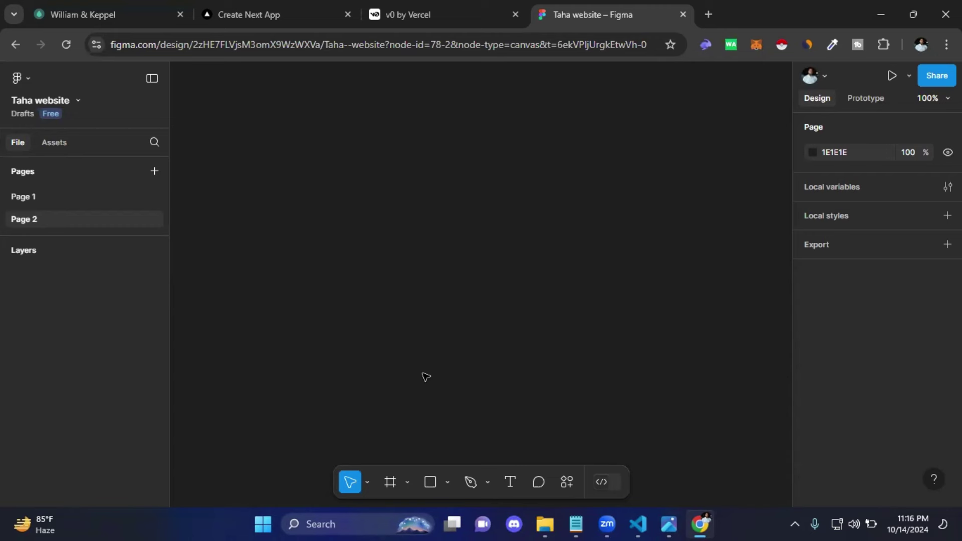
mouse_move(154, 172)
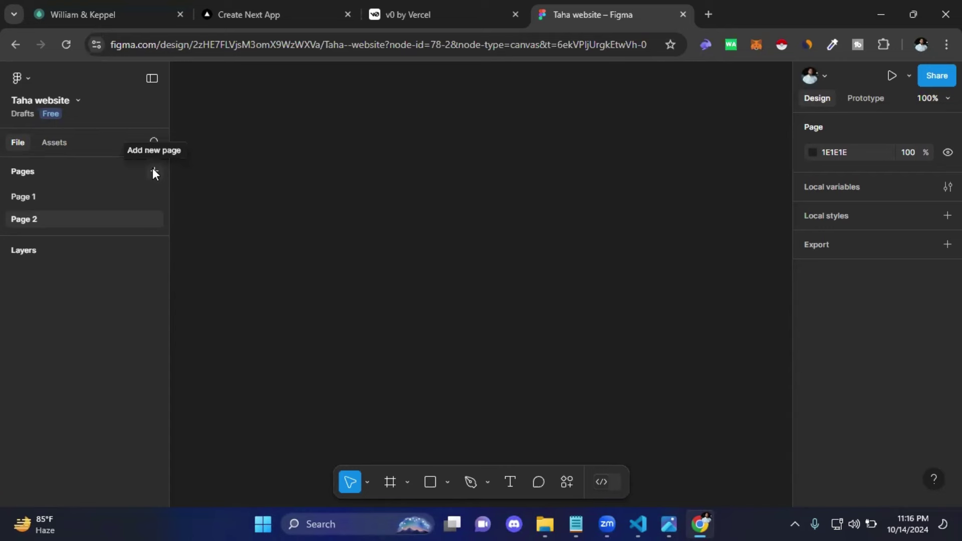
right_click(47, 221)
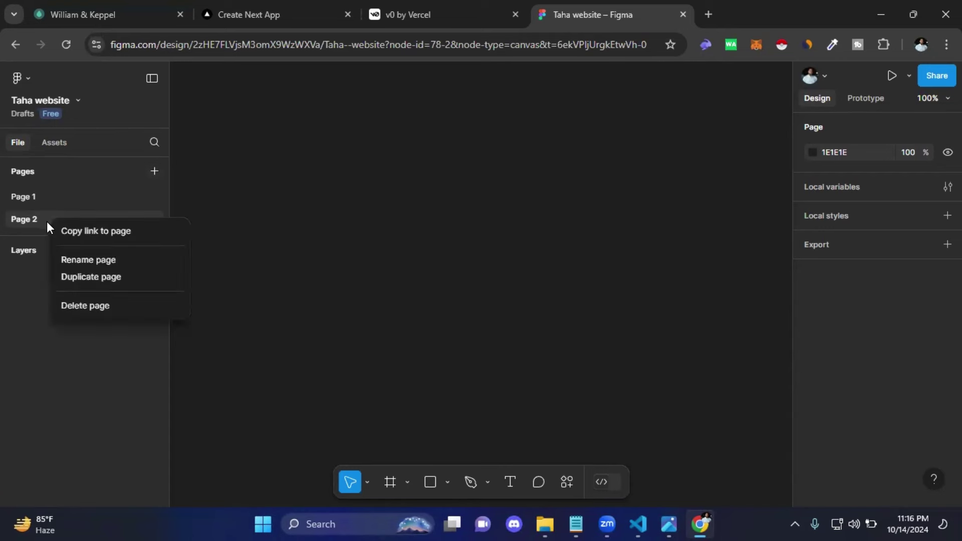
left_click(104, 307)
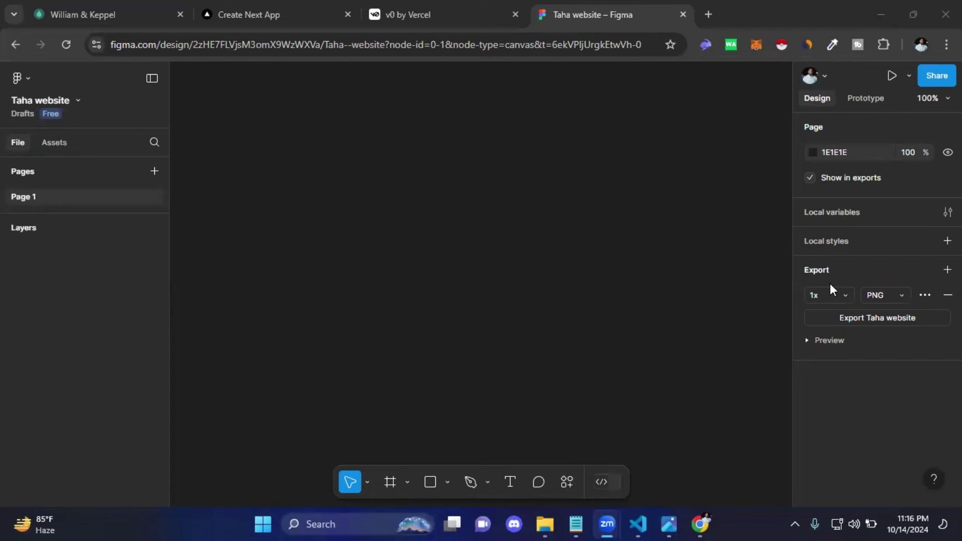
left_click(378, 497)
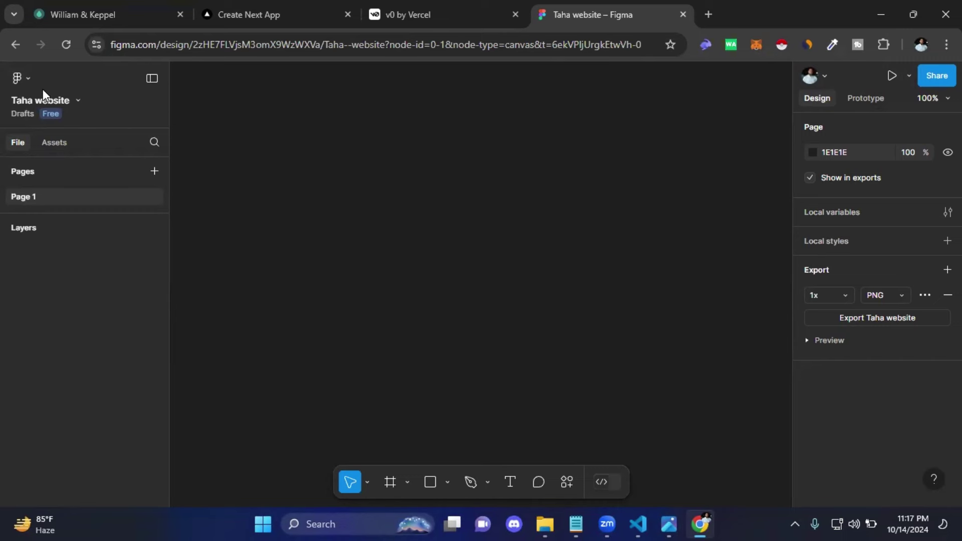
double_click(56, 100)
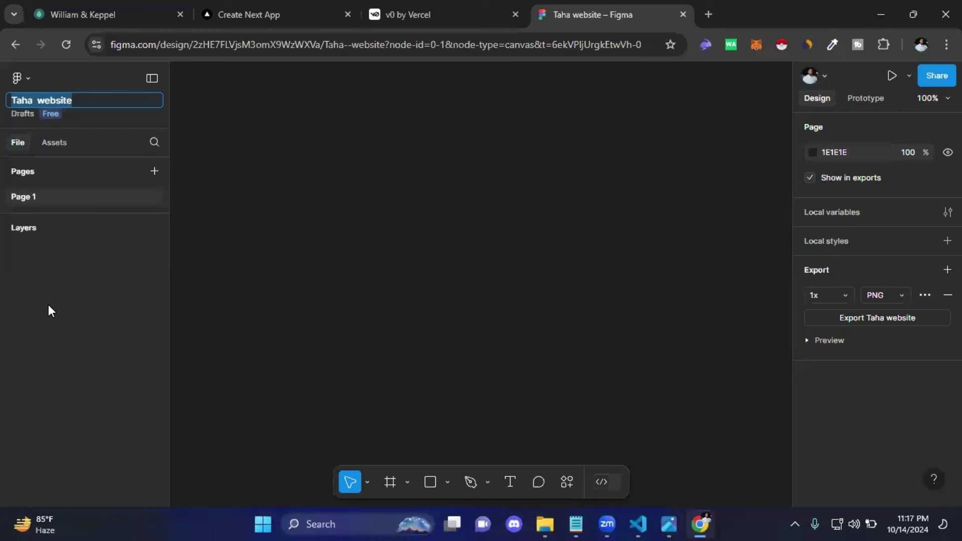
left_click(70, 278)
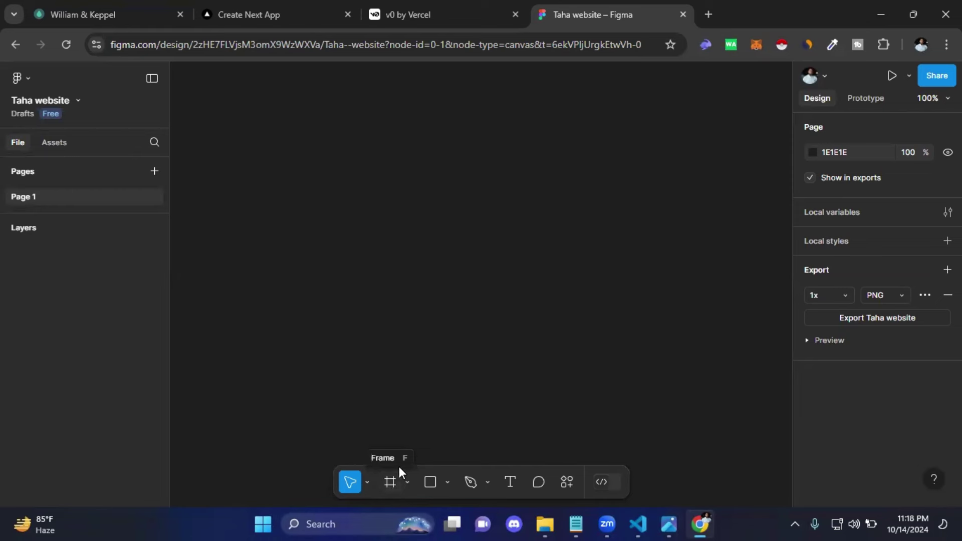
Step: Add a Desktop 1440×1024 frame to Page 1 from the Frame tool presets
left_click(390, 482)
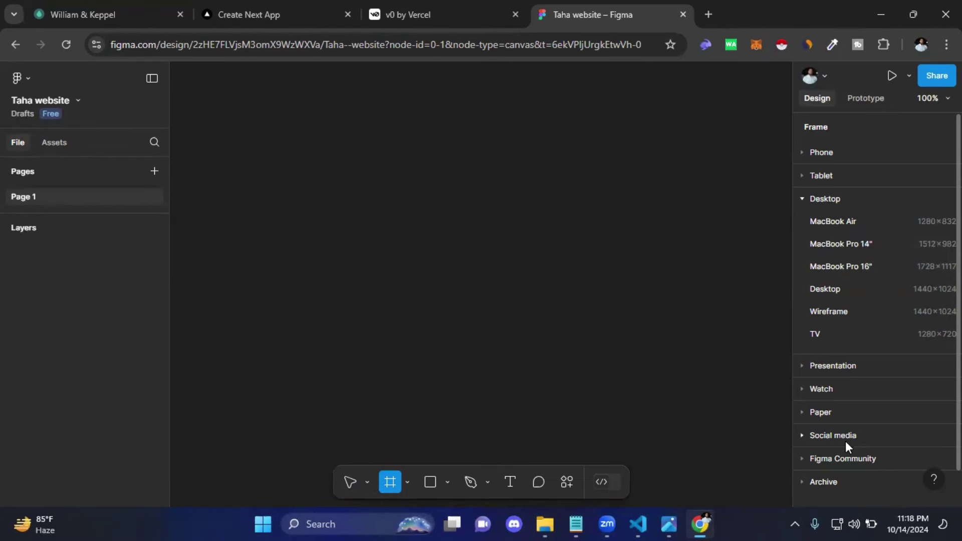
scroll(846, 442, "down", 1)
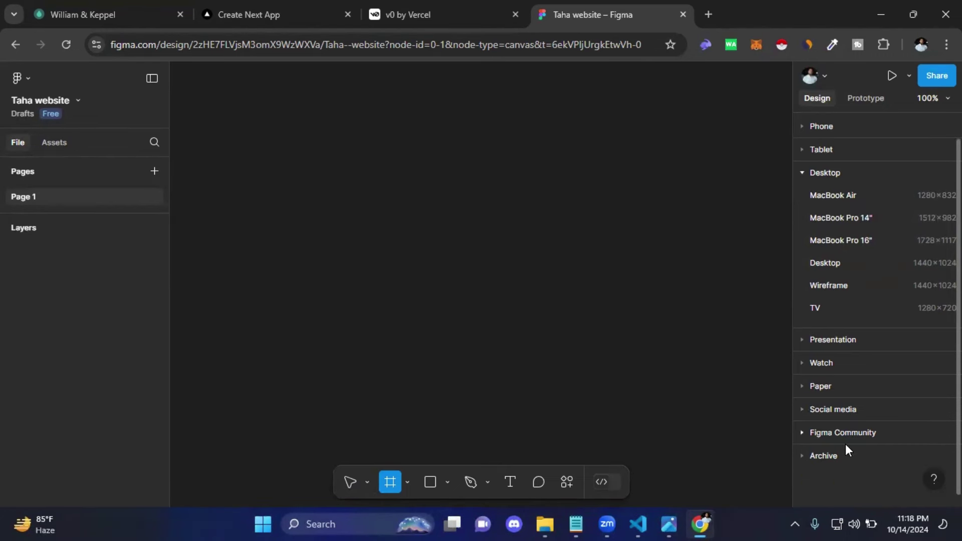
left_click(801, 407)
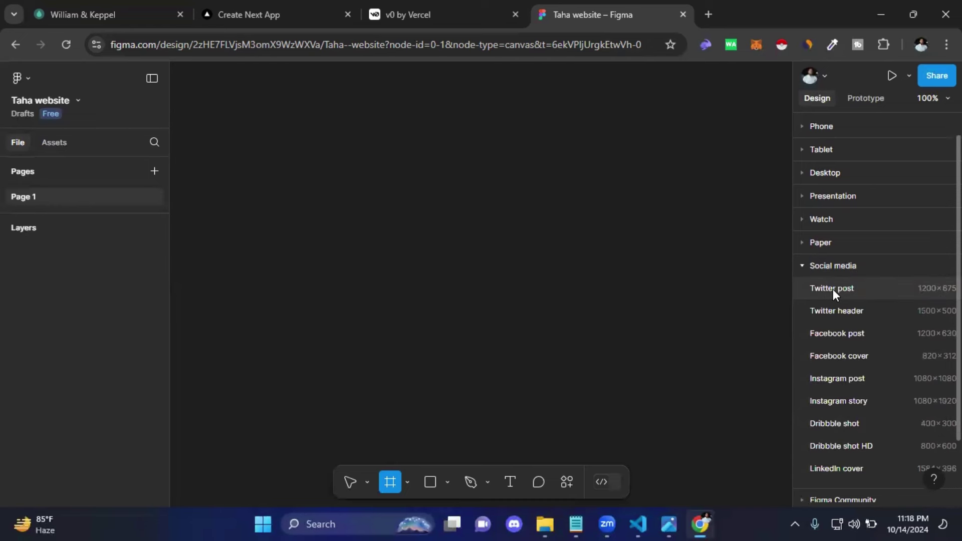
scroll(833, 476, "up", 1)
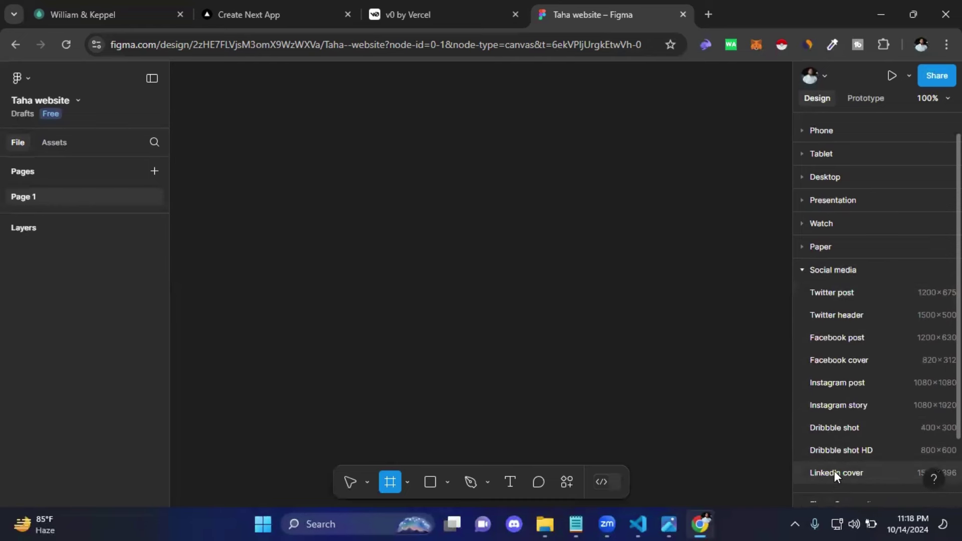
scroll(834, 474, "up", 1)
left_click(802, 291)
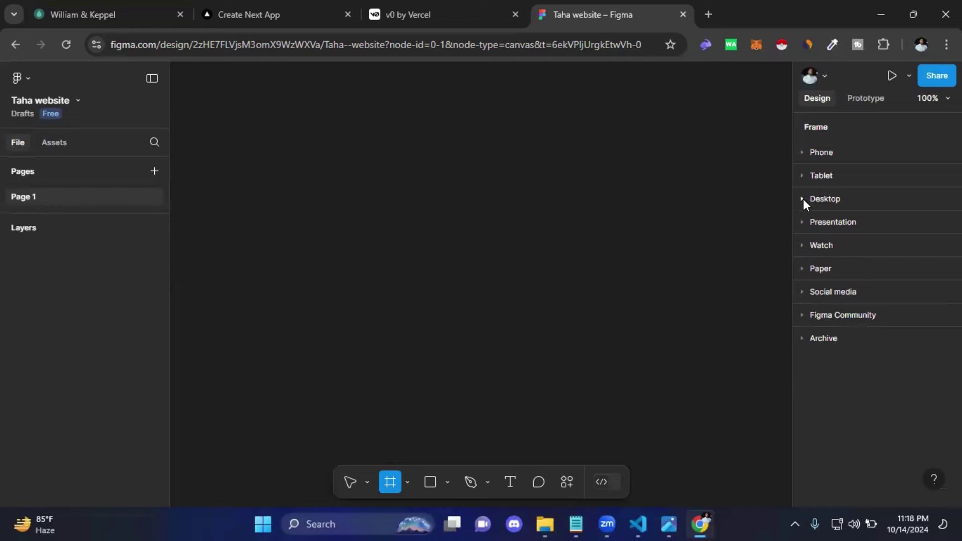
left_click(802, 154)
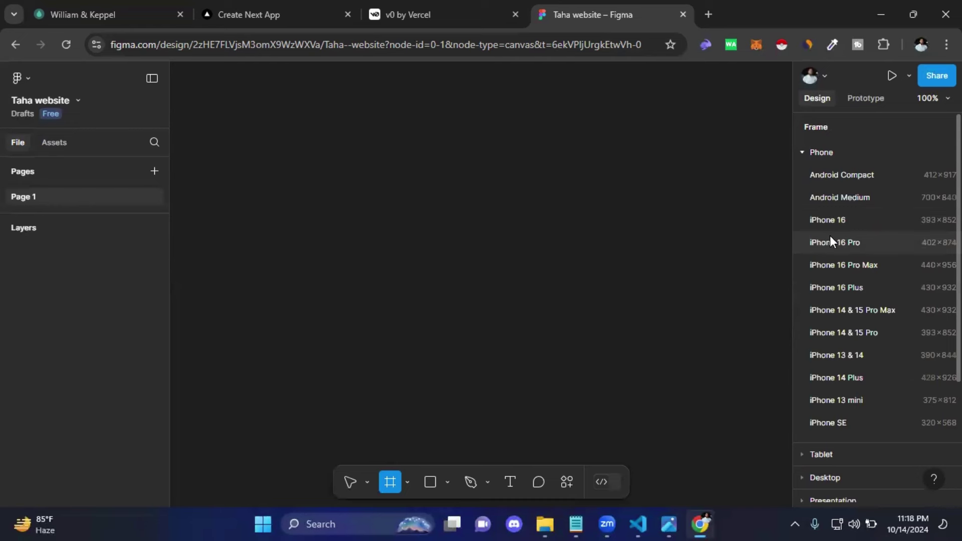
left_click(802, 151)
left_click(801, 199)
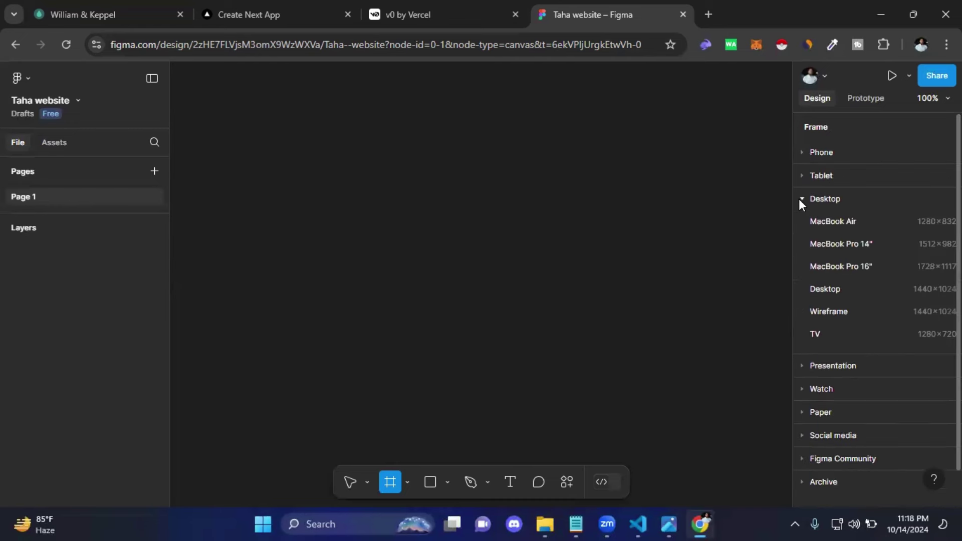
left_click(833, 292)
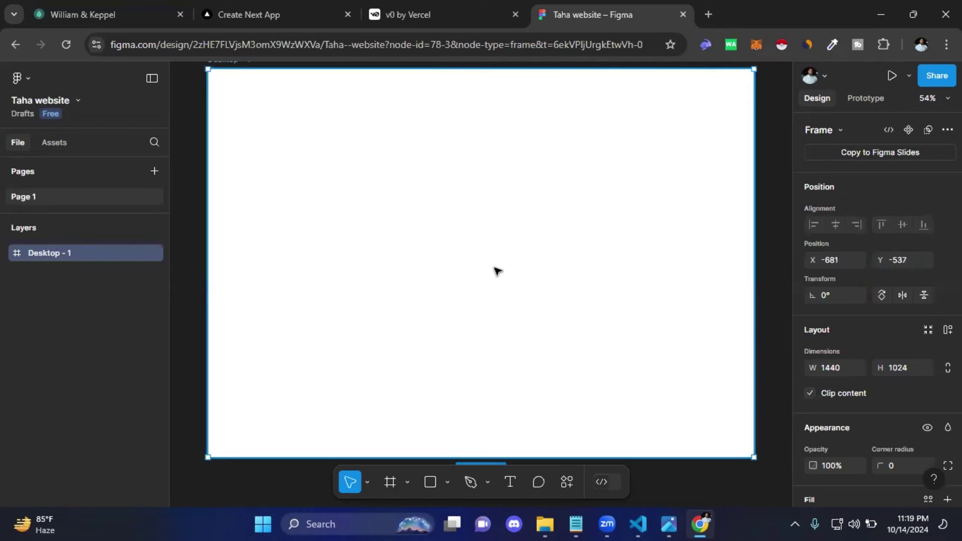
scroll(499, 268, "down", 3)
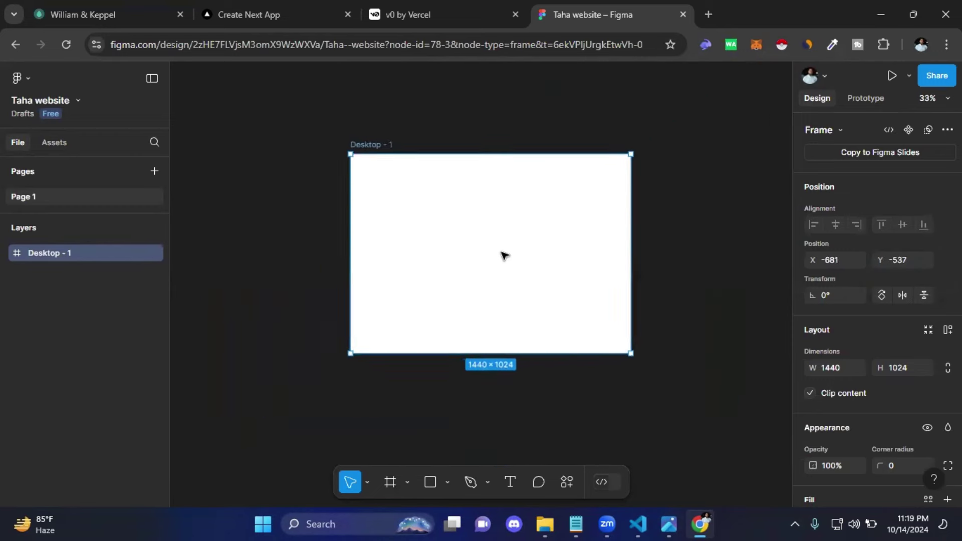
scroll(503, 255, "down", 1)
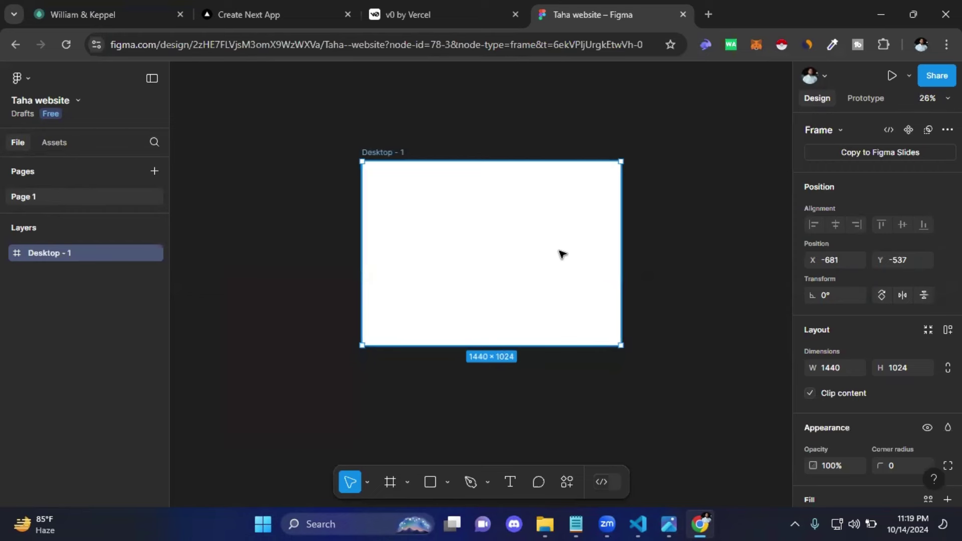
scroll(561, 242, "up", 2, "ctrl")
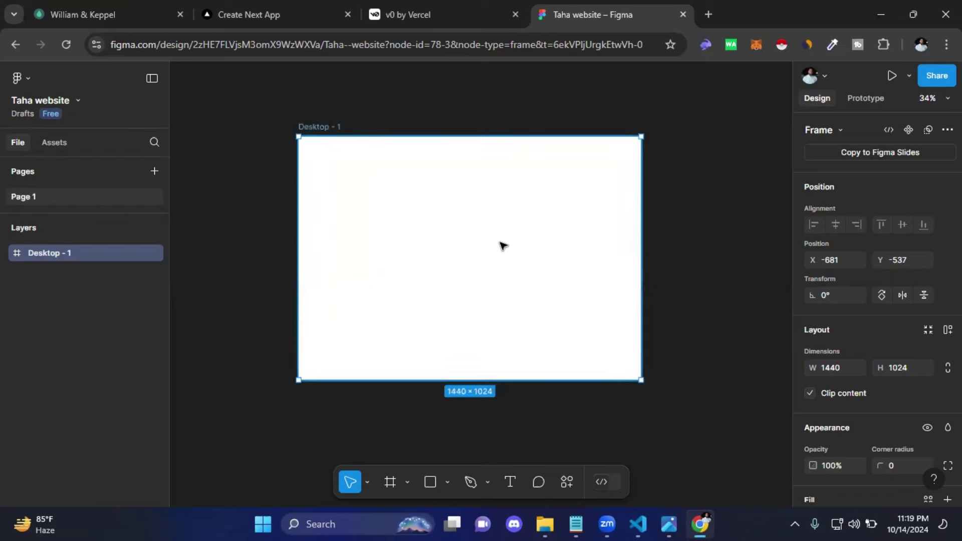
scroll(503, 244, "up", 2, "ctrl")
scroll(501, 243, "up", 2, "ctrl")
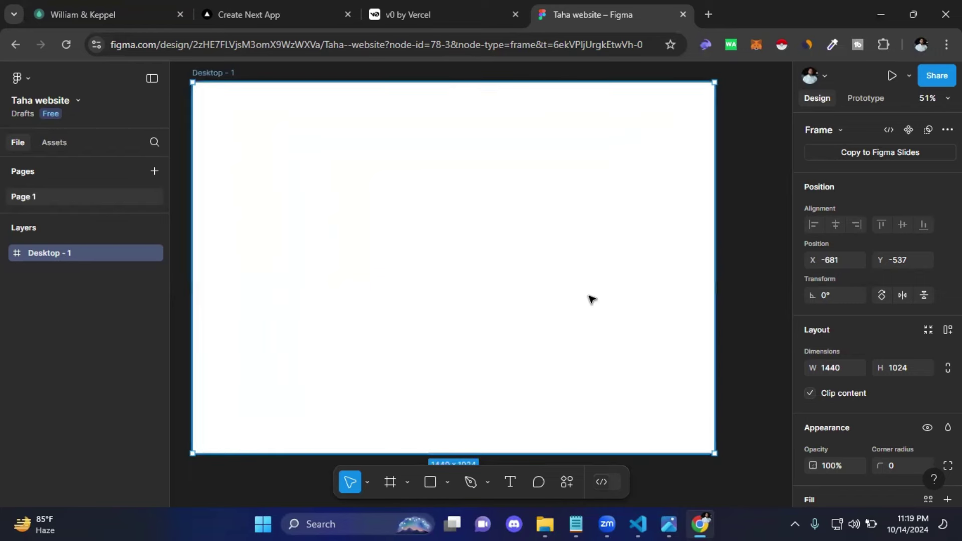
scroll(643, 263, "down", 3, "ctrl")
scroll(691, 270, "down", 1, "ctrl")
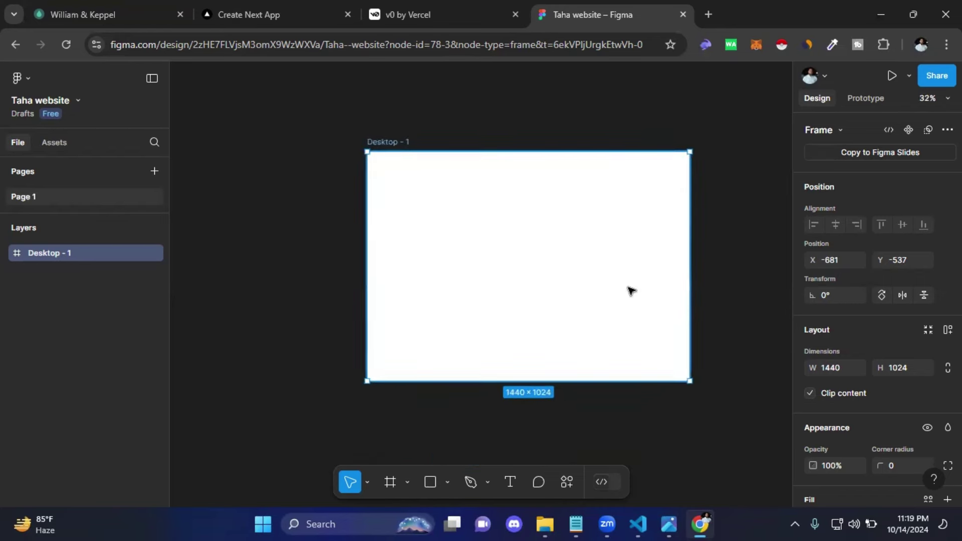
scroll(588, 290, "down", 1, "ctrl")
scroll(566, 300, "down", 1, "ctrl")
scroll(567, 300, "down", 2, "ctrl")
scroll(574, 300, "down", 1, "ctrl")
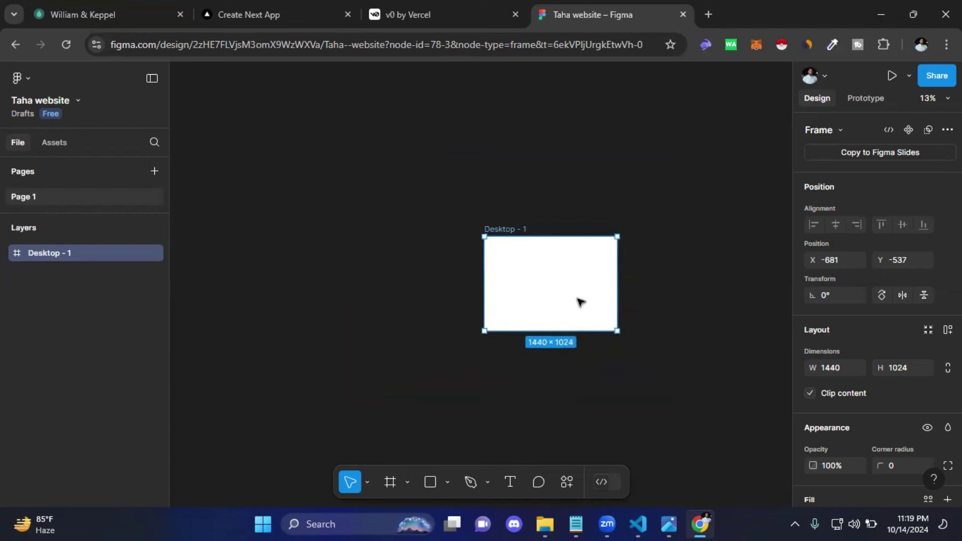
scroll(636, 300, "down", 1)
scroll(594, 217, "up", 1, "ctrl")
scroll(545, 249, "up", 1, "ctrl")
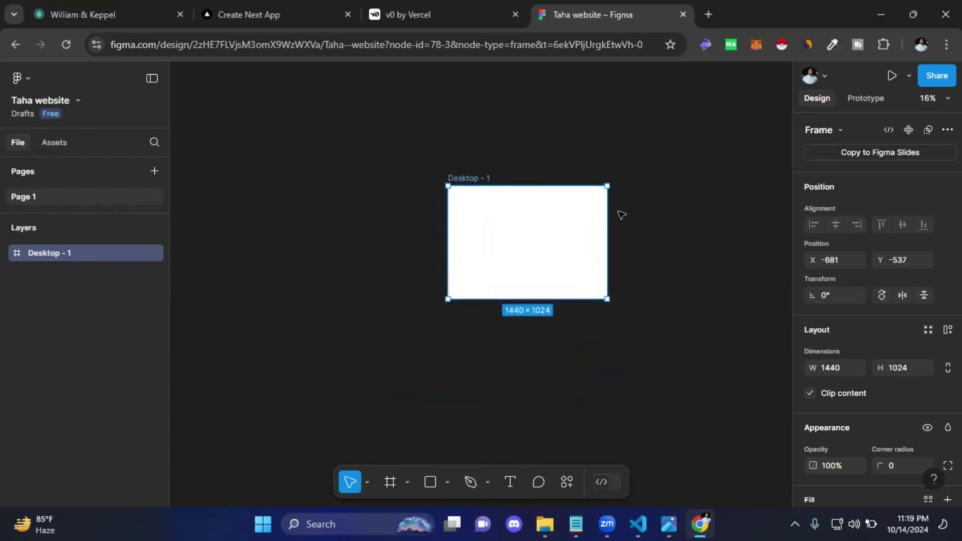
scroll(553, 229, "up", 3, "ctrl")
scroll(563, 227, "up", 2, "ctrl")
scroll(624, 213, "up", 2, "ctrl")
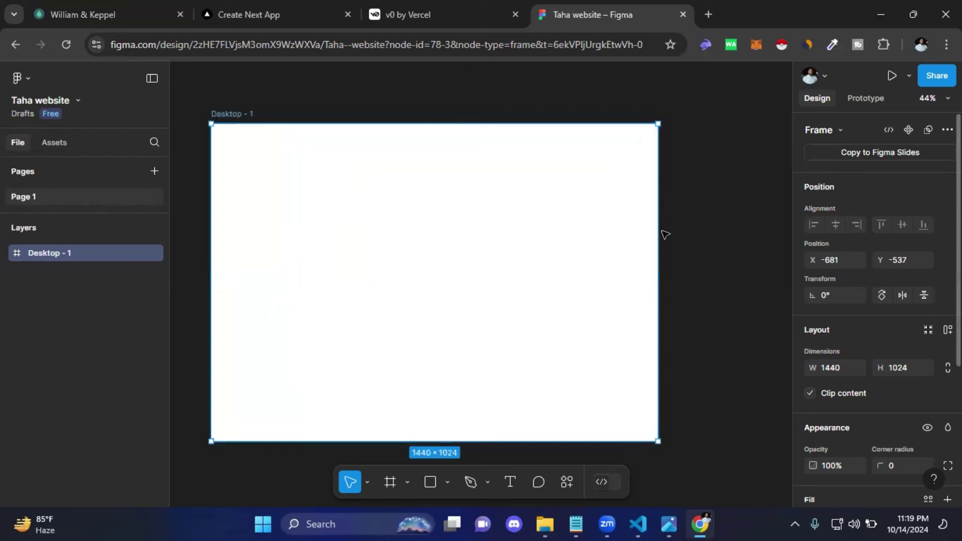
scroll(696, 230, "down", 1, "ctrl")
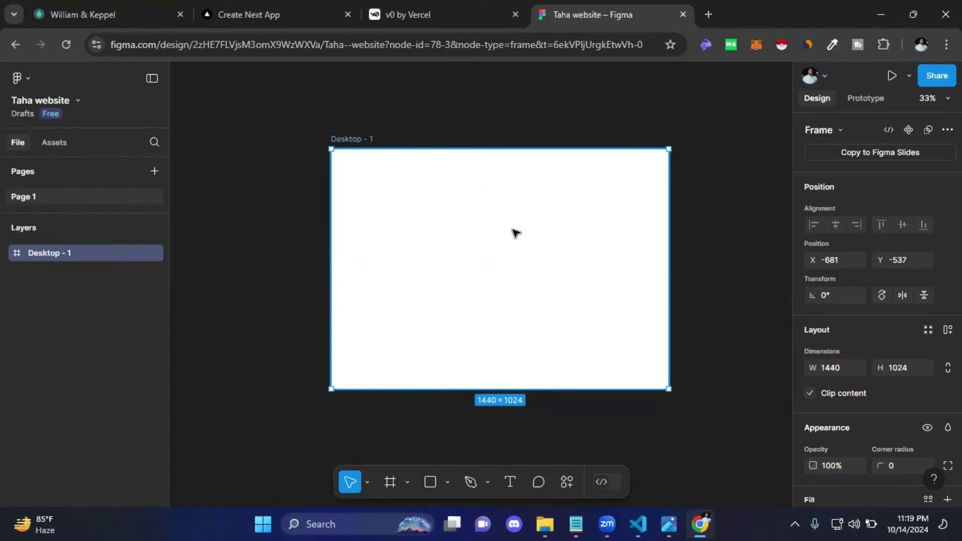
scroll(516, 233, "up", 1)
scroll(516, 232, "up", 2)
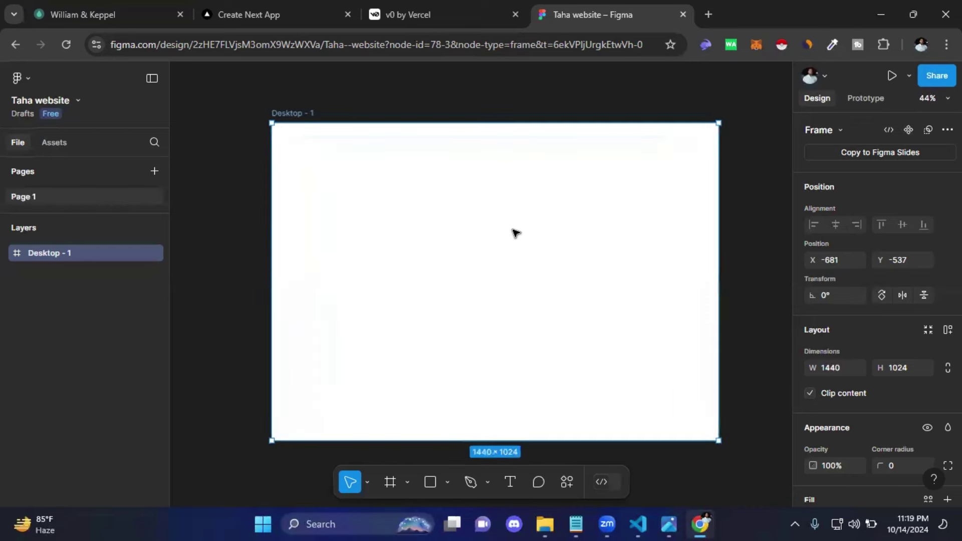
scroll(516, 233, "up", 2)
scroll(516, 232, "down", 2)
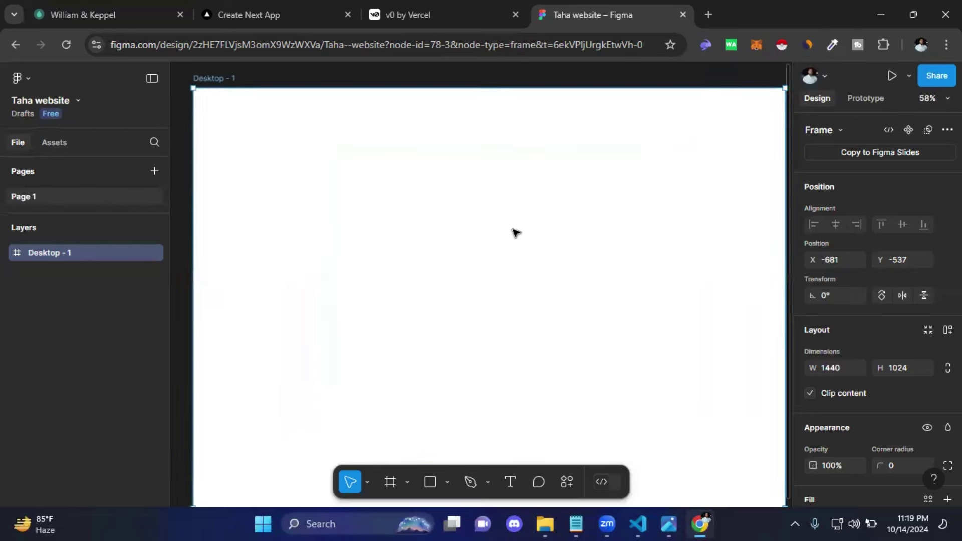
scroll(516, 233, "down", 2)
scroll(515, 233, "down", 1)
scroll(516, 233, "up", 1)
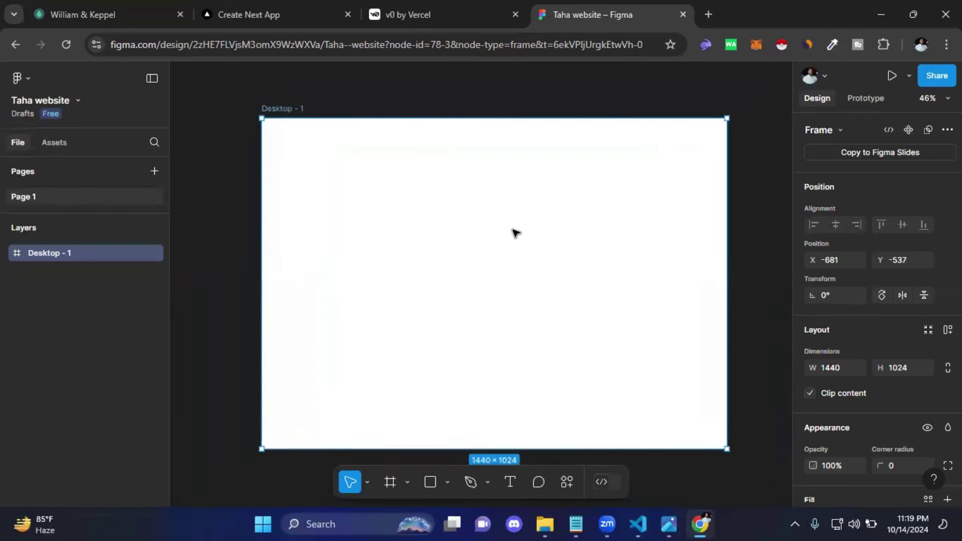
scroll(516, 233, "up", 2)
scroll(515, 232, "down", 1)
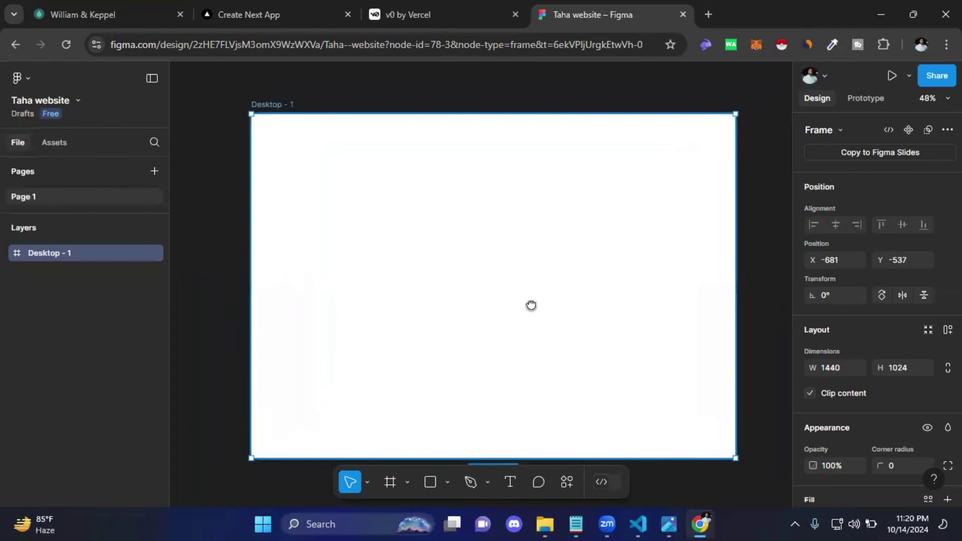
left_click_drag(530, 306, 513, 286)
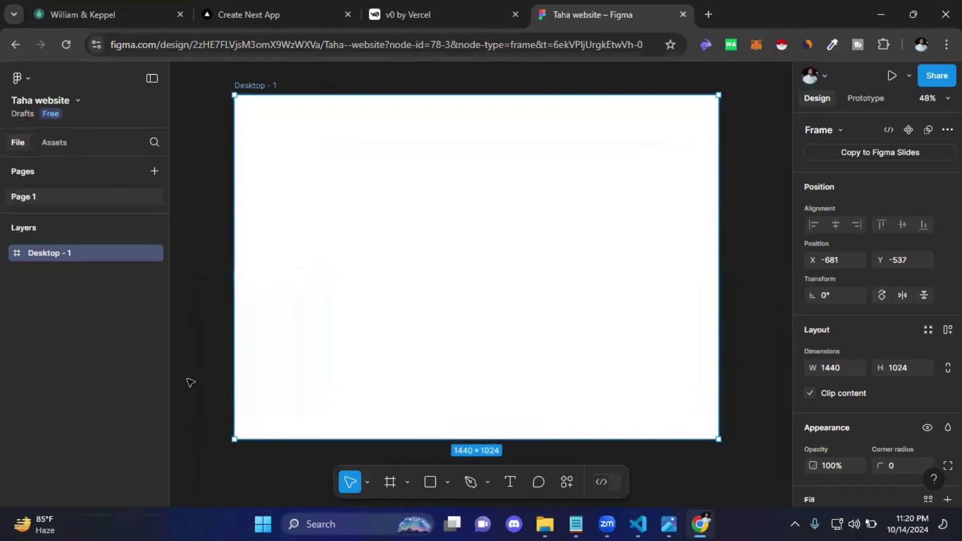
left_click(741, 309)
scroll(590, 340, "up", 1)
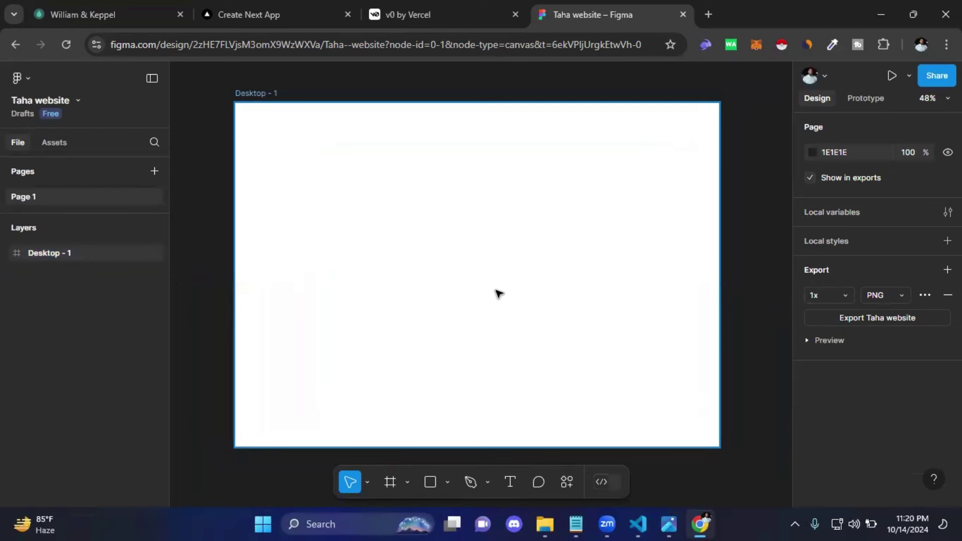
mouse_move(385, 370)
left_mouse_down()
mouse_move(509, 376)
mouse_move(333, 86)
mouse_move(487, 356)
mouse_move(421, 273)
mouse_move(428, 298)
left_mouse_up()
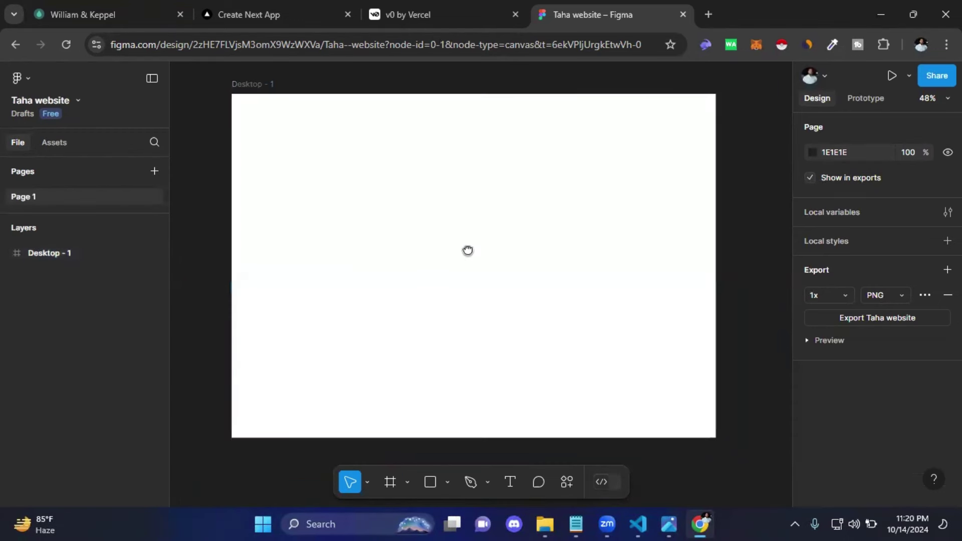
mouse_move(467, 251)
left_mouse_down()
mouse_move(479, 204)
mouse_move(597, 281)
mouse_move(356, 290)
mouse_move(438, 99)
mouse_move(654, 287)
mouse_move(395, 189)
mouse_move(544, 192)
mouse_move(476, 242)
left_mouse_up()
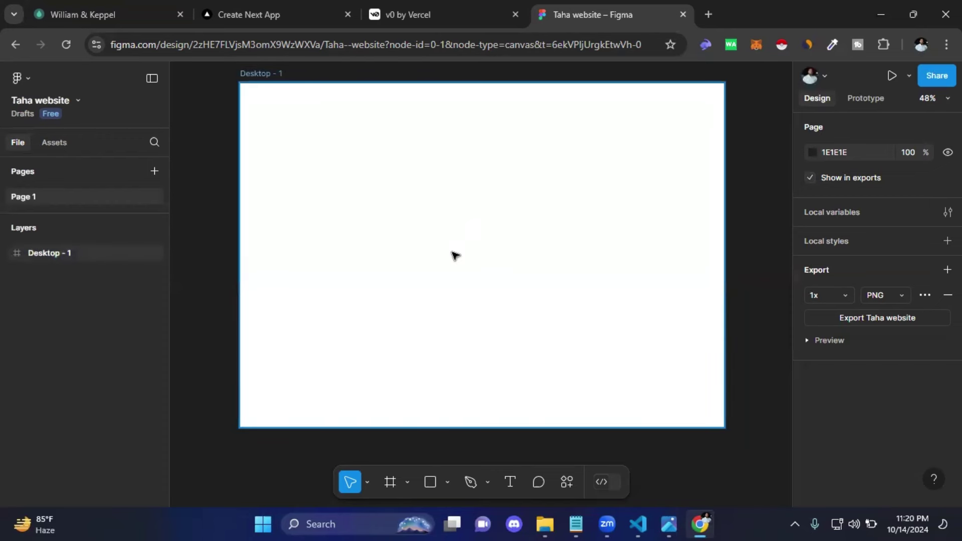
left_click(261, 75)
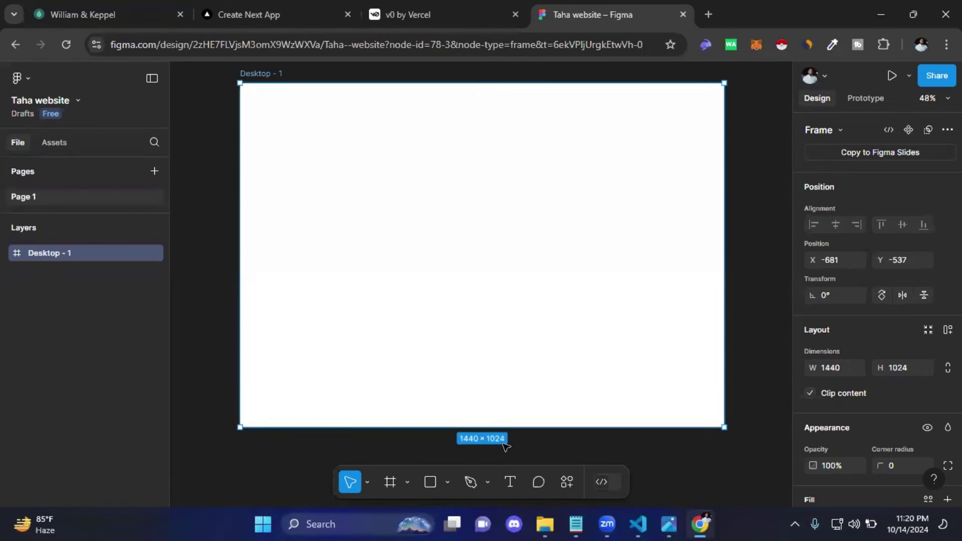
left_click(473, 440)
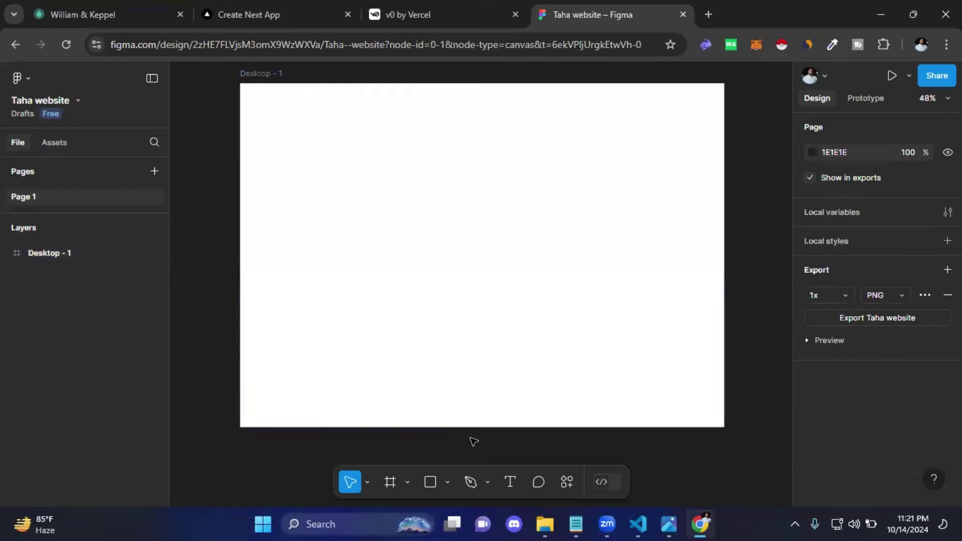
left_click(263, 77)
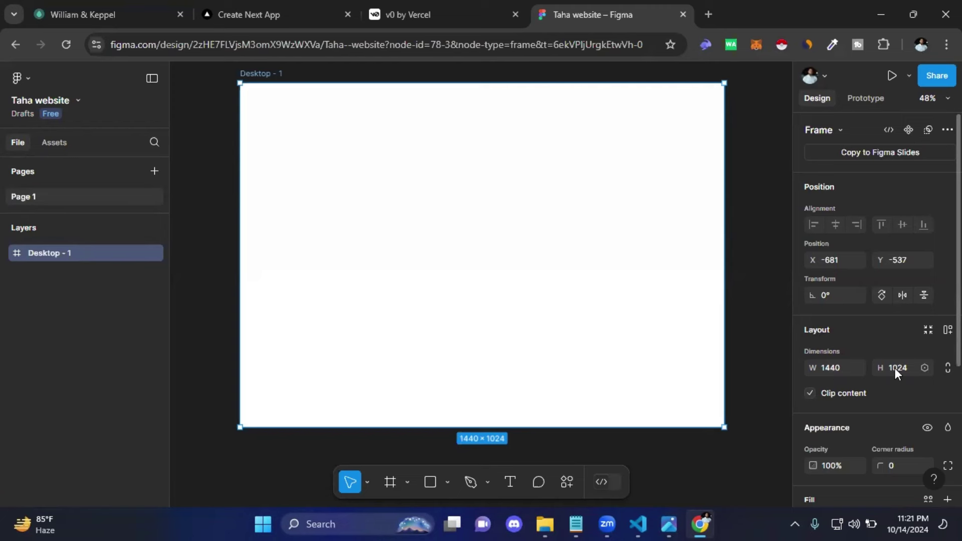
Step: Set Desktop - 1's width to 1200 and deselect the frame
left_click(841, 369)
type("1200")
key("Return")
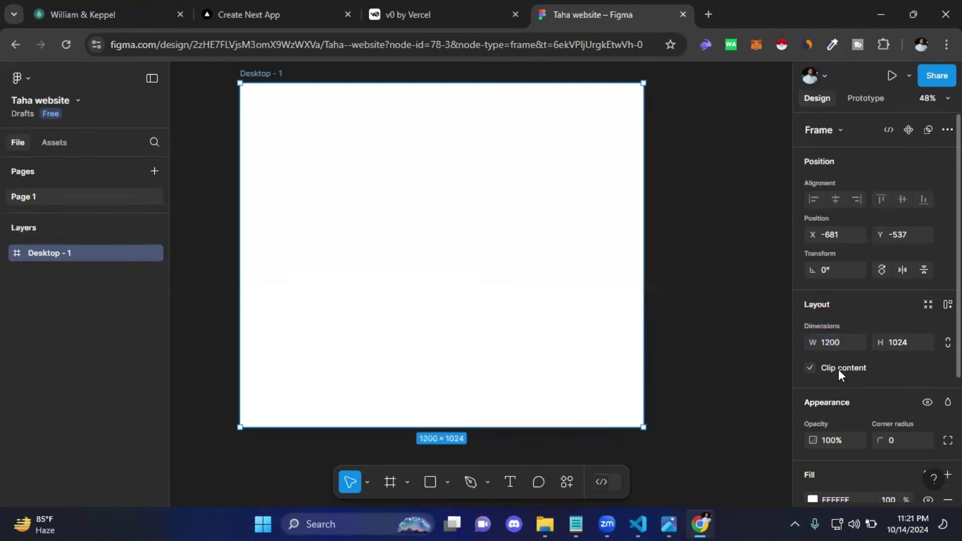
left_click_drag(468, 279, 501, 287)
left_click(707, 315)
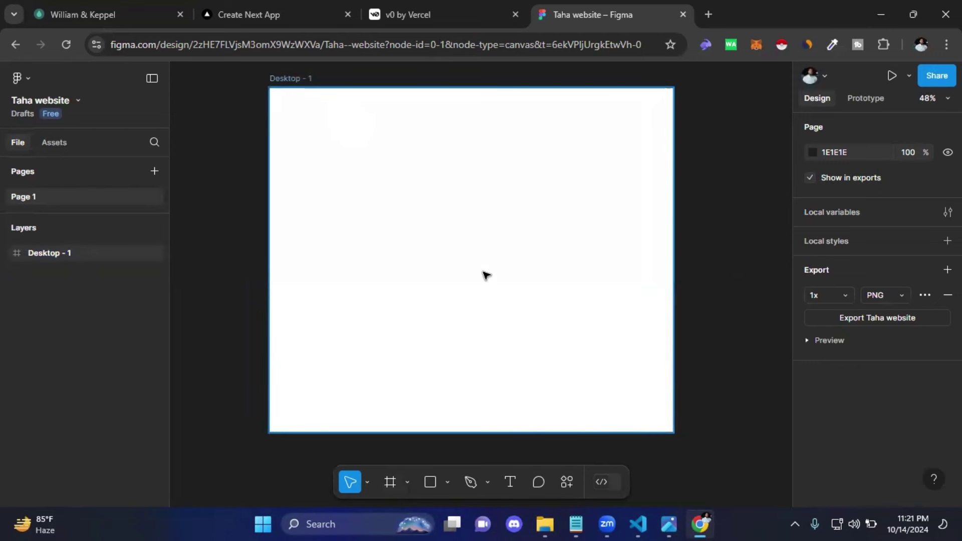
scroll(484, 274, "up", 1)
scroll(484, 274, "down", 1)
scroll(485, 274, "up", 1)
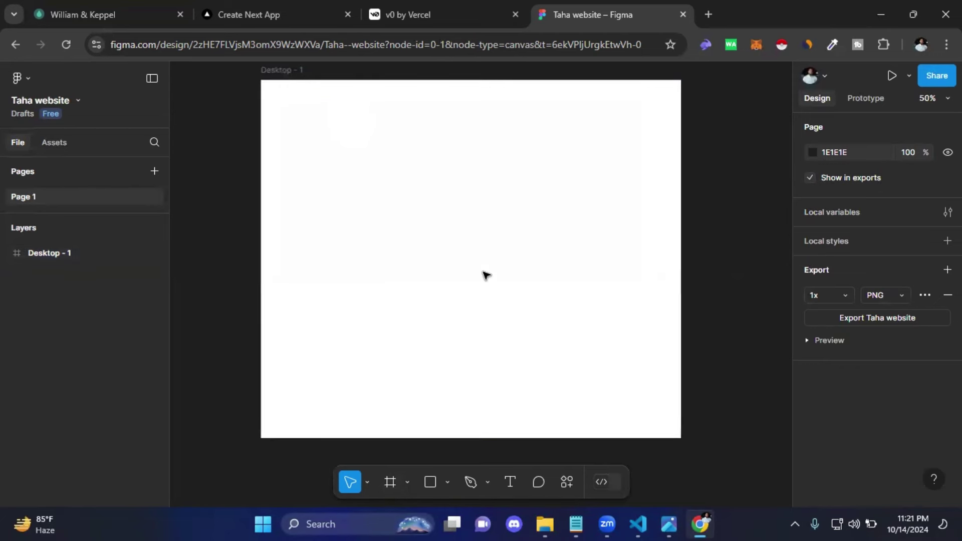
scroll(484, 274, "down", 1)
mouse_move(466, 279)
left_mouse_down()
mouse_move(504, 222)
mouse_move(462, 271)
left_mouse_up()
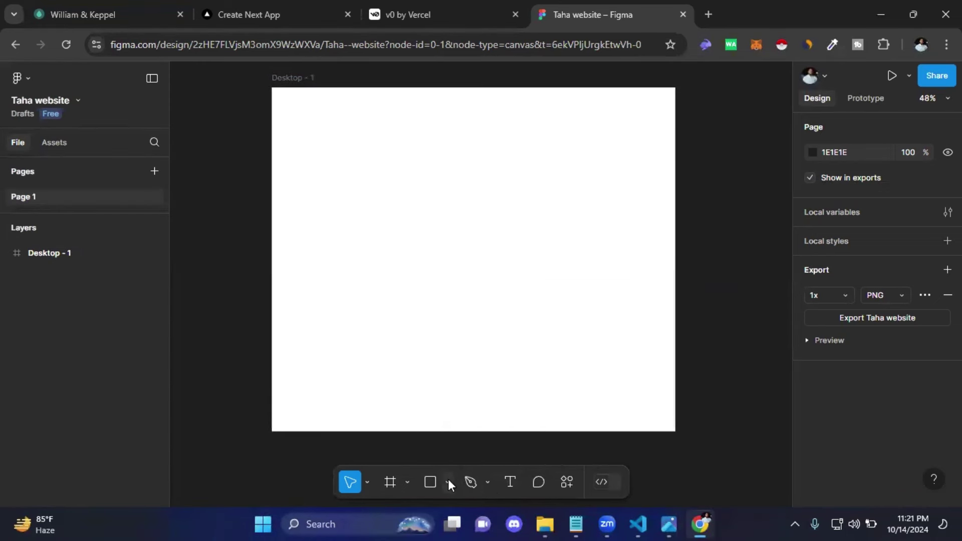
mouse_move(368, 482)
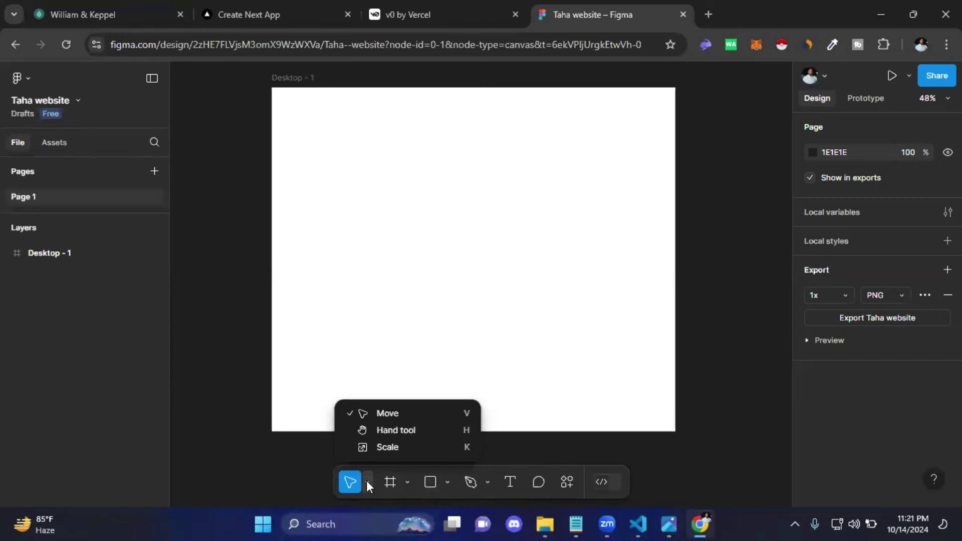
Step: Switch to the Hand tool to pan the canvas, then return to Move
left_click(390, 430)
mouse_move(415, 311)
left_mouse_down()
mouse_move(433, 329)
mouse_move(415, 311)
left_mouse_up()
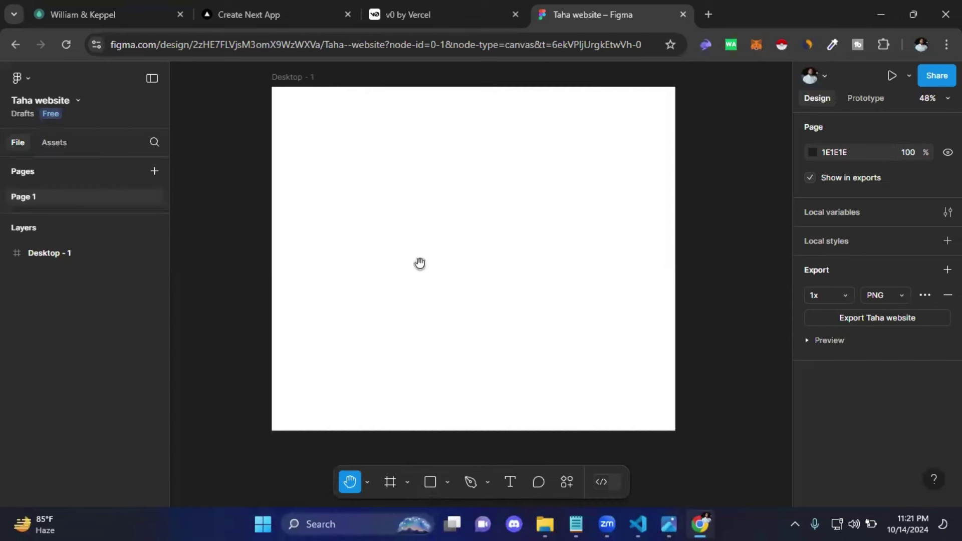
left_click(368, 483)
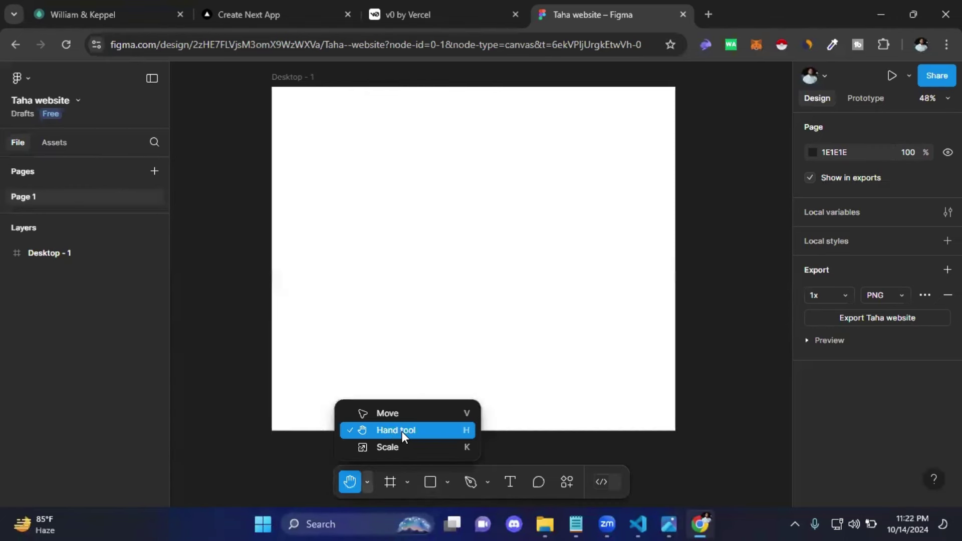
left_click(384, 431)
mouse_move(473, 225)
left_mouse_down()
mouse_move(458, 218)
mouse_move(480, 232)
left_mouse_up()
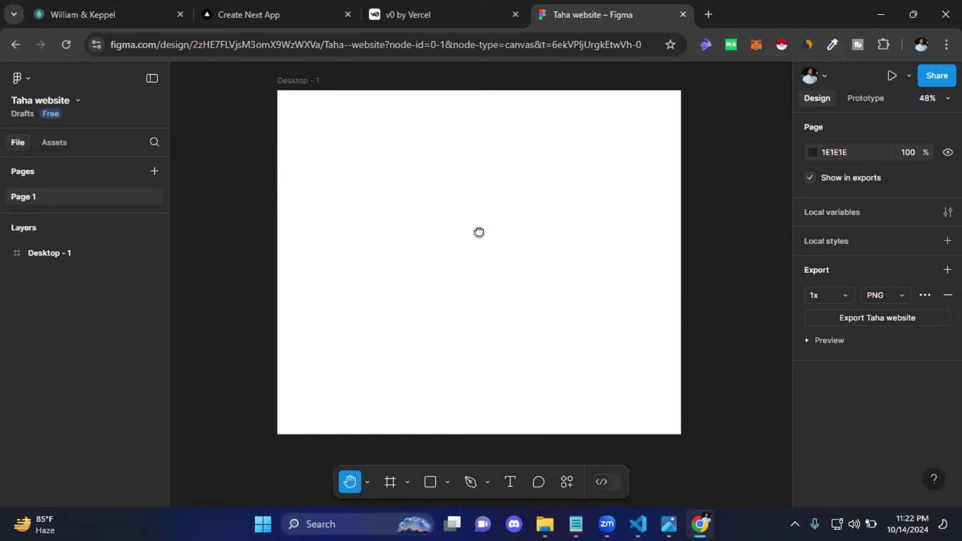
left_click(368, 483)
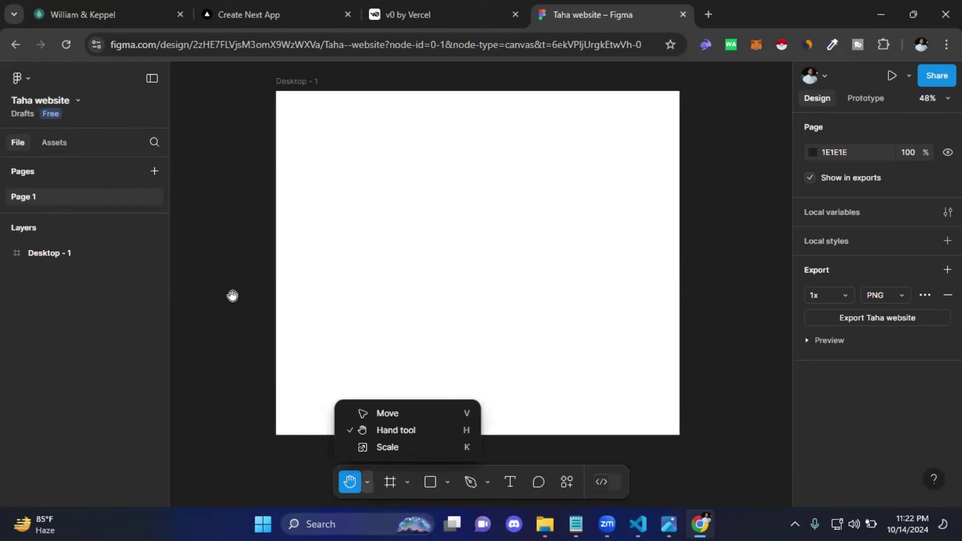
left_click(388, 411)
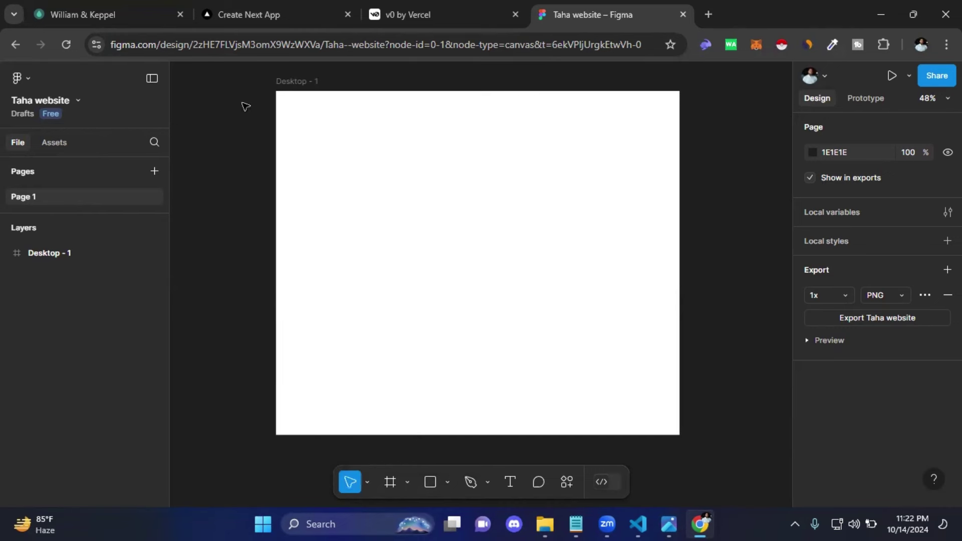
left_click(293, 82)
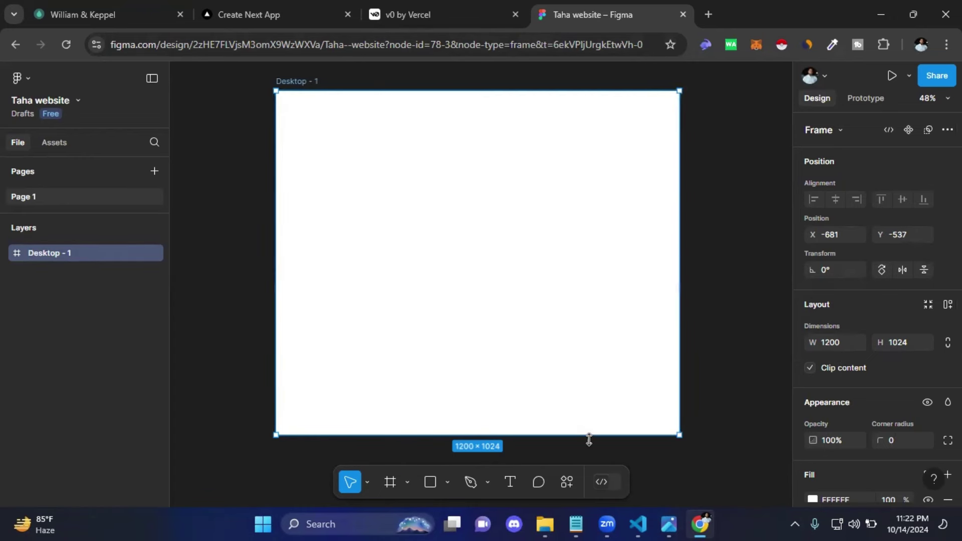
mouse_move(579, 435)
left_mouse_down()
mouse_move(569, 308)
mouse_move(566, 347)
left_mouse_up()
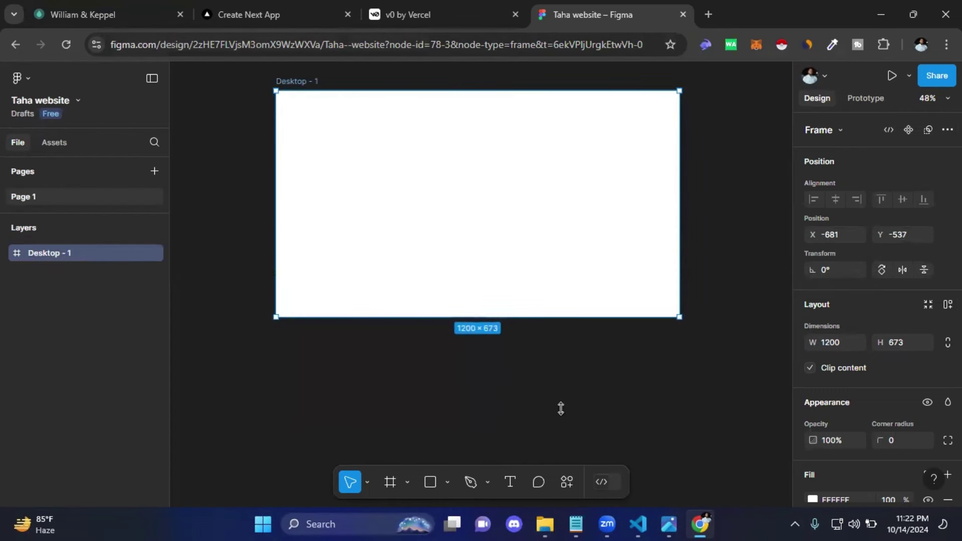
left_click_drag(561, 408, 558, 371)
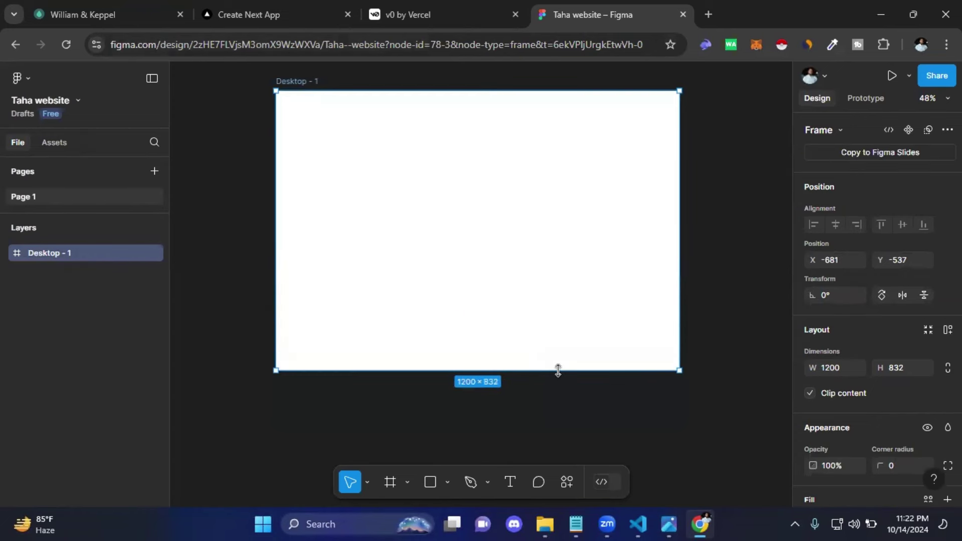
left_click_drag(558, 371, 558, 372)
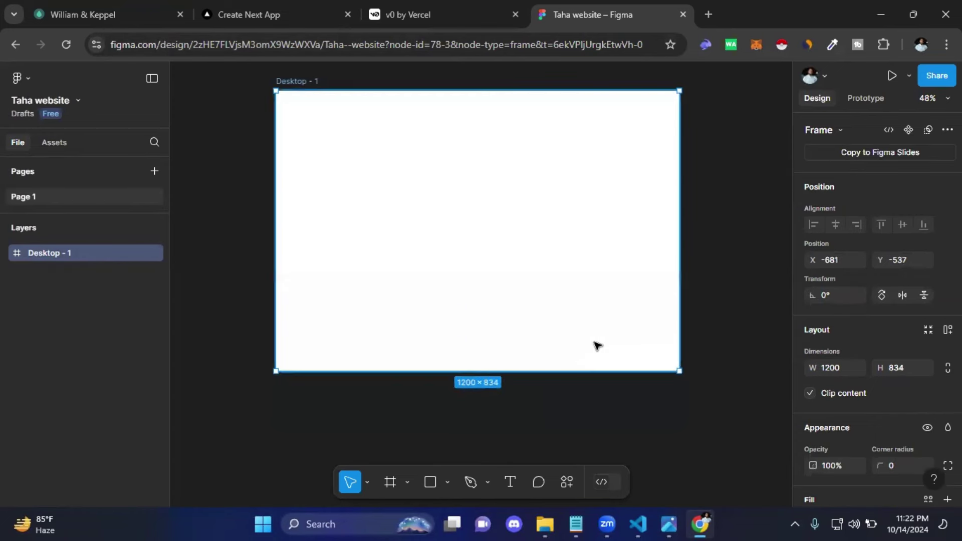
key("ctrl+z")
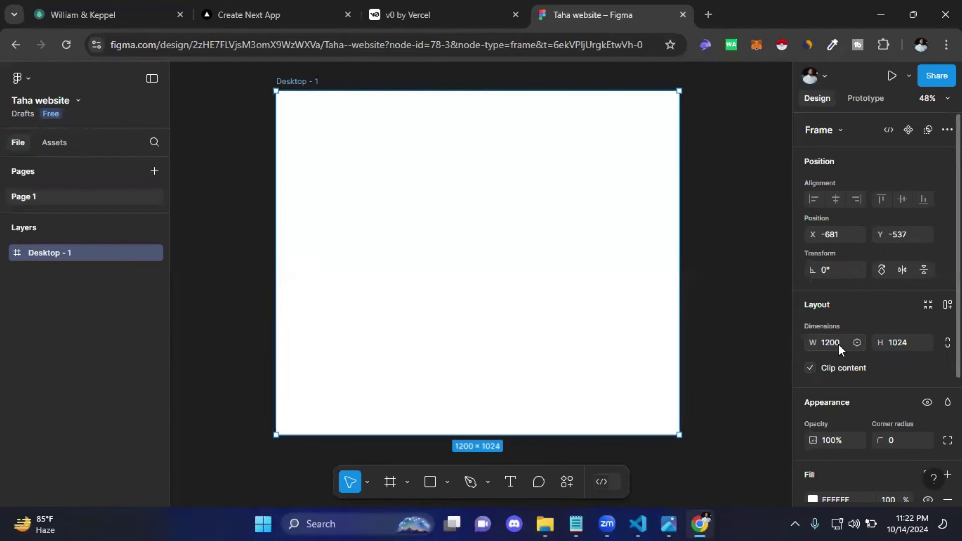
left_click(741, 145)
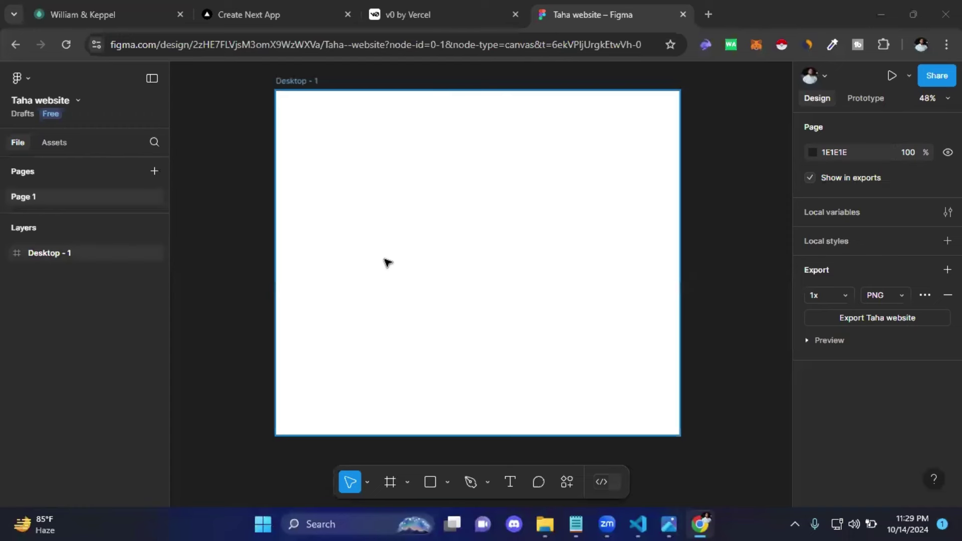
Step: Select Desktop - 1 and present it as a prototype on a Surface Pro 8
left_click(294, 86)
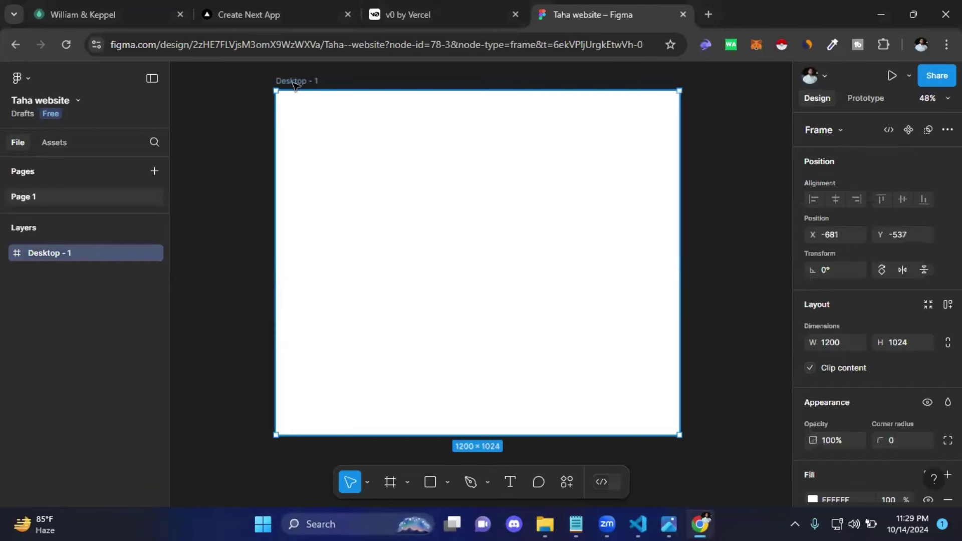
key("Escape")
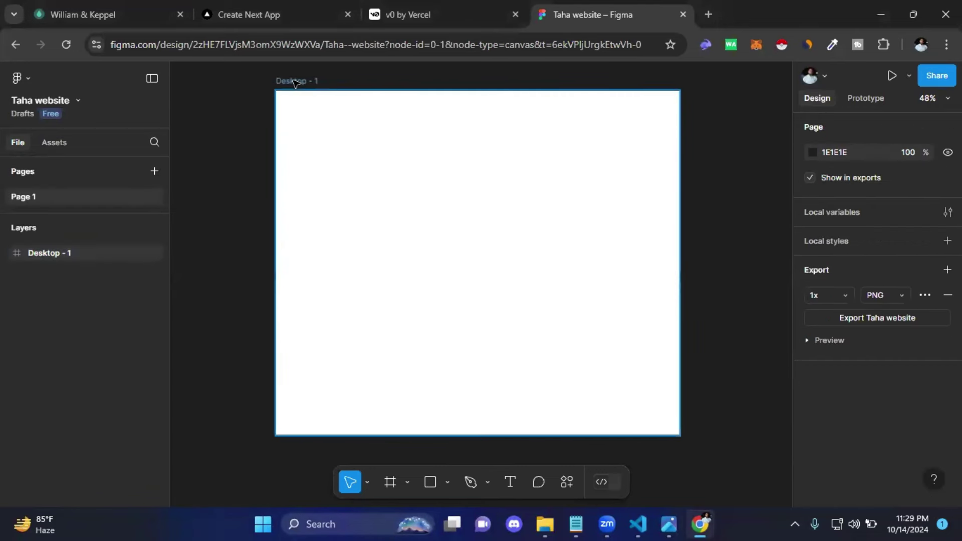
left_click(295, 83)
key("Escape")
left_click(40, 253)
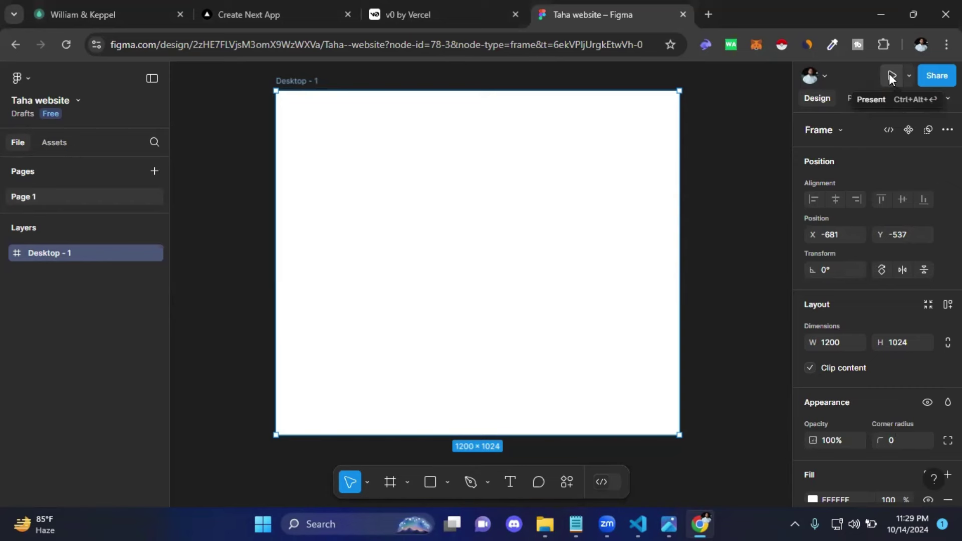
left_click(889, 73)
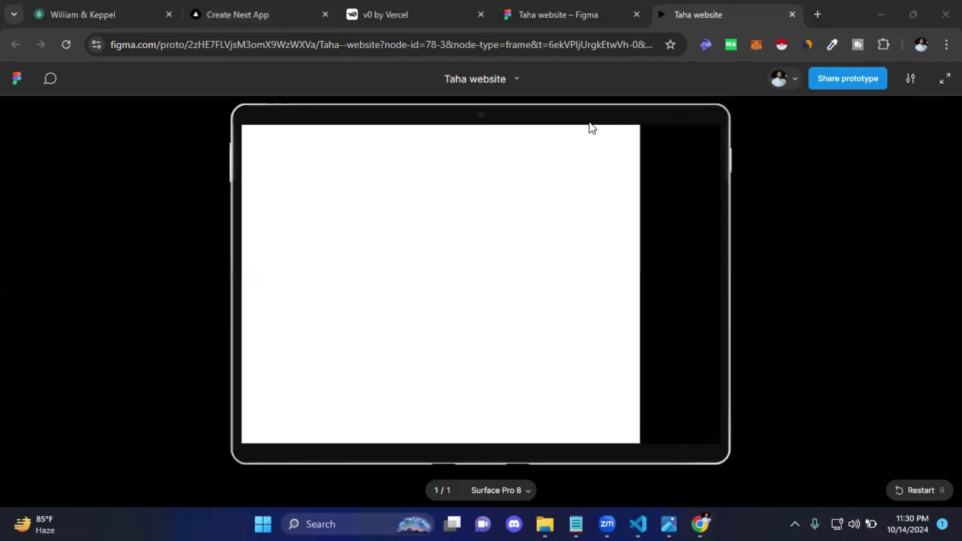
Step: Return to the Taha website design tab and move it to the first tab position
left_click(548, 10)
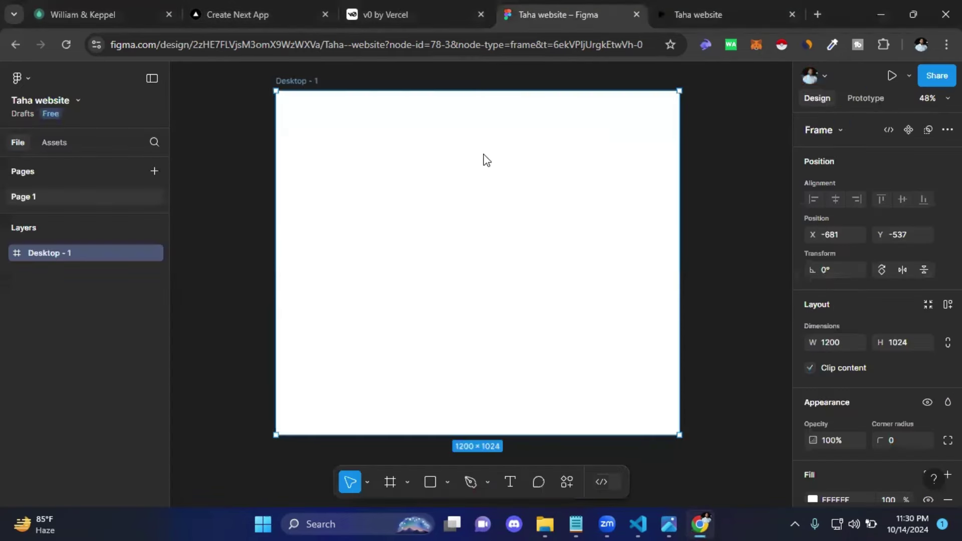
left_click(741, 320)
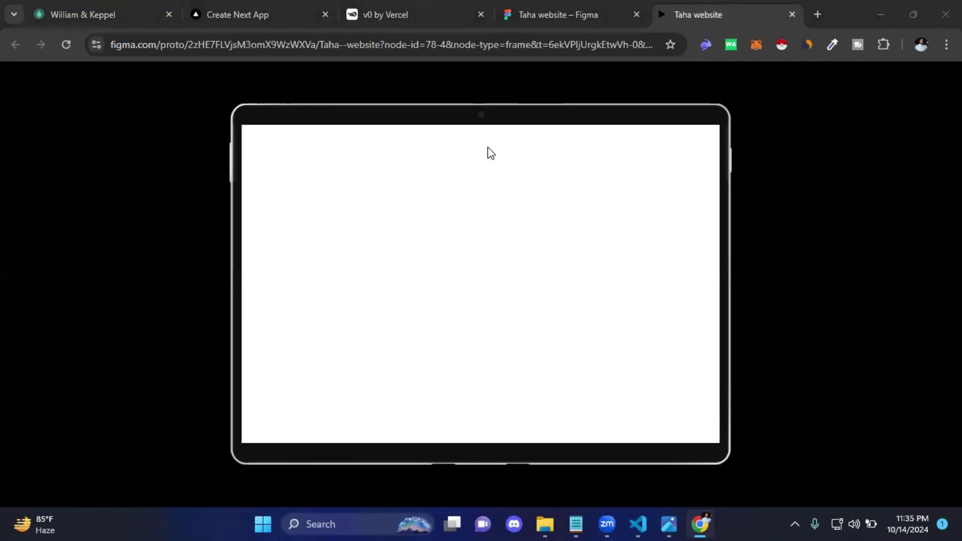
mouse_move(558, 14)
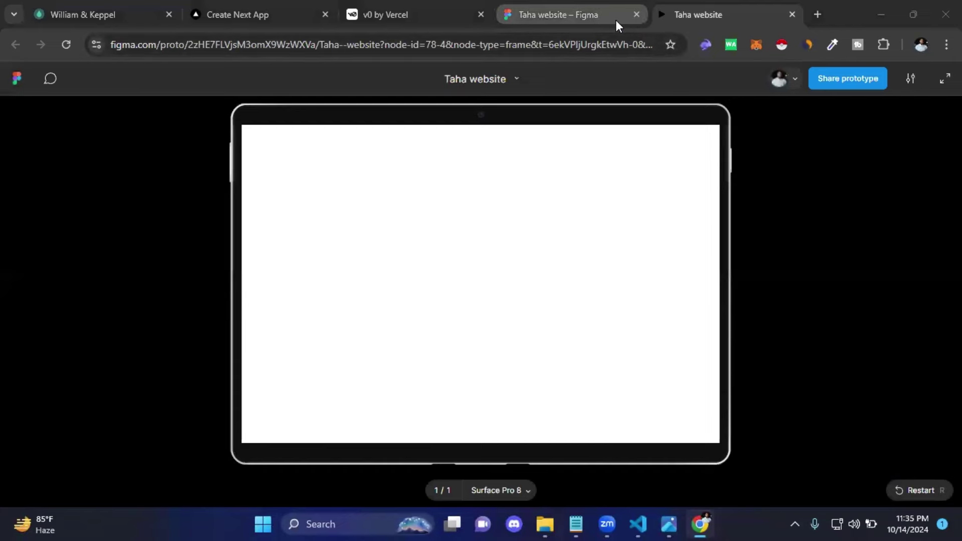
left_click_drag(615, 20, 128, 11)
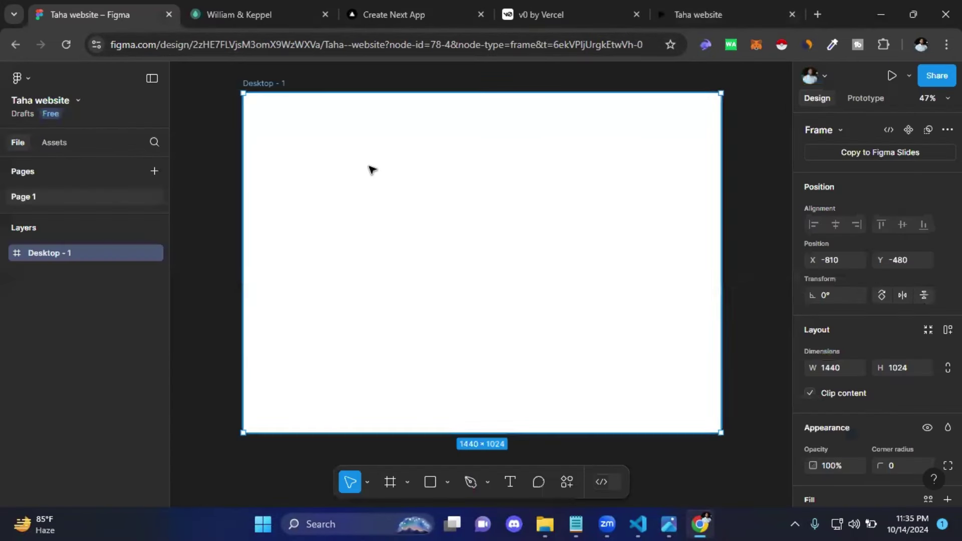
left_click(741, 335)
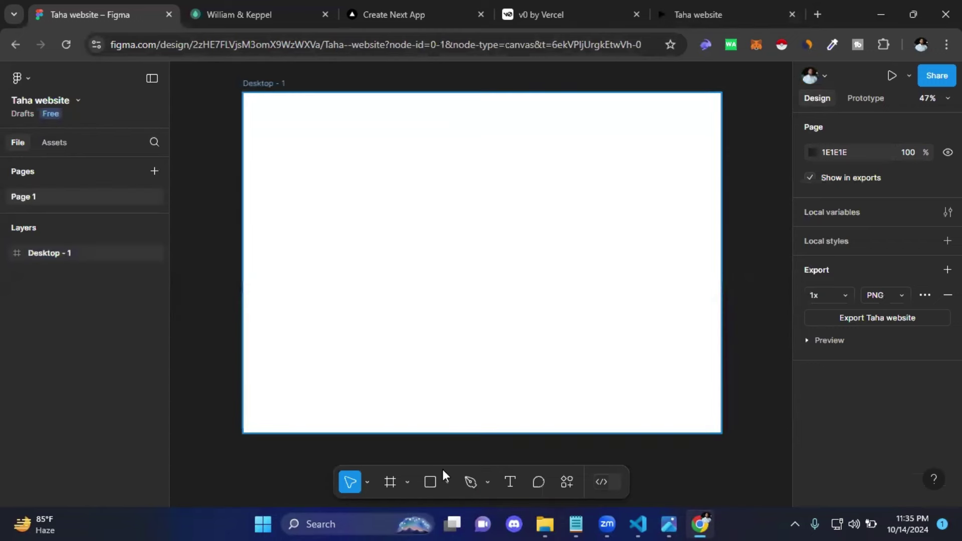
left_click(480, 430)
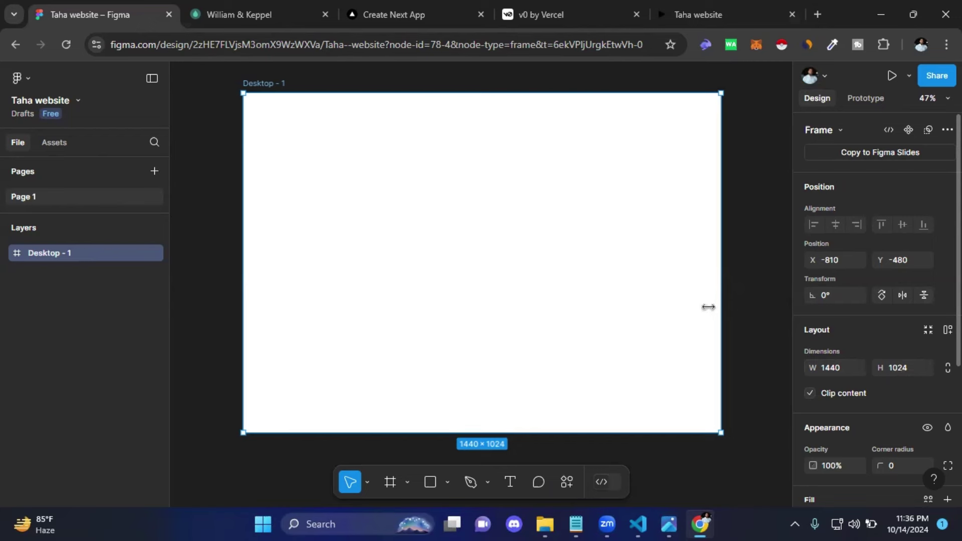
left_click(764, 312)
left_click(523, 308)
Step: Add a 10px square layout grid to Desktop - 1 and zoom to inspect it
scroll(918, 344, "down", 2)
scroll(918, 344, "down", 2)
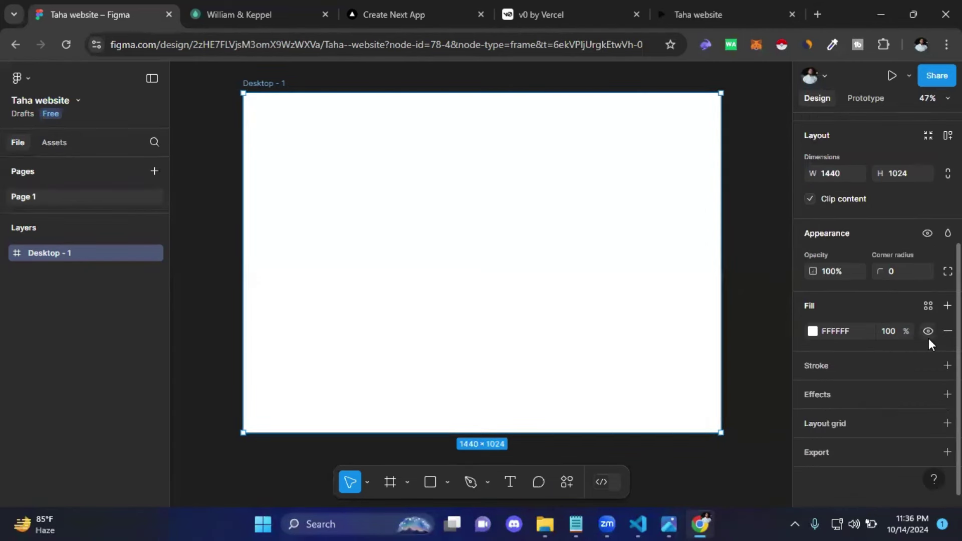
mouse_move(825, 423)
left_click(863, 423)
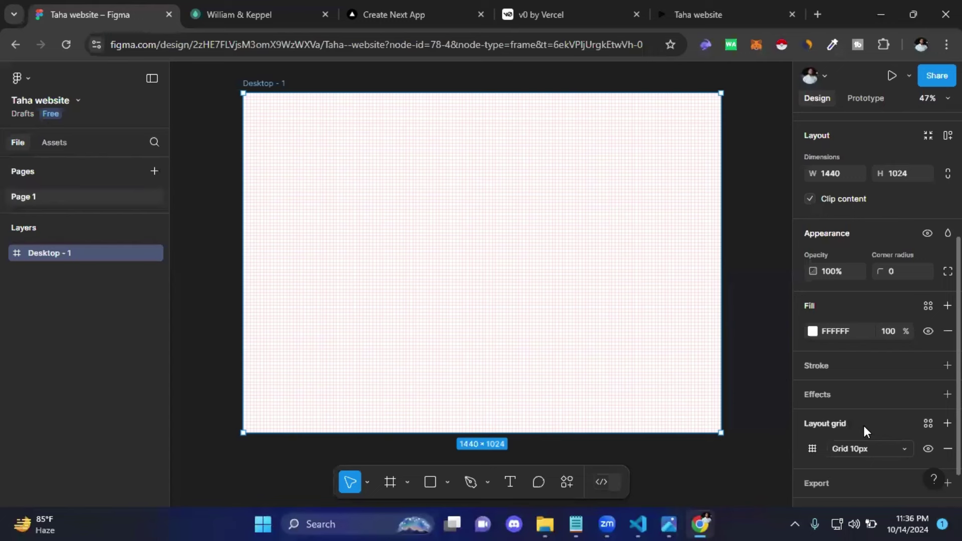
scroll(862, 423, "down", 1)
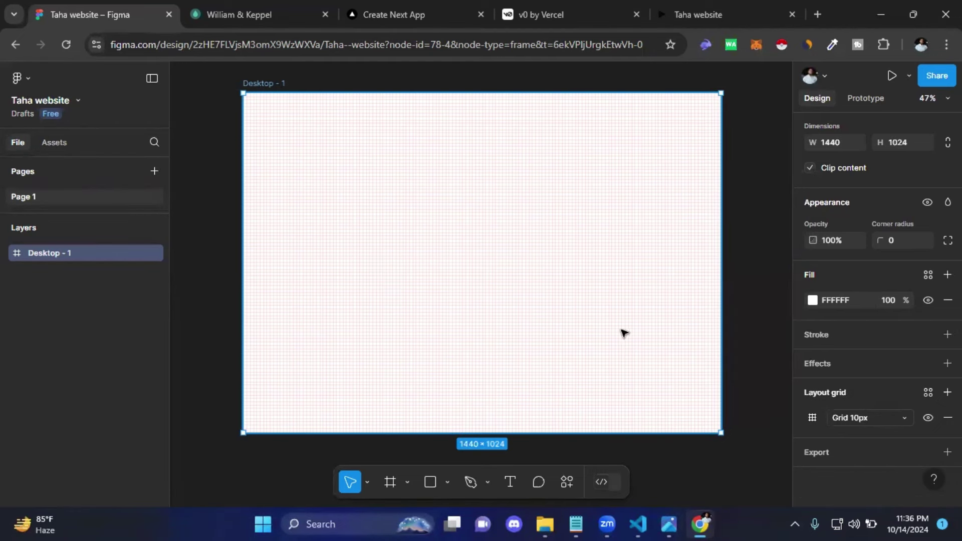
scroll(620, 333, "up", 1)
scroll(620, 333, "up", 2)
scroll(620, 333, "up", 5)
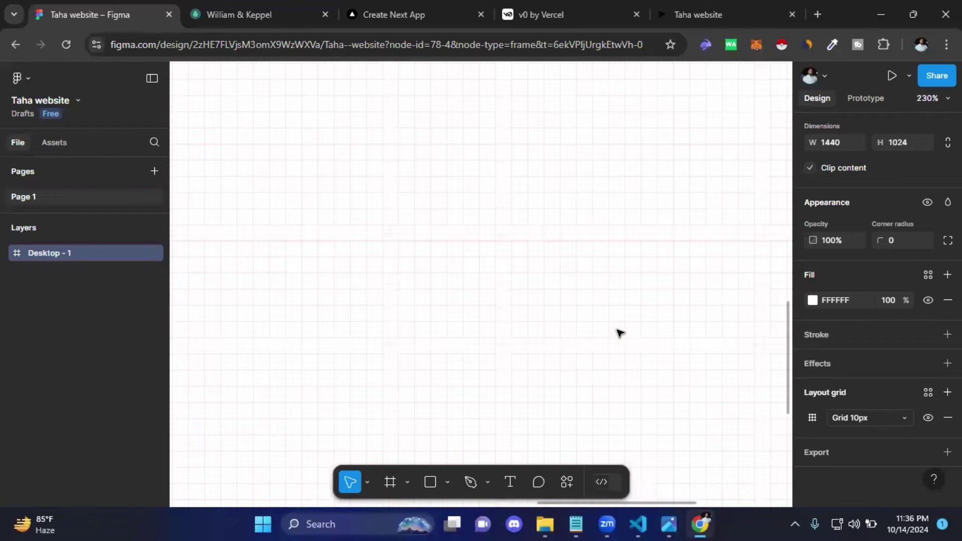
scroll(620, 333, "up", 2)
scroll(620, 333, "up", 2)
scroll(620, 333, "up", 1)
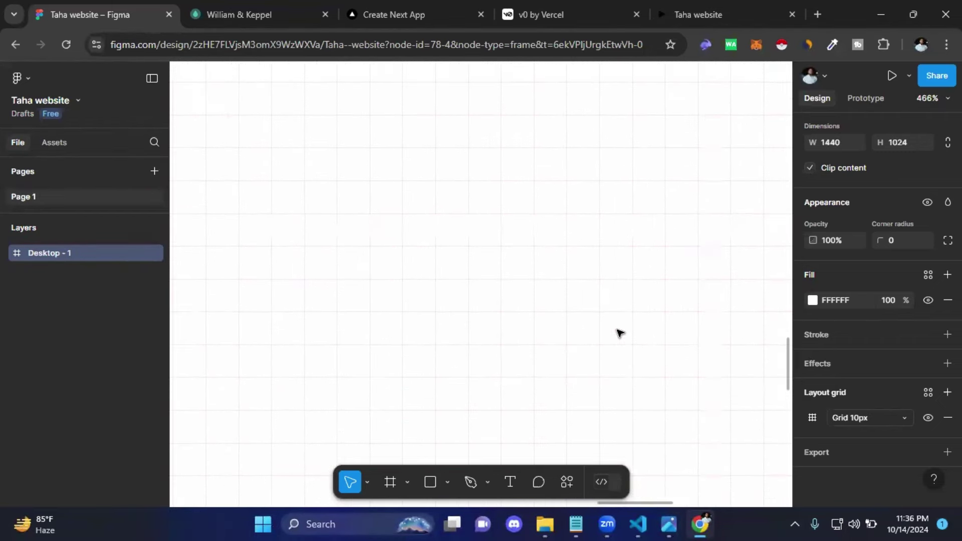
scroll(620, 333, "down", 2)
scroll(619, 333, "down", 3)
scroll(620, 334, "down", 2)
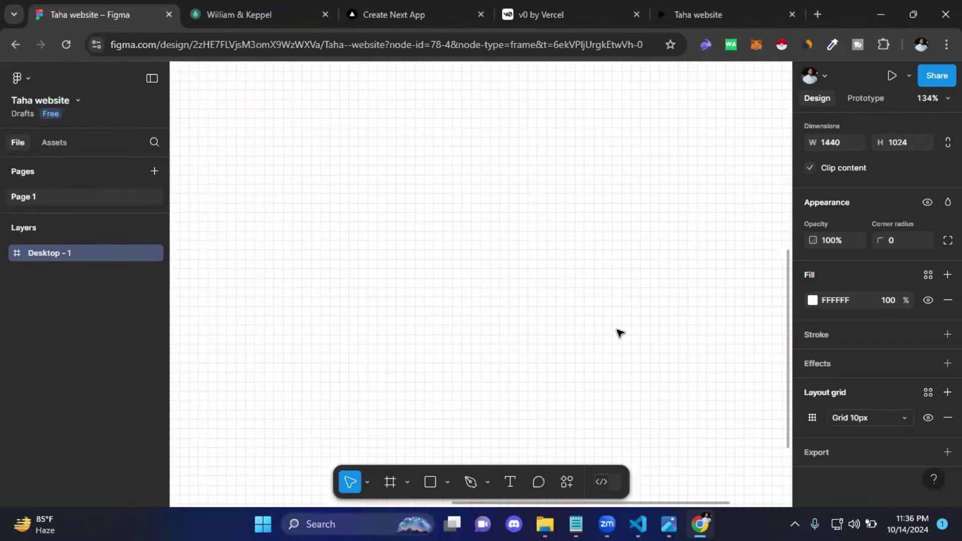
scroll(620, 333, "down", 5)
scroll(620, 333, "down", 1)
scroll(424, 278, "up", 1)
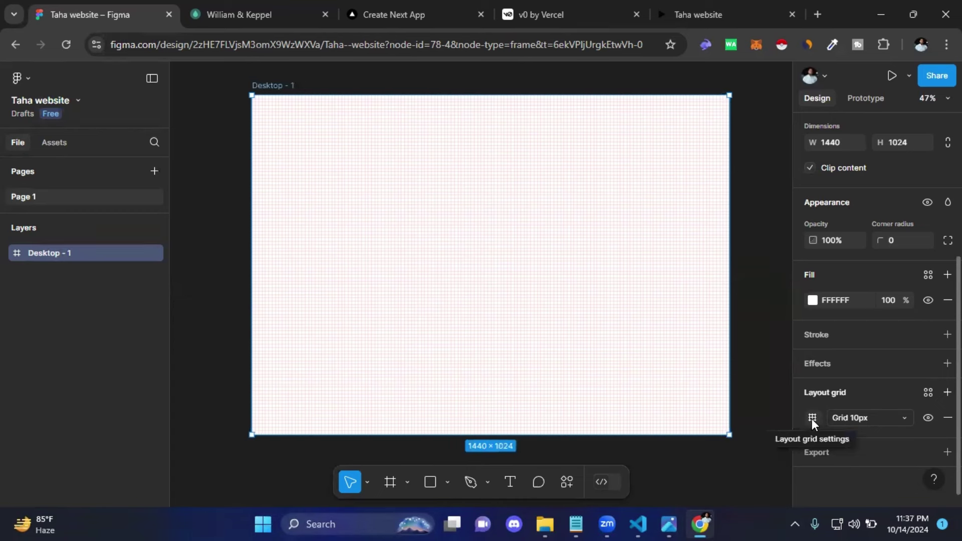
Step: Change the layout grid type to Columns: 5 stretch columns, 20 gutter, 0 margin
left_click(812, 417)
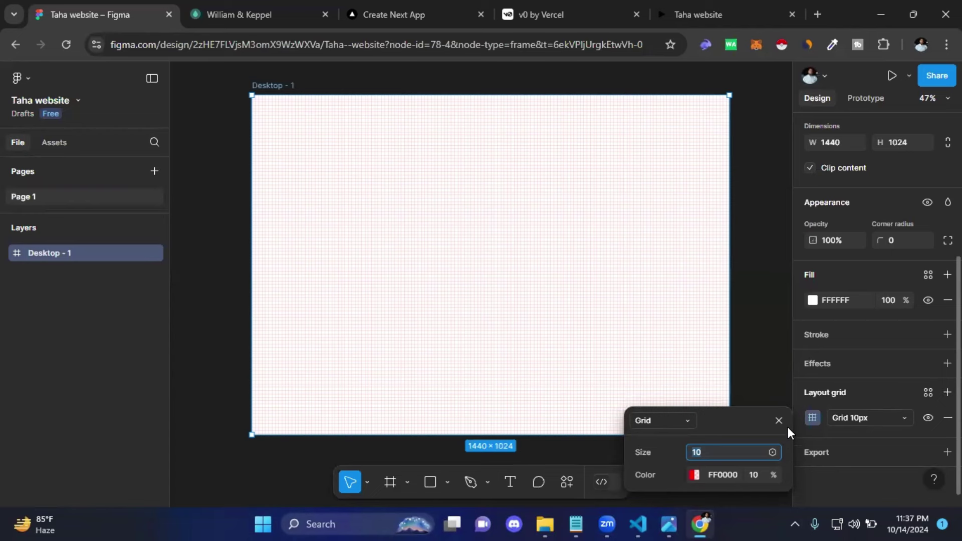
left_click(685, 422)
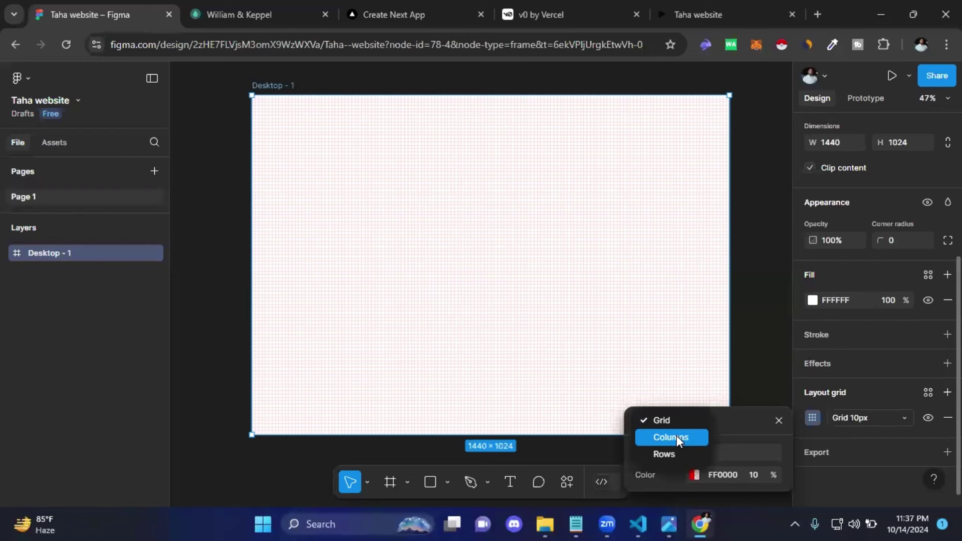
left_click(676, 438)
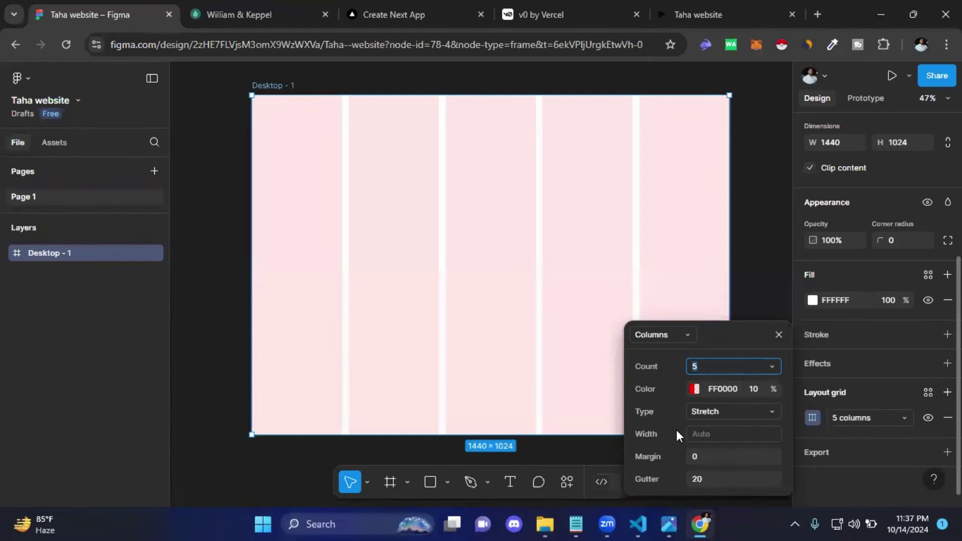
Step: Set the column grid to 12 columns and adjust its margin to 0
double_click(694, 368)
type("12")
key("Return")
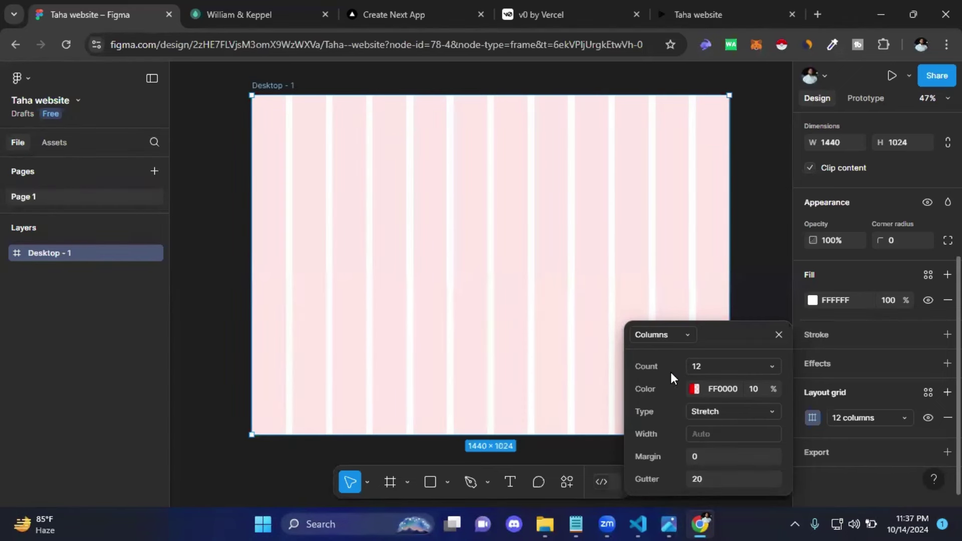
mouse_move(732, 479)
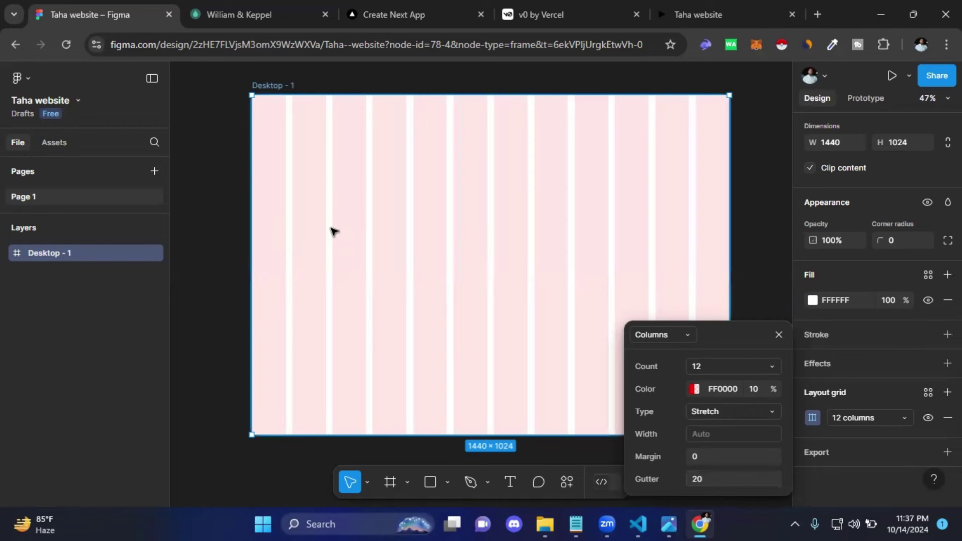
left_click(718, 458)
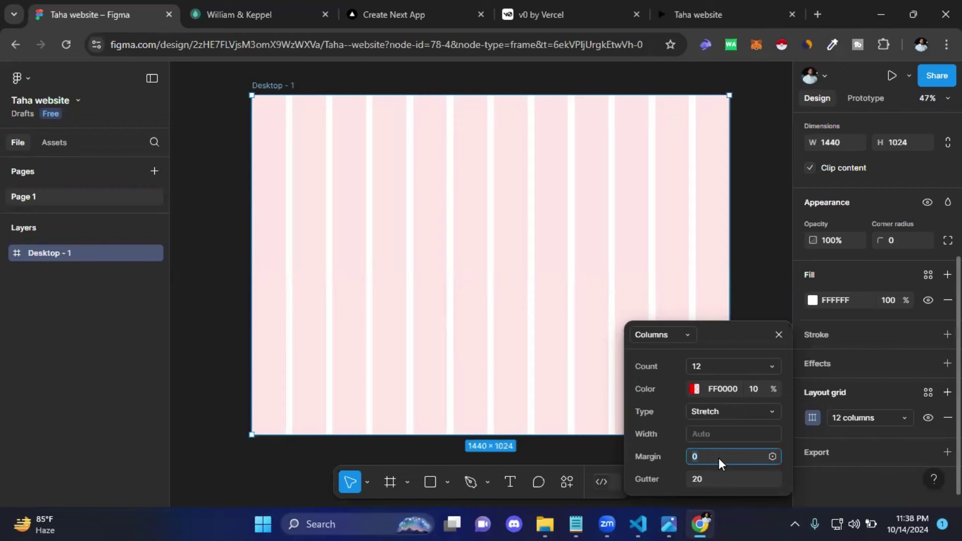
type("50")
key("Return")
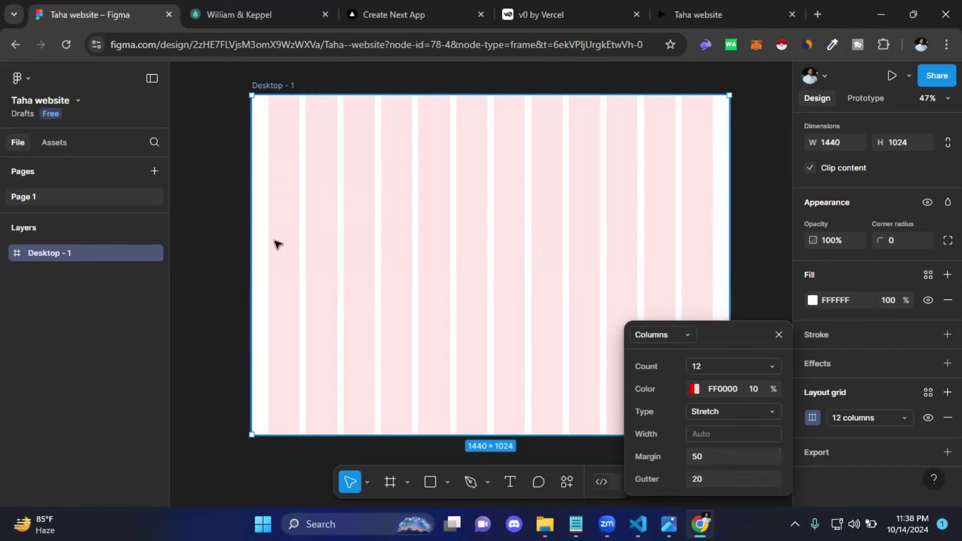
left_click(719, 456)
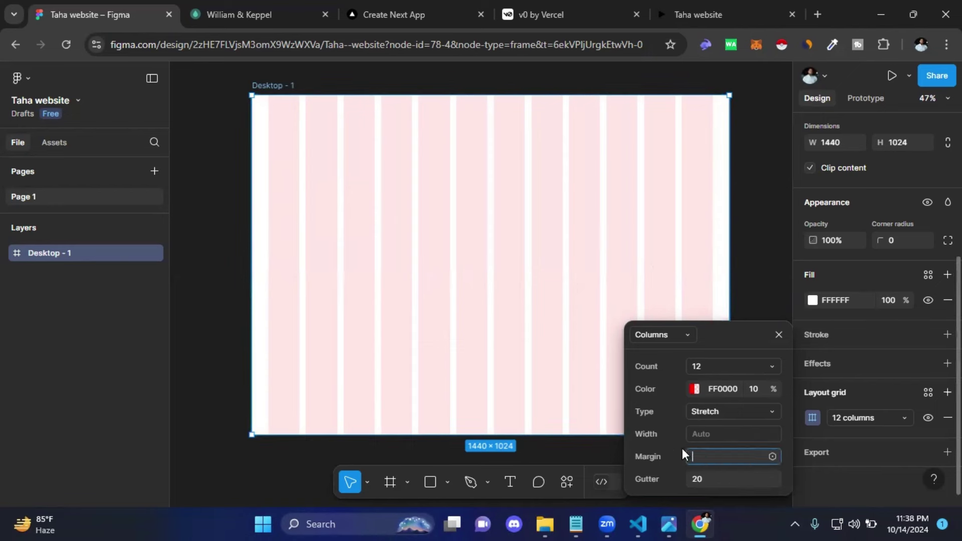
type("50")
type("0")
key("Return")
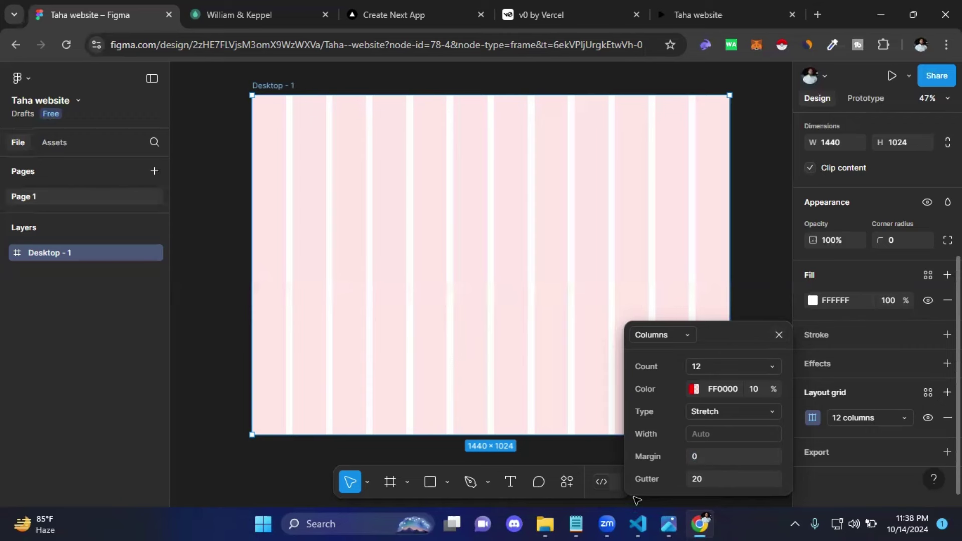
Step: Close the column grid settings and toggle the 12-column grid's visibility, leaving it shown
left_click(779, 335)
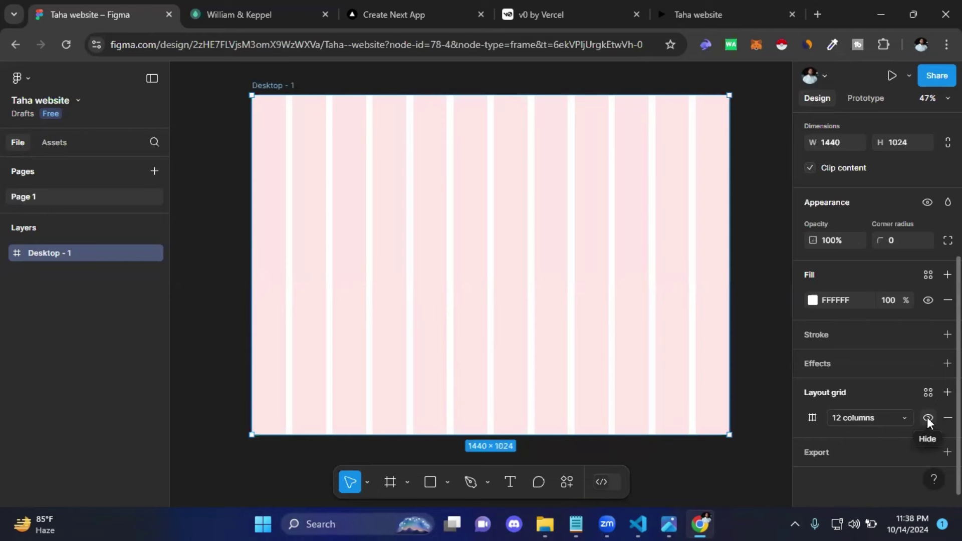
left_click(927, 418)
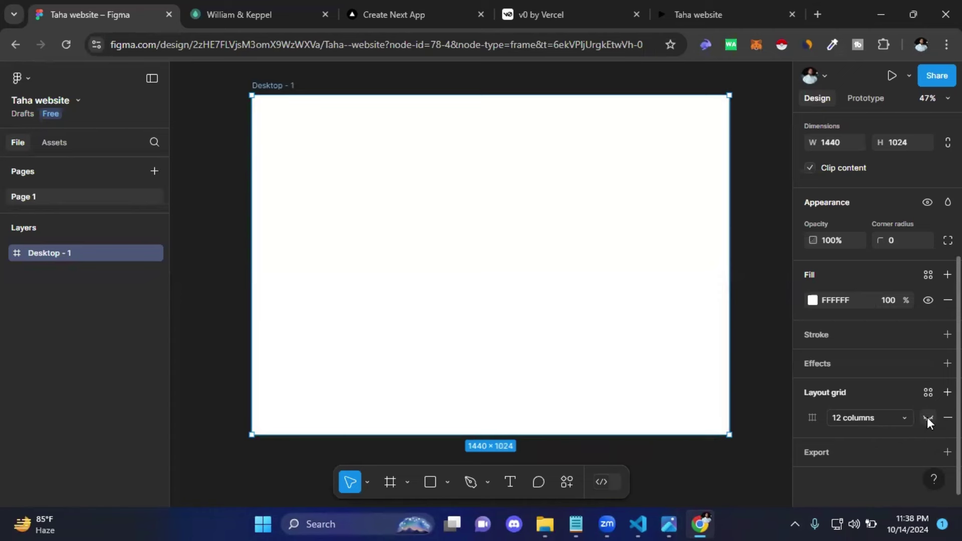
left_click(927, 418)
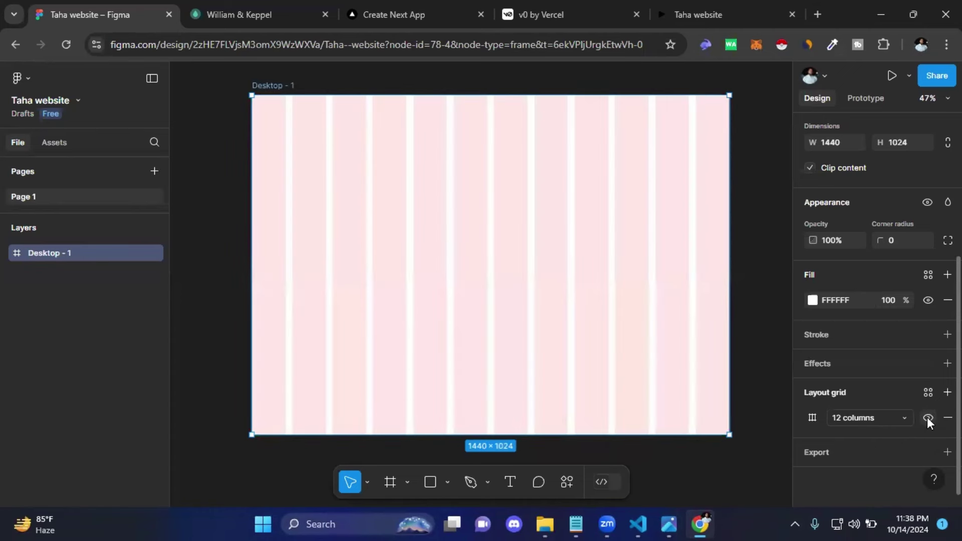
left_click(927, 418)
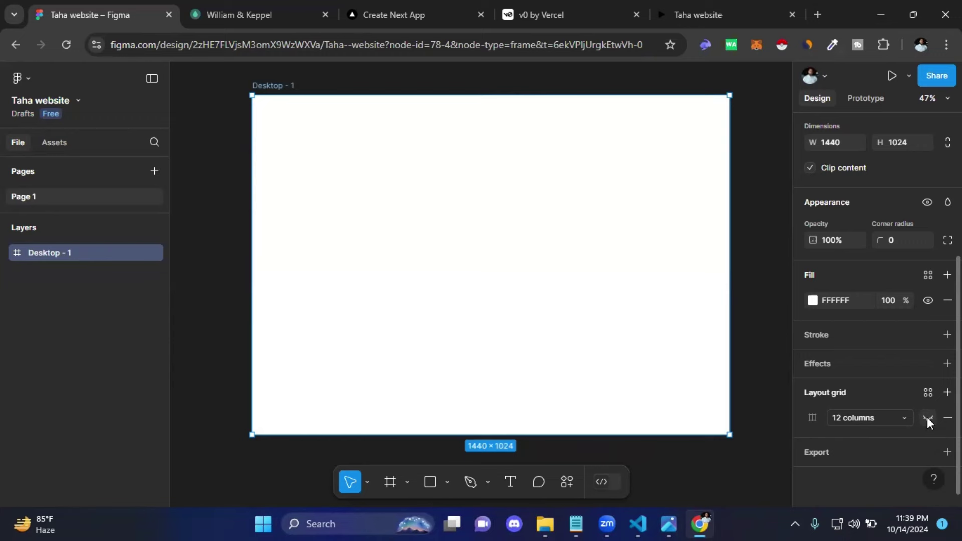
left_click(927, 418)
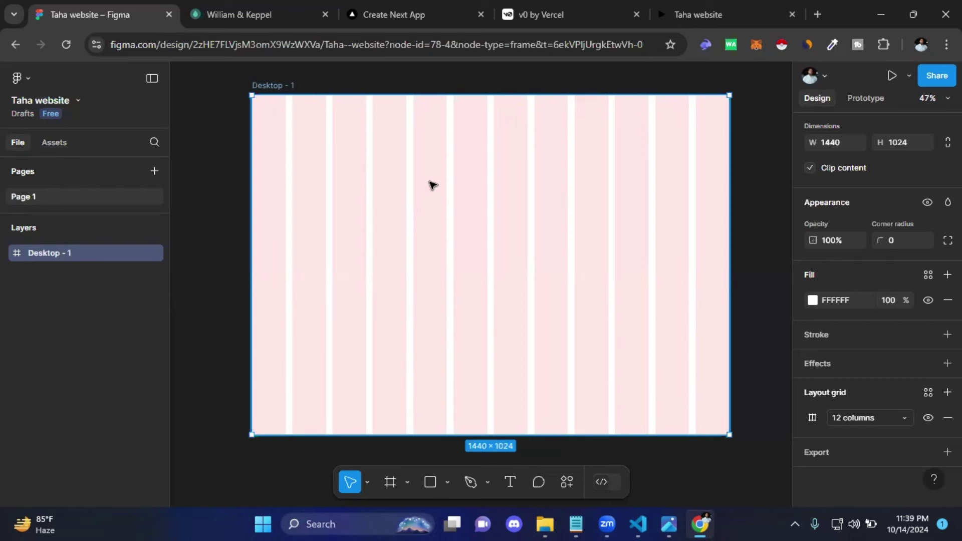
Step: Add a text layer reading 'Fashion.' near the Desktop - 1 frame's top-left corner
left_click(510, 483)
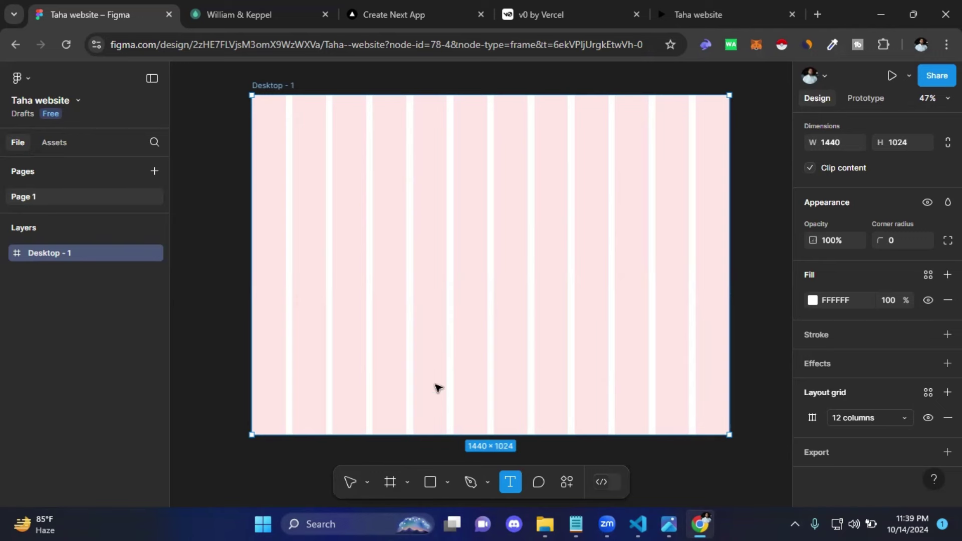
left_click(414, 148)
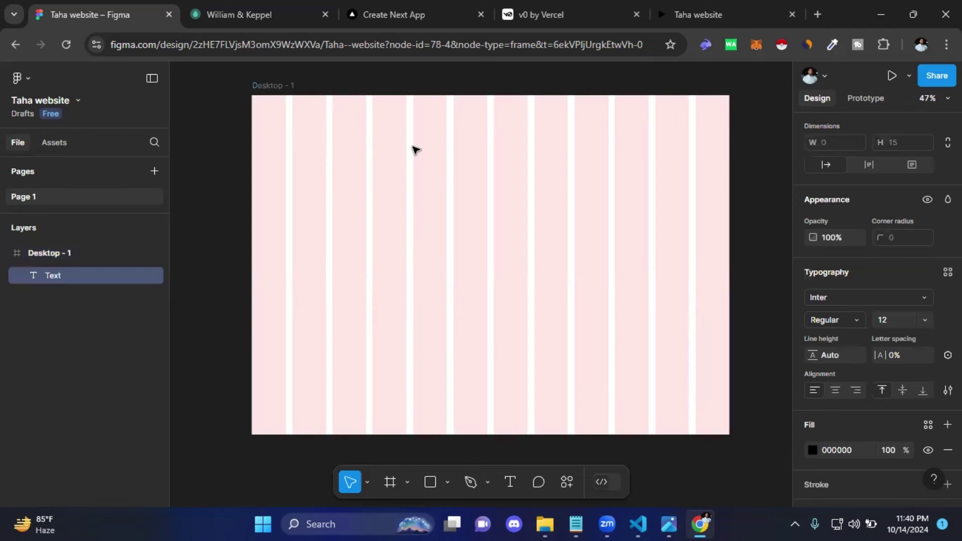
type("Web")
key("BackSpace")
type("Fashio")
type("n.")
key("Escape")
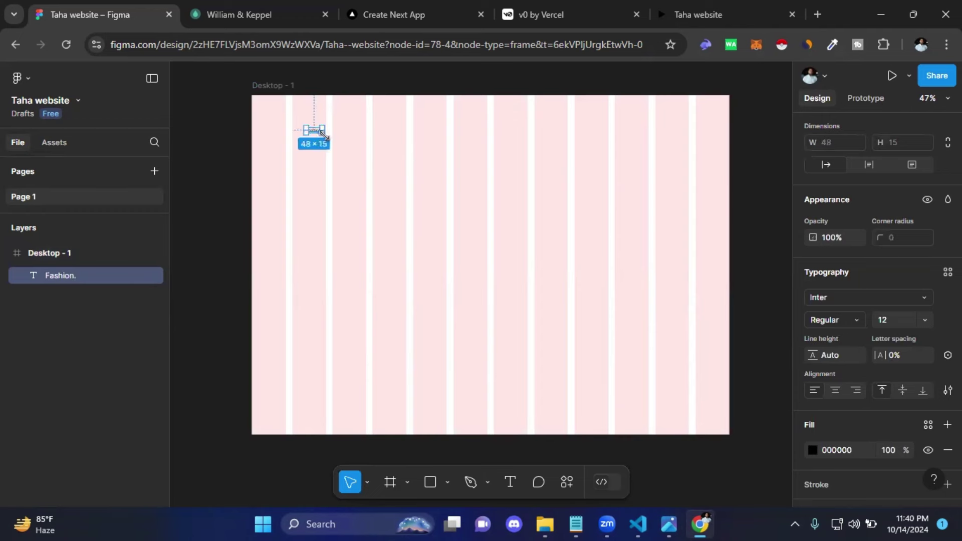
left_click(369, 172)
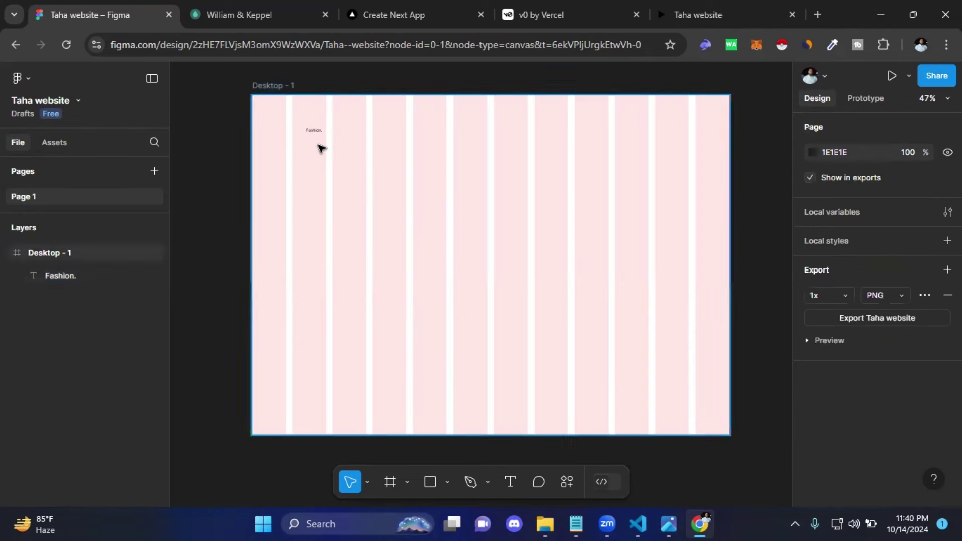
scroll(312, 126, "up", 2)
scroll(312, 127, "up", 3)
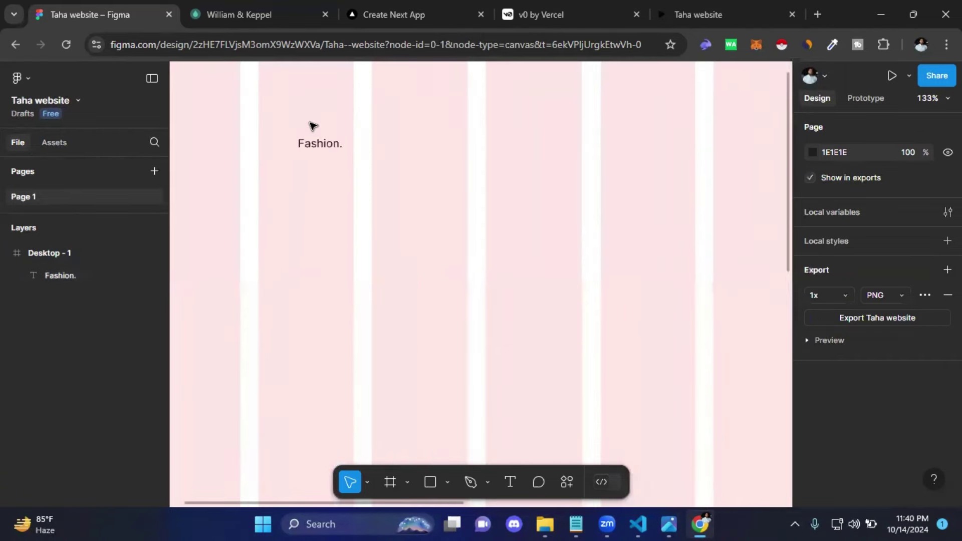
scroll(312, 126, "up", 1)
left_click(319, 152)
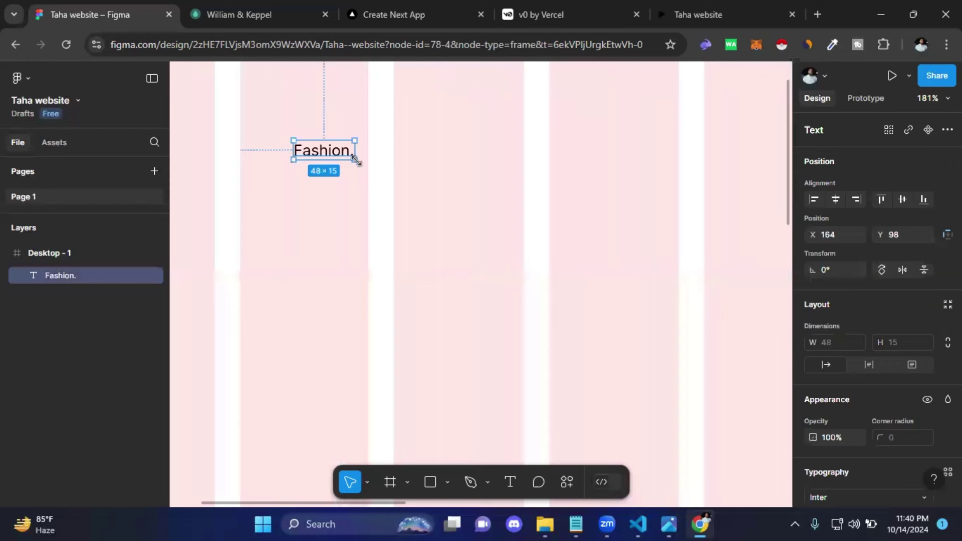
left_click_drag(356, 159, 404, 193)
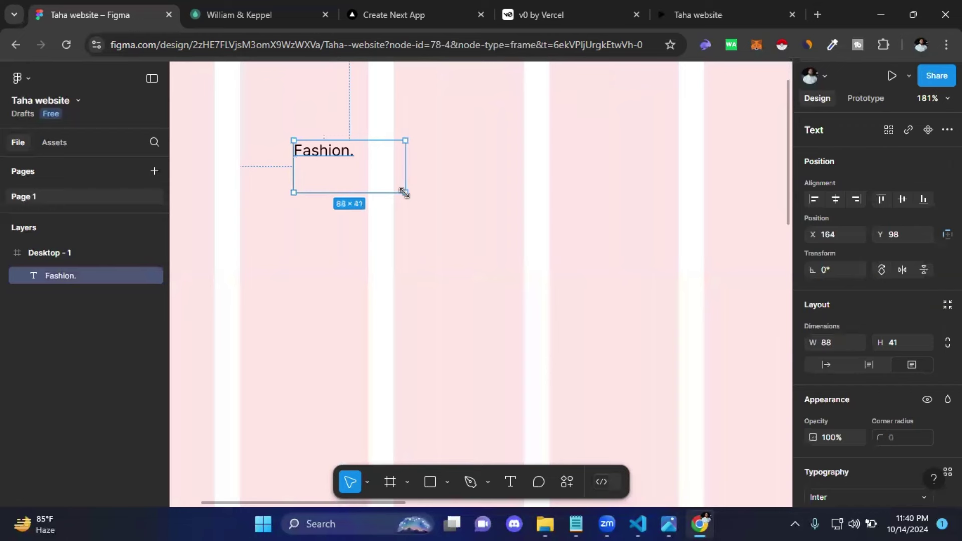
key("ctrl+z")
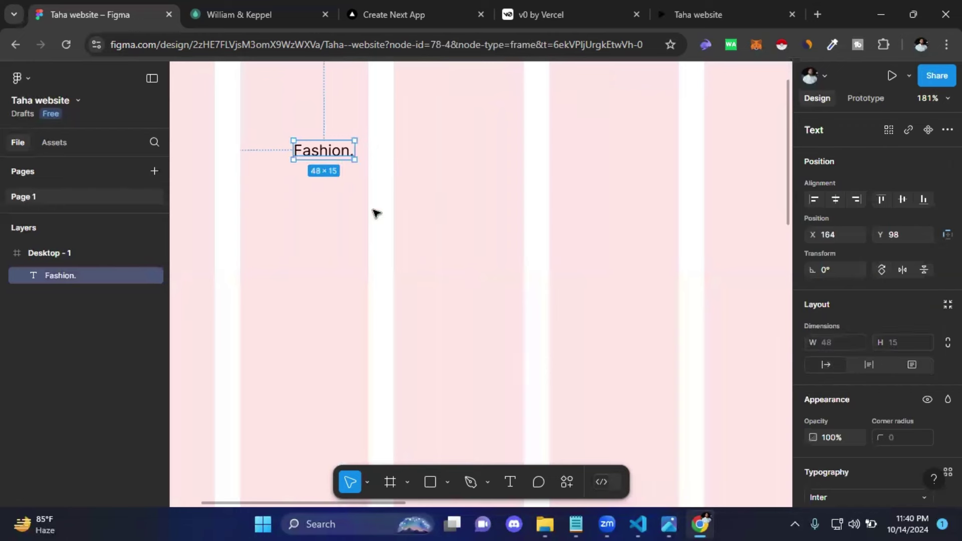
left_click(375, 213)
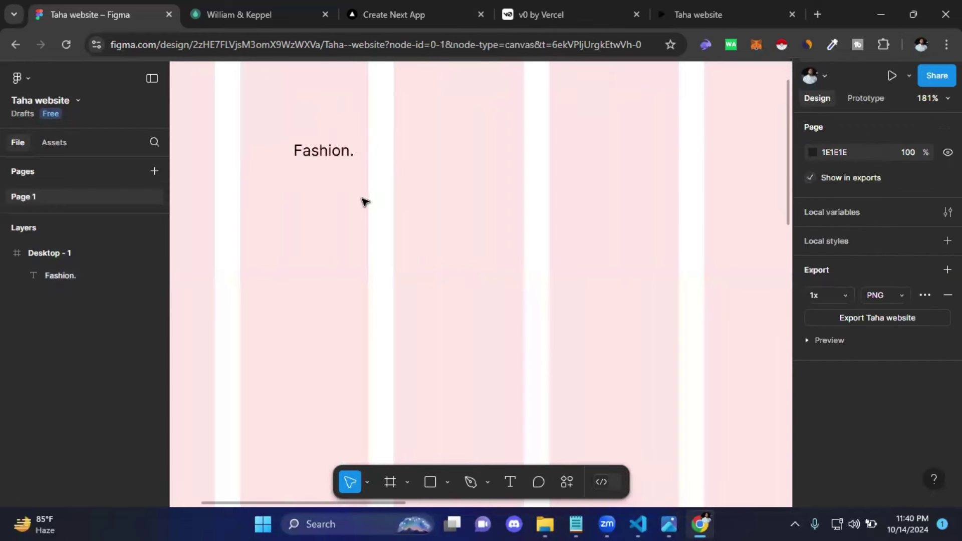
left_click(325, 152)
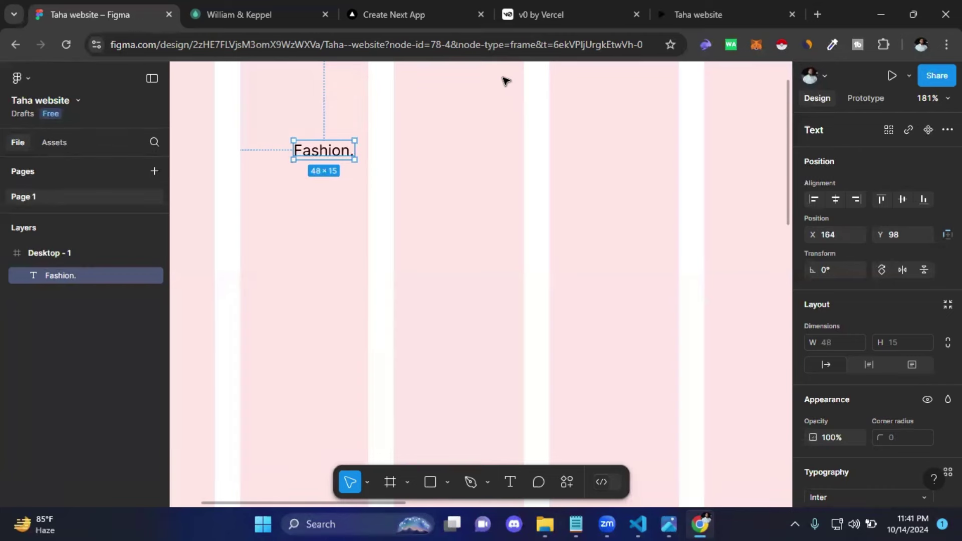
left_click(388, 177)
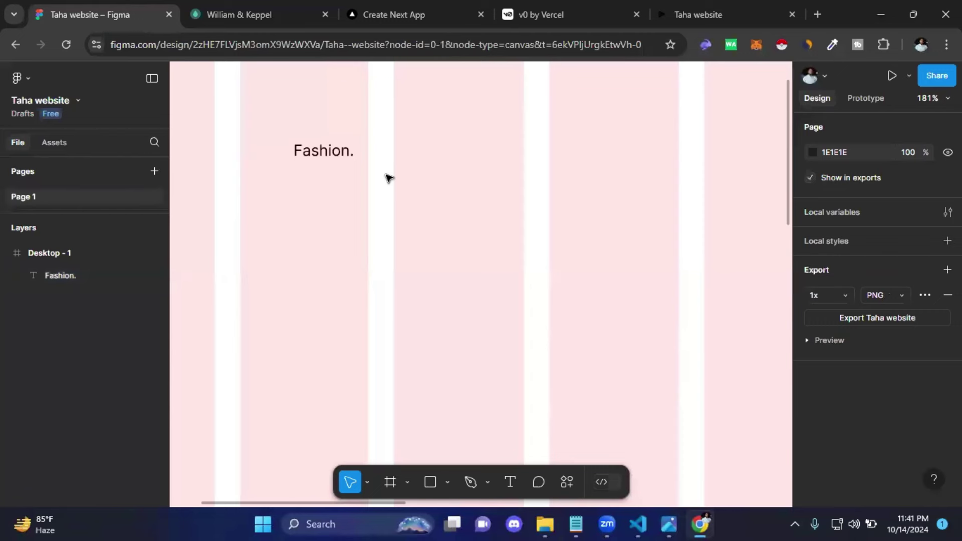
left_click(321, 154)
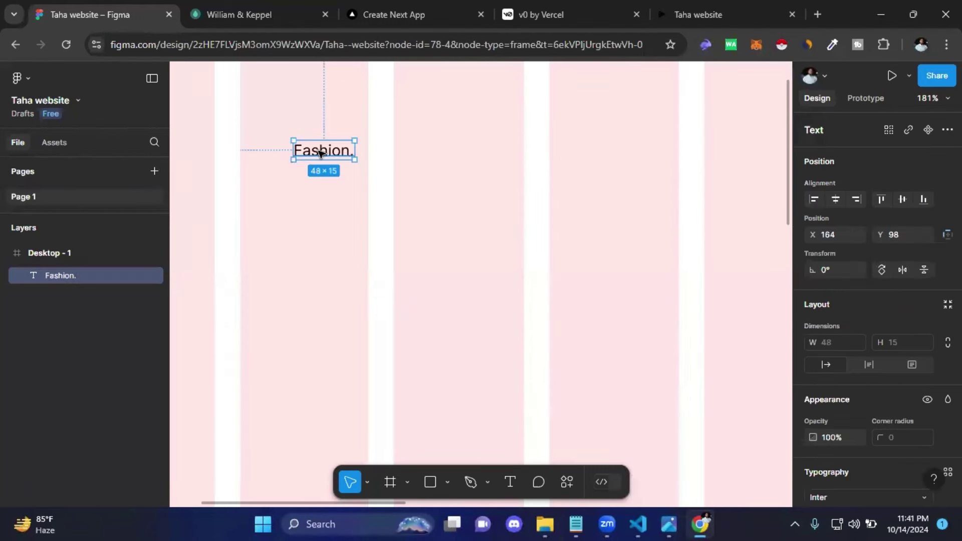
Step: Scale the Fashion. text up to about double size with the Scale tool
left_click(367, 483)
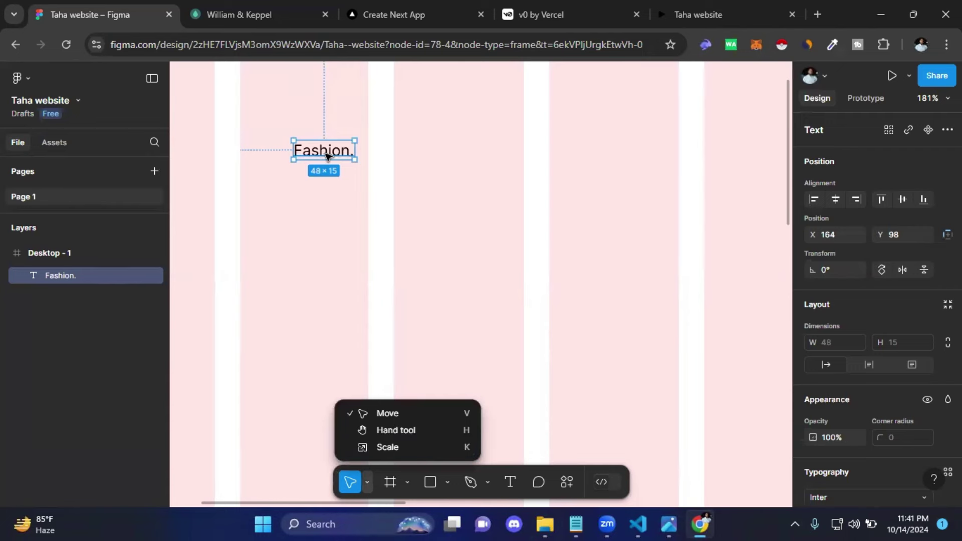
left_click(385, 448)
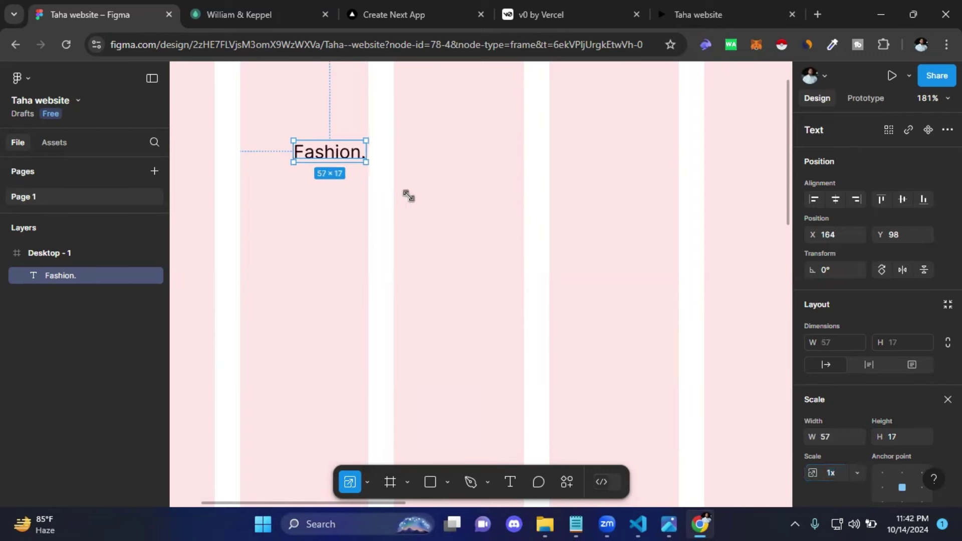
left_click_drag(408, 195, 363, 180)
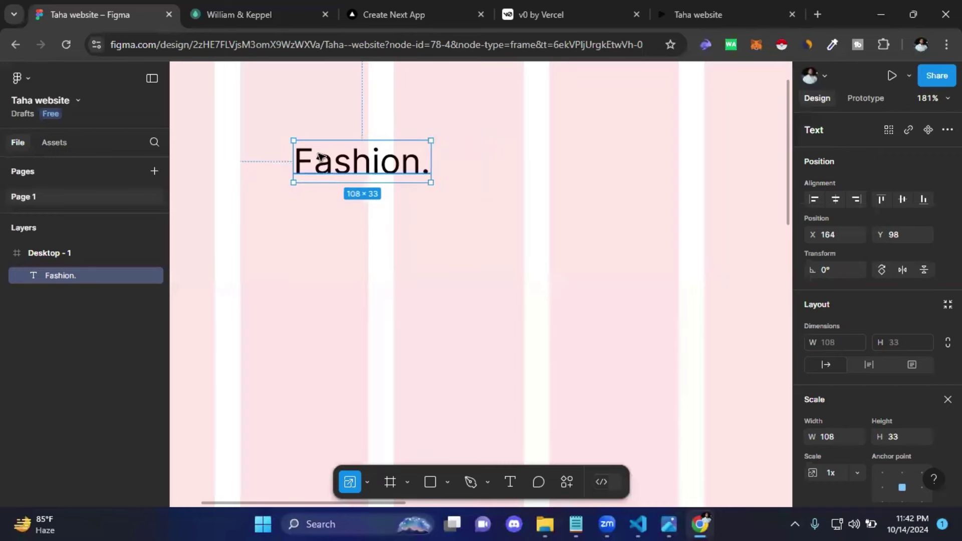
scroll(435, 223, "down", 2)
scroll(435, 223, "down", 3)
scroll(435, 221, "down", 2)
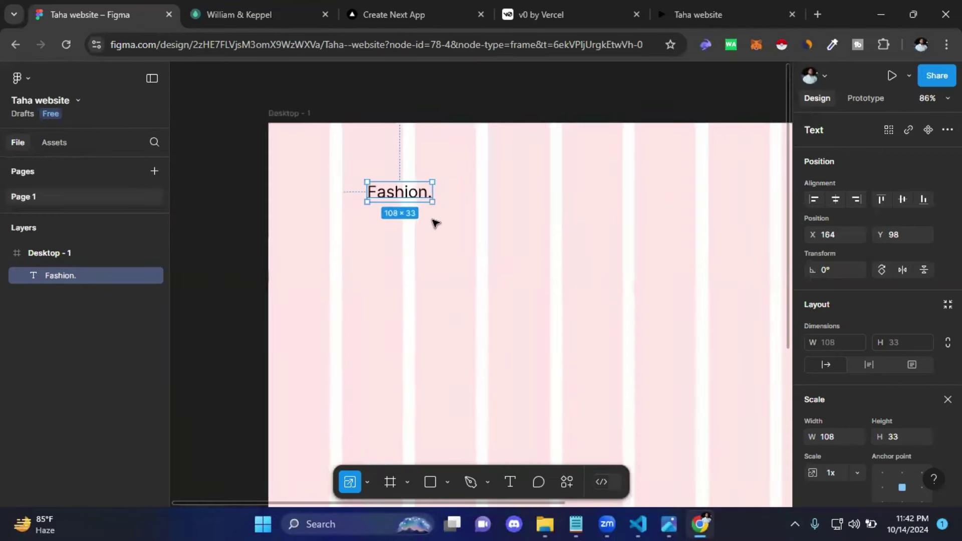
scroll(436, 221, "down", 1)
left_click_drag(560, 246, 377, 216)
scroll(434, 208, "down", 2)
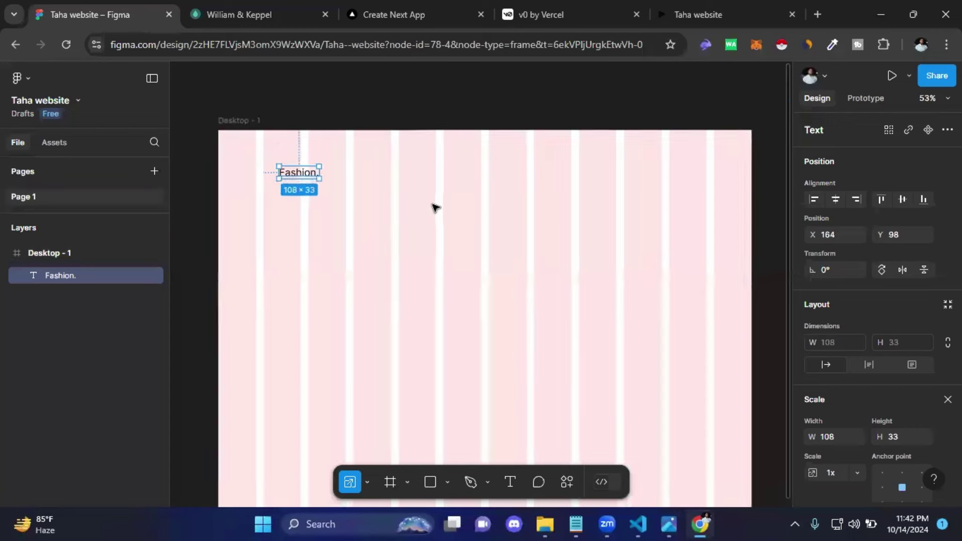
left_click(401, 215)
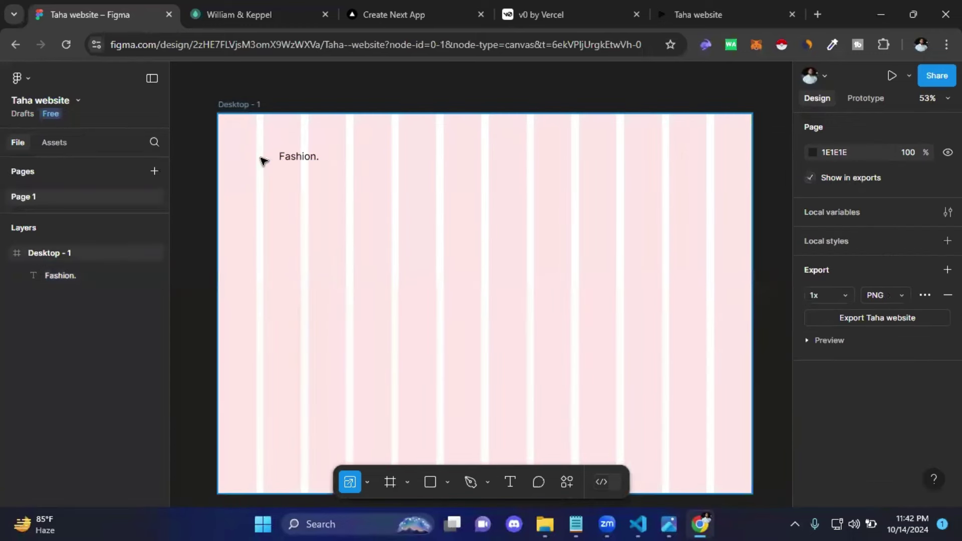
Step: Move the Fashion. text to X 122, Y 98 near the frame's top-left
scroll(248, 153, "up", 2)
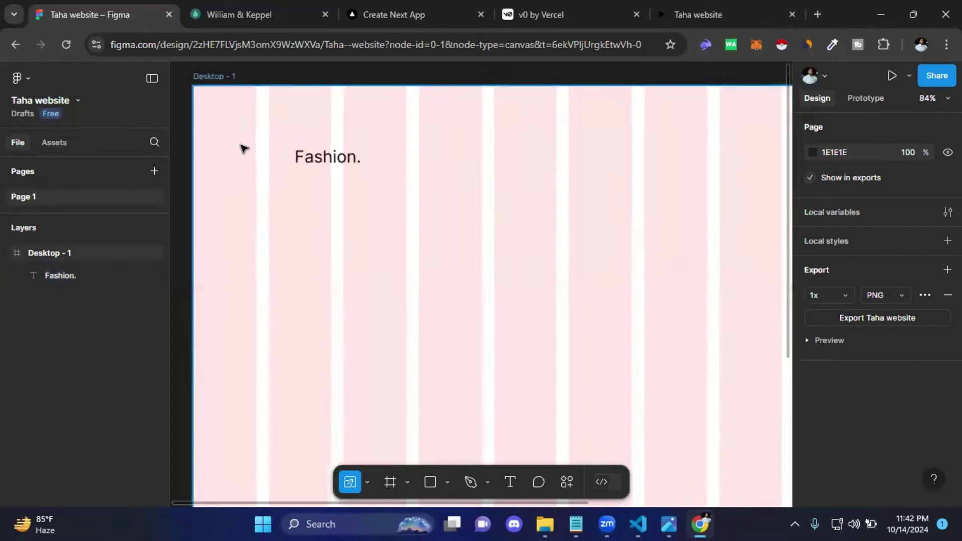
scroll(386, 163, "up", 5)
left_click(396, 167)
left_click_drag(380, 169, 354, 168)
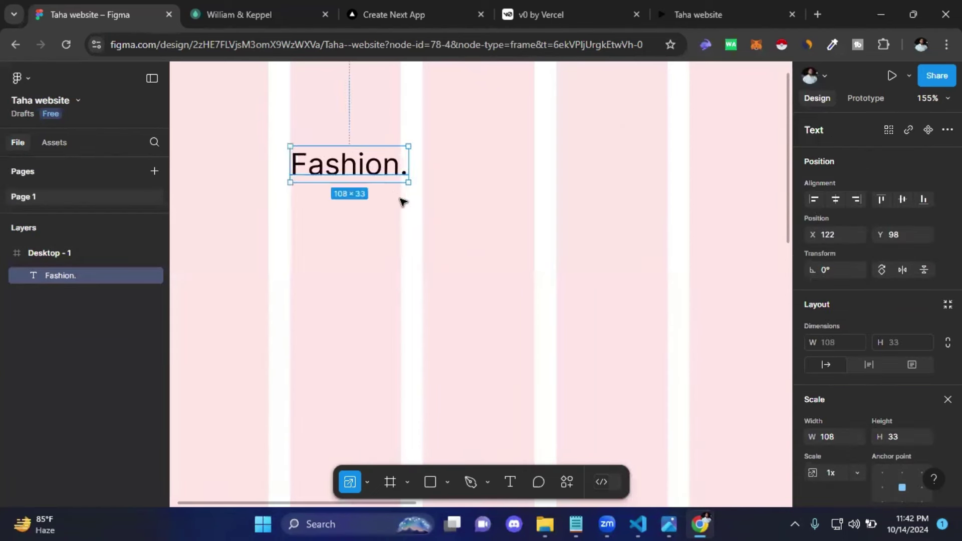
left_click(354, 239)
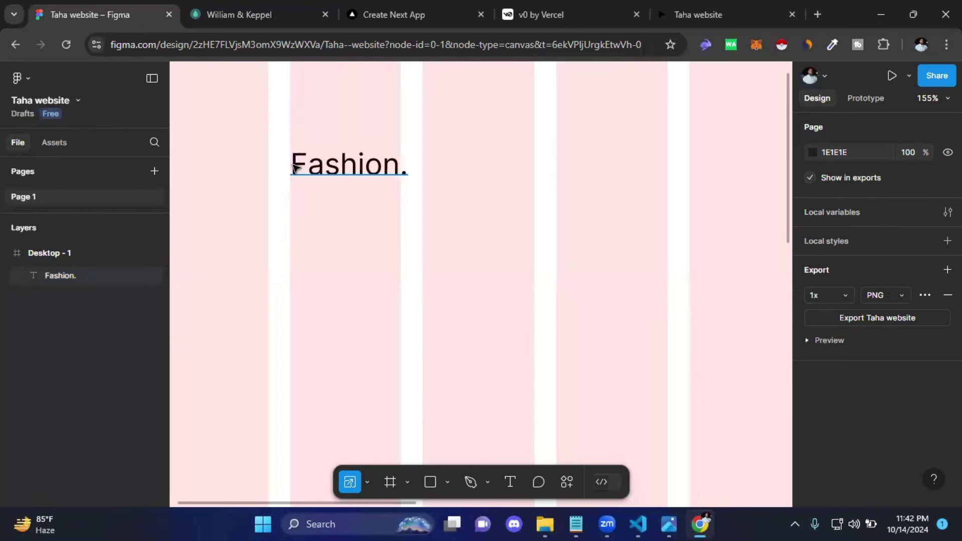
left_click(350, 163)
left_click_drag(351, 164, 317, 164)
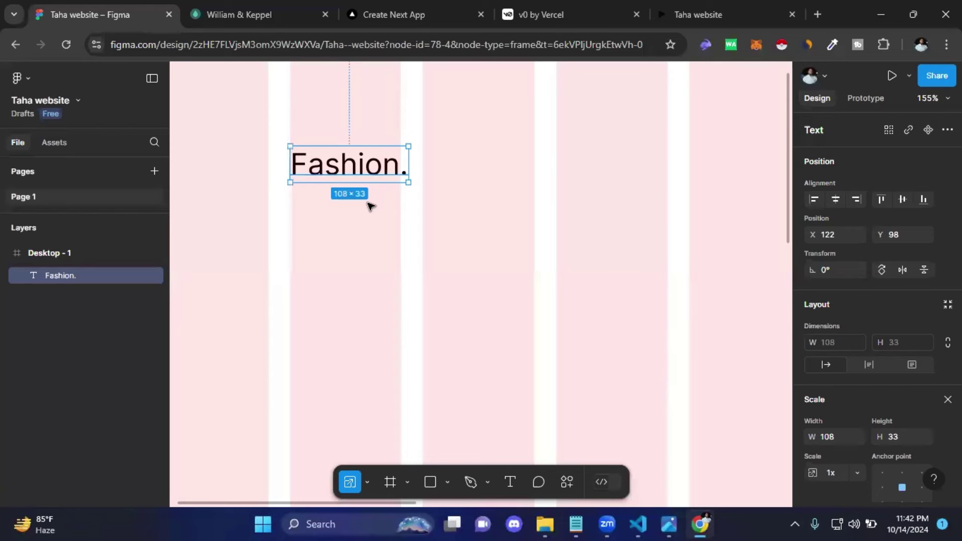
Step: Preview the design as a prototype, then return to the design editor
key("ctrl+alt+Return")
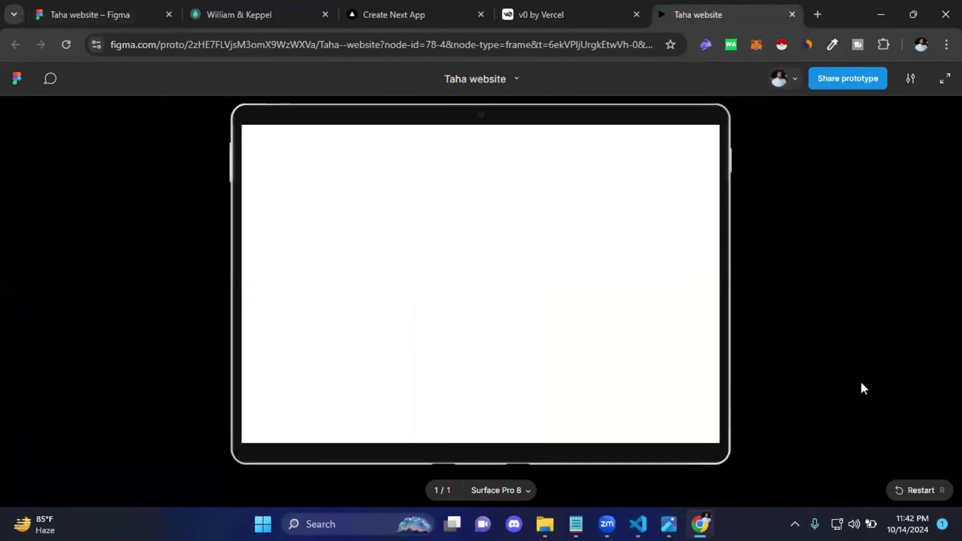
left_click(931, 493)
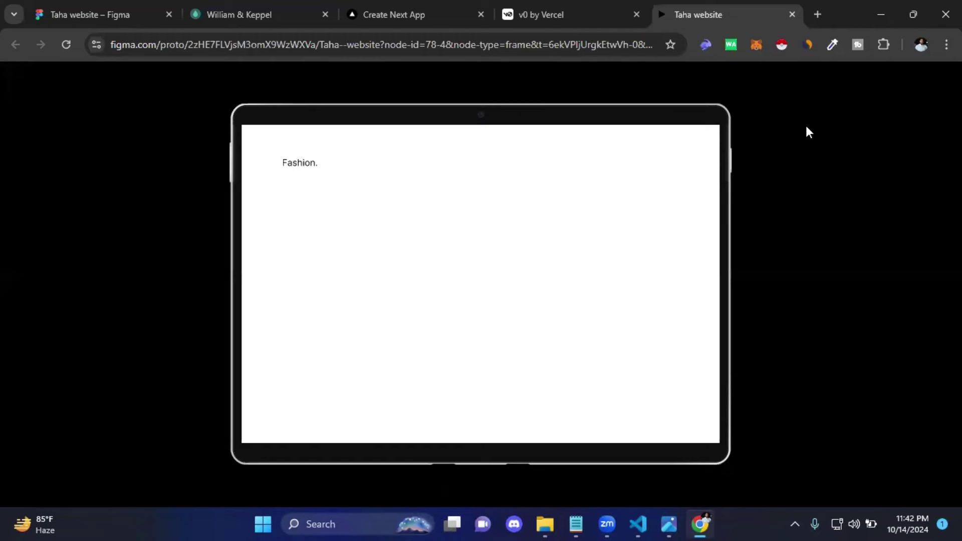
left_click(105, 6)
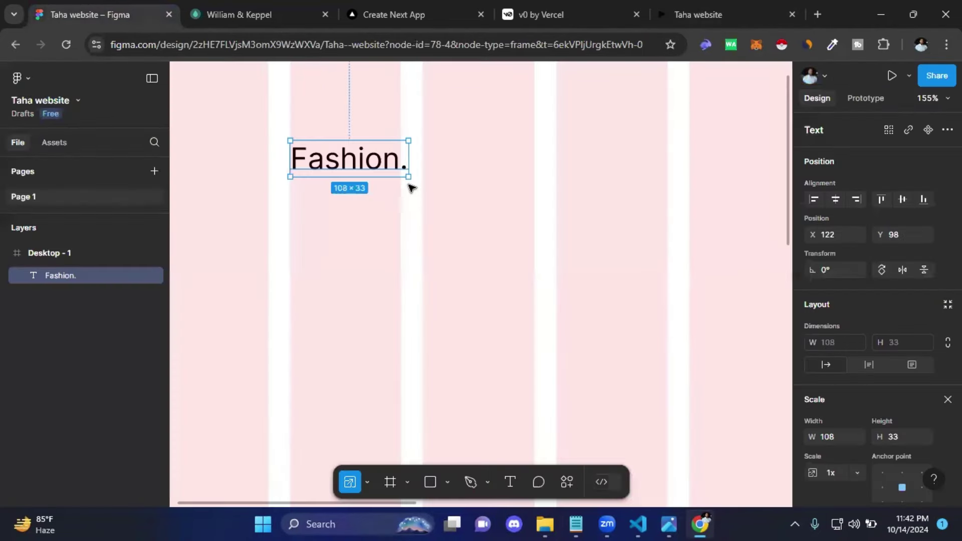
Step: Enlarge Fashion. to 154×47, raise it to Y 48, and recheck the prototype preview
left_click_drag(415, 178, 438, 191)
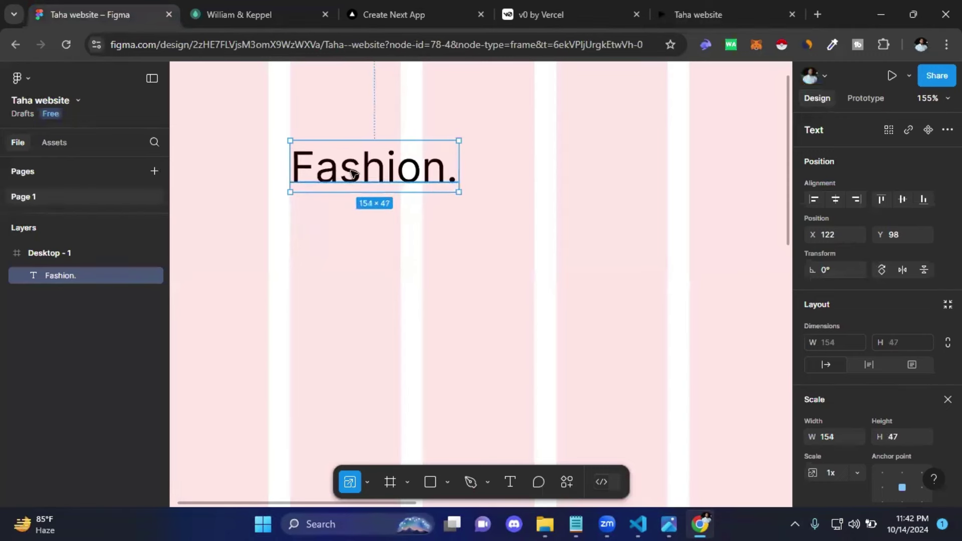
left_click_drag(352, 167, 353, 131)
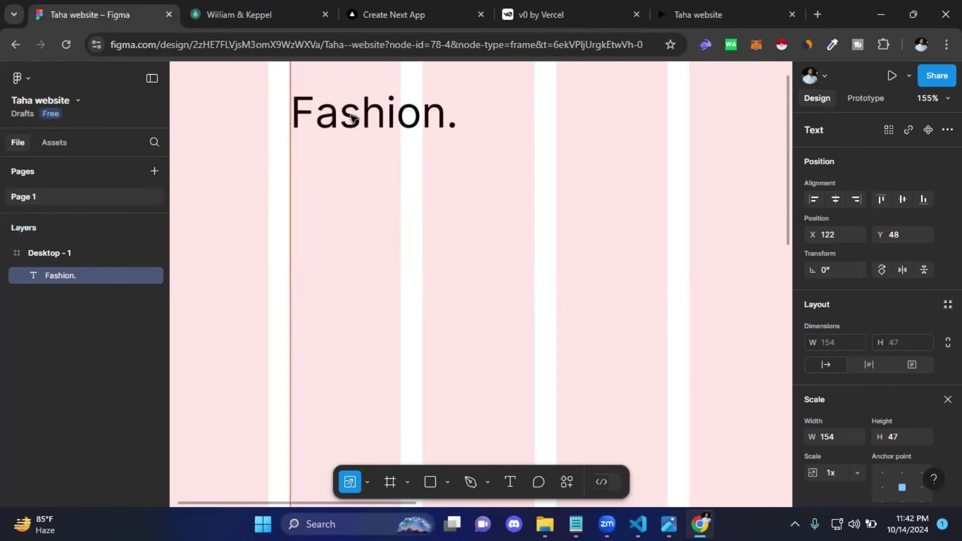
left_click(718, 25)
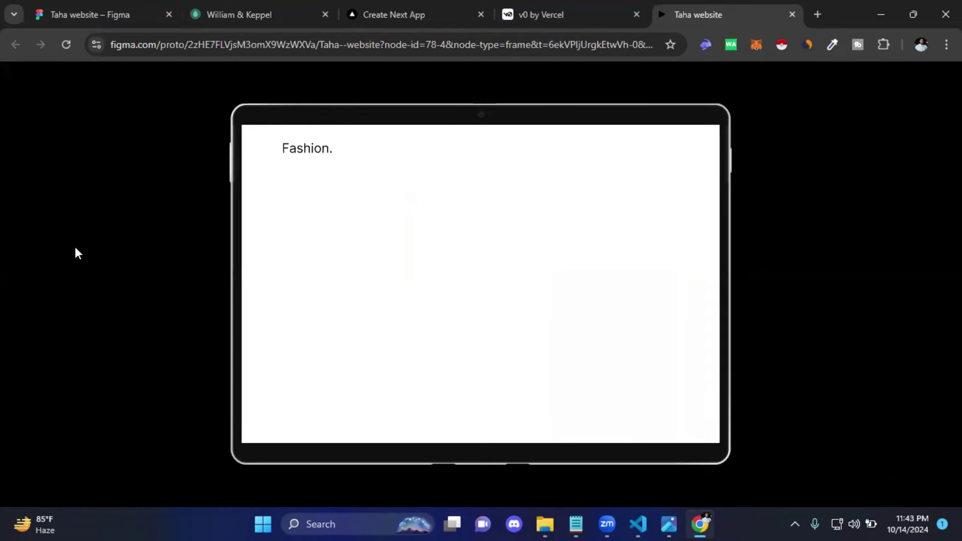
left_click(61, 6)
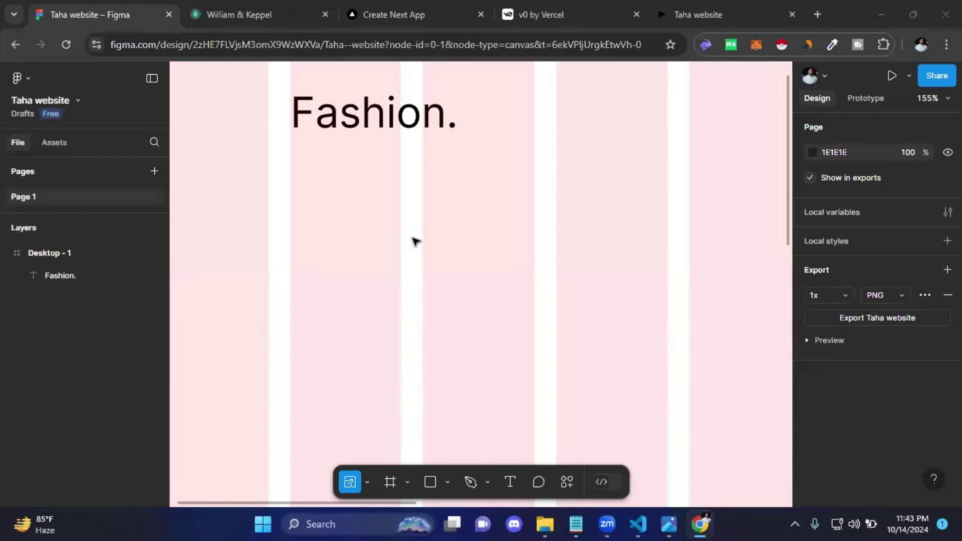
Step: Add a HOME text layer to the right of the Fashion. logo
scroll(402, 243, "down", 5, "ctrl")
mouse_move(511, 262)
left_mouse_down()
mouse_move(445, 240)
mouse_move(456, 232)
left_mouse_up()
scroll(439, 237, "down", 3, "ctrl")
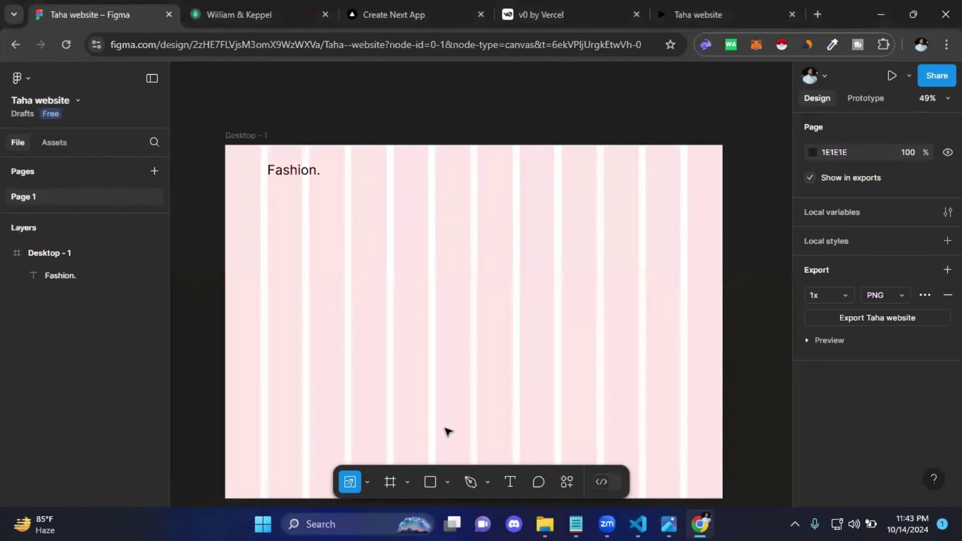
left_click(510, 483)
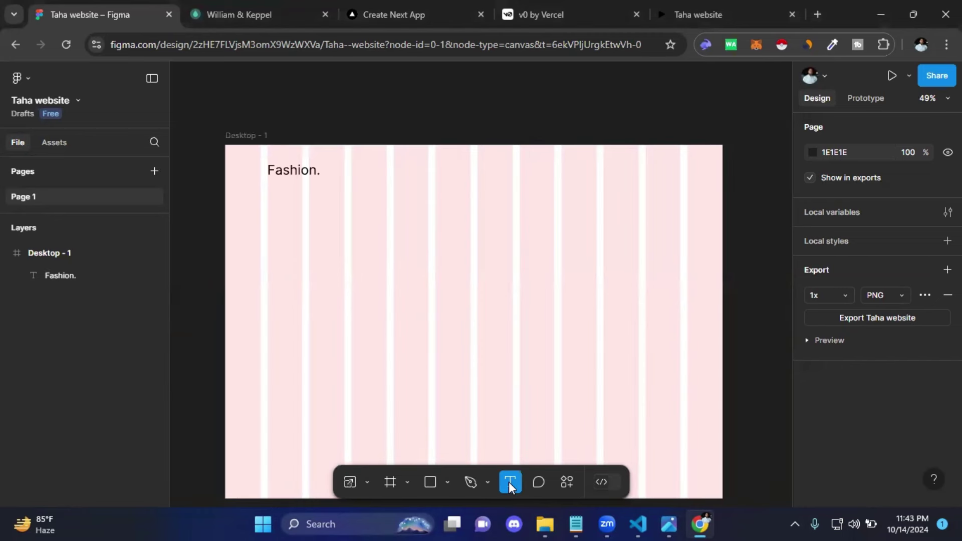
left_click(468, 210)
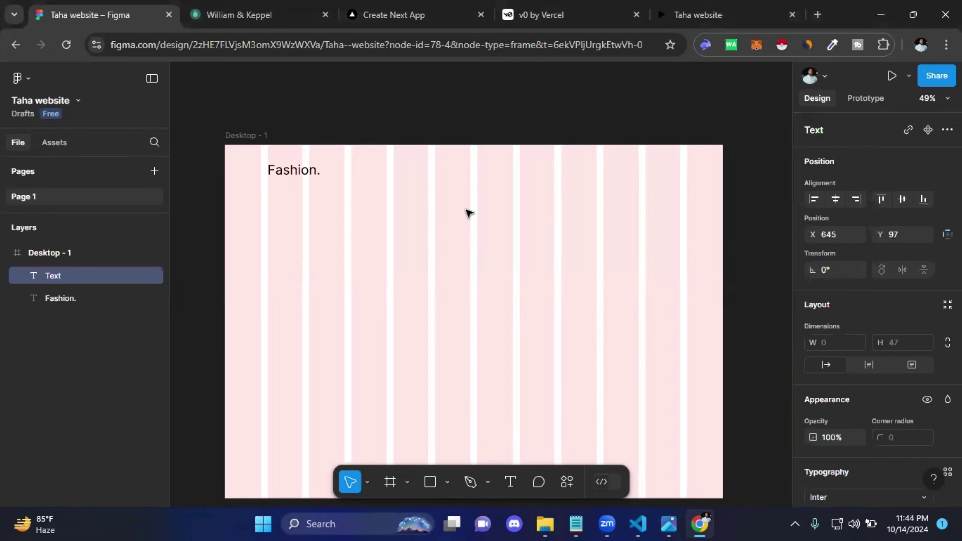
type("HO")
type("ME")
key("Escape")
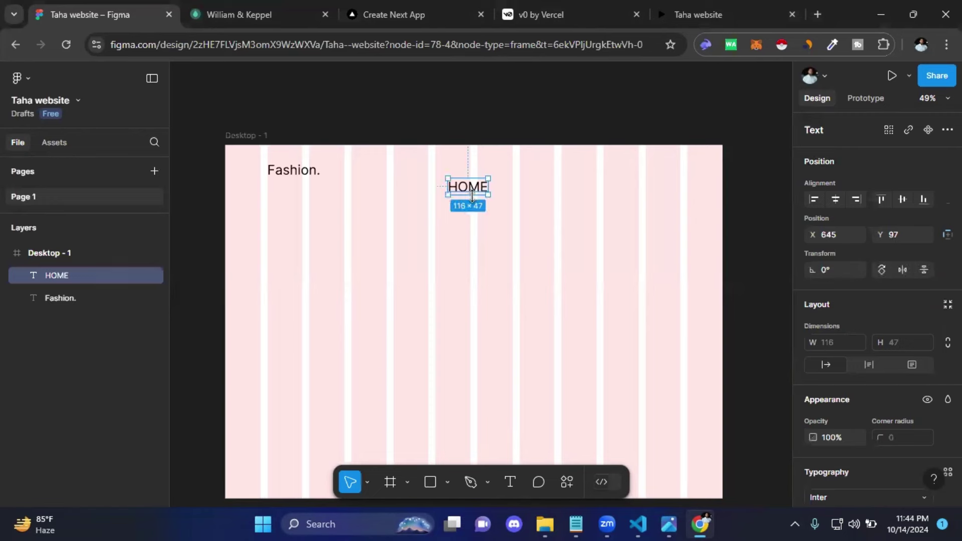
scroll(273, 161, "up", 5)
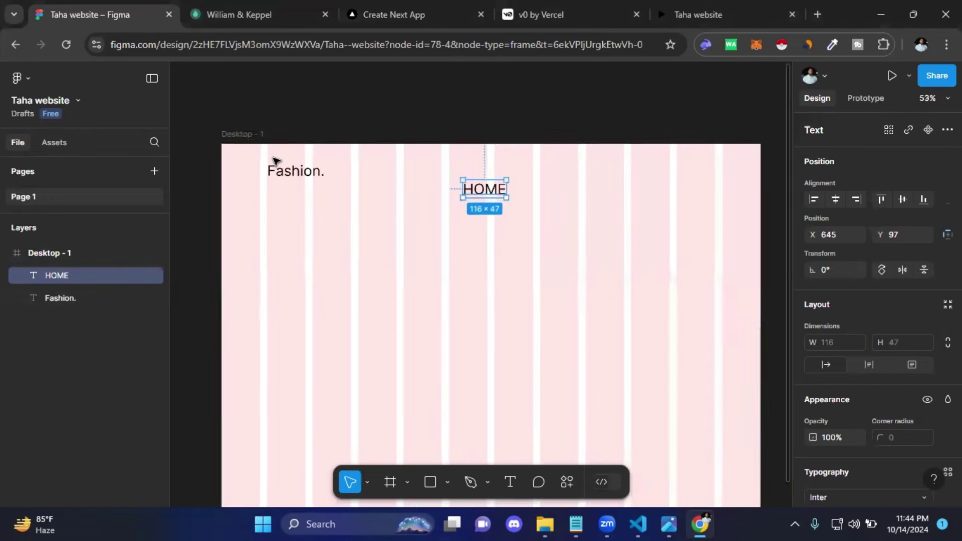
Step: Shrink the HOME text to about 60×24 using the Scale tool
left_click(634, 270)
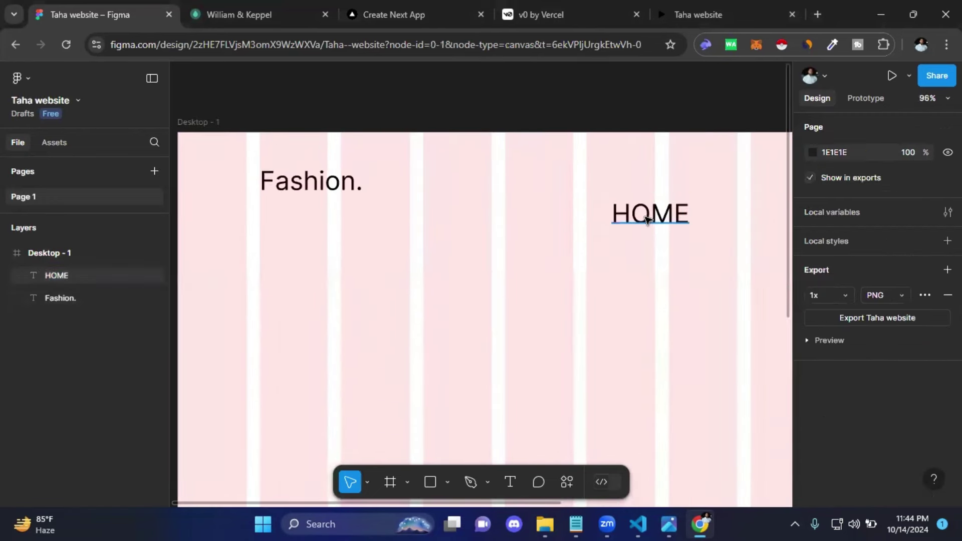
left_click(681, 217)
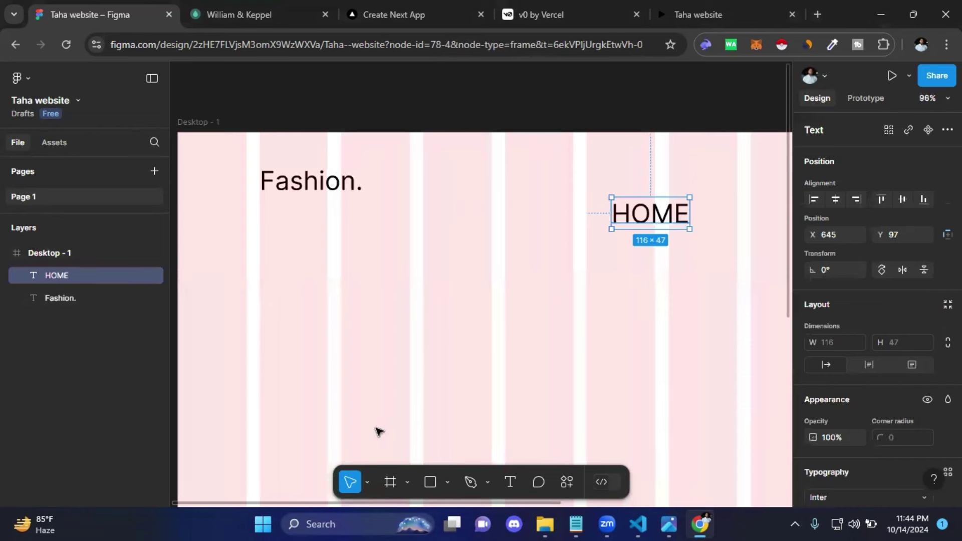
left_click(367, 483)
left_click(366, 449)
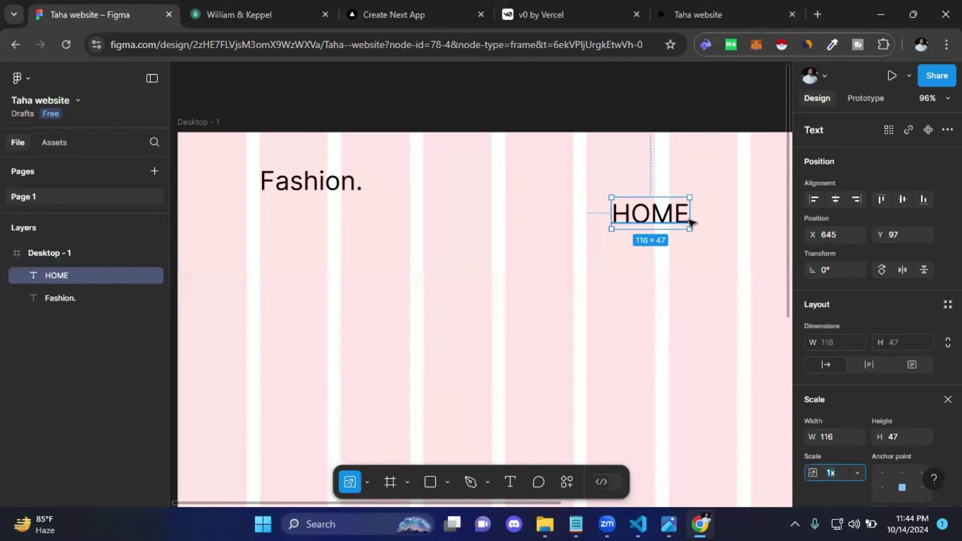
mouse_move(690, 229)
left_mouse_down()
mouse_move(639, 206)
mouse_move(650, 210)
left_mouse_up()
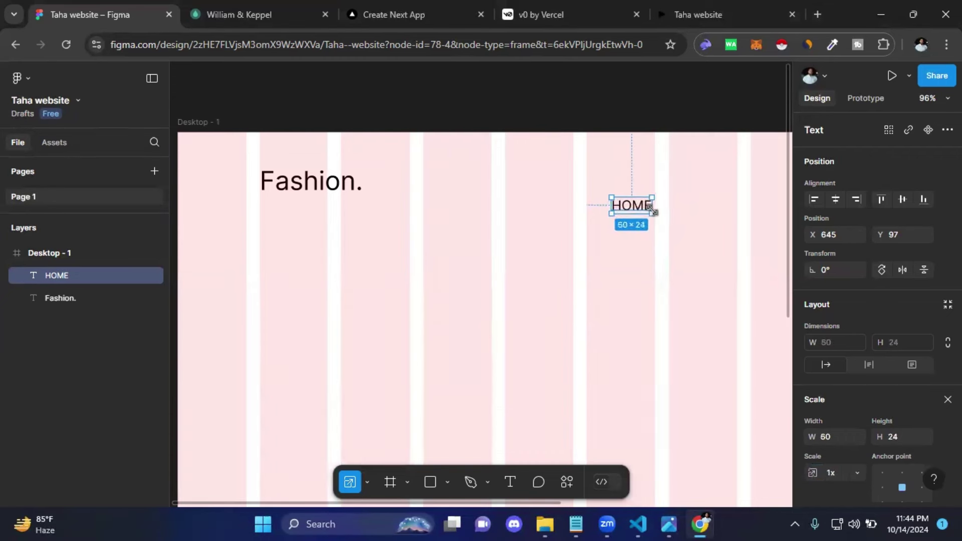
left_click(683, 271)
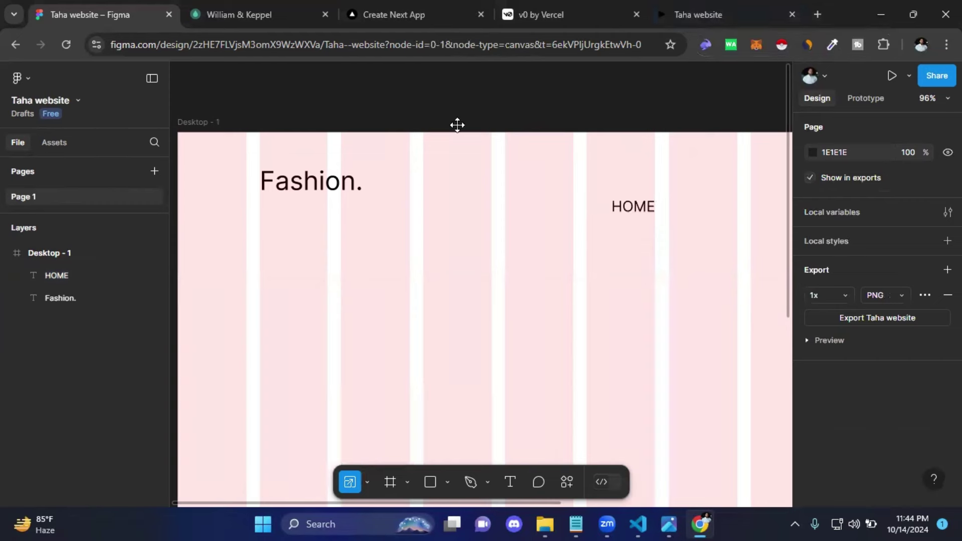
key("ctrl+alt+Return")
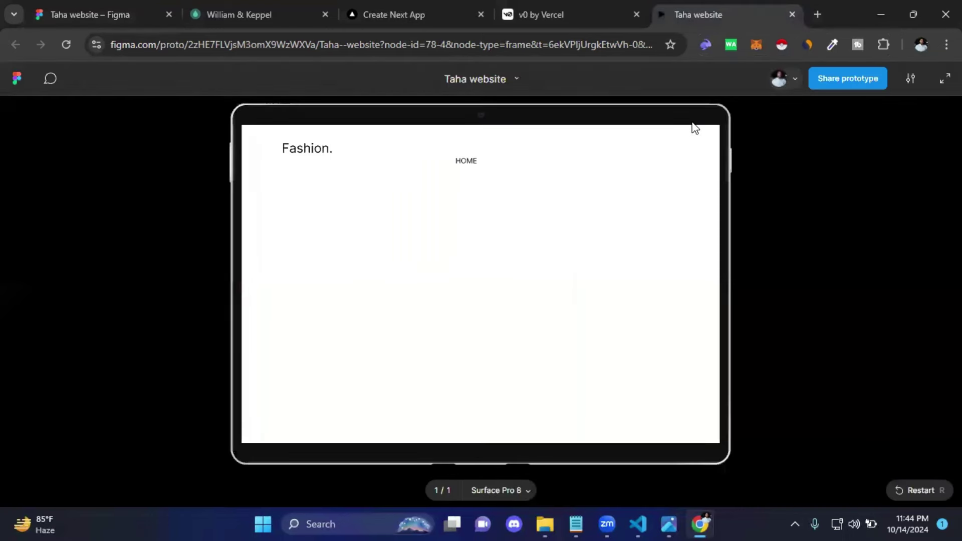
left_click(80, 11)
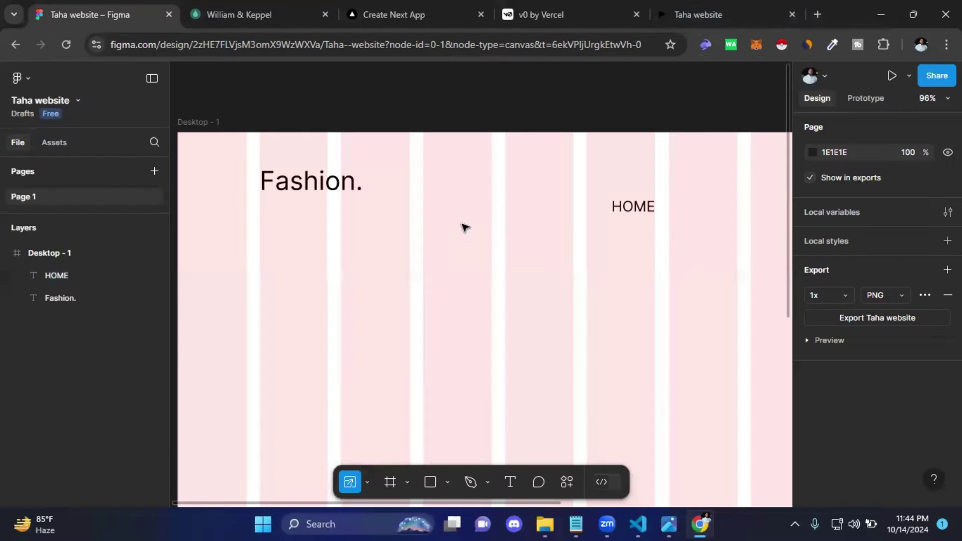
key("ctrl+alt+Return")
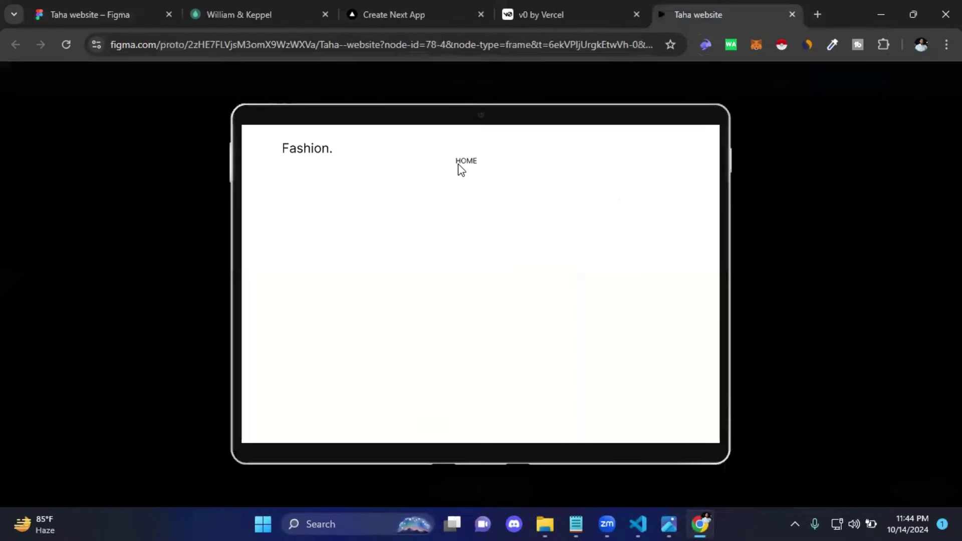
left_click(93, 13)
left_click(637, 208)
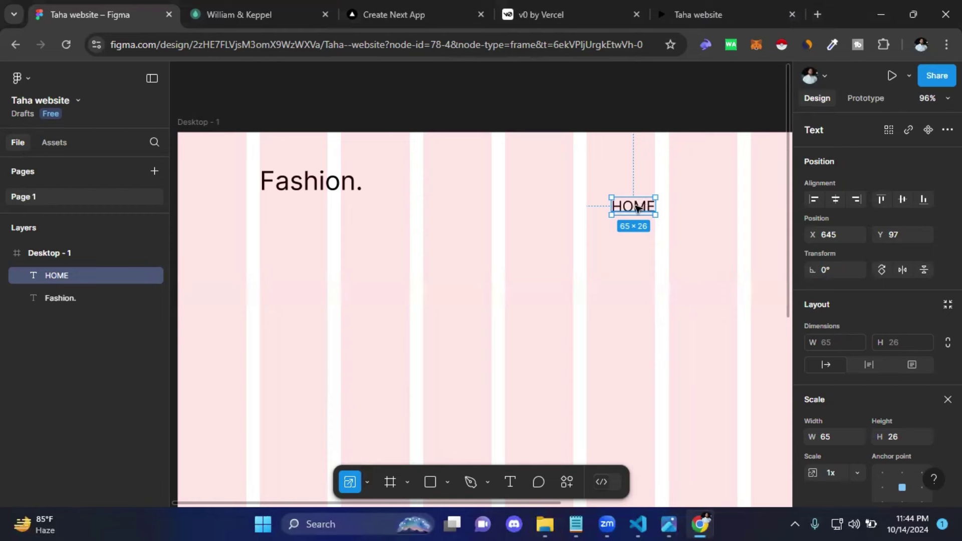
Step: Nudge HOME up-left toward the logo and return to the plain Move tool
left_click_drag(636, 207, 622, 201)
left_click(366, 481)
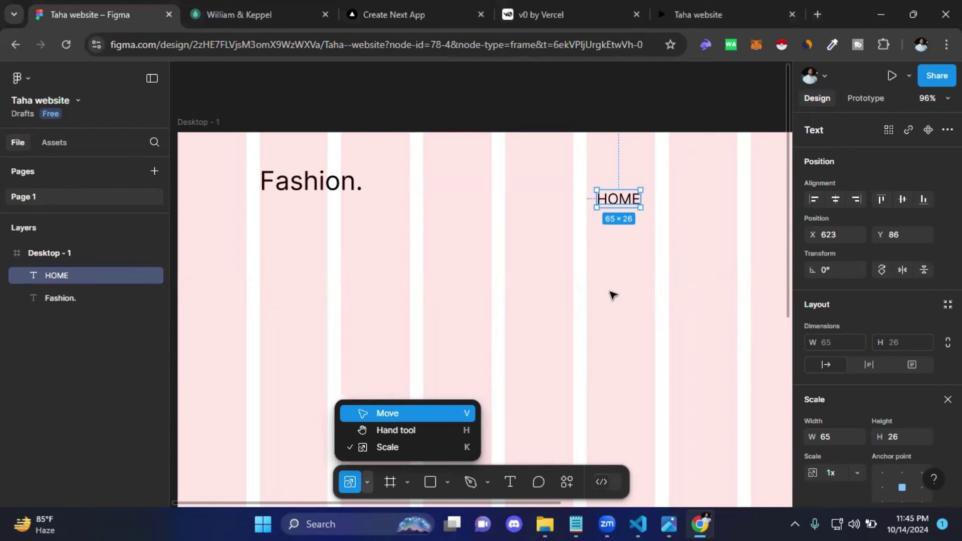
left_click(623, 199)
left_click(621, 201)
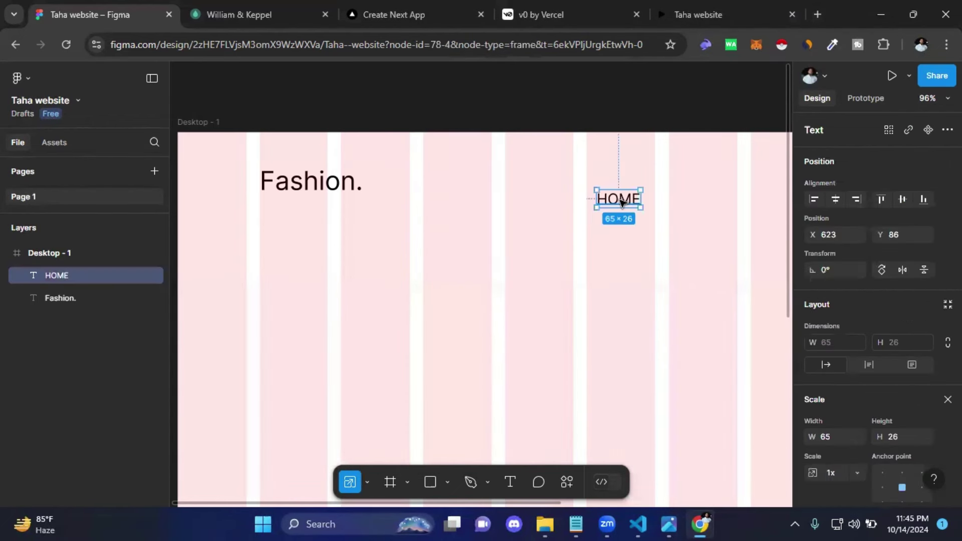
left_click(617, 231)
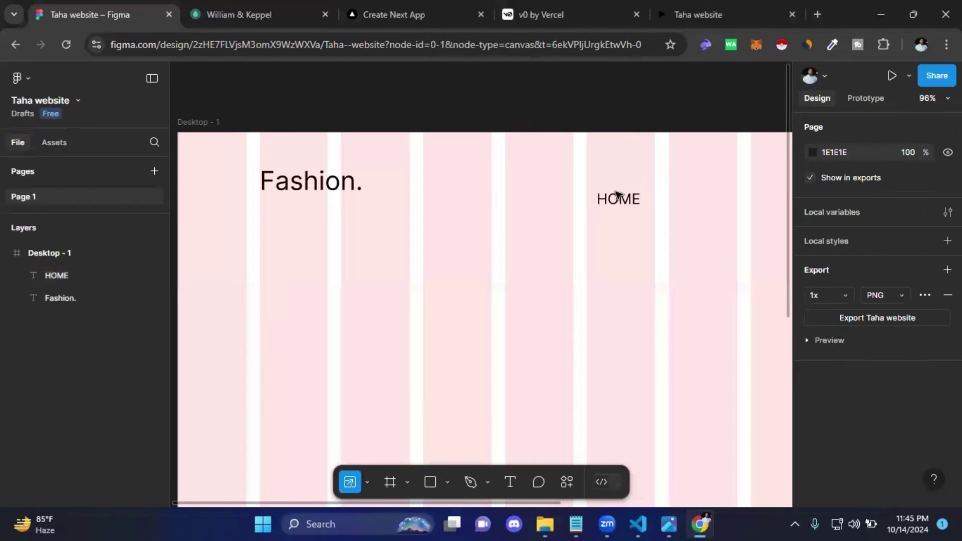
left_click(619, 205)
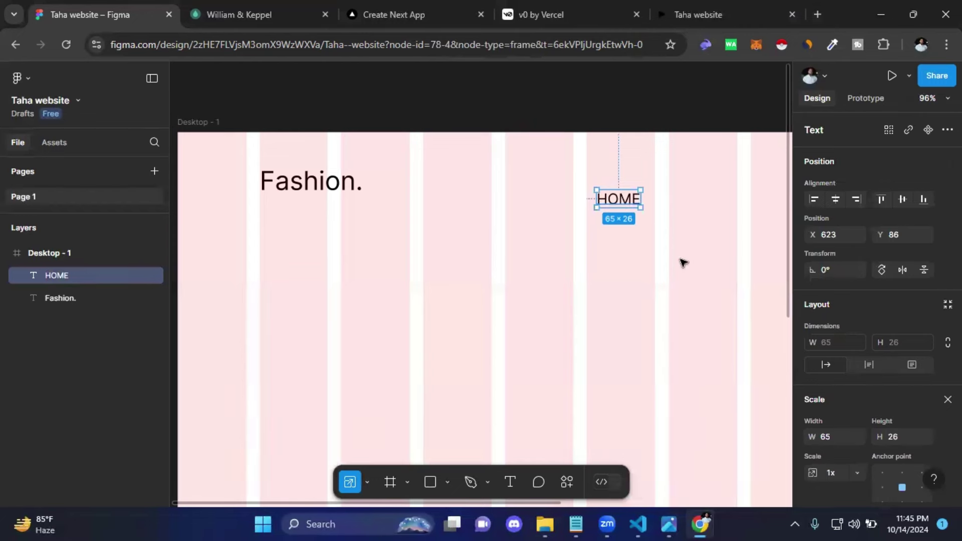
key("v")
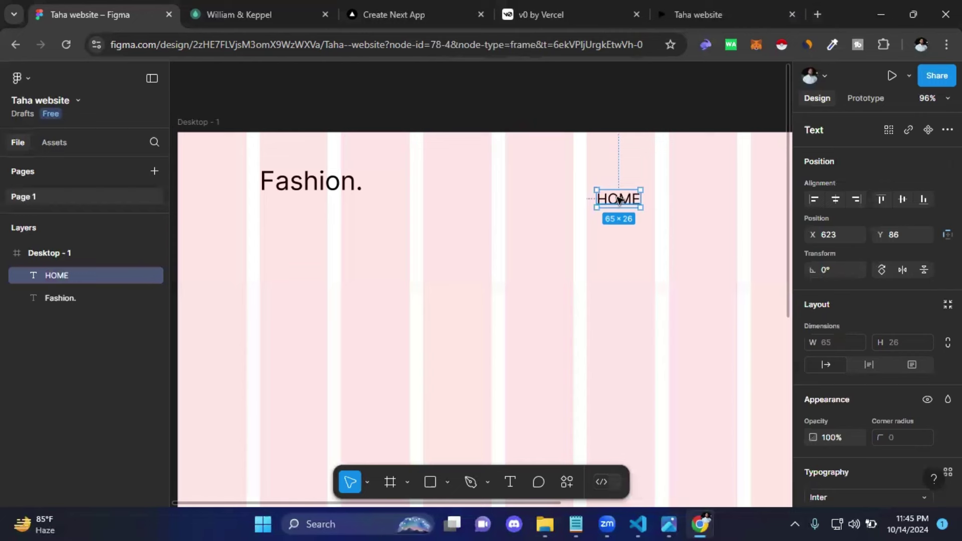
Step: Move HOME to X 487, Y 60, level with the Fashion. logo
left_click_drag(600, 200, 542, 186)
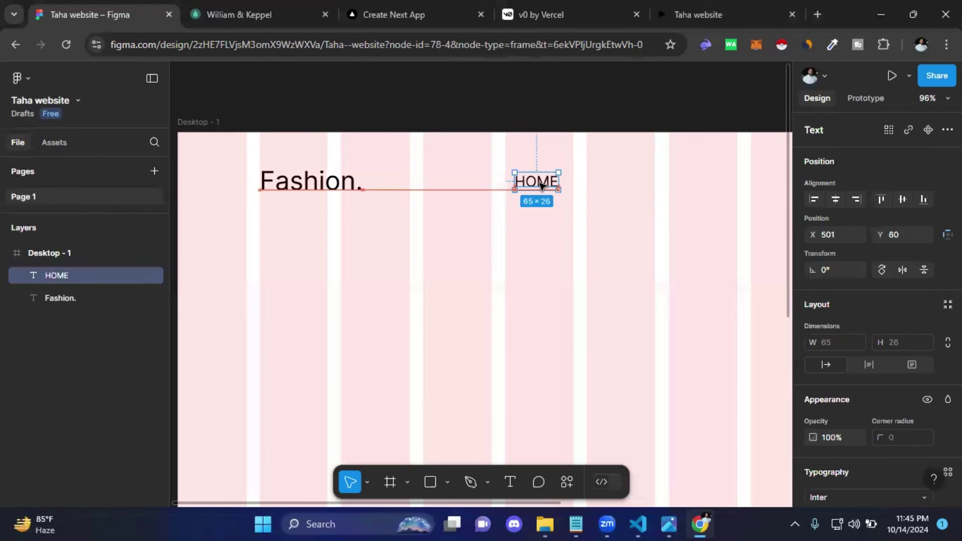
left_click_drag(542, 185, 533, 186)
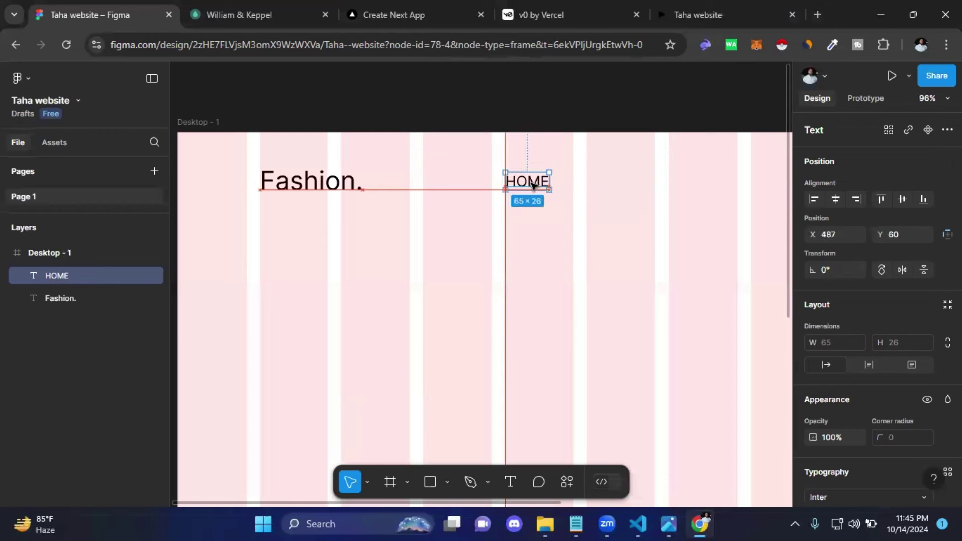
left_click(554, 266)
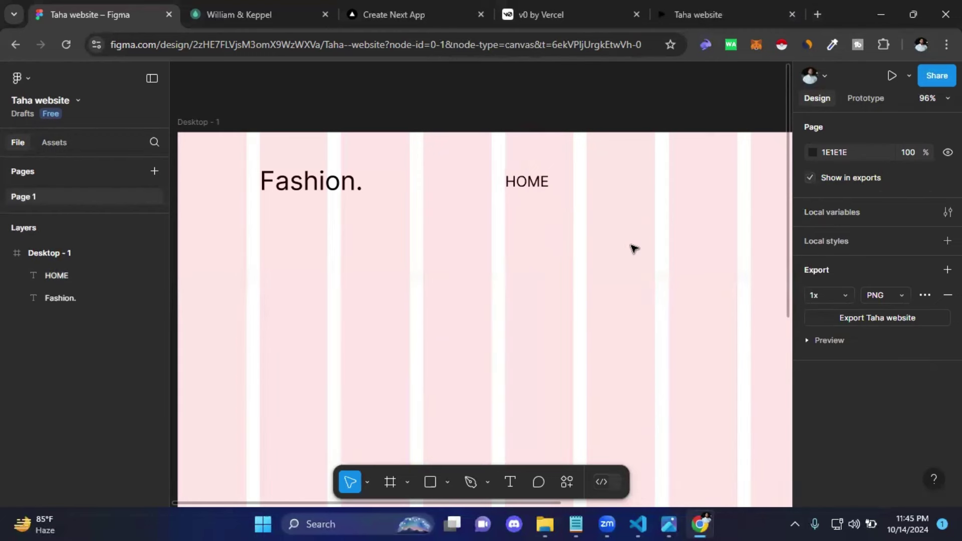
scroll(501, 251, "right", 1)
scroll(460, 251, "right", 3)
left_click(334, 185)
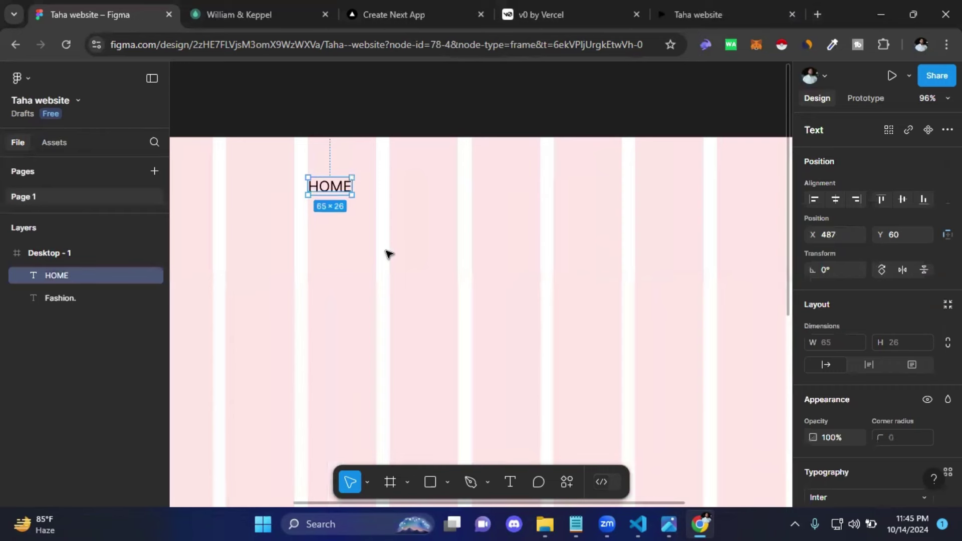
left_click(345, 254)
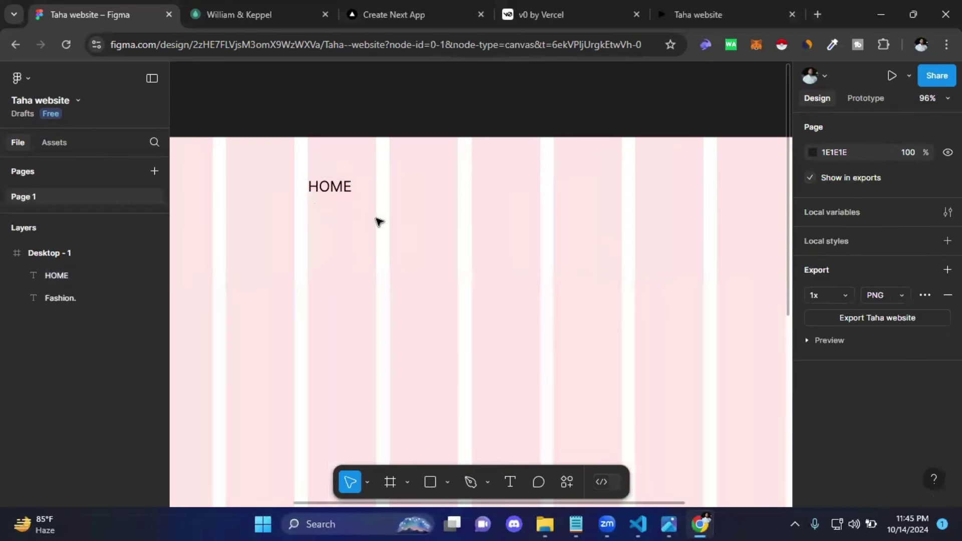
left_click(325, 187)
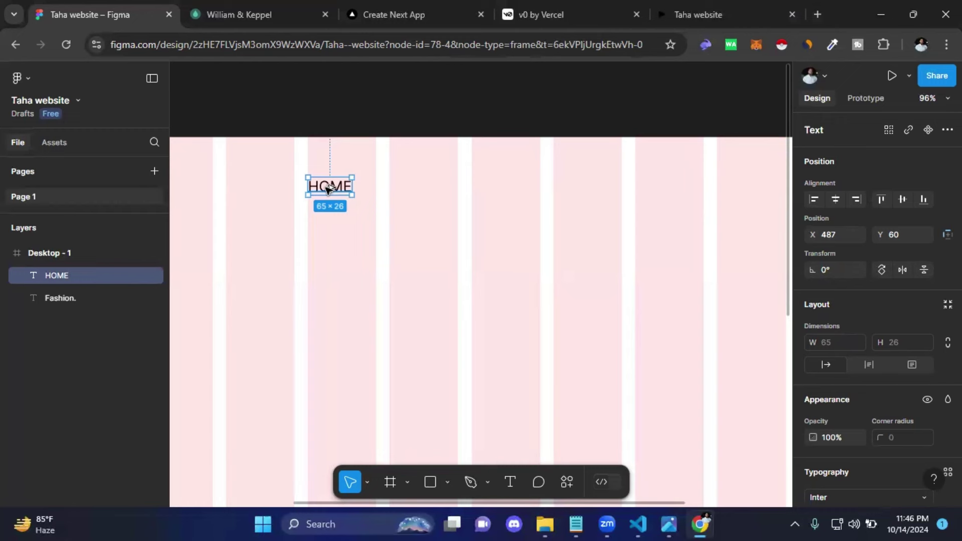
Step: Alt-drag three HOME copies to the right, at roughly X 608, X 720 and X 841
mouse_move(329, 188)
left_mouse_down()
mouse_move(432, 191)
mouse_move(410, 190)
left_mouse_up()
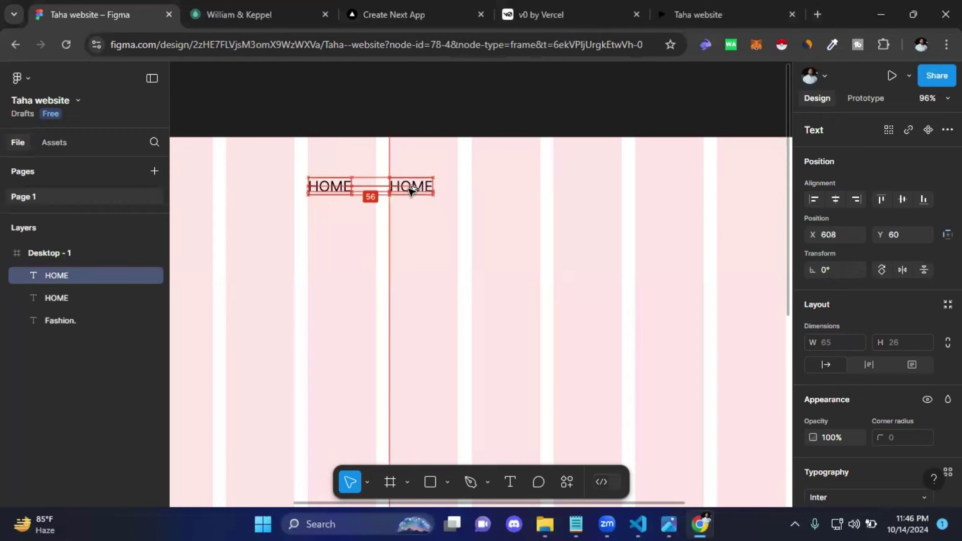
left_click_drag(410, 190, 410, 189)
left_click(413, 226)
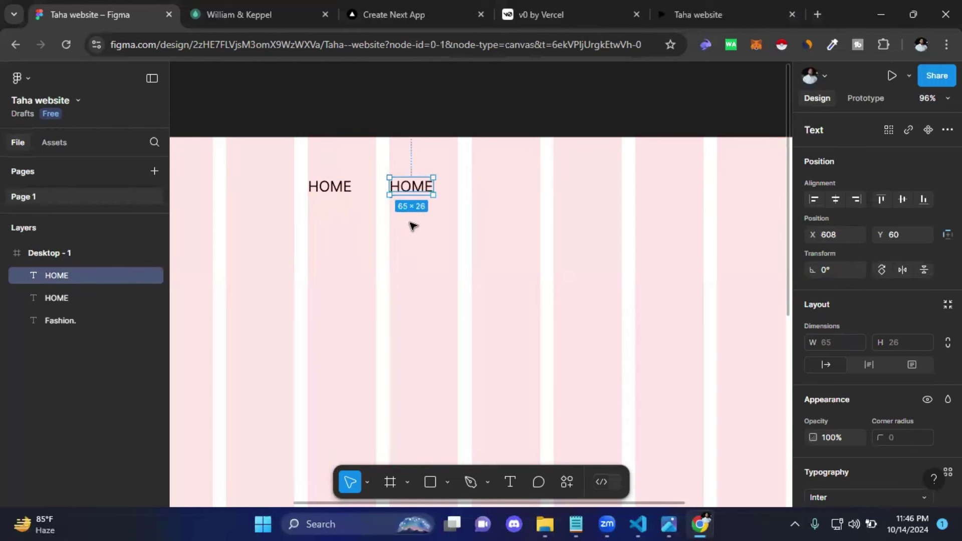
left_click(410, 186)
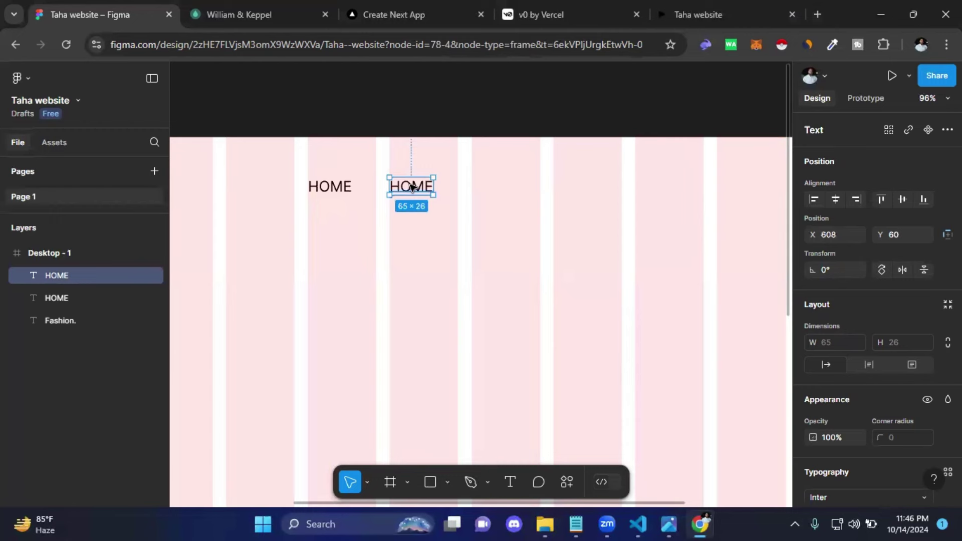
left_click_drag(410, 187, 493, 185)
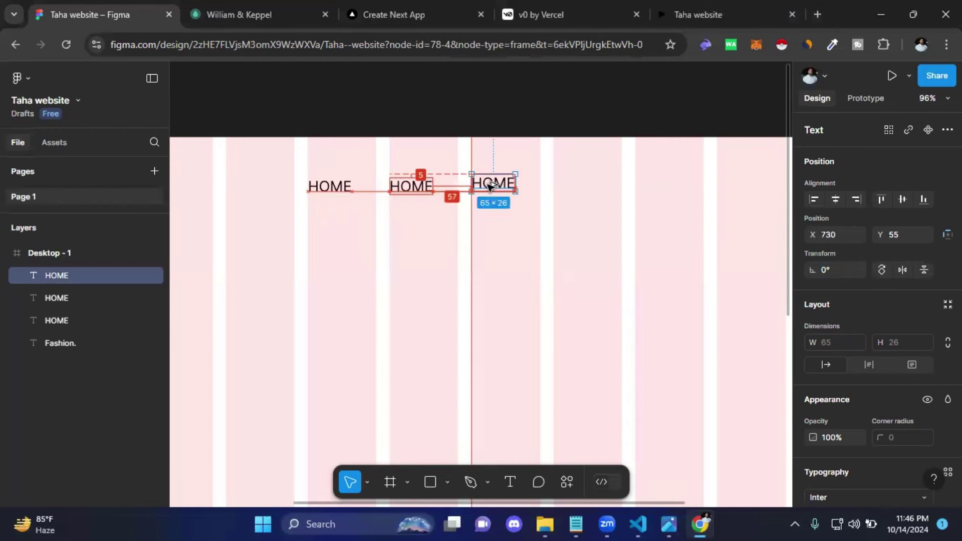
mouse_move(493, 185)
left_mouse_down()
mouse_move(473, 187)
mouse_move(511, 188)
mouse_move(498, 219)
mouse_move(479, 205)
mouse_move(503, 223)
mouse_move(481, 206)
left_mouse_up()
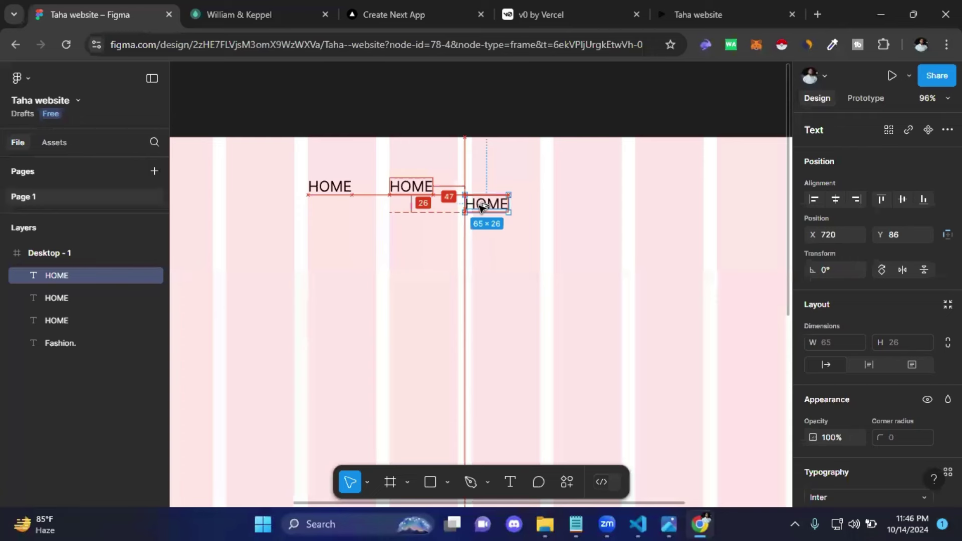
left_click_drag(481, 206, 484, 207)
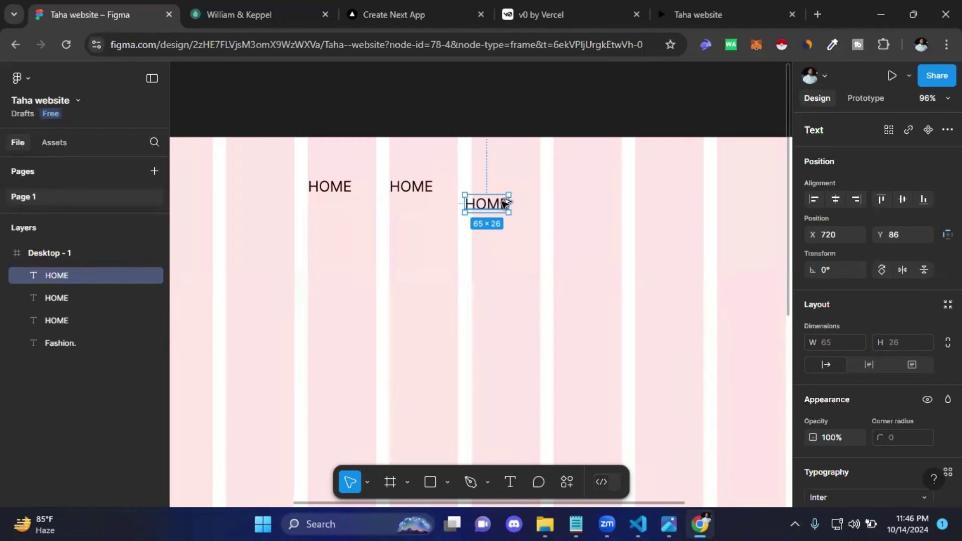
left_click_drag(495, 207, 574, 179)
left_click(580, 233)
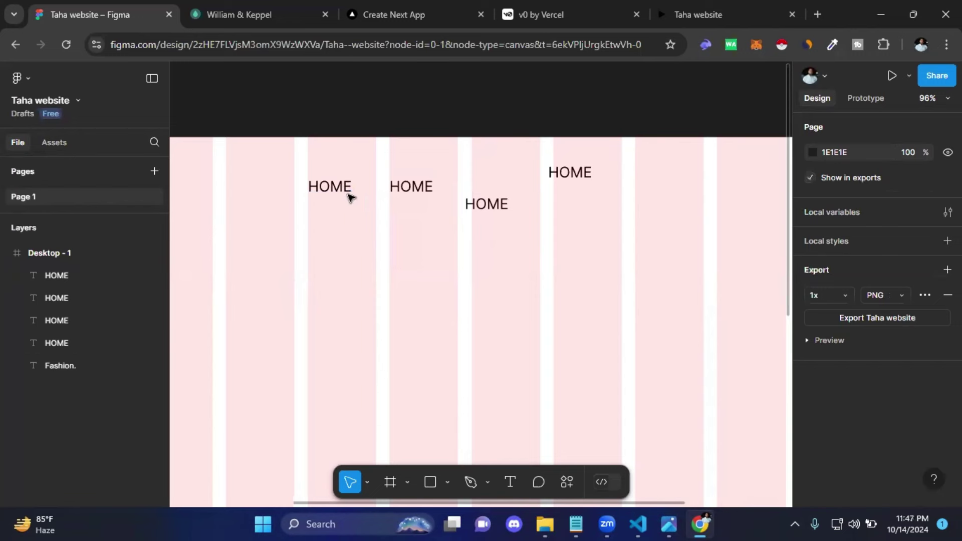
Step: Retype the first HOME copy as SHOP
left_click(333, 187)
left_click(391, 200)
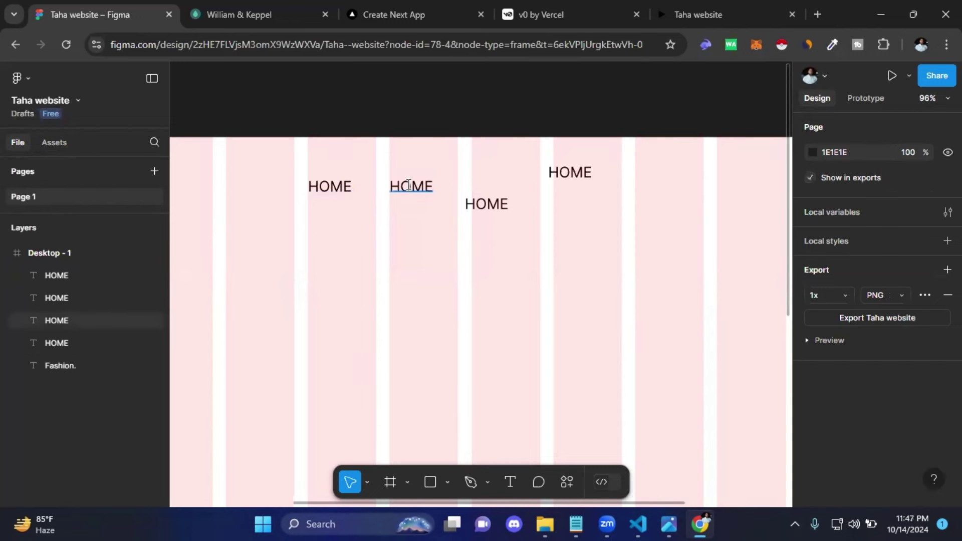
left_click(409, 186)
type("SH")
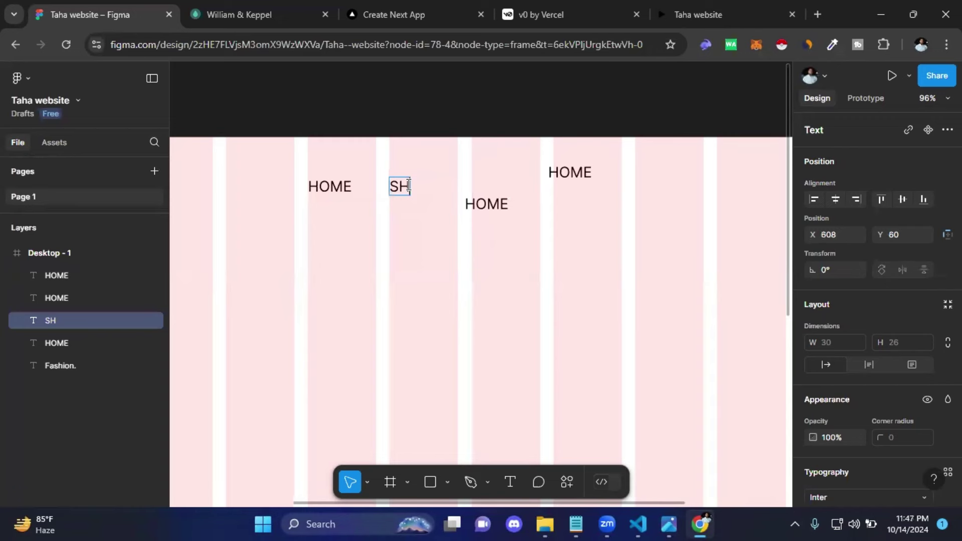
type("OP")
key("Escape")
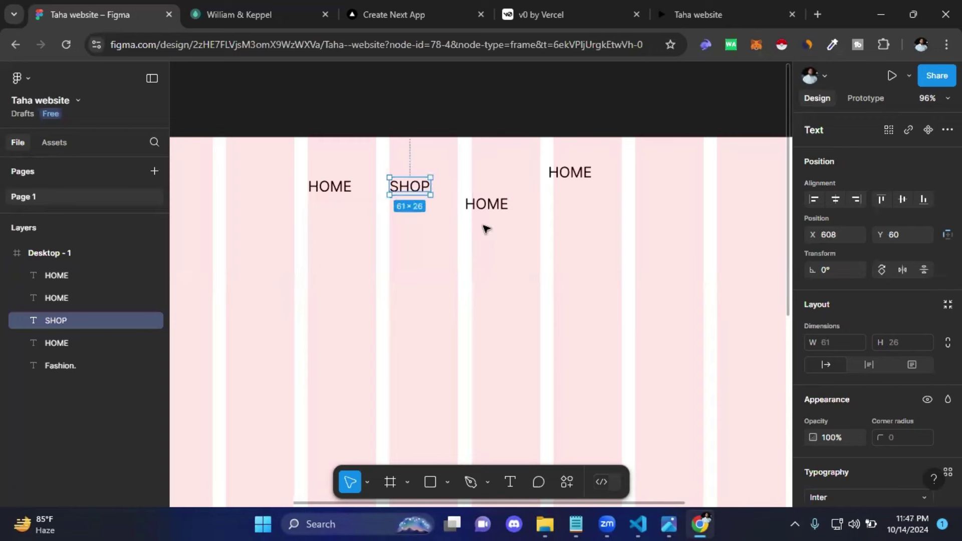
left_click(485, 227)
Step: Retype the remaining HOME copies as FEATURES and CONTACT
left_click(485, 204)
key("Return")
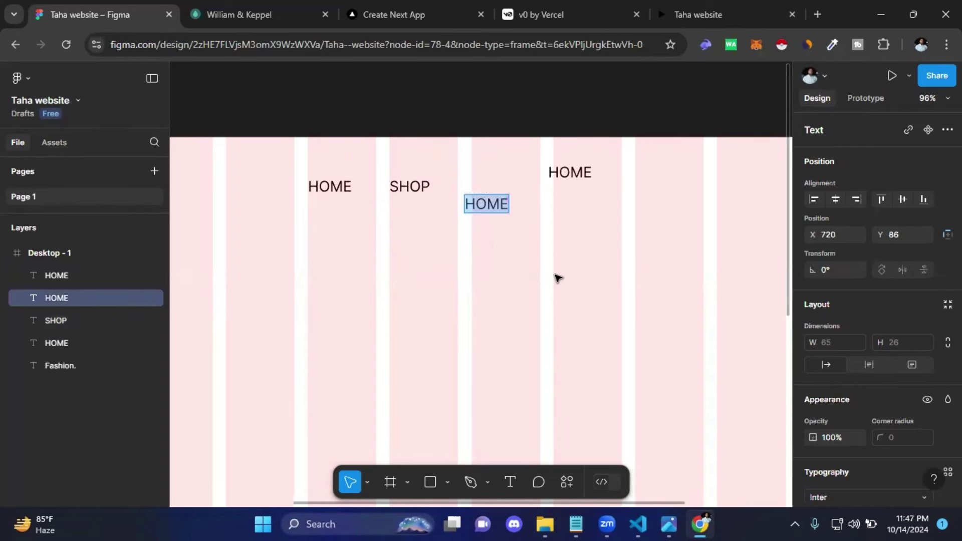
type("FEATURE")
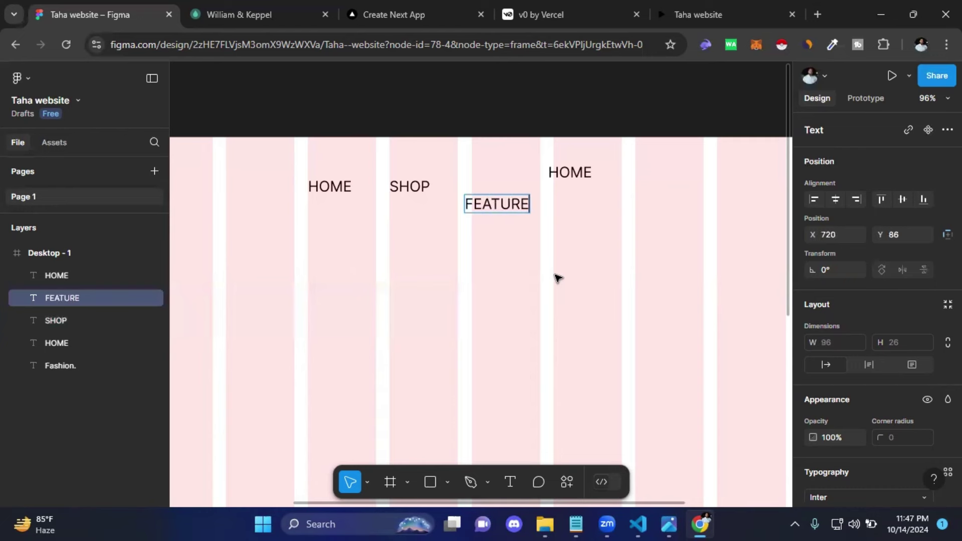
type("S")
key("Escape")
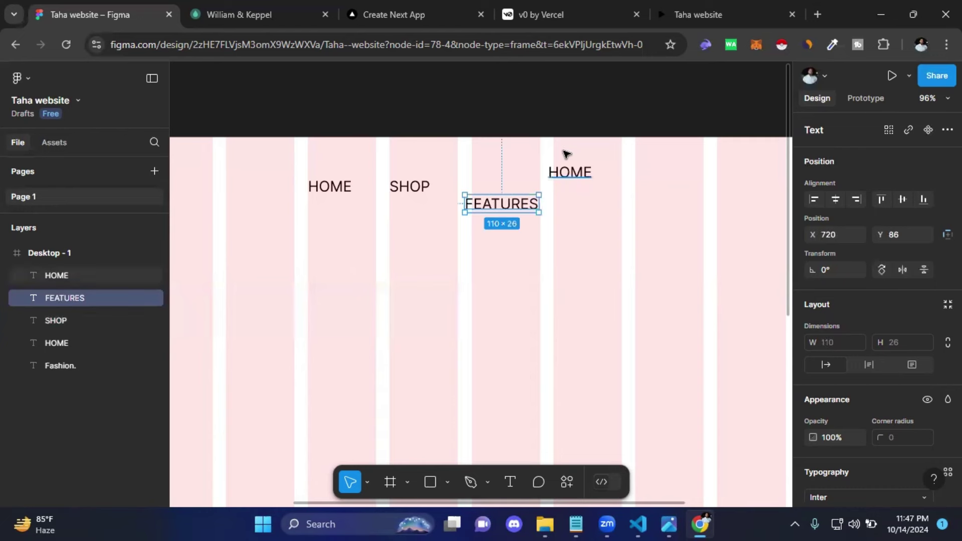
double_click(574, 173)
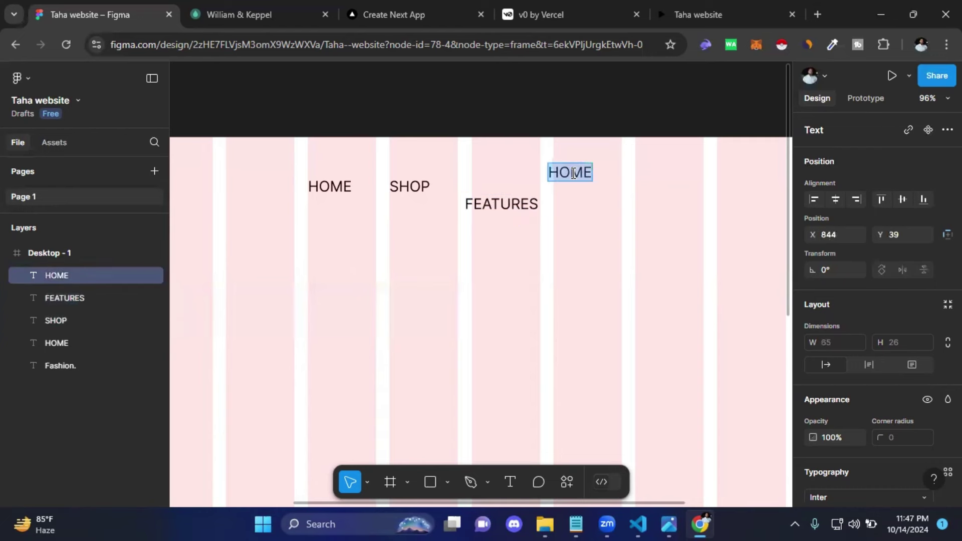
type("CONTACT")
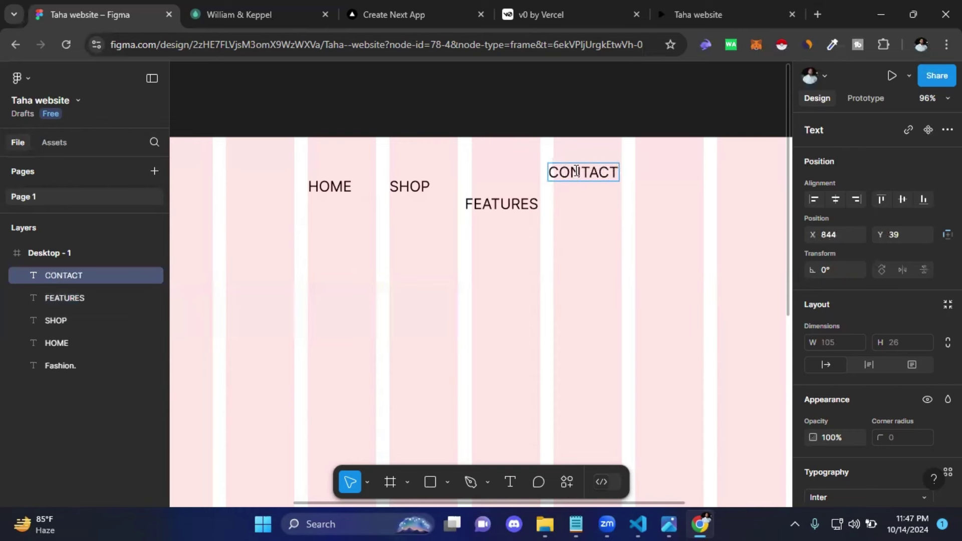
key("Escape")
key("Escape")
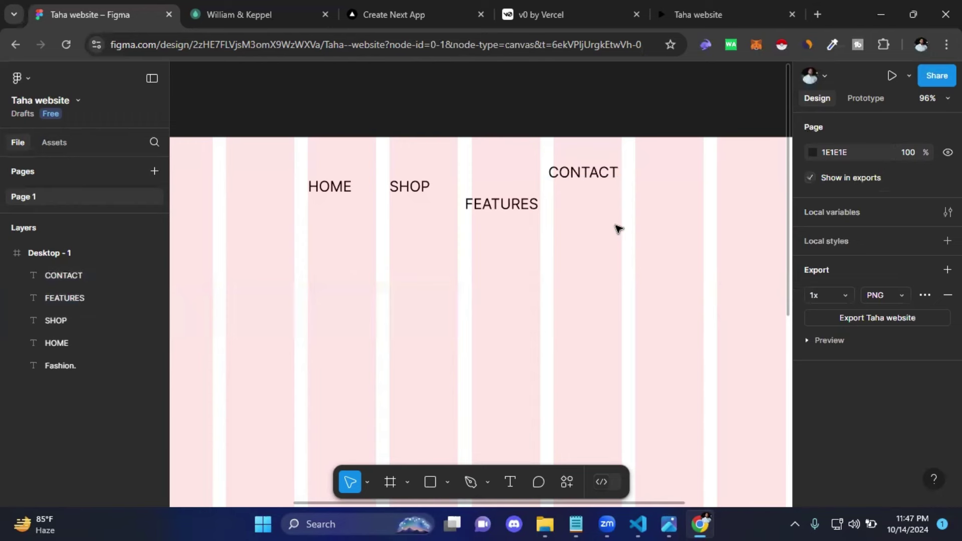
Step: Move CONTACT right to X 905, Y 68 and marquee-select all four nav labels
left_click_drag(589, 177, 632, 195)
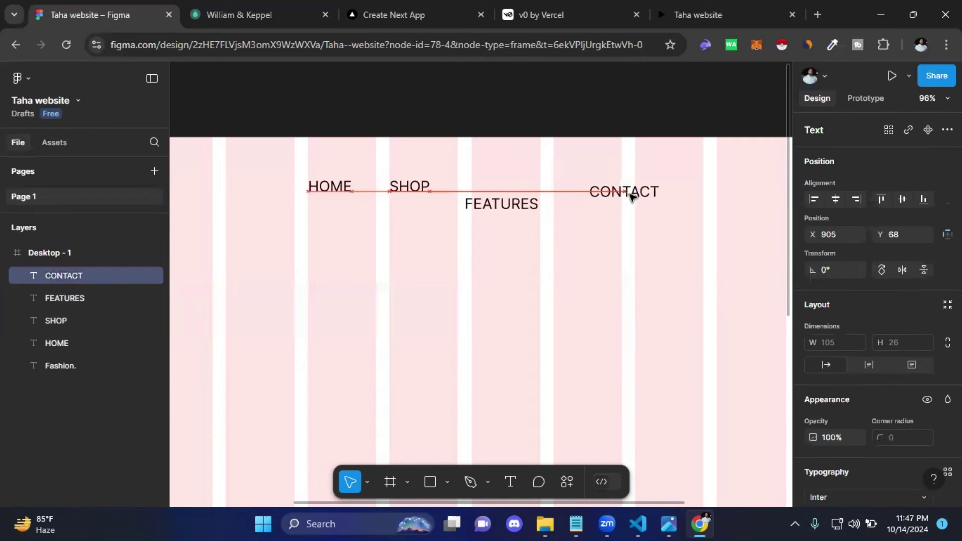
left_click(562, 238)
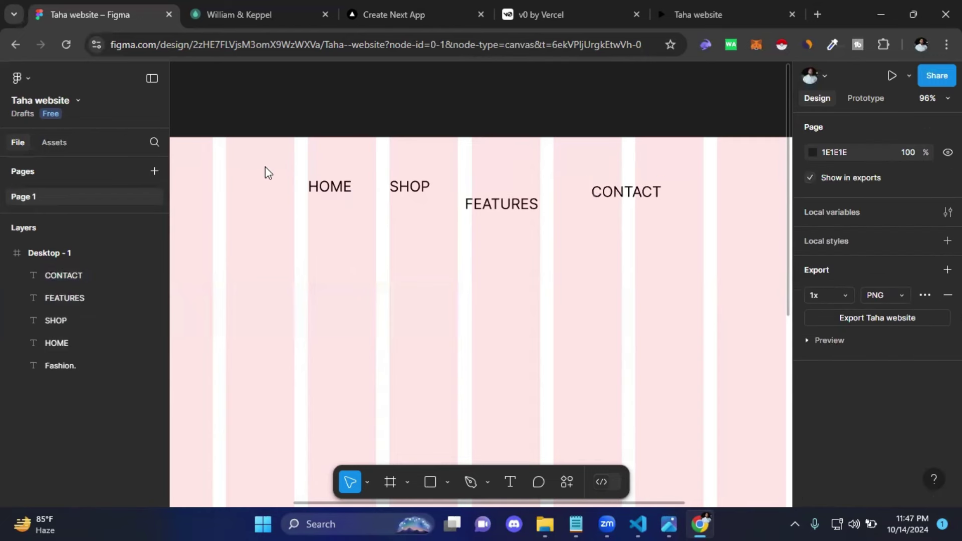
left_click(366, 481)
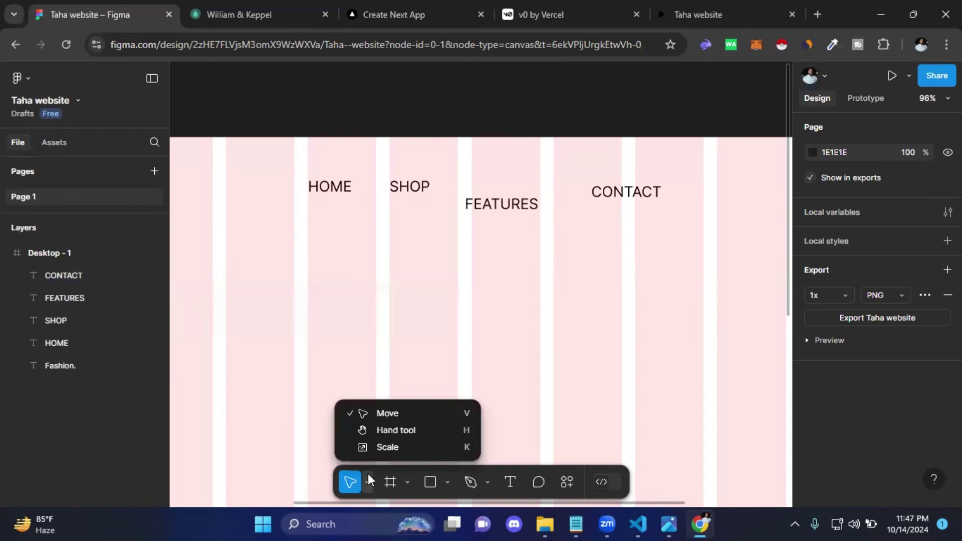
left_click(392, 414)
left_click_drag(270, 153, 700, 262)
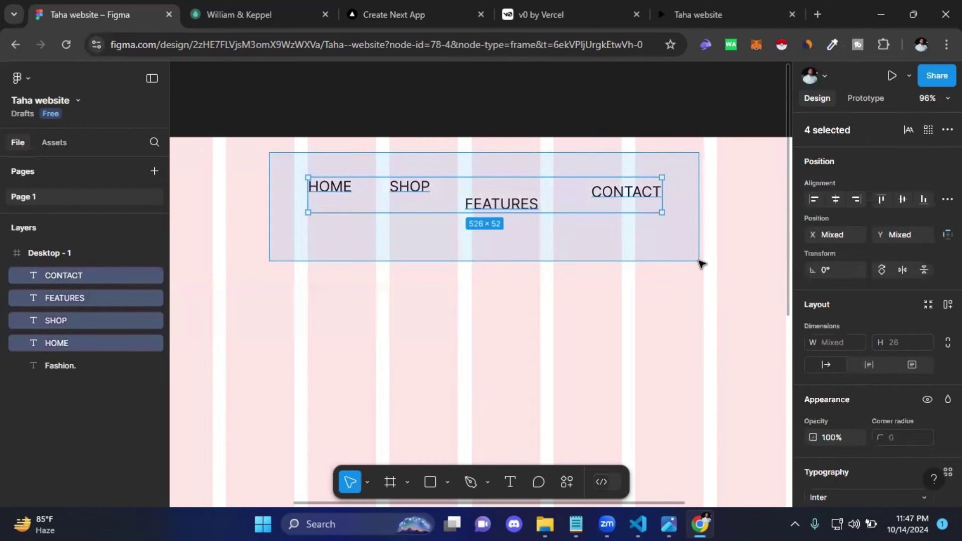
left_click_drag(700, 262, 702, 263)
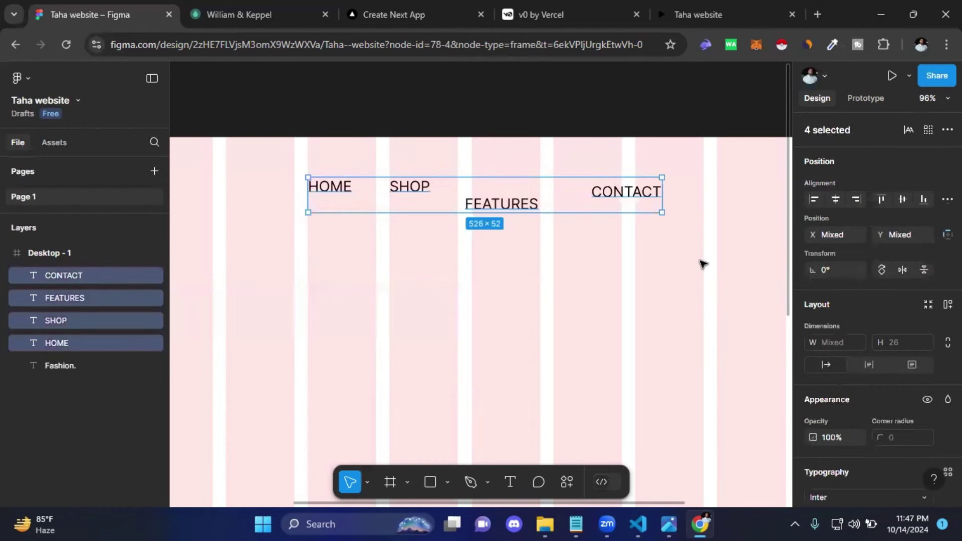
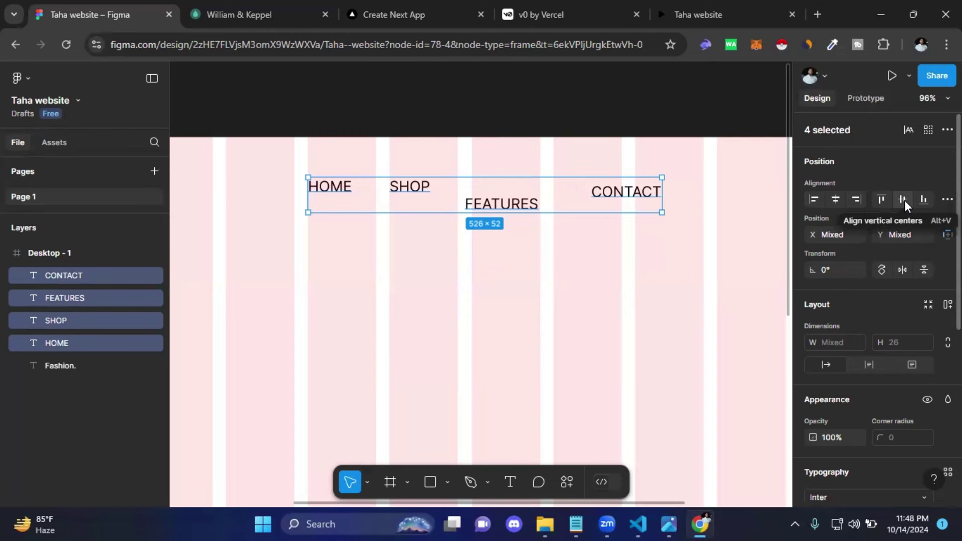
Step: Align the HOME, SHOP, FEATURES and CONTACT nav labels to one vertical centre
left_click(904, 200)
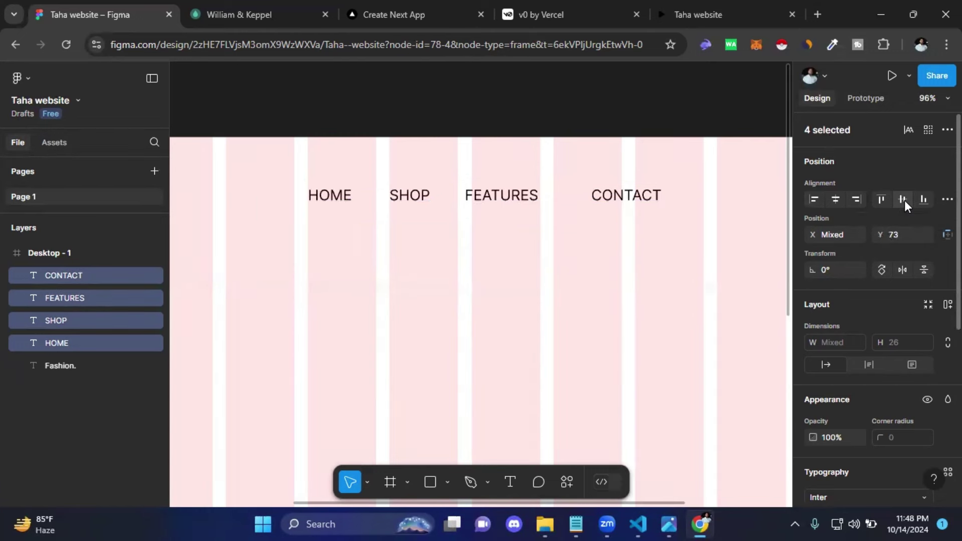
left_click_drag(271, 165, 696, 241)
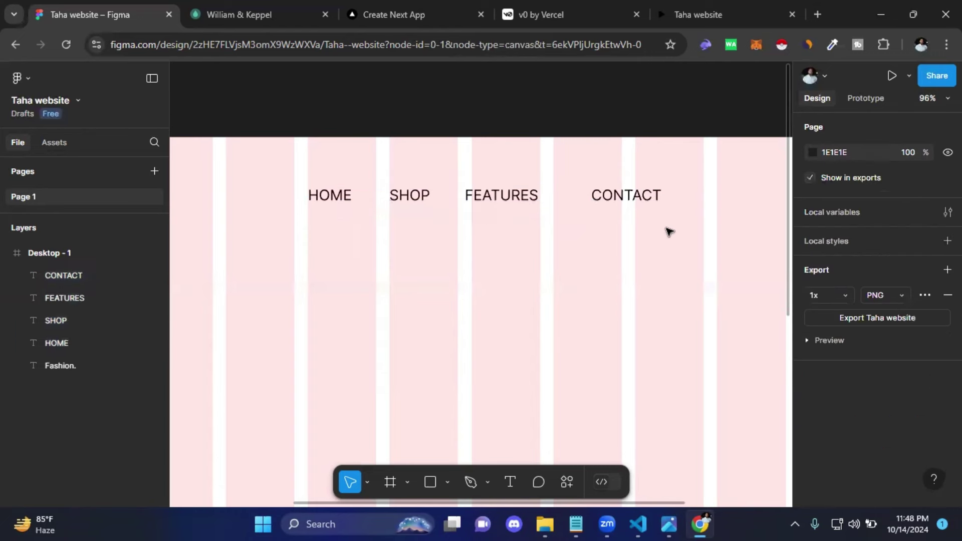
left_click_drag(256, 161, 271, 169)
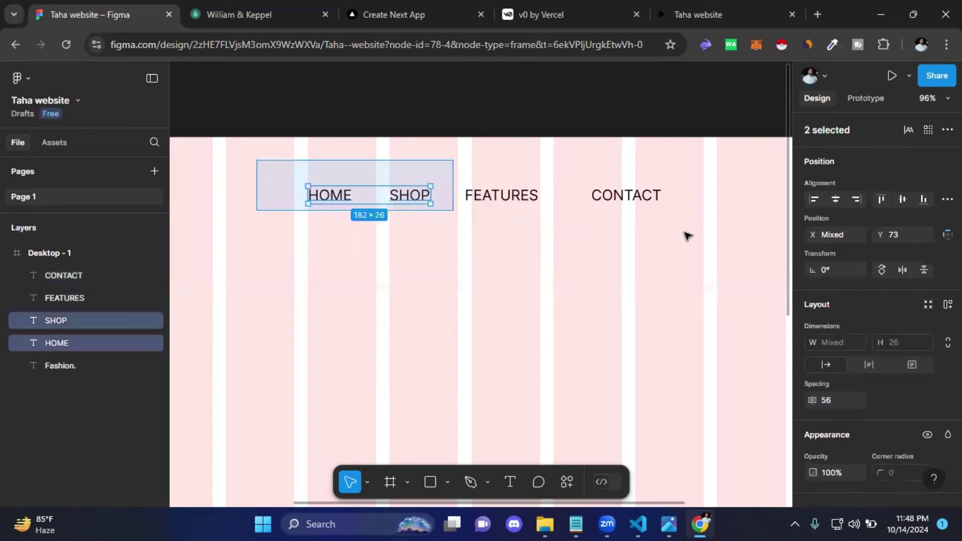
left_click_drag(656, 236, 685, 235)
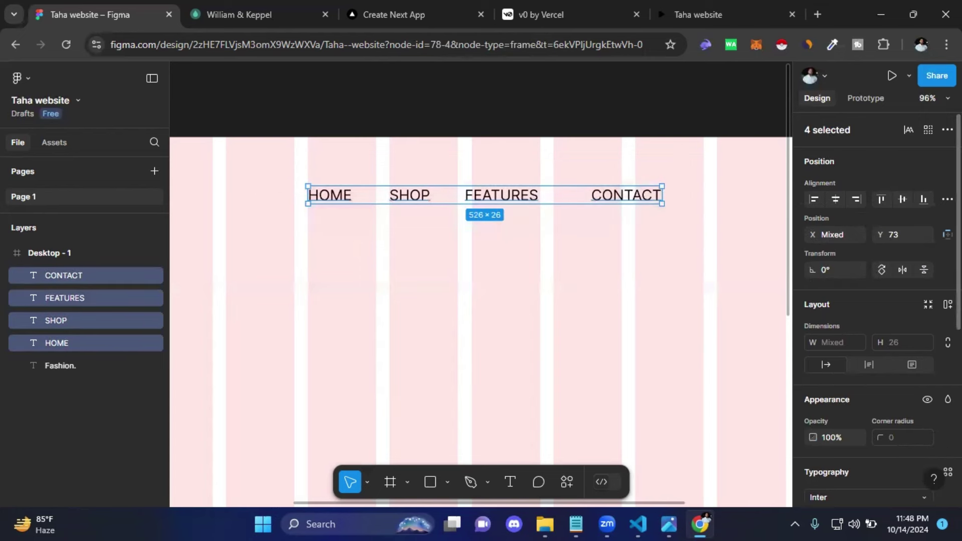
left_click(947, 199)
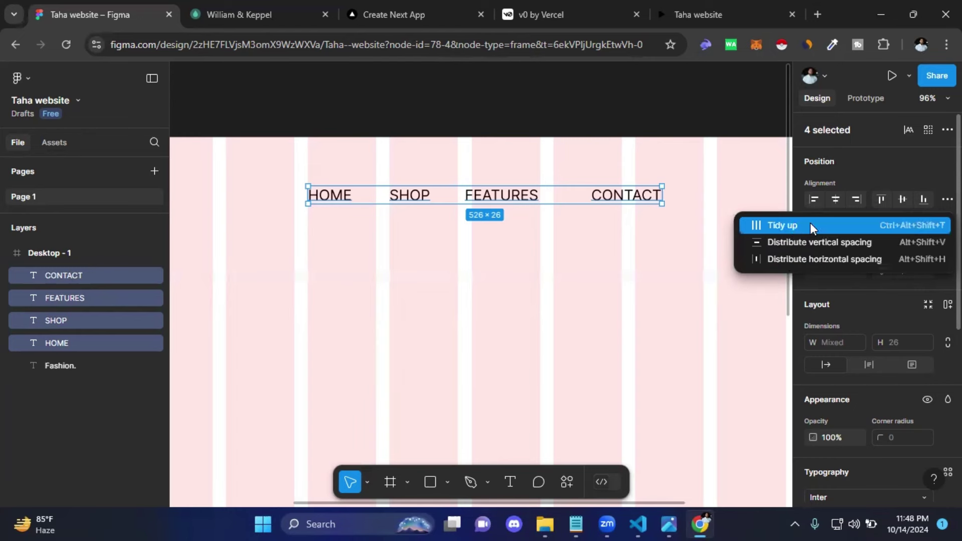
left_click(611, 272)
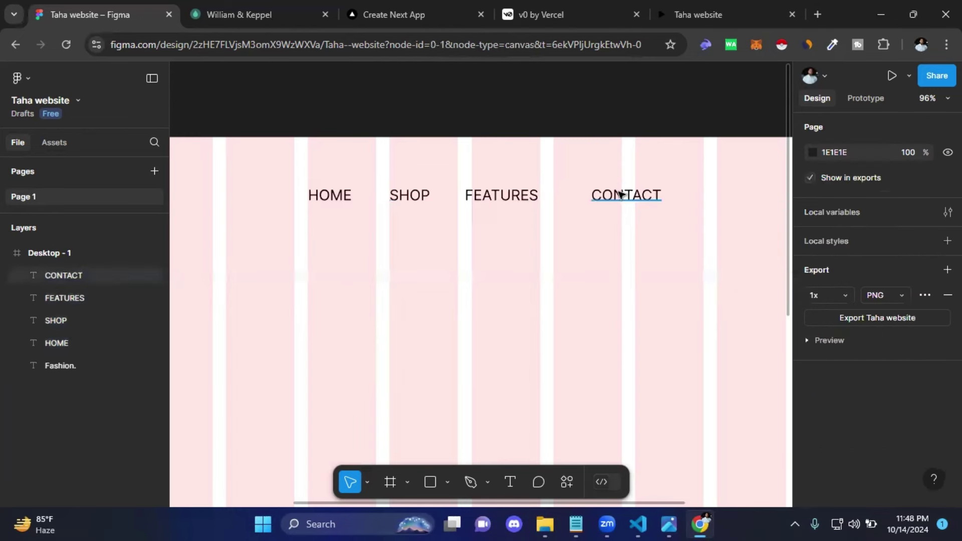
Step: Move CONTACT about 100 px left and SHOP closer to HOME
left_click_drag(620, 193, 577, 201)
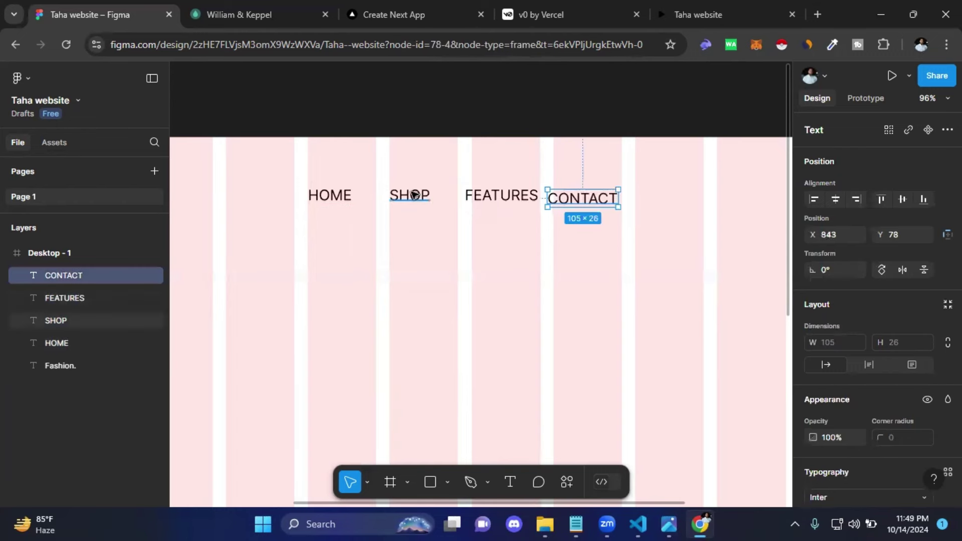
left_click_drag(414, 194, 389, 195)
left_click(411, 251)
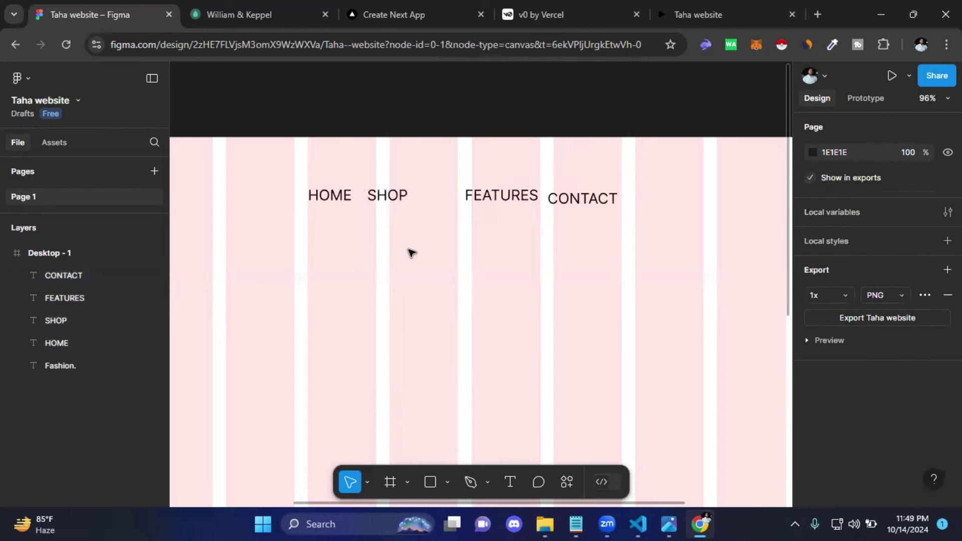
Step: Tidy the four nav labels to even 40 spacing and align their vertical centres
left_click_drag(219, 157, 689, 253)
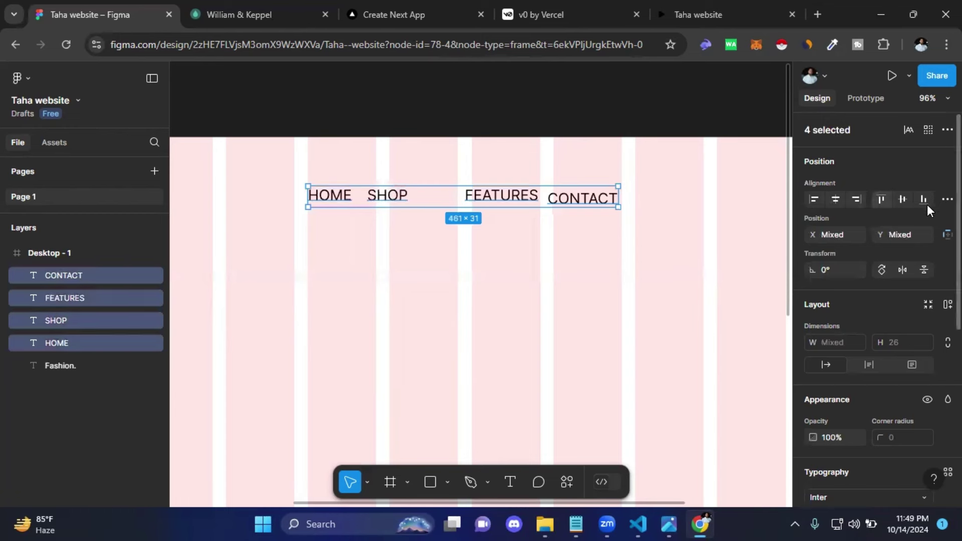
left_click(947, 199)
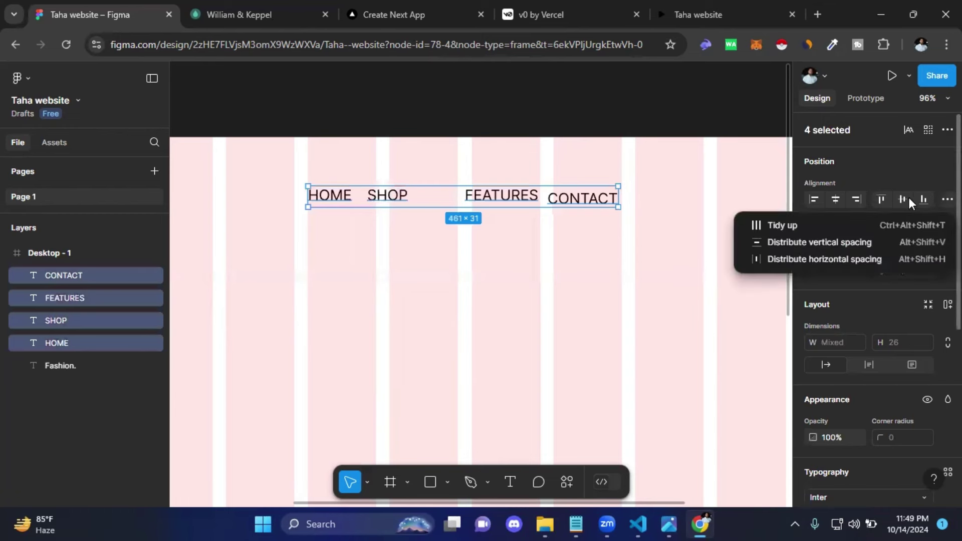
left_click(777, 226)
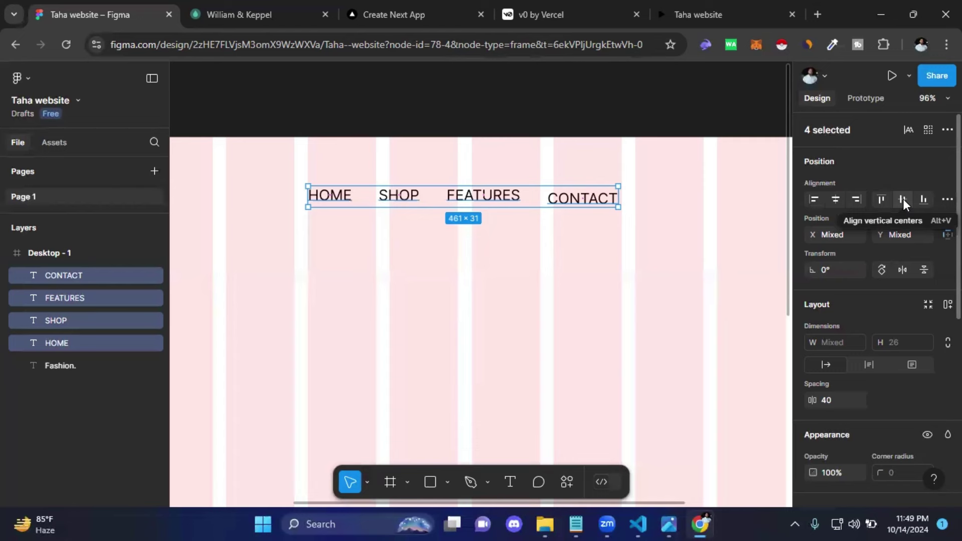
left_click(903, 200)
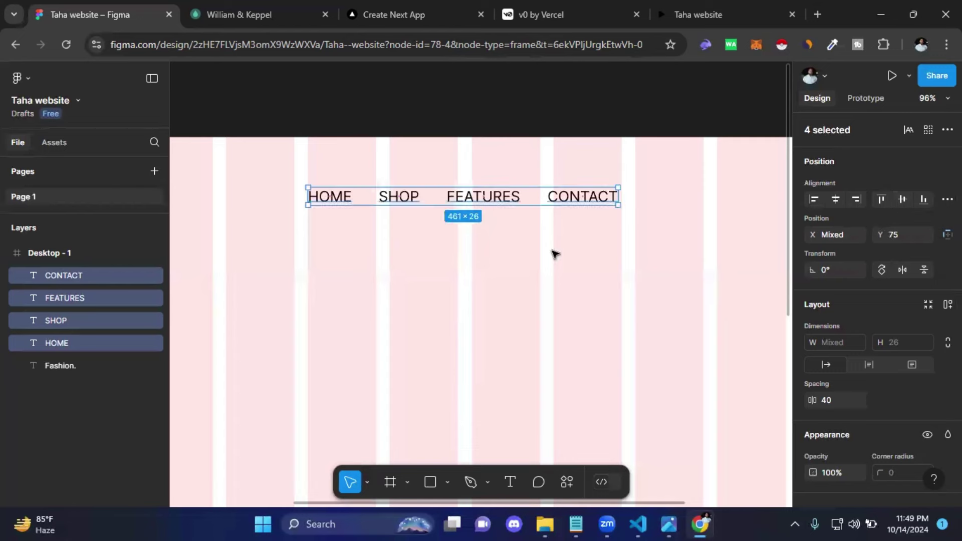
left_click(554, 254)
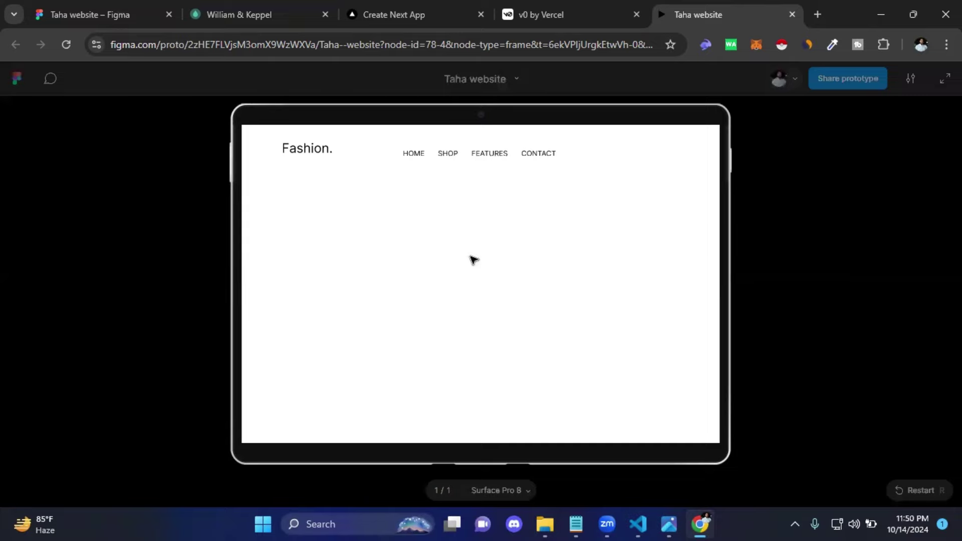
Step: Return from the prototype preview to the editor and pan to the nav labels
key("ctrl+Tab")
scroll(534, 255, "down", 3, "ctrl")
scroll(483, 260, "left", 1)
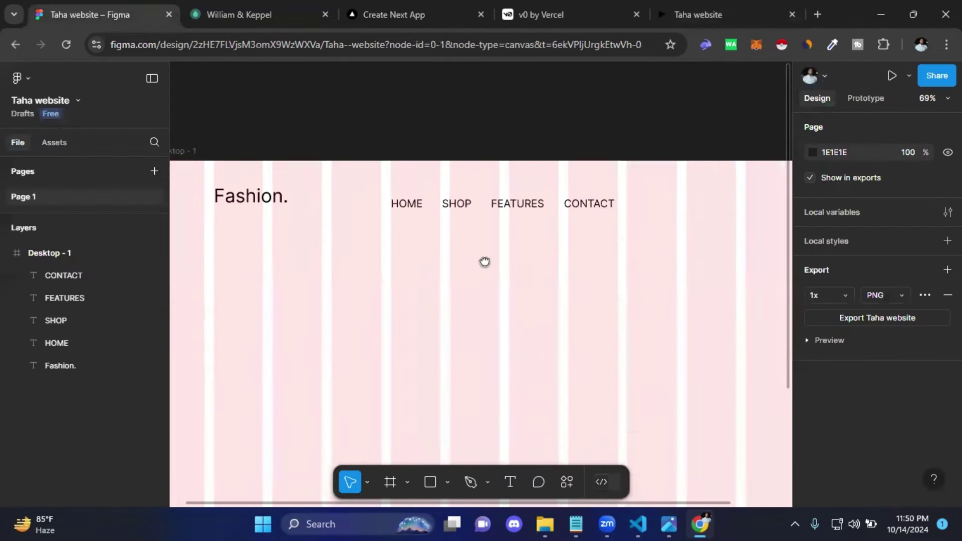
scroll(529, 251, "left", 2)
scroll(486, 235, "left", 1)
Step: Make a first attempt at selecting the nav labels, then clear the selection
left_click_drag(434, 162, 457, 178)
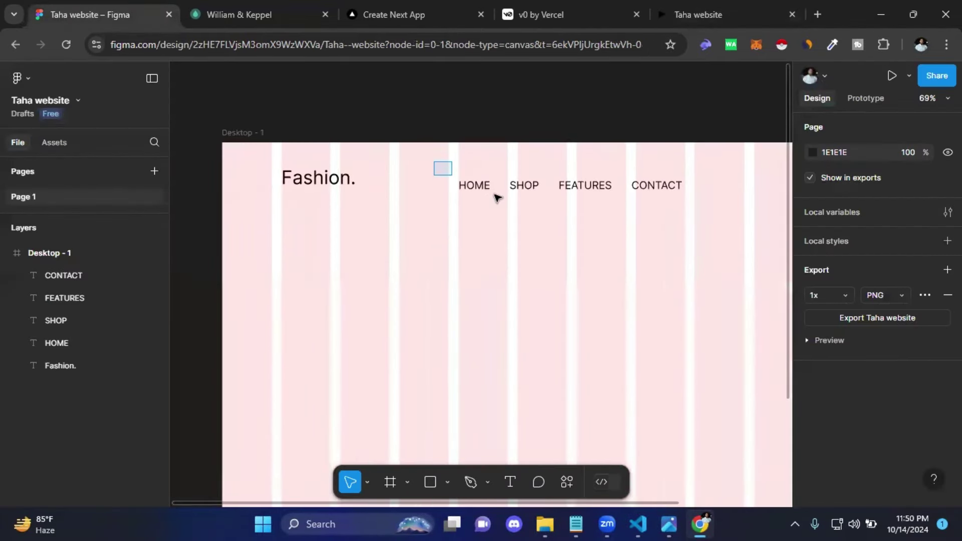
left_click_drag(624, 218, 622, 218)
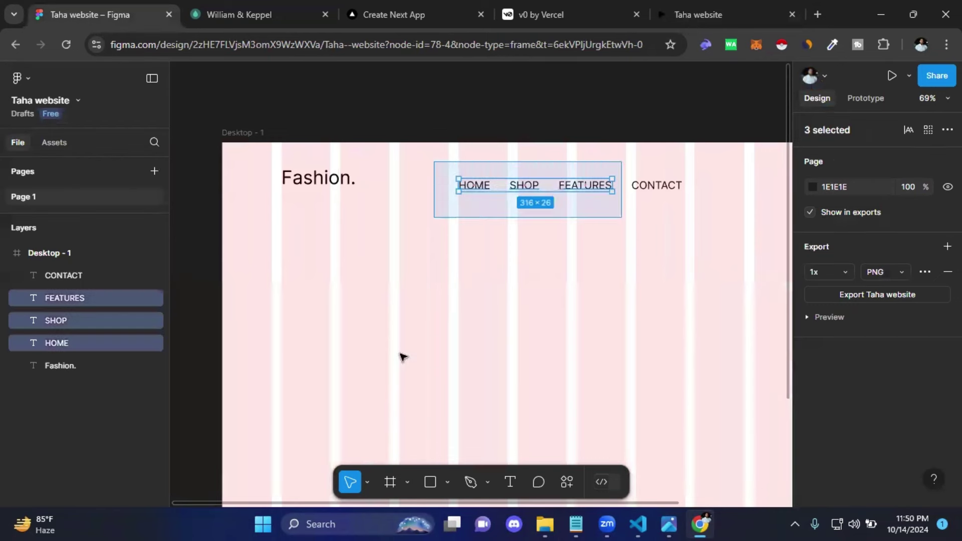
left_click(368, 483)
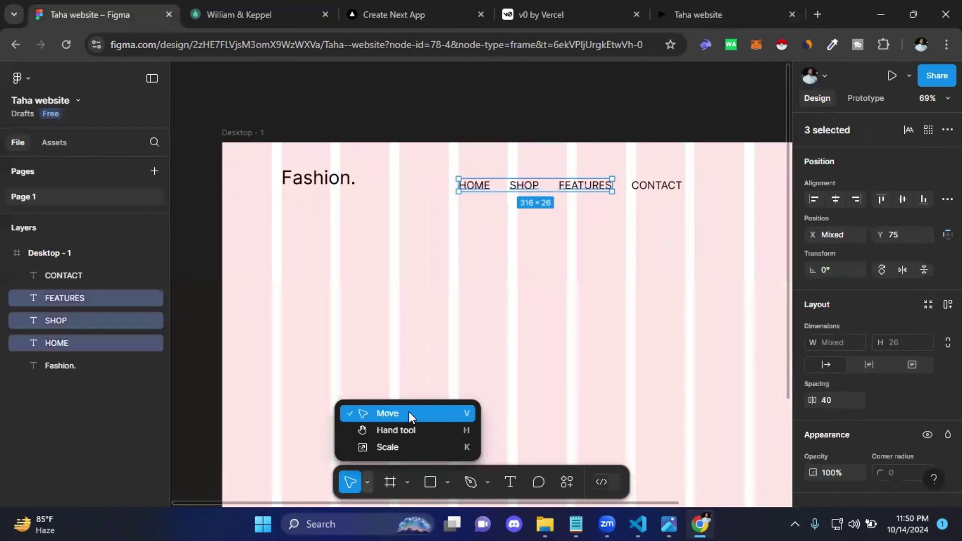
left_click(389, 412)
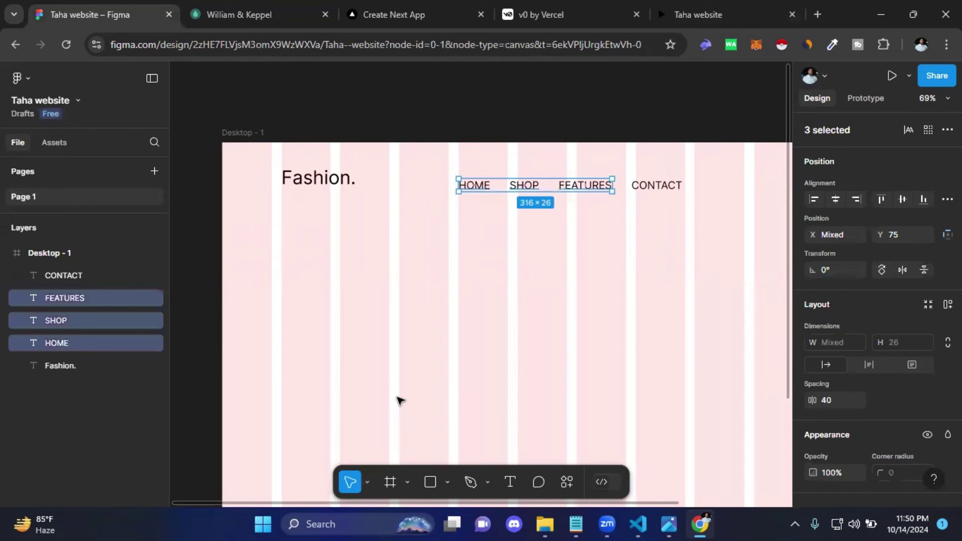
left_click(441, 252)
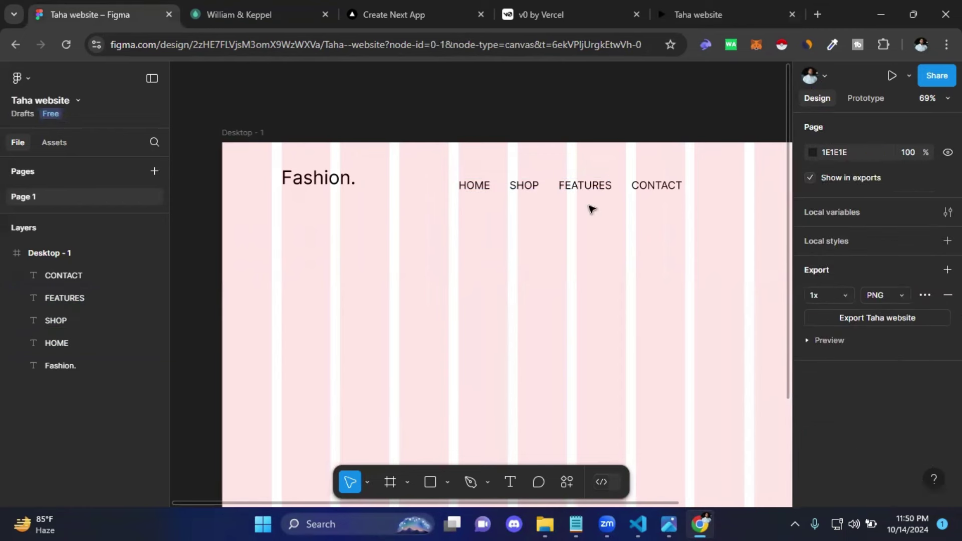
Step: Move all four nav labels up to Y 60, level with Fashion., and preview the header
mouse_move(435, 162)
left_mouse_down()
mouse_move(713, 226)
mouse_move(705, 215)
left_mouse_up()
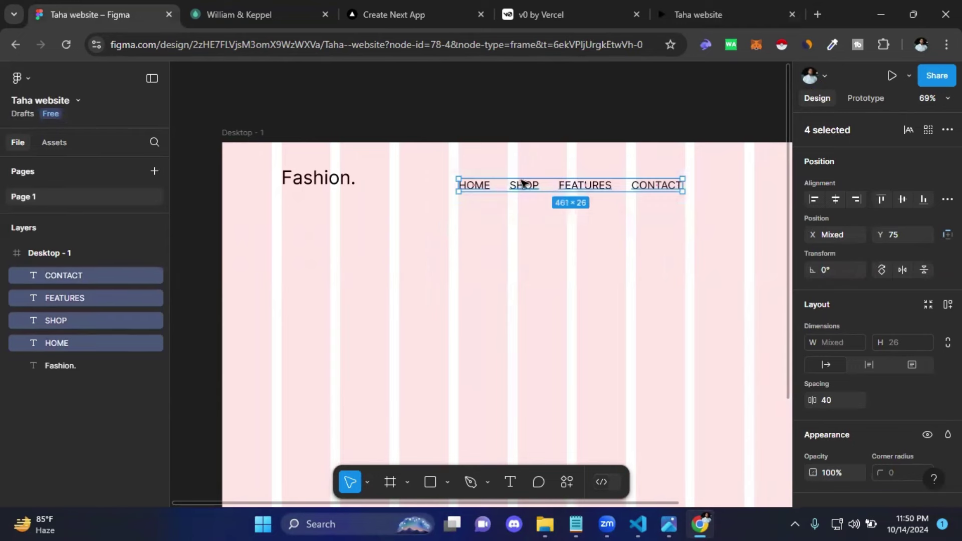
left_click_drag(523, 186, 523, 182)
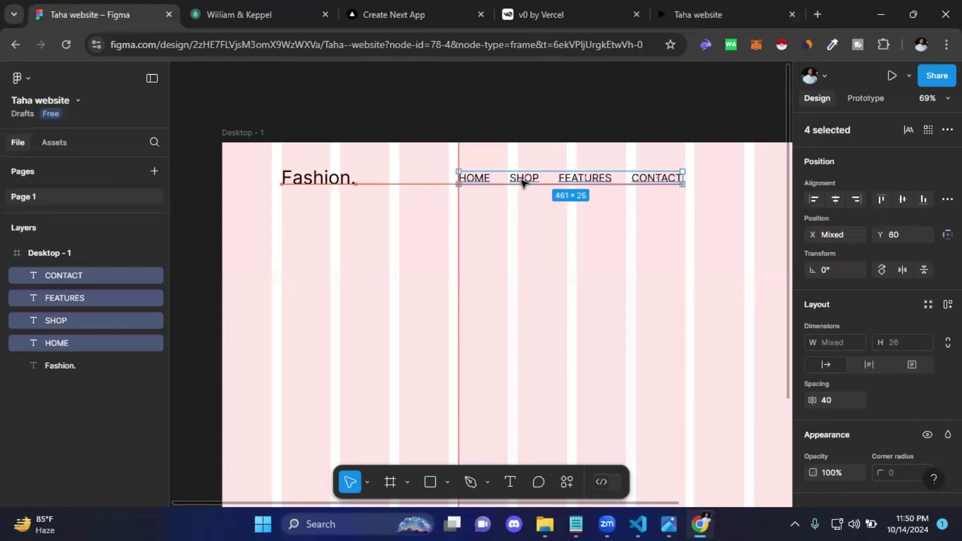
left_click(614, 257)
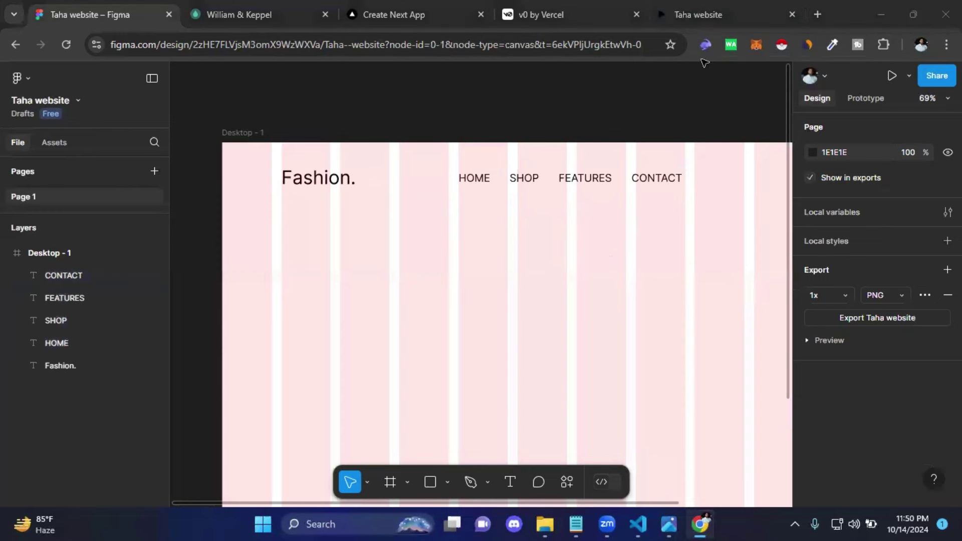
left_click(693, 25)
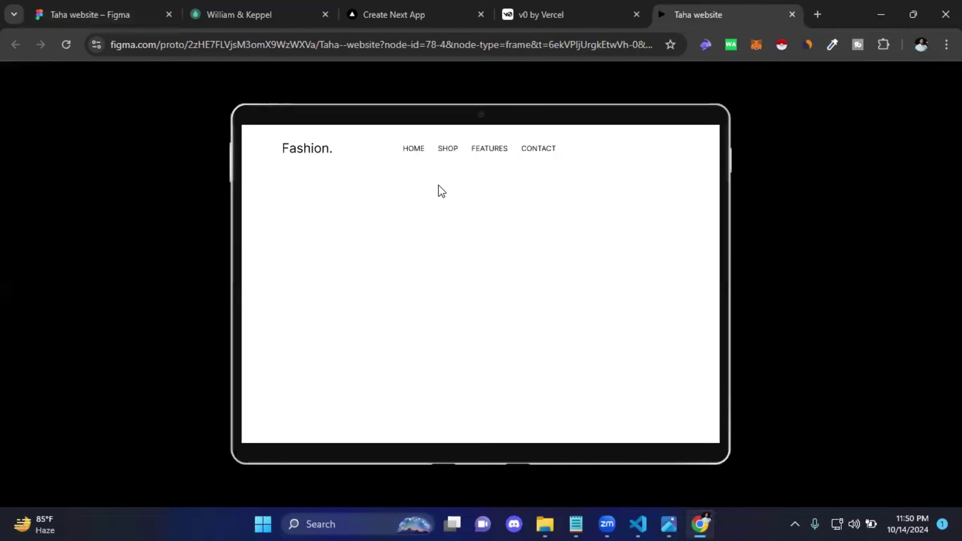
Step: Back in the editor, review the nav labels' tidy spacing options, then pan the view
left_click(126, 7)
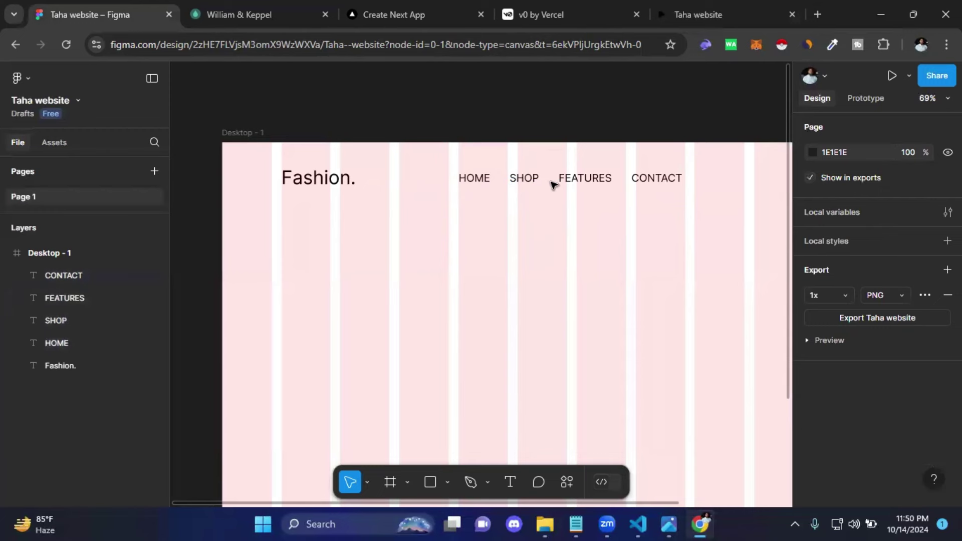
left_click_drag(441, 158, 708, 208)
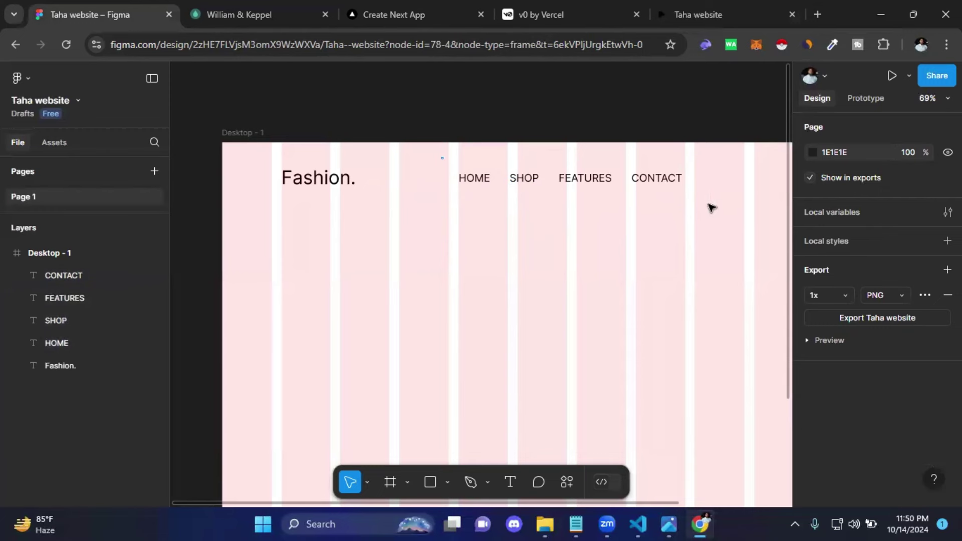
mouse_move(872, 301)
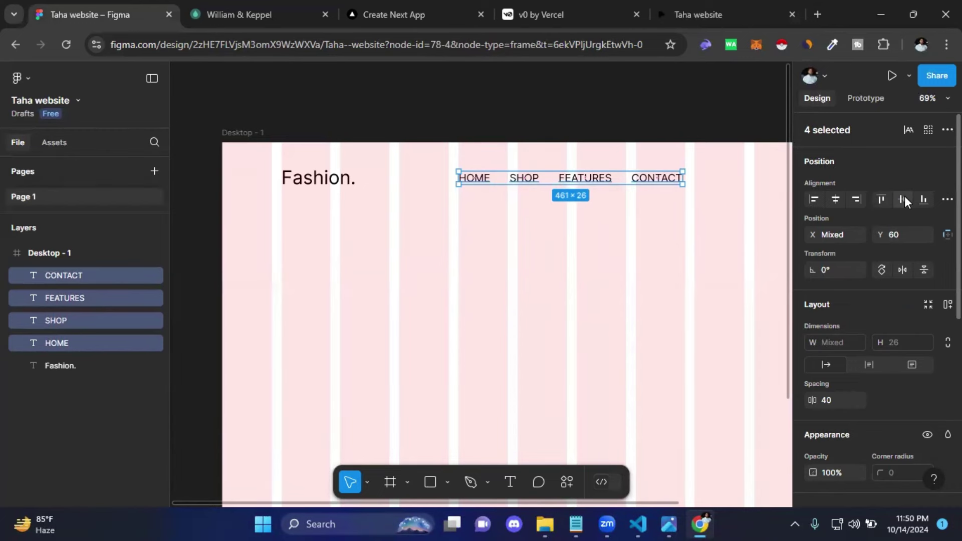
left_click(947, 199)
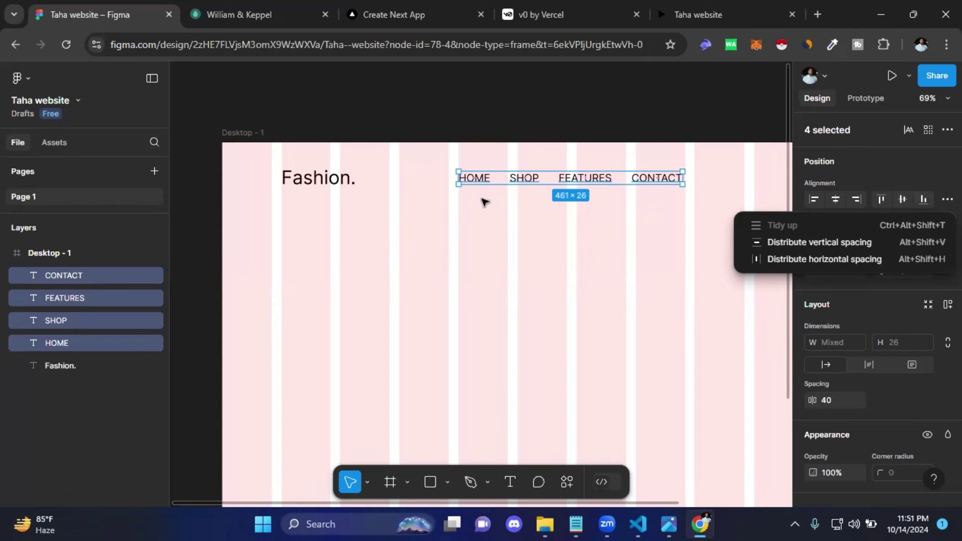
left_click(564, 229)
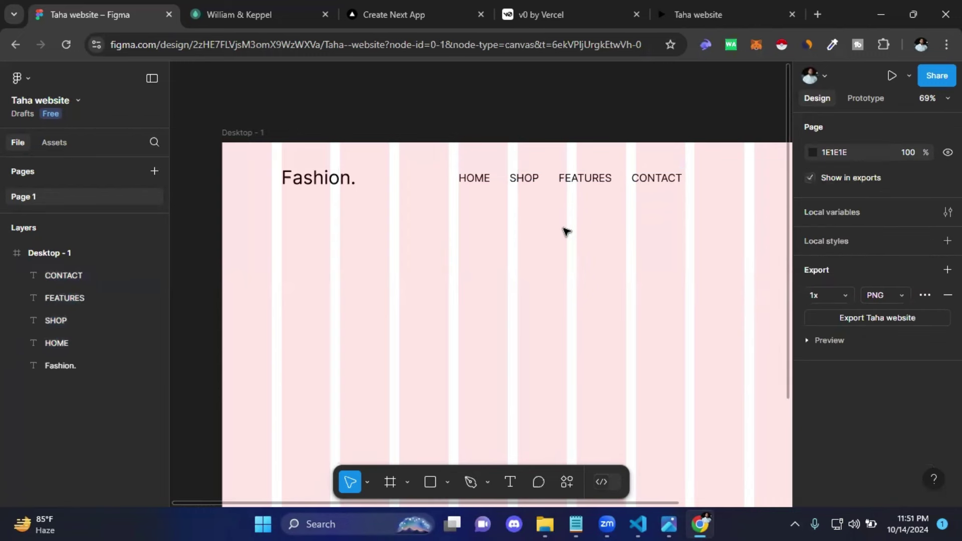
left_click_drag(682, 238, 631, 240)
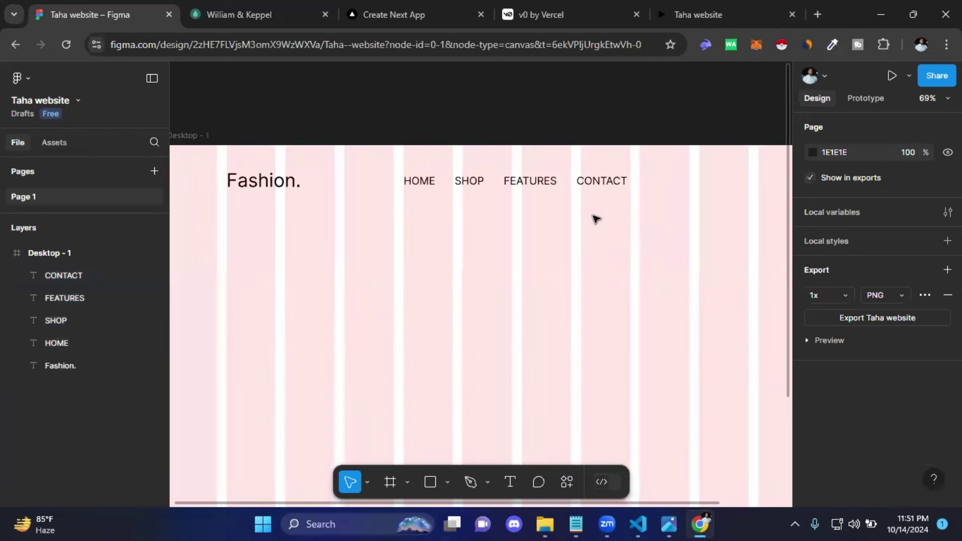
scroll(667, 267, "down", 1)
left_click_drag(666, 267, 519, 279)
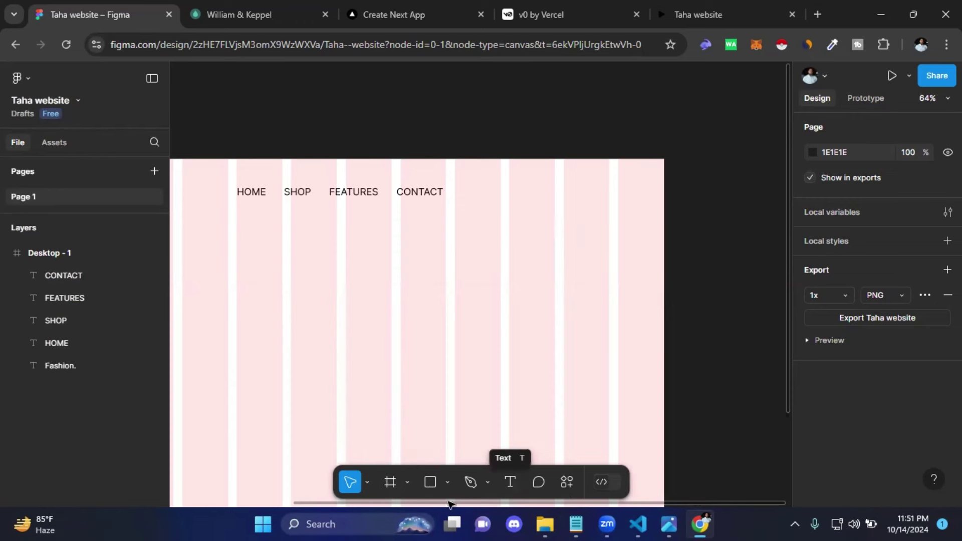
Step: Draw a new frame beside the nav links and scale it up proportionally
left_click(389, 483)
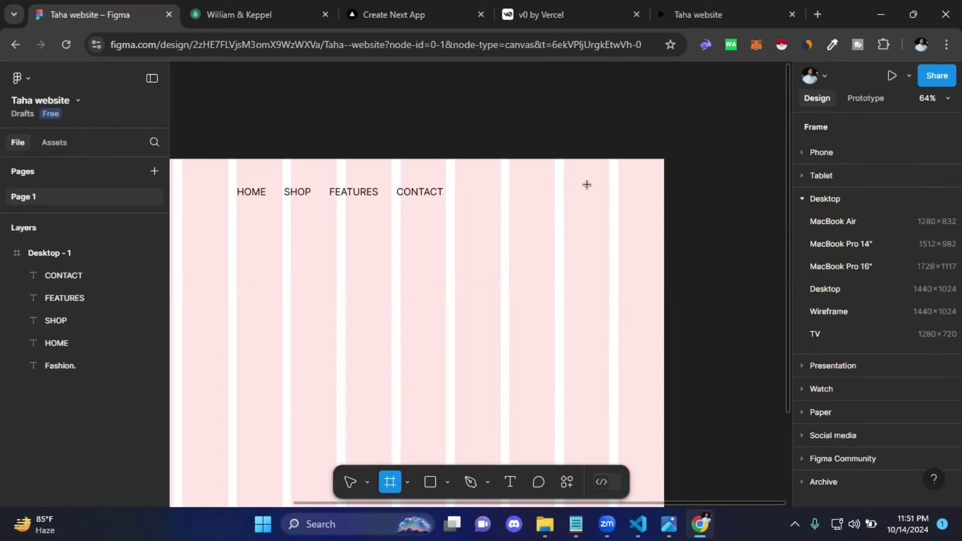
left_click(538, 200)
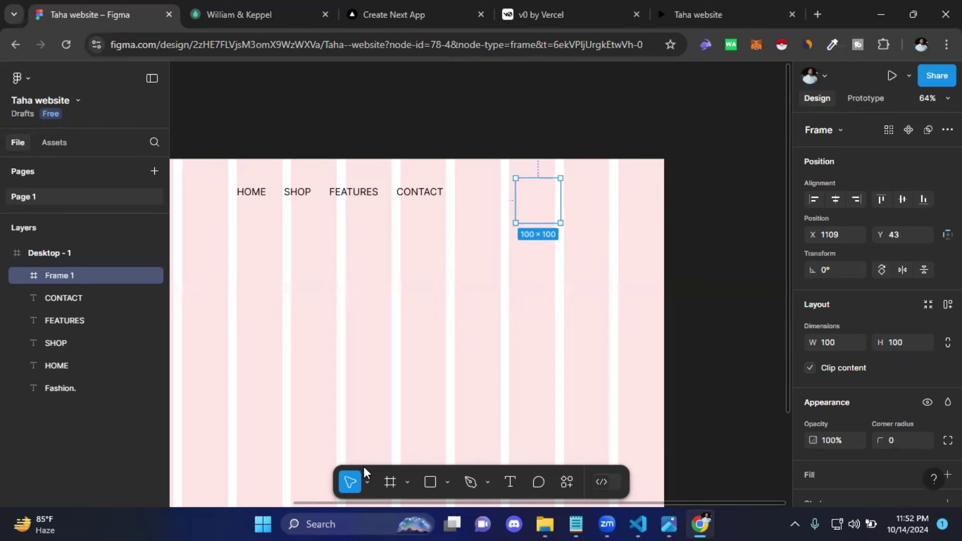
left_click(367, 483)
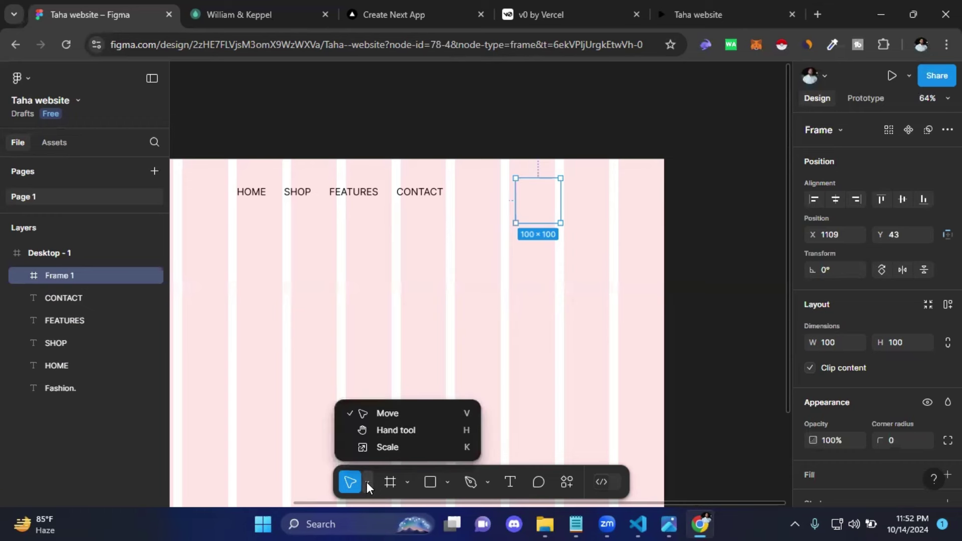
left_click(393, 446)
mouse_move(558, 224)
left_mouse_down()
mouse_move(545, 223)
mouse_move(589, 252)
left_mouse_up()
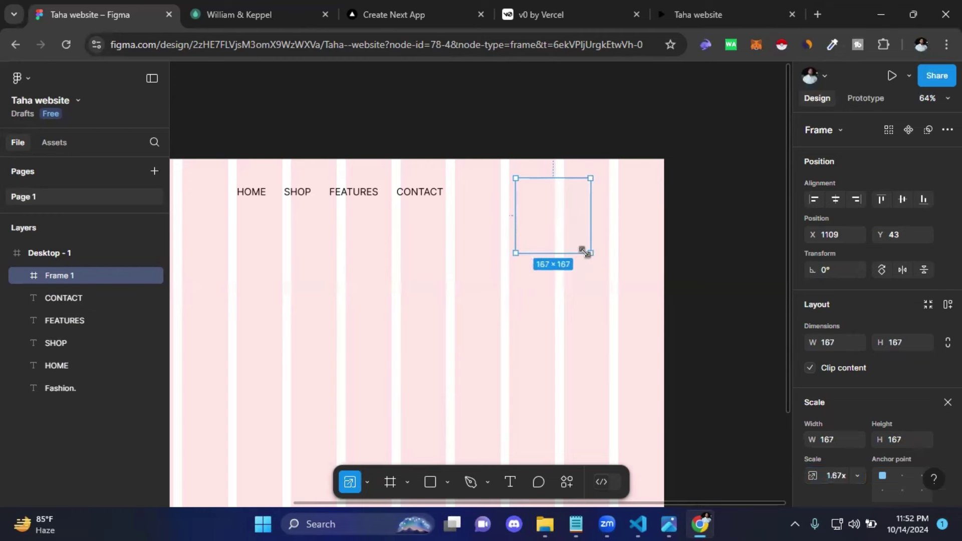
Step: Reshape the frame into a wider, shorter rectangle level with the nav links
left_click(366, 488)
left_click(376, 411)
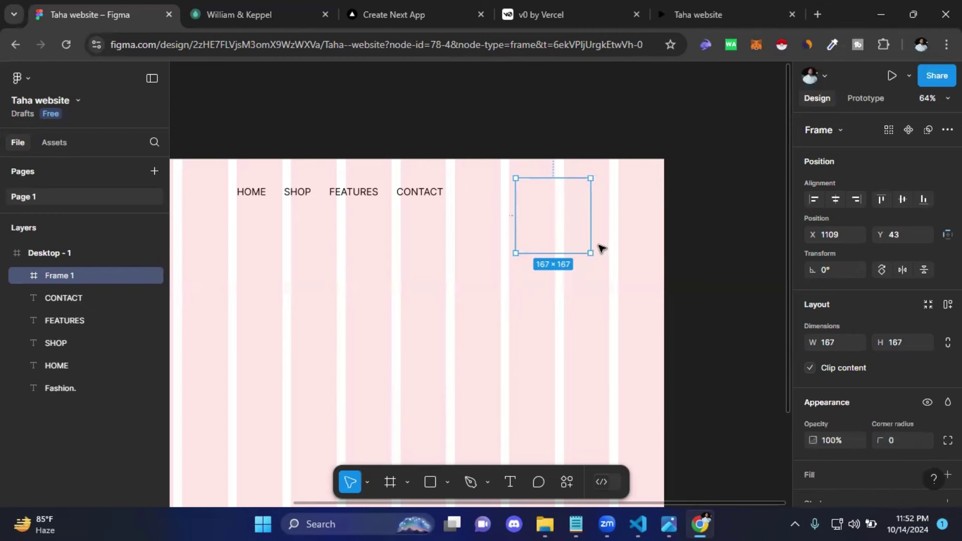
mouse_move(591, 250)
left_mouse_down()
mouse_move(590, 223)
mouse_move(560, 242)
mouse_move(590, 231)
mouse_move(595, 210)
left_mouse_up()
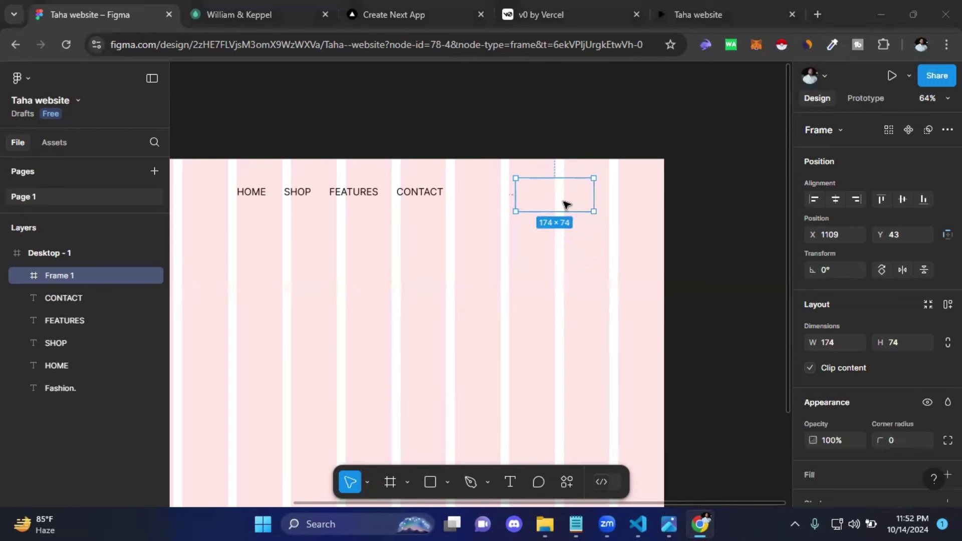
left_click_drag(567, 205, 546, 252)
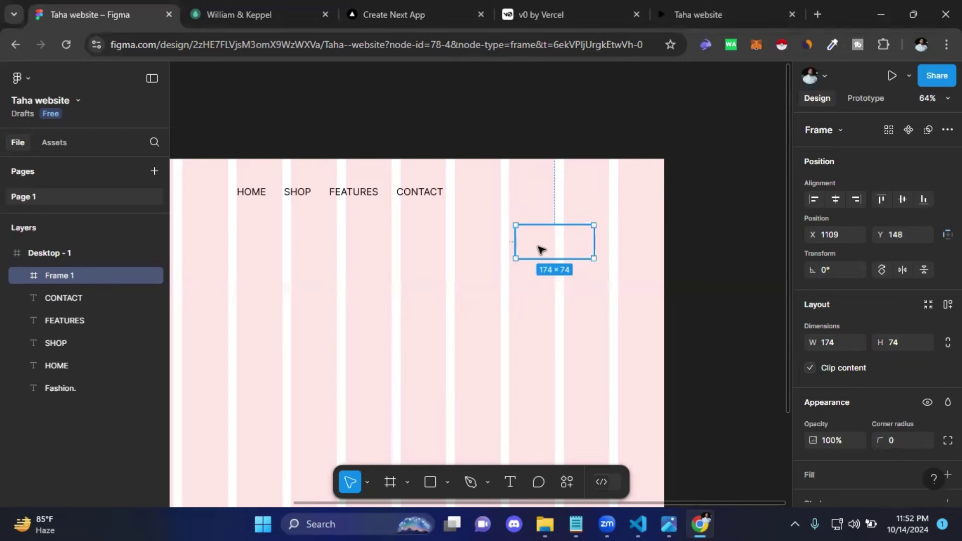
mouse_move(543, 249)
left_mouse_down()
mouse_move(348, 269)
mouse_move(556, 279)
mouse_move(558, 216)
mouse_move(402, 361)
mouse_move(575, 204)
left_mouse_up()
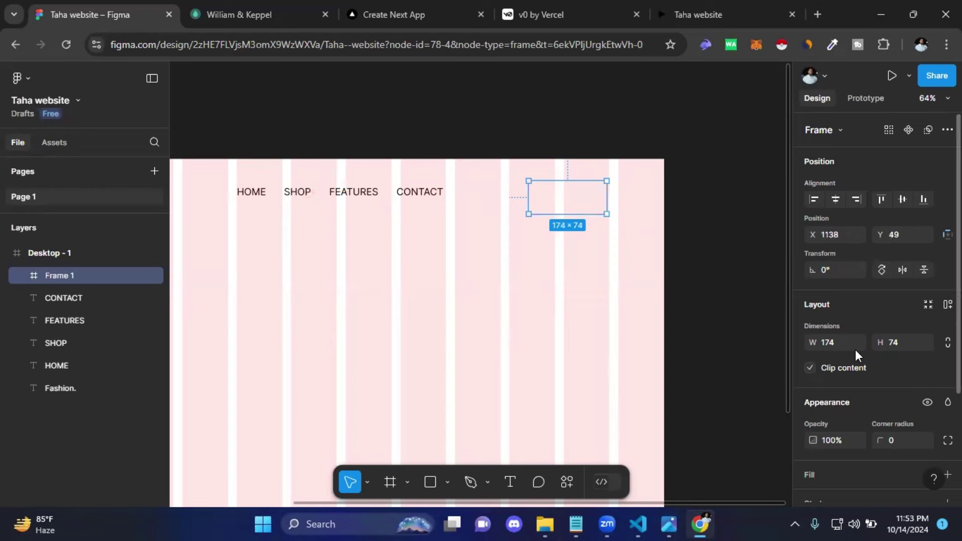
Step: Set Frame 1 to W 140 and H 60, then reselect it to check
left_click(902, 338)
key("Return")
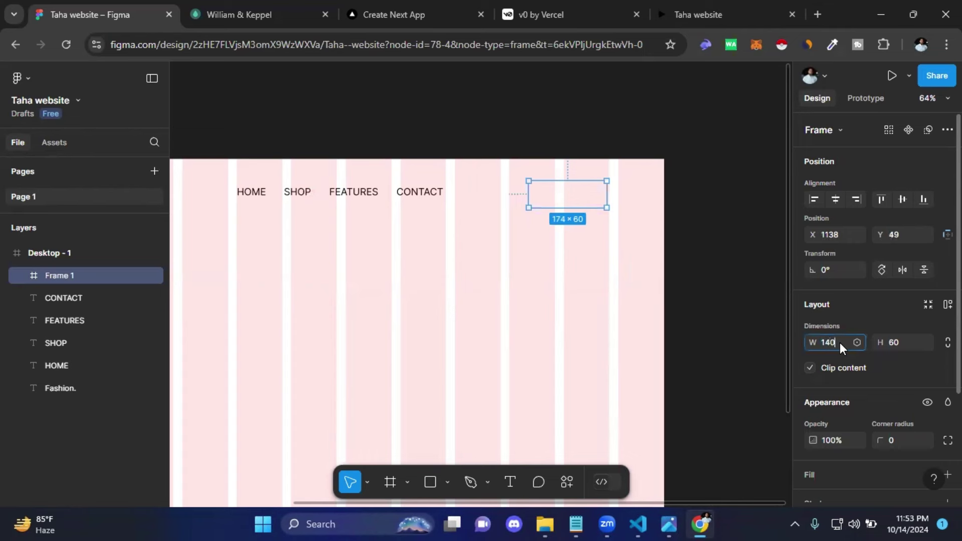
key("Return")
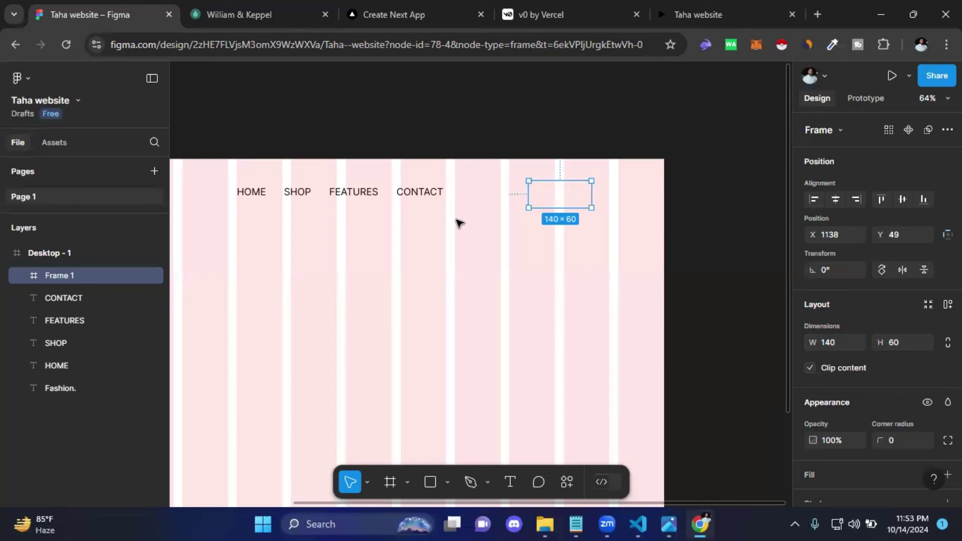
left_click(474, 228)
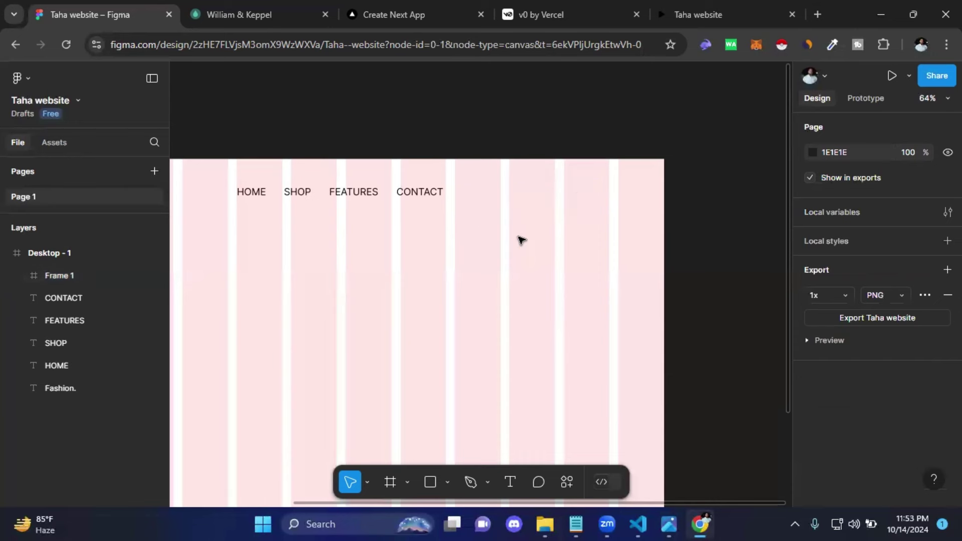
left_click(566, 195)
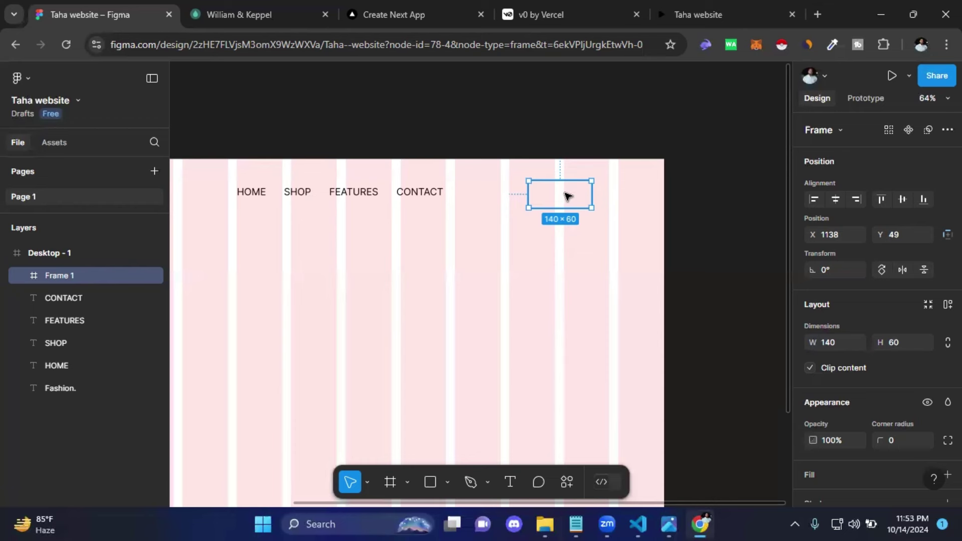
left_click(569, 267)
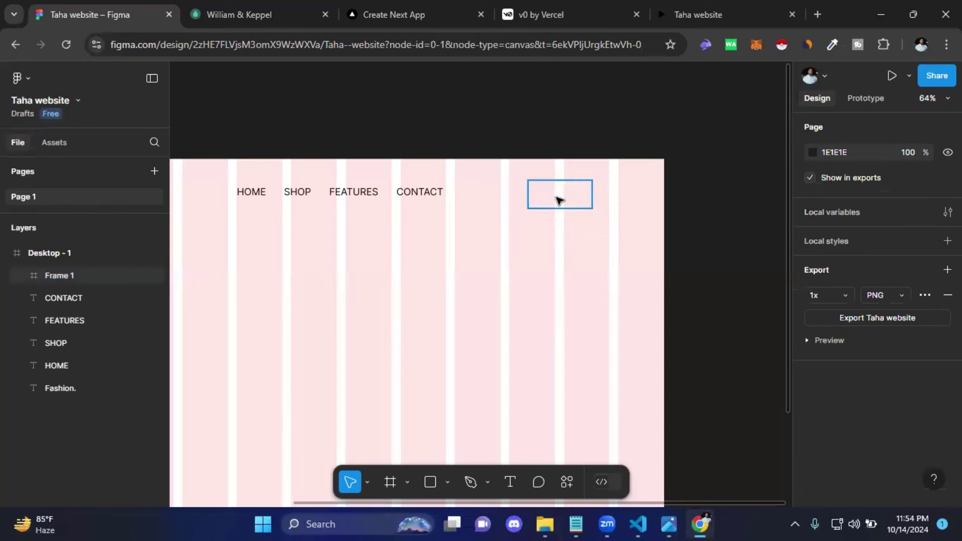
left_click(559, 200)
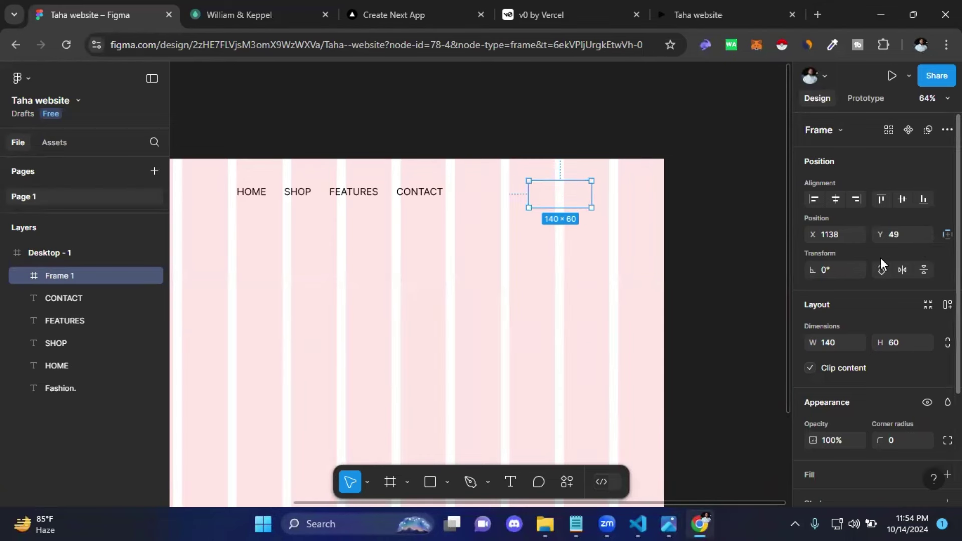
Step: Add a fill to Frame 1 and set its colour to red E76363
scroll(881, 259, "down", 3)
mouse_move(808, 475)
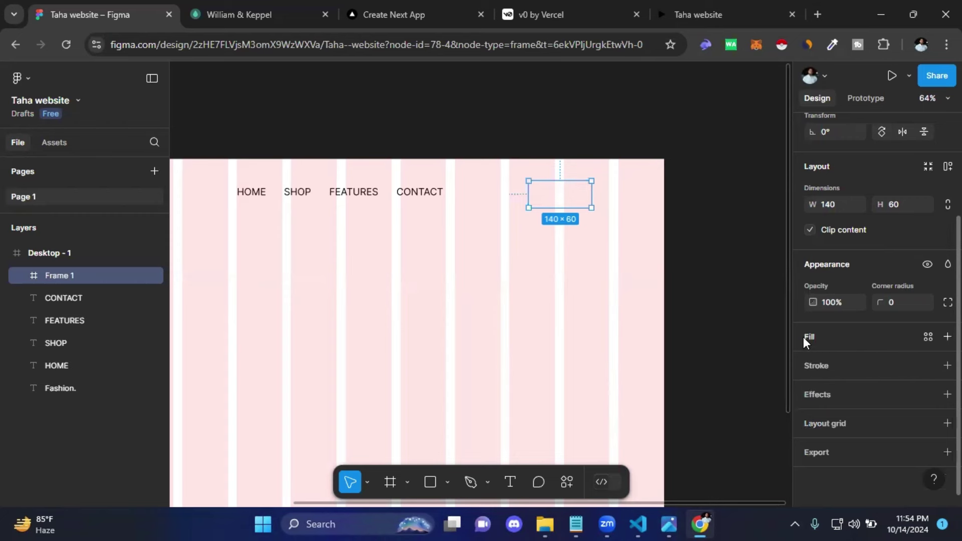
left_click(831, 337)
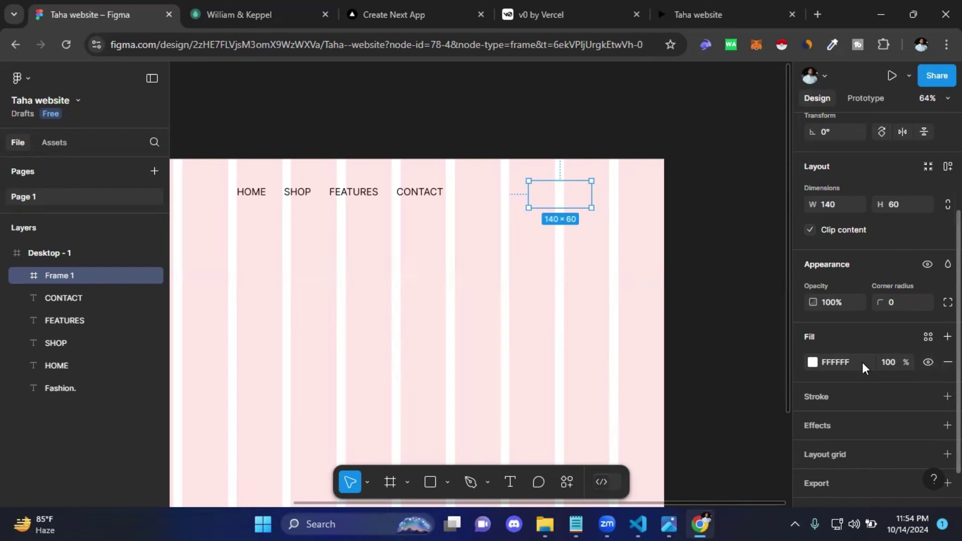
left_click(812, 363)
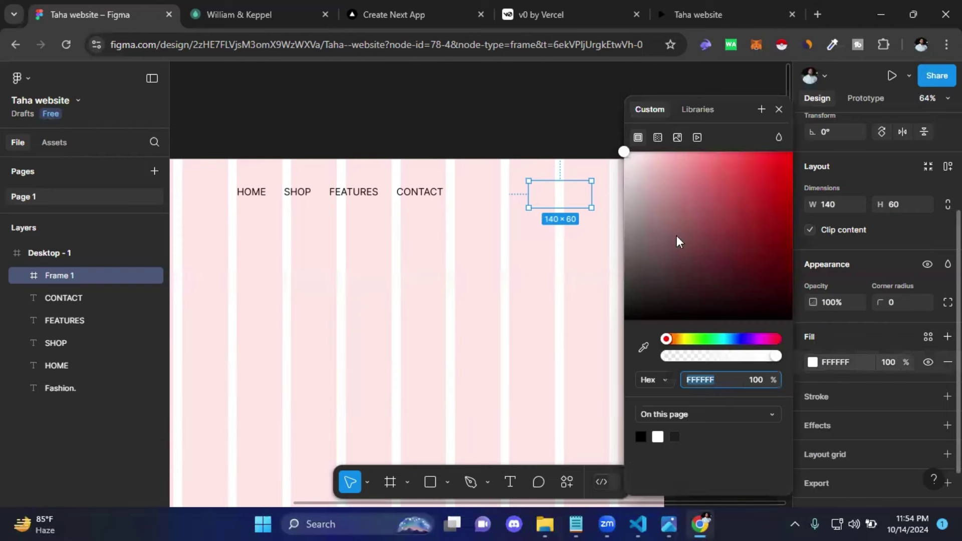
left_click_drag(662, 196, 734, 191)
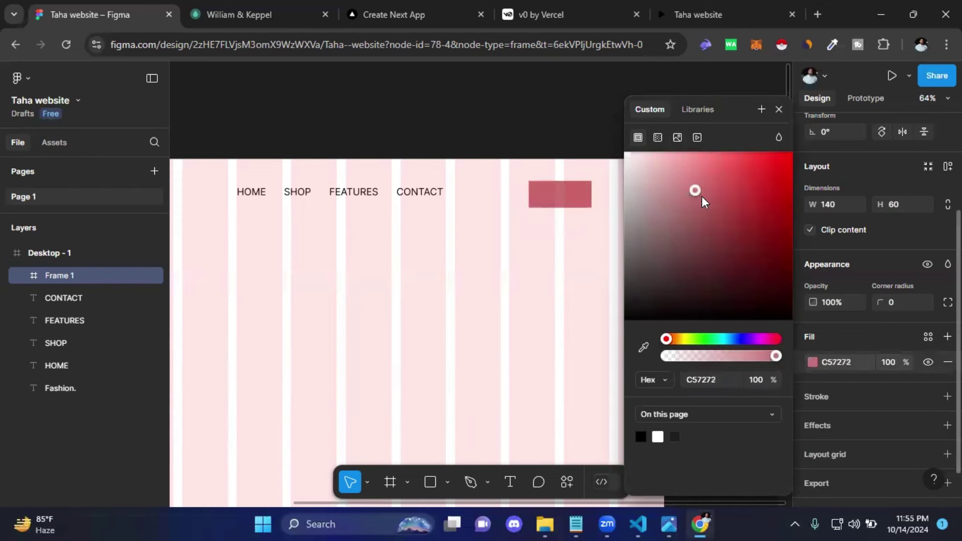
left_click_drag(722, 255, 720, 173)
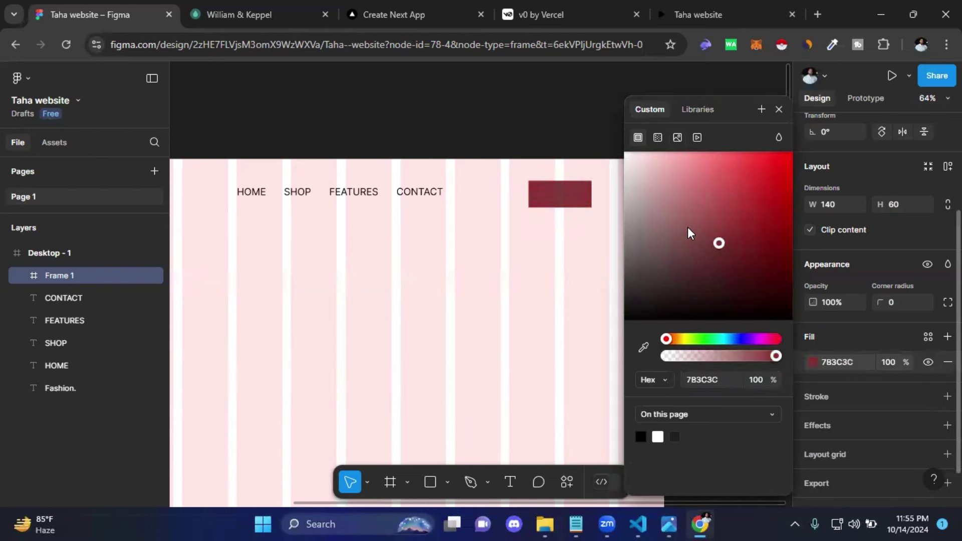
left_click(720, 173)
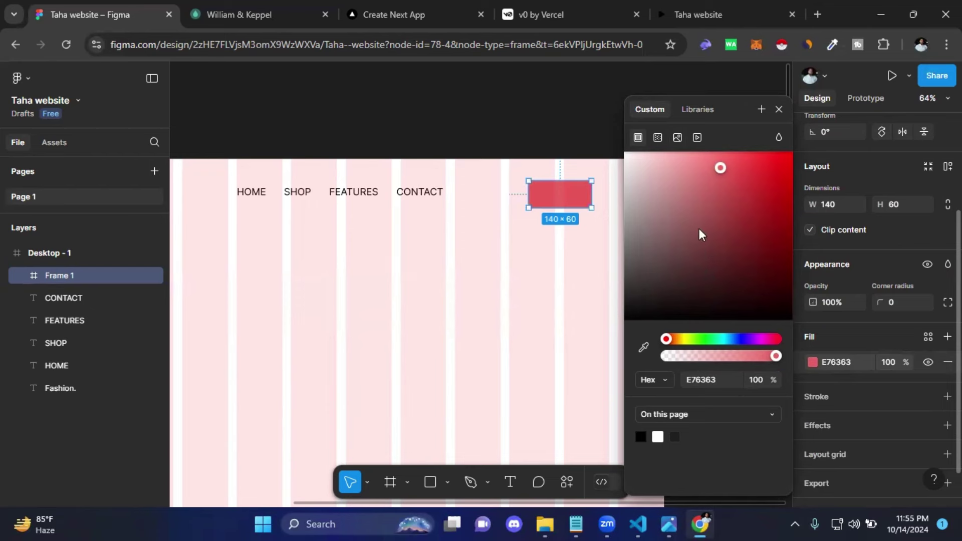
left_click(779, 109)
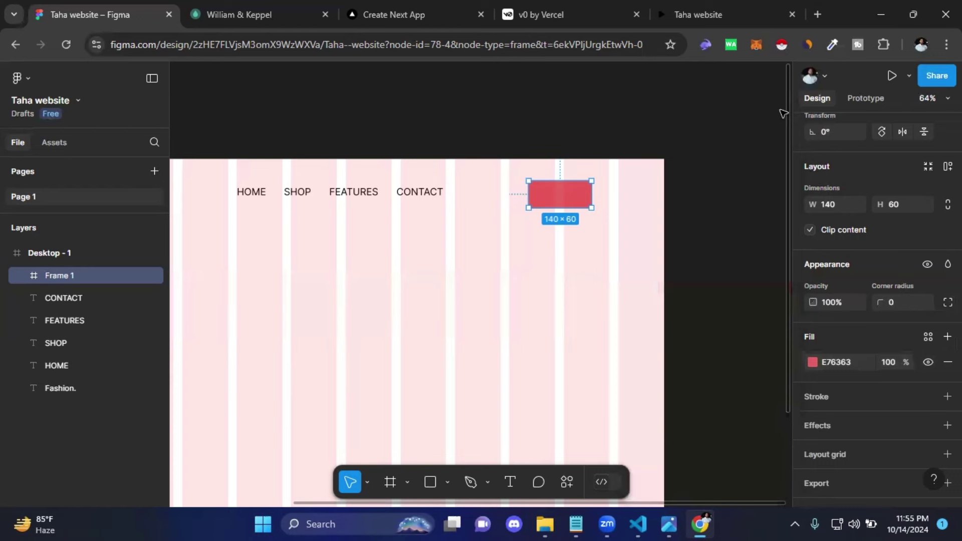
left_click(753, 259)
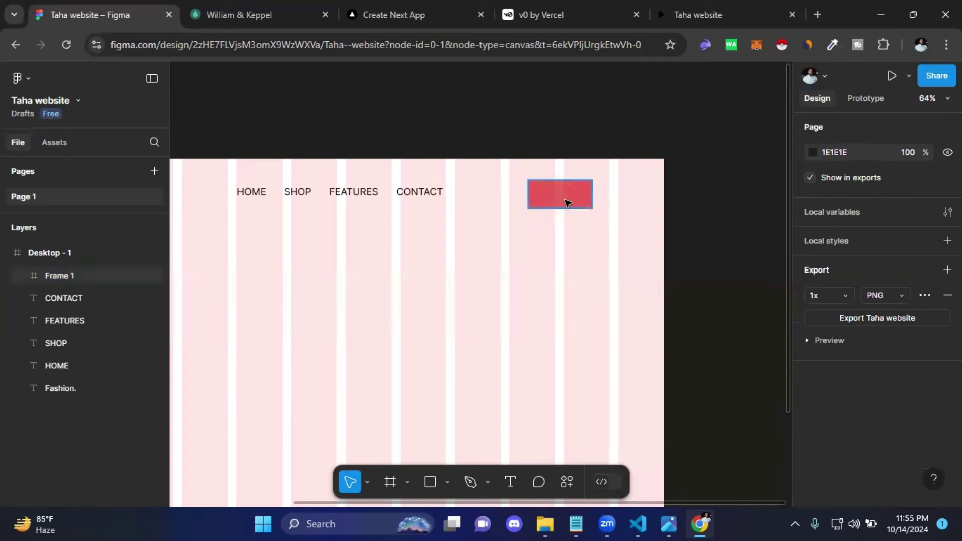
Step: Nudge Frame 1 slightly and toggle its red fill's visibility off and on
left_click_drag(566, 203, 568, 224)
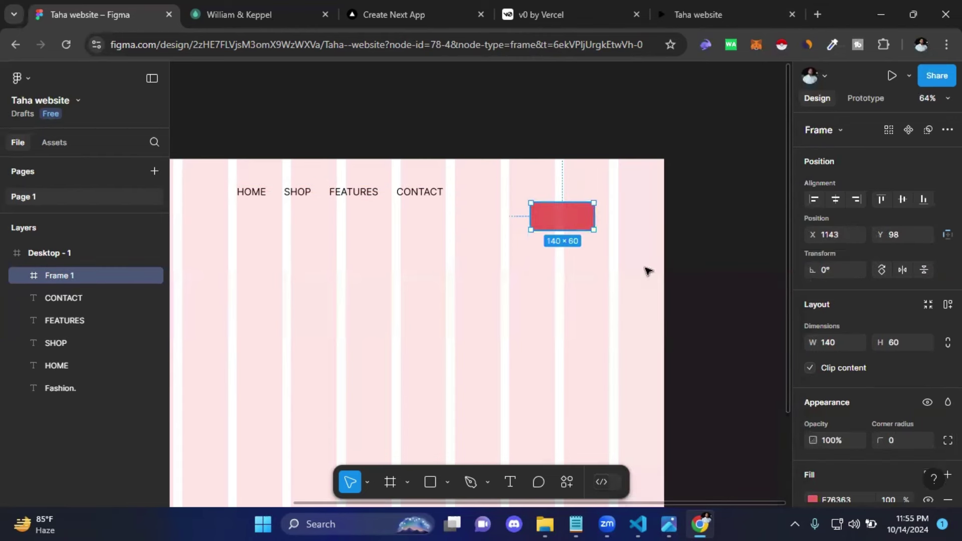
scroll(847, 294, "down", 1)
scroll(847, 294, "down", 3)
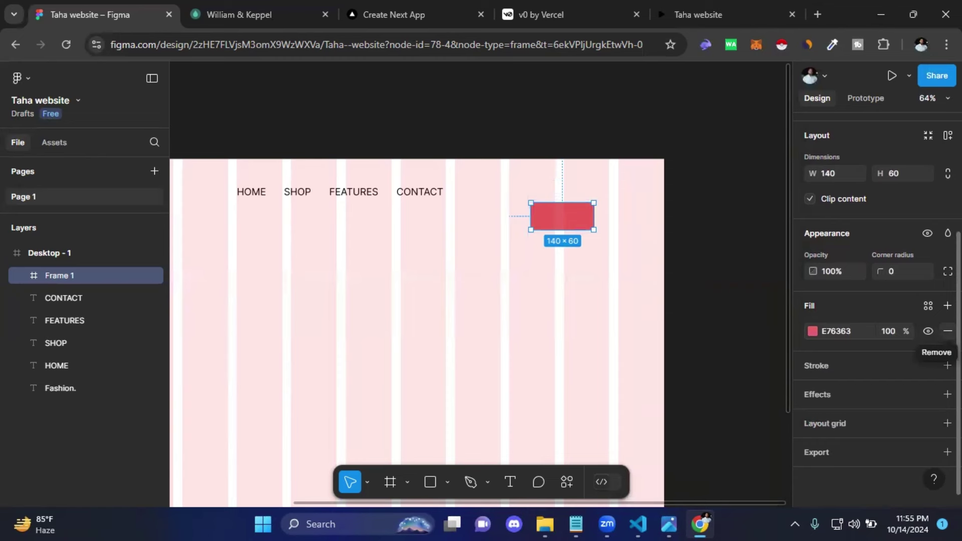
left_click(928, 331)
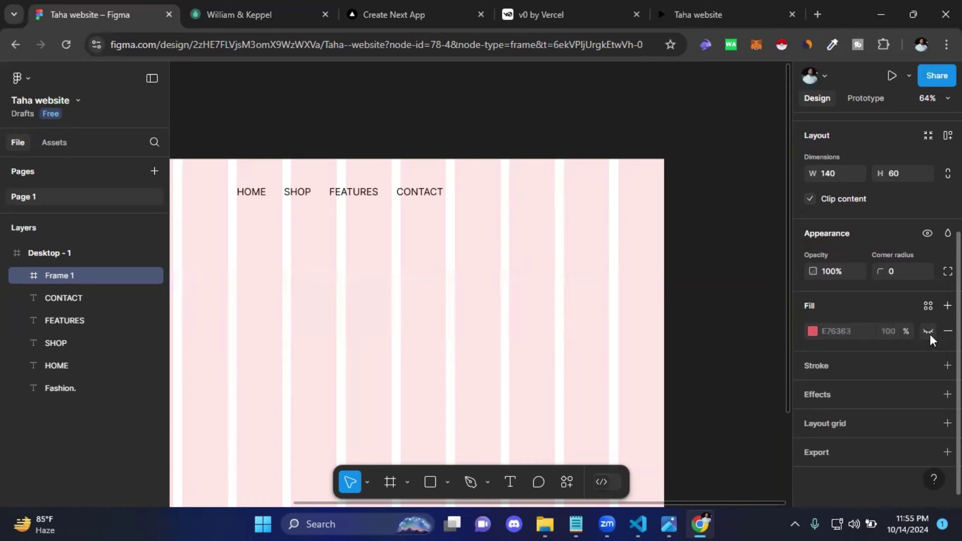
left_click_drag(561, 221, 563, 220)
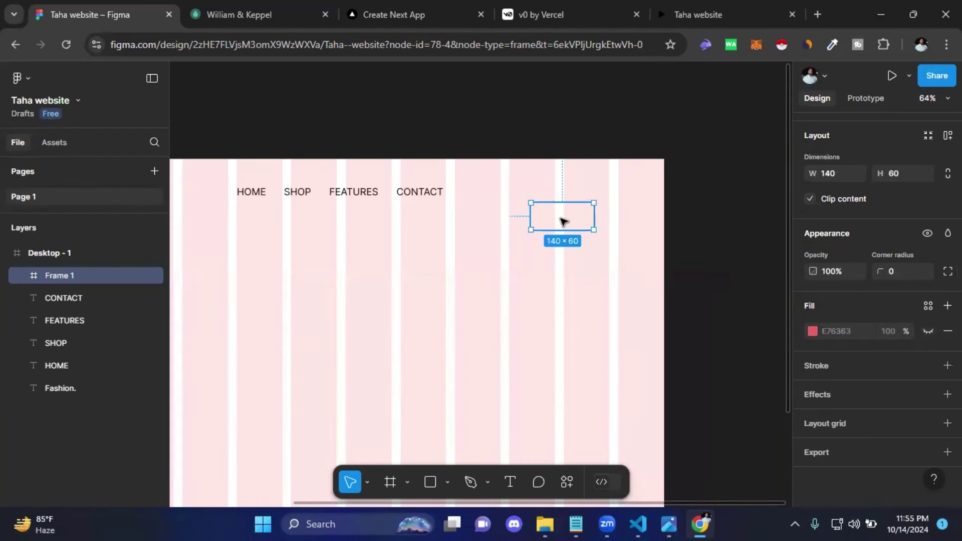
left_click(928, 335)
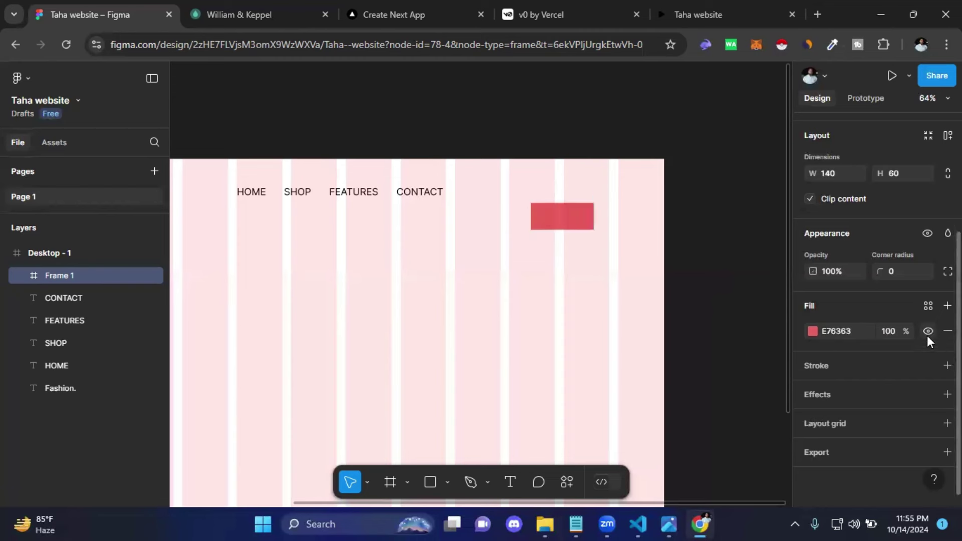
left_click(927, 335)
left_click(928, 335)
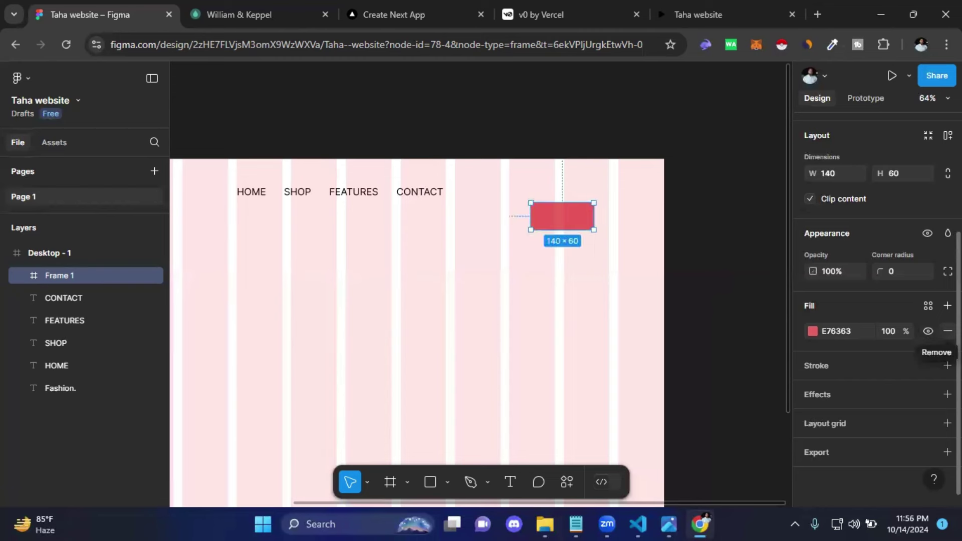
Step: Remove the red fill, leaving an empty 140×60 Frame 1 at X 1143, Y 98
left_click(948, 331)
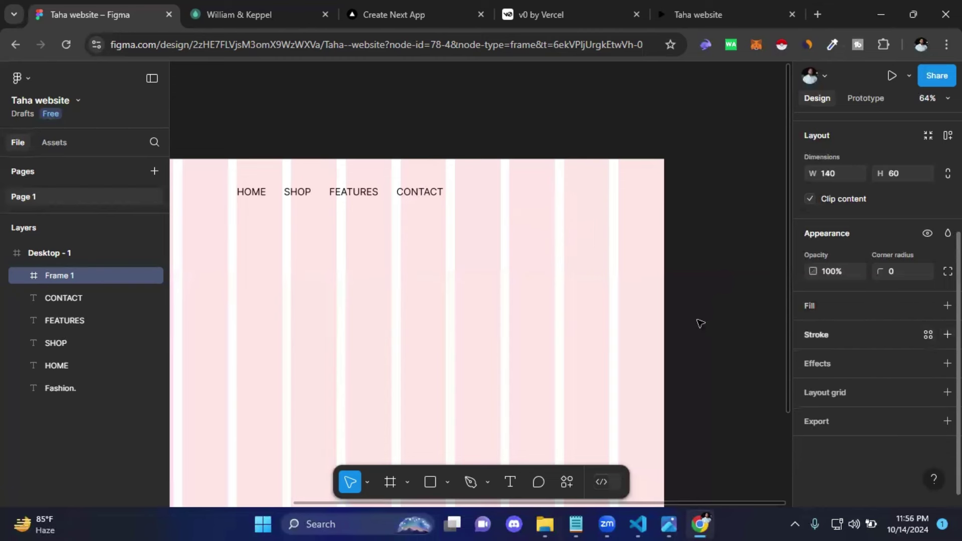
left_click(616, 249)
left_click(575, 225)
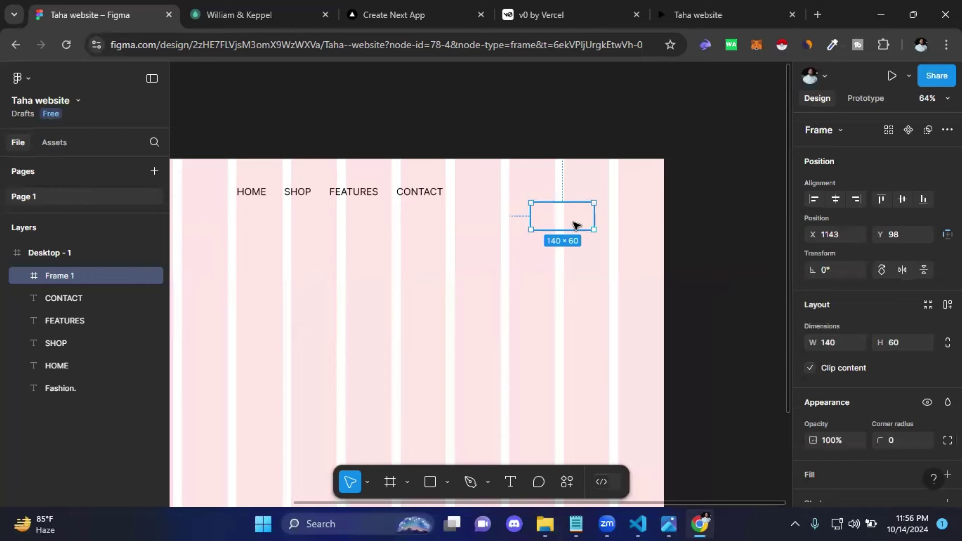
left_click(594, 284)
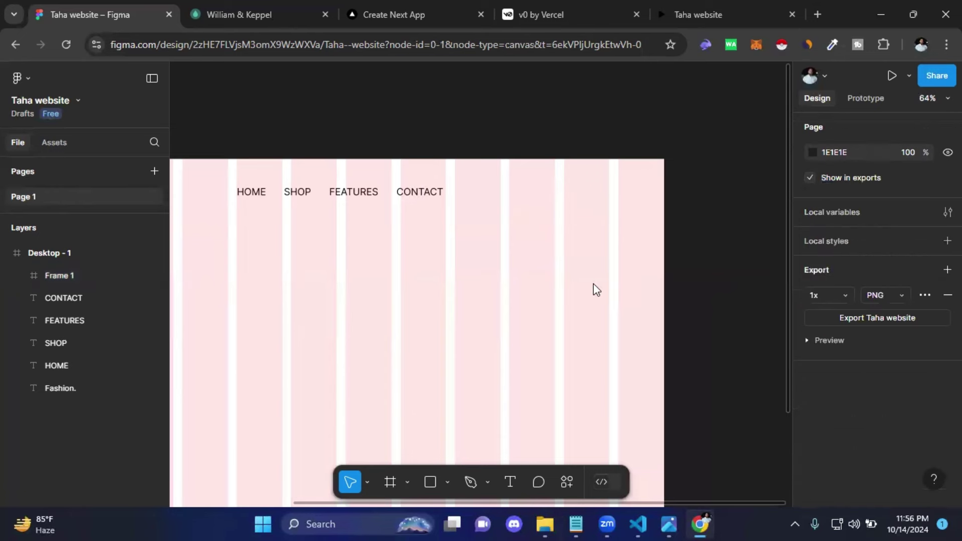
left_click(568, 224)
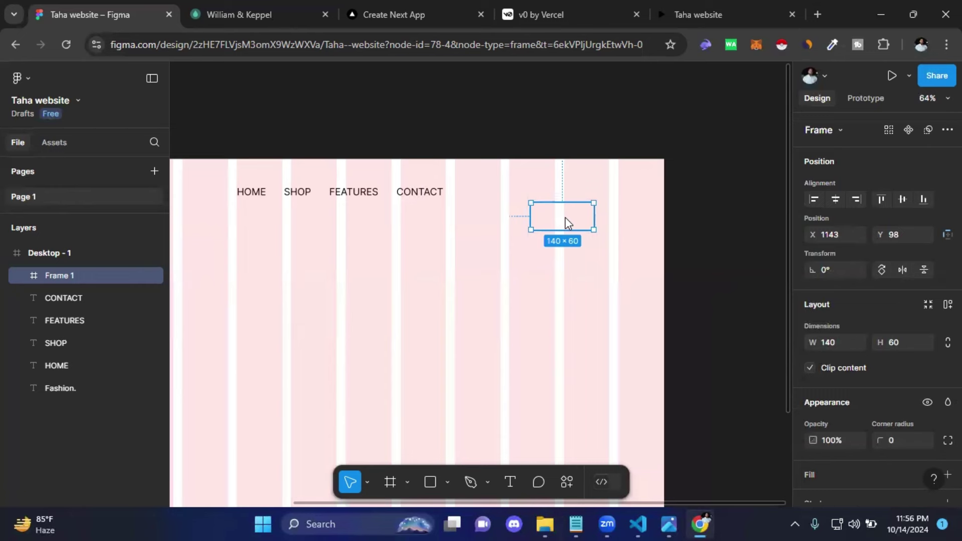
Step: Add a black 000000 stroke to Frame 1 and try Inside, Outside and Center positions
scroll(870, 245, "down", 3)
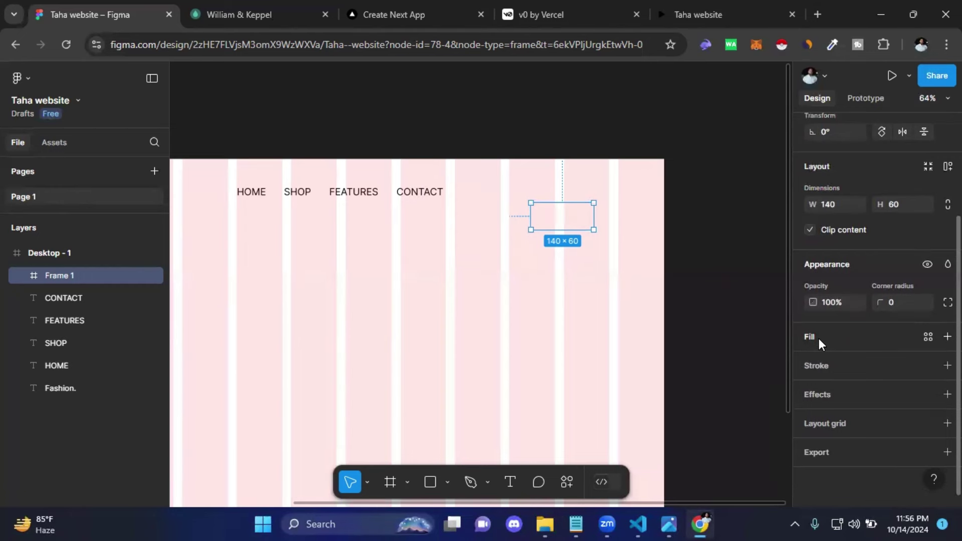
mouse_move(842, 366)
left_click(837, 363)
type("3")
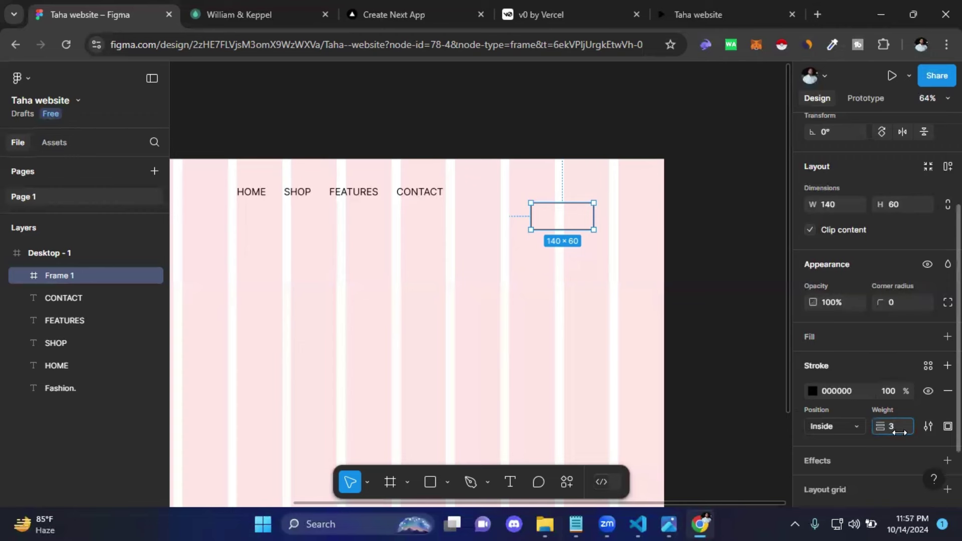
left_click(855, 425)
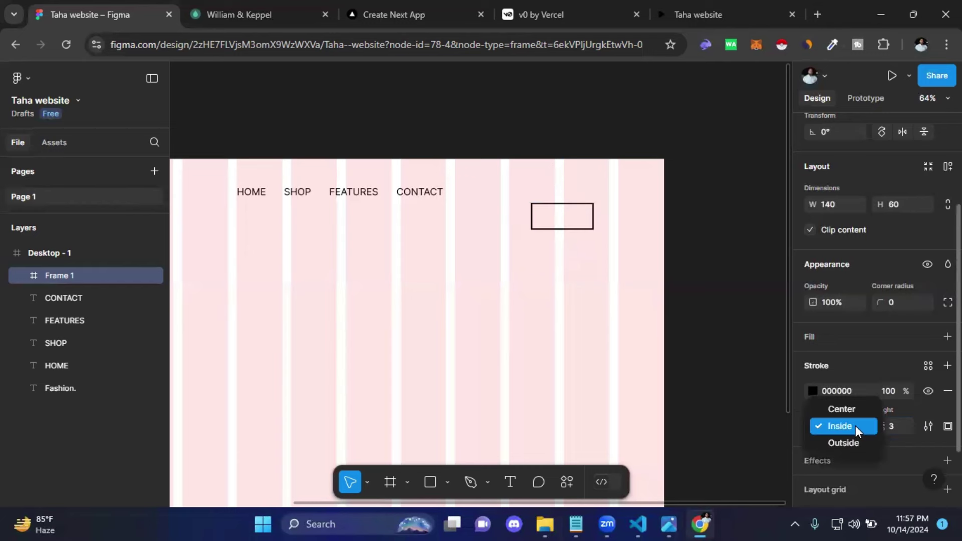
left_click(841, 430)
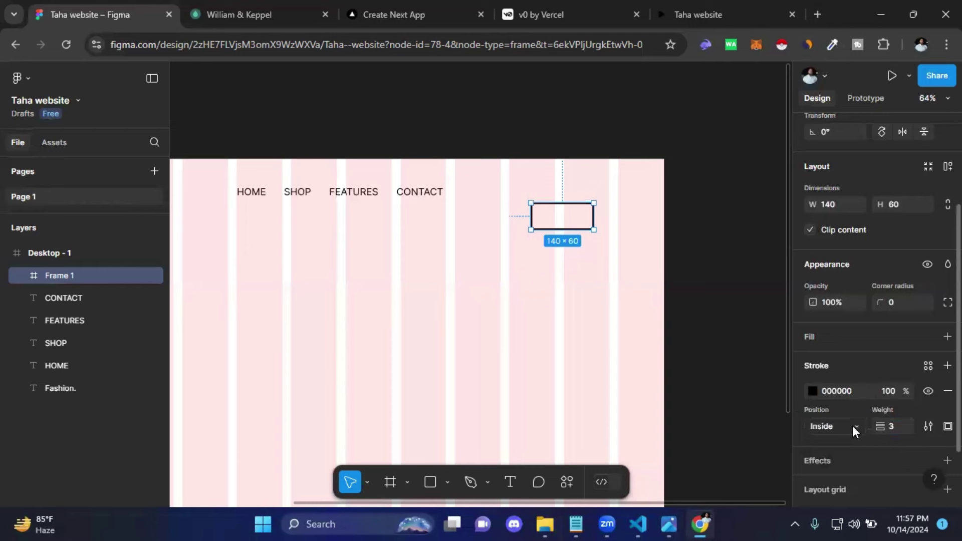
left_click(856, 425)
left_click(847, 446)
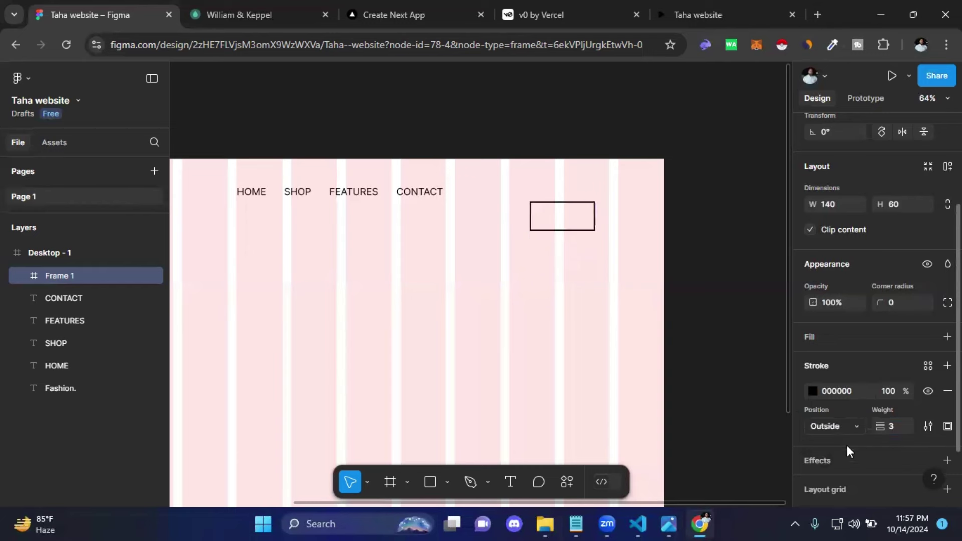
left_click(847, 427)
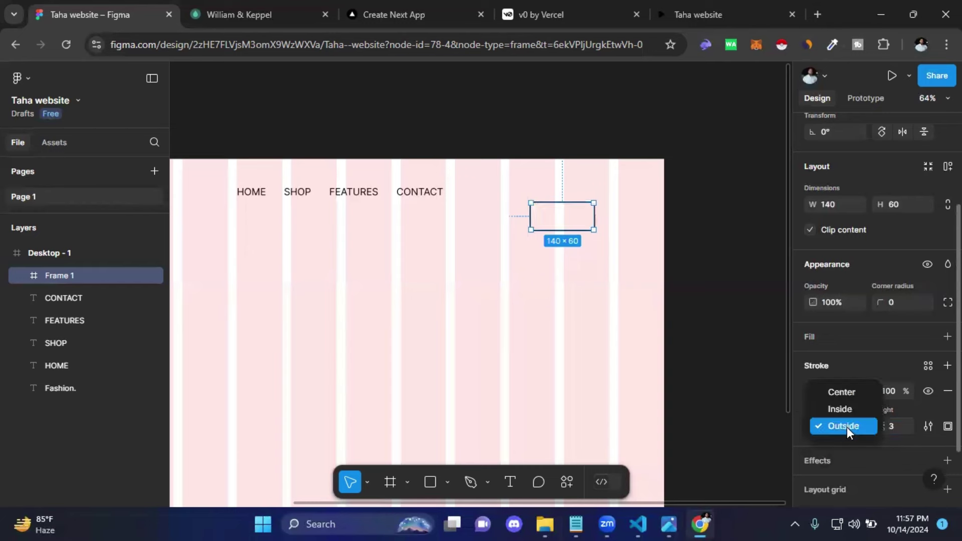
left_click(836, 391)
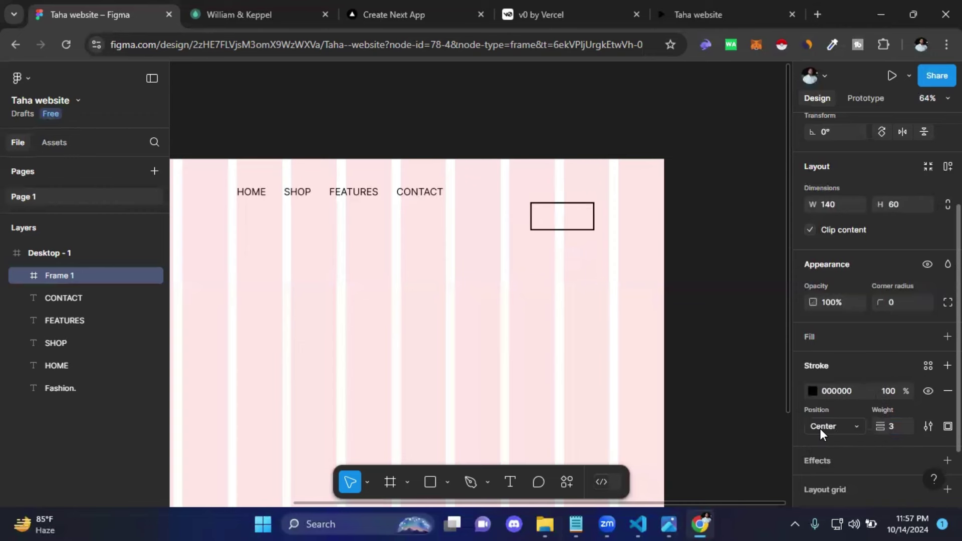
left_click(829, 424)
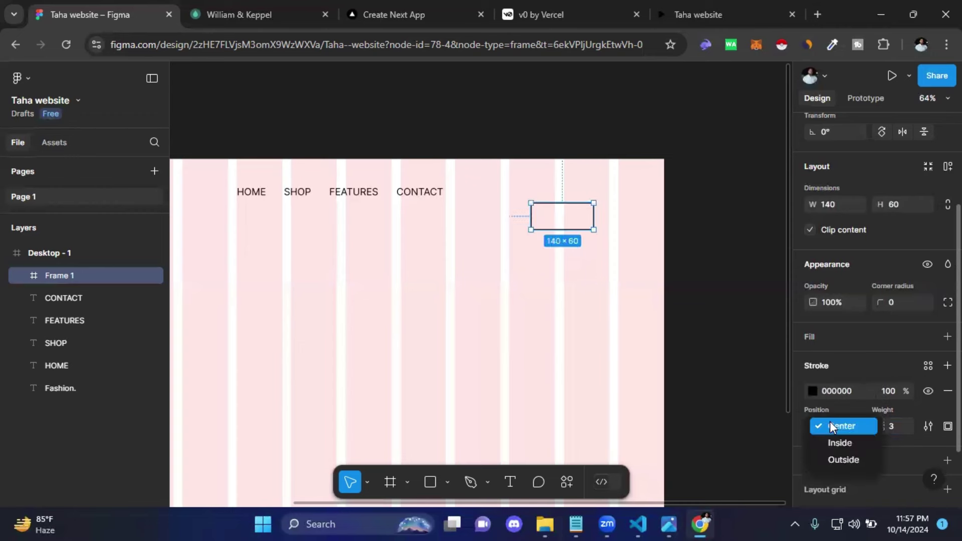
left_click(856, 434)
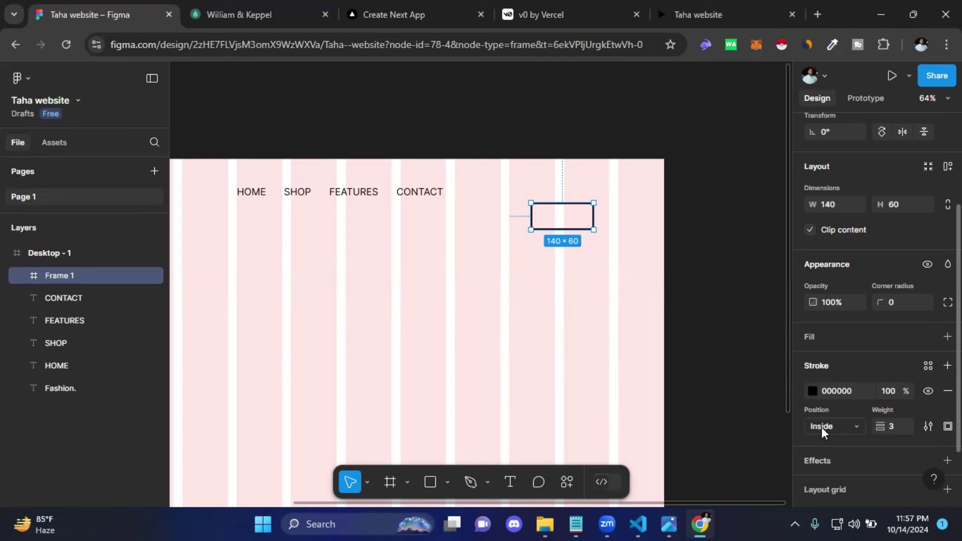
left_click(812, 391)
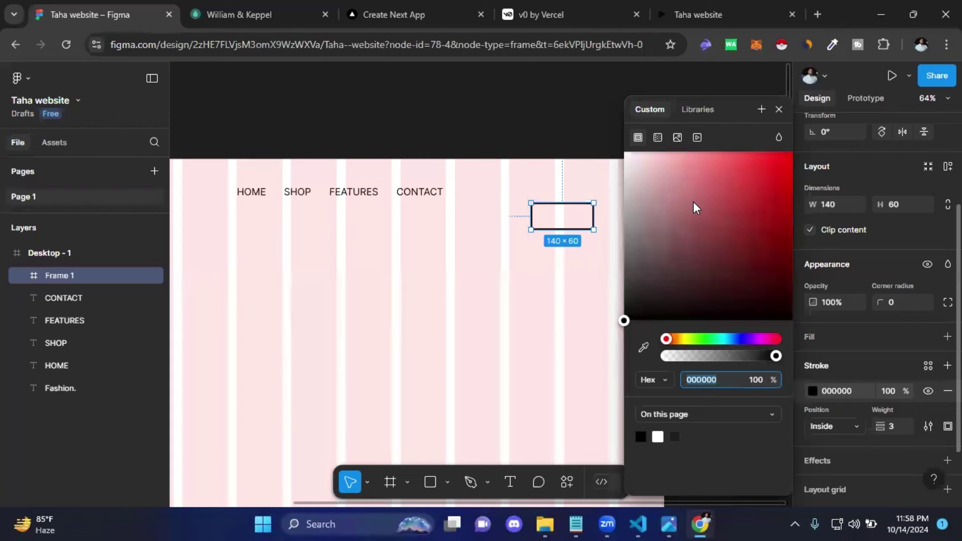
left_click(779, 109)
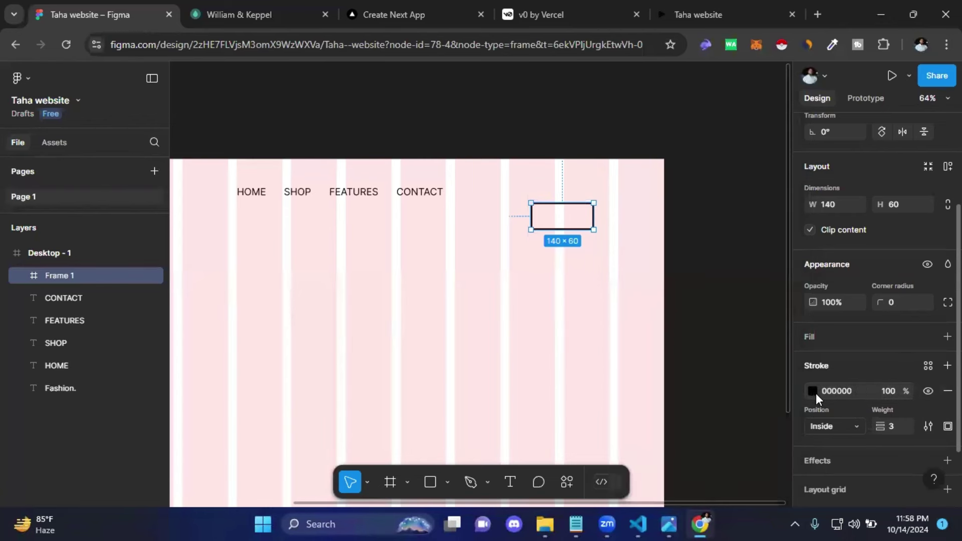
left_click(928, 391)
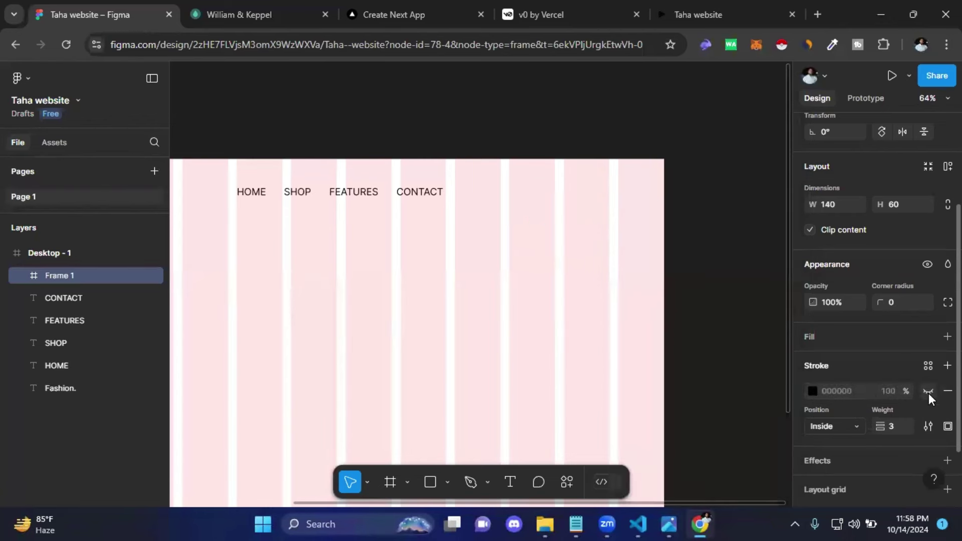
left_click(928, 392)
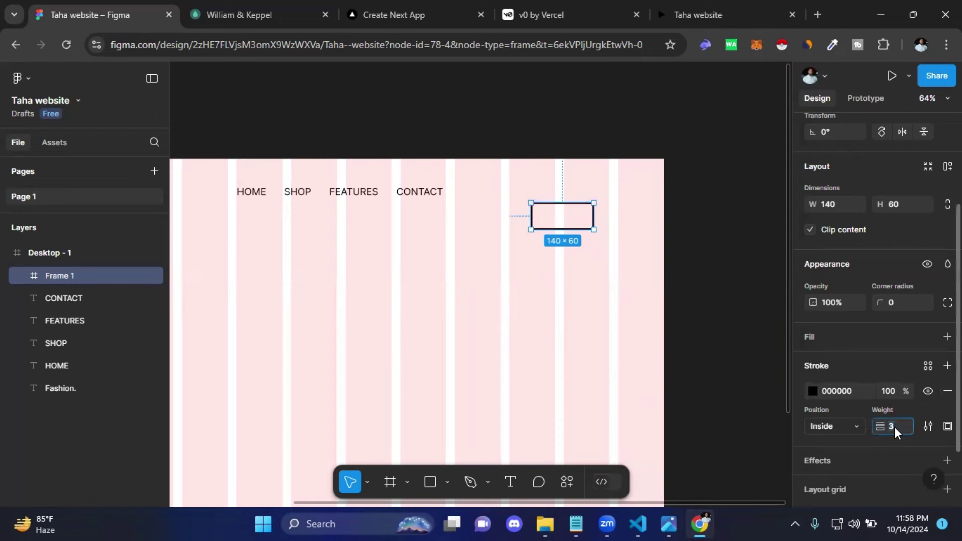
type("2")
Step: Set Frame 1's stroke weight to 2 and raise the frame level with the nav links
key("Return")
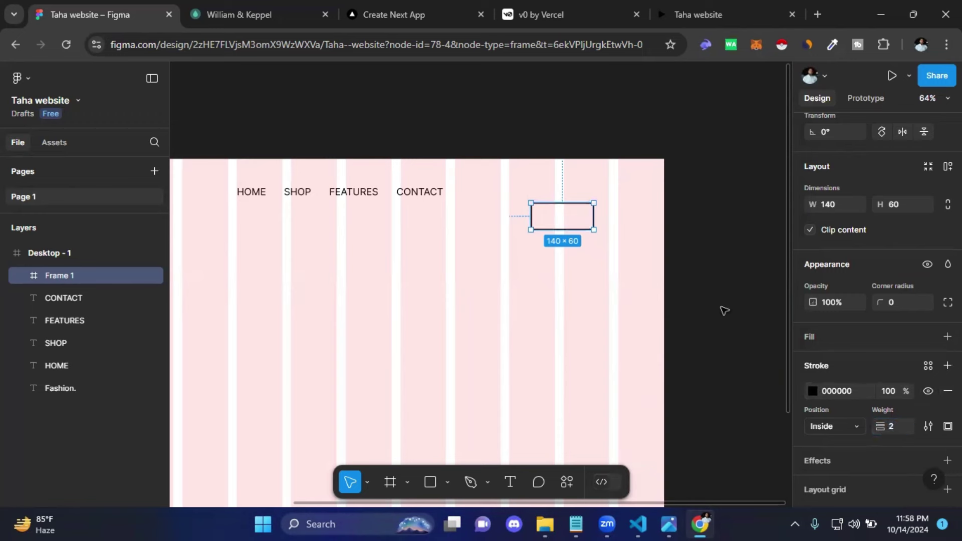
left_click(724, 310)
left_click_drag(572, 221, 576, 210)
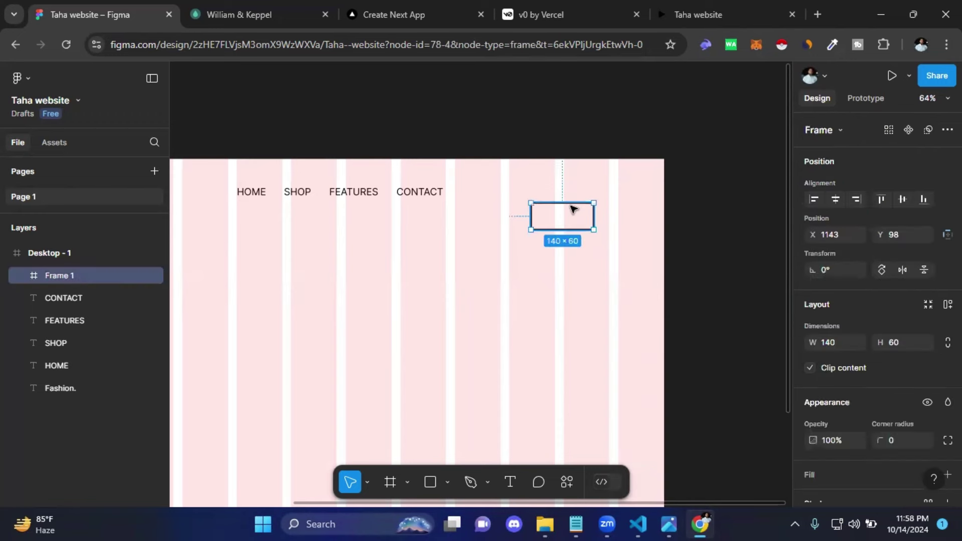
left_click(589, 279)
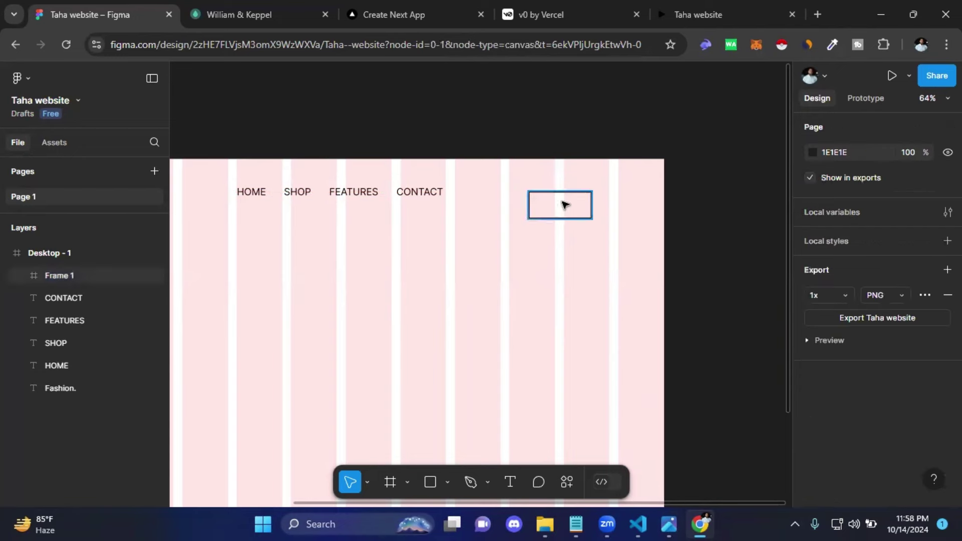
scroll(567, 195, "up", 3, "ctrl")
scroll(569, 197, "up", 2, "ctrl")
scroll(636, 301, "right", 2)
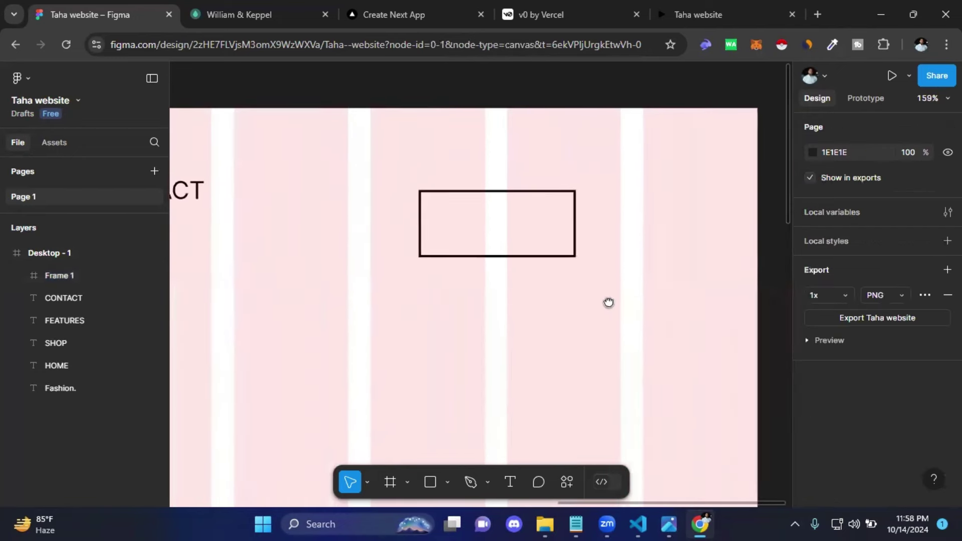
left_click(441, 255)
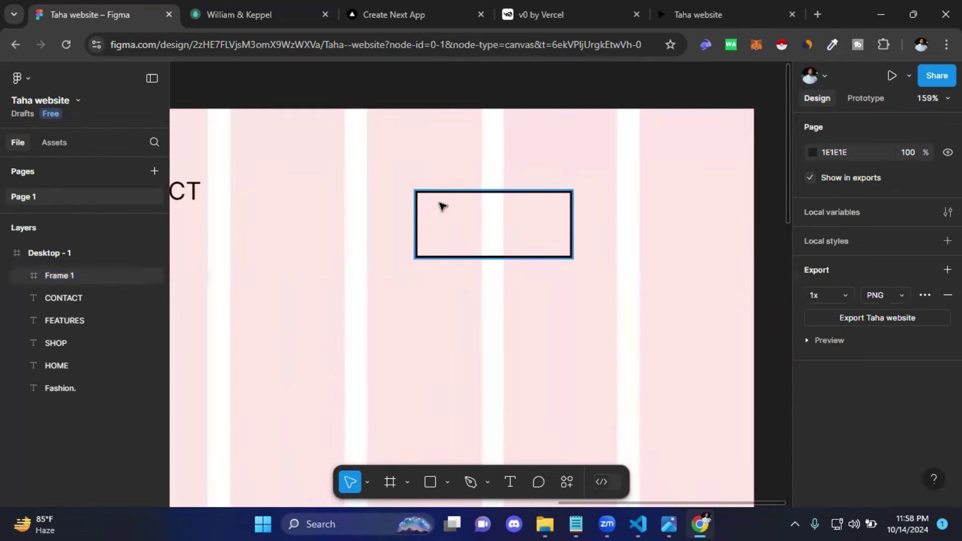
Step: Try placing a text box in Frame 1, discard it empty, and reselect the frame
left_click(511, 483)
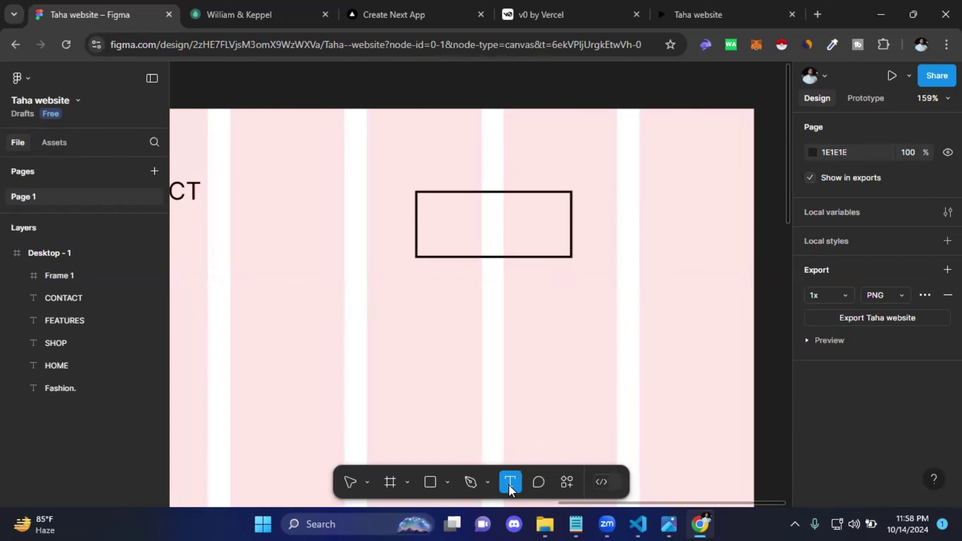
left_click(491, 252)
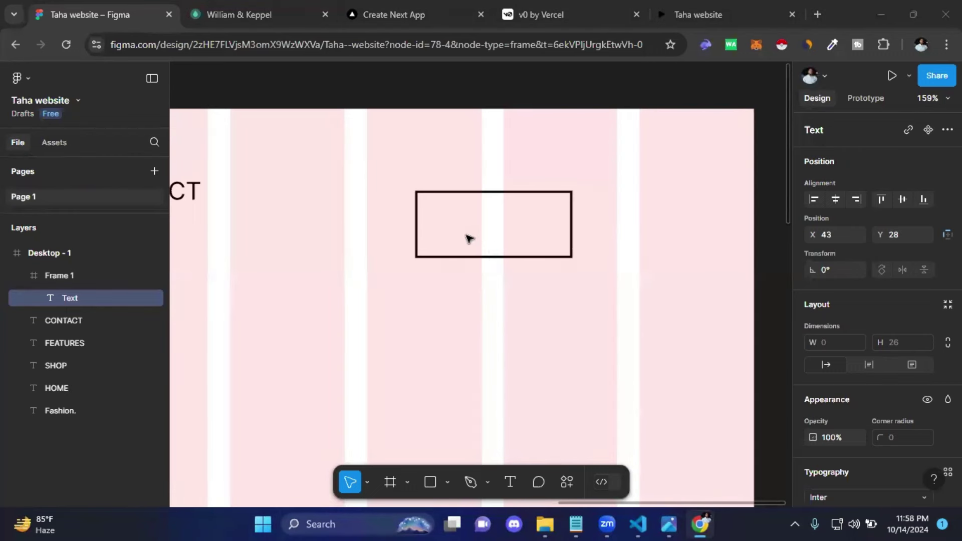
left_click(456, 240)
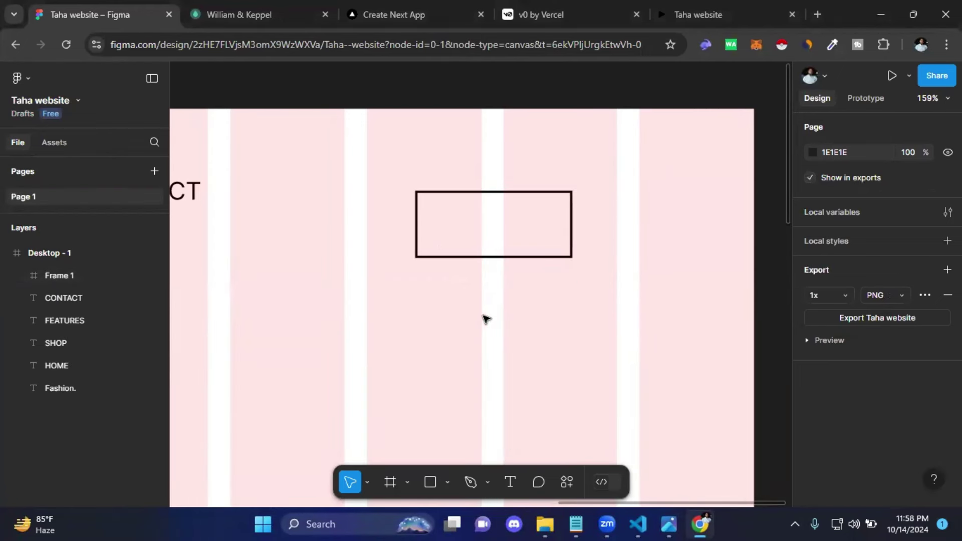
left_click(492, 230)
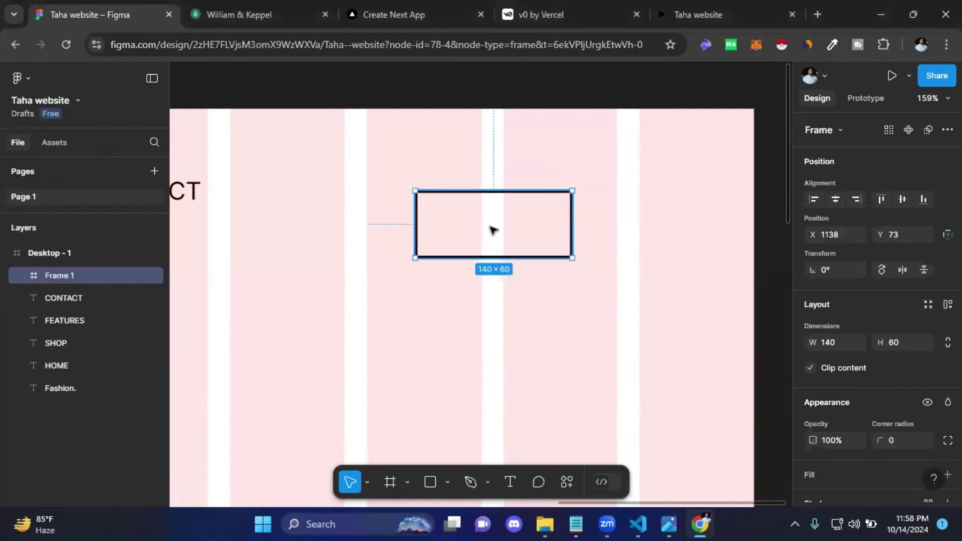
Step: Add the text 'ASD' inside Frame 1 and move it toward the frame's bottom edge
left_click(508, 483)
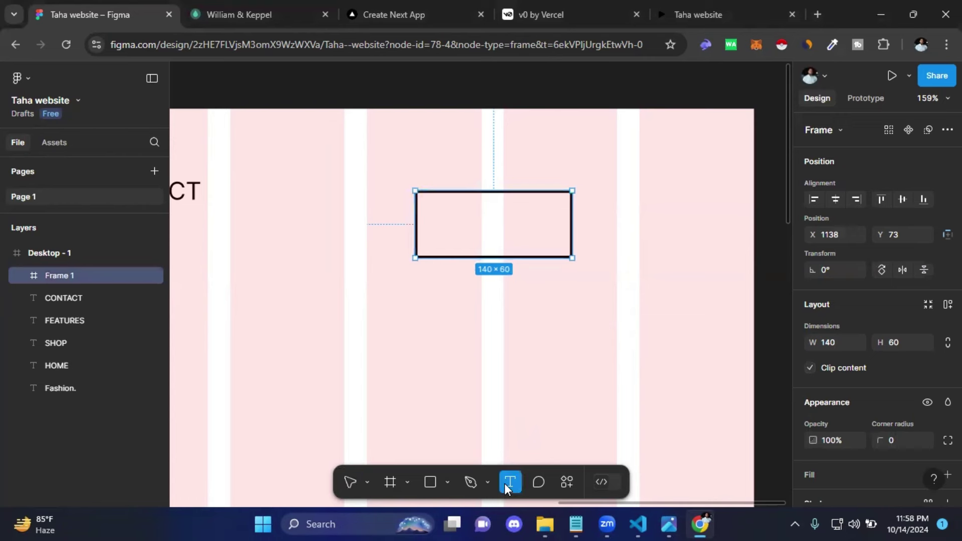
left_click(461, 224)
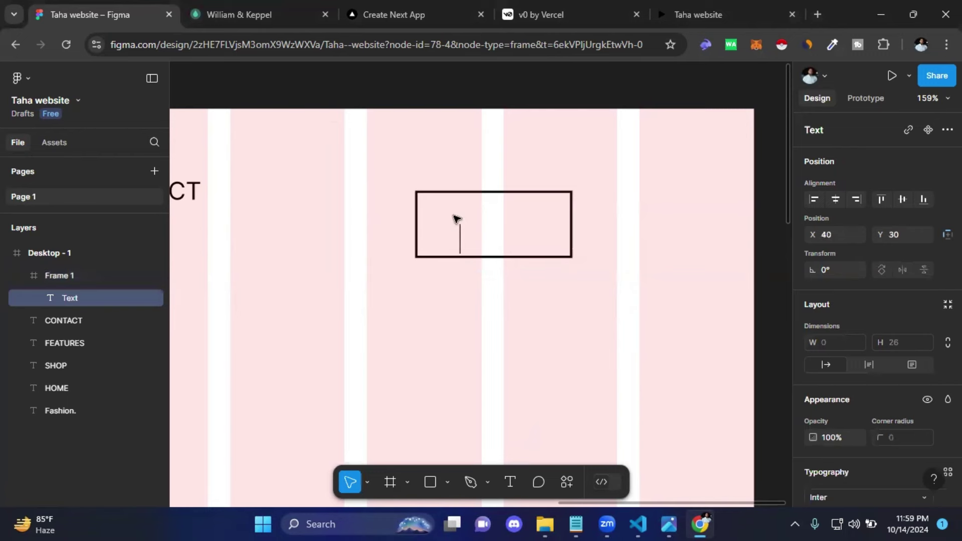
type("ASD")
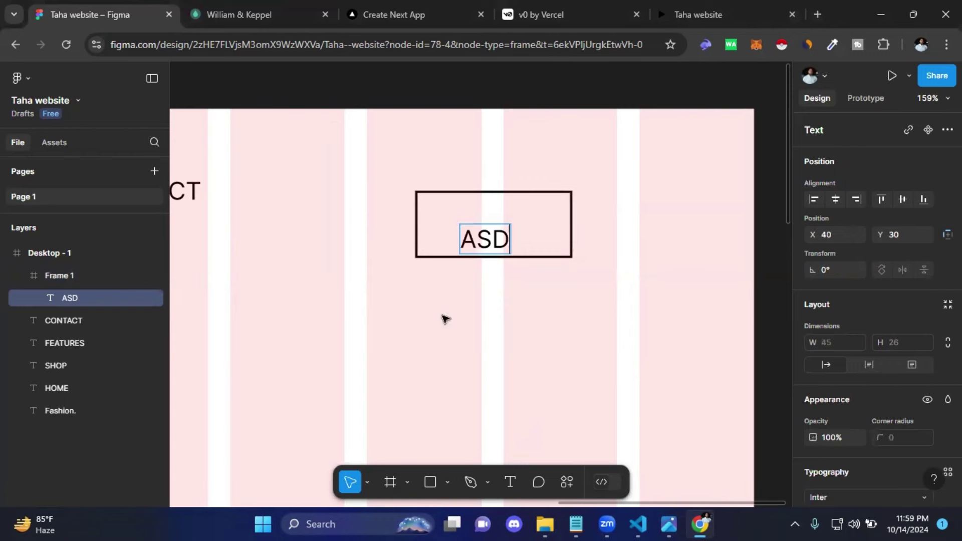
key("Escape")
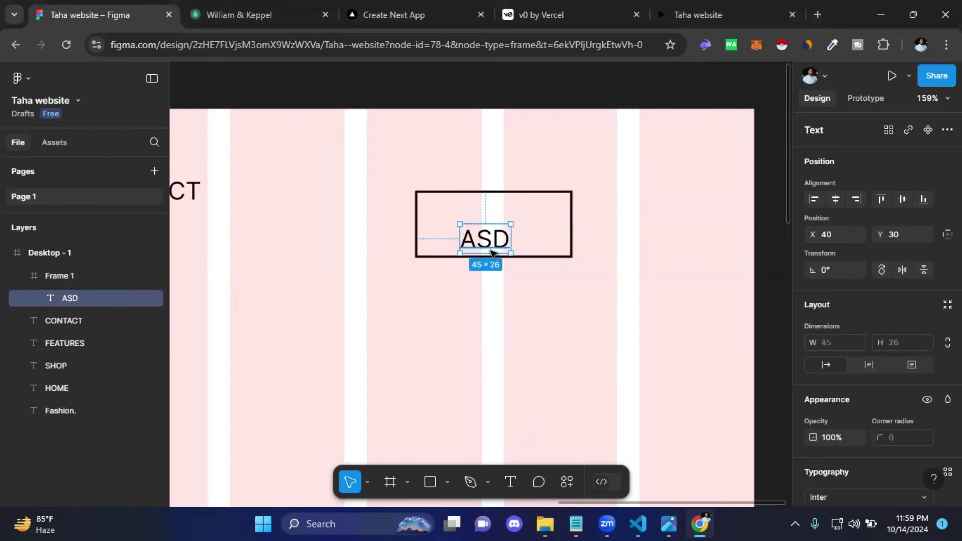
left_click_drag(490, 252, 548, 244)
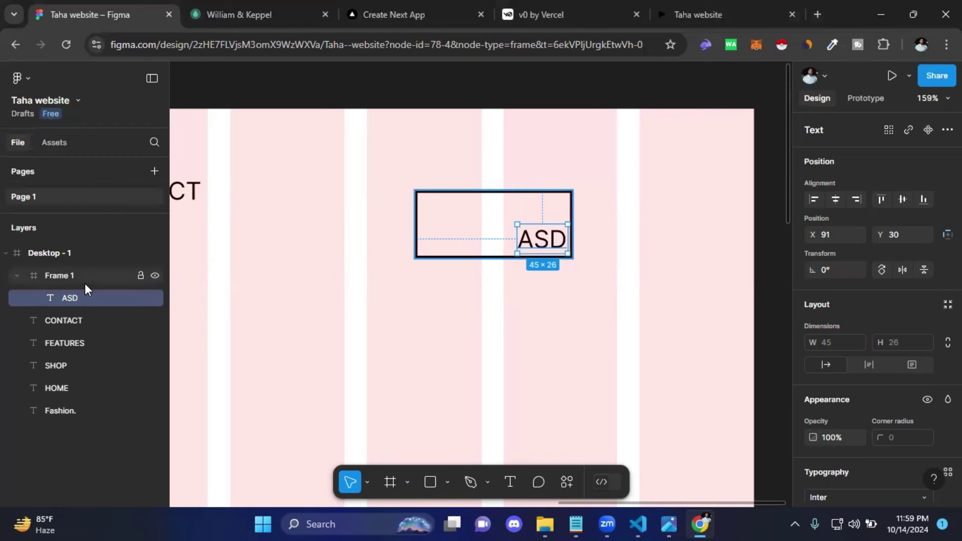
mouse_move(60, 275)
left_click(377, 298)
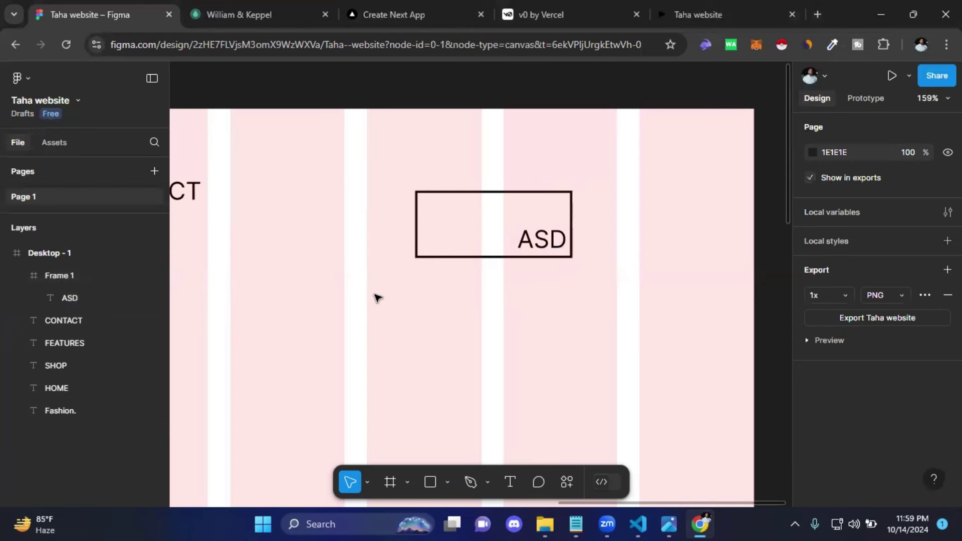
left_click(440, 201)
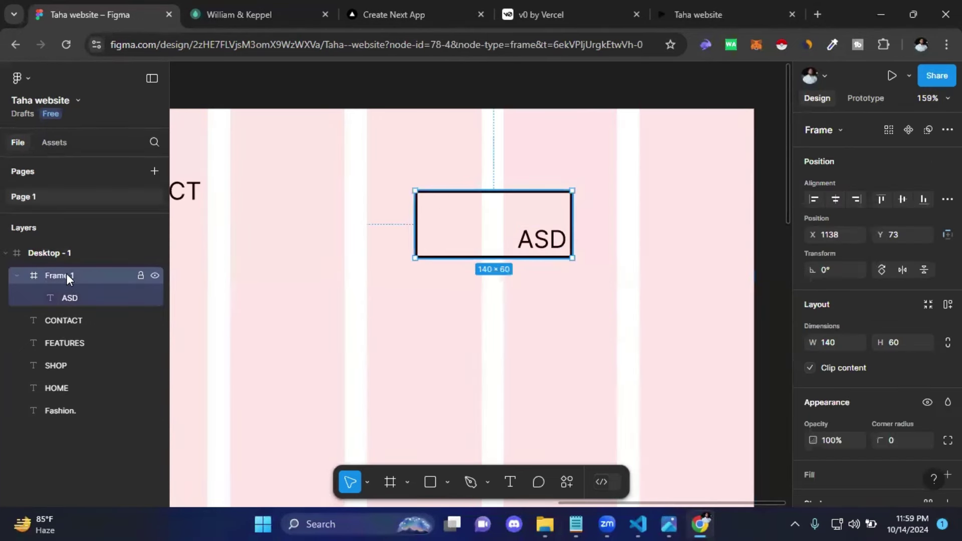
mouse_move(69, 298)
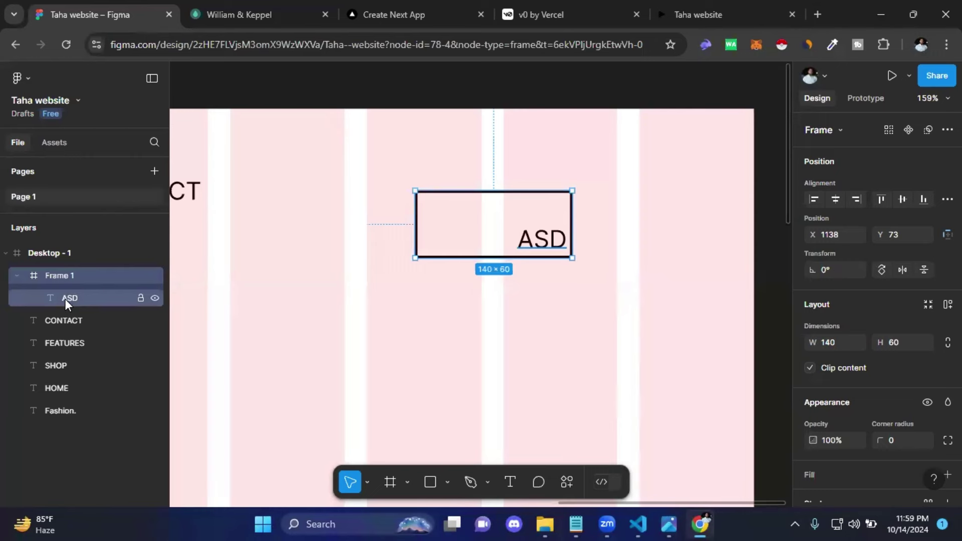
left_click(16, 275)
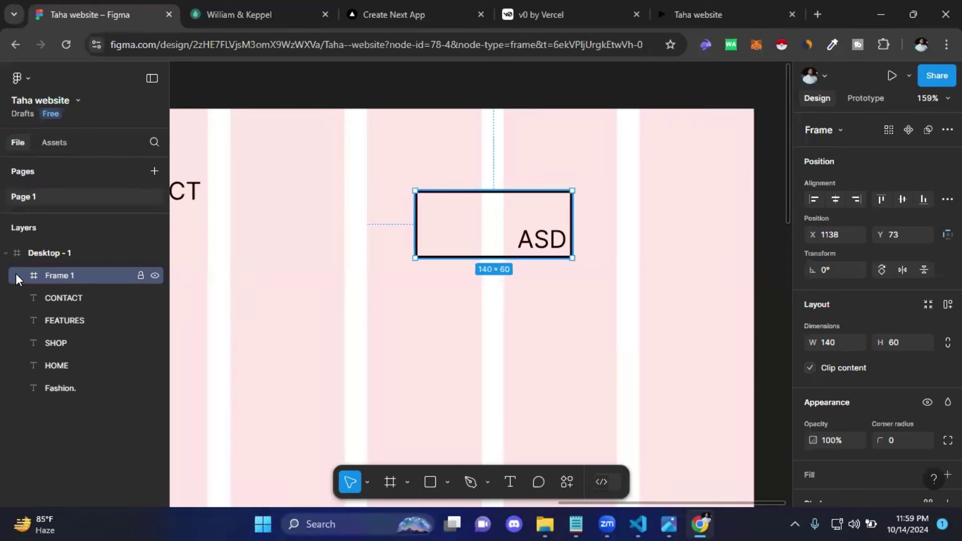
left_click(16, 275)
left_click(16, 275)
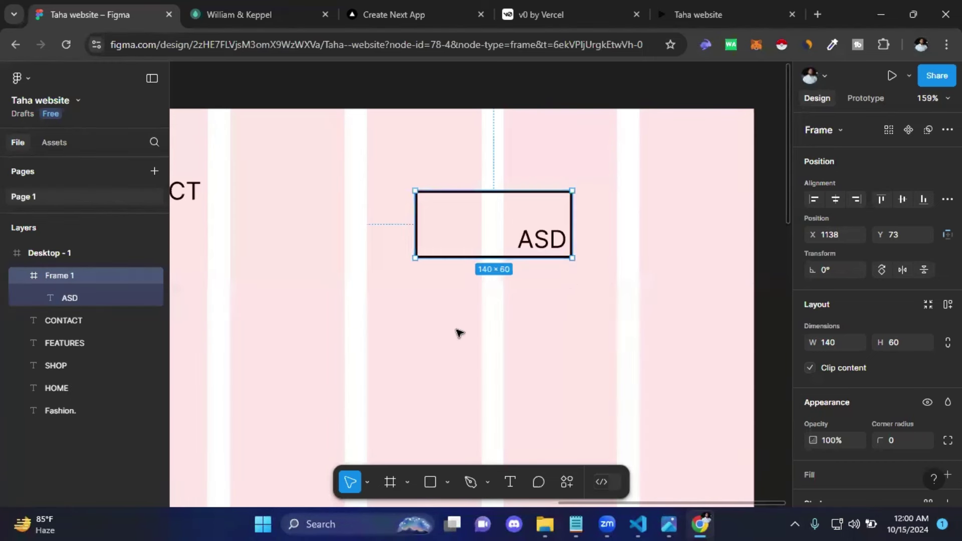
left_click(497, 303)
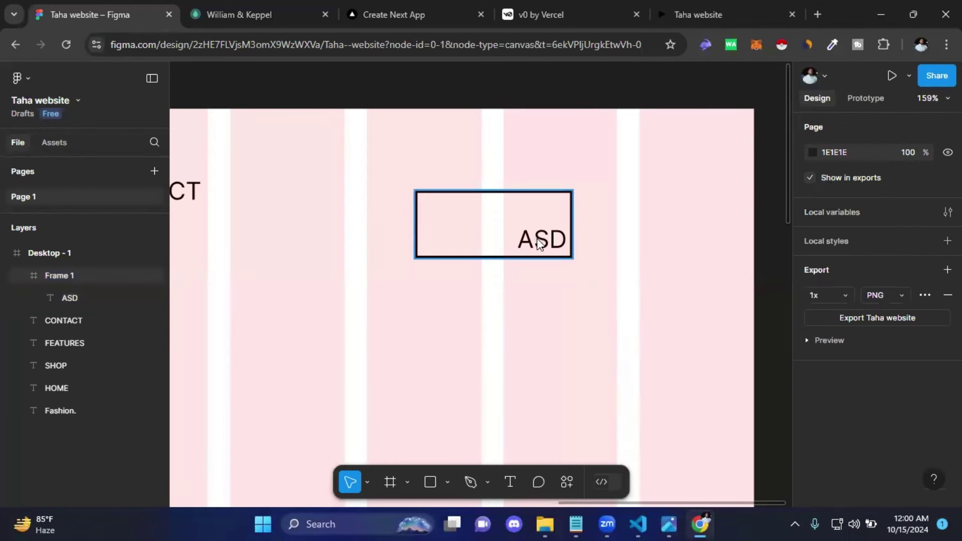
left_click(538, 244)
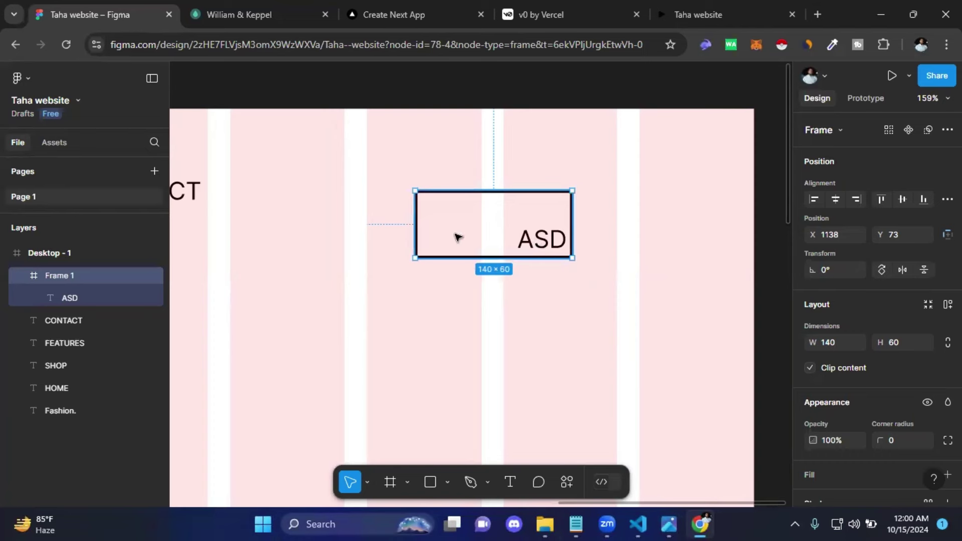
left_click(541, 244)
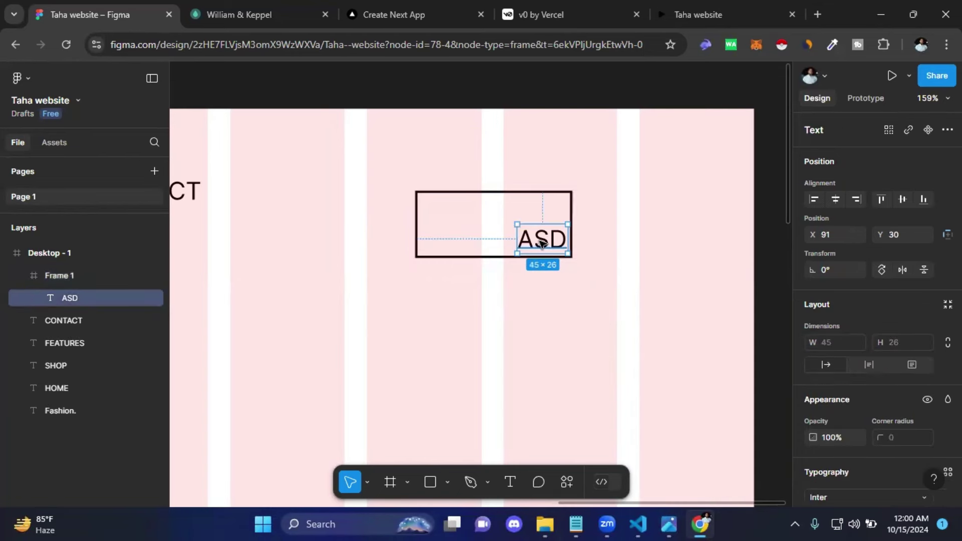
Step: Replace the ASD text in Frame 1 with LOGIN, then deselect it
double_click(542, 243)
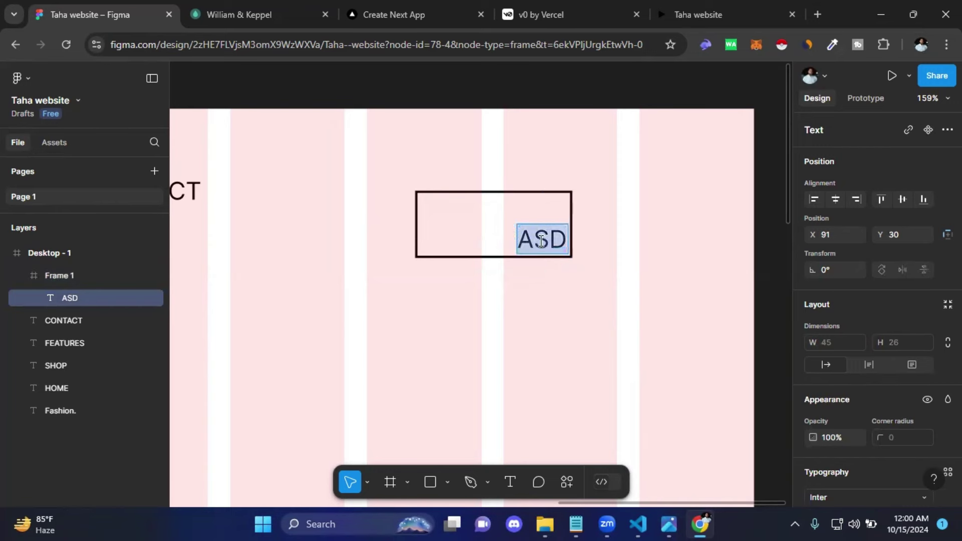
key("BackSpace")
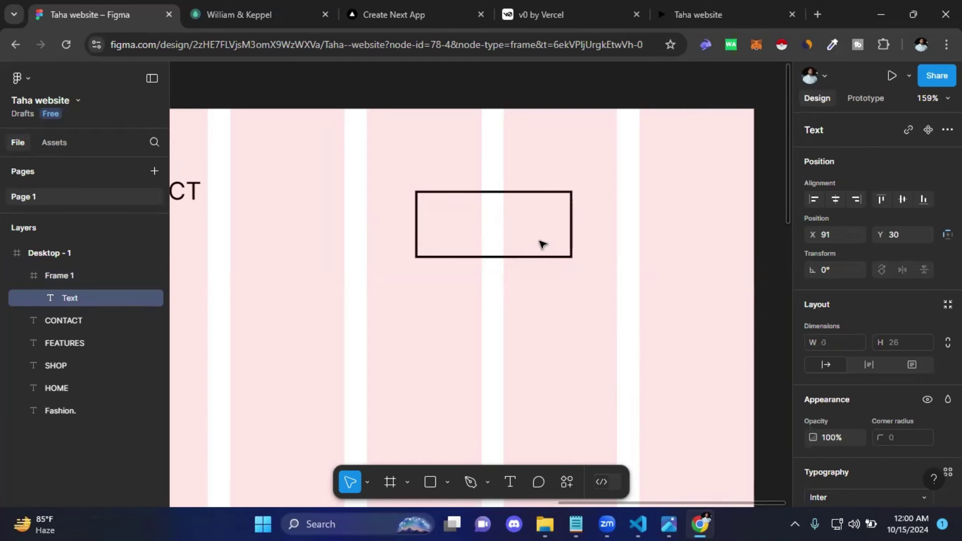
type("LOGIN")
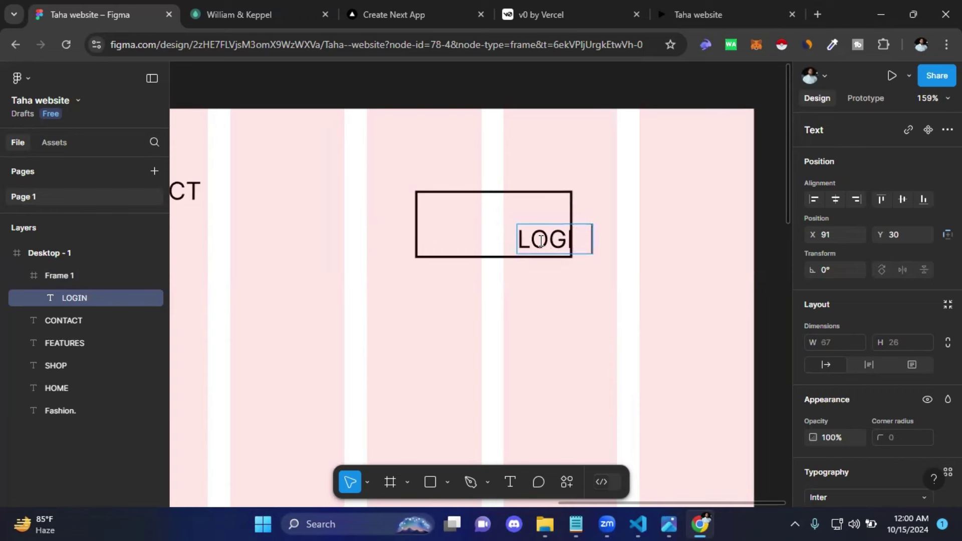
key("Escape")
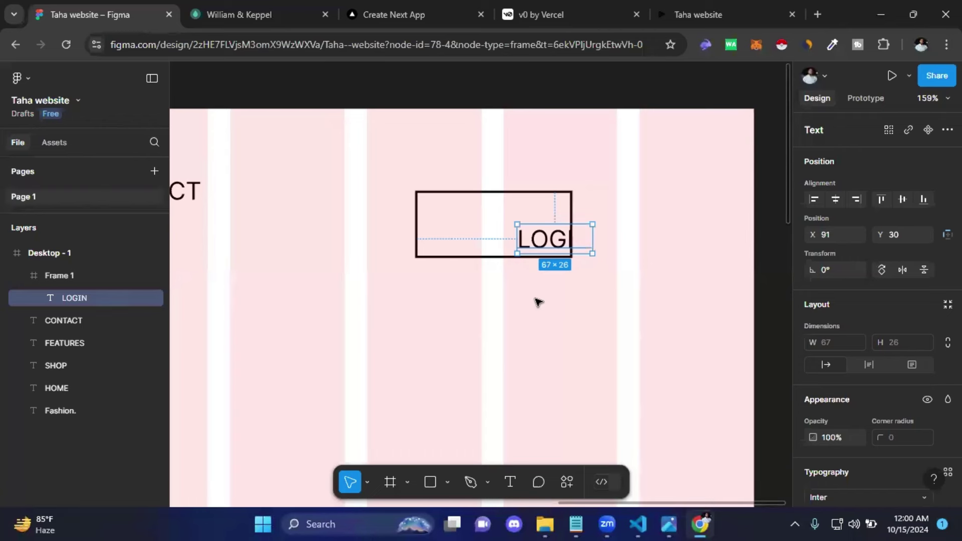
key("Escape")
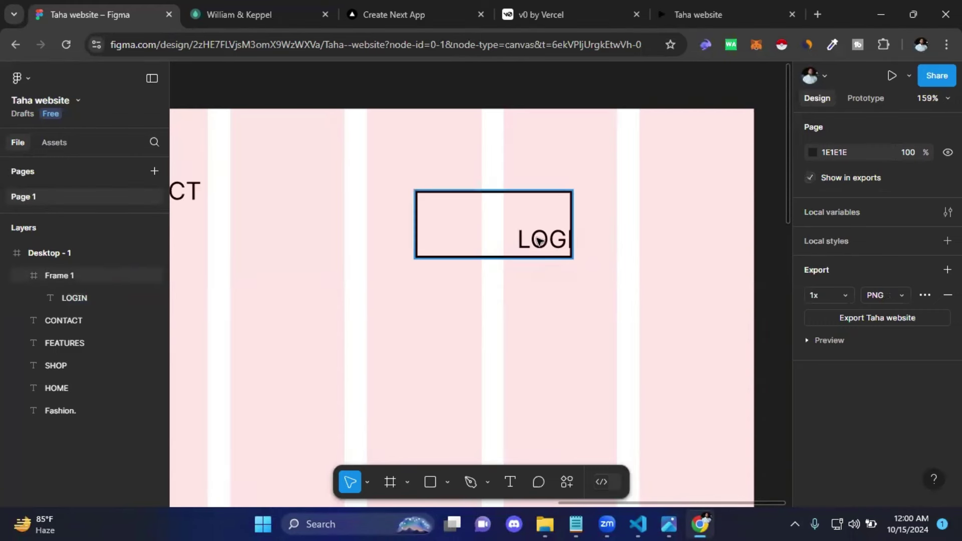
Step: Drag LOGIN to sit centred in the 140×60 Frame 1, at X 36, Y 17
mouse_move(496, 243)
left_mouse_down()
mouse_move(473, 244)
mouse_move(577, 244)
left_mouse_up()
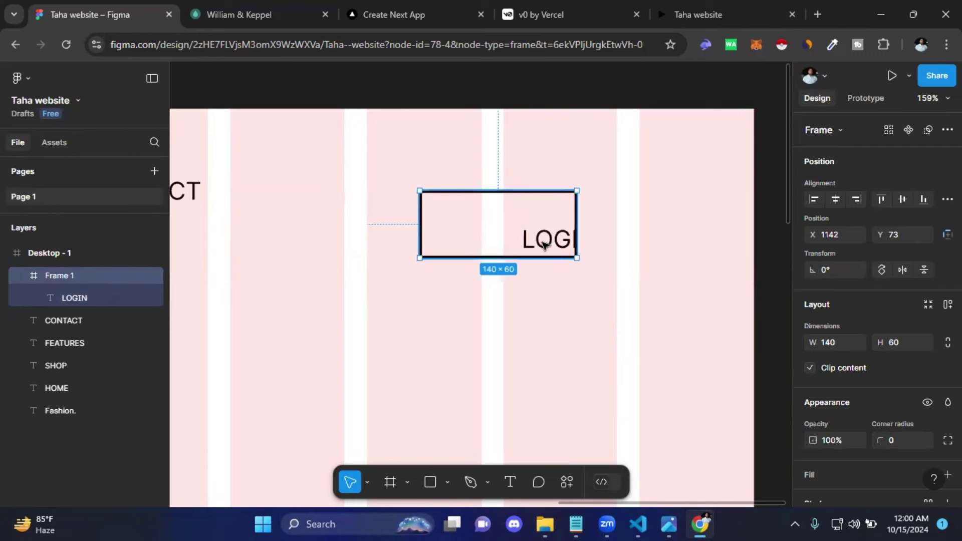
left_click(544, 244)
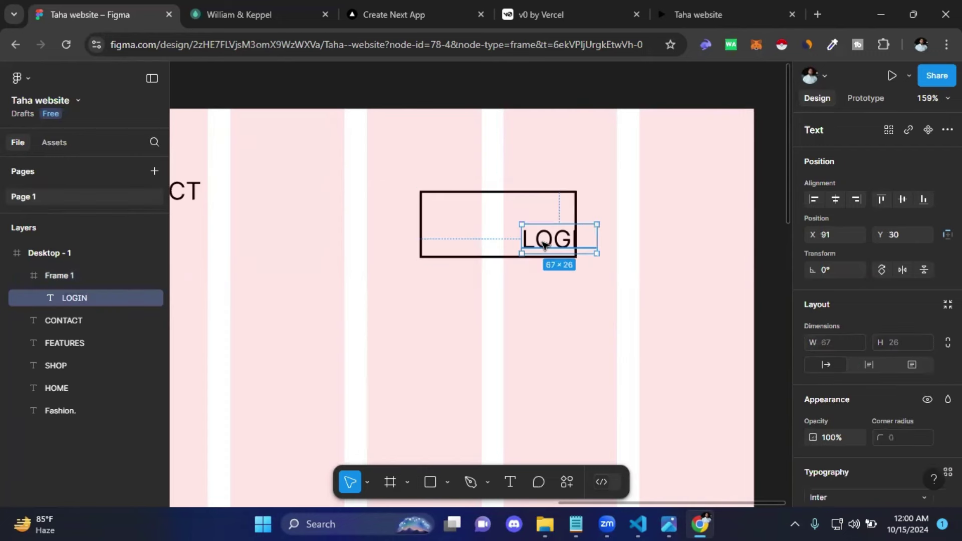
left_click_drag(545, 244, 485, 225)
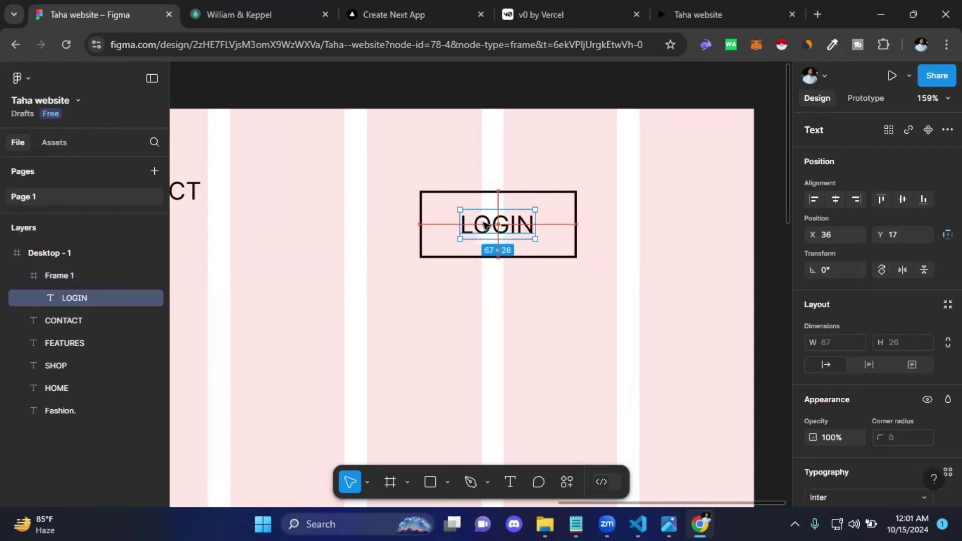
left_click_drag(484, 226, 484, 230)
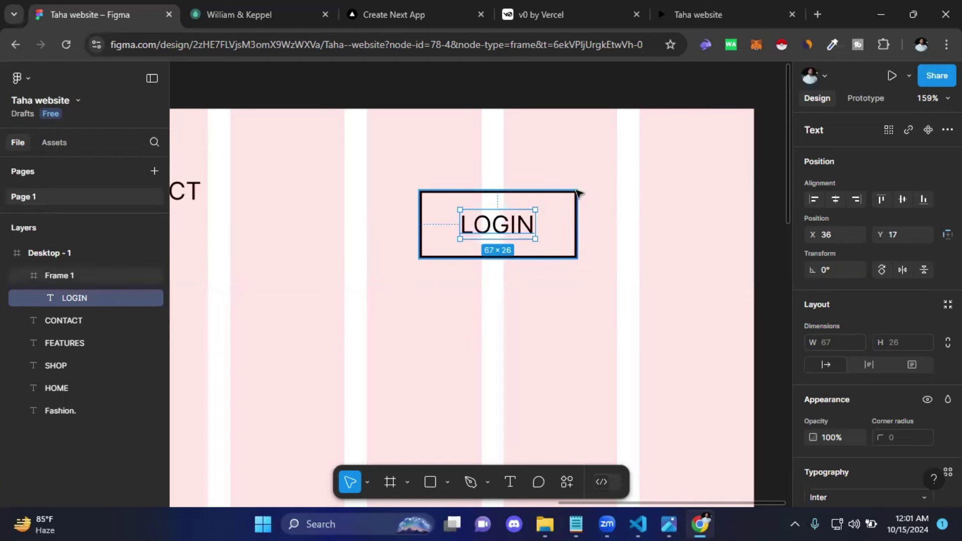
Step: Move LOGIN down-right inside Frame 1, then back to the centre
scroll(557, 230, "up", 1)
scroll(540, 232, "up", 2)
scroll(540, 232, "up", 1)
scroll(643, 269, "up", 1)
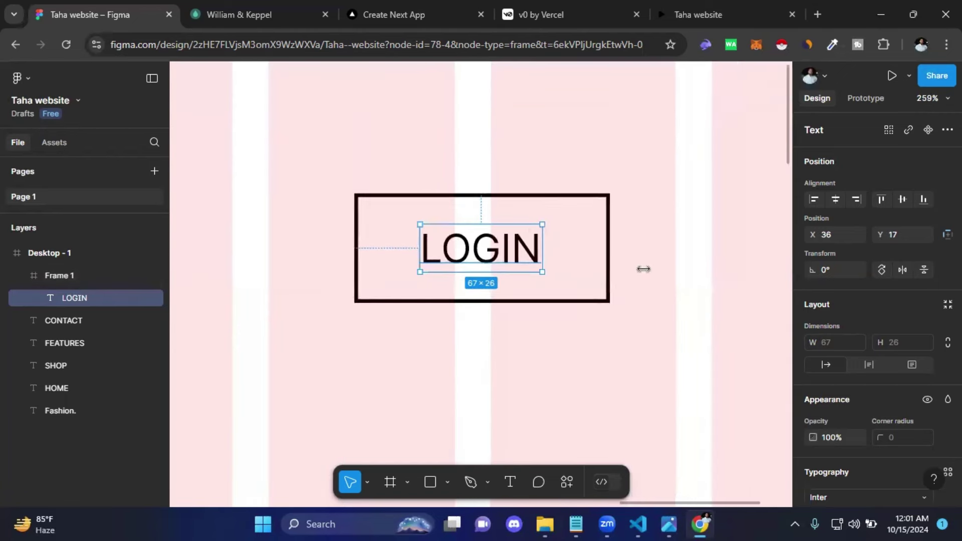
left_click(644, 307)
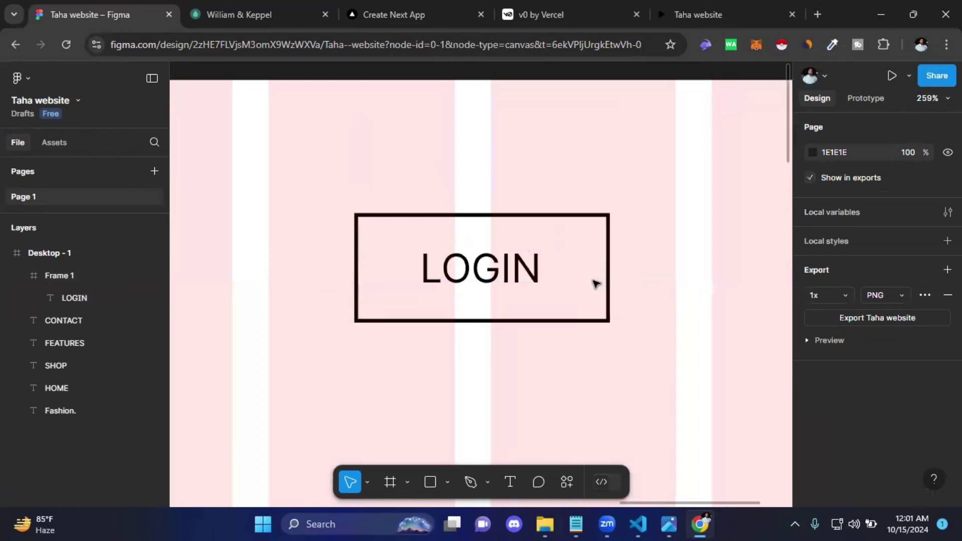
left_click(518, 272)
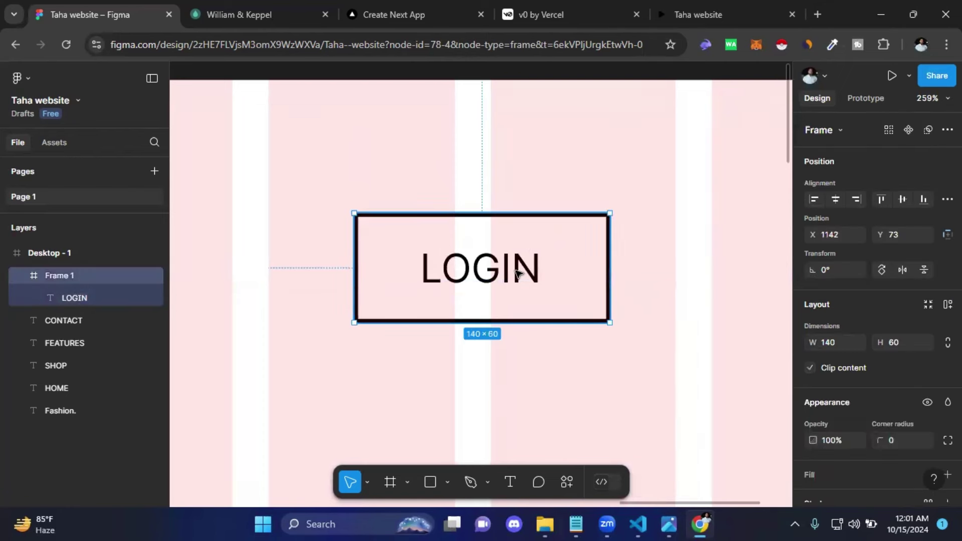
left_click(502, 270)
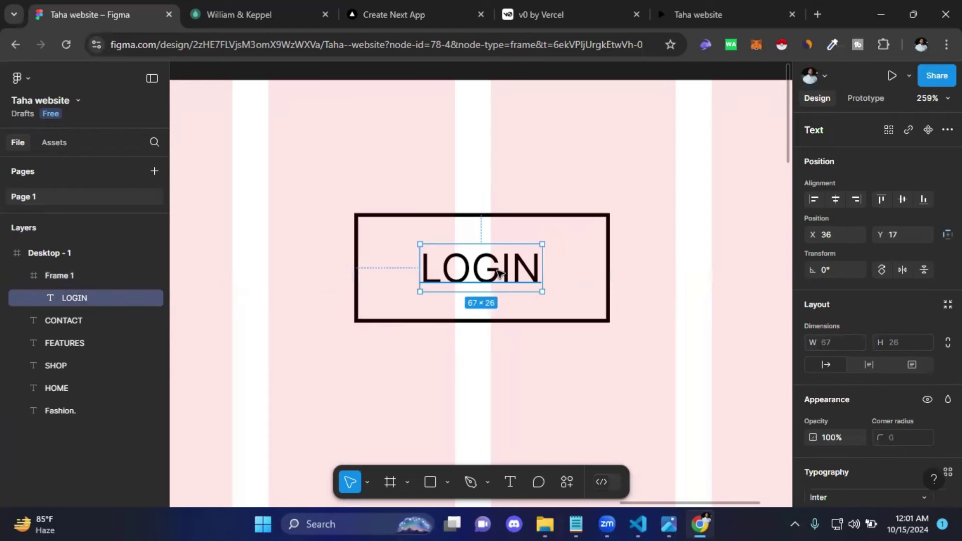
mouse_move(501, 270)
left_mouse_down()
mouse_move(587, 309)
mouse_move(590, 293)
left_mouse_up()
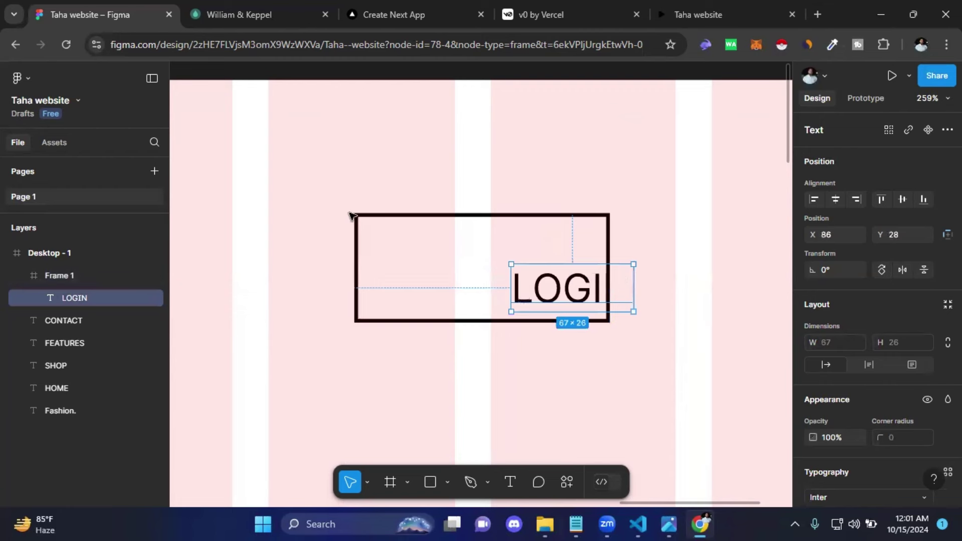
left_click(503, 337)
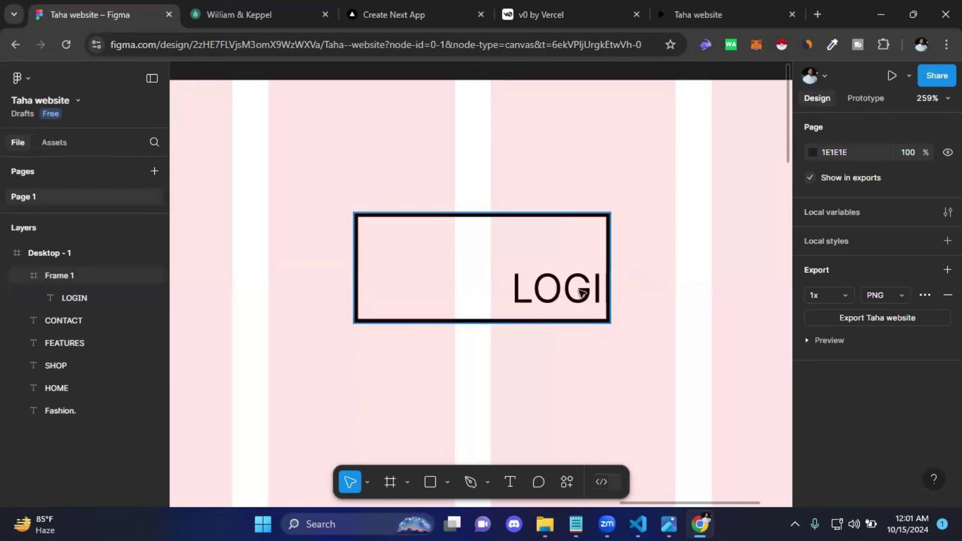
left_click(578, 292)
mouse_move(577, 295)
left_mouse_down()
mouse_move(476, 274)
mouse_move(485, 274)
left_mouse_up()
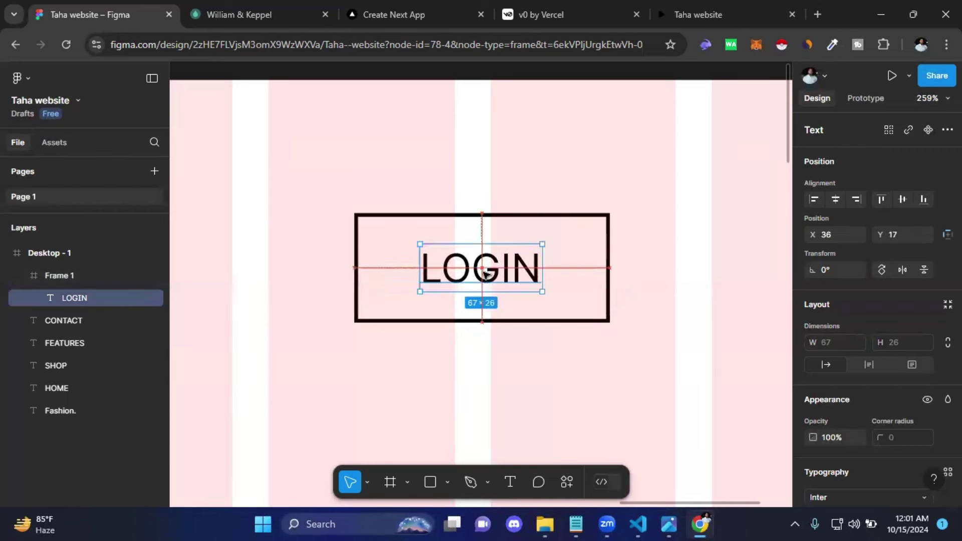
Step: Move LOGIN to the frame's lower-right corner and try centring it vertically
left_click(634, 358)
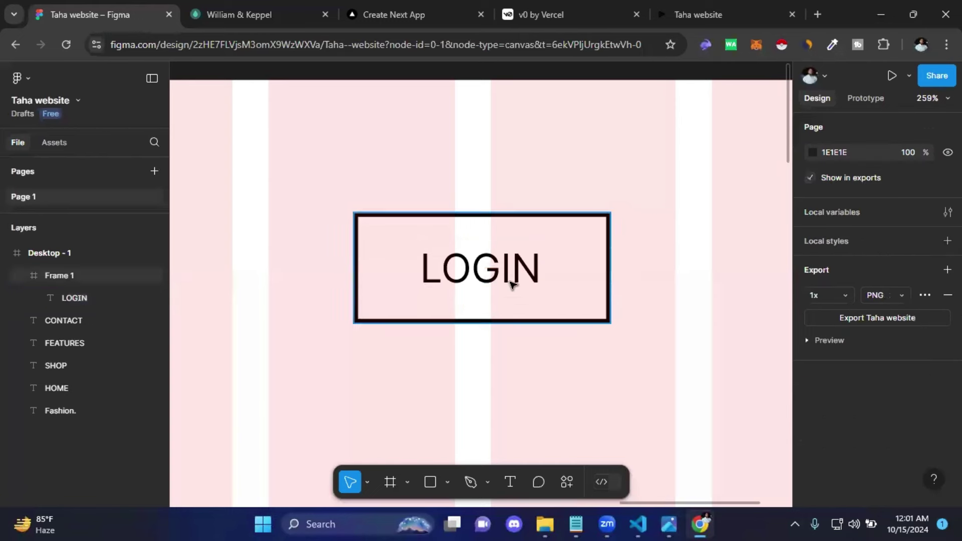
left_click(496, 273)
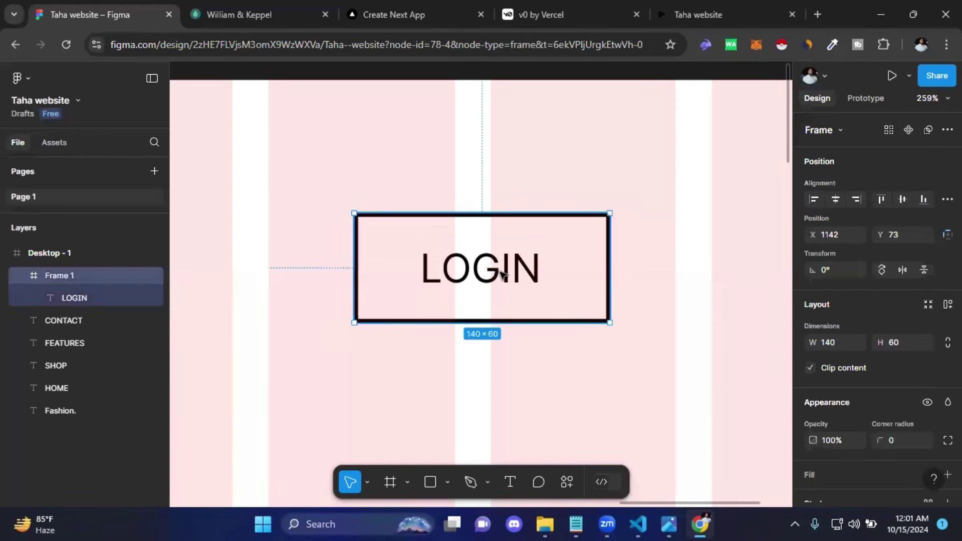
left_click(496, 273)
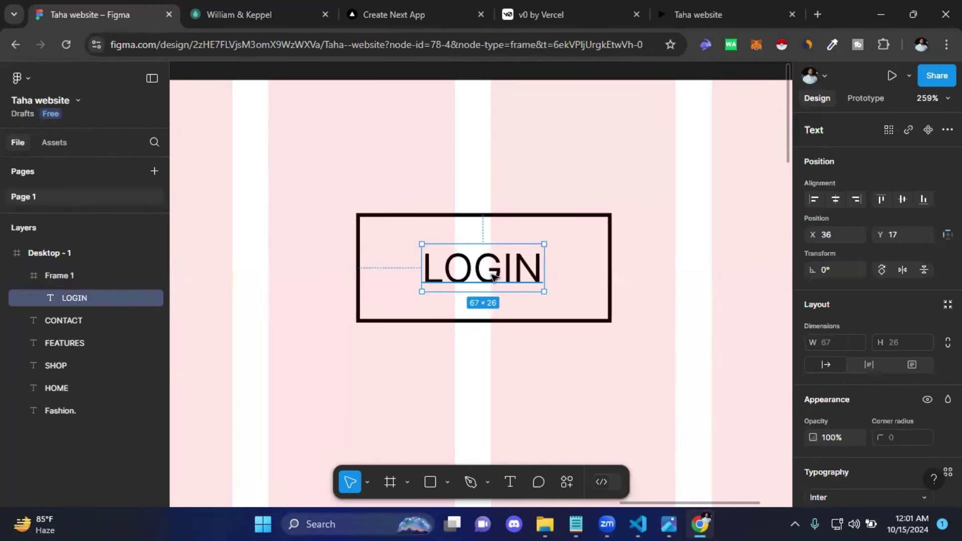
left_click_drag(497, 273, 569, 304)
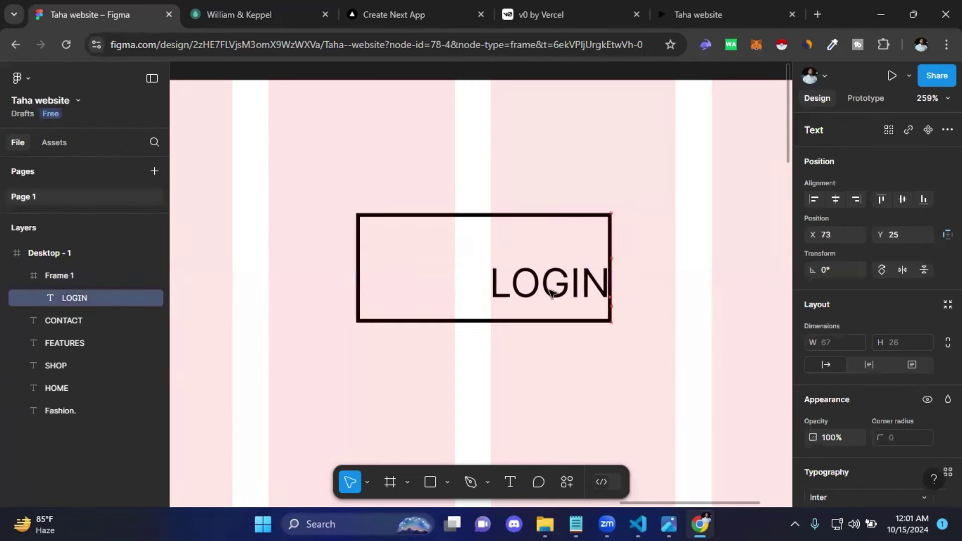
left_click(562, 366)
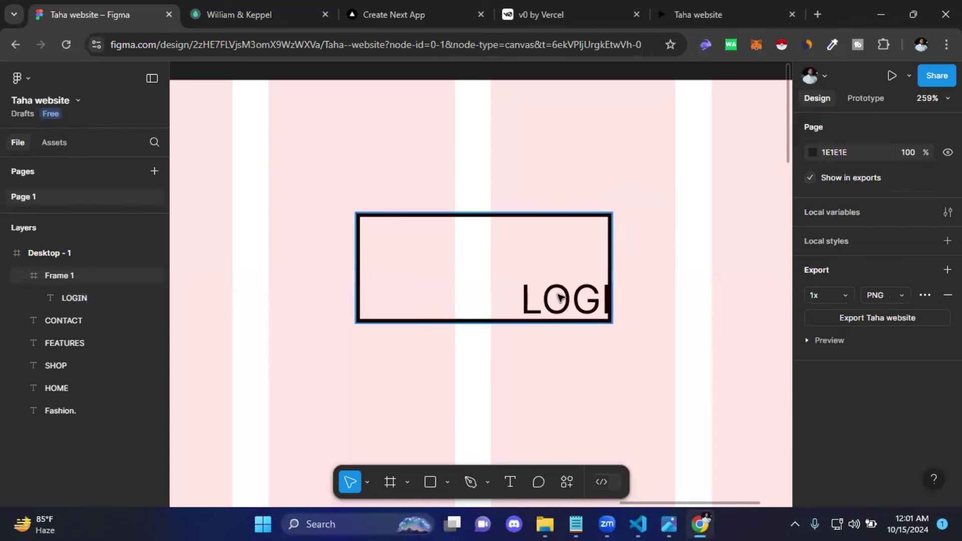
left_click(569, 297)
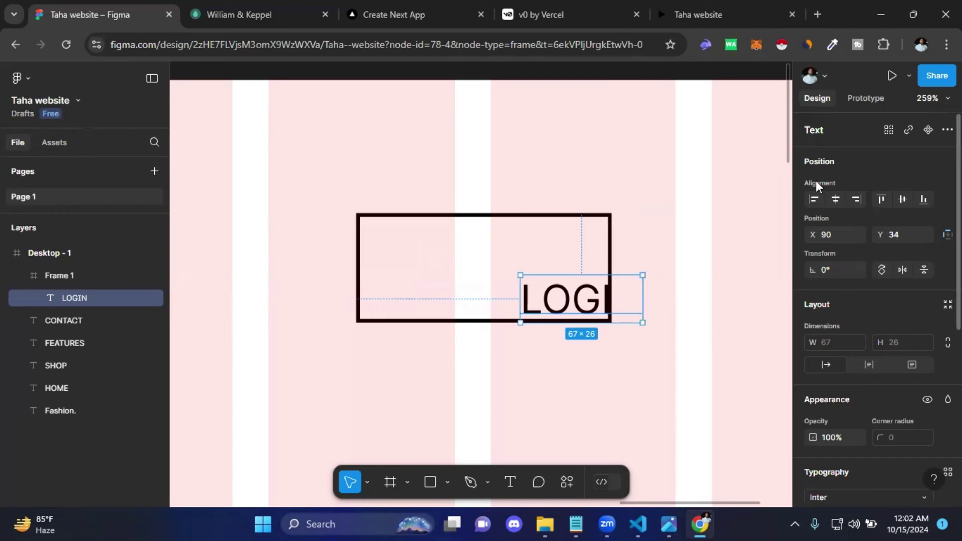
left_click(902, 200)
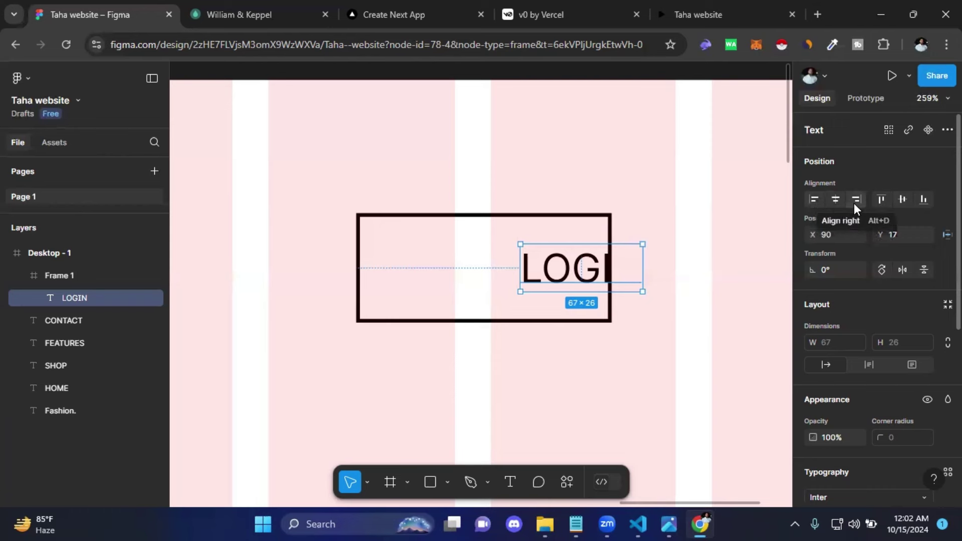
left_click(677, 277)
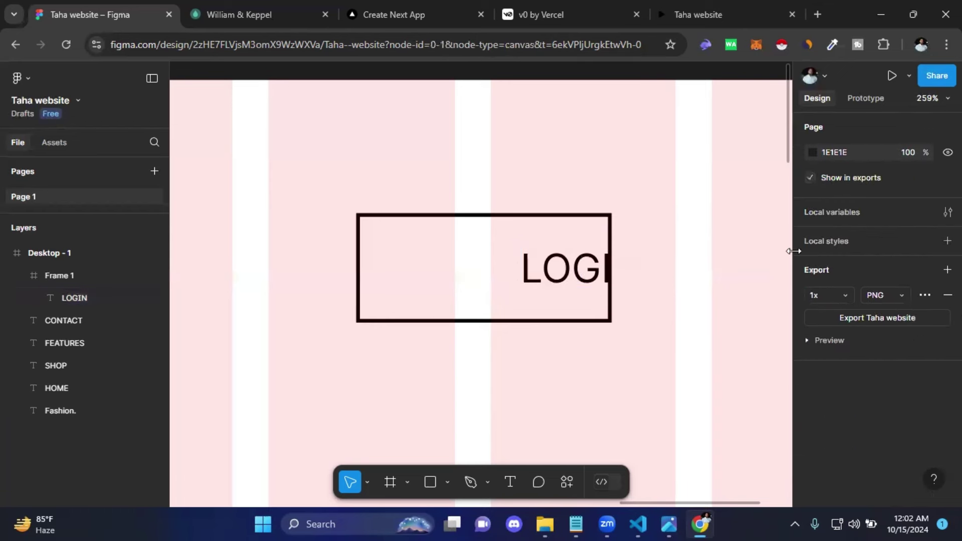
Step: Bring LOGIN fully inside the frame and centre it vertically and horizontally
double_click(570, 271)
left_click_drag(570, 271, 560, 297)
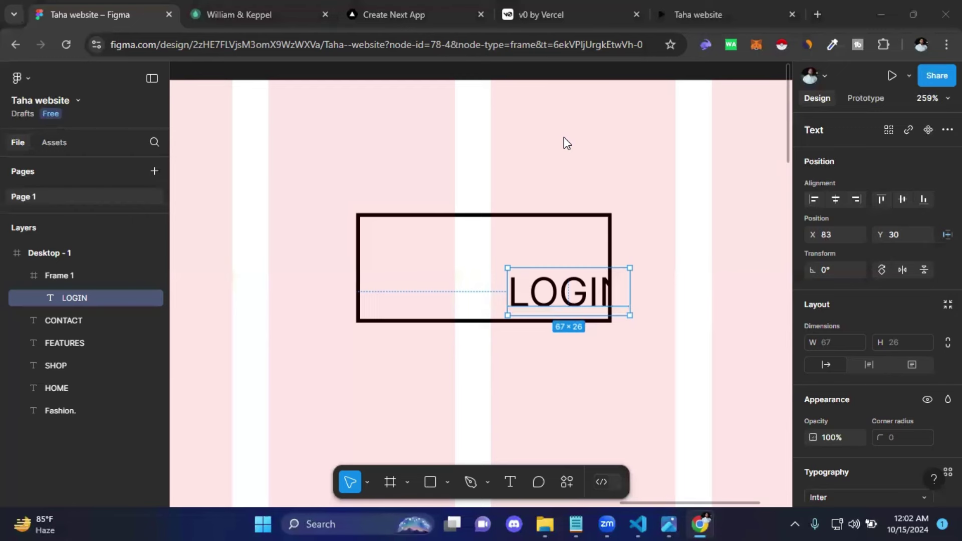
left_click(562, 317)
left_click(560, 299)
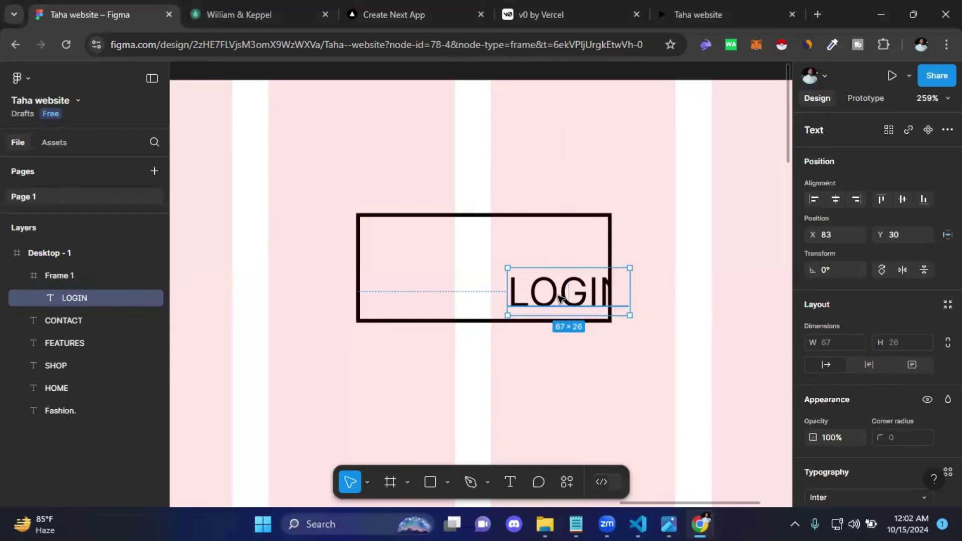
mouse_move(571, 293)
left_mouse_down()
mouse_move(554, 287)
mouse_move(585, 289)
left_mouse_up()
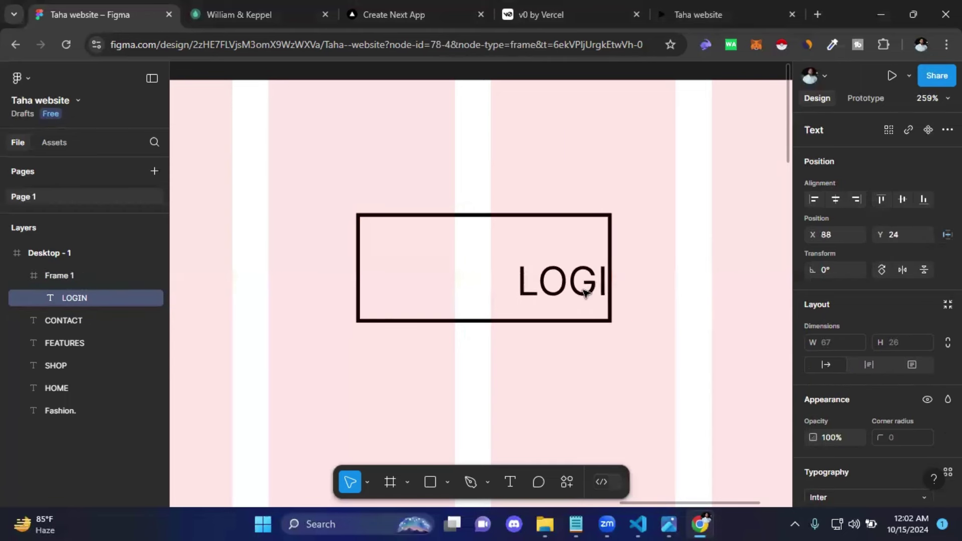
left_click(904, 199)
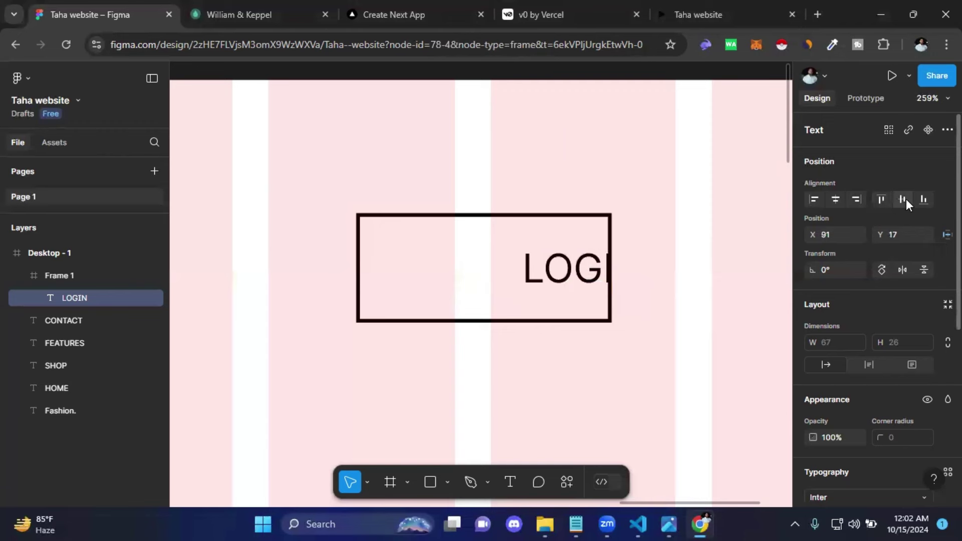
left_click(834, 200)
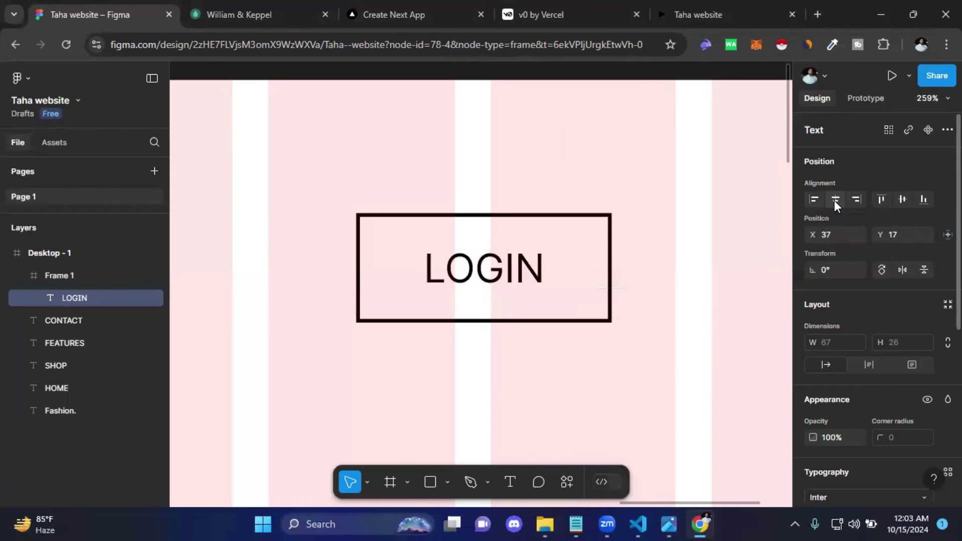
left_click(666, 282)
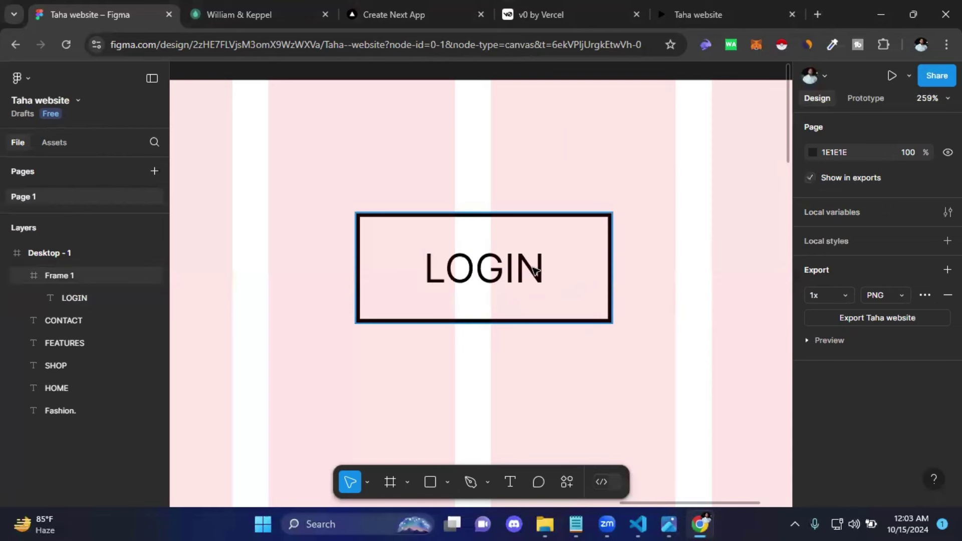
Step: Drag LOGIN back to the lower right at X 91, Y 30 and select Frame 1
double_click(494, 271)
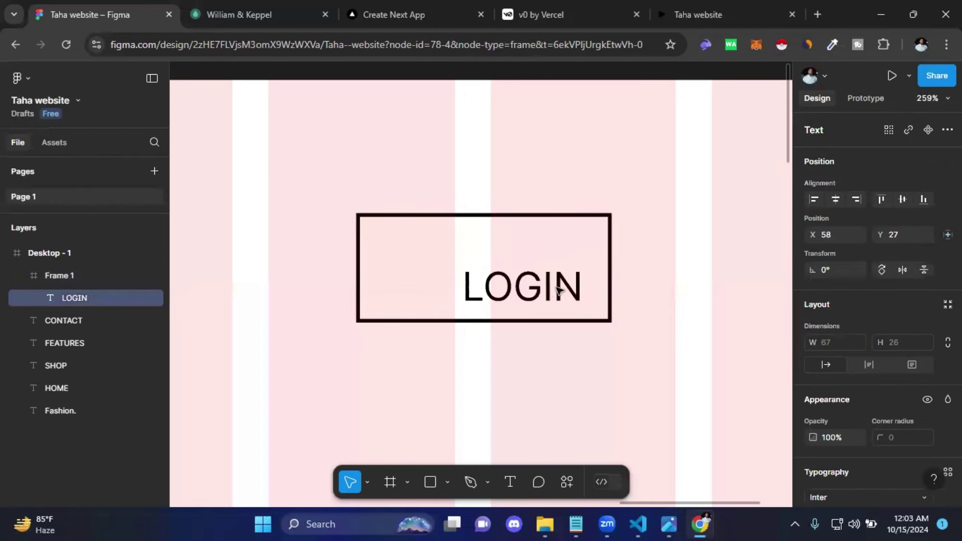
mouse_move(494, 271)
left_mouse_down()
mouse_move(585, 305)
mouse_move(581, 293)
left_mouse_up()
left_click(666, 346)
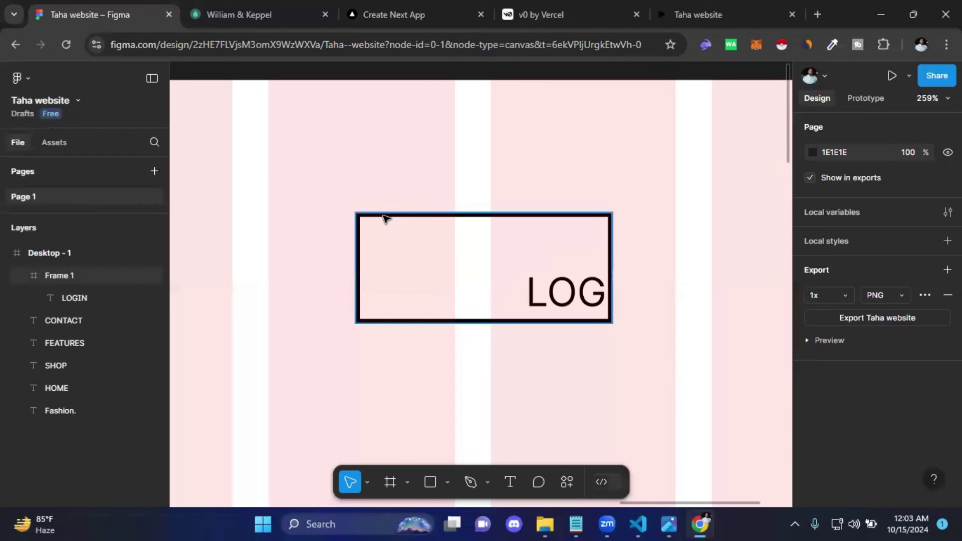
left_click(384, 218)
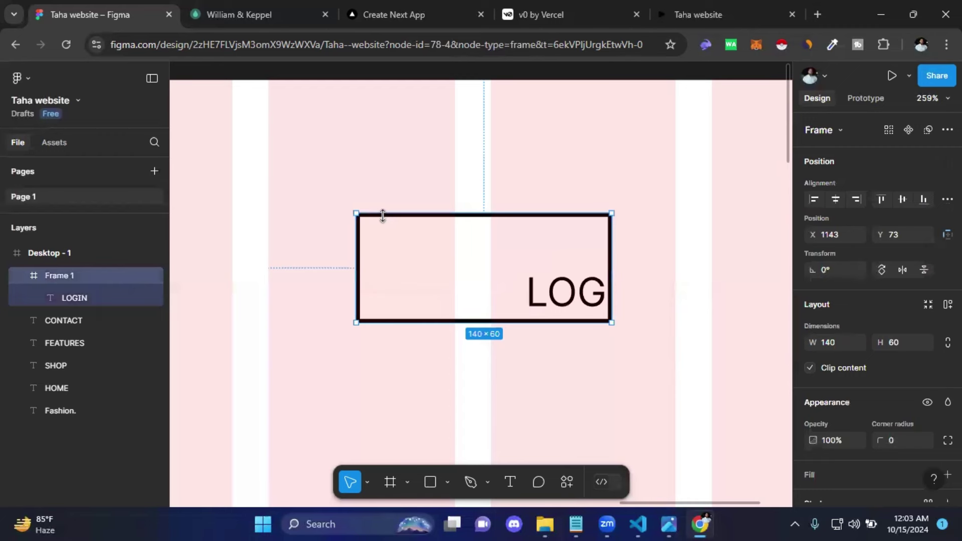
Step: Apply auto layout to Frame 1 so it hugs LOGIN at 67×34
scroll(916, 282, "down", 3)
scroll(852, 261, "down", 1)
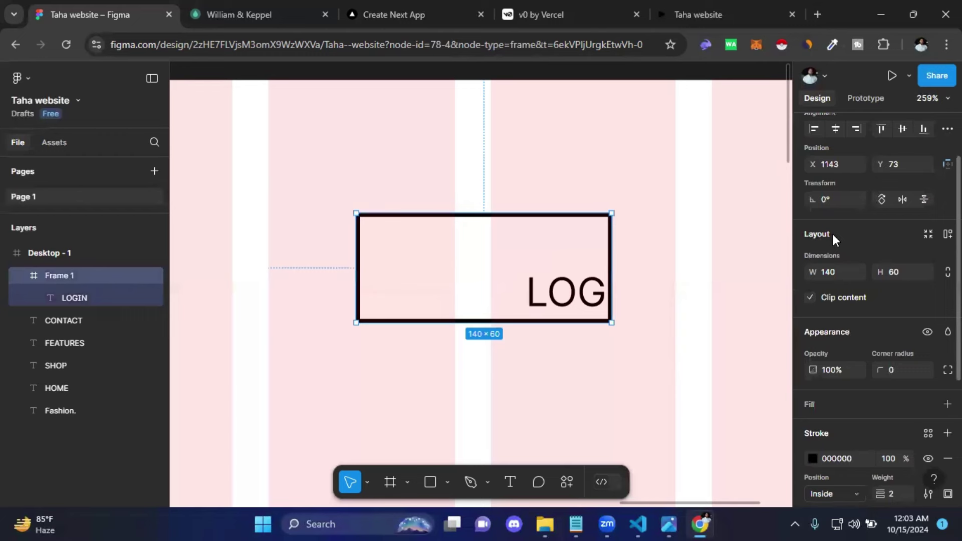
scroll(816, 233, "up", 1)
scroll(822, 234, "up", 3)
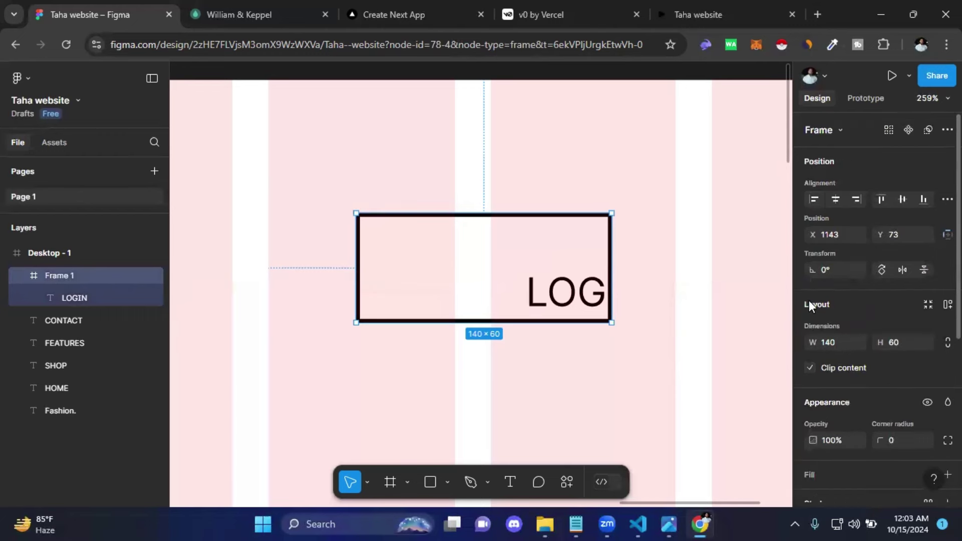
scroll(828, 303, "down", 3)
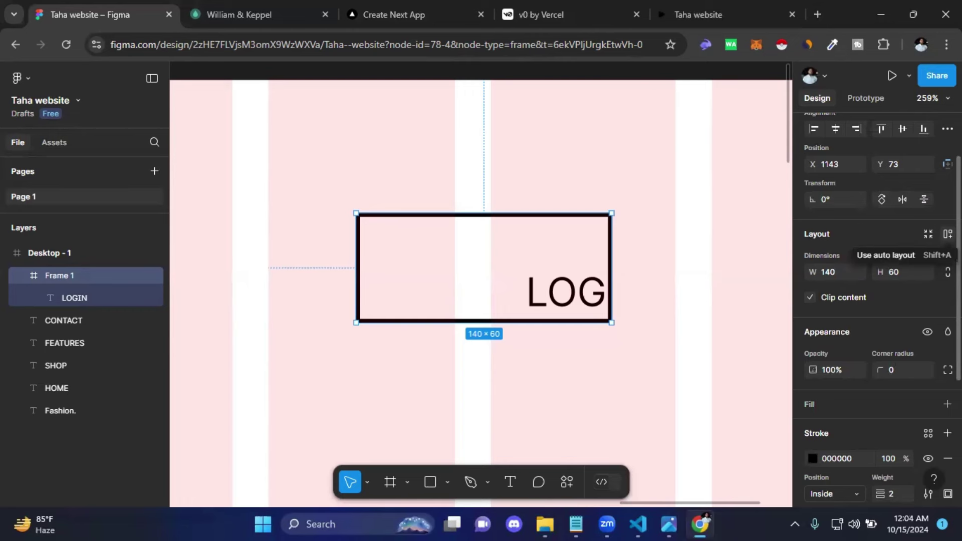
left_click(947, 234)
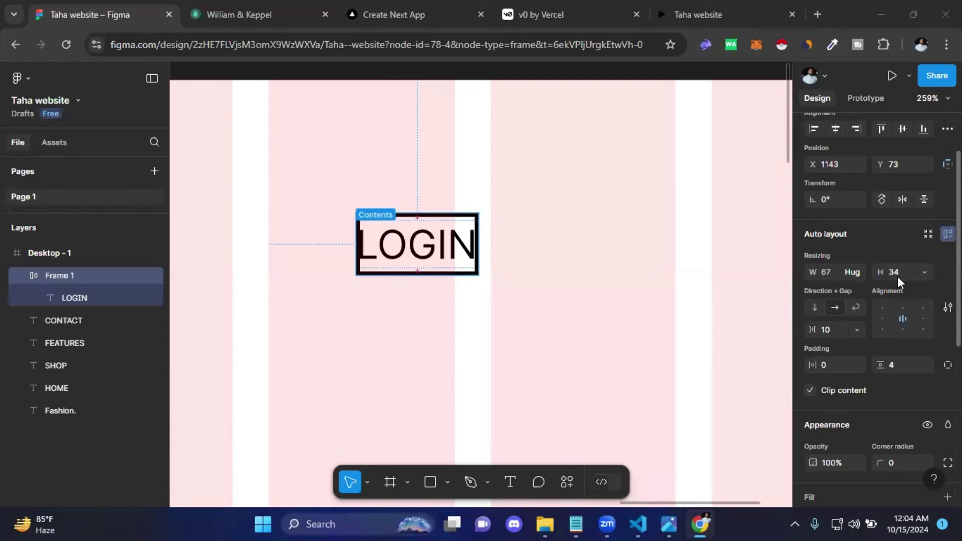
Step: Give the auto-layout frame a fixed width of 140 and height of 60
left_click(828, 273)
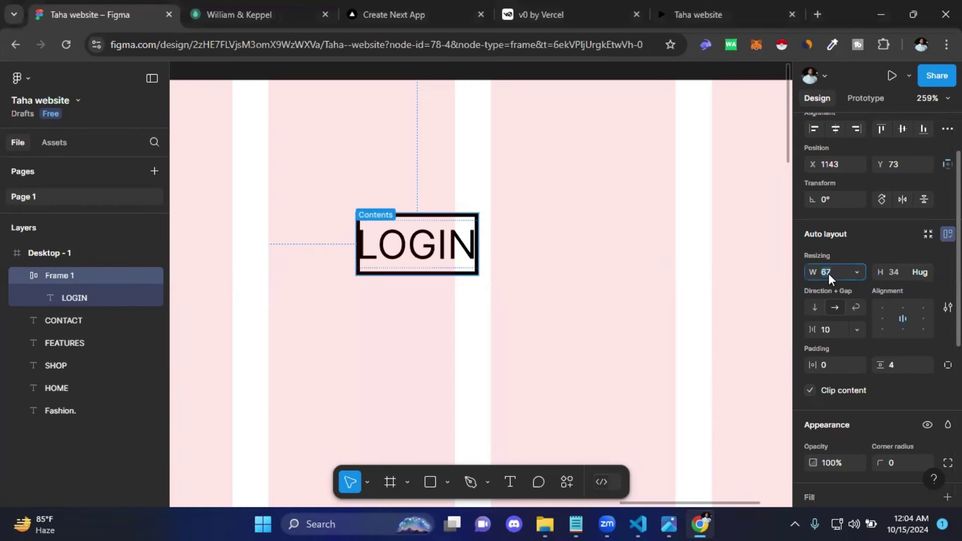
type("140")
key("Return")
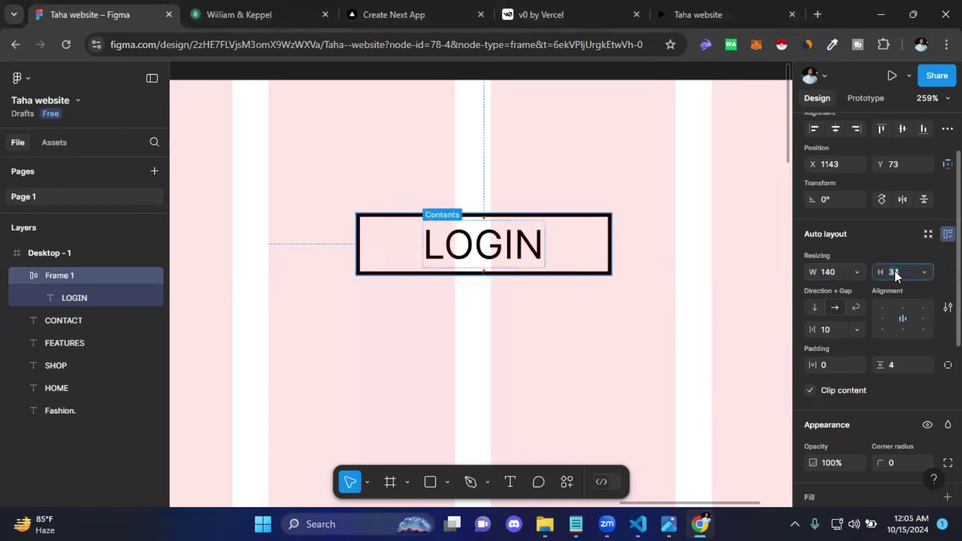
type("60")
key("Return")
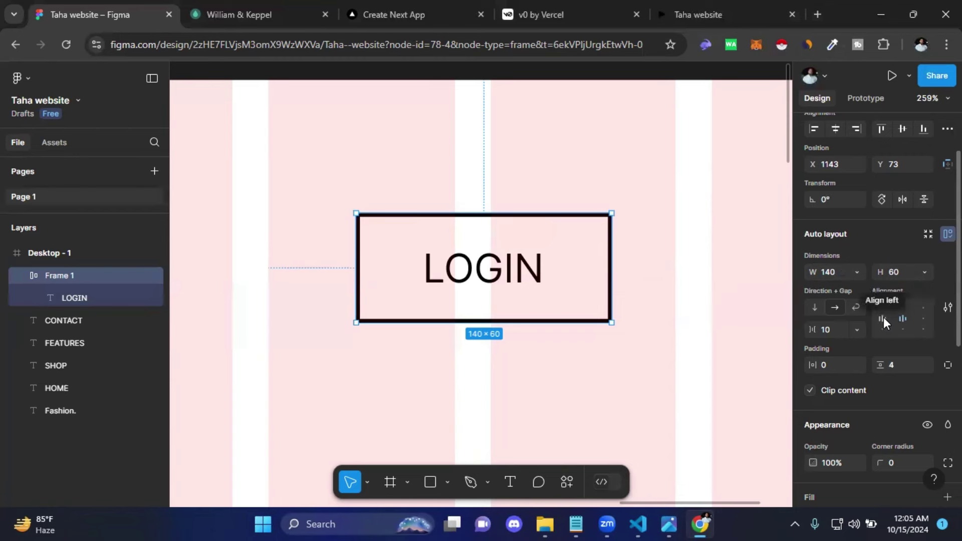
Step: Try left alignments for LOGIN and enlarge its frame to 175×106
left_click(882, 319)
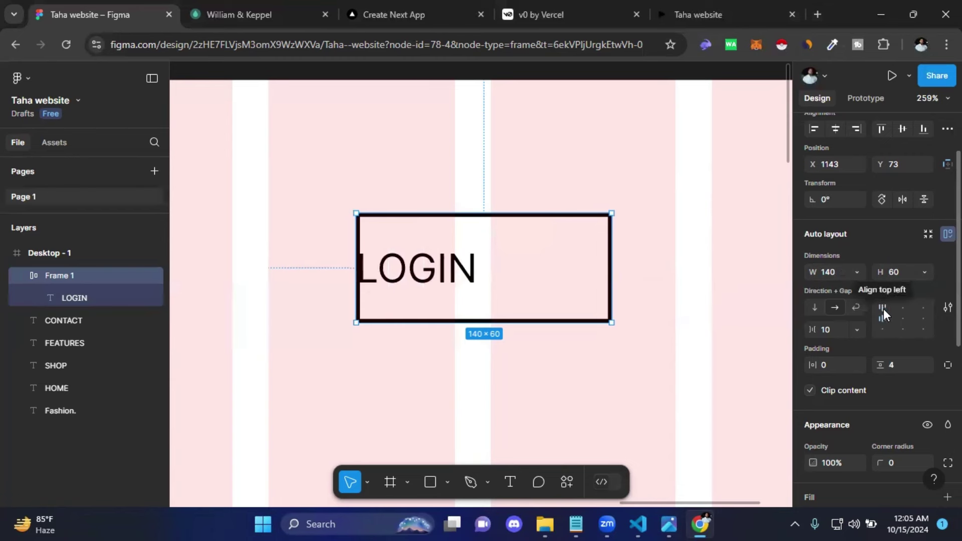
left_click(883, 309)
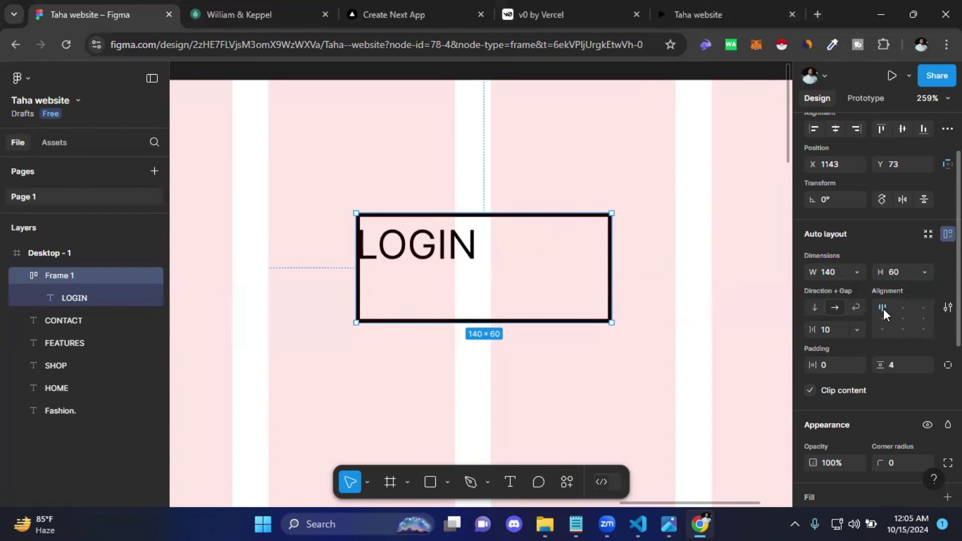
left_click_drag(535, 331, 536, 404)
left_click_drag(612, 314, 674, 312)
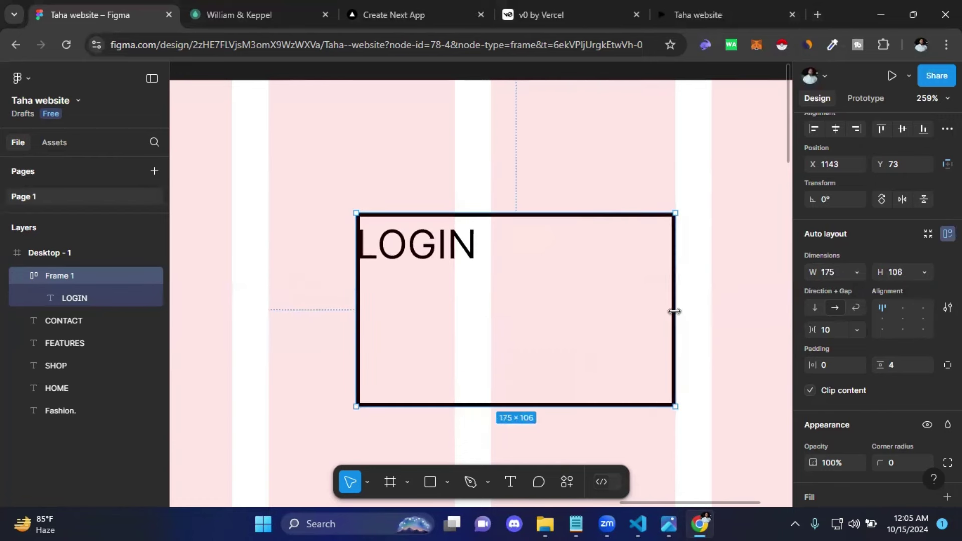
Step: Cycle LOGIN through the alignment grid cells and settle on centre alignment
left_click(883, 318)
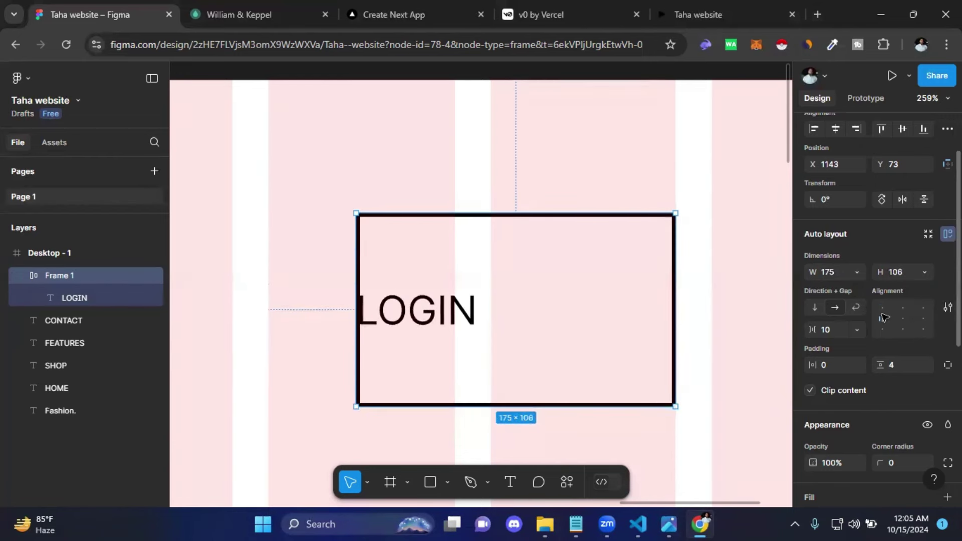
left_click(883, 330)
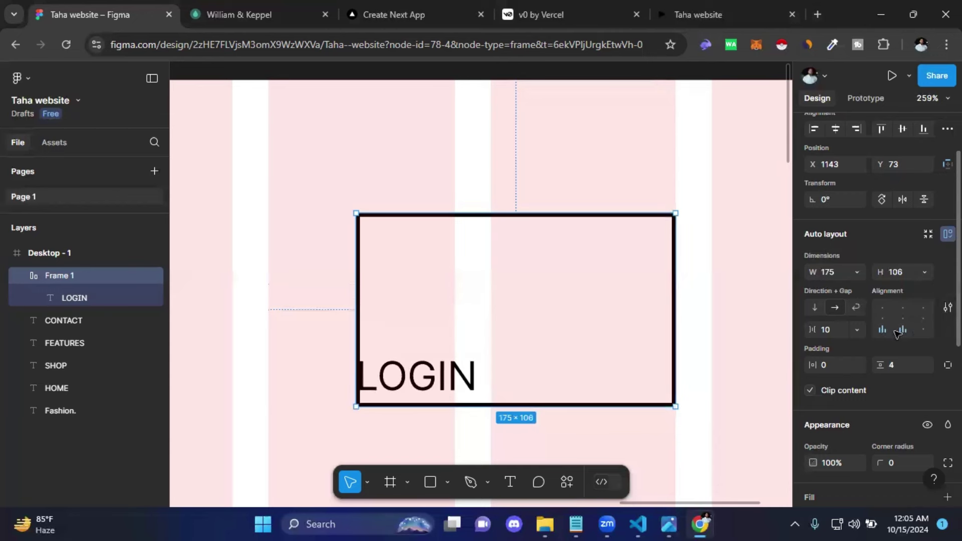
left_click(897, 330)
left_click(923, 329)
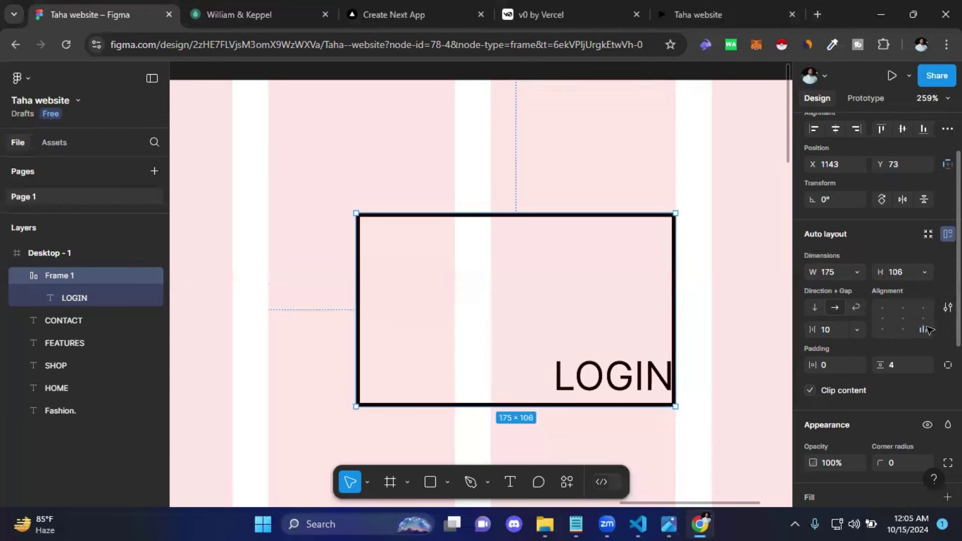
left_click(923, 319)
left_click(923, 307)
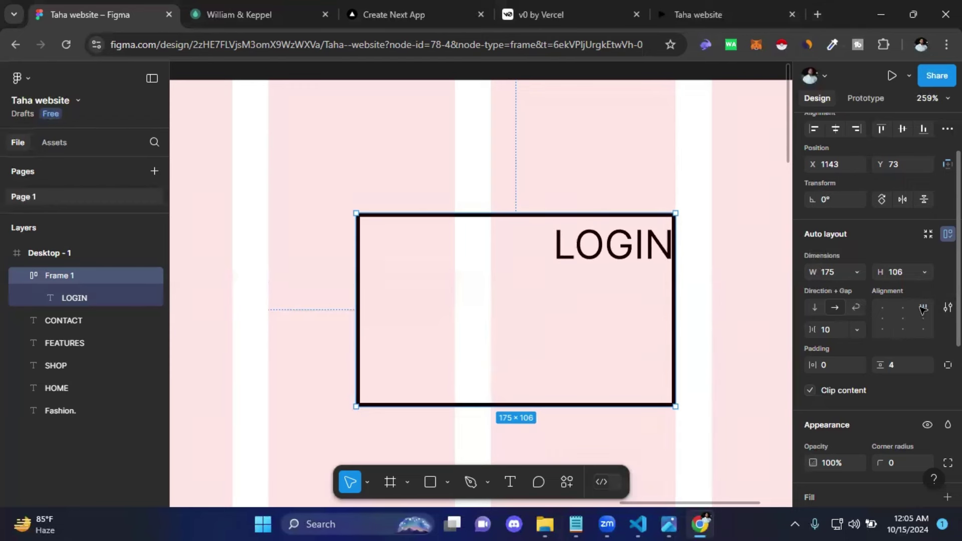
left_click(903, 308)
left_click(902, 319)
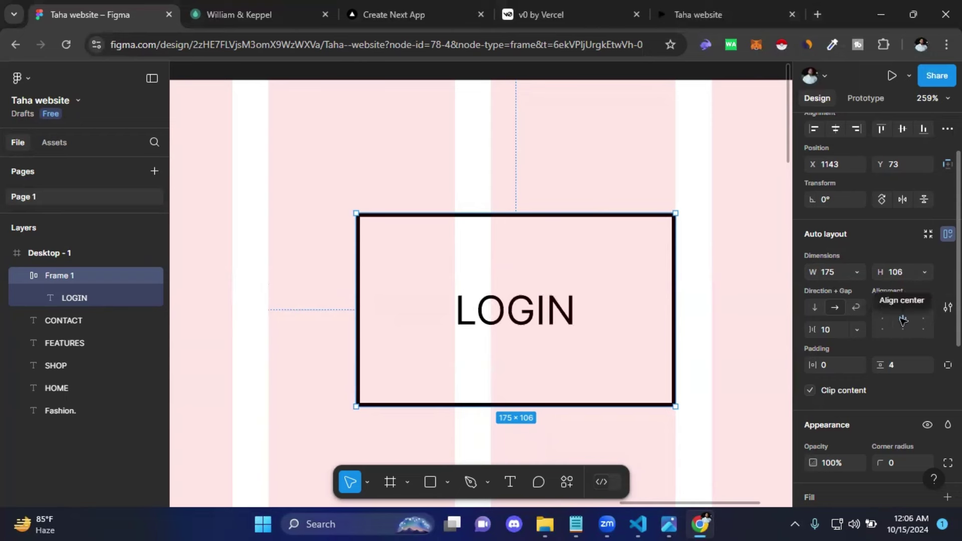
left_click(903, 319)
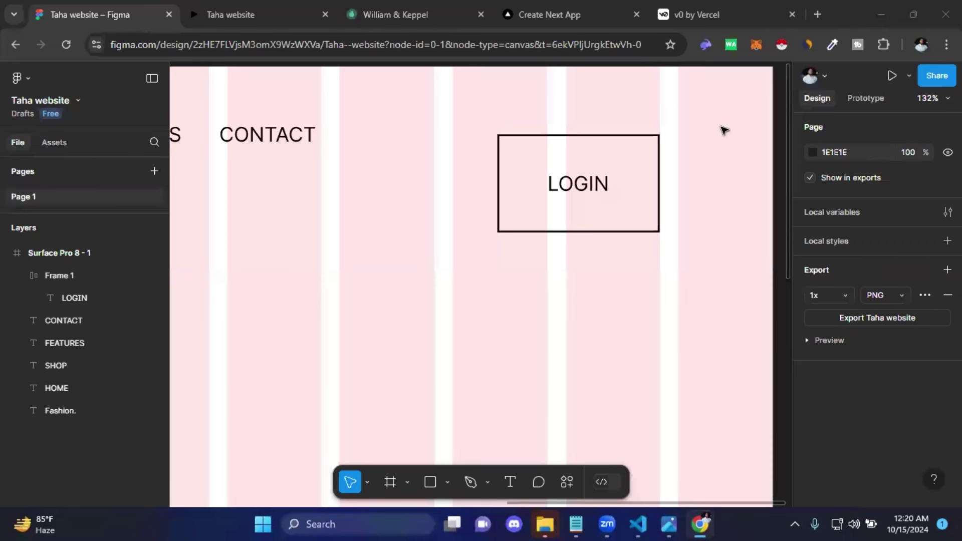
Step: Resize the LOGIN frame to fit, shrinking it back to 67×34
scroll(724, 130, "right", 2)
left_click(563, 145)
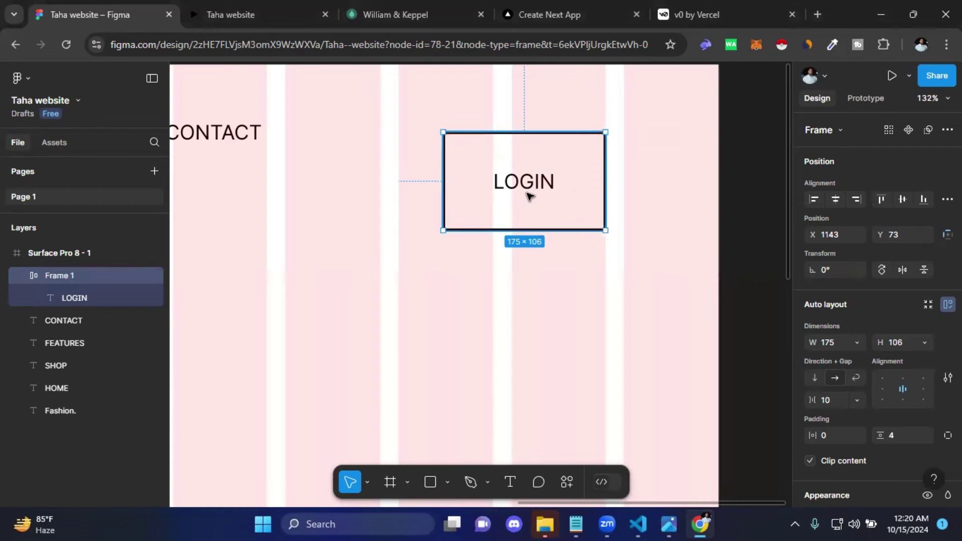
mouse_move(524, 133)
left_click(446, 123)
left_click(467, 136)
left_click(928, 304)
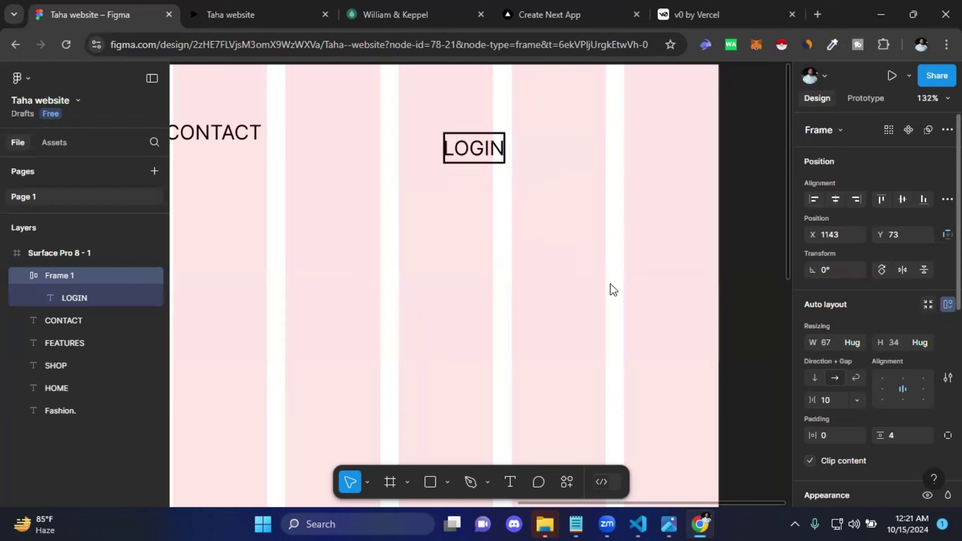
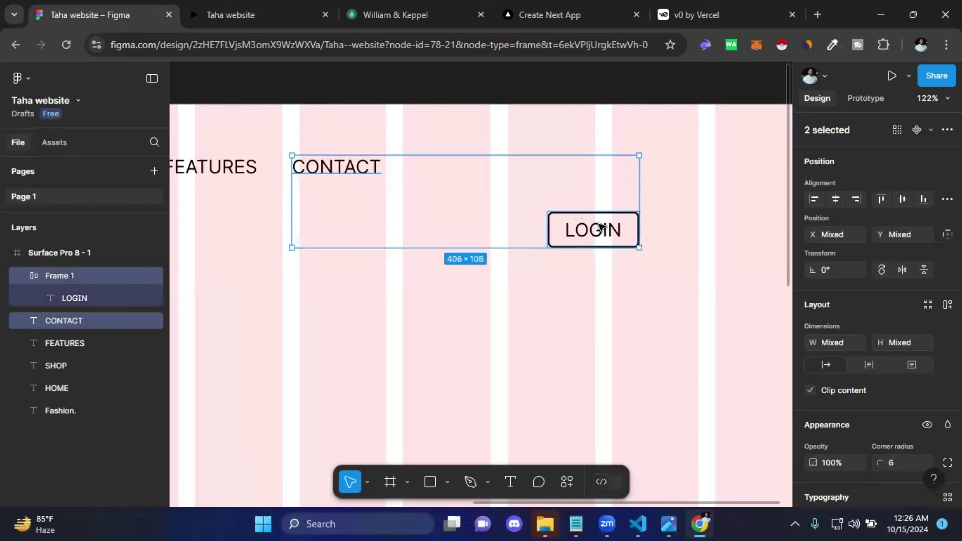
Step: Try vertically centring CONTACT with the LOGIN button, then undo the alignment
left_click(903, 199)
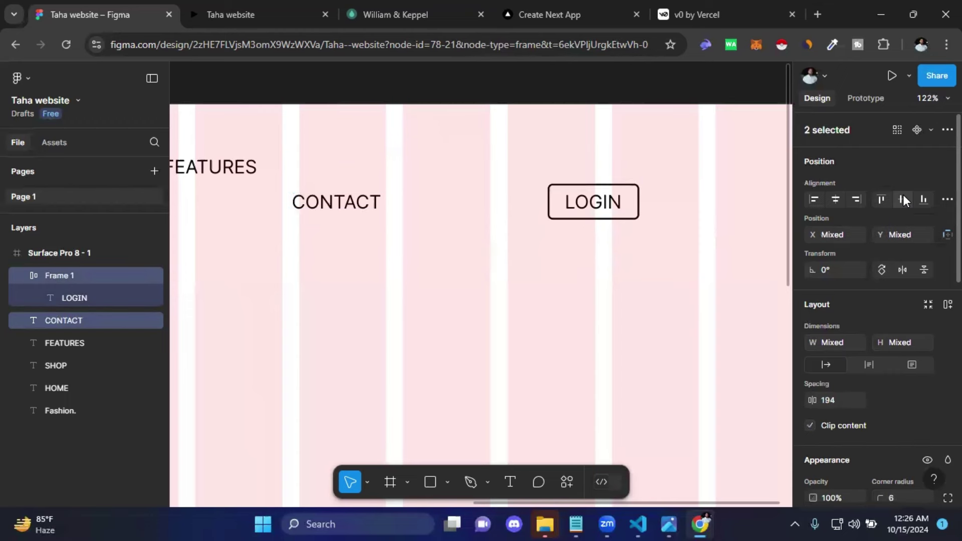
left_click(490, 261)
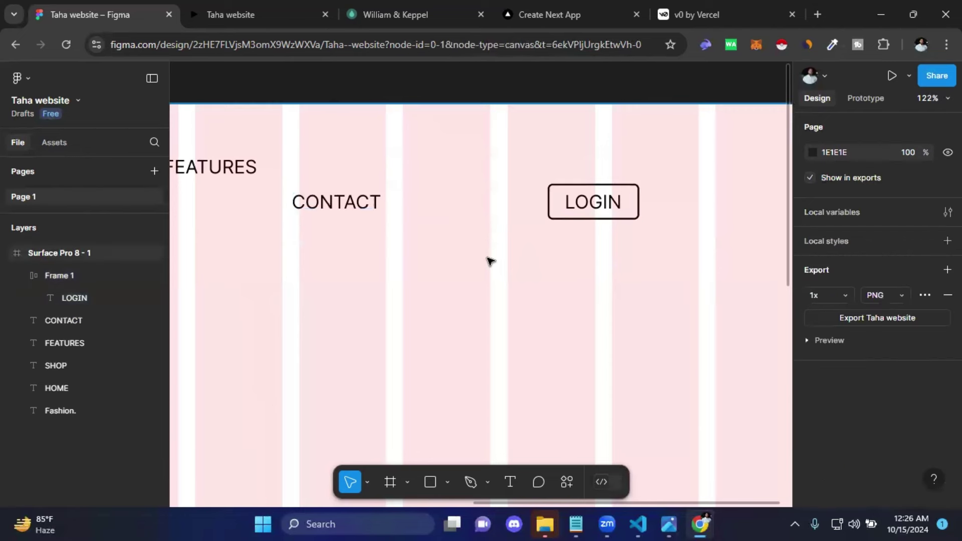
key("ctrl+z")
key("ctrl+z")
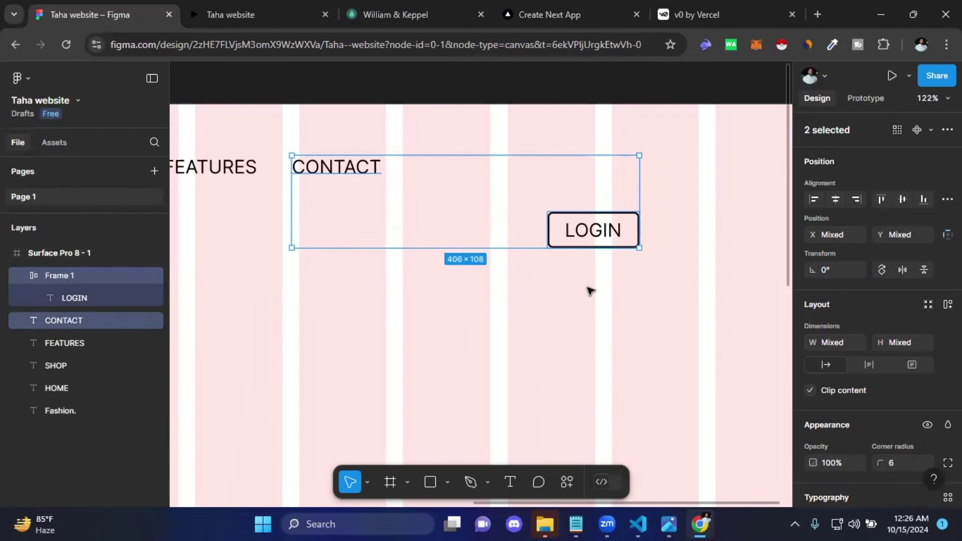
left_click(589, 288)
left_click(329, 167, "shift")
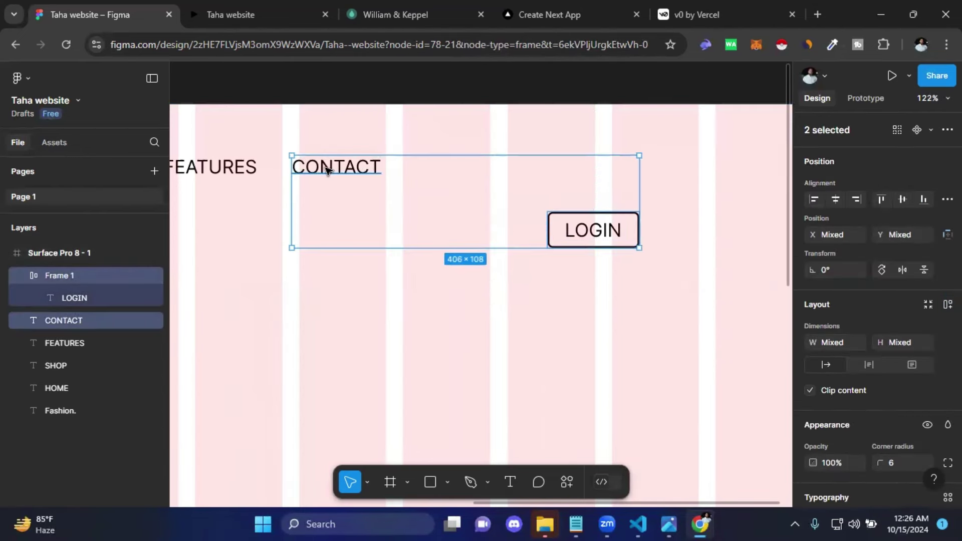
left_click(902, 199)
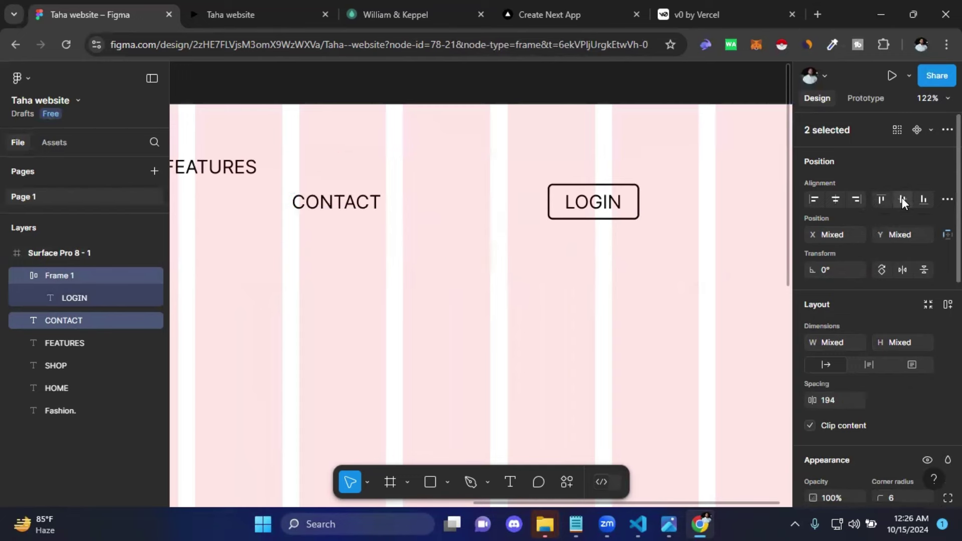
left_click(519, 273)
key("ctrl+z")
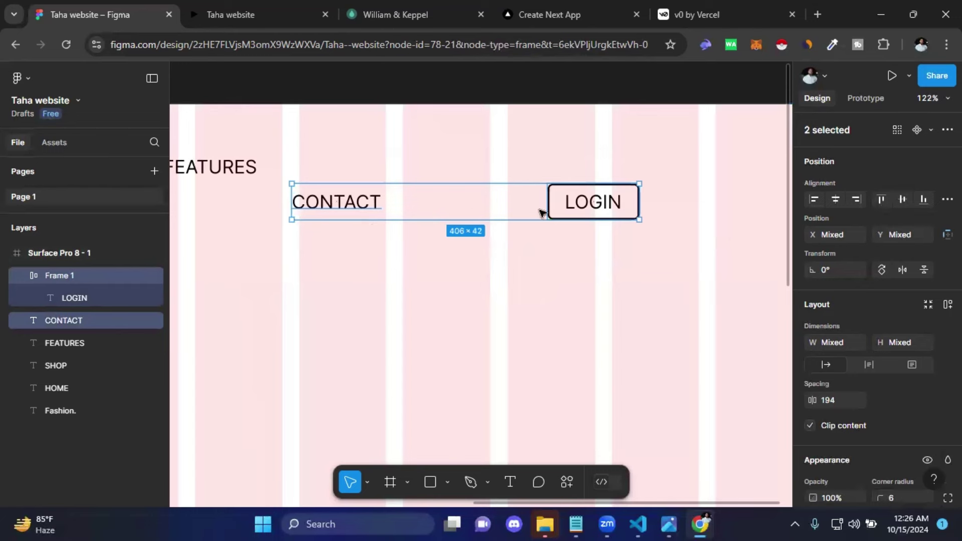
Step: Undo the alignment again and drag LOGIN up onto the nav row, toward the header's right
scroll(607, 236, "down", 3)
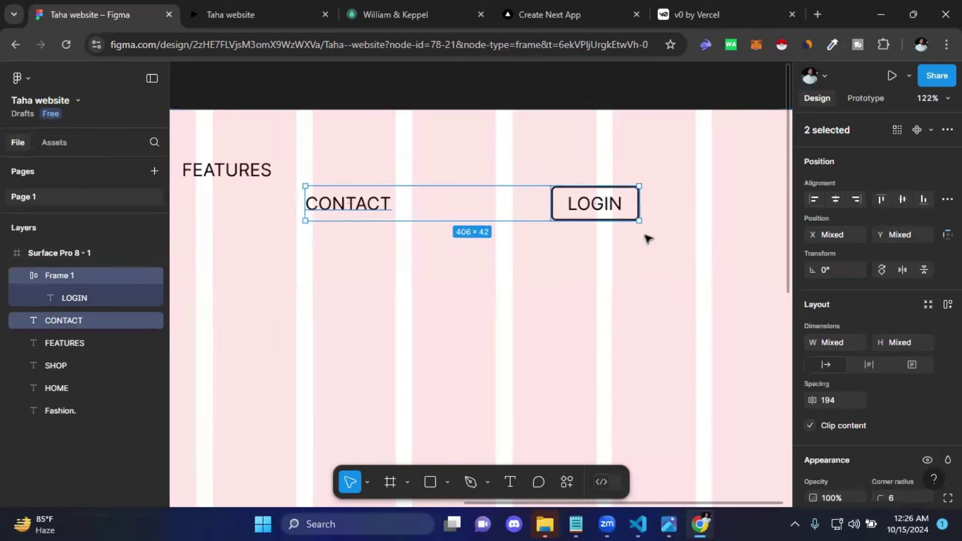
scroll(596, 236, "down", 3)
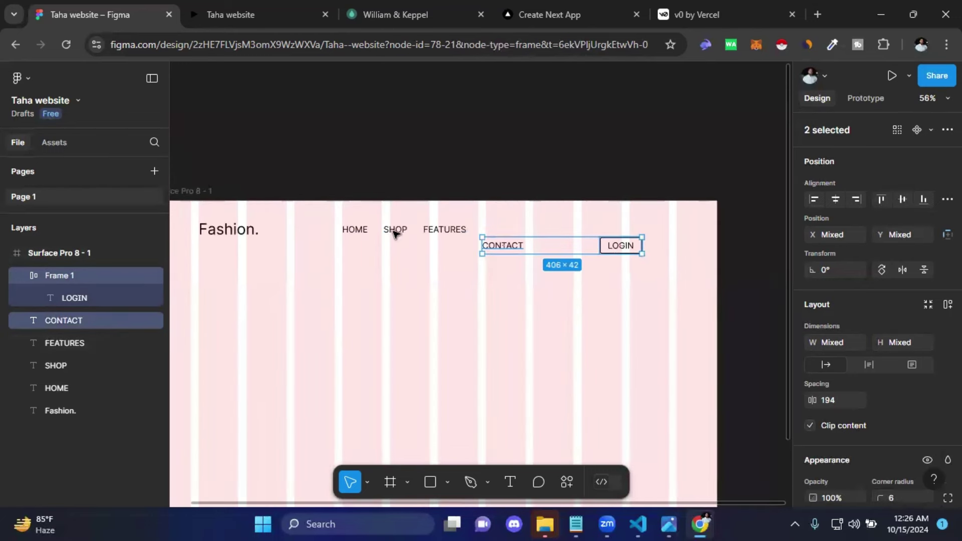
scroll(558, 243, "up", 2)
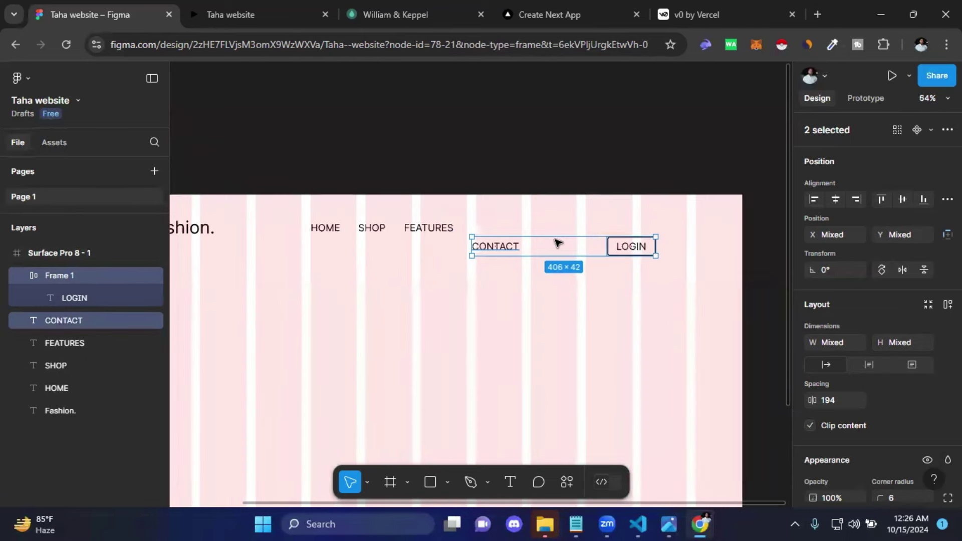
scroll(557, 243, "up", 2)
left_click(634, 323)
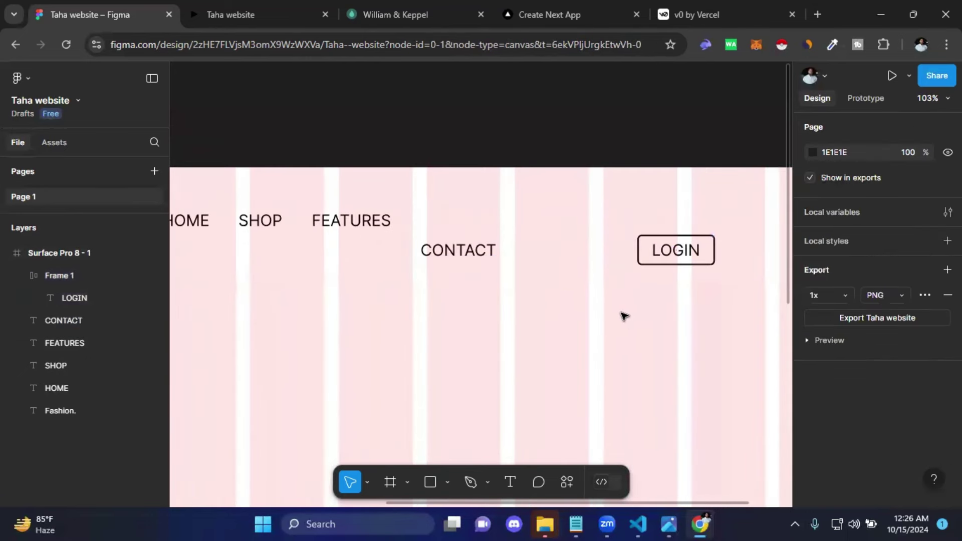
key("ctrl+z")
key("ctrl+z")
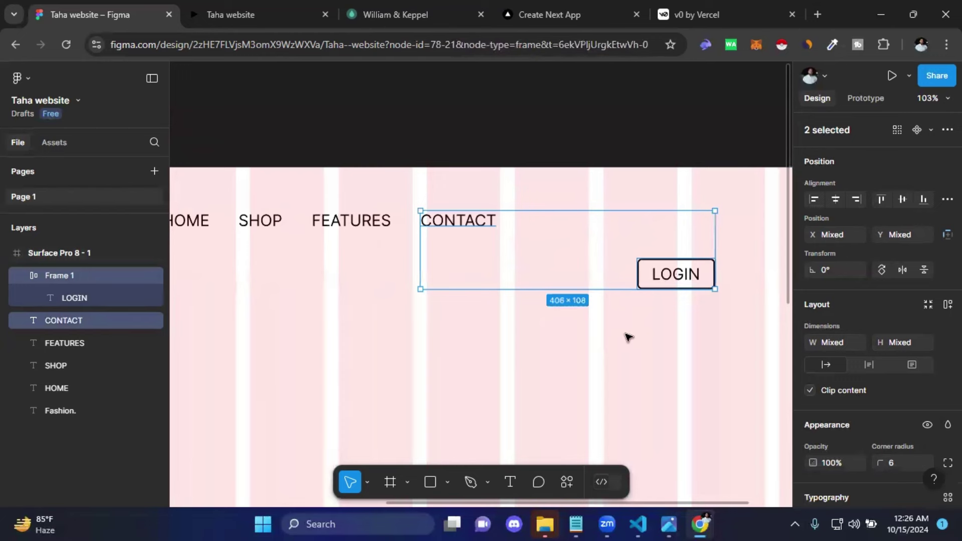
left_click(642, 329)
left_click_drag(675, 277, 664, 217)
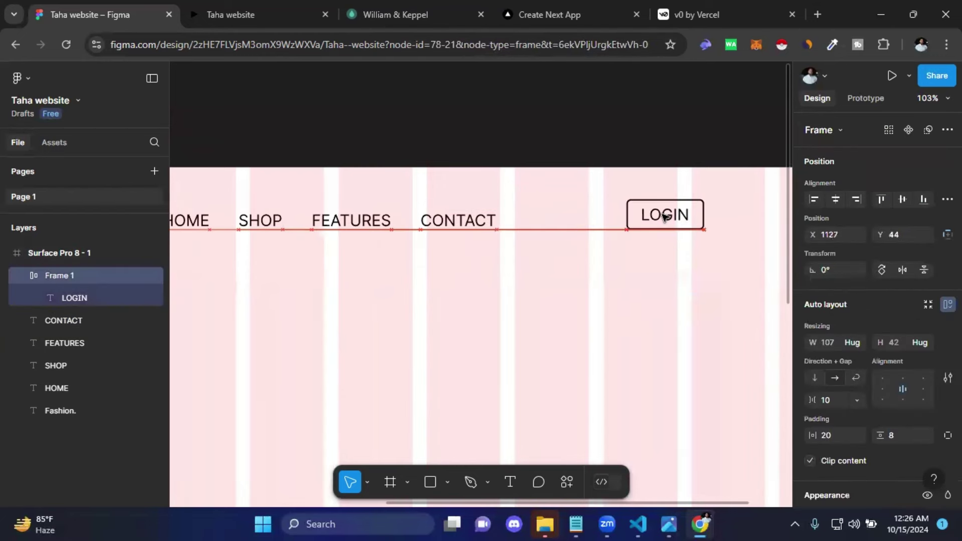
left_click_drag(664, 217, 726, 216)
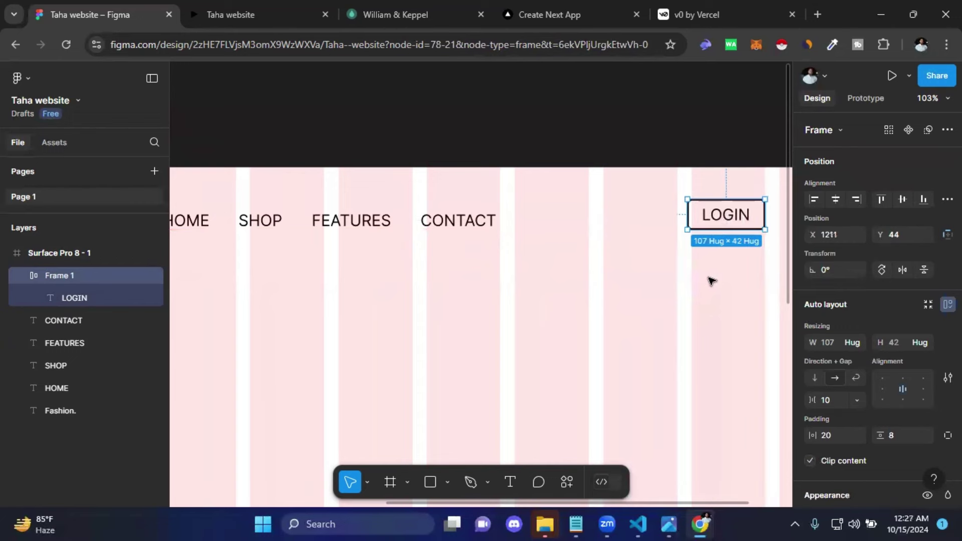
Step: Drop LOGIN at the far right, bring the Surface Pro frame into view, and open the Taha website prototype tab
left_click(745, 284)
scroll(745, 284, "right", 3)
scroll(557, 275, "right", 1)
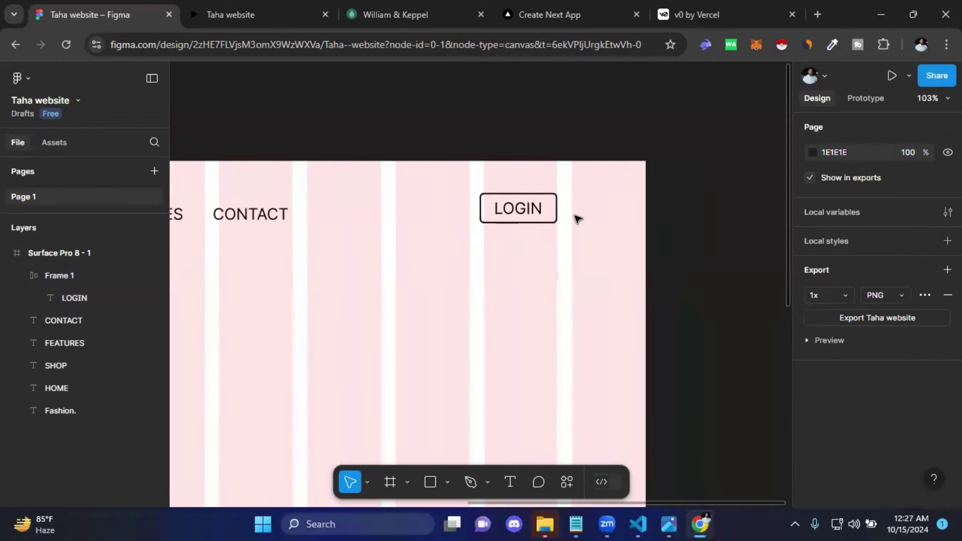
scroll(612, 200, "down", 3)
scroll(661, 208, "down", 3)
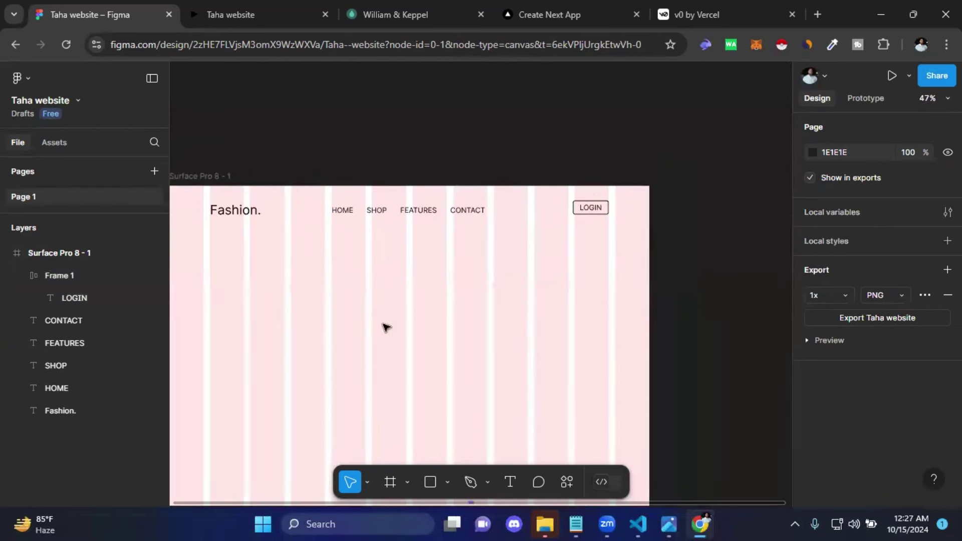
mouse_move(513, 324)
left_mouse_down()
mouse_move(574, 319)
mouse_move(559, 311)
left_mouse_up()
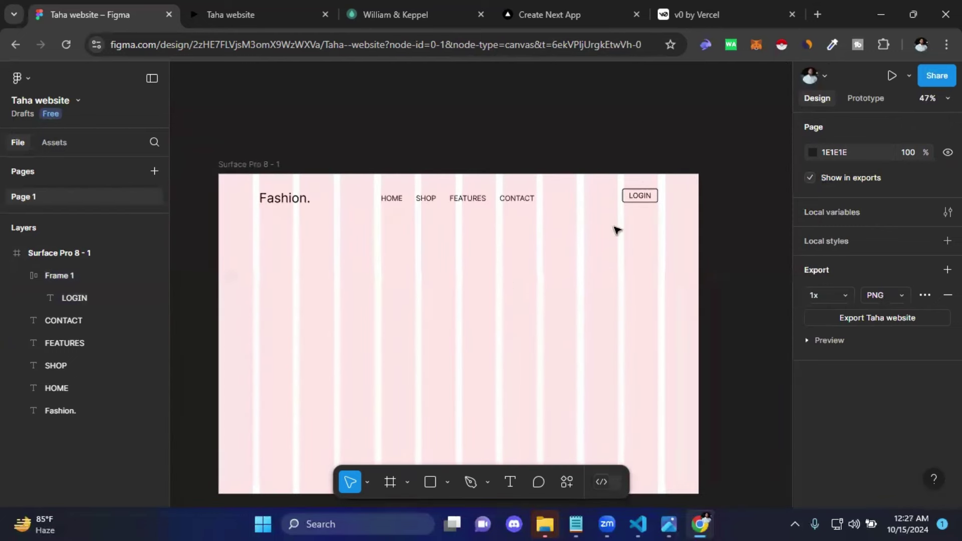
left_click(271, 22)
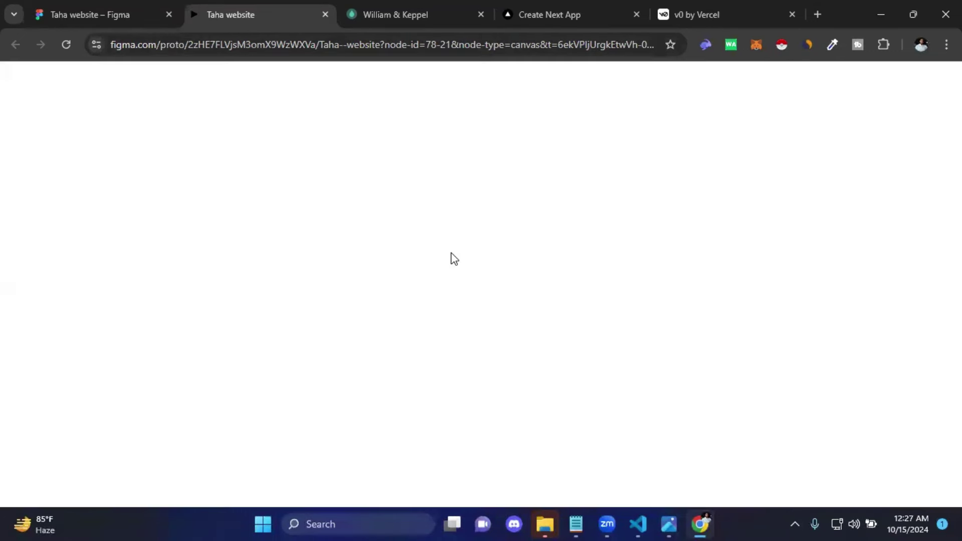
Step: Reload the Taha website prototype, view the header without toolbars, then return to the Figma file
left_click(62, 45)
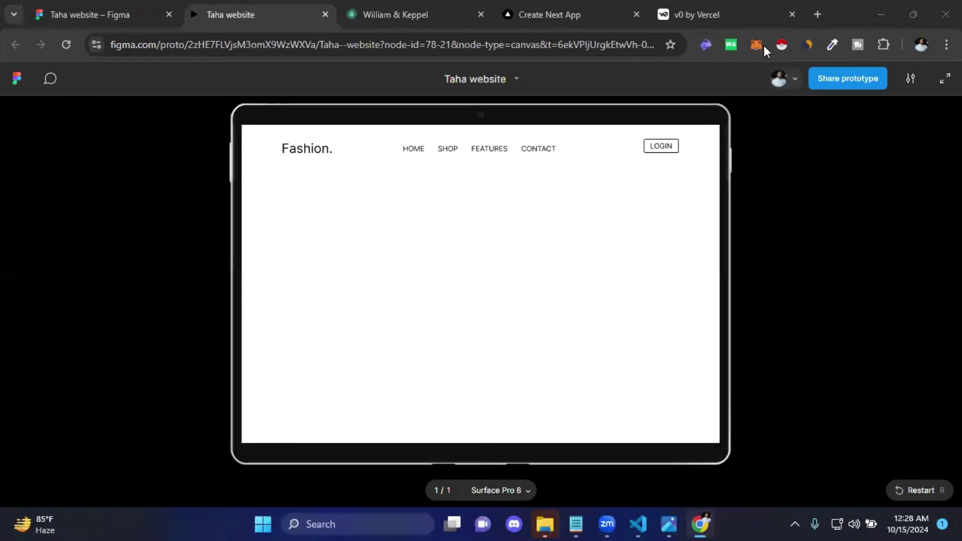
left_click(494, 346)
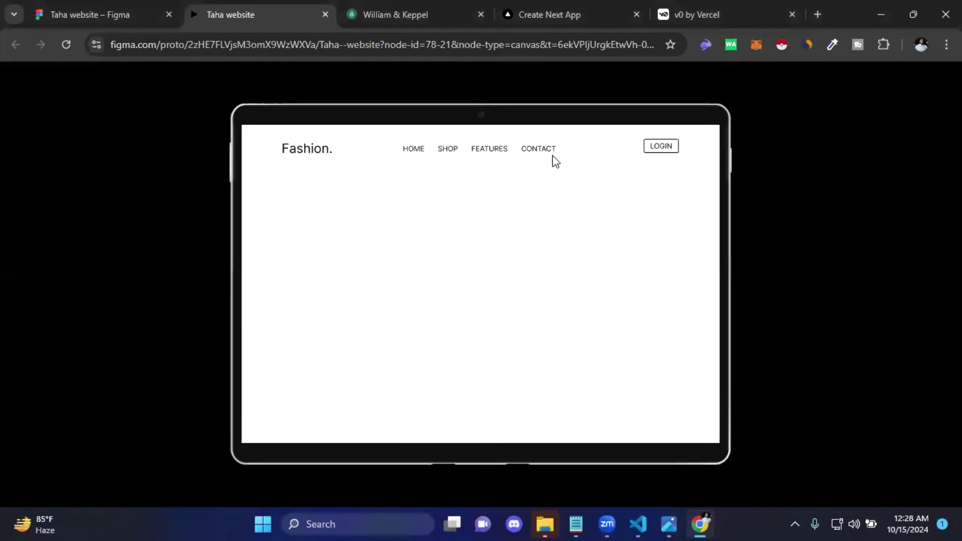
left_click(90, 14)
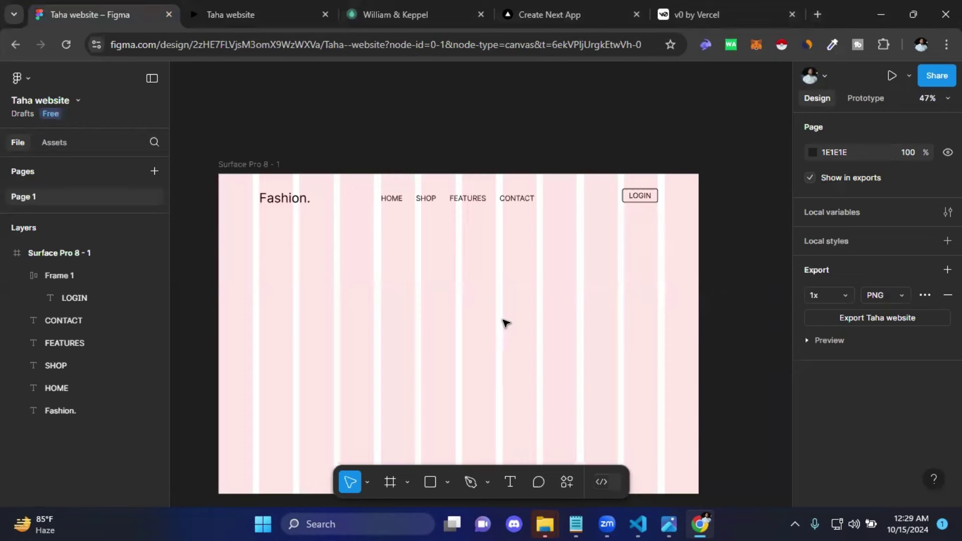
scroll(601, 305, "down", 2)
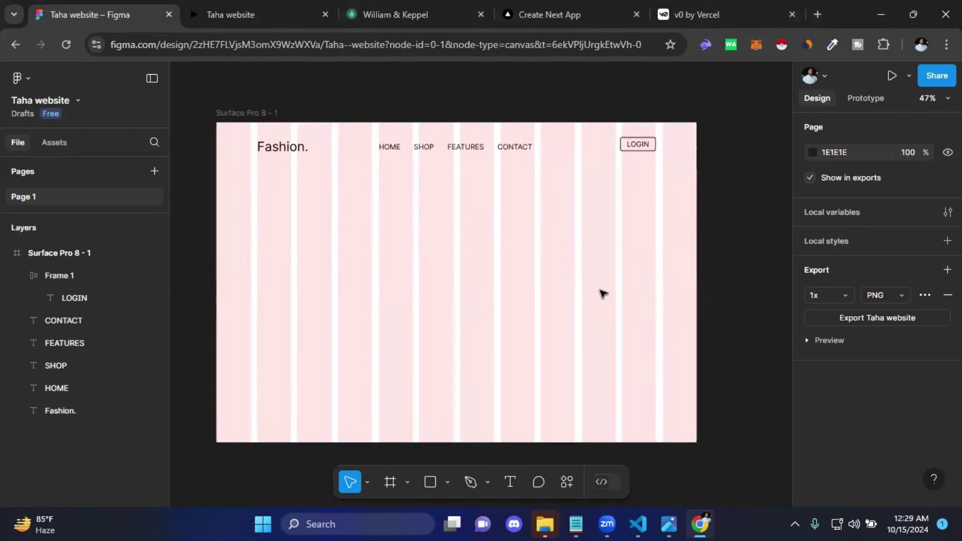
scroll(436, 291, "down", 1)
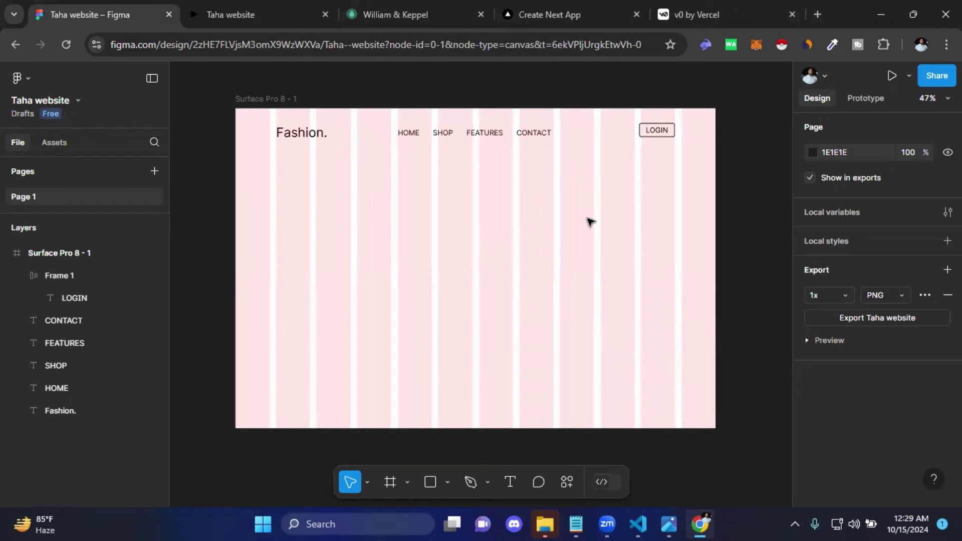
left_click(391, 487)
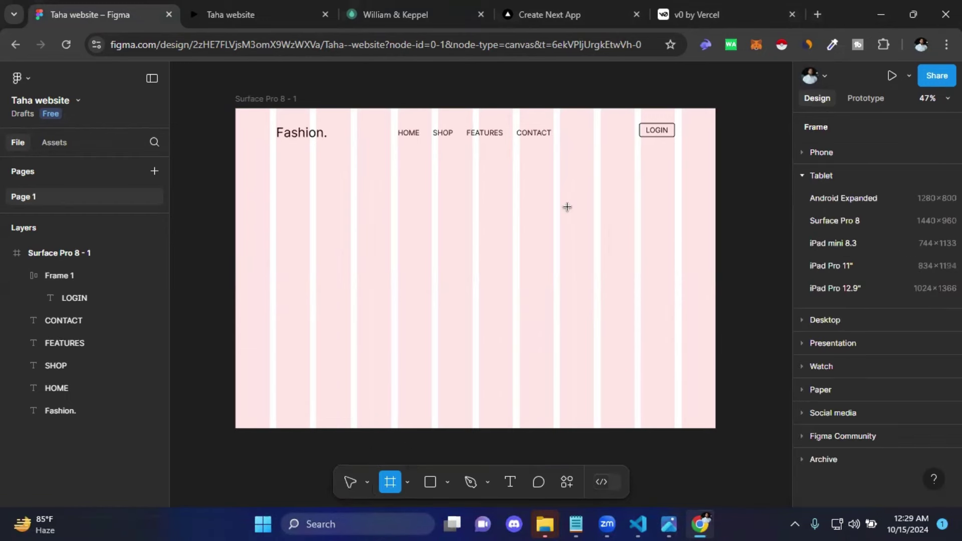
left_click(567, 206)
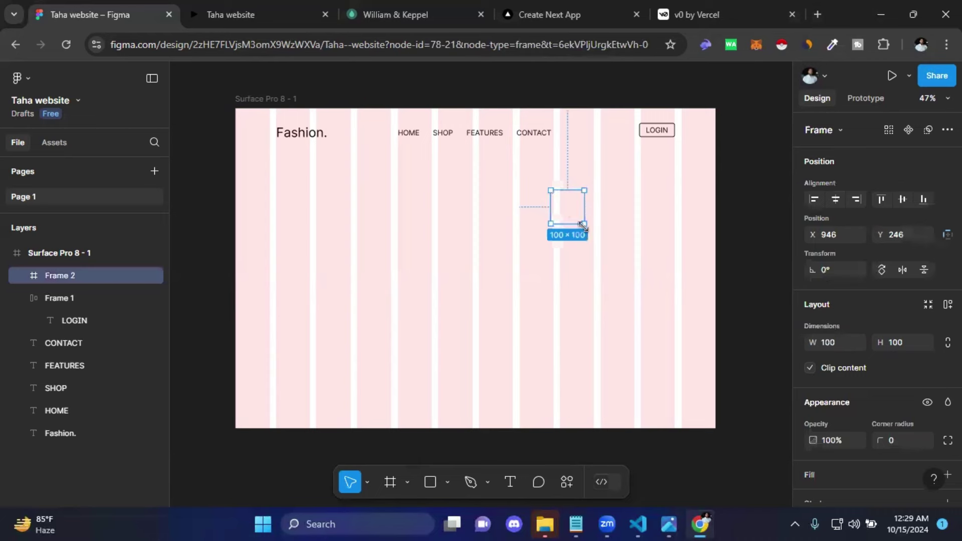
left_click_drag(604, 258, 685, 354)
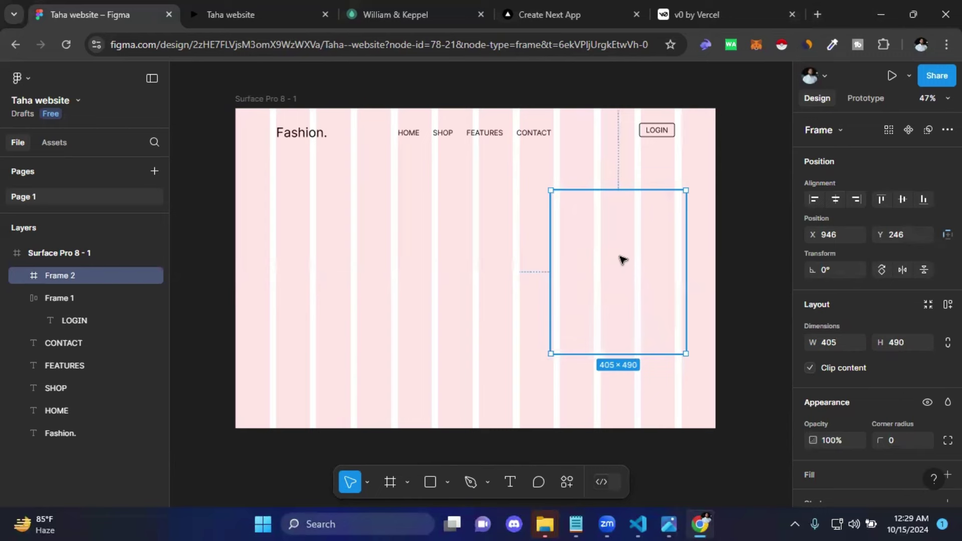
left_click_drag(619, 261, 621, 259)
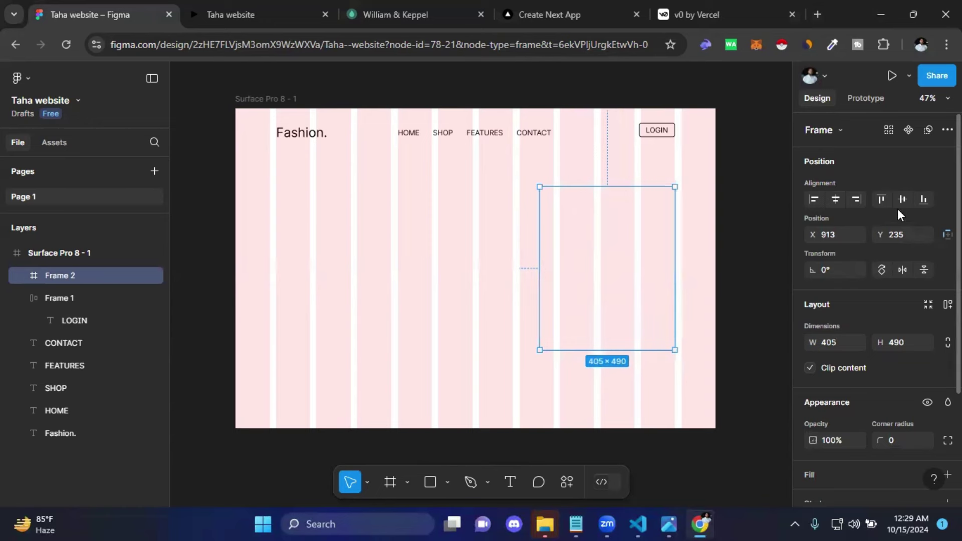
left_click(899, 342)
type("500")
key("Return")
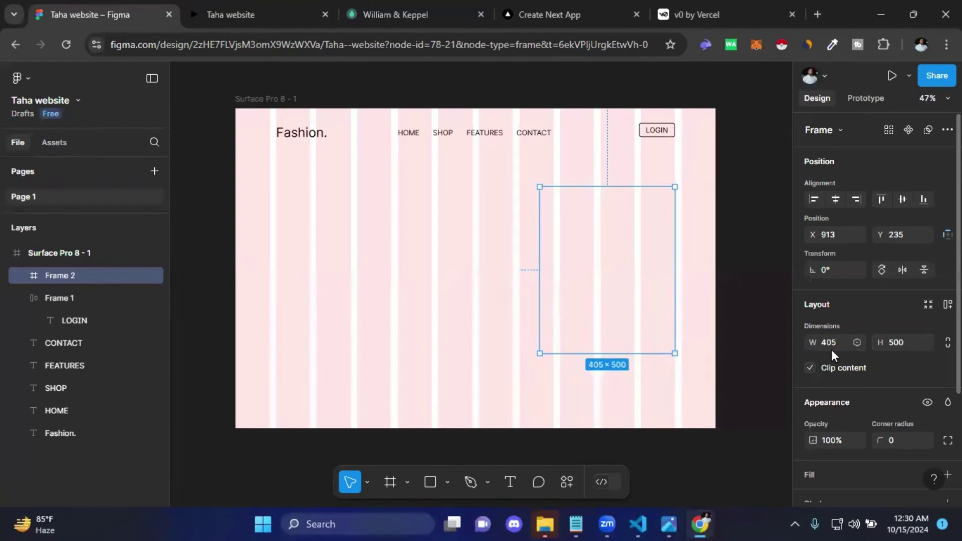
left_click(833, 344)
type("0")
key("Return")
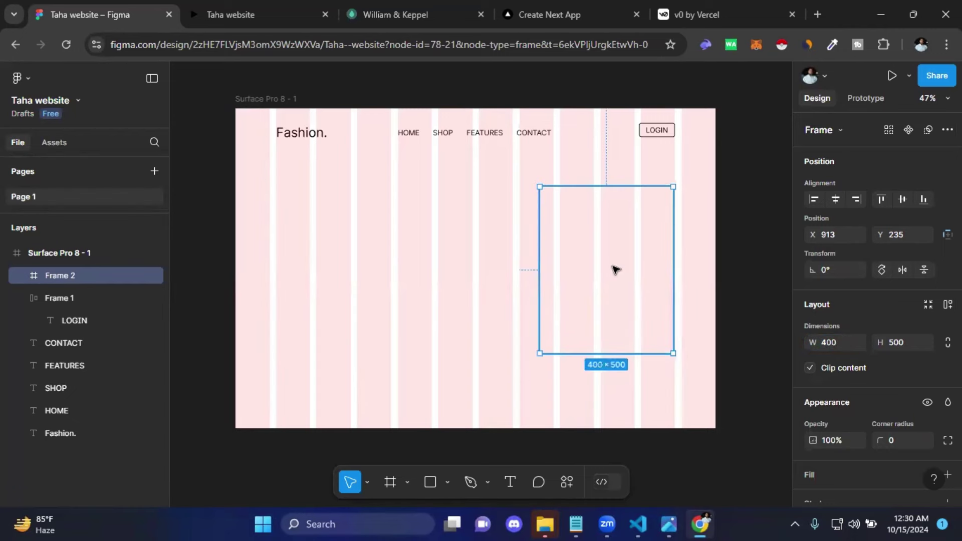
mouse_move(613, 248)
left_mouse_down()
mouse_move(603, 247)
mouse_move(624, 247)
left_mouse_up()
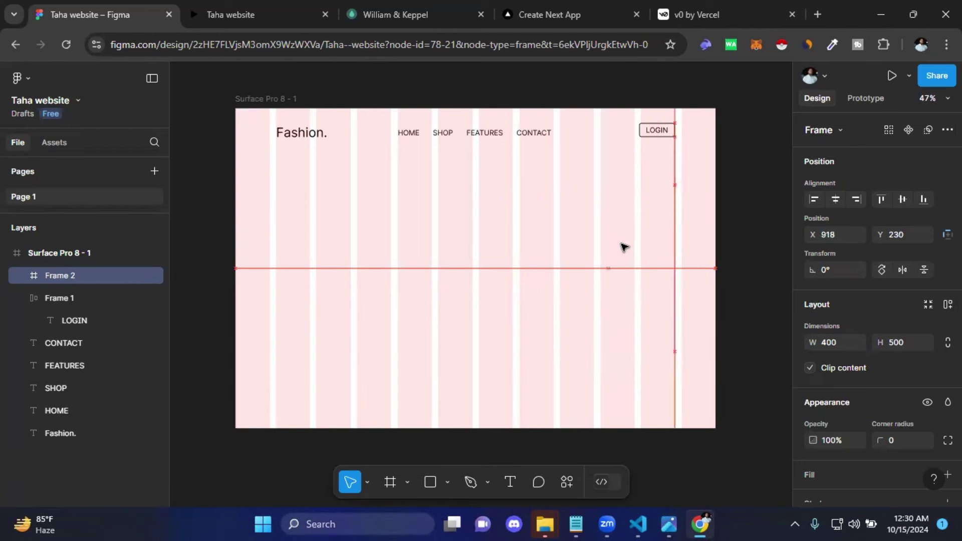
left_click_drag(624, 247, 624, 247)
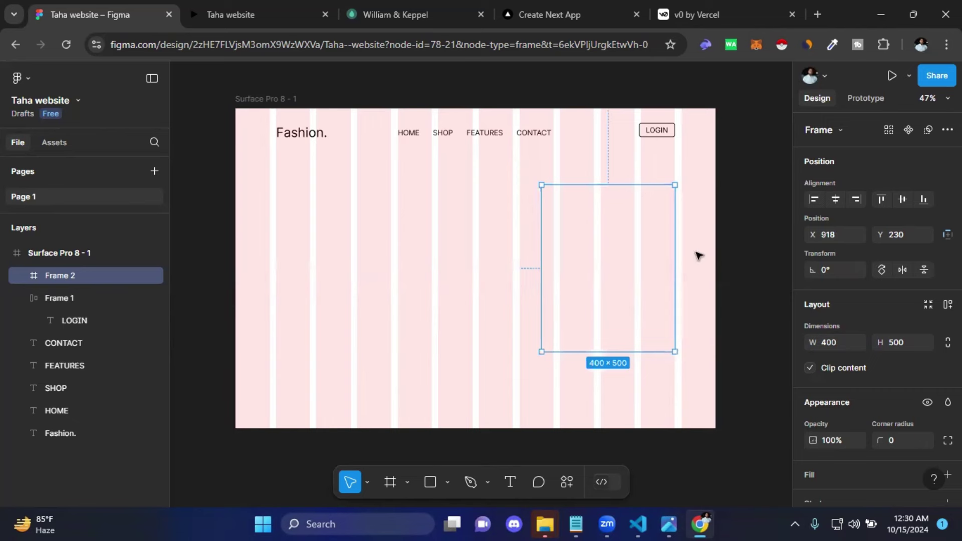
left_click(732, 256)
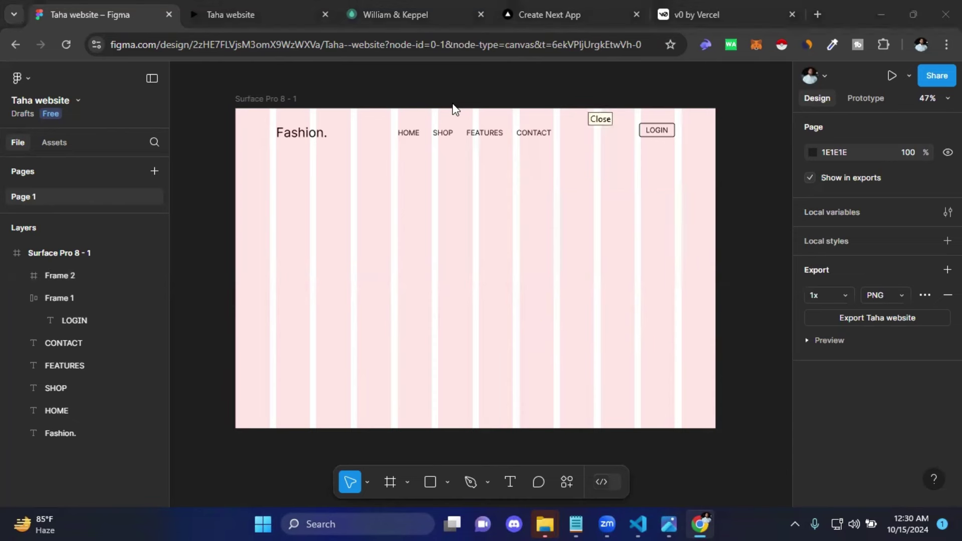
left_click(631, 251)
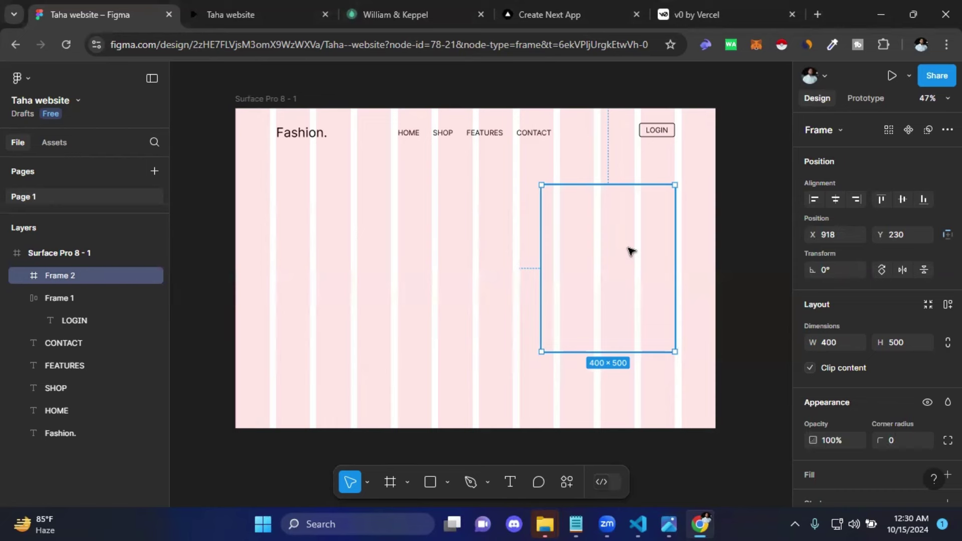
Step: Add a fill to Frame 2 and set it to the muted grey-green A5B59D
scroll(832, 316, "down", 3)
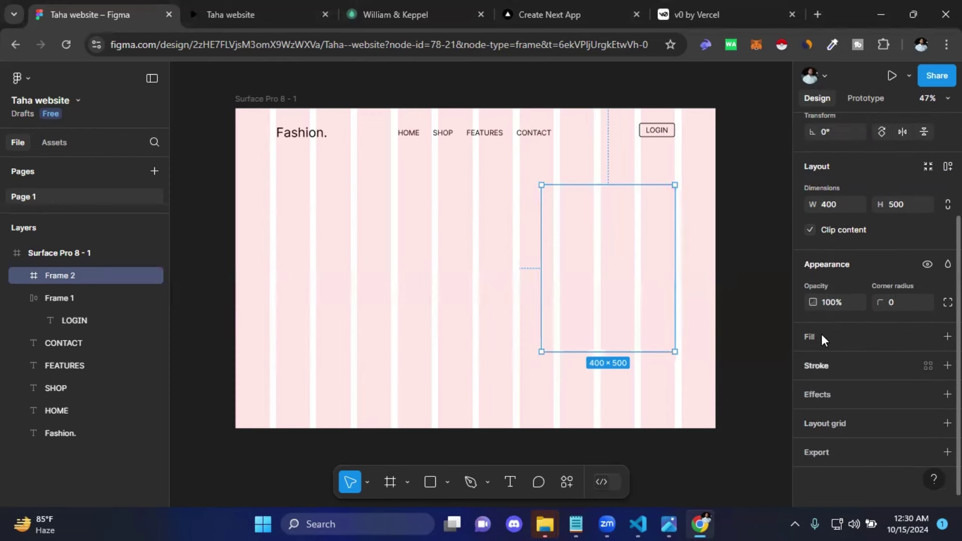
left_click(825, 332)
left_click(814, 359)
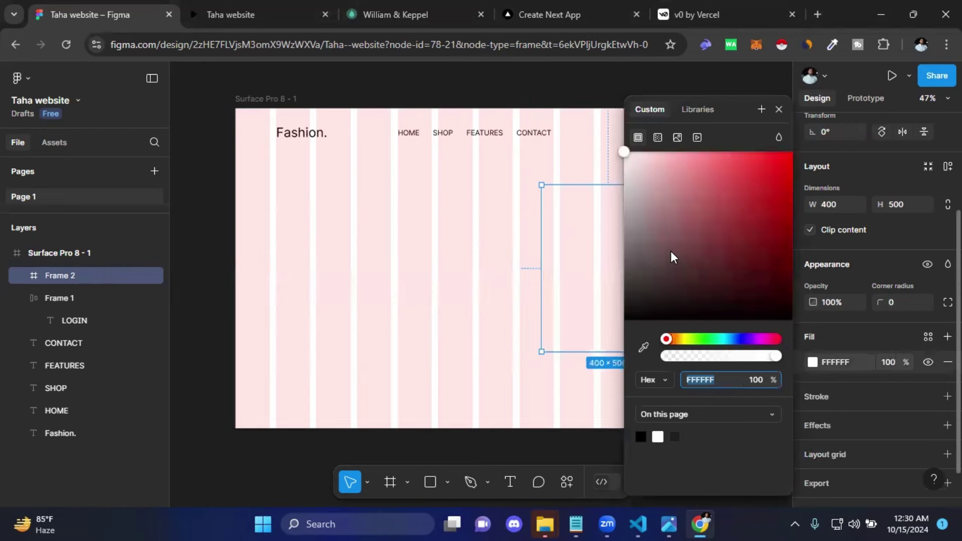
left_click_drag(671, 252, 657, 200)
left_click_drag(683, 339, 697, 338)
mouse_move(694, 301)
left_mouse_down()
mouse_move(686, 218)
mouse_move(655, 194)
mouse_move(646, 201)
left_mouse_up()
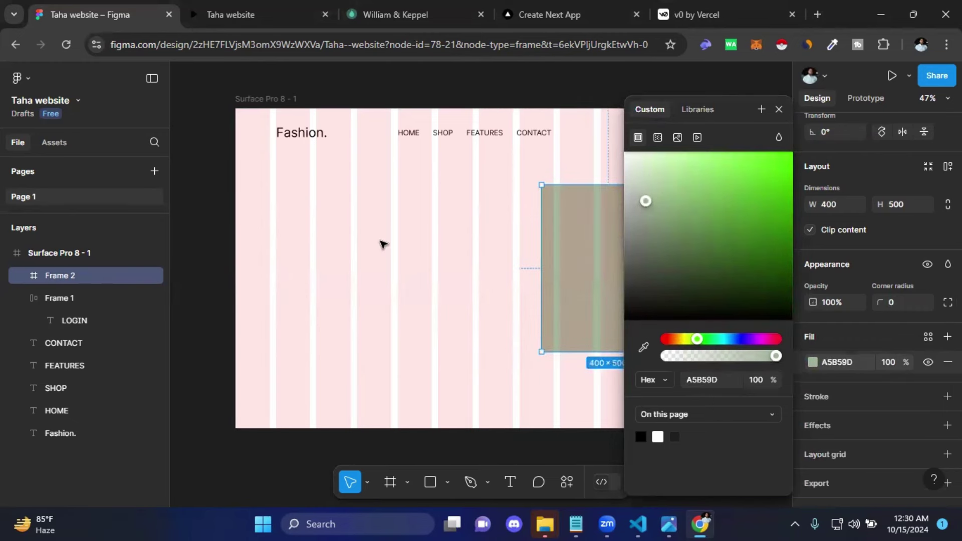
left_click(436, 262)
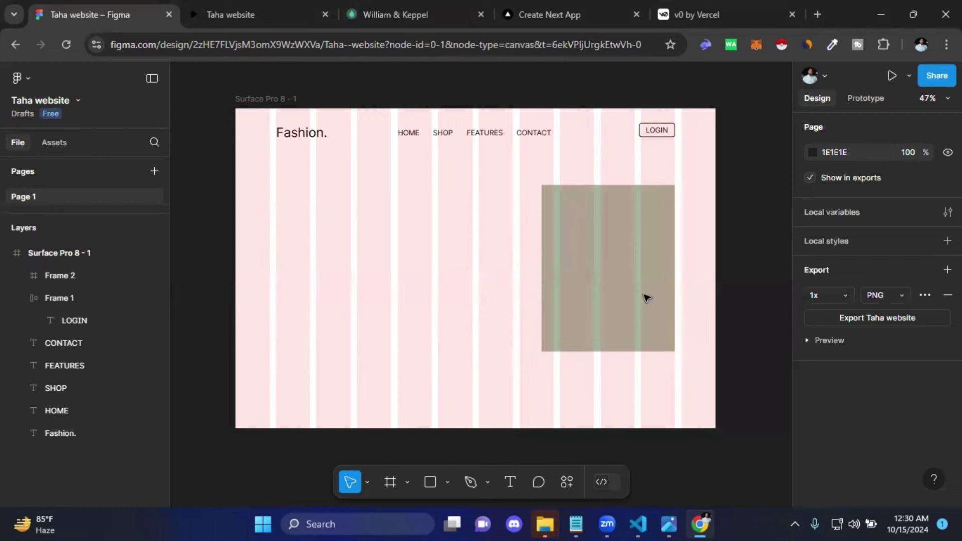
left_click(614, 294)
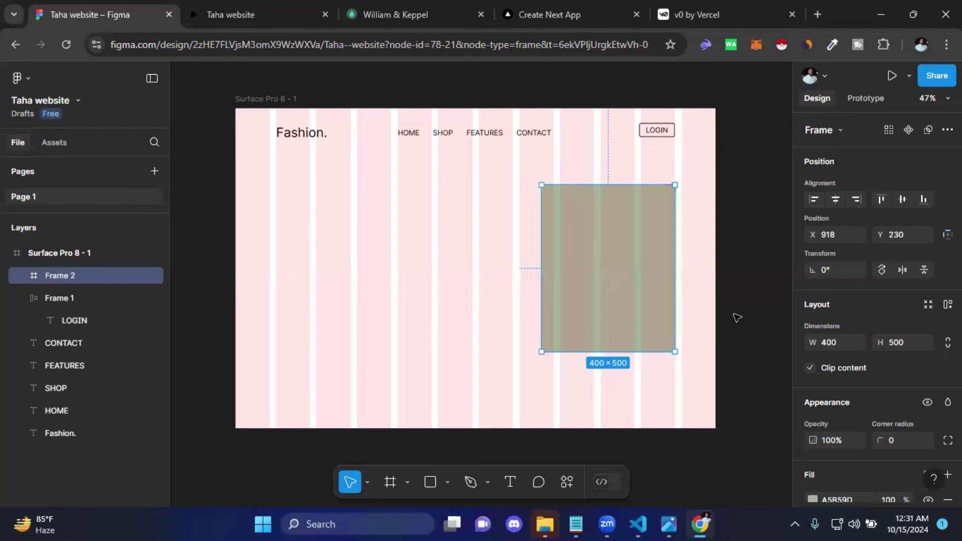
Step: Switch to independent corners and give the top-left and bottom-right corners radius 120
scroll(808, 346, "down", 3)
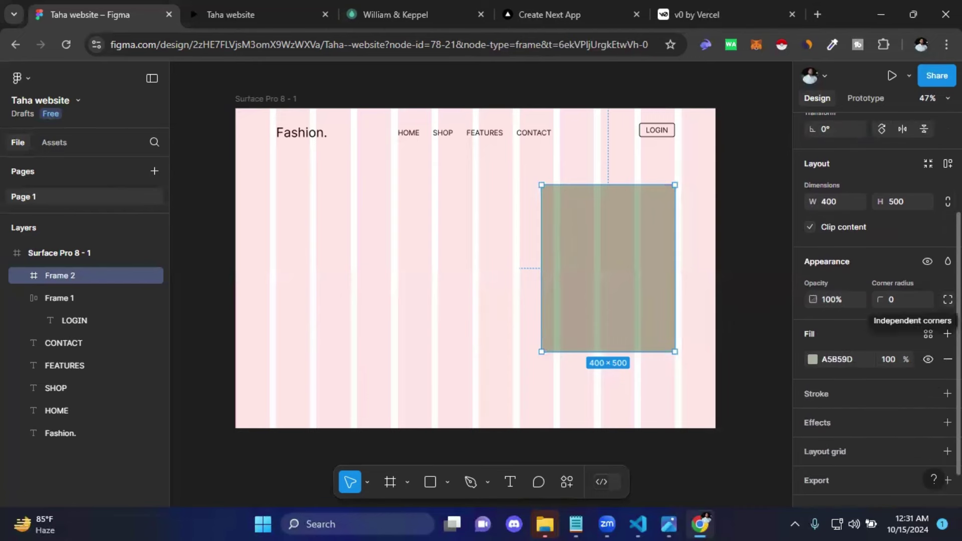
mouse_move(902, 299)
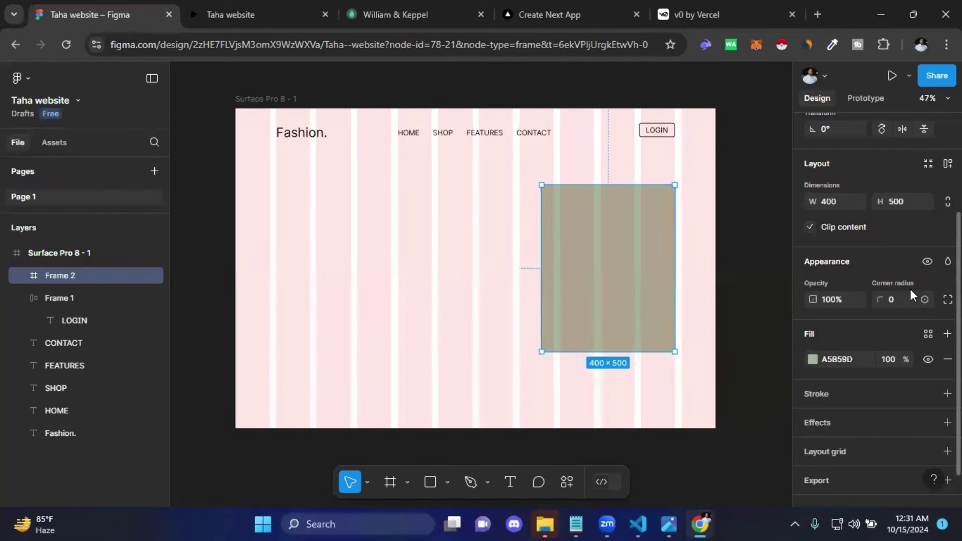
left_click(948, 299)
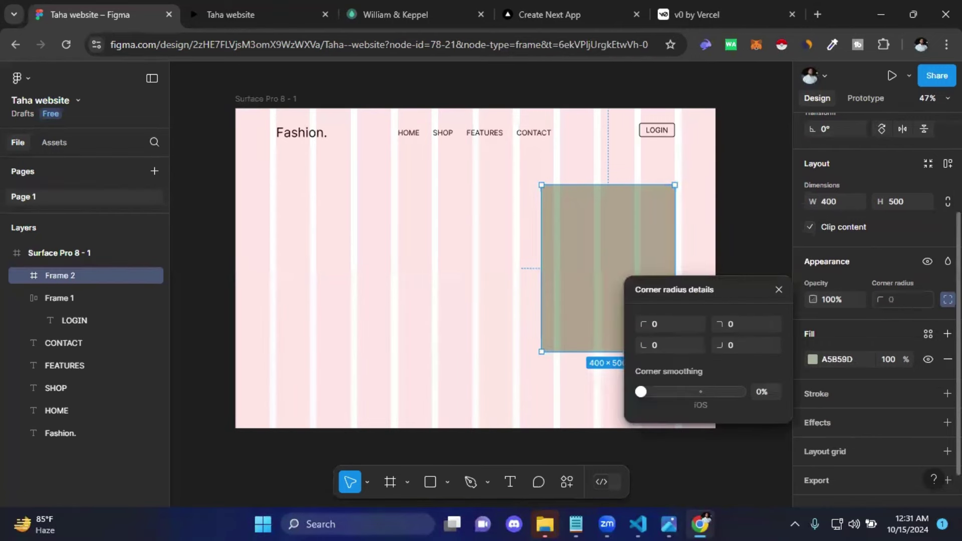
left_click(659, 323)
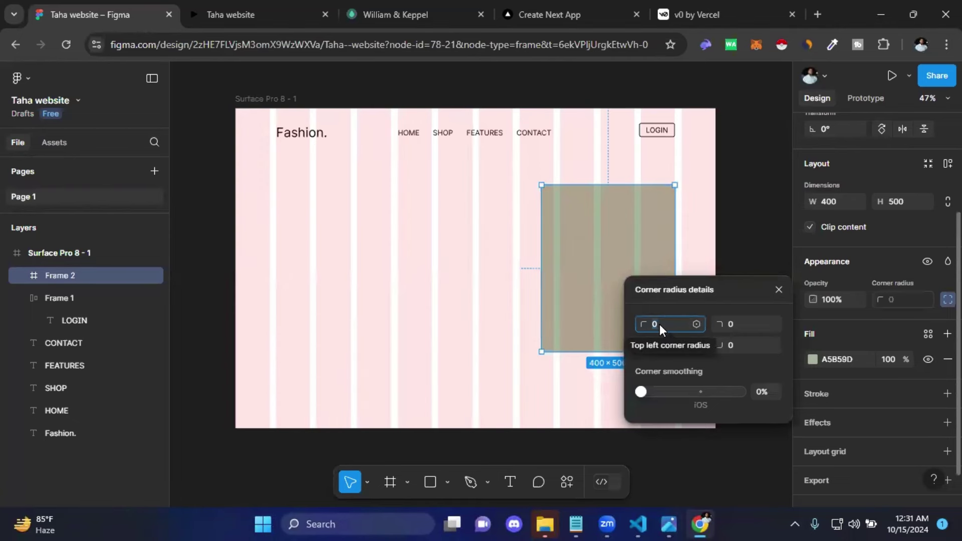
type("120")
key("Return")
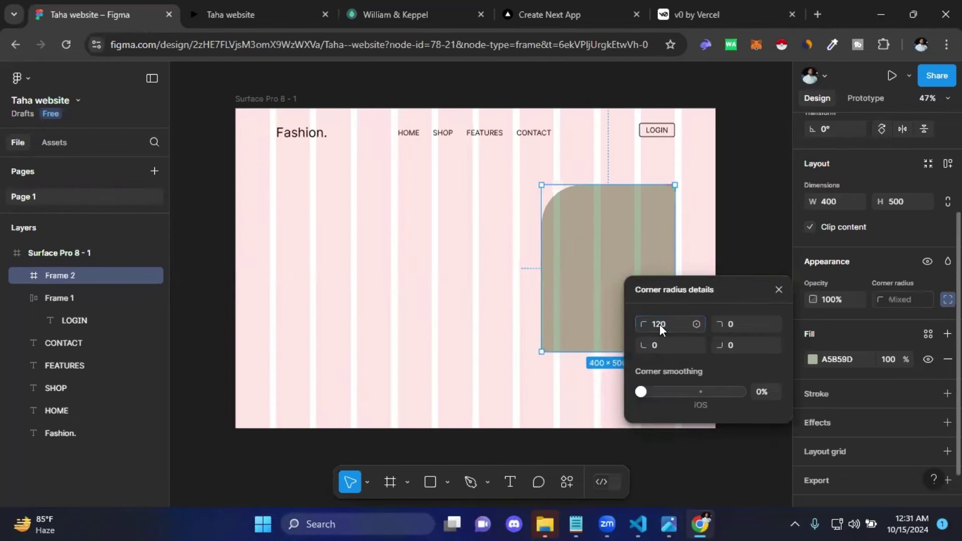
left_click(739, 345)
type("120")
key("Return")
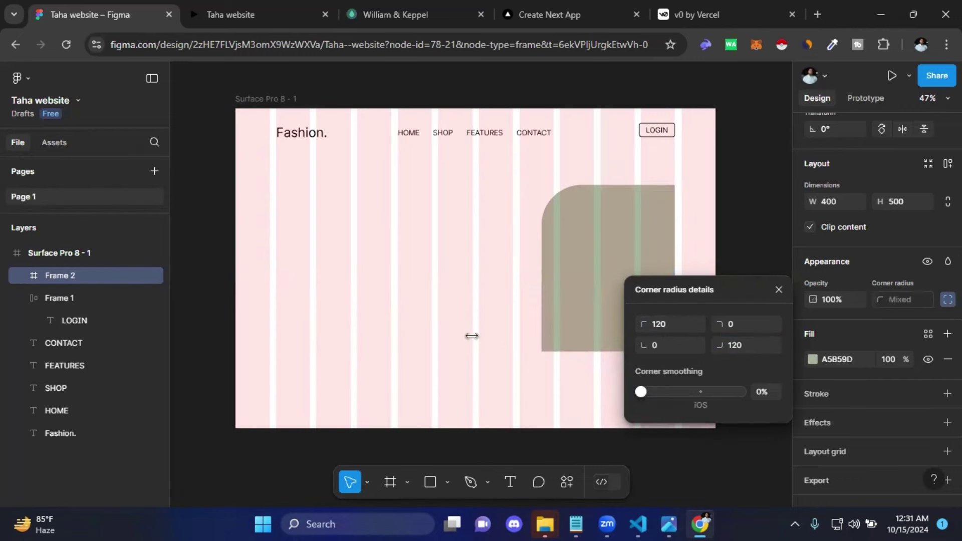
left_click_drag(447, 335, 359, 323)
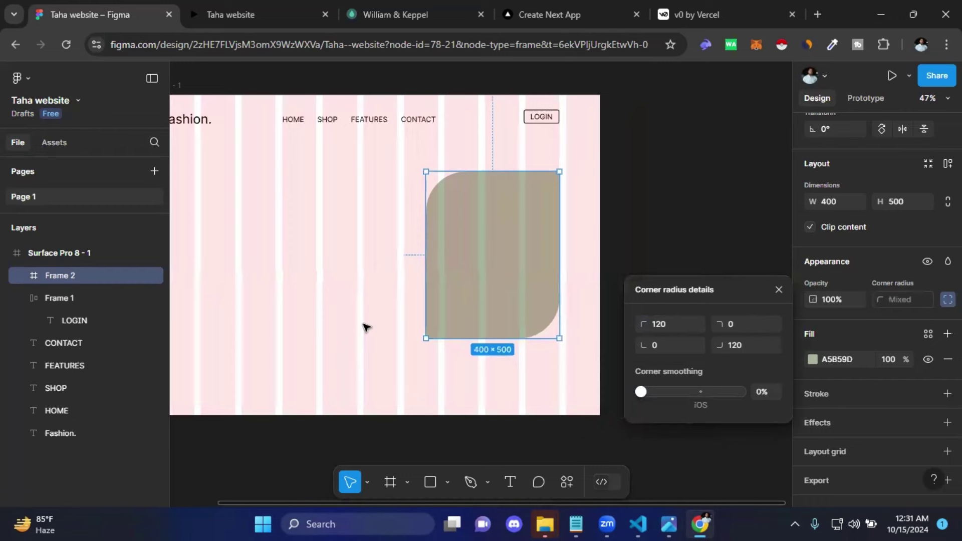
Step: Set the top-right and bottom-left corner radii to 40 and preview the shape
left_click(741, 325)
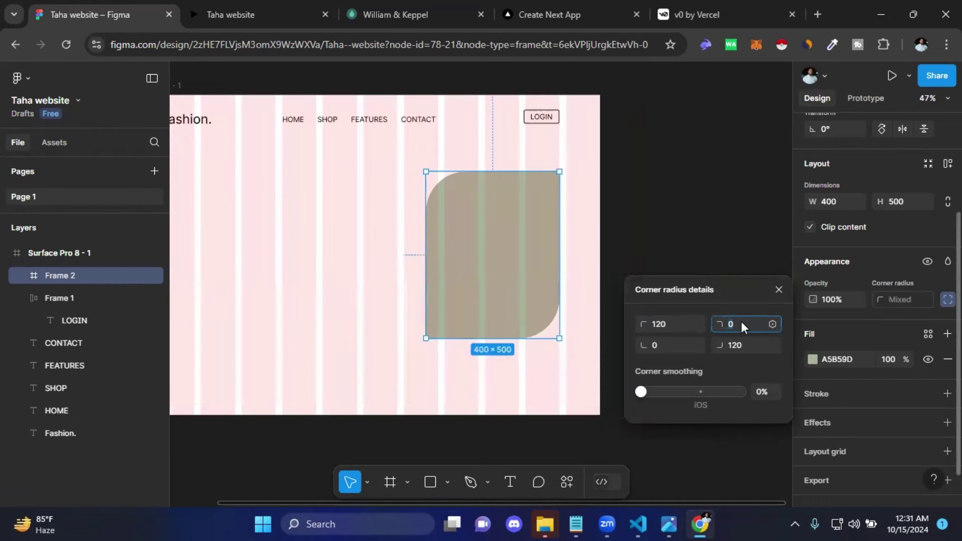
type("40")
key("Return")
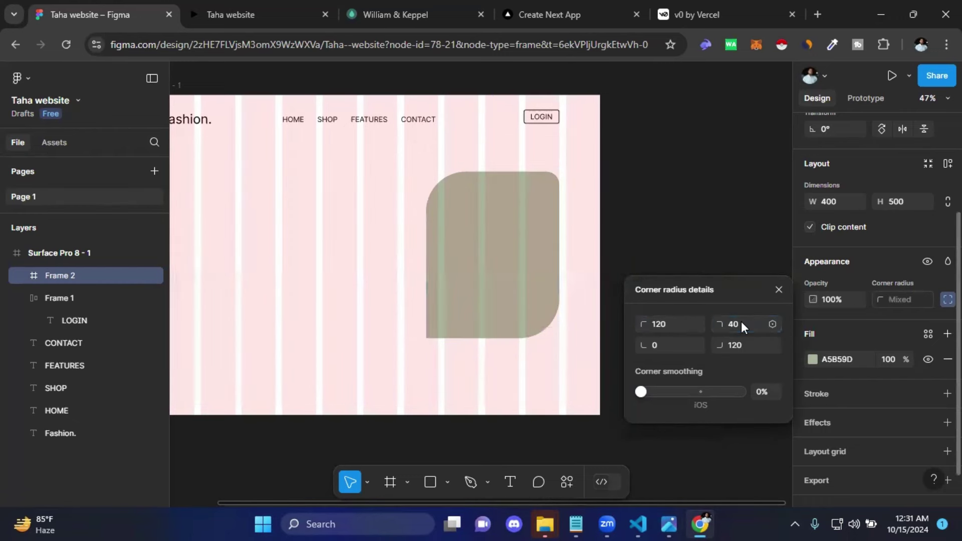
left_click(657, 346)
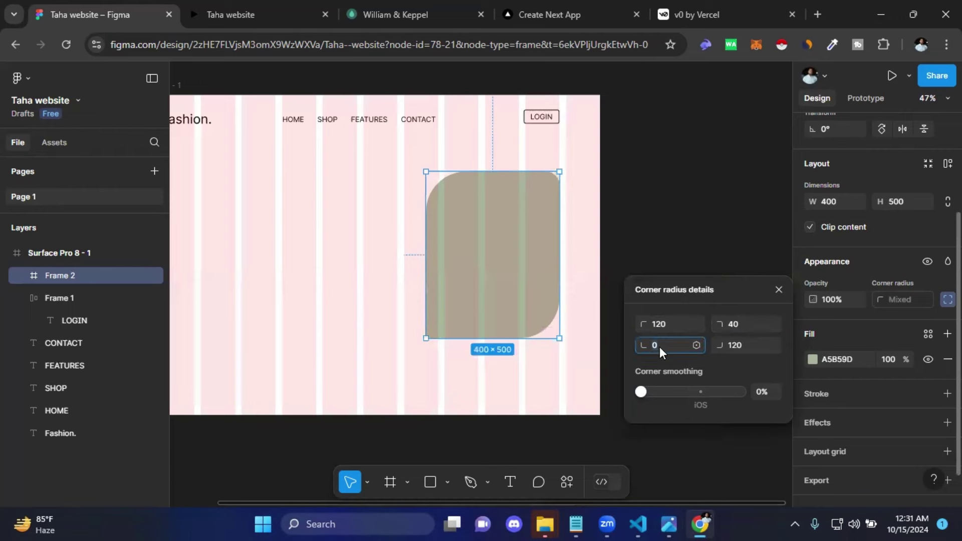
type("40")
key("Return")
left_click(593, 346)
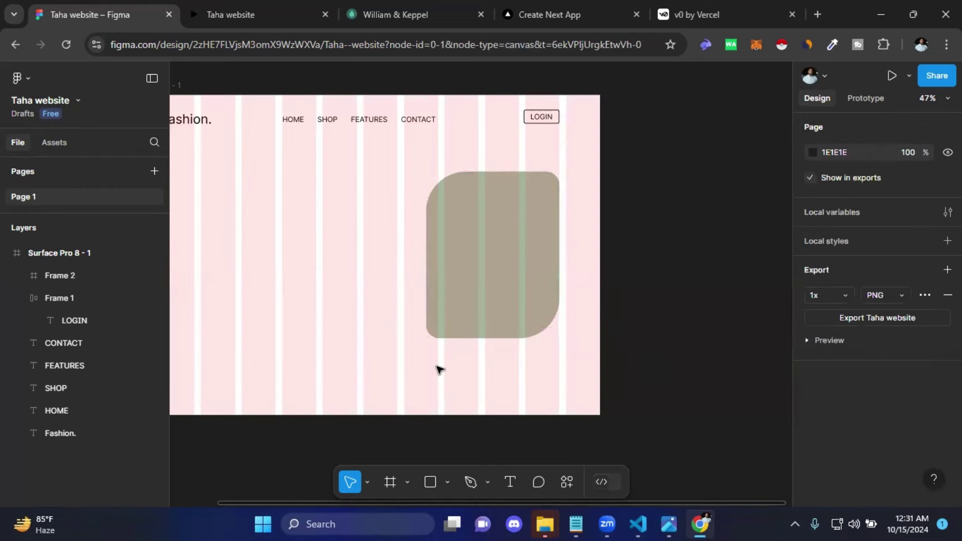
left_click(445, 327)
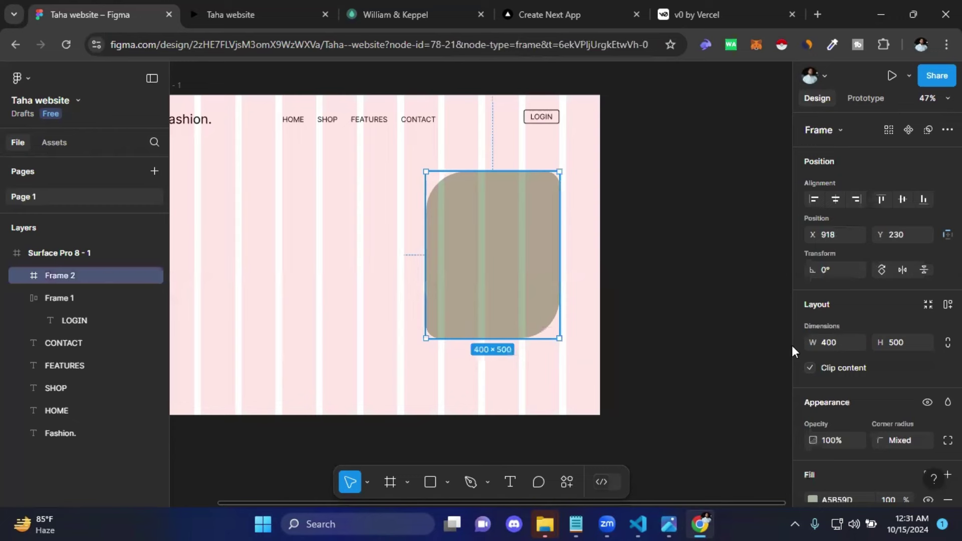
Step: Change the bottom-left and top-right corner radii to 50
scroll(881, 356, "down", 2)
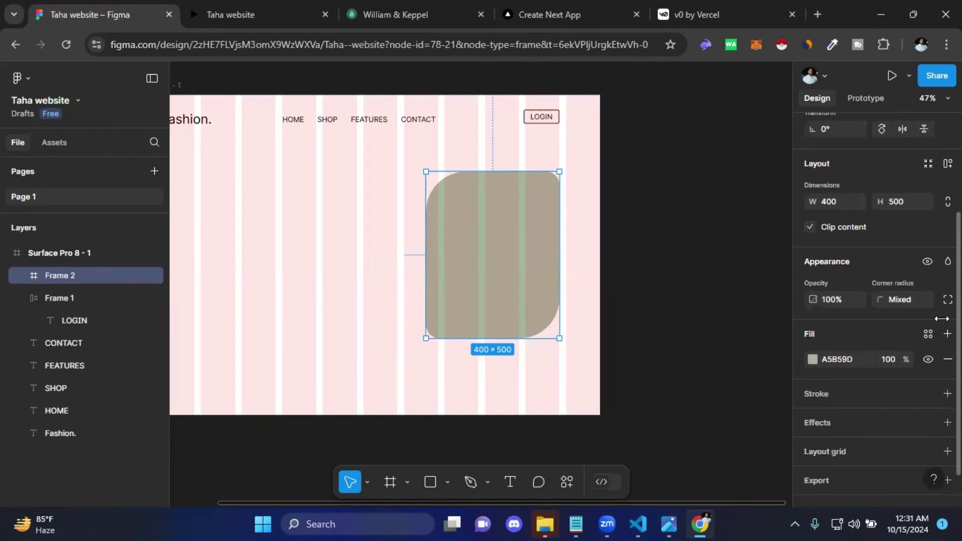
scroll(868, 273, "down", 2)
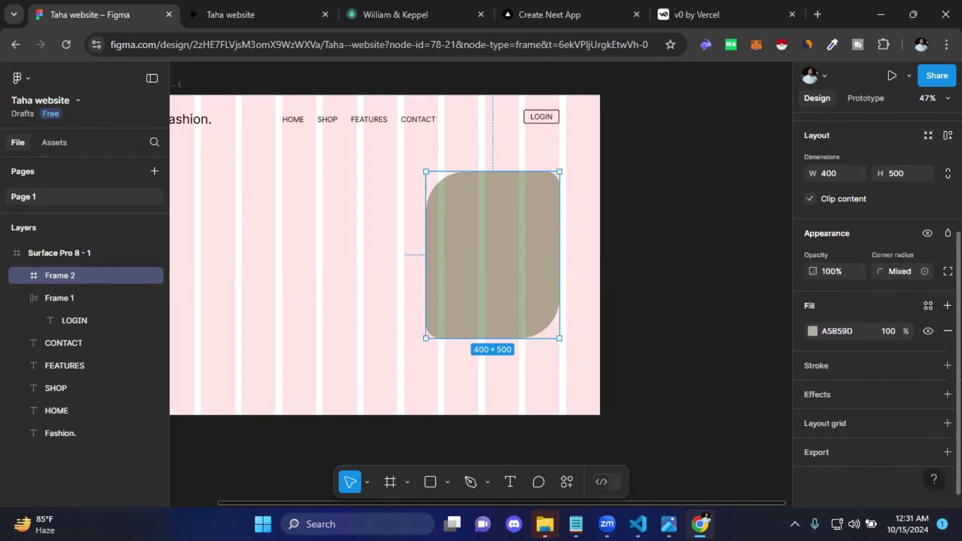
left_click(947, 272)
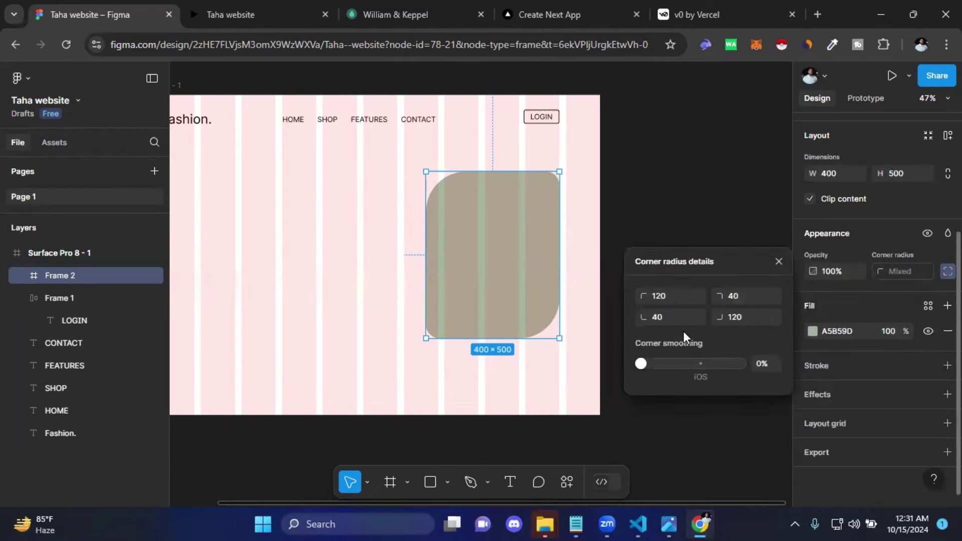
type("50")
key("Return")
left_click(735, 298)
type("50")
left_click(707, 238)
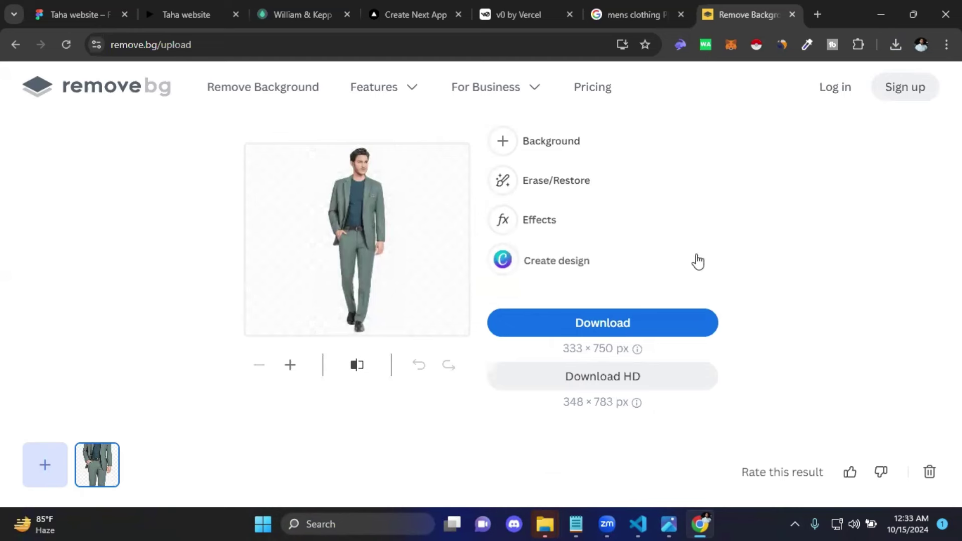
Step: Download the men-removebg-preview.png cut-out and show it in its Downloads folder
left_click(624, 329)
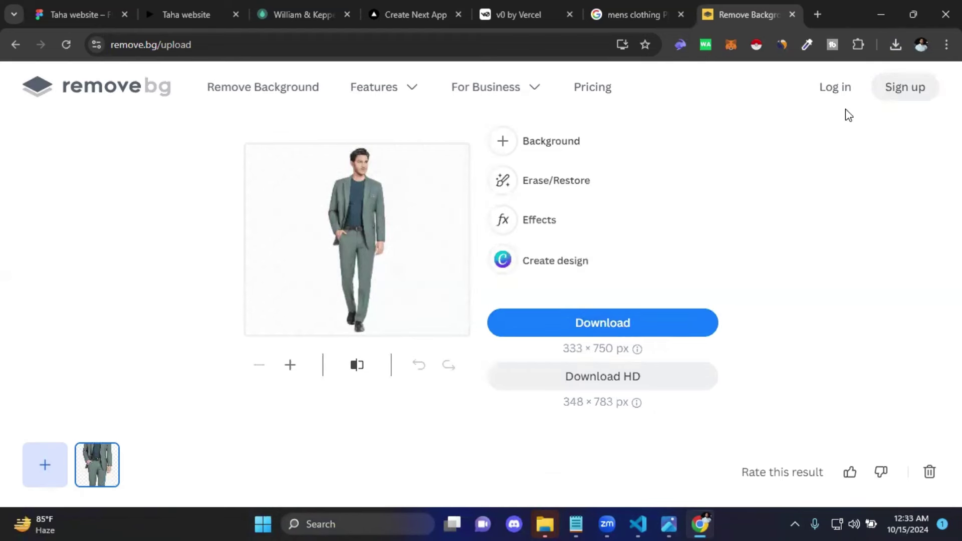
left_click(896, 44)
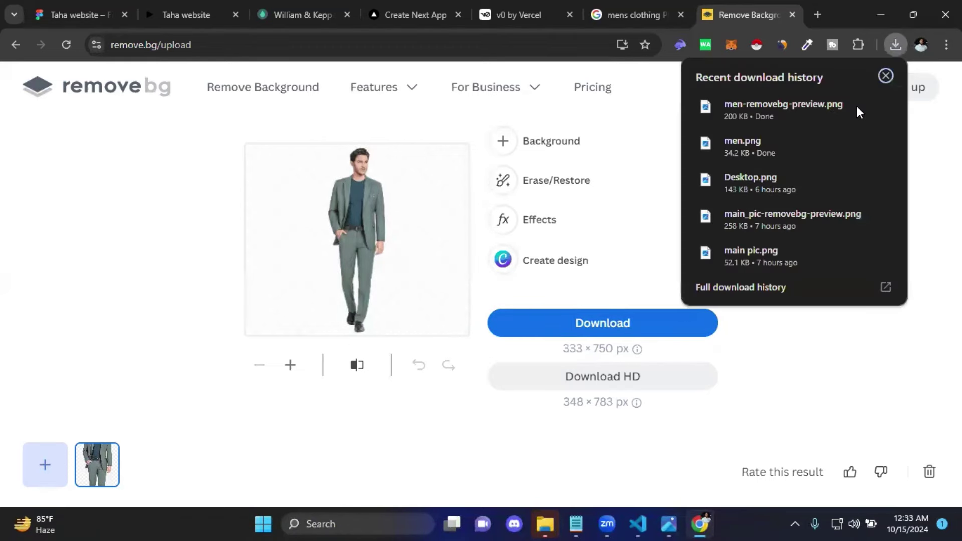
left_click(858, 111)
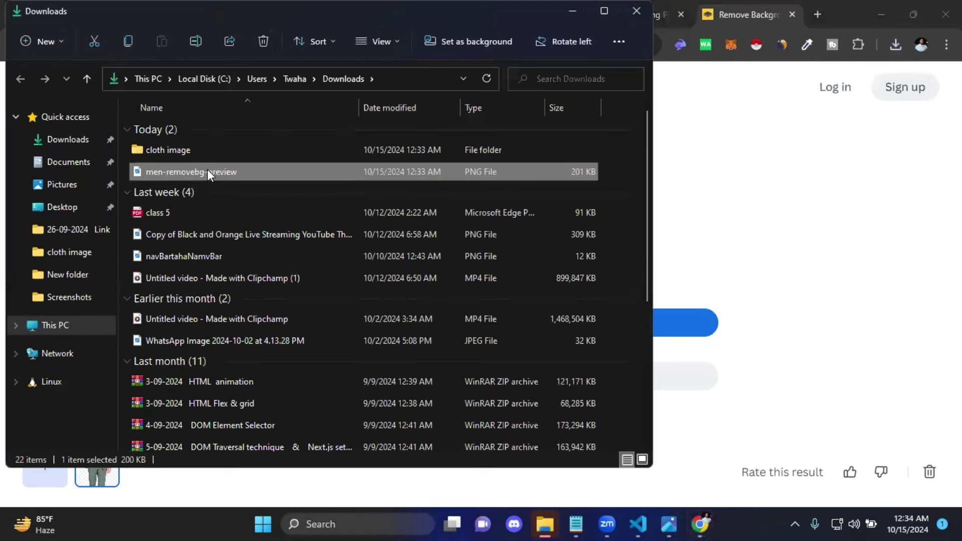
mouse_move(191, 172)
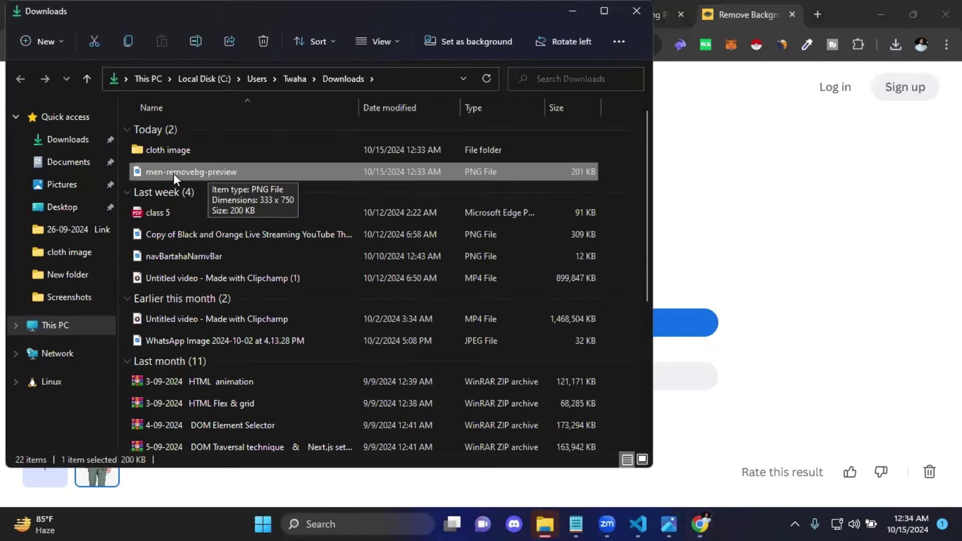
Step: Check the cut-out in the cloth image folder, then switch back to the Taha website Figma file
double_click(162, 149)
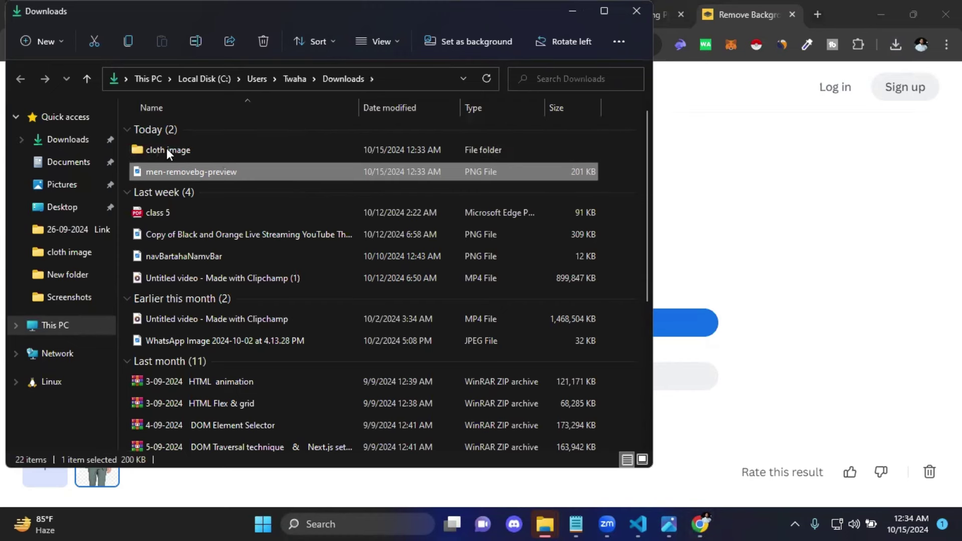
double_click(166, 148)
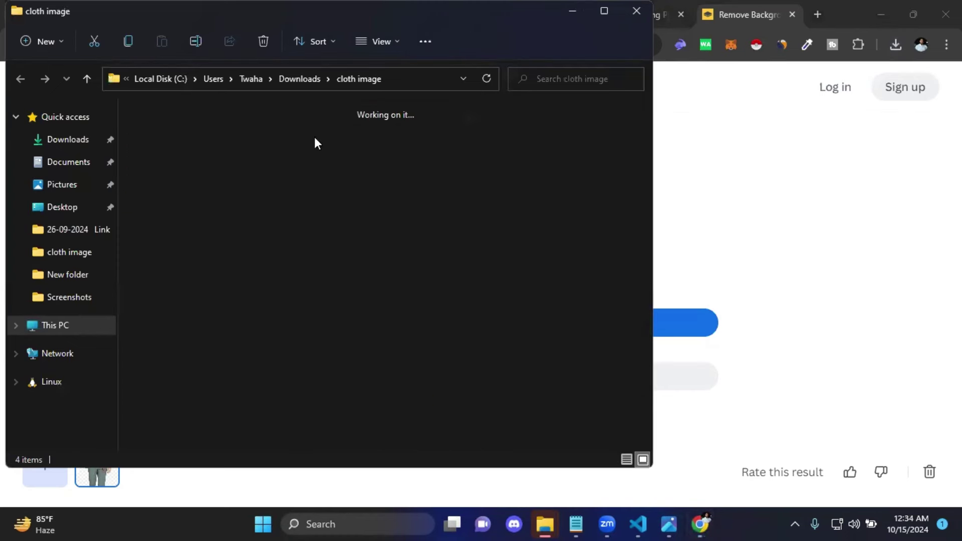
left_click(380, 169)
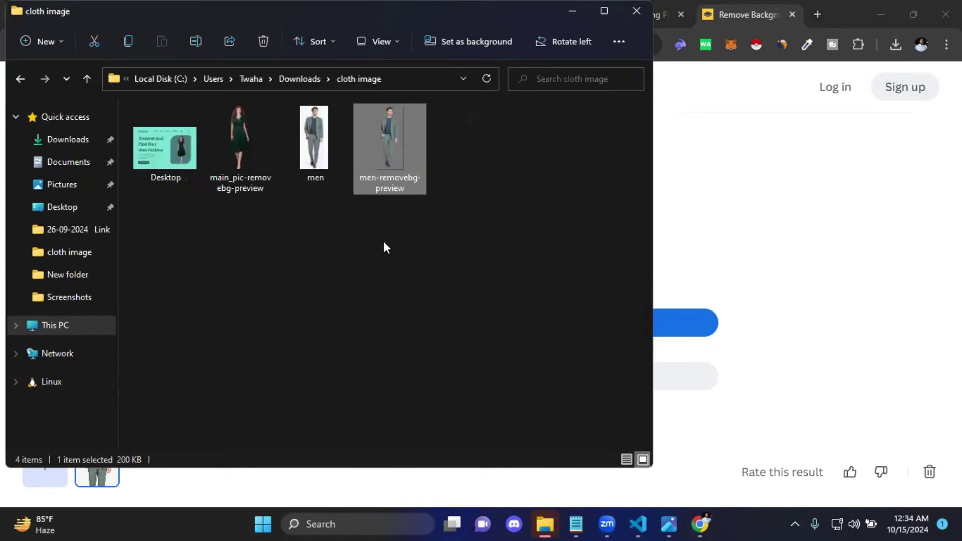
left_click(390, 150, "ctrl")
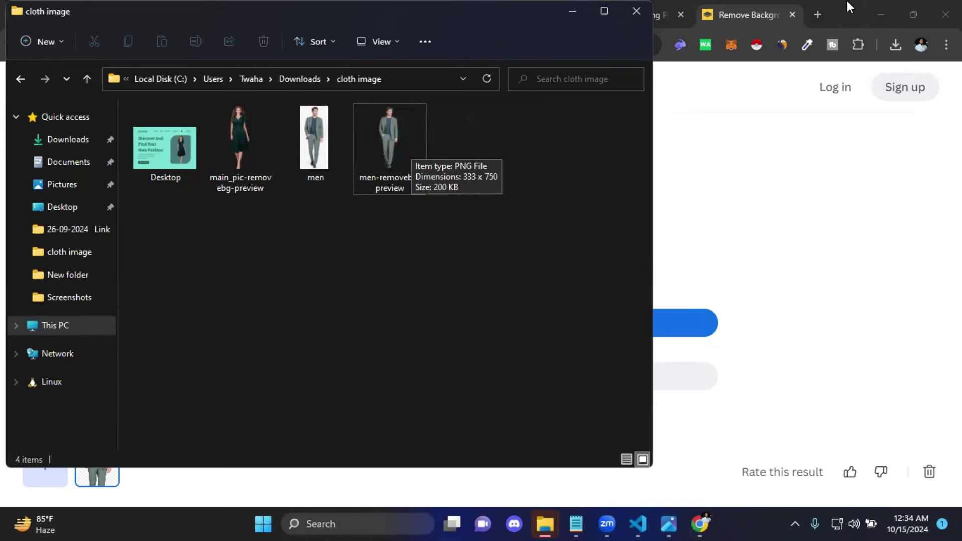
left_click(823, 10)
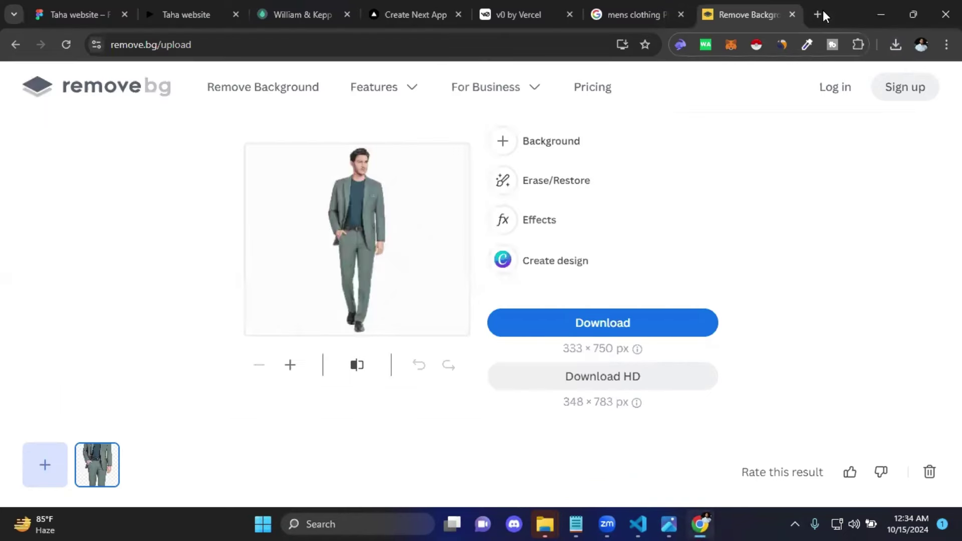
left_click(52, 5)
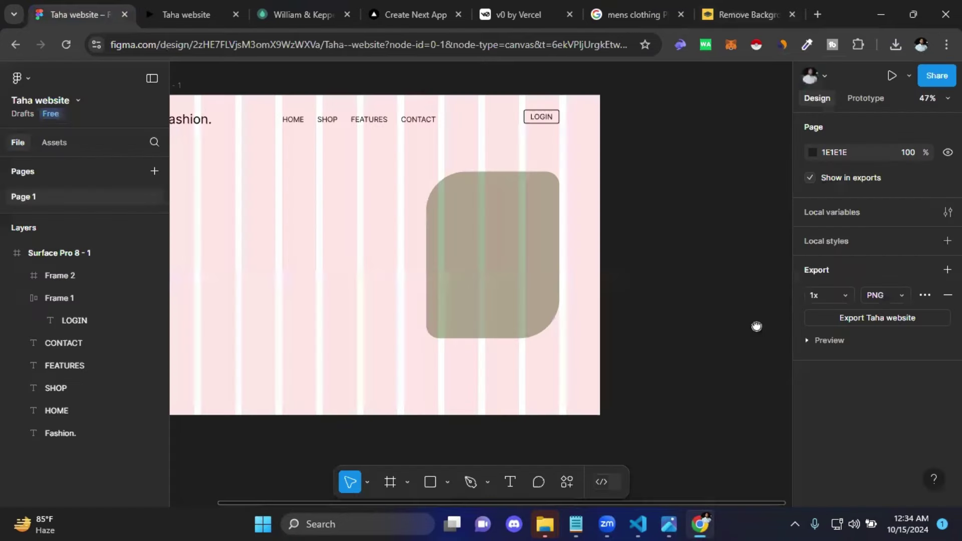
Step: Pan the canvas and open the shape tools list beside the Rectangle tool
scroll(731, 326, "right", 1)
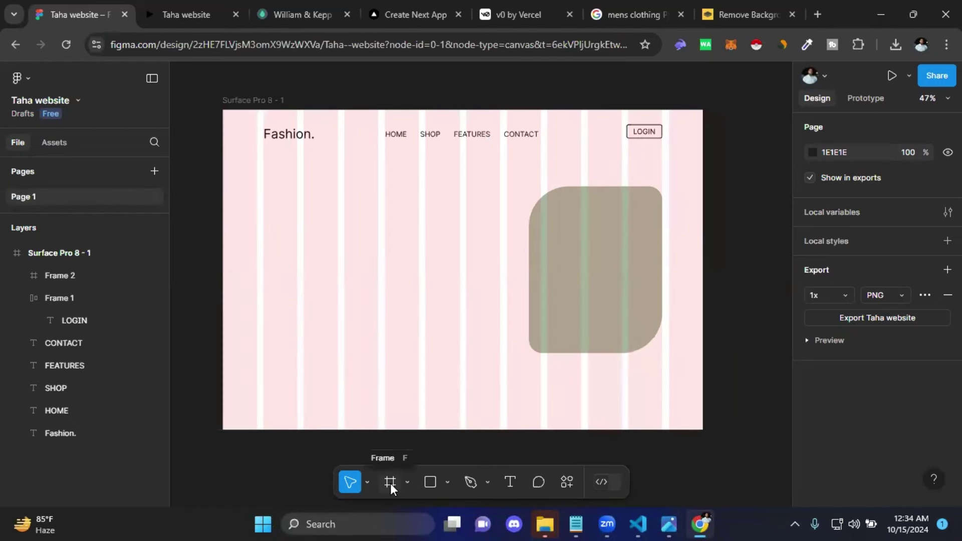
left_click(446, 482)
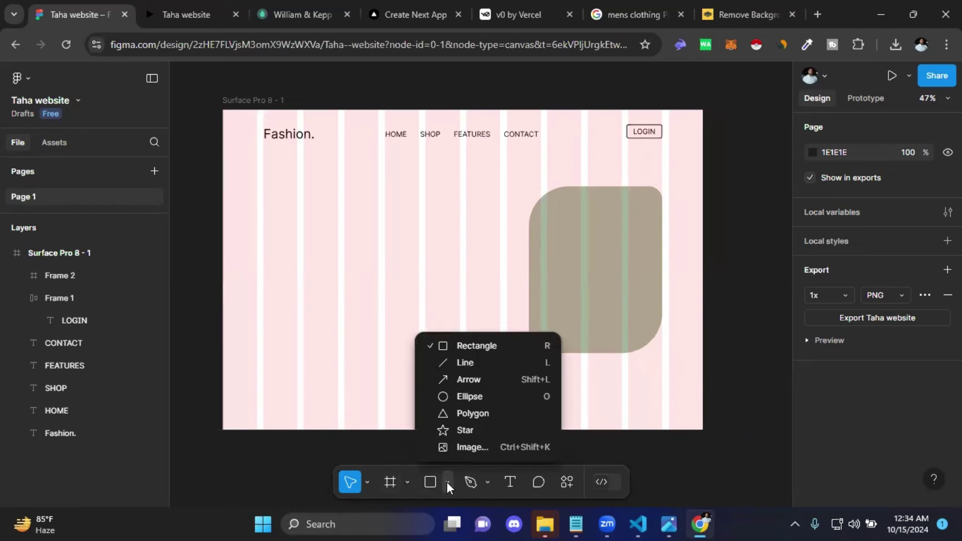
left_click(446, 486)
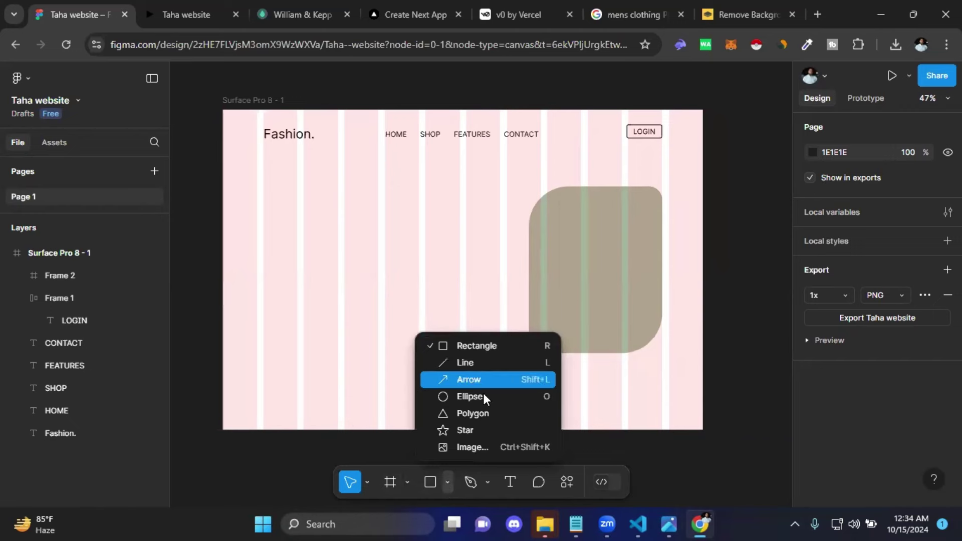
Step: Choose Image… and load men-removebg-preview from the Open dialog
left_click(486, 447)
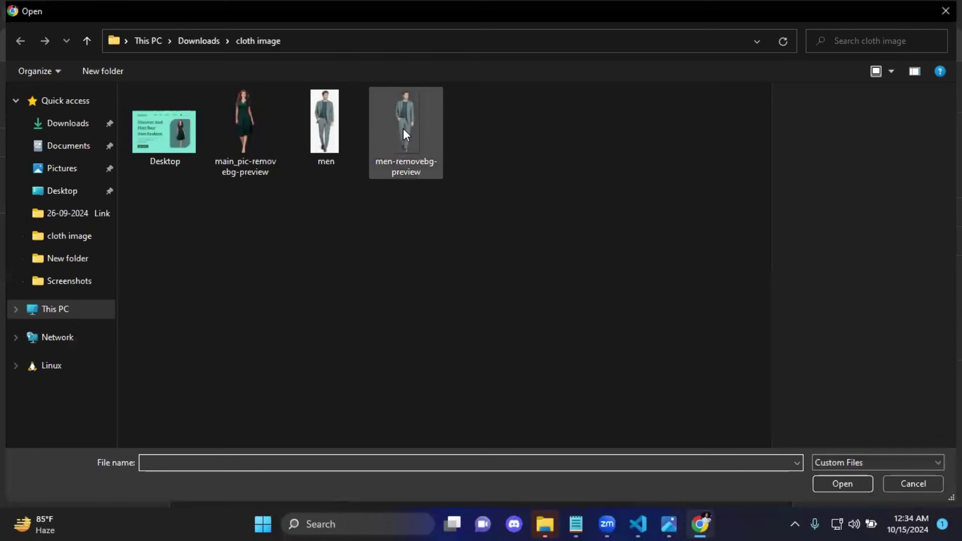
left_click(404, 131)
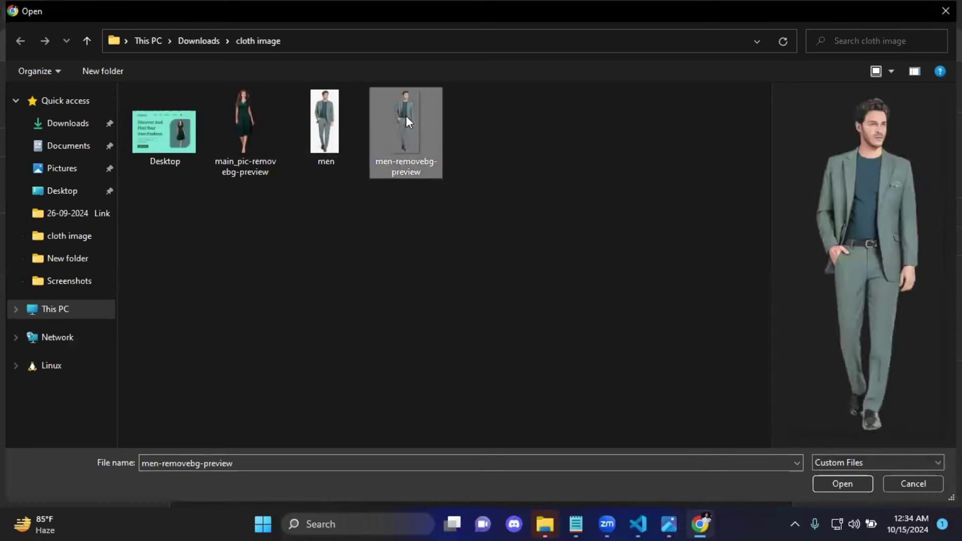
left_click(835, 483)
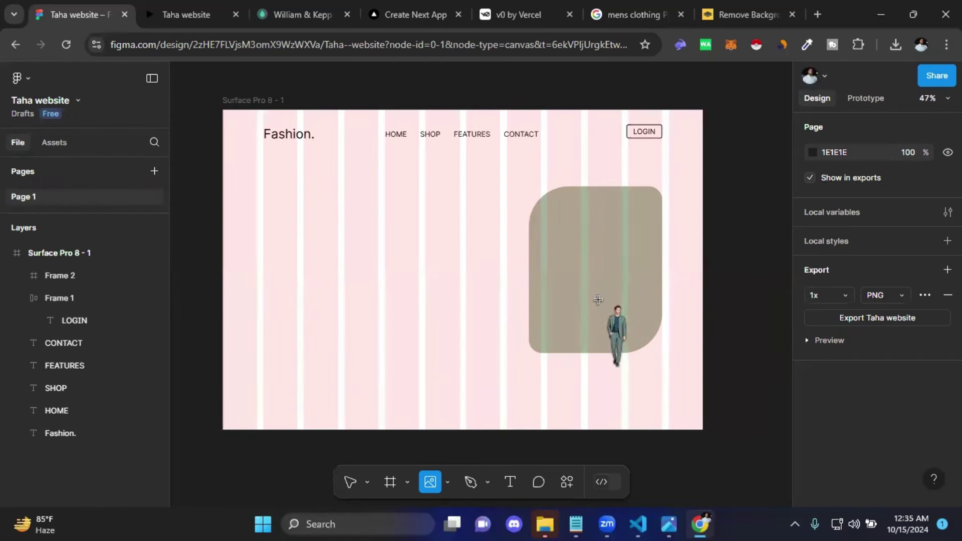
Step: Place the suited-man cut-out over the rounded grey-green frame and resize it to 266×599
left_click(345, 290)
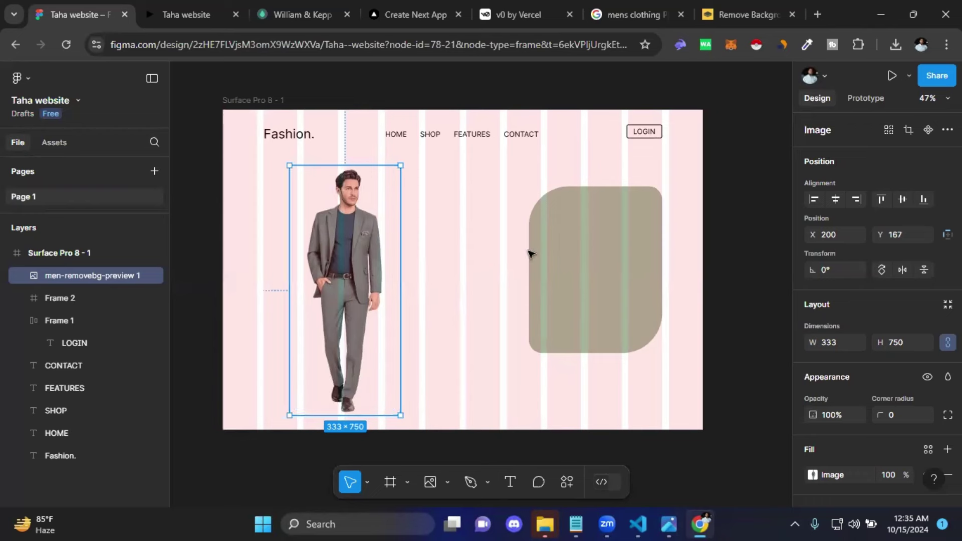
mouse_move(376, 286)
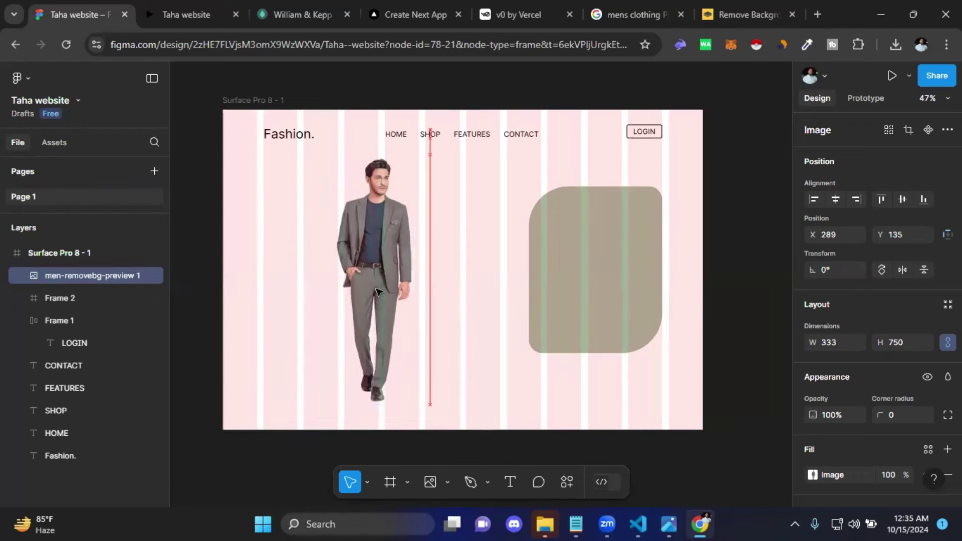
mouse_move(349, 302)
left_mouse_down()
mouse_move(571, 298)
mouse_move(607, 324)
left_mouse_up()
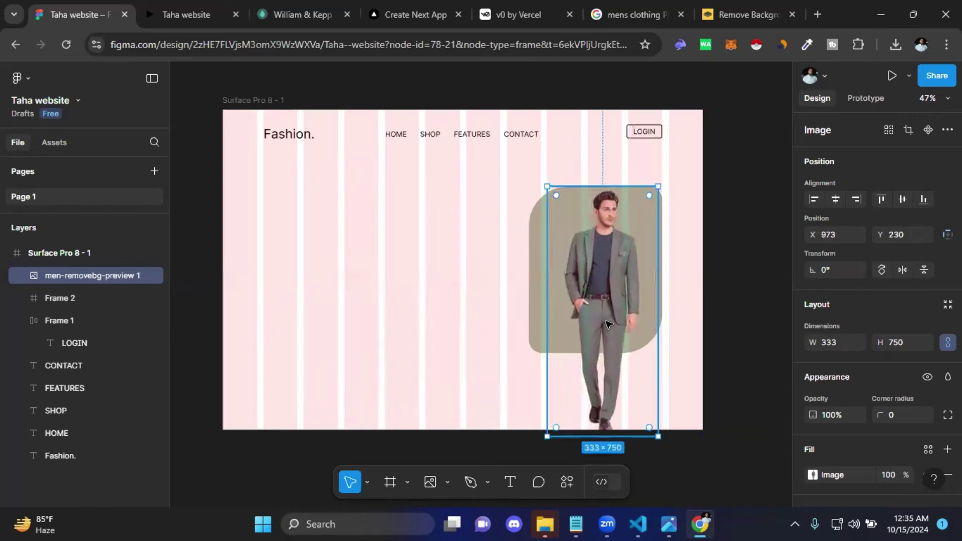
left_click_drag(608, 273, 603, 276)
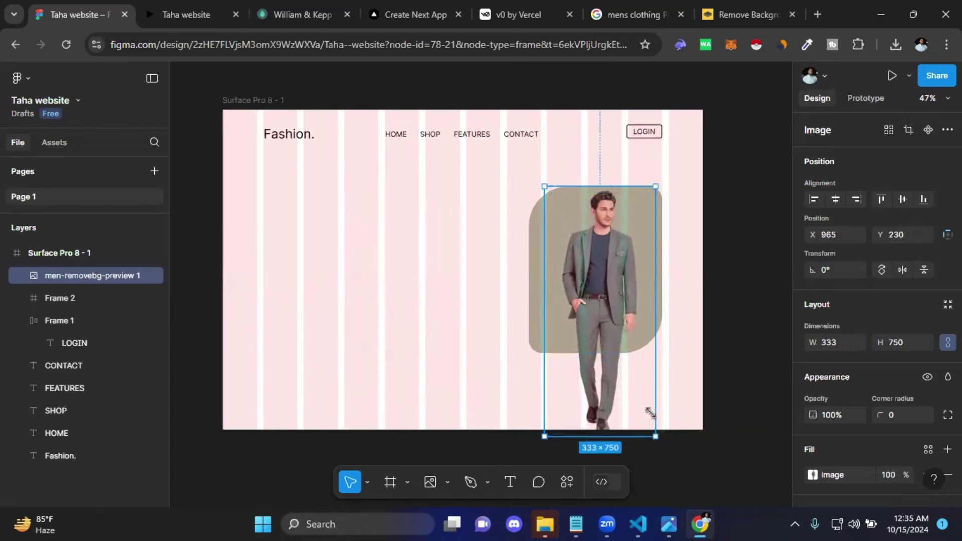
mouse_move(648, 412)
left_mouse_down()
mouse_move(631, 372)
mouse_move(648, 398)
mouse_move(581, 359)
mouse_move(715, 331)
mouse_move(691, 404)
mouse_move(683, 331)
mouse_move(636, 279)
mouse_move(594, 275)
mouse_move(562, 354)
mouse_move(563, 386)
mouse_move(633, 370)
mouse_move(643, 243)
mouse_move(642, 266)
left_mouse_up()
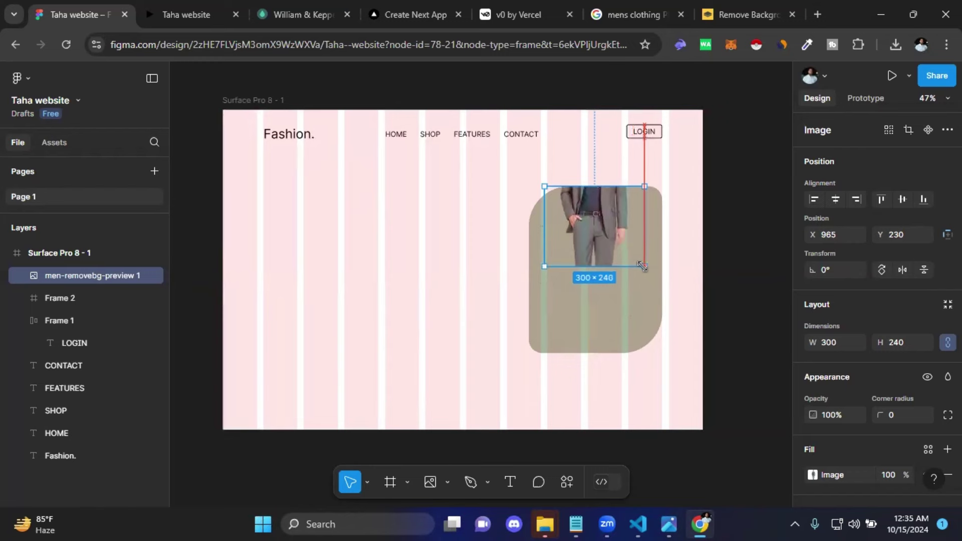
mouse_move(641, 266)
left_mouse_down()
mouse_move(678, 379)
mouse_move(620, 346)
mouse_move(617, 354)
mouse_move(610, 336)
mouse_move(633, 377)
left_mouse_up()
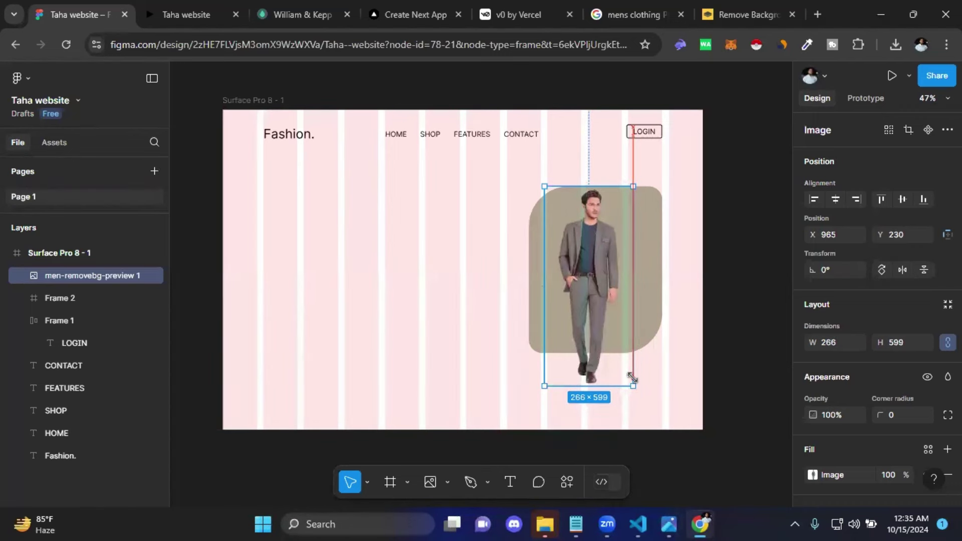
left_click_drag(632, 376, 629, 380)
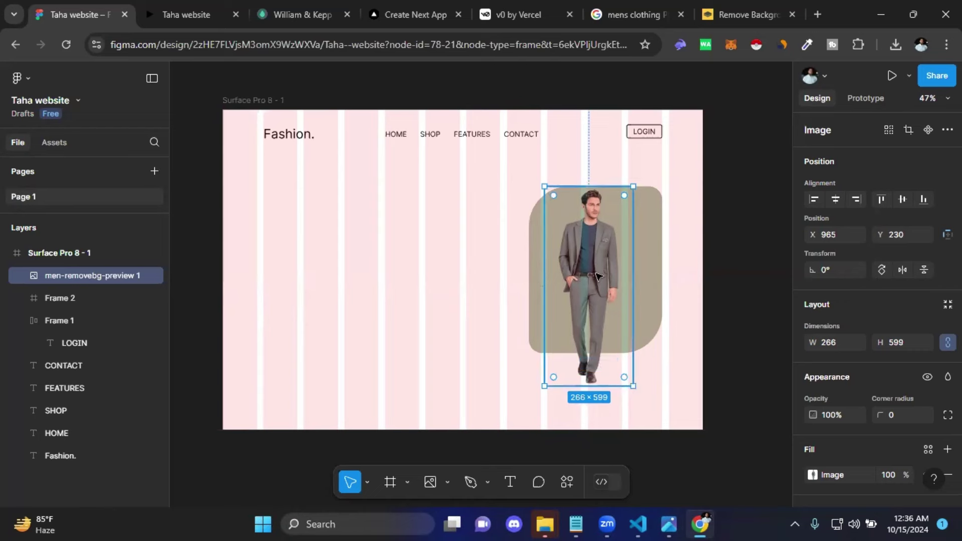
left_click_drag(602, 277, 604, 278)
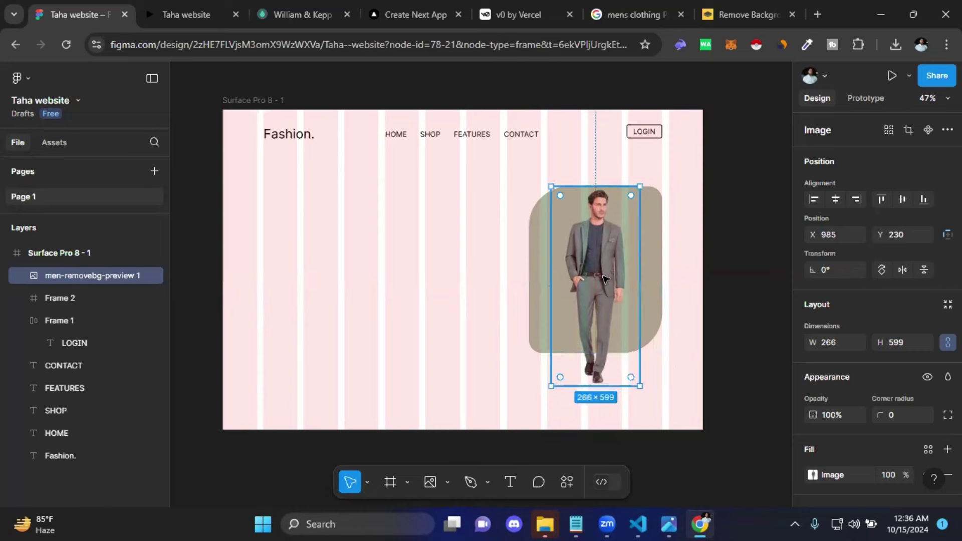
Step: Stretch the rounded backdrop Frame 2 to 400 × 600 so it reaches the man's feet
left_click(541, 282)
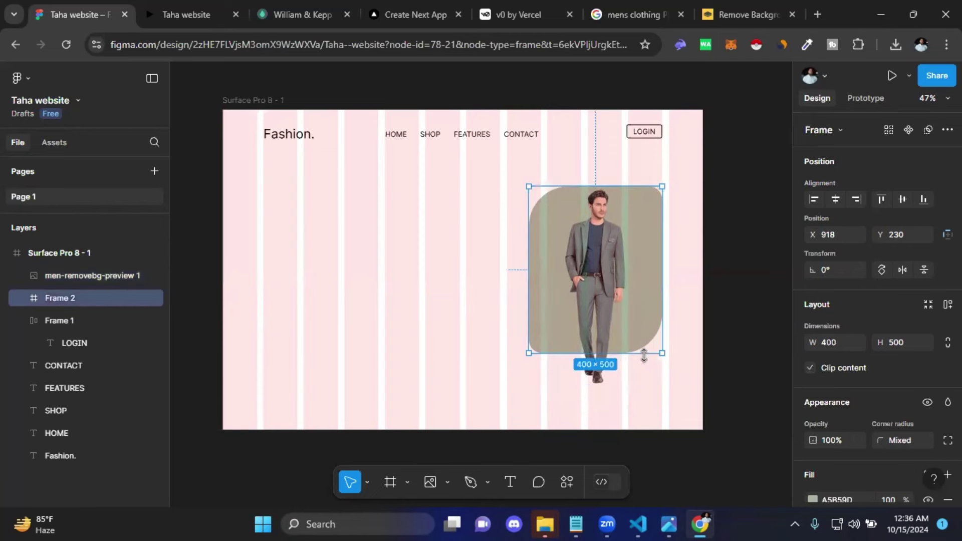
left_click_drag(644, 354, 641, 389)
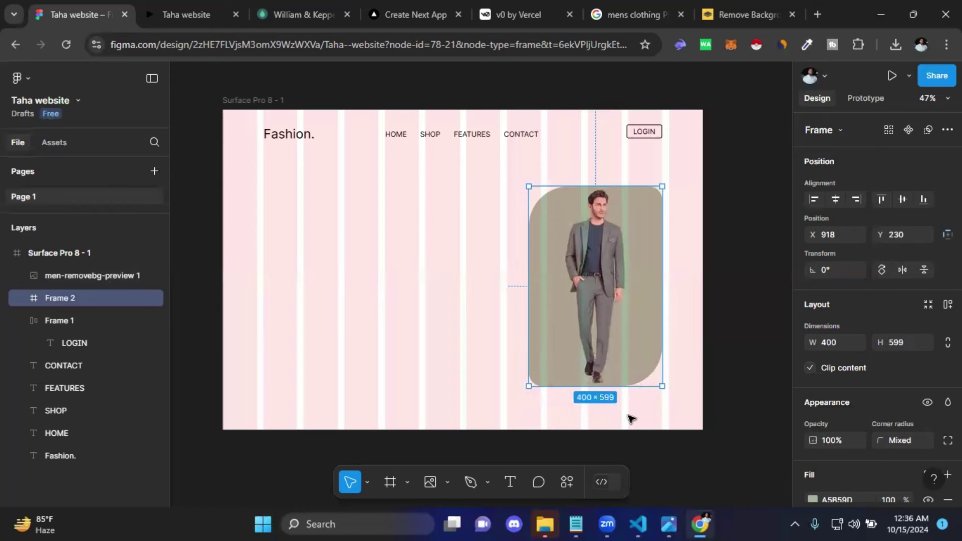
left_click(698, 254)
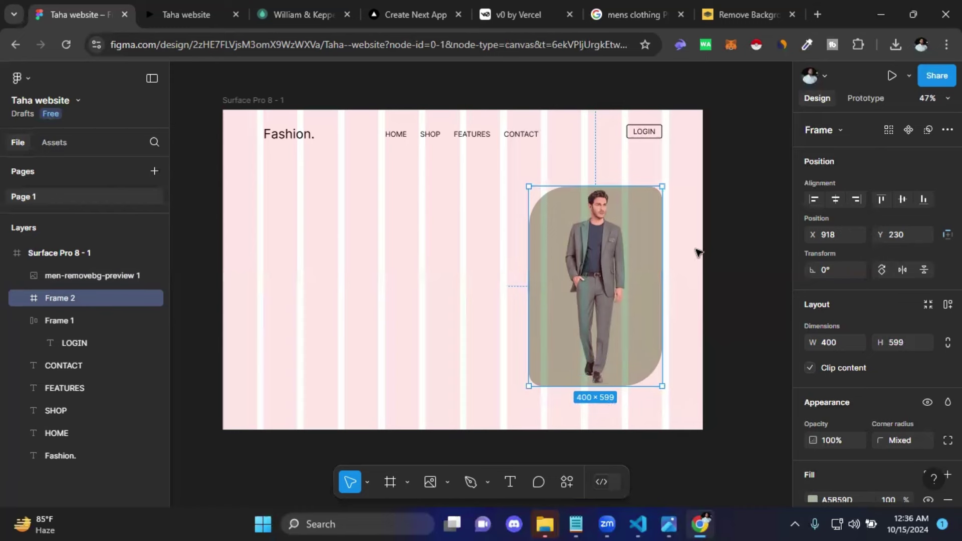
left_click(650, 229)
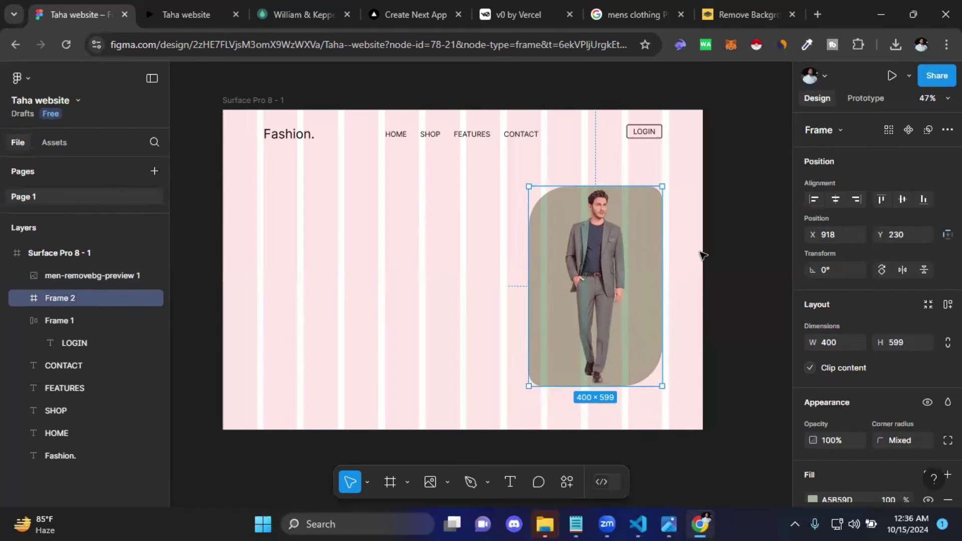
mouse_move(902, 343)
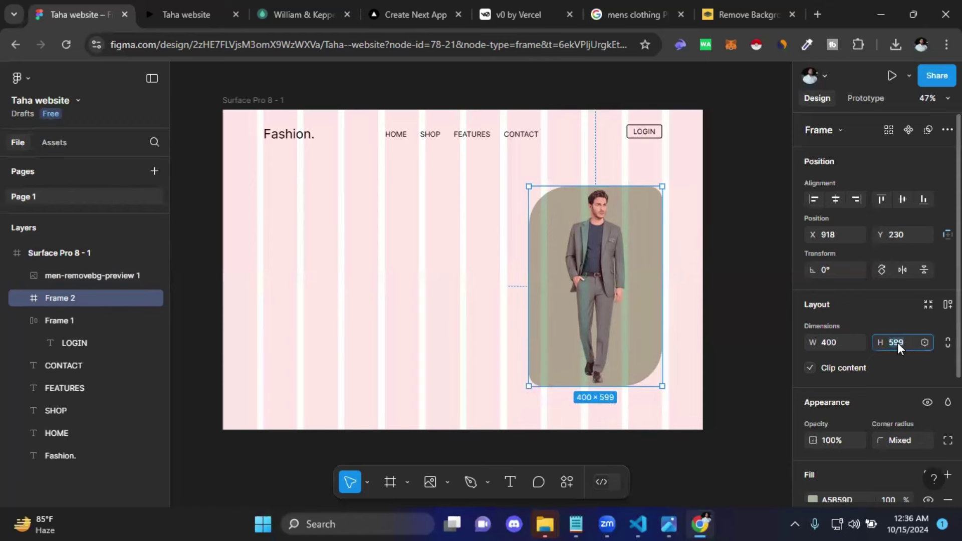
type("600")
key("Return")
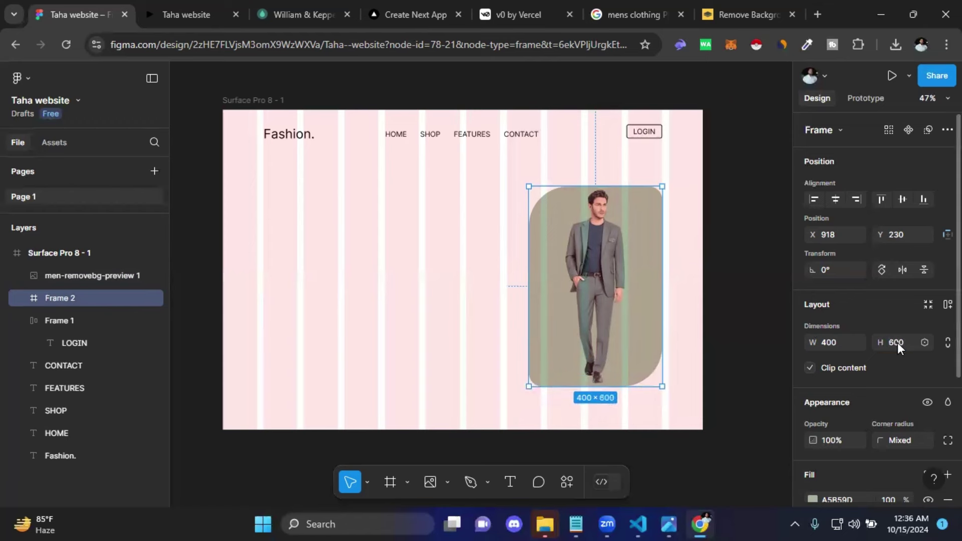
left_click(725, 279)
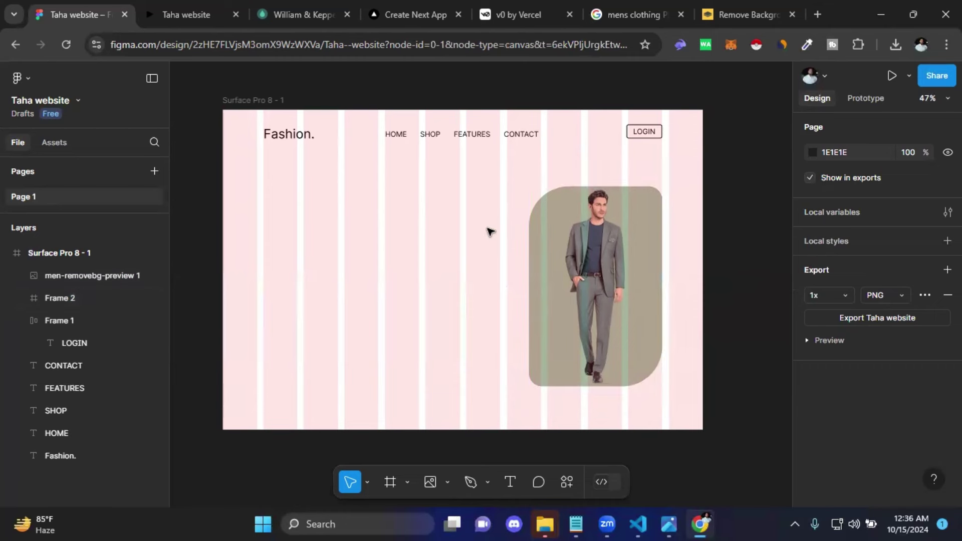
left_click(543, 219)
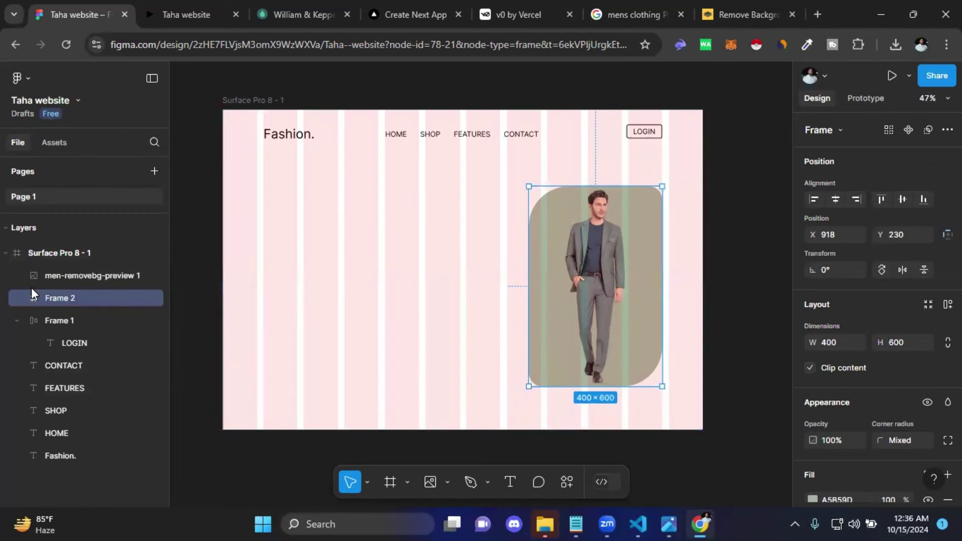
Step: Rename the Frame 2 layer to 'side image frame'
left_click(69, 298)
double_click(59, 297)
type("side image")
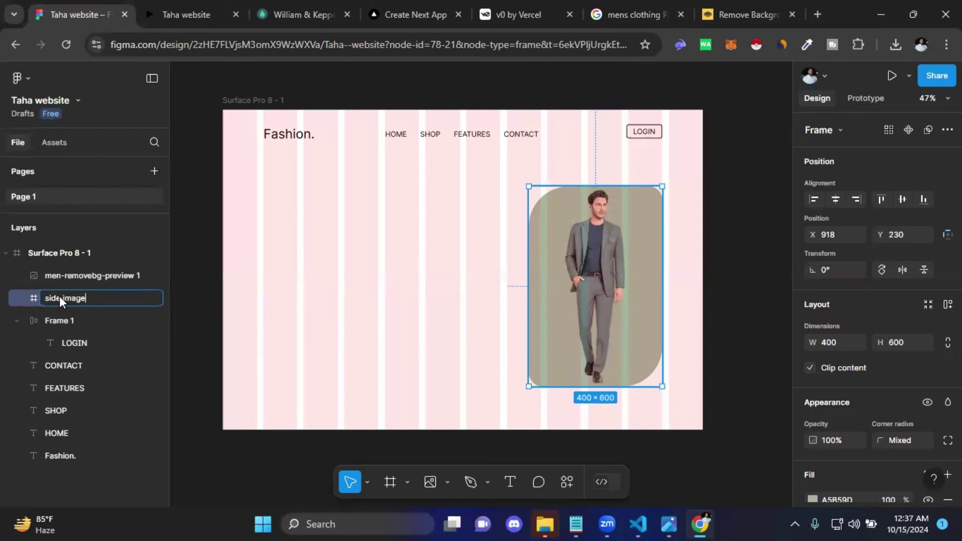
type("frame")
key("Return")
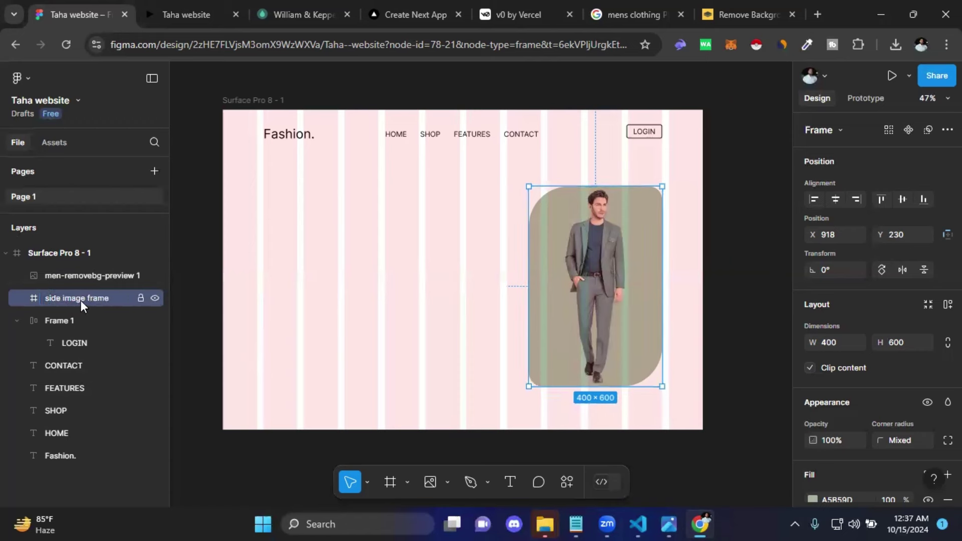
Step: Reorder the man image and side image frame layers and reposition the man image on the canvas
left_click(593, 262)
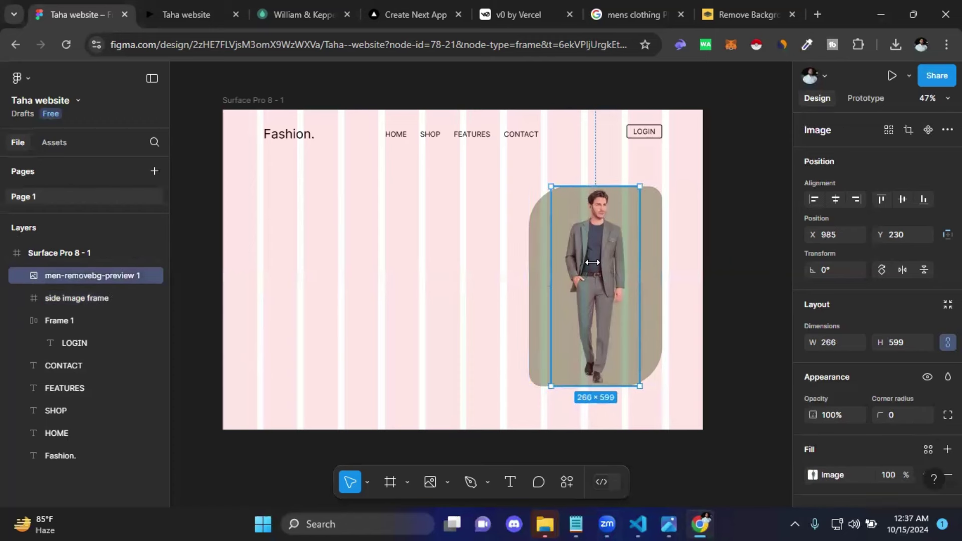
mouse_move(85, 276)
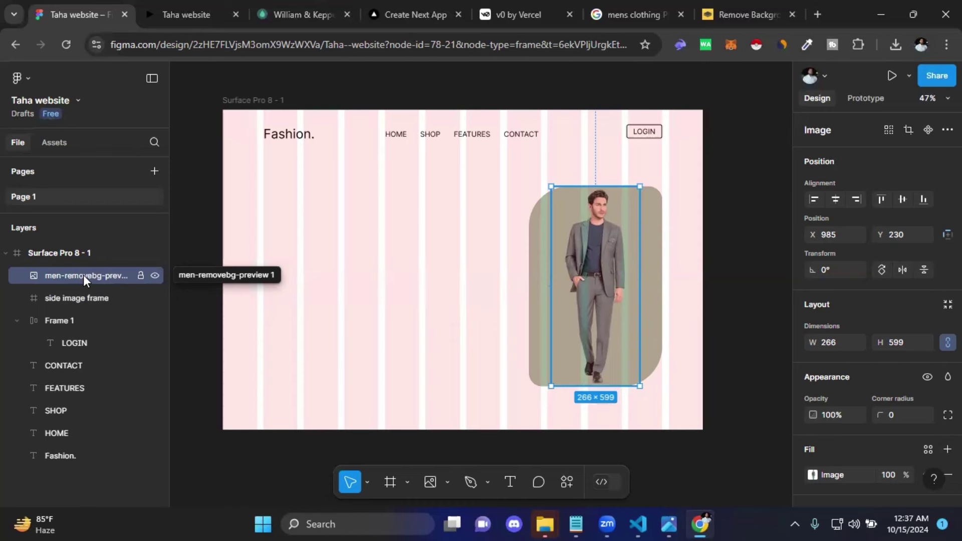
left_click_drag(83, 276, 83, 278)
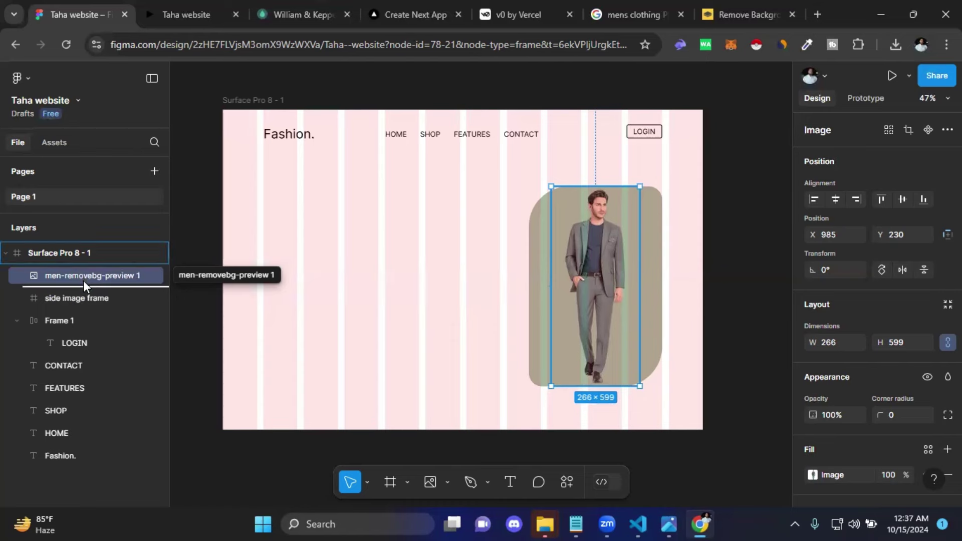
mouse_move(83, 281)
left_mouse_down()
mouse_move(55, 306)
mouse_move(53, 294)
left_mouse_up()
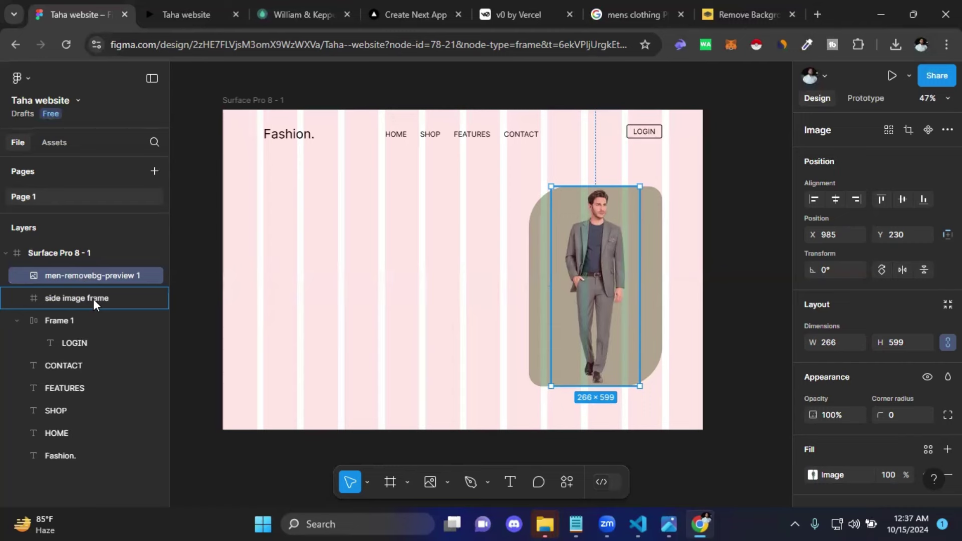
left_click_drag(93, 298, 92, 276)
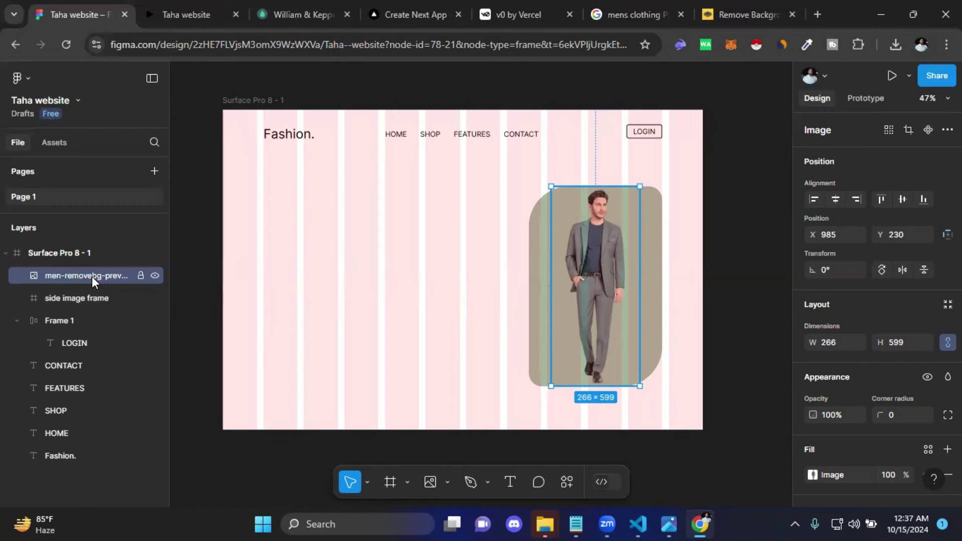
left_click(439, 286)
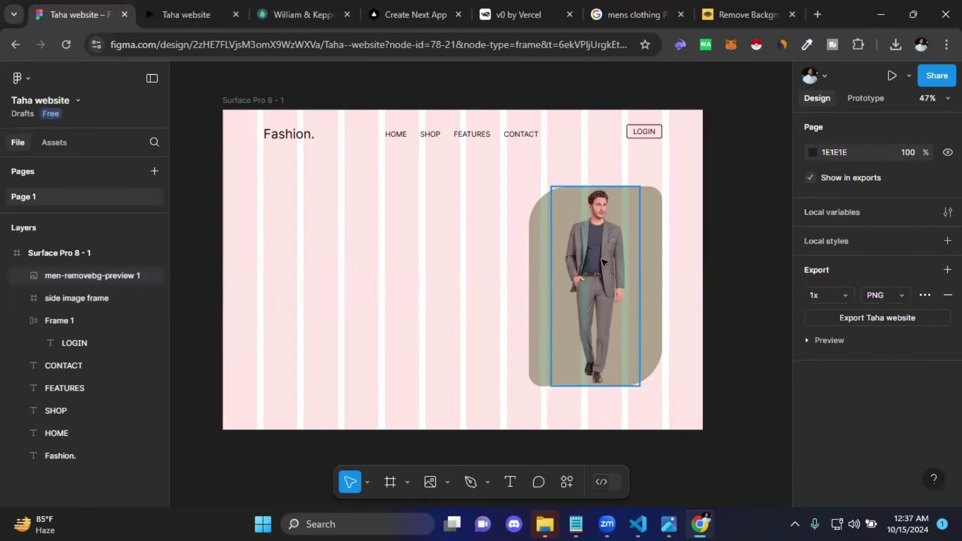
mouse_move(598, 264)
left_mouse_down()
mouse_move(589, 317)
mouse_move(577, 310)
left_mouse_up()
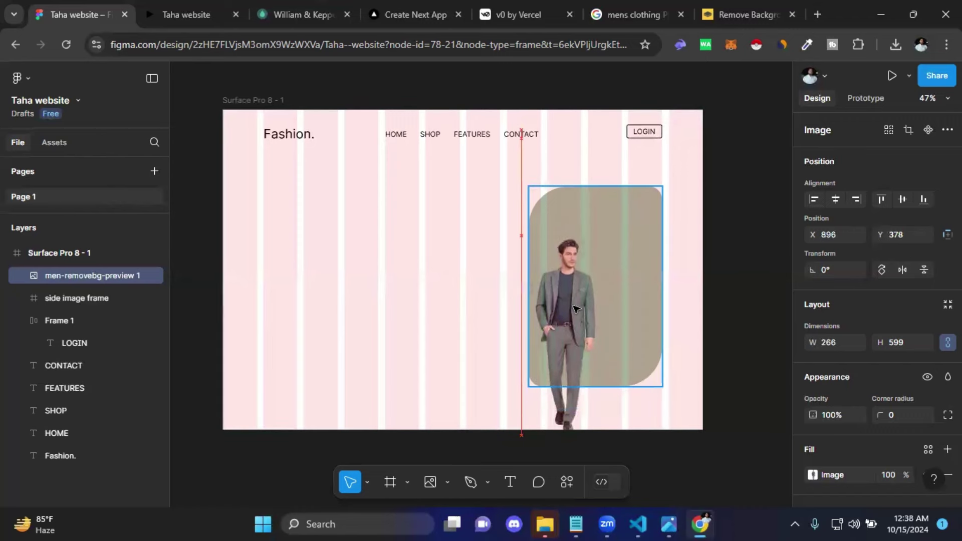
left_click(400, 338)
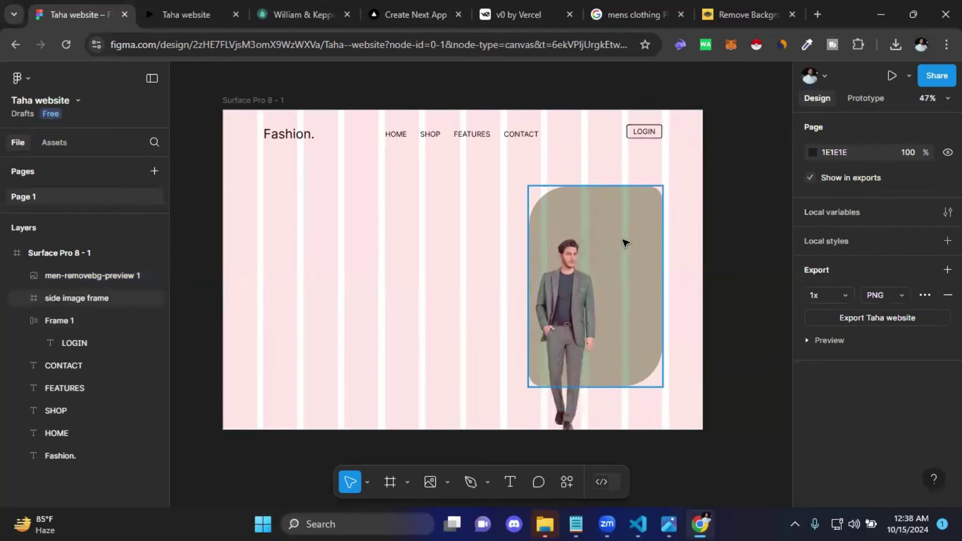
left_click(628, 214)
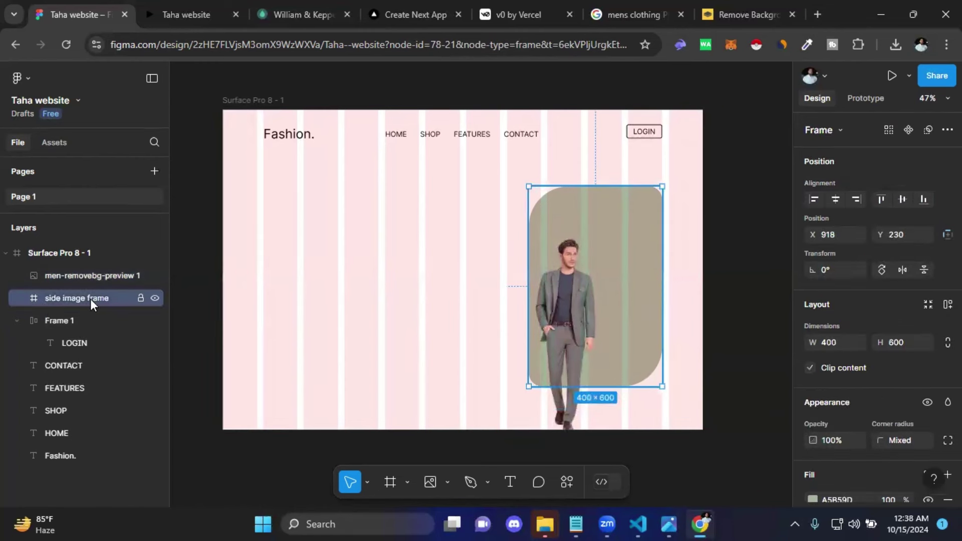
key("Escape")
left_click(569, 415)
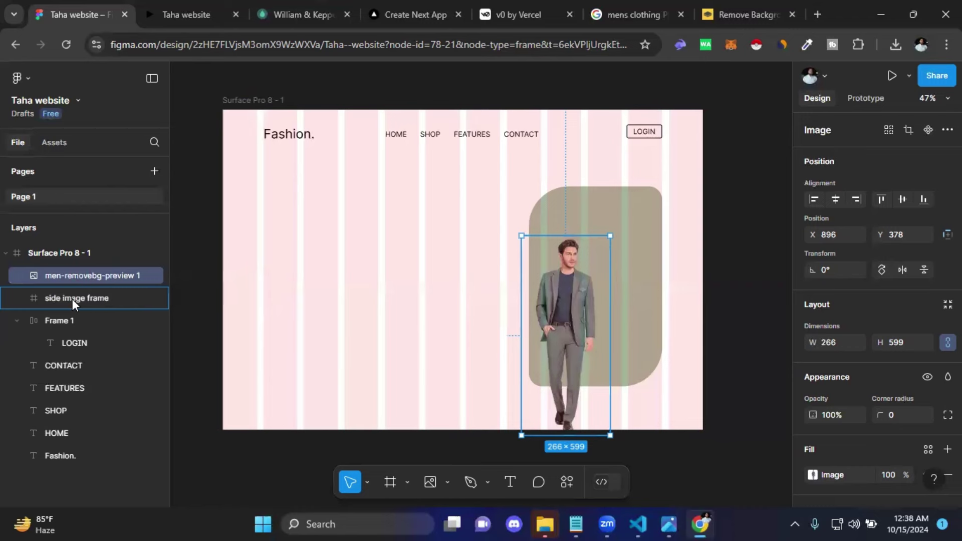
Step: Nest men-removebg-preview 1 inside side image frame so the frame clips it
mouse_move(77, 297)
left_click_drag(72, 298, 71, 299)
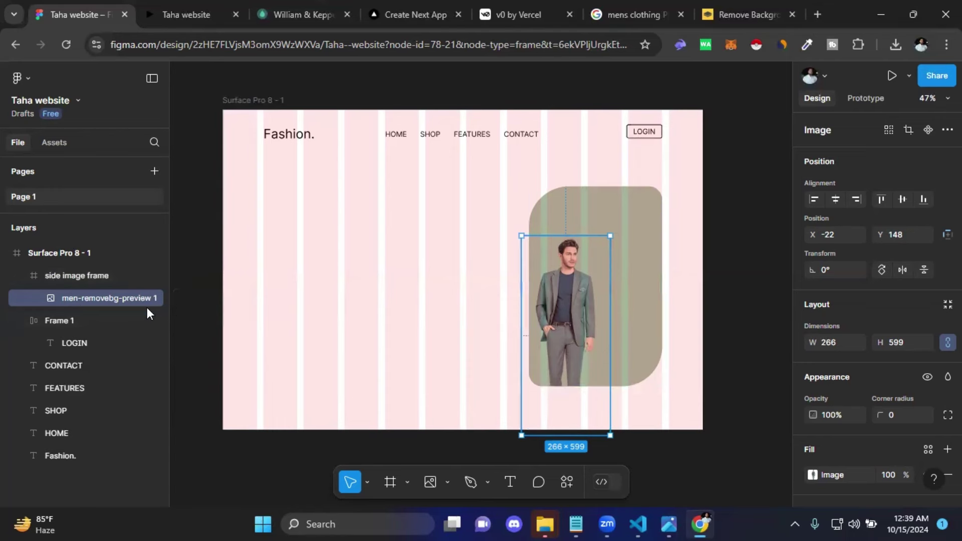
left_click(17, 274)
left_click(17, 276)
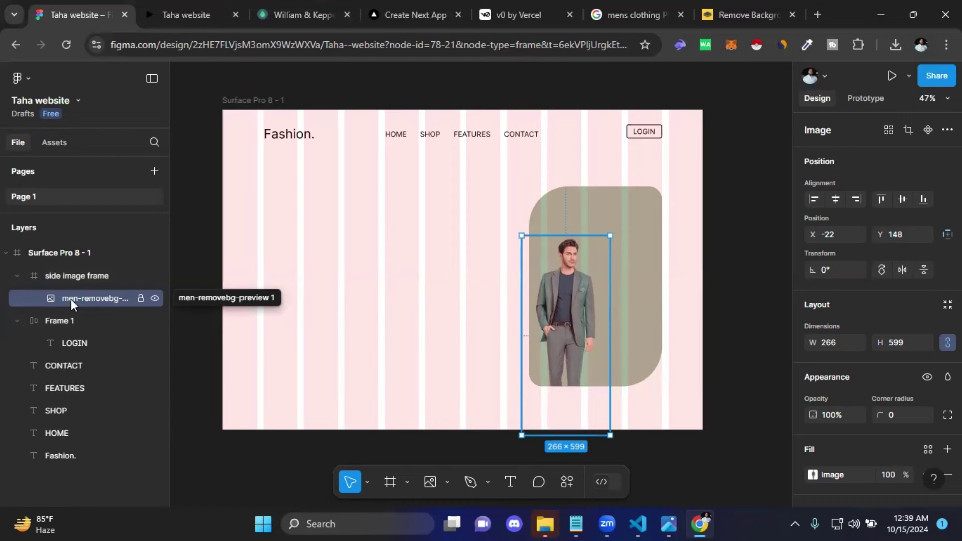
left_click_drag(70, 299, 87, 251)
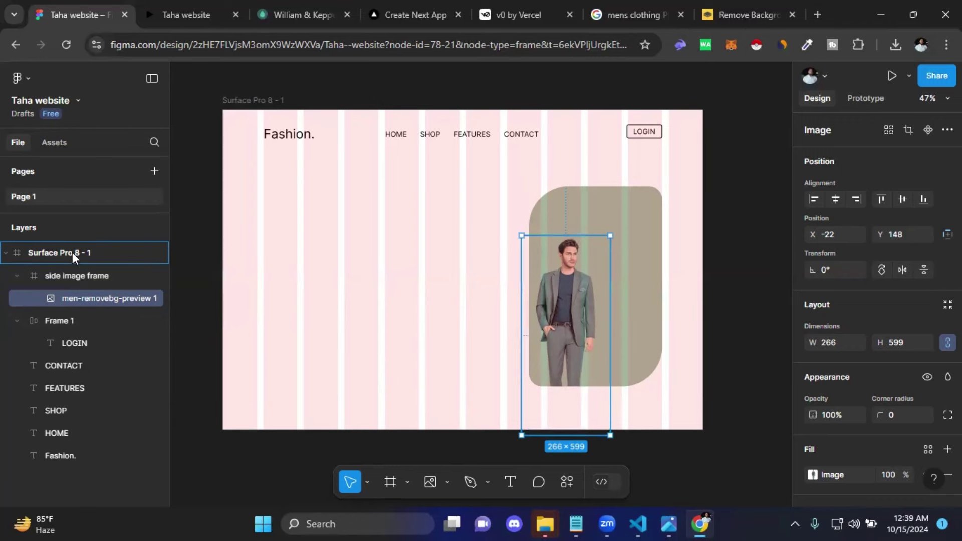
left_click_drag(70, 252, 73, 253)
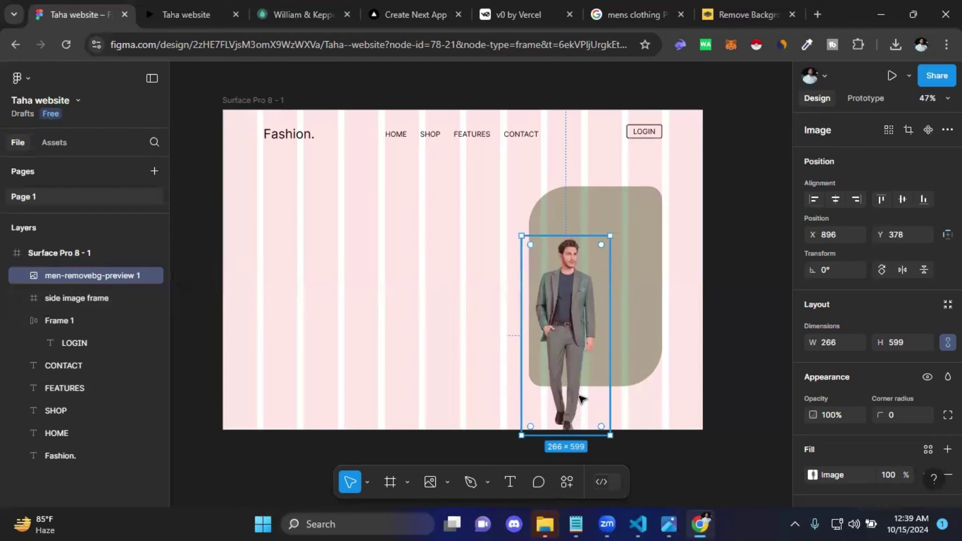
mouse_move(86, 275)
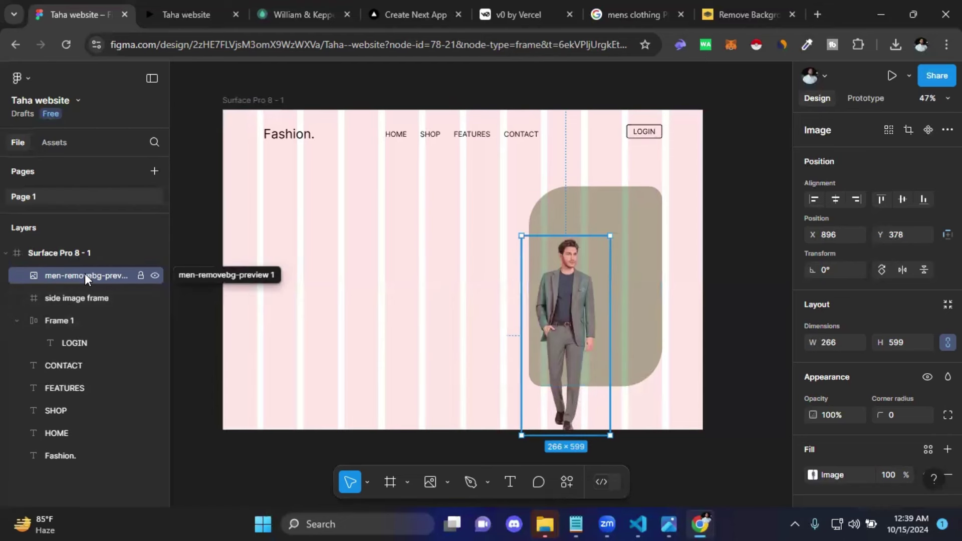
left_click_drag(75, 299, 76, 300)
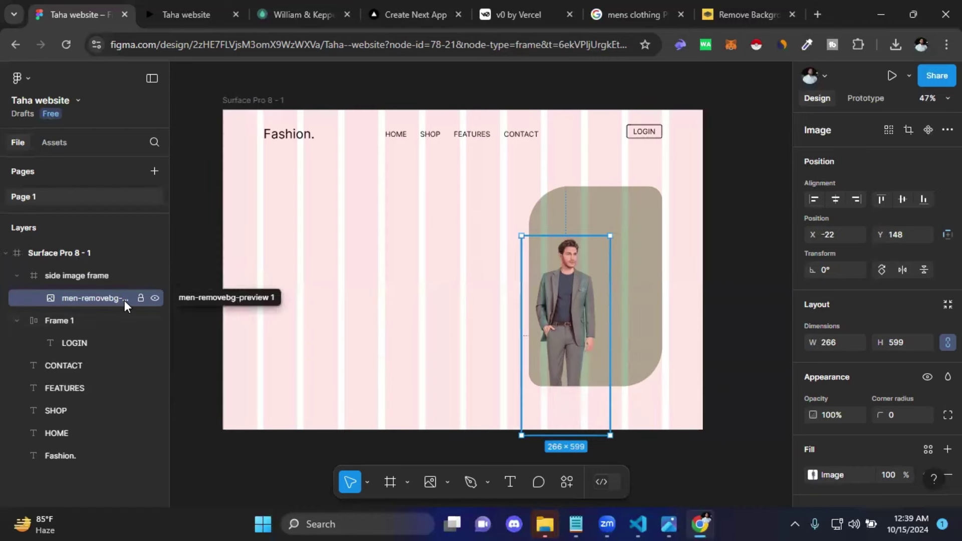
mouse_move(565, 315)
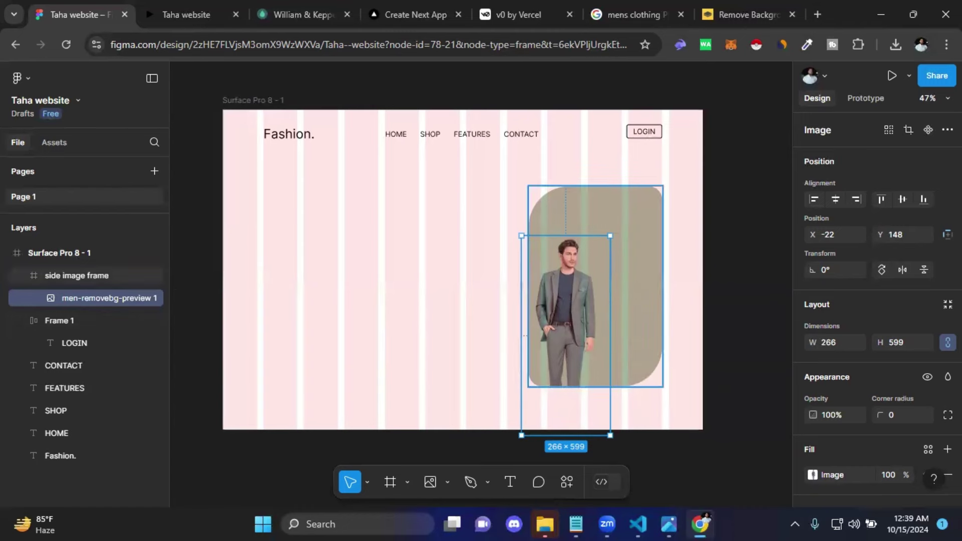
scroll(915, 420, "down", 2)
scroll(915, 420, "up", 2)
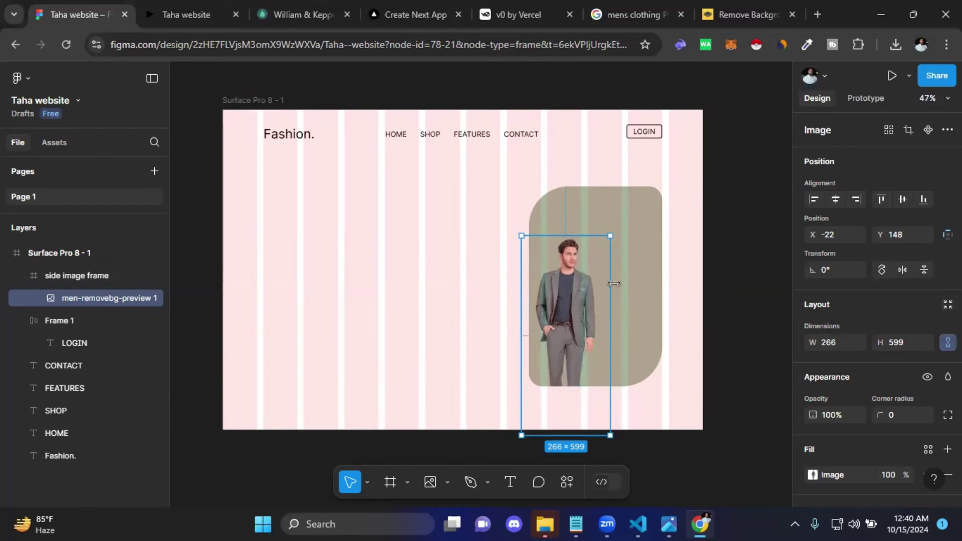
Step: Undo an accidental widening, then move the man image up and right to the frame's top
mouse_move(614, 284)
left_mouse_down()
mouse_move(659, 284)
mouse_move(610, 285)
mouse_move(630, 284)
left_mouse_up()
key("ctrl+z")
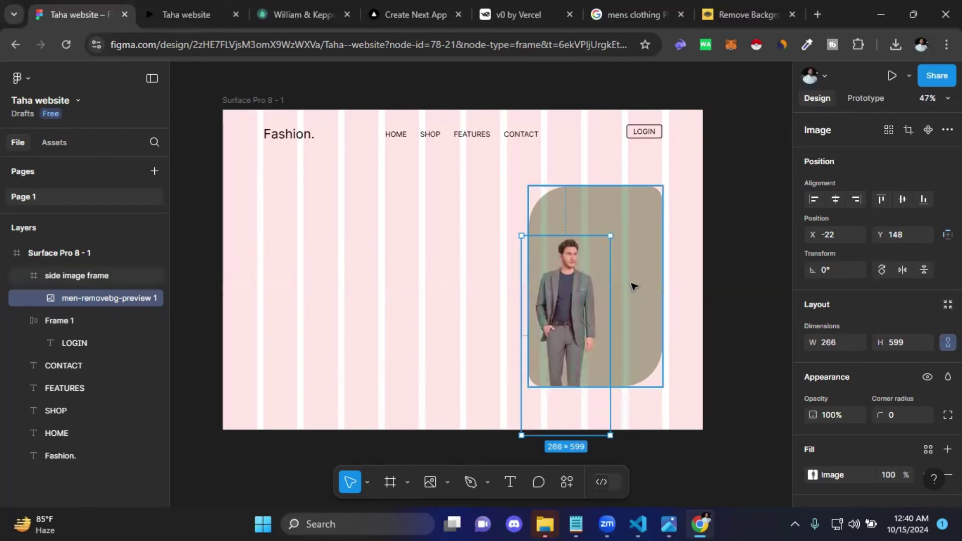
left_click(459, 320)
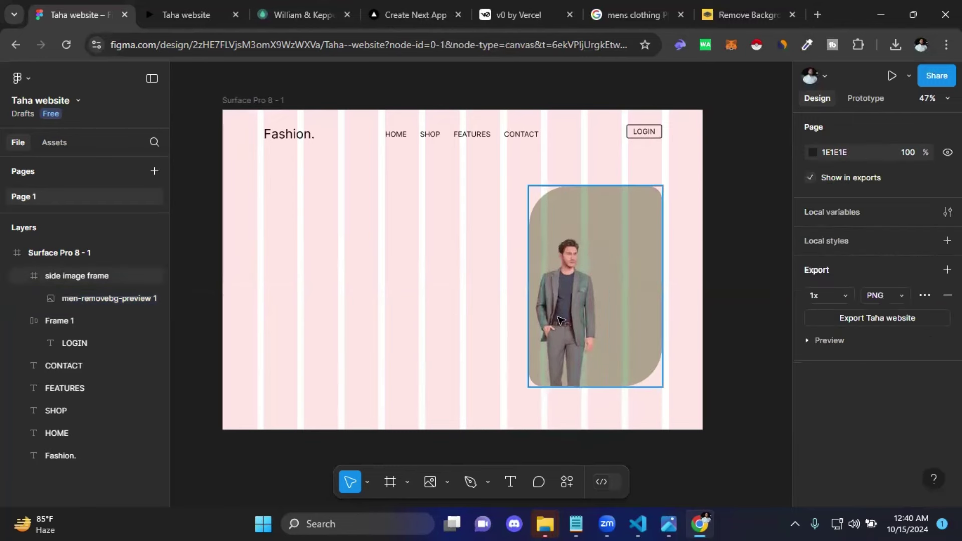
left_click(570, 310)
left_click(570, 310)
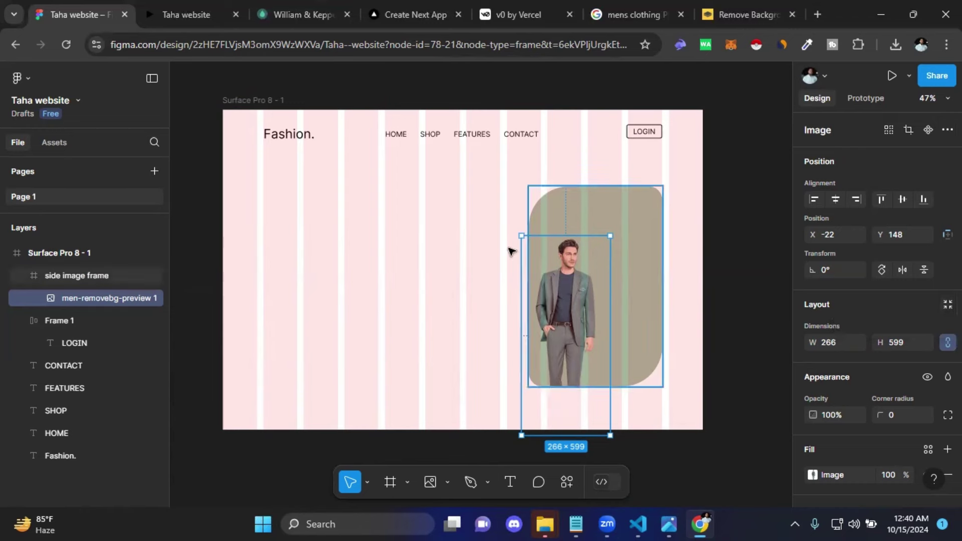
mouse_move(566, 316)
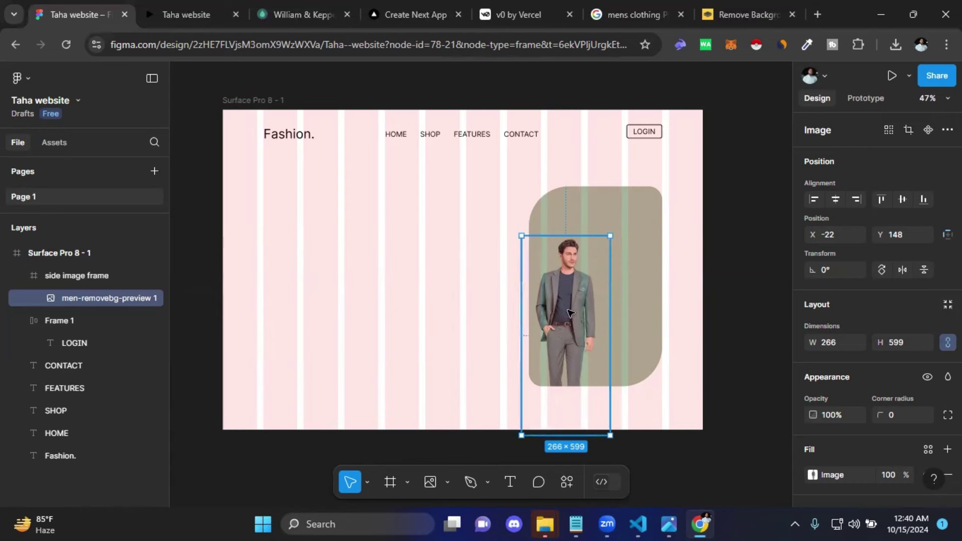
left_click_drag(572, 308, 592, 277)
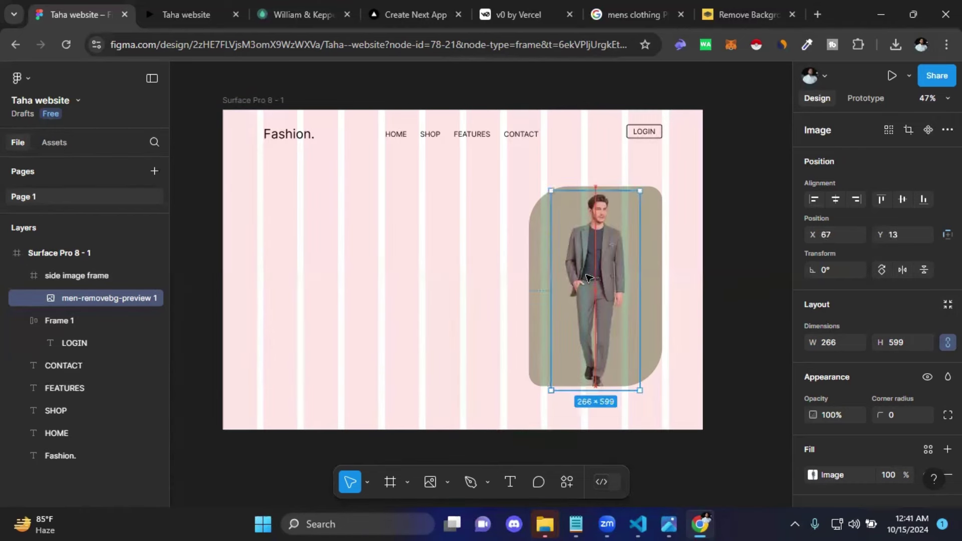
left_click_drag(591, 277, 587, 271)
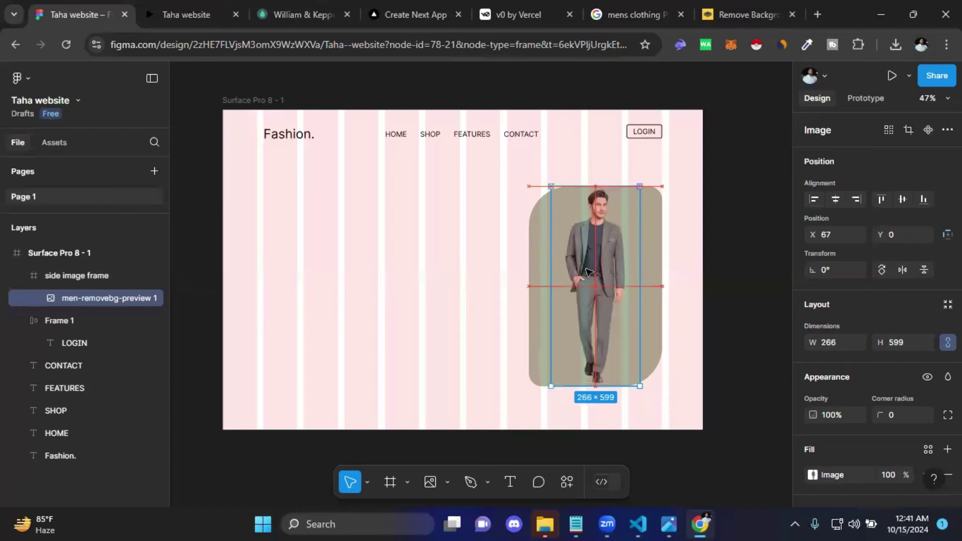
Step: Shift the man image left and down, then centre it vertically and horizontally in the frame
left_click(433, 285)
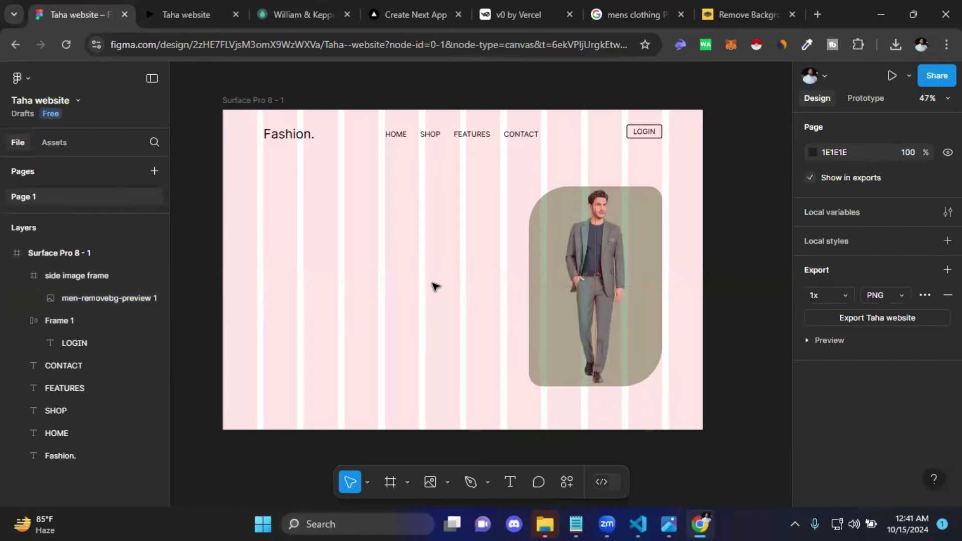
left_click(604, 282)
double_click(604, 282)
left_click_drag(603, 273, 566, 297)
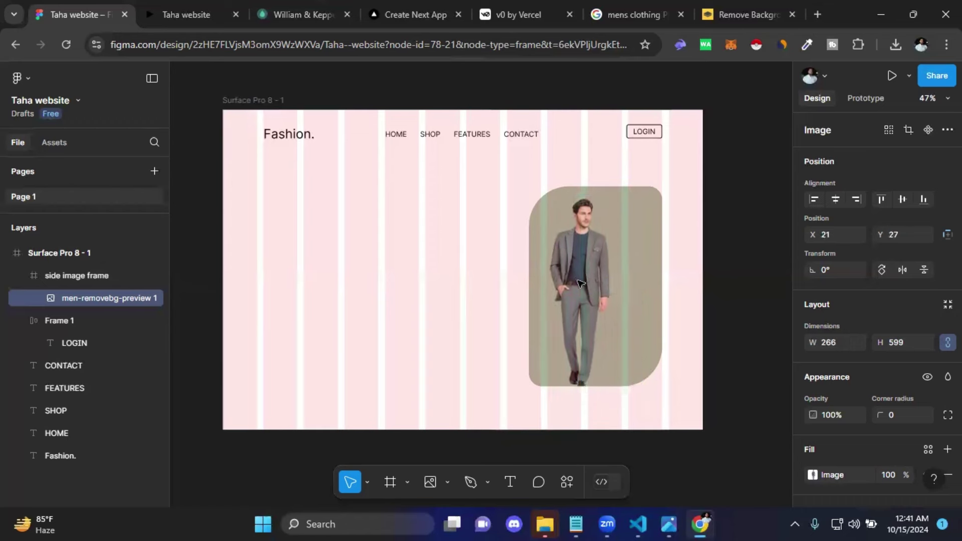
left_click(436, 294)
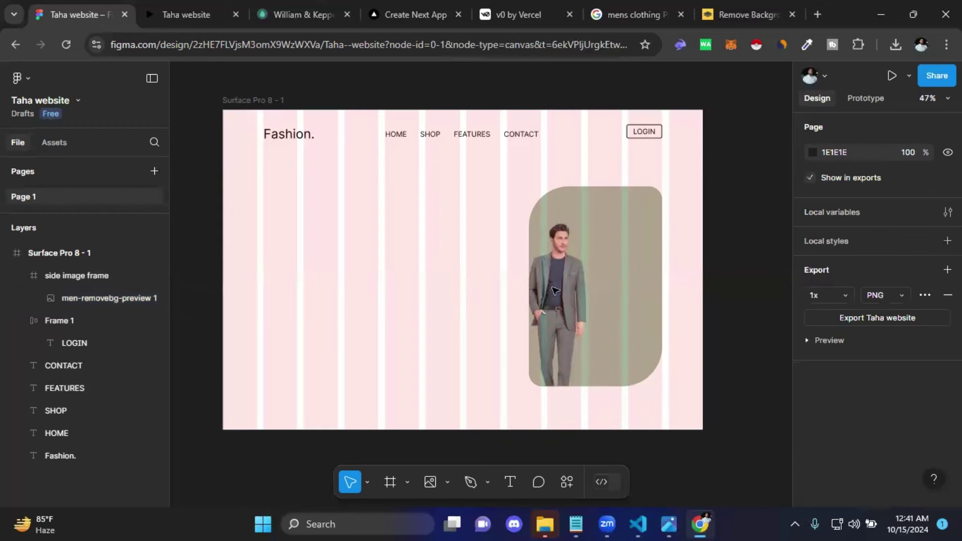
left_click(558, 290)
double_click(558, 291)
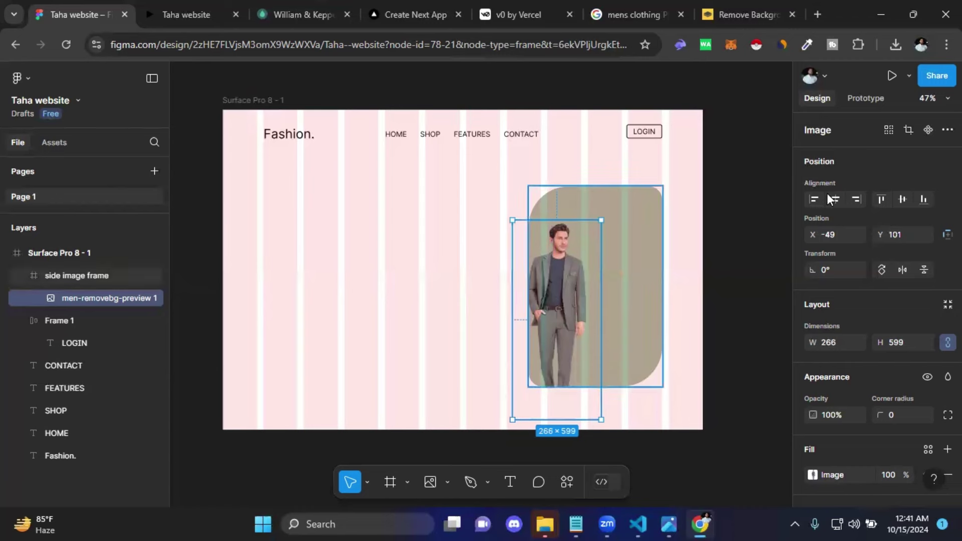
left_click(906, 200)
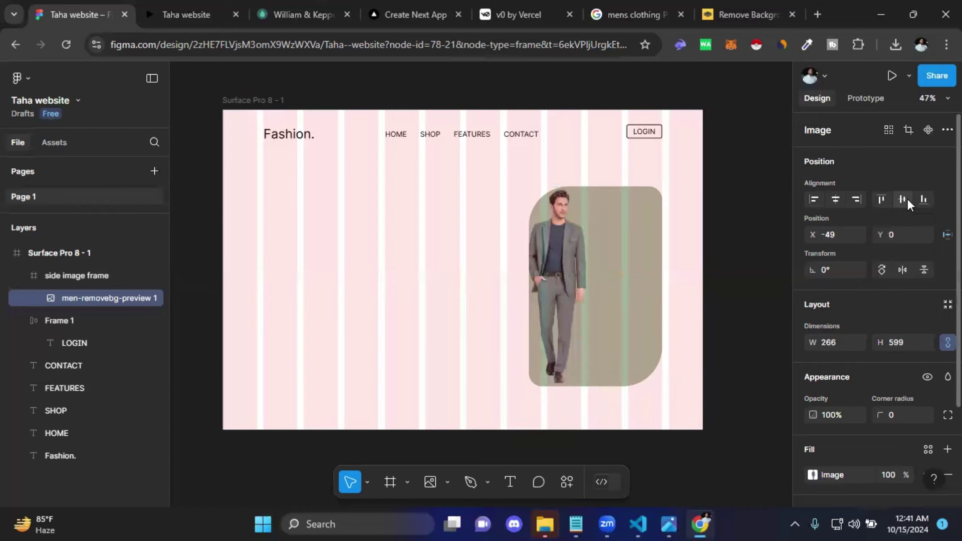
left_click(837, 200)
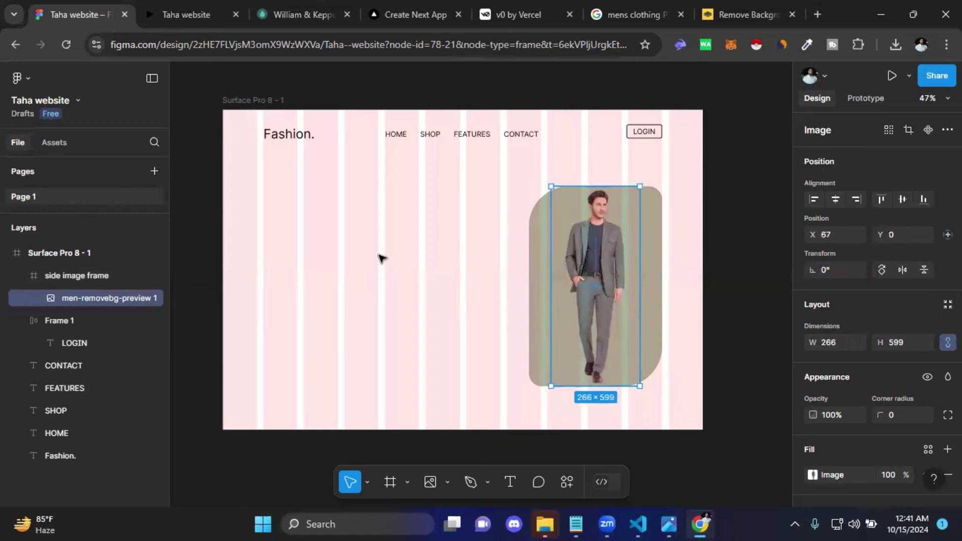
Step: Move the man image left and down so his lower legs crop at the frame's bottom edge
left_click(498, 302)
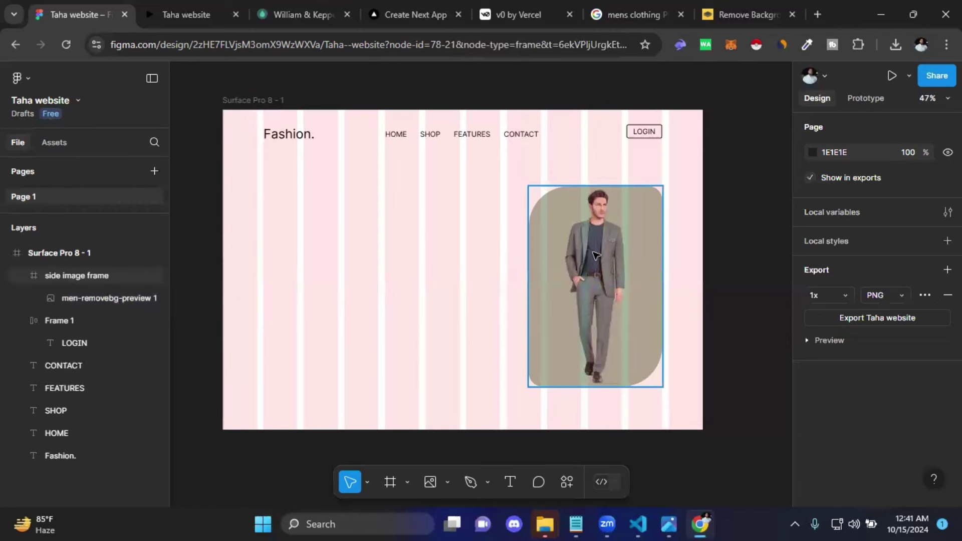
double_click(597, 255)
left_click_drag(575, 285, 531, 343)
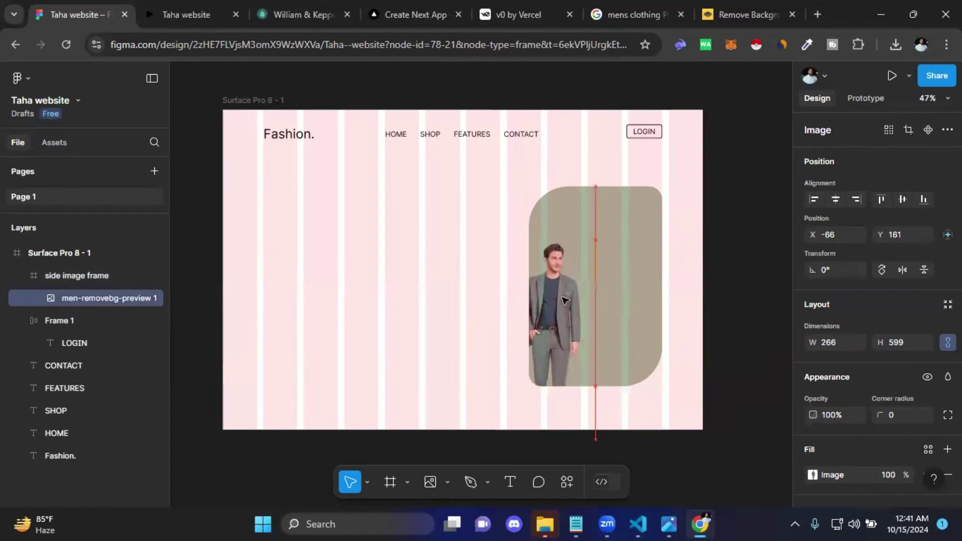
left_click(415, 318)
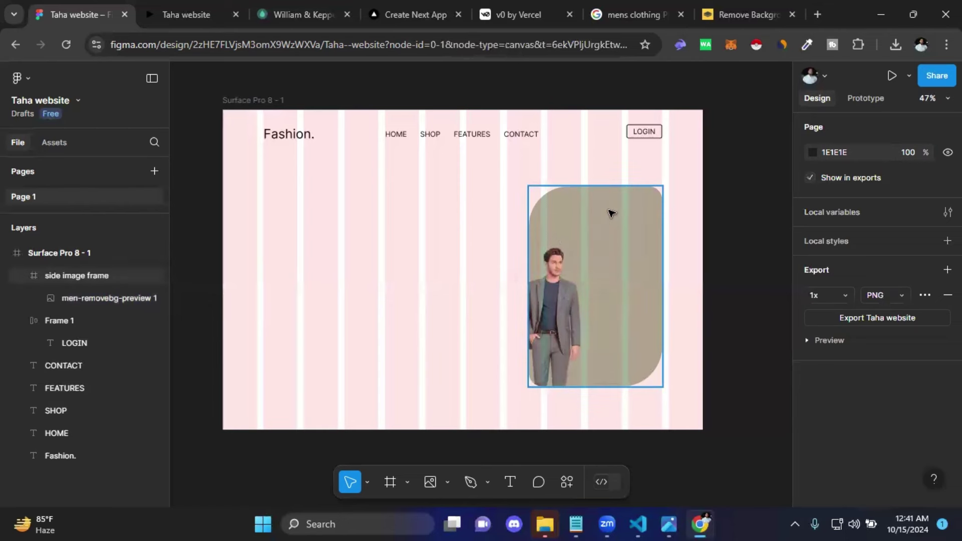
left_click(611, 213)
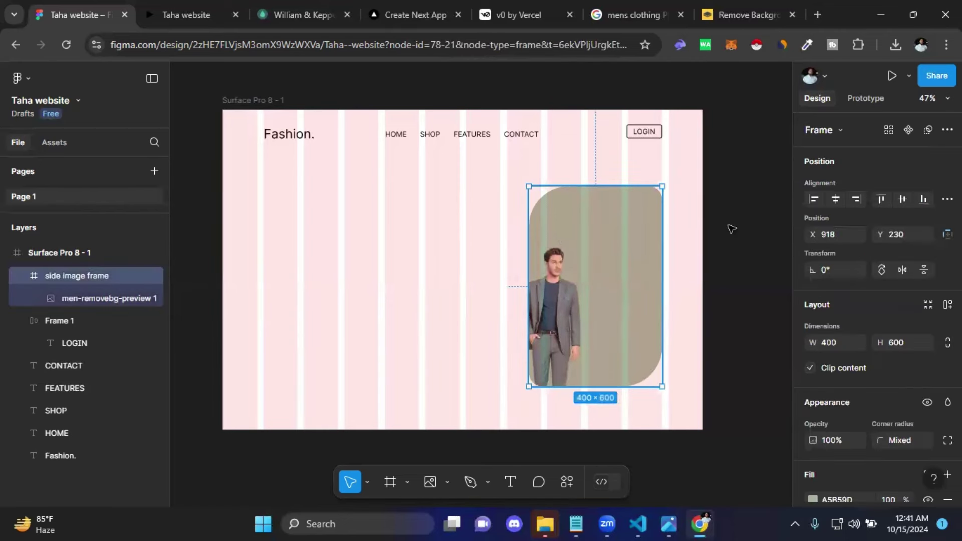
Step: Give side image frame auto layout with the image centred, sized 400 × 600
scroll(870, 271, "down", 2)
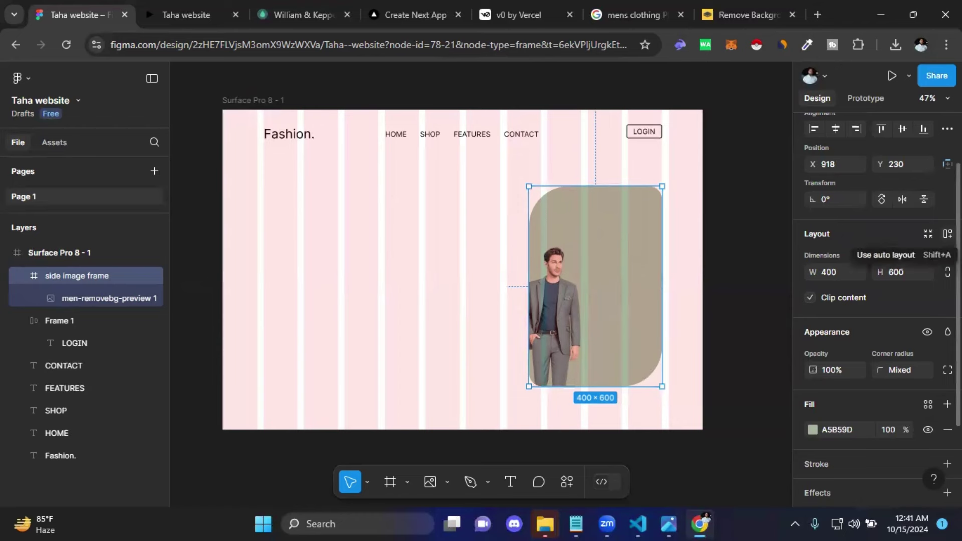
left_click(948, 234)
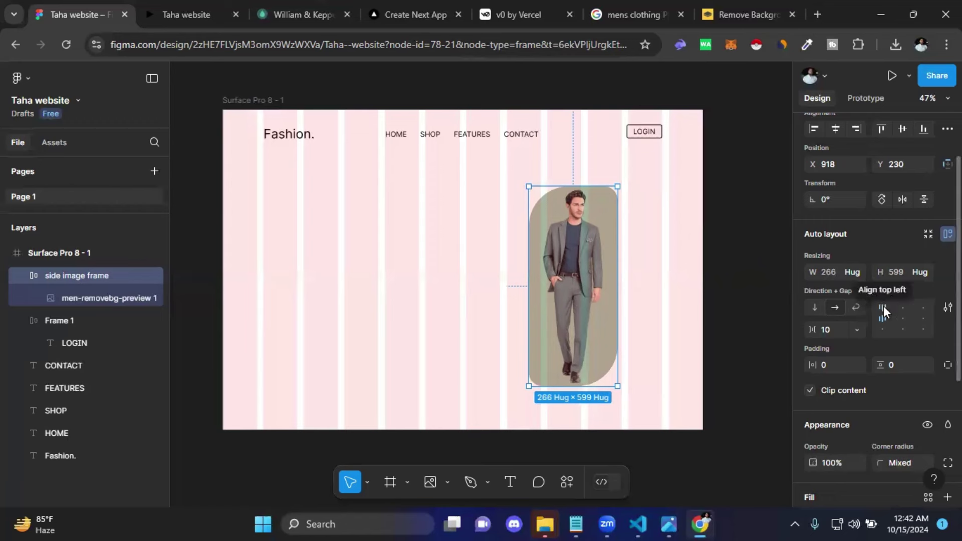
left_click(906, 319)
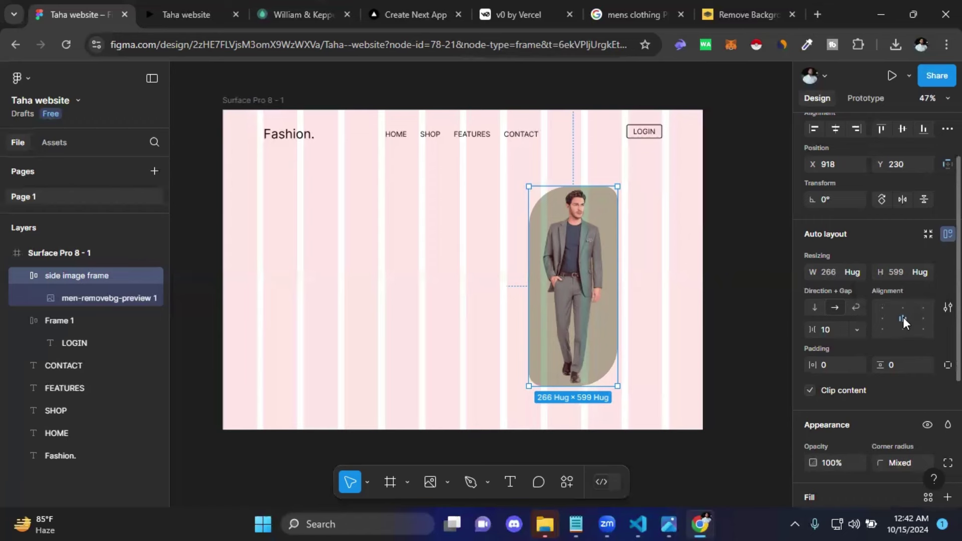
left_click(826, 273)
type("400")
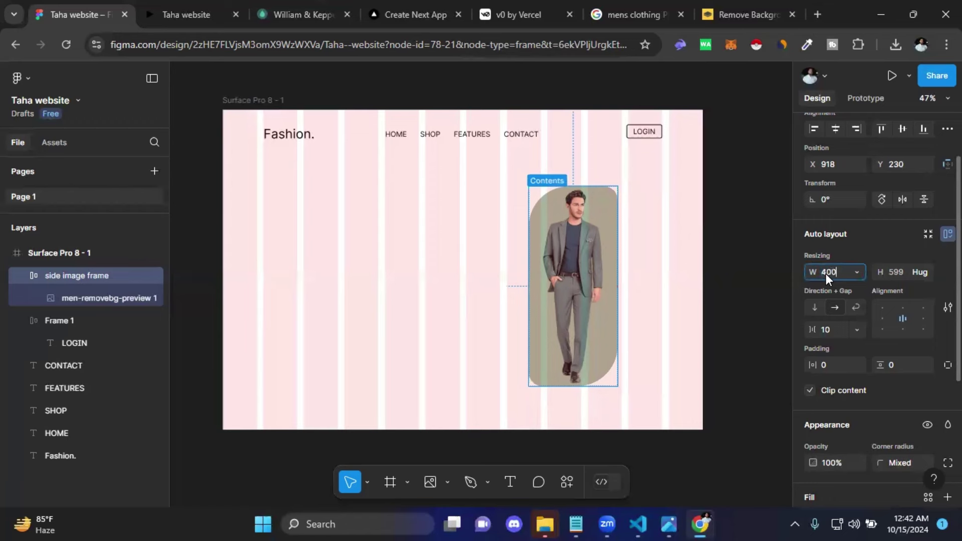
key("Return")
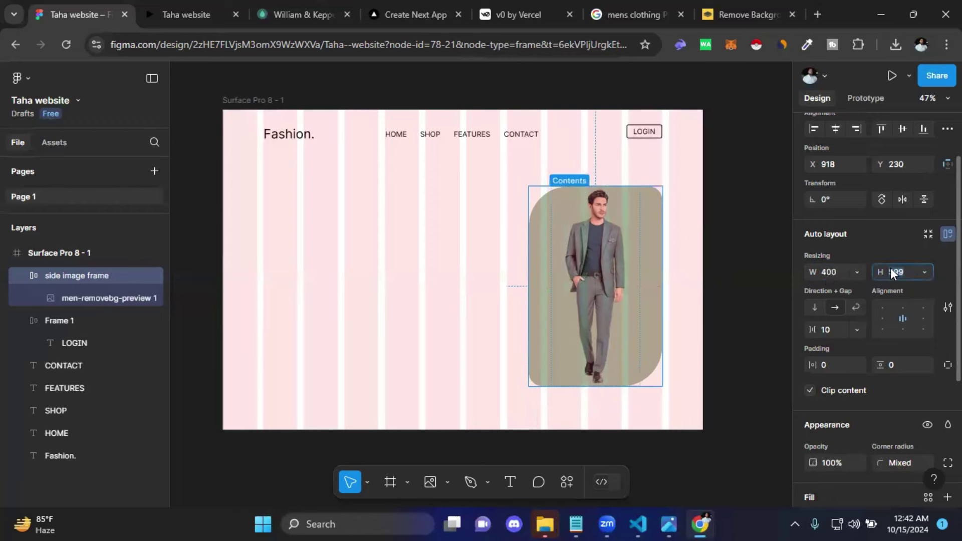
type("600")
key("Return")
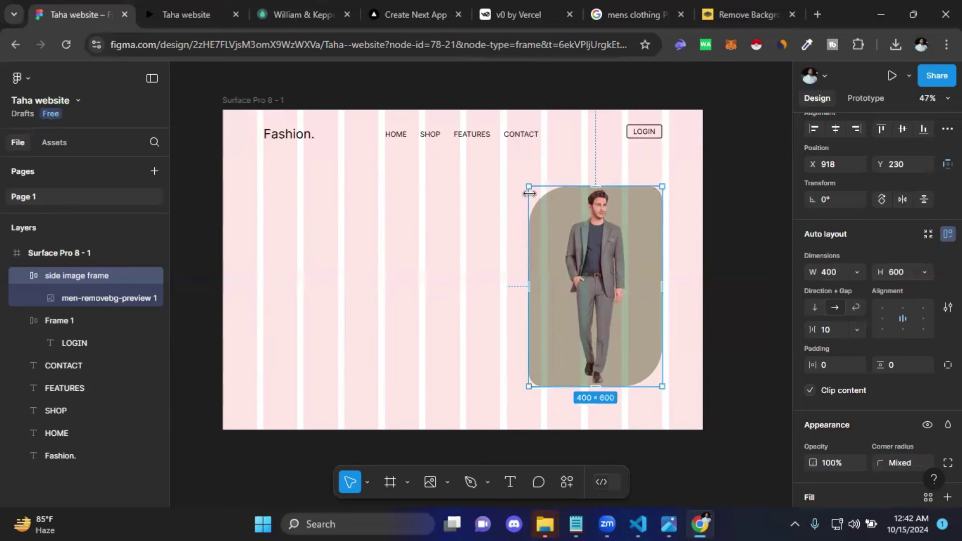
Step: Undo an accidental frame resize and nudge the suited-man image frame slightly higher
mouse_move(527, 186)
left_mouse_down()
mouse_move(383, 125)
mouse_move(491, 233)
left_mouse_up()
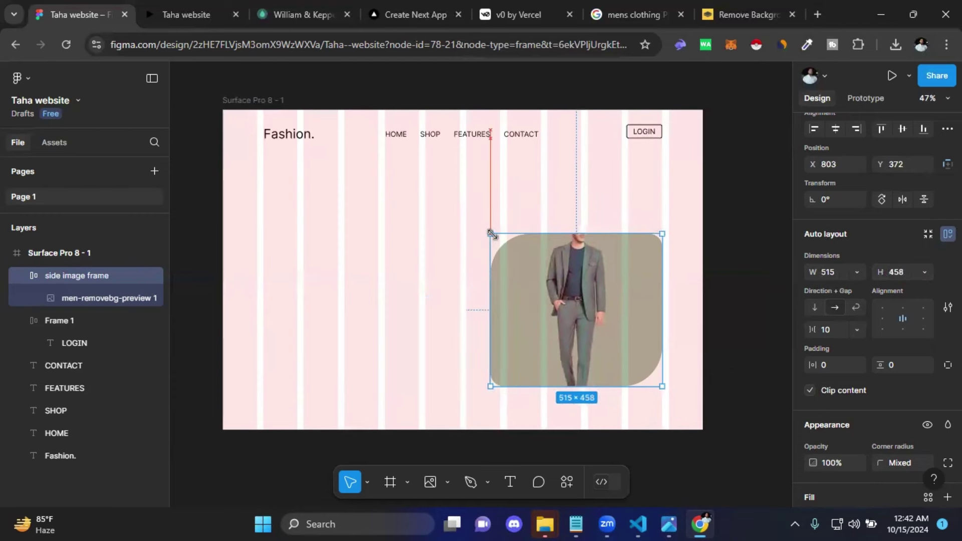
key("ctrl+z")
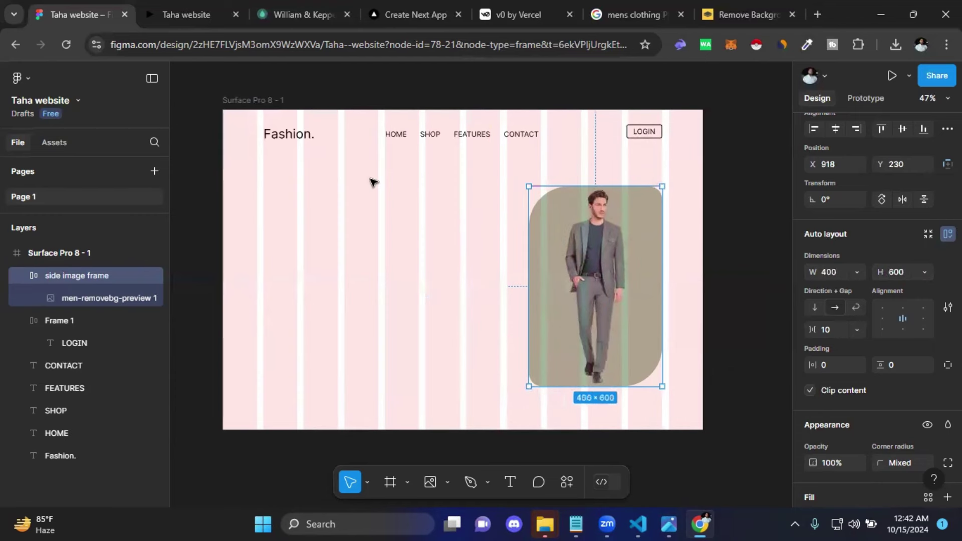
left_click(717, 272)
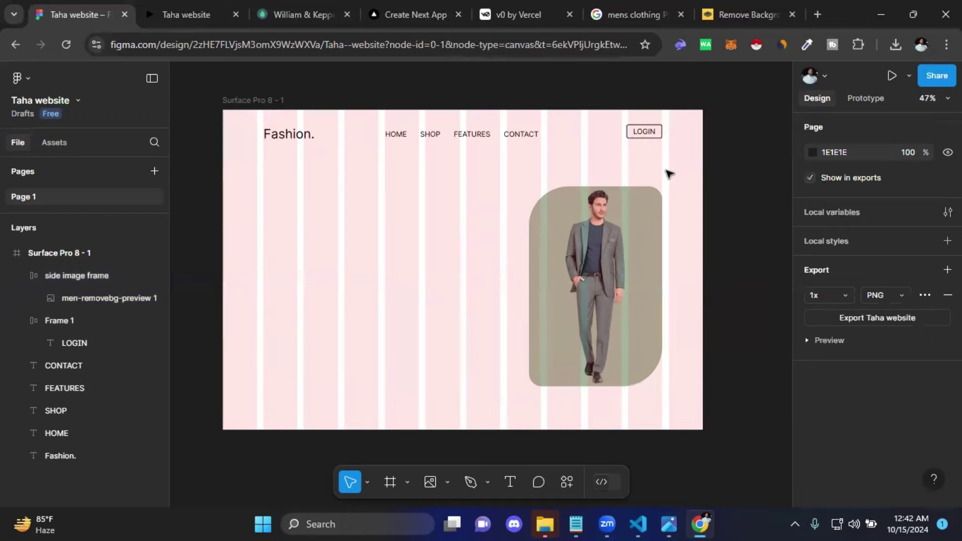
mouse_move(634, 247)
left_mouse_down()
mouse_move(530, 247)
mouse_move(633, 246)
mouse_move(633, 236)
left_mouse_up()
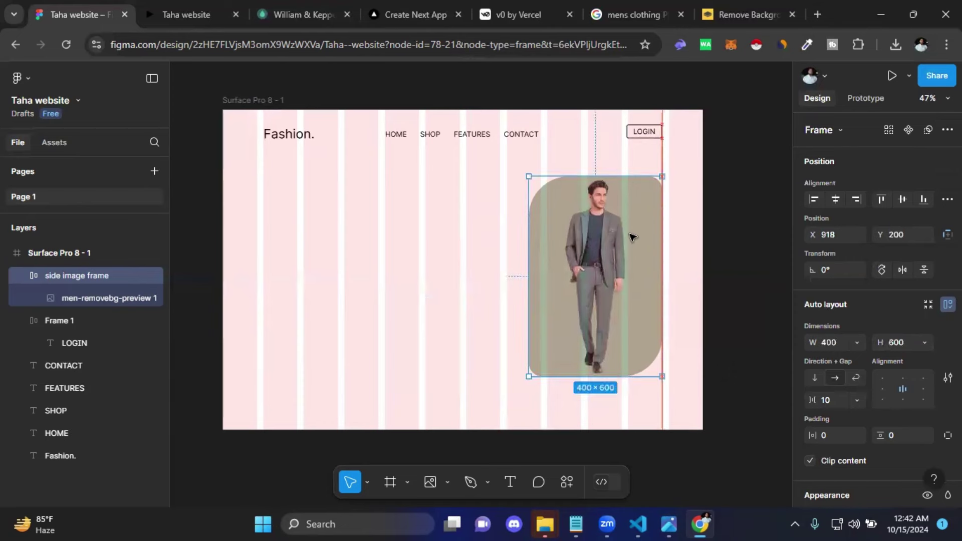
left_click(746, 228)
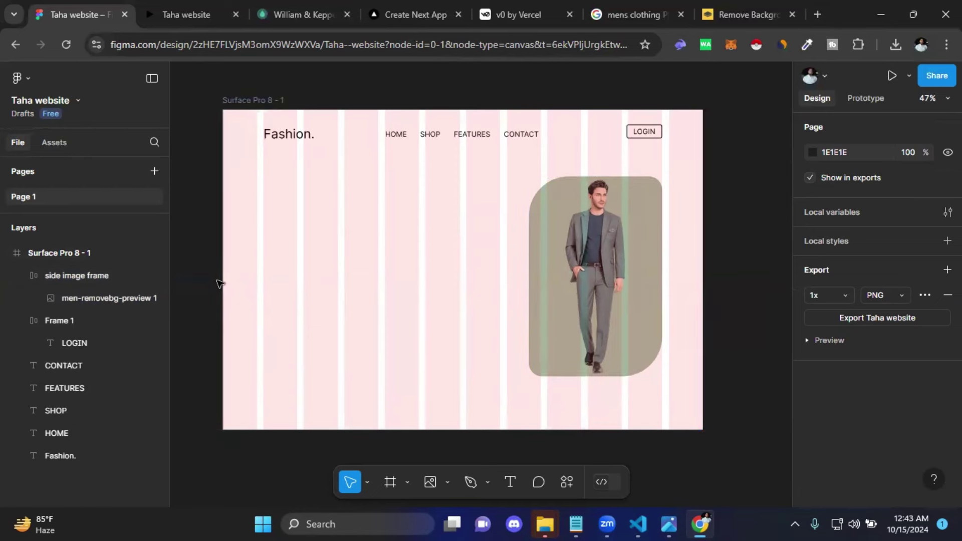
Step: Add the text line 'Discover And Find Your Own Fasion' left of the man image
left_click(509, 489)
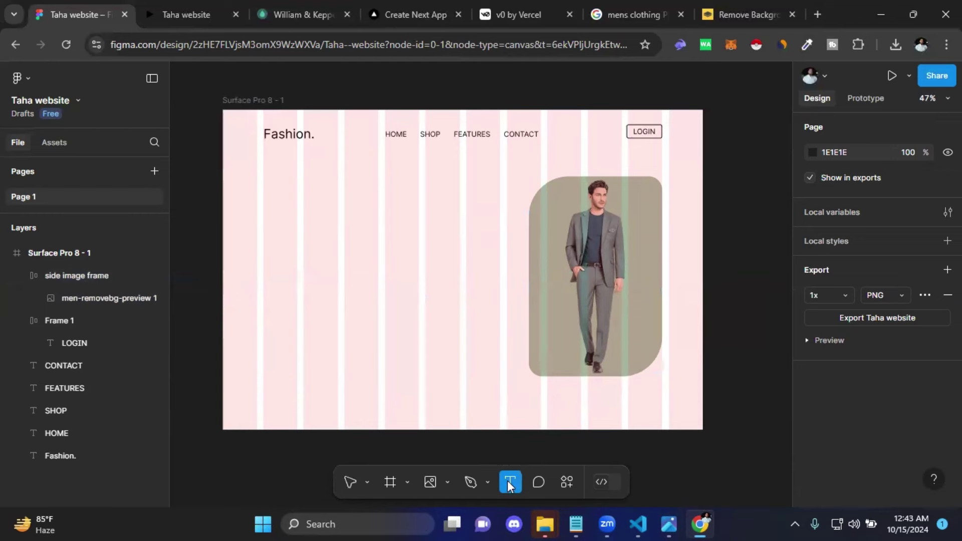
left_click(280, 219)
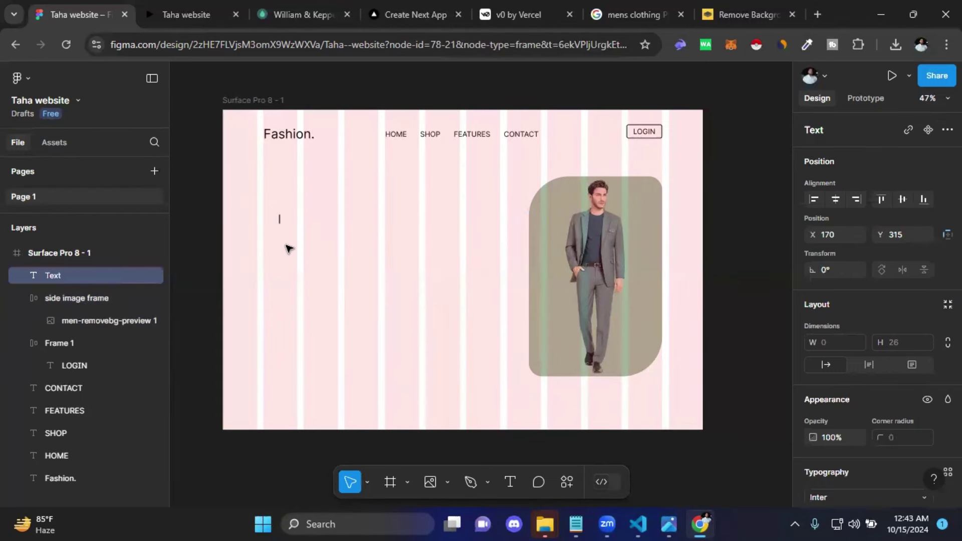
type("D")
type("is")
type("cove")
type("r")
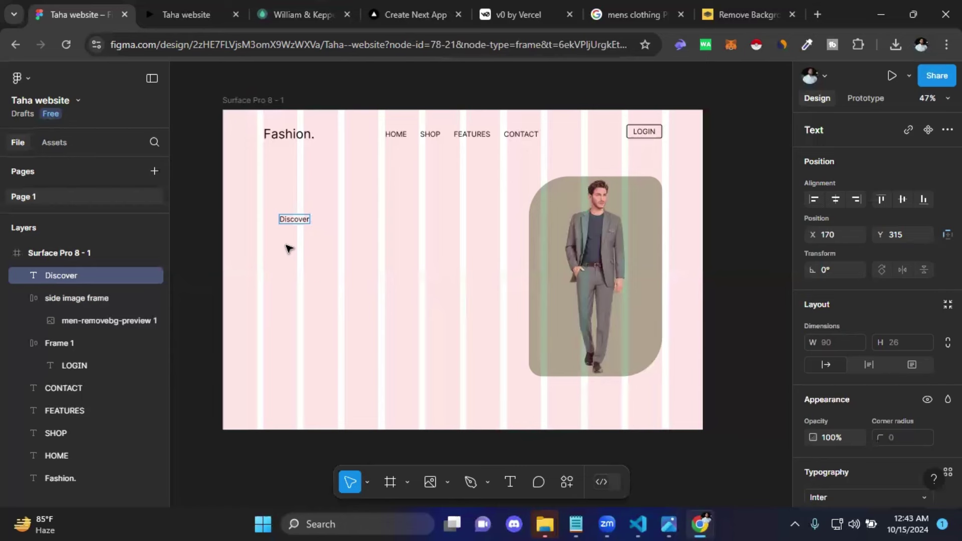
type(" And")
type(" Fin")
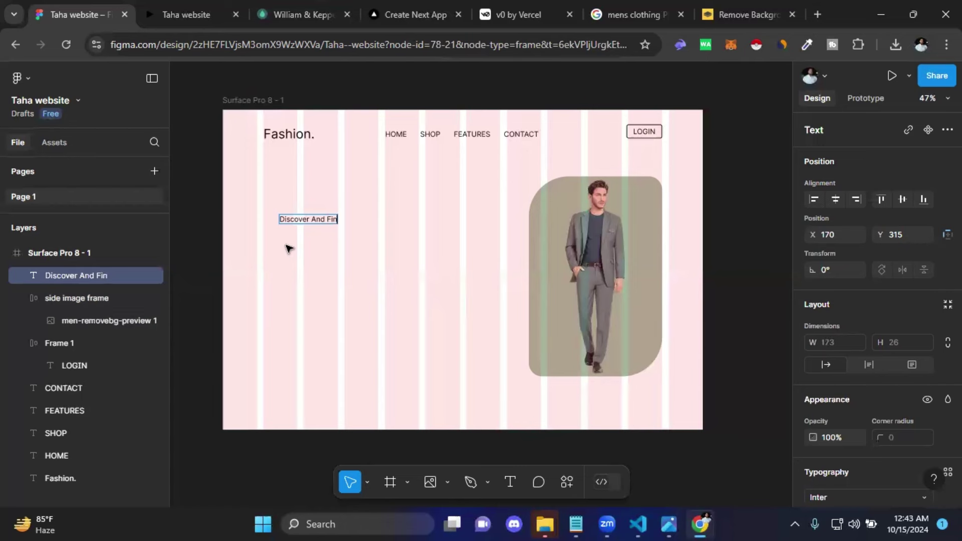
type("d Y")
type("our Ow")
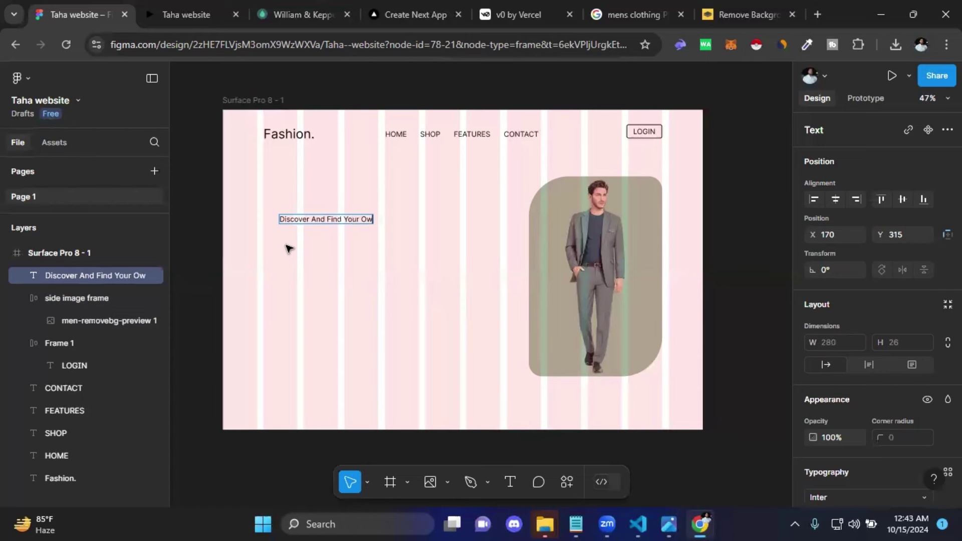
type("n Fasion")
key("Escape")
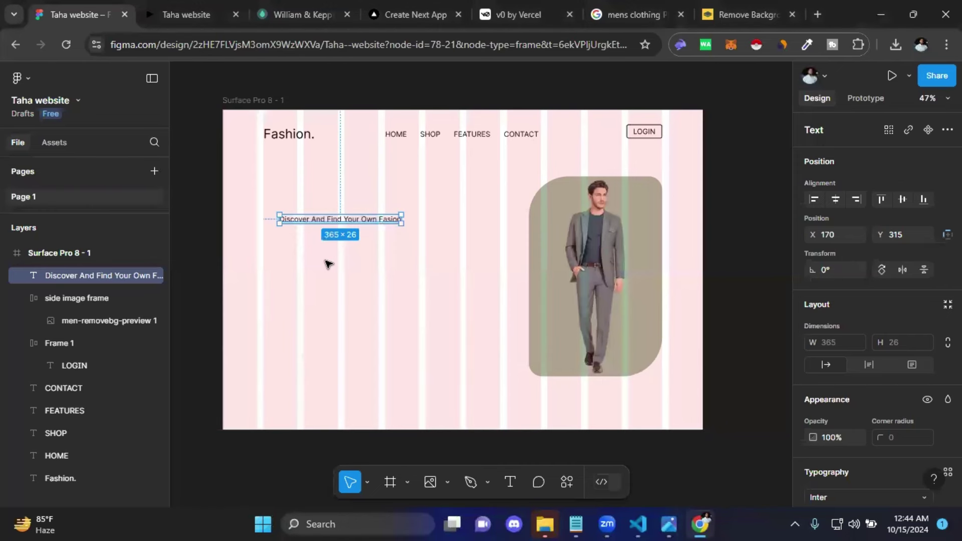
left_click(293, 236)
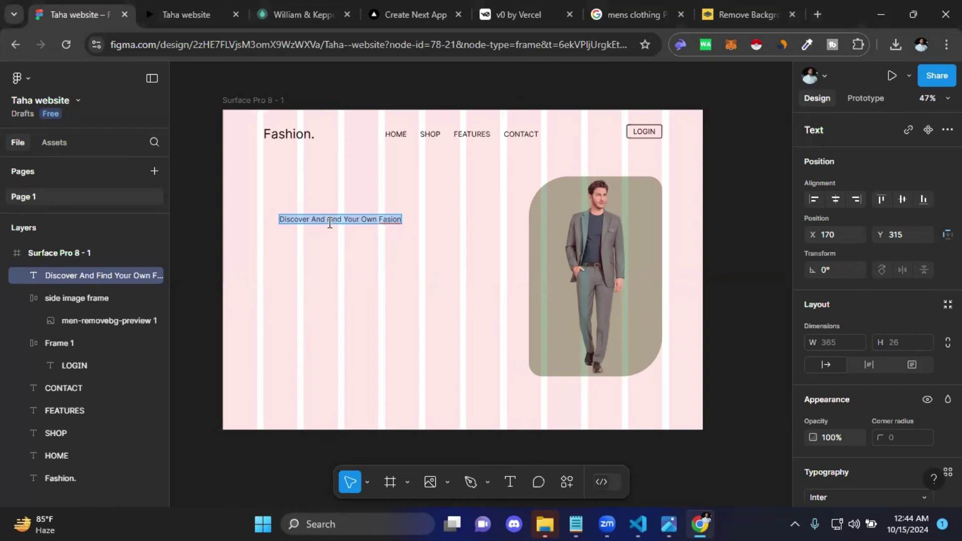
Step: Try heading font sizes 50 and 100, then move the heading up and left
scroll(829, 270, "down", 2)
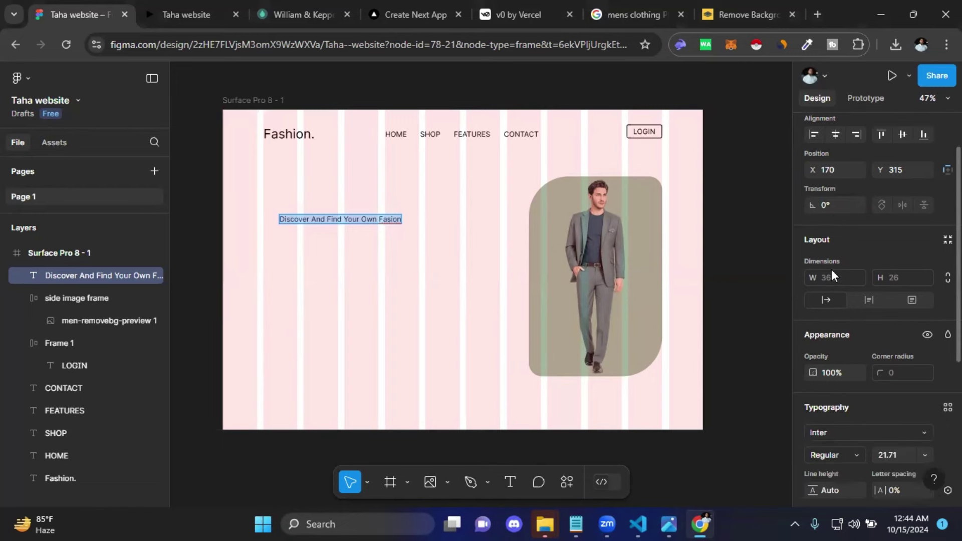
scroll(832, 269, "down", 1)
scroll(831, 270, "down", 1)
scroll(832, 269, "down", 1)
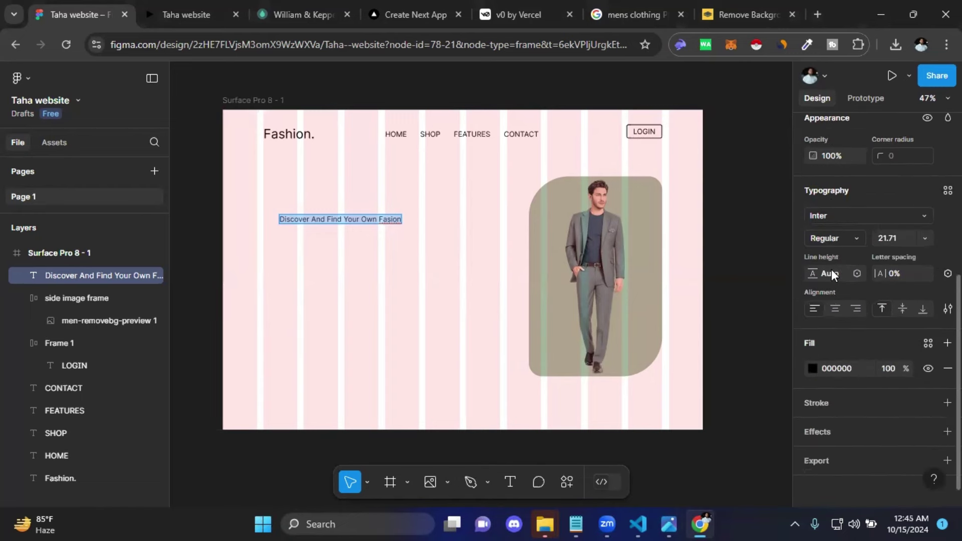
left_click(900, 241)
type("50")
key("Return")
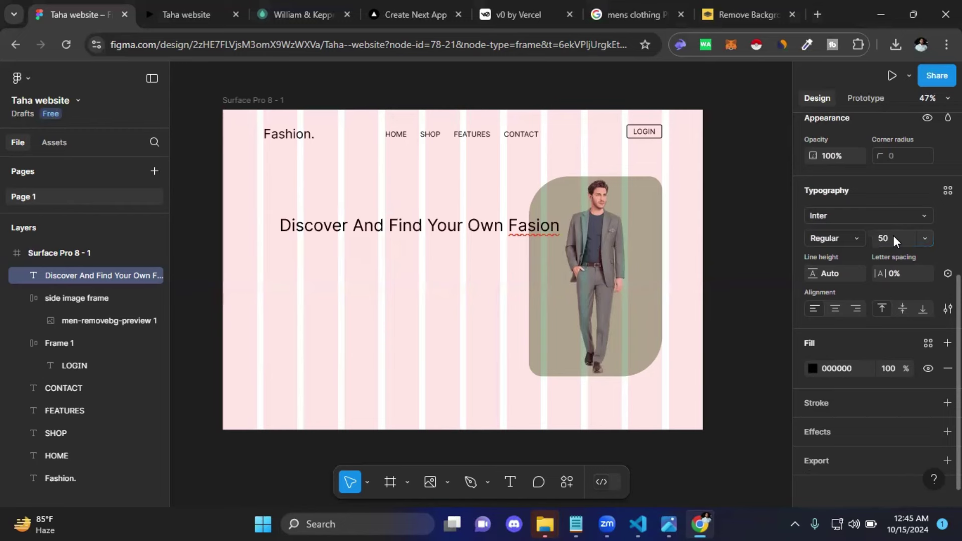
key("Return")
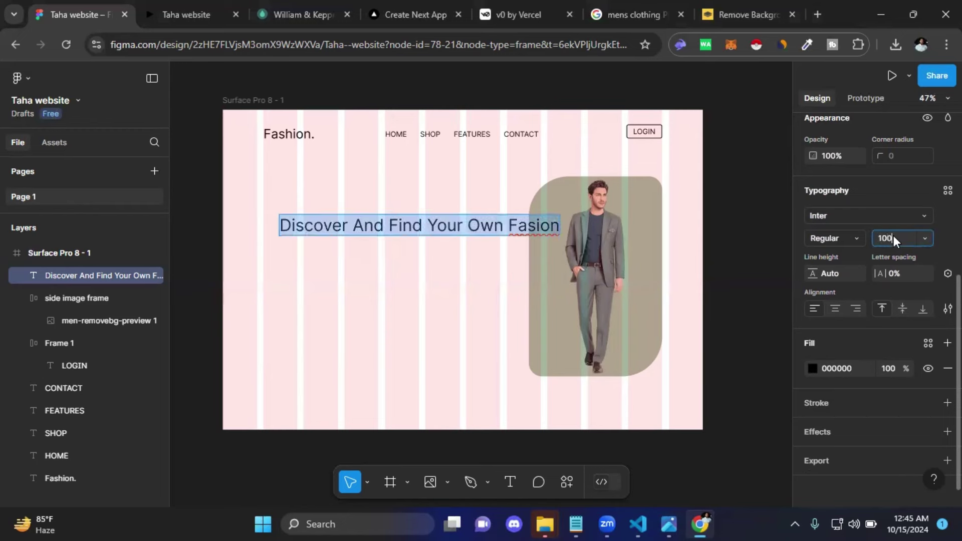
key("Return")
key("Escape")
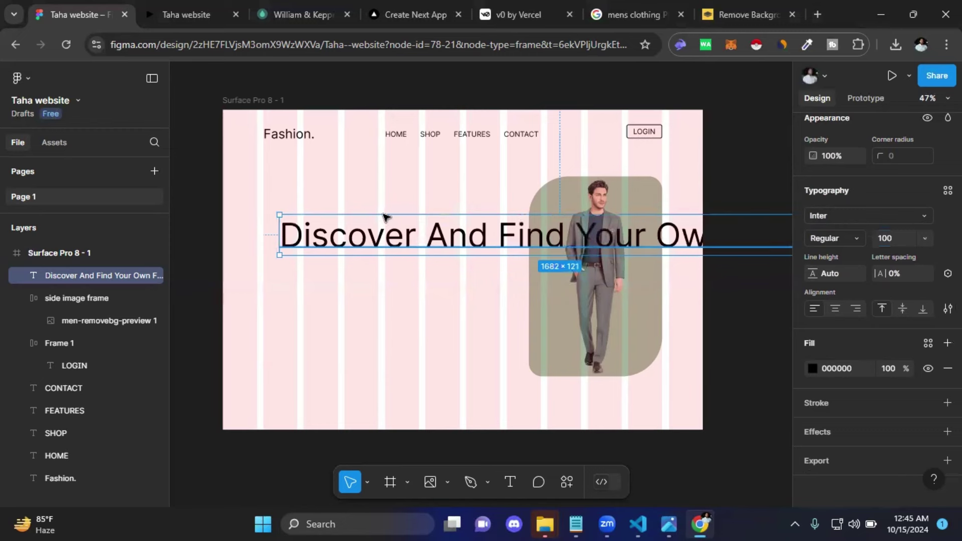
mouse_move(401, 234)
left_mouse_down()
mouse_move(380, 214)
mouse_move(410, 216)
left_mouse_up()
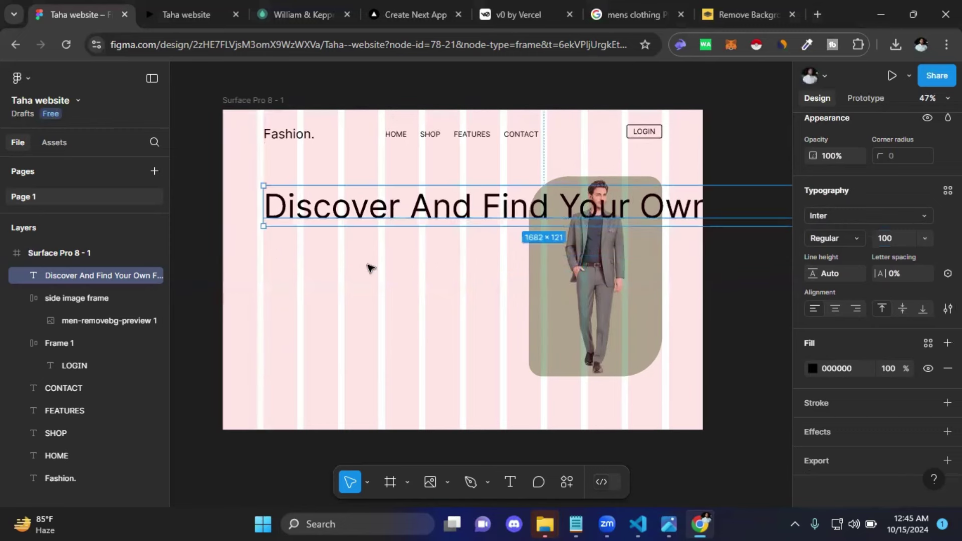
left_click(370, 268)
Step: Set the heading to font size 80 and align its left edge under the Fashion. logo
double_click(365, 207)
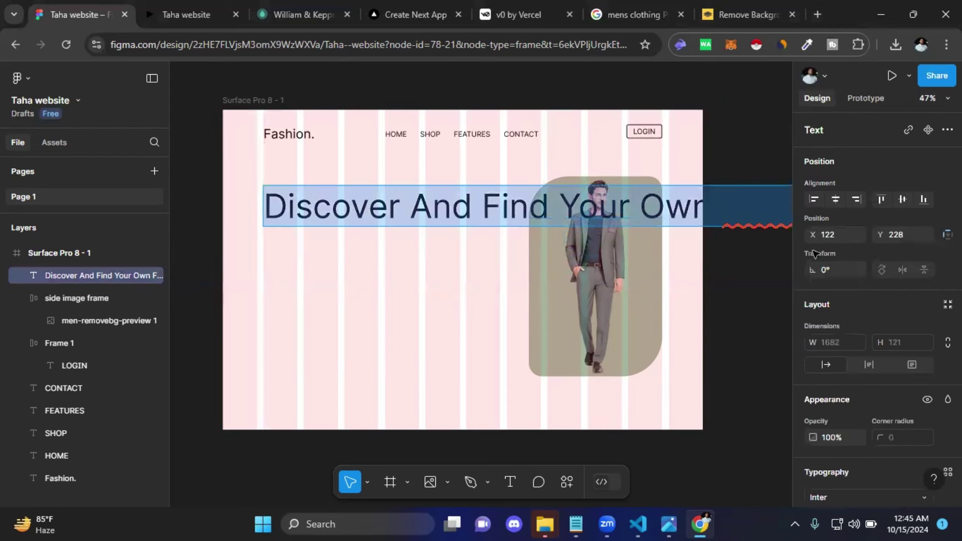
scroll(900, 321, "down", 4)
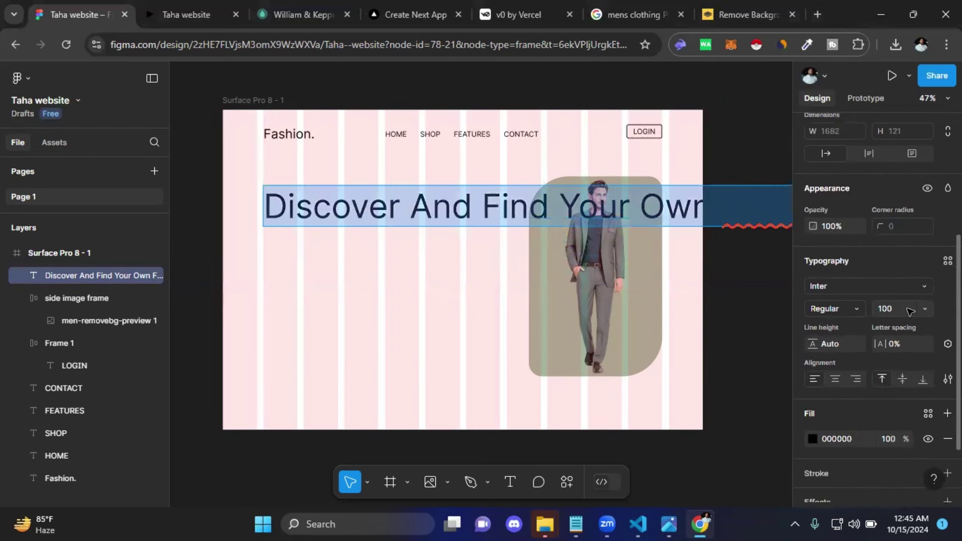
left_click(908, 310)
type("80")
key("Return")
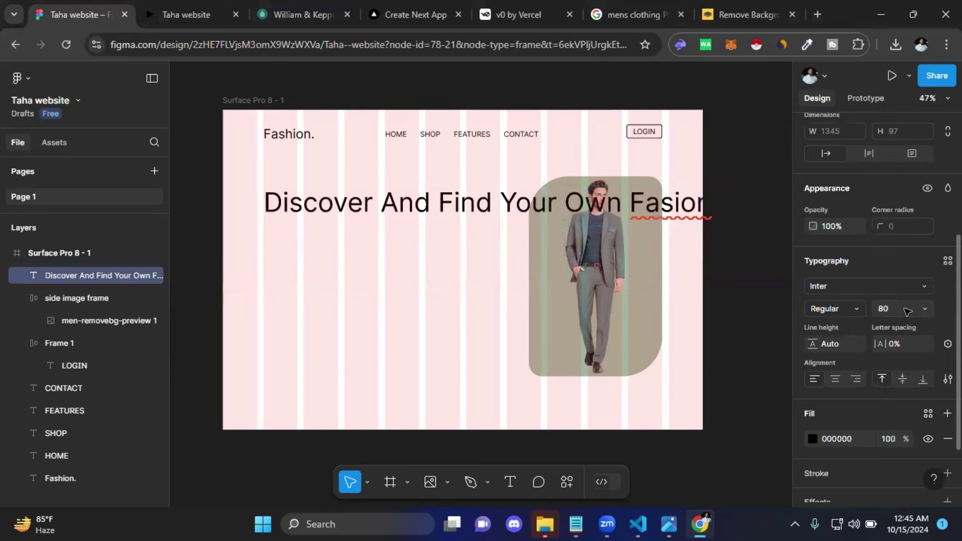
key("Escape")
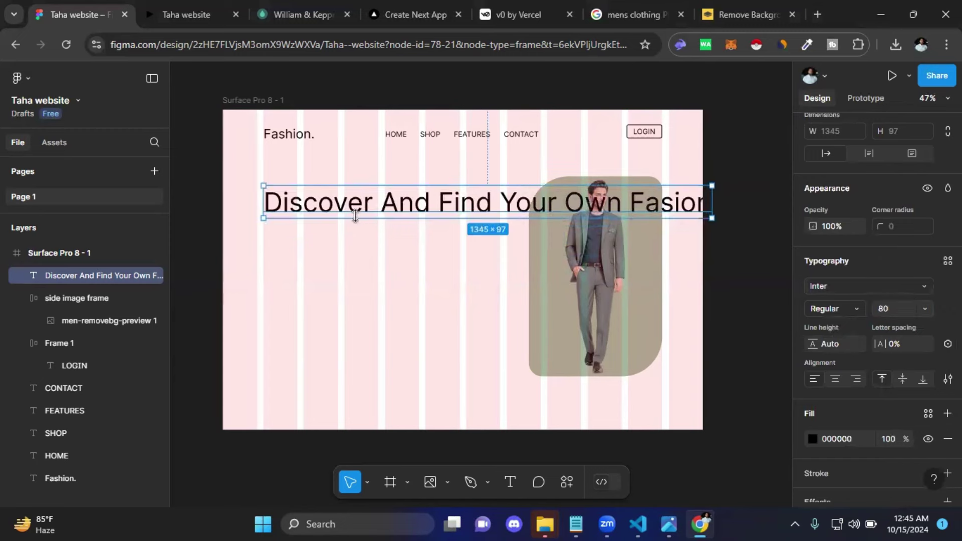
left_click_drag(332, 205, 334, 197)
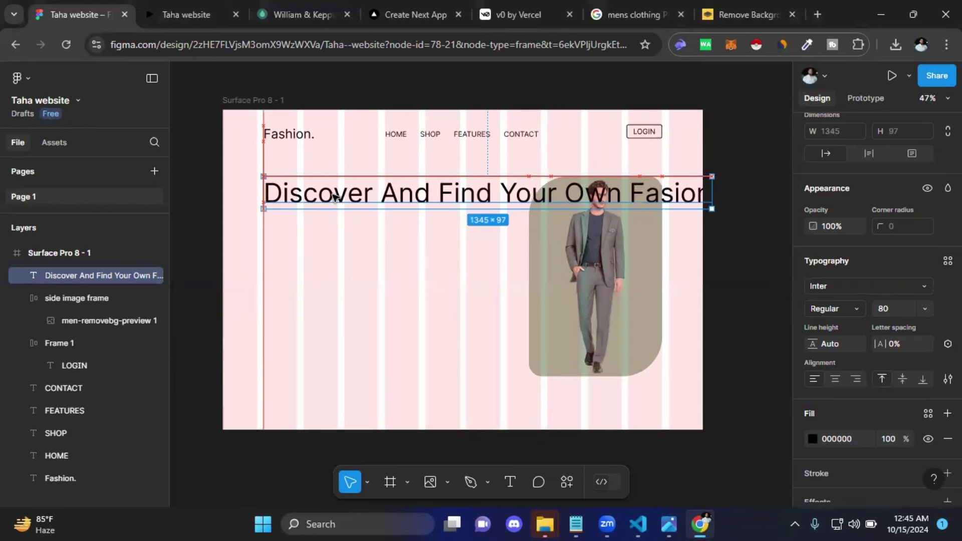
left_click(408, 300)
Step: Insert line breaks after 'And' and 'Your' so the heading fits a 524 × 291 box
left_click(382, 198)
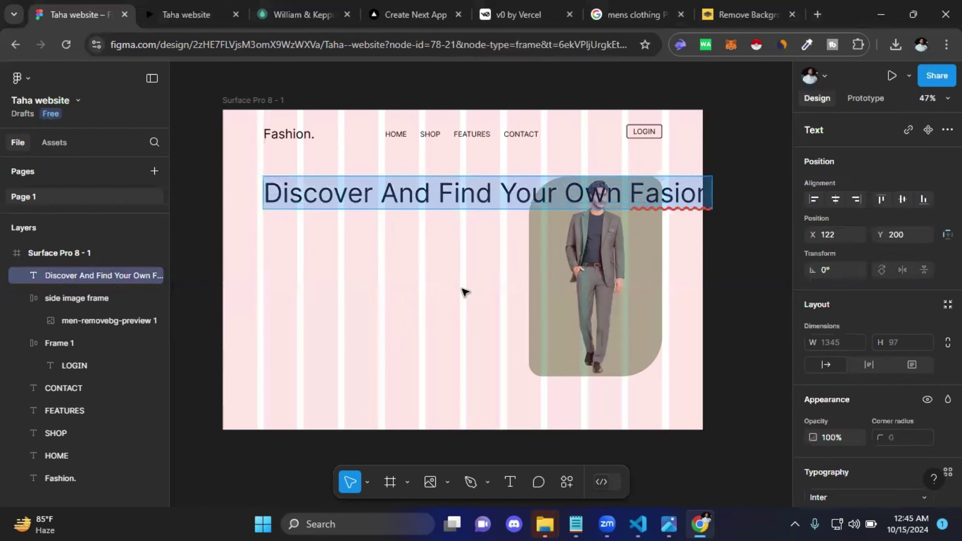
key("Left")
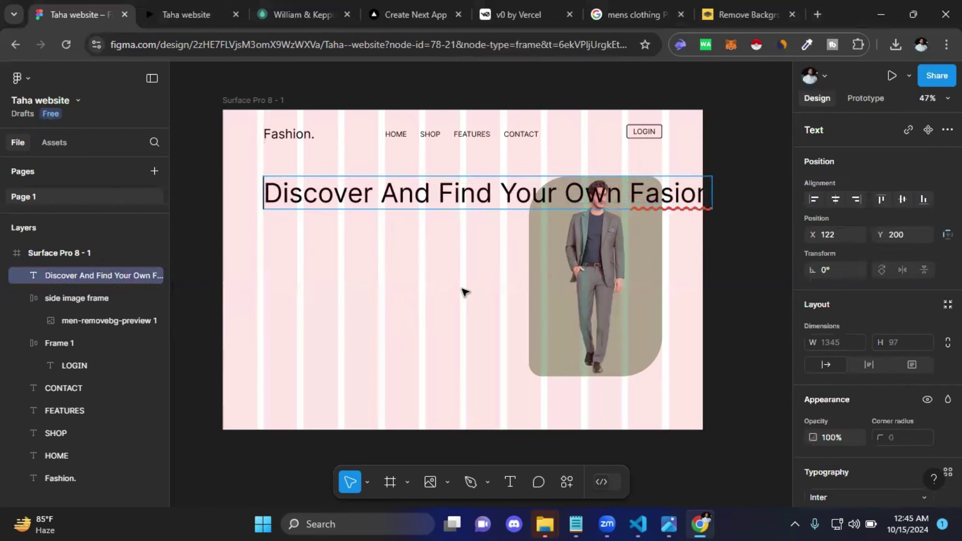
key("Right")
key("Right")
key("Right")
key("Right")
key("Right")
key("Right")
key("Right")
key("Right")
key("Return")
key("ctrl+z")
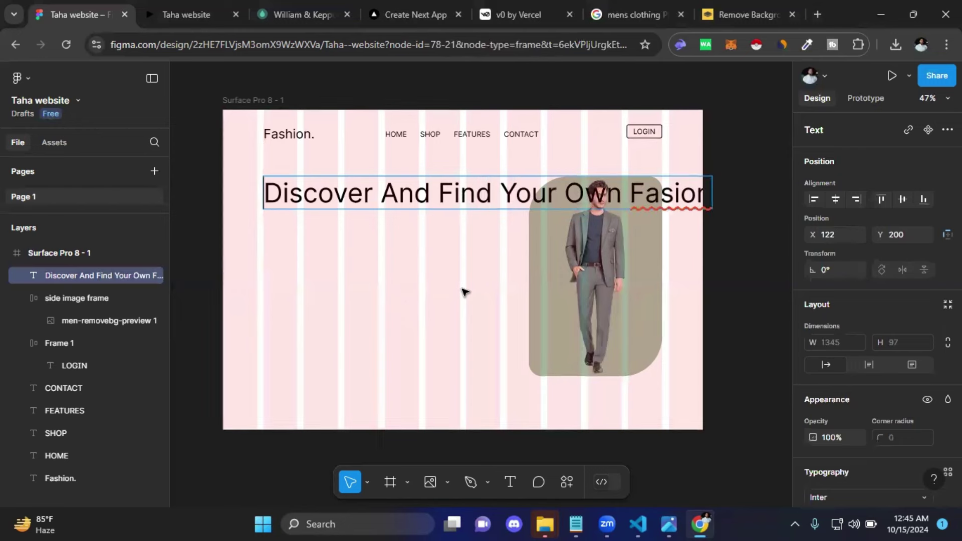
key("Right")
key("Right")
key("Right")
key("Right")
key("Right")
key("Right")
key("Right")
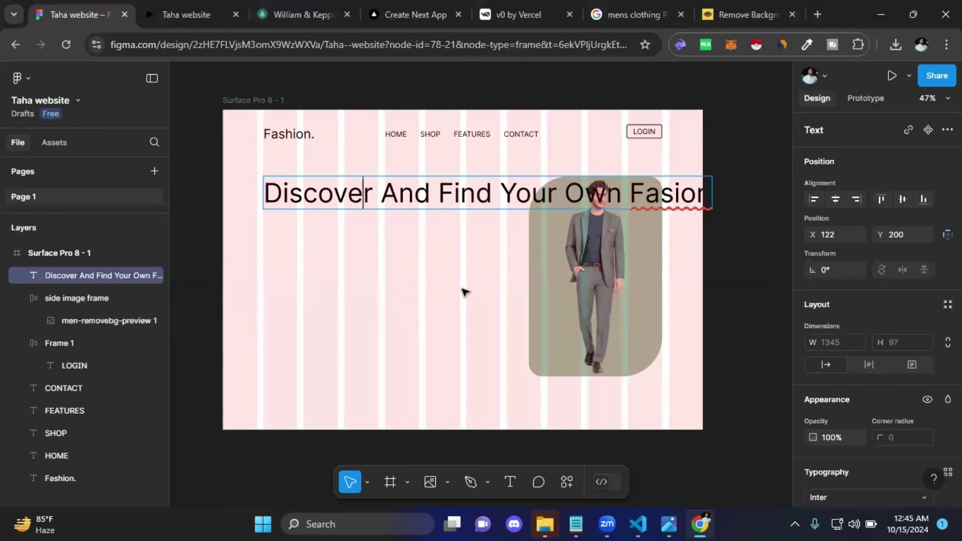
key("Right")
key("Right")
key("Right")
key("Right")
key("Right")
key("Right")
key("Return")
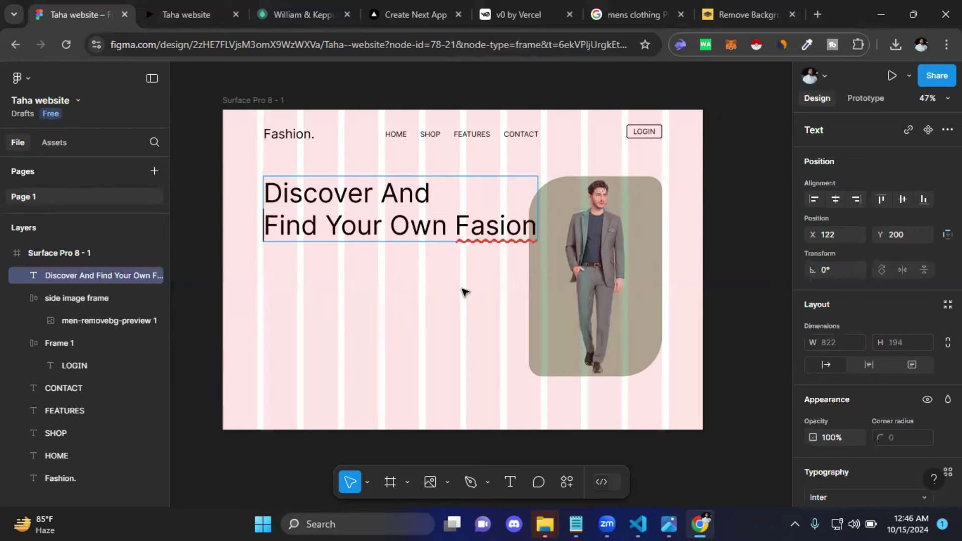
key("Right")
key("Right")
key("Right")
key("Right")
key("Right")
key("Right")
key("Right")
key("Return")
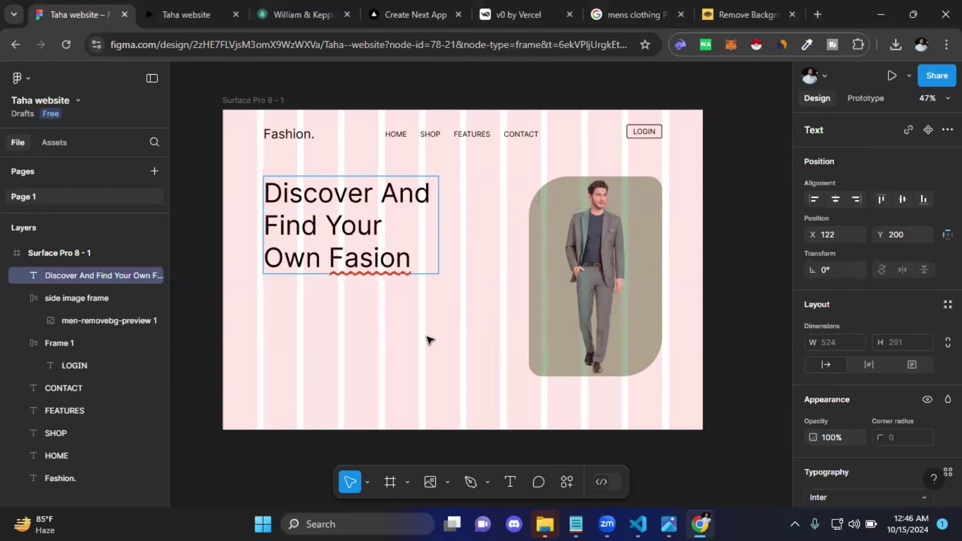
key("Escape")
left_click(383, 326)
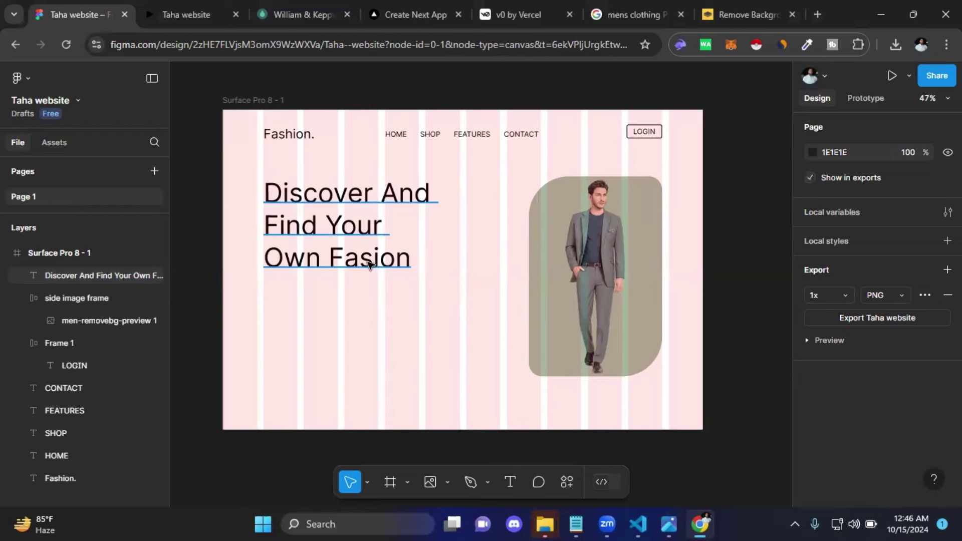
Step: Correct 'Fasion' to 'Fashion' using the spelling suggestion, then select the whole heading for restyling
double_click(369, 265)
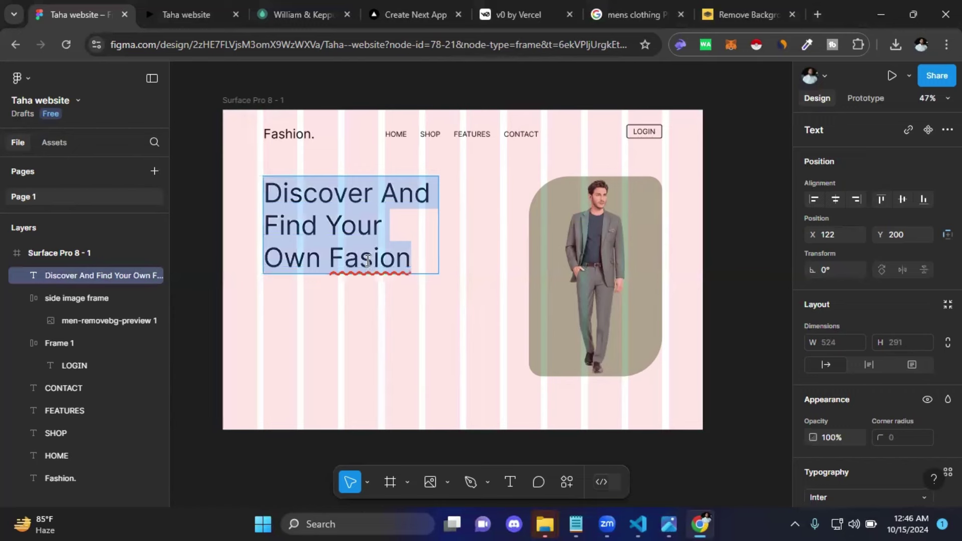
right_click(369, 260)
left_click(382, 266)
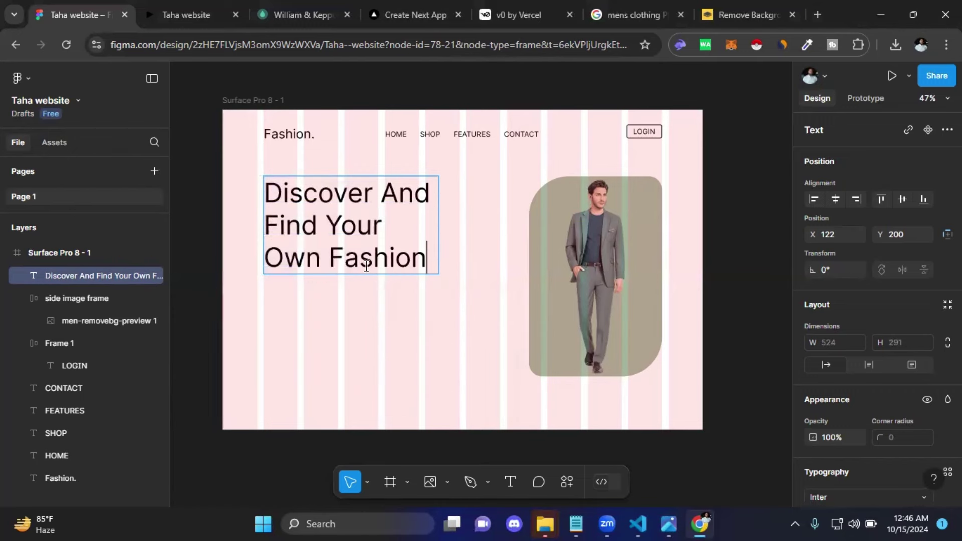
double_click(361, 261)
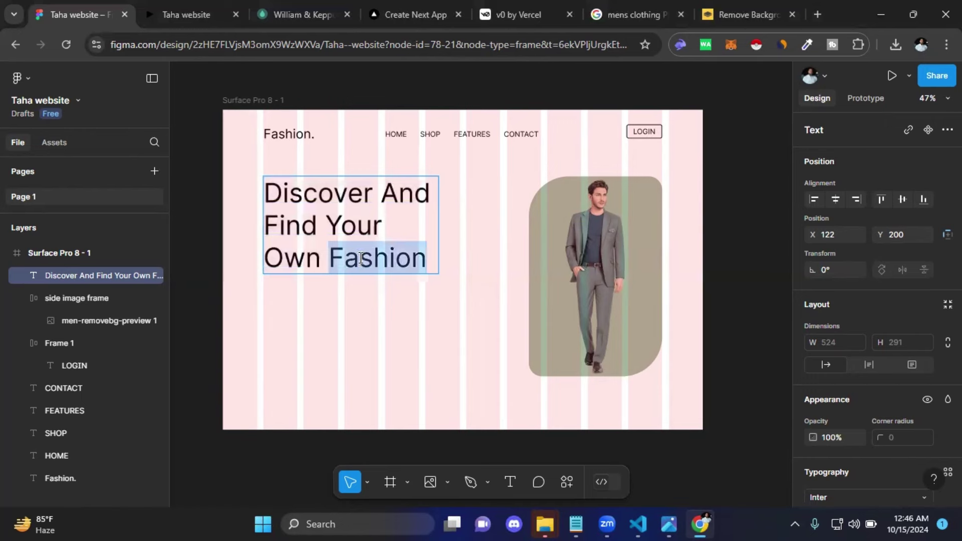
key("ctrl+a")
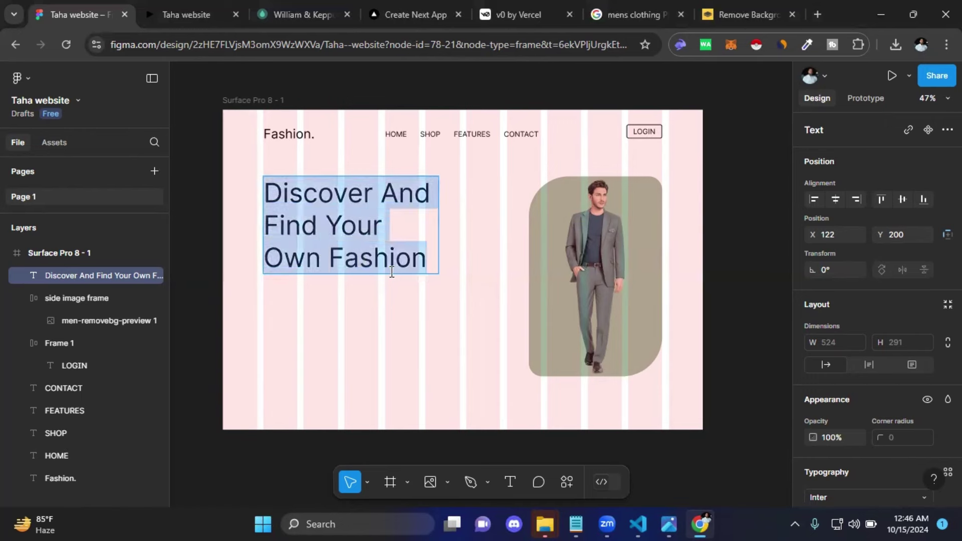
scroll(904, 260, "down", 2)
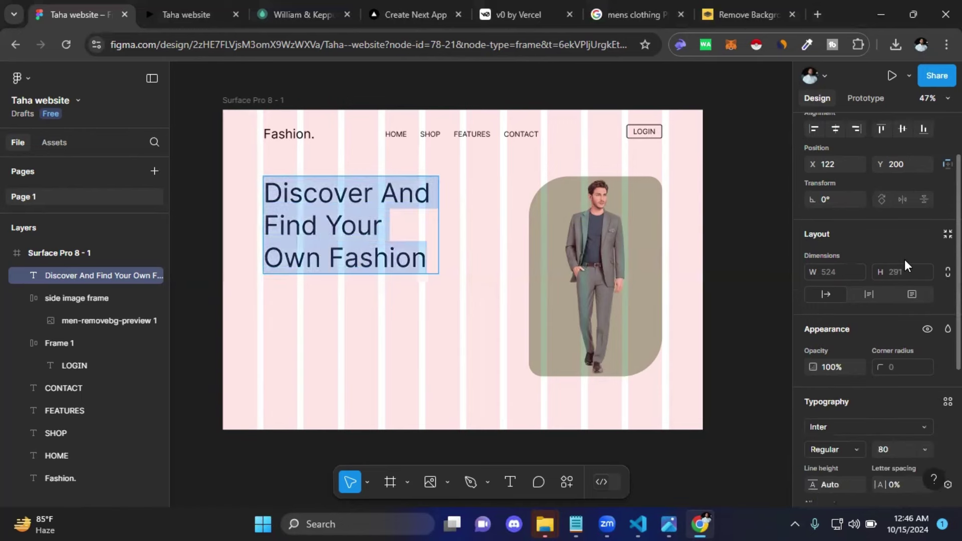
scroll(904, 260, "down", 2)
scroll(904, 259, "down", 2)
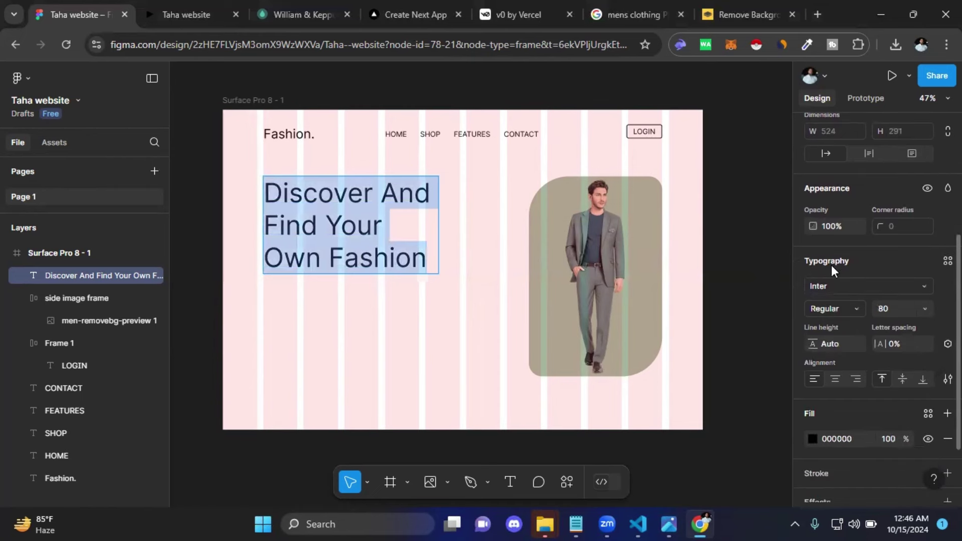
left_click(924, 286)
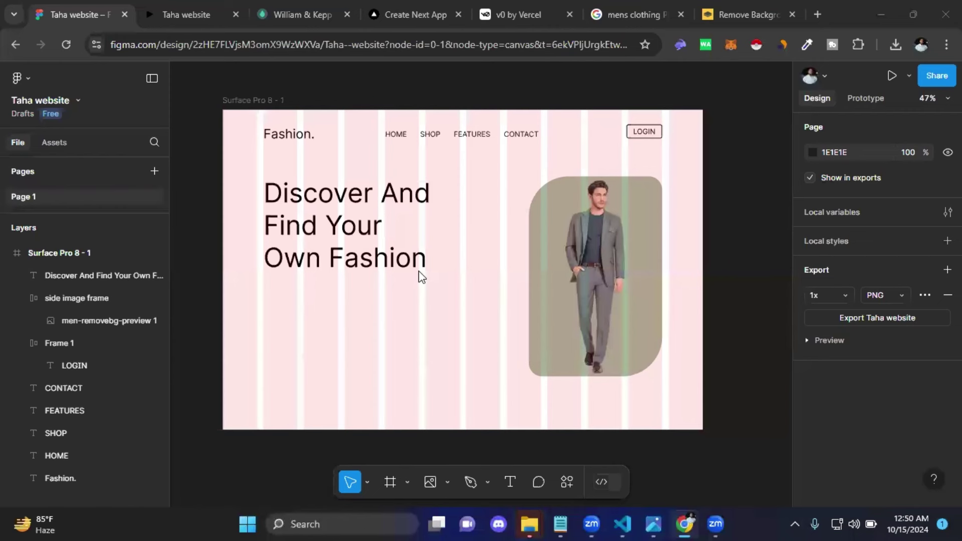
Step: Switch the whole heading from Inter to Italiana Regular 80
left_click(347, 263)
key("Return")
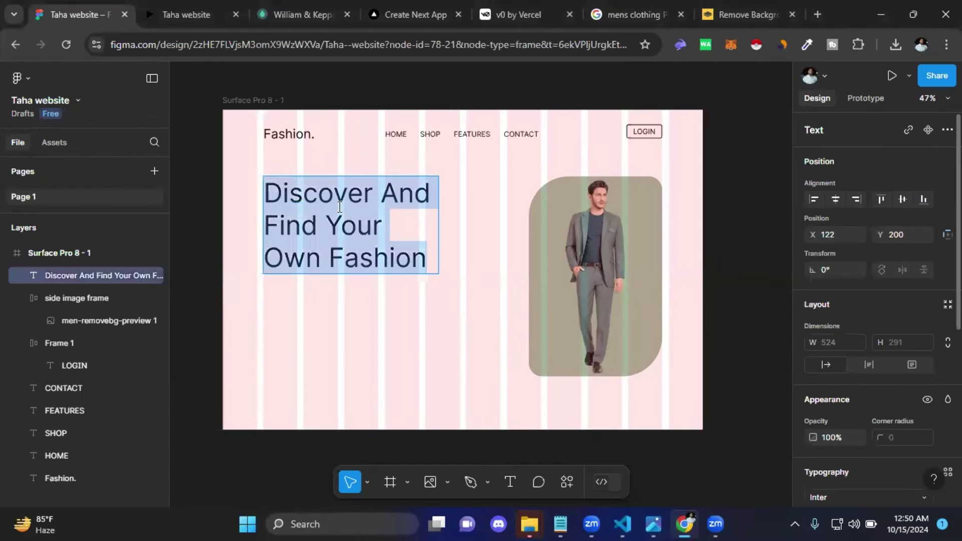
scroll(822, 354, "down", 3)
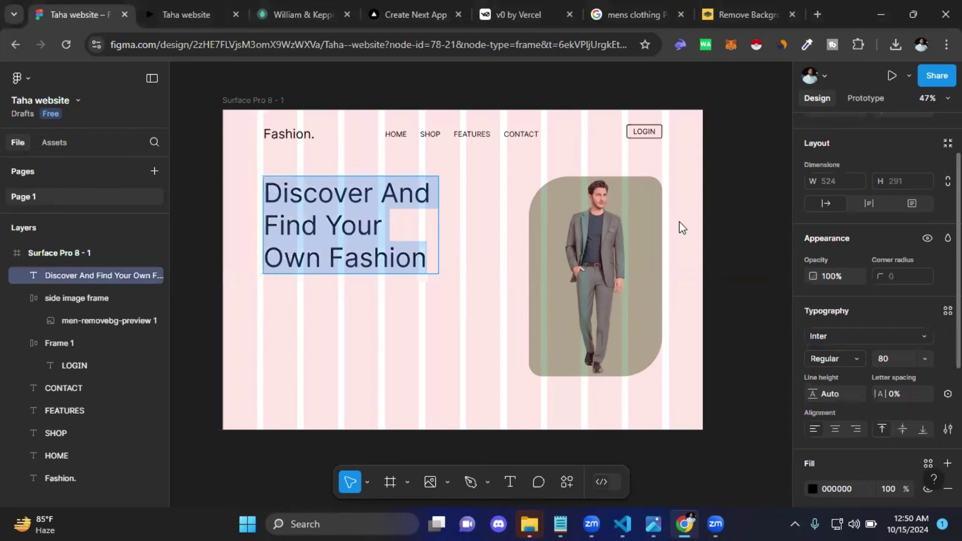
left_click(870, 336)
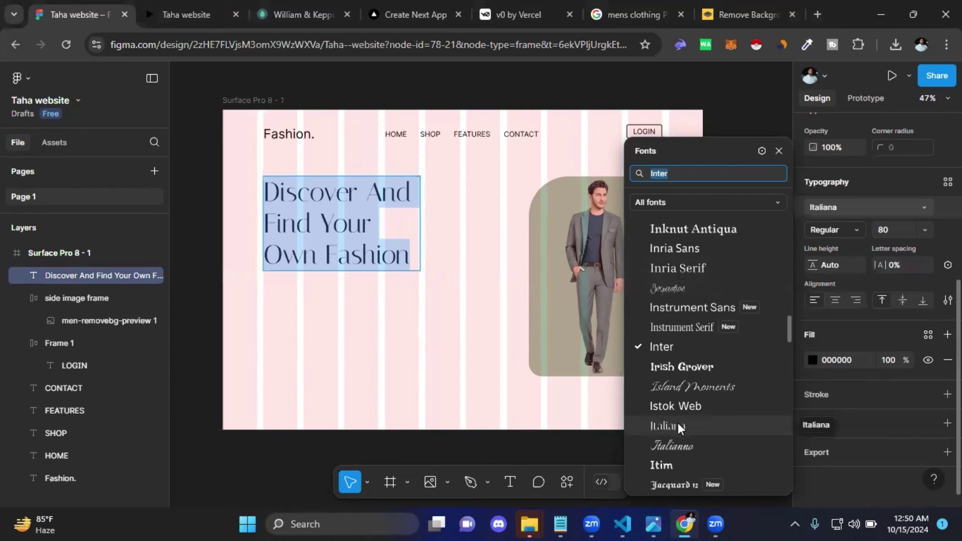
left_click(666, 426)
left_click(404, 341)
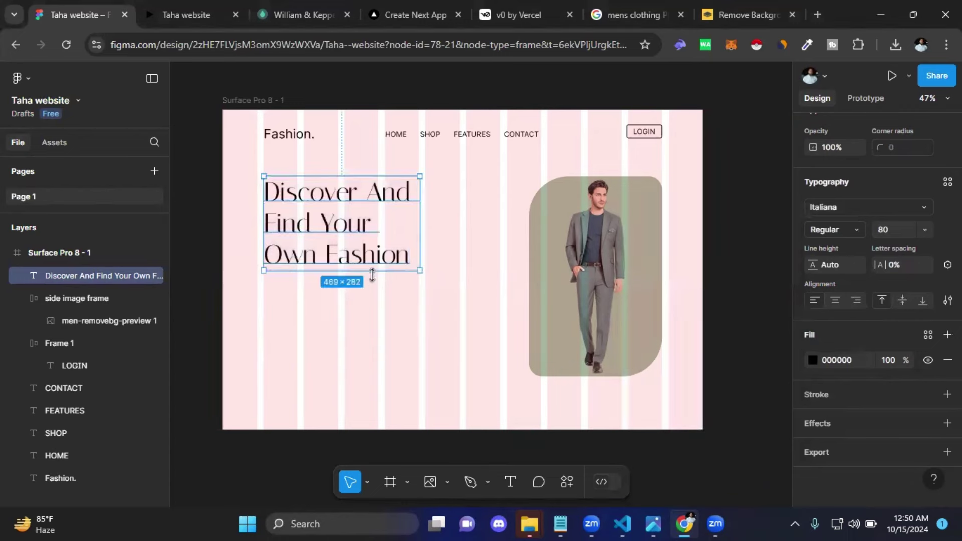
left_click(411, 311)
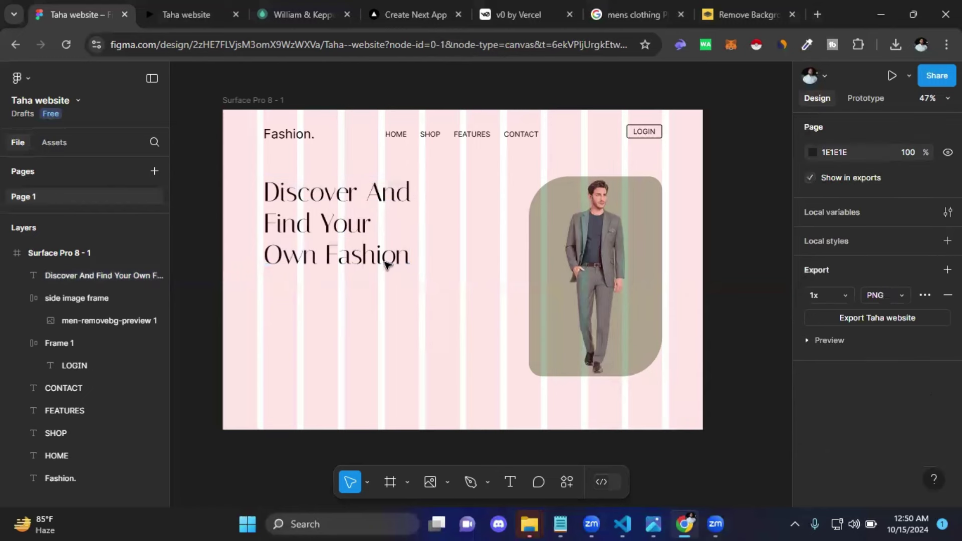
left_click(411, 268)
Step: Scale the Italiana heading proportionally to 571 × 345 with the K tool, keeping it at X 122, Y 200
left_click(367, 482)
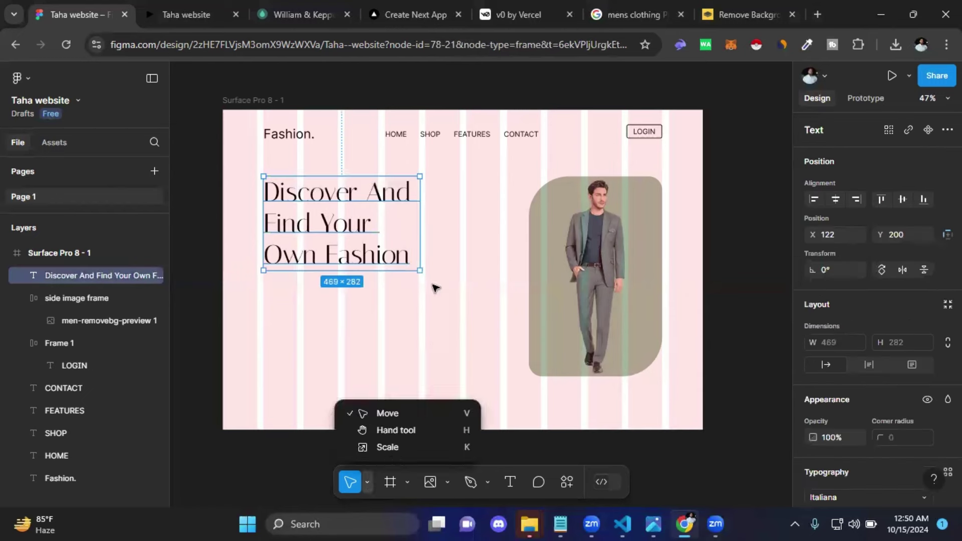
key("k")
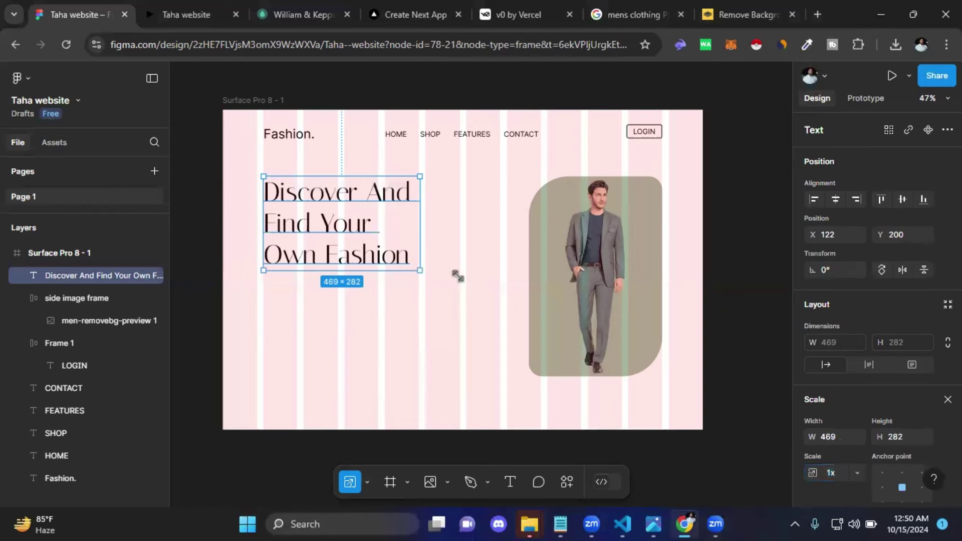
left_click_drag(457, 276, 419, 344)
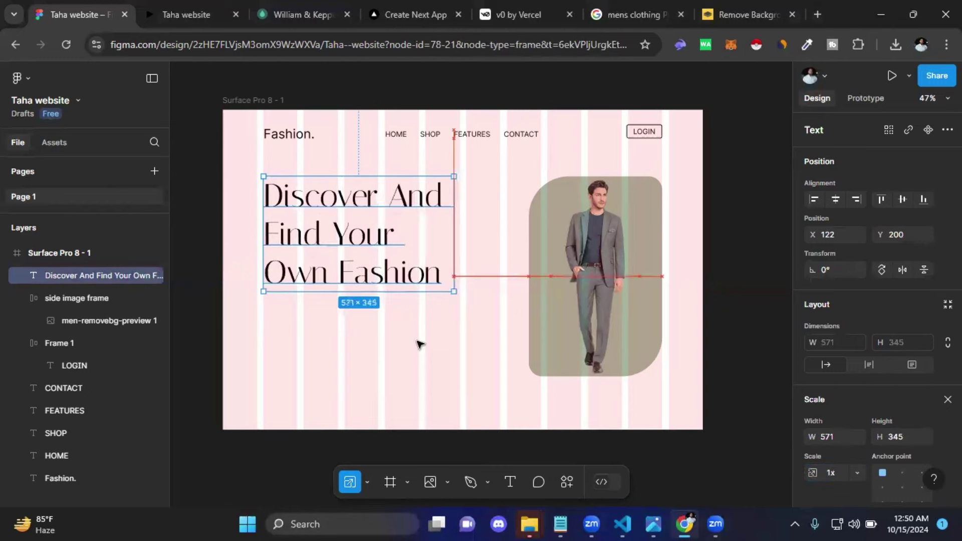
key("Escape")
left_click_drag(324, 238, 312, 240)
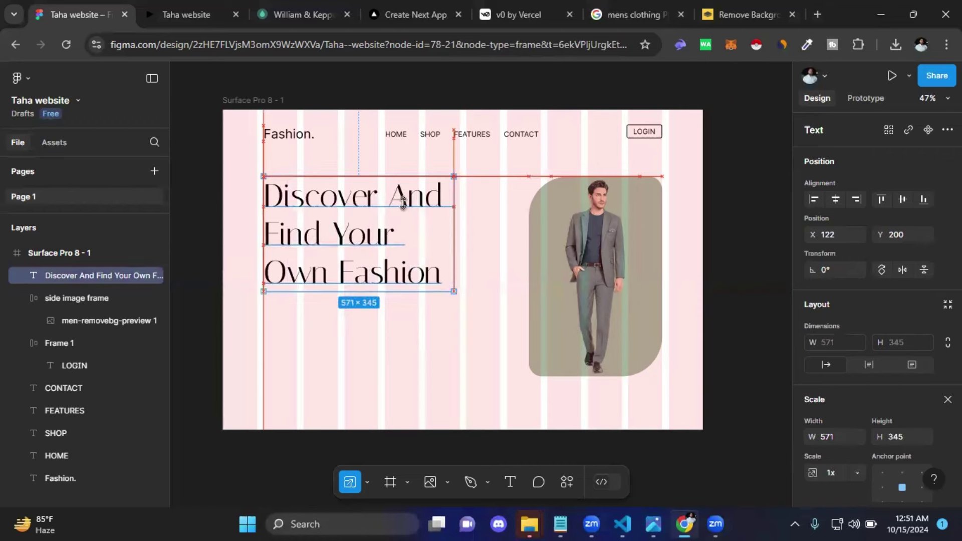
left_click_drag(403, 203, 403, 203)
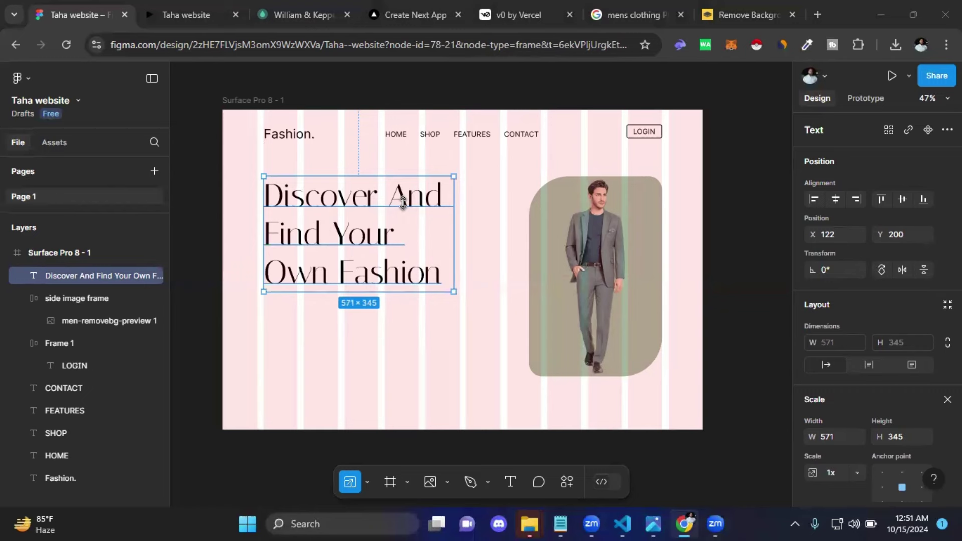
double_click(358, 278)
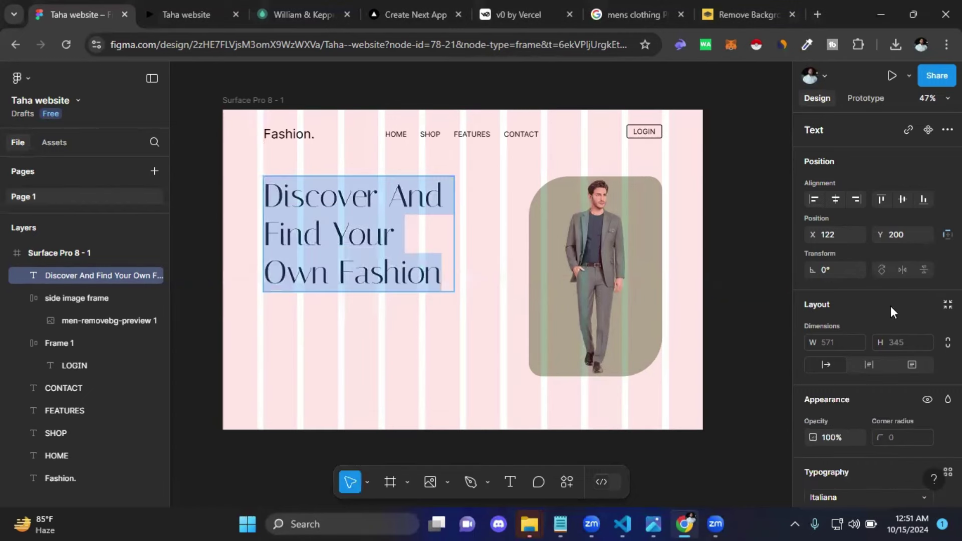
scroll(891, 306, "down", 3)
scroll(864, 221, "down", 3)
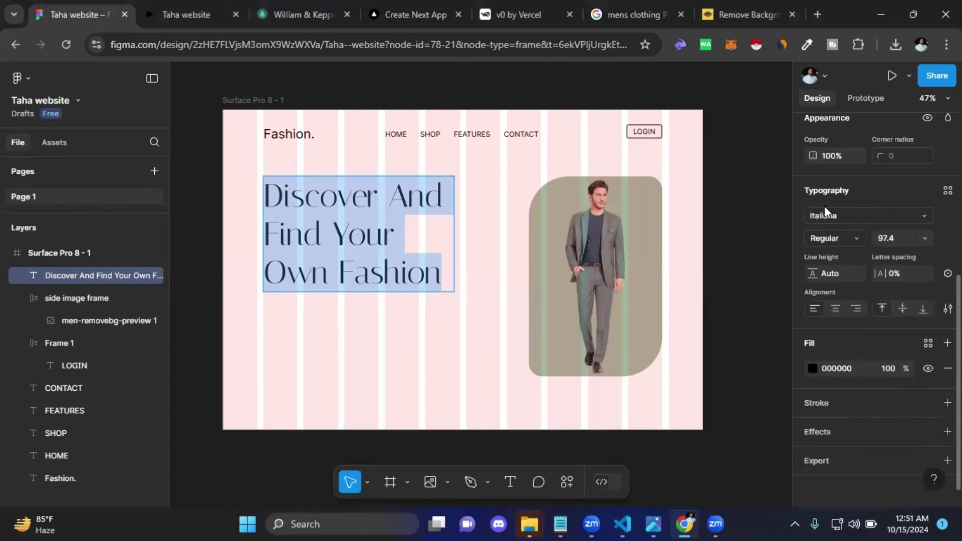
left_click(926, 213)
left_click(925, 214)
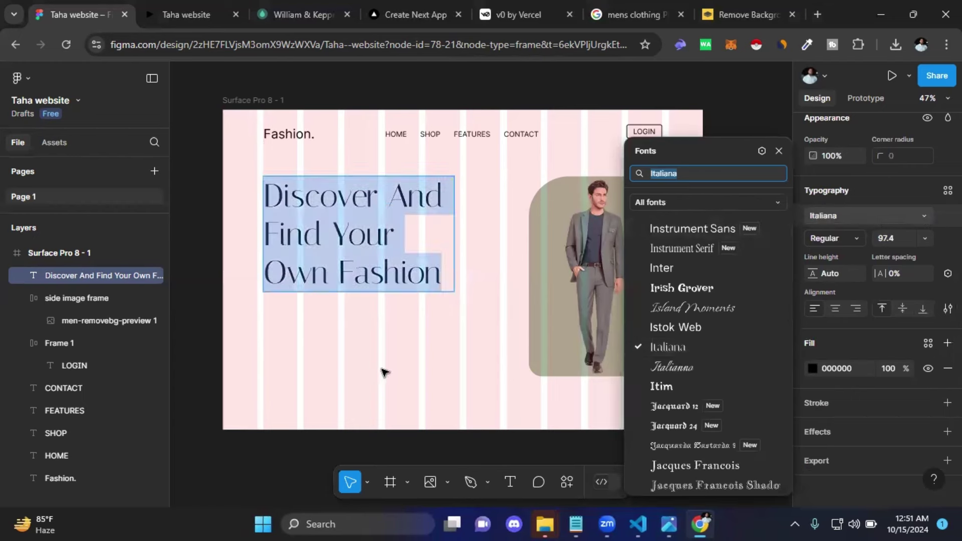
key("Escape")
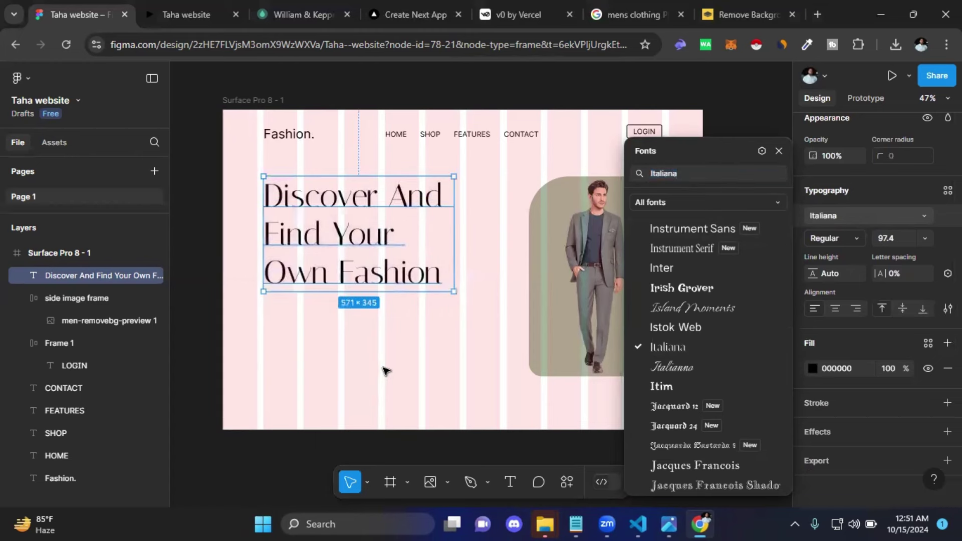
key("Escape")
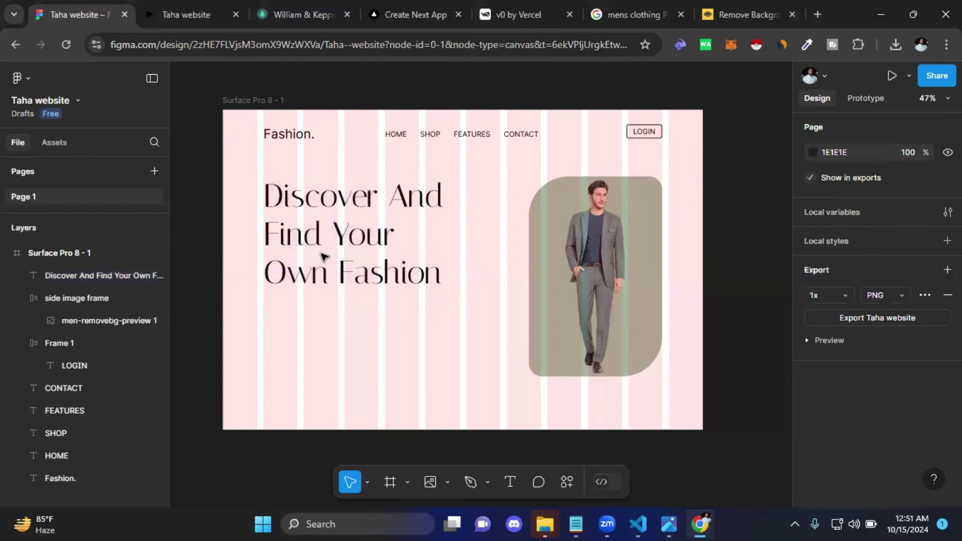
left_click(362, 287)
key("Return")
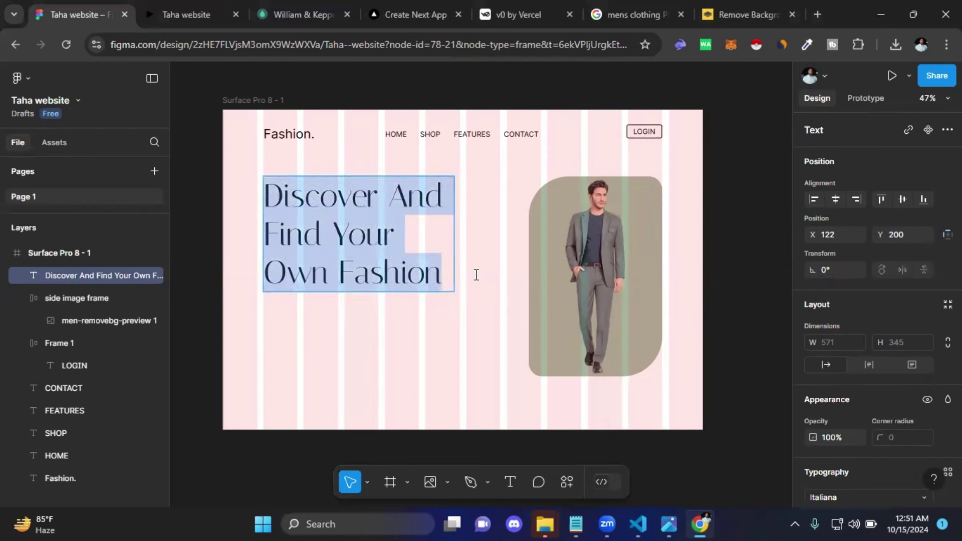
scroll(899, 305, "down", 3)
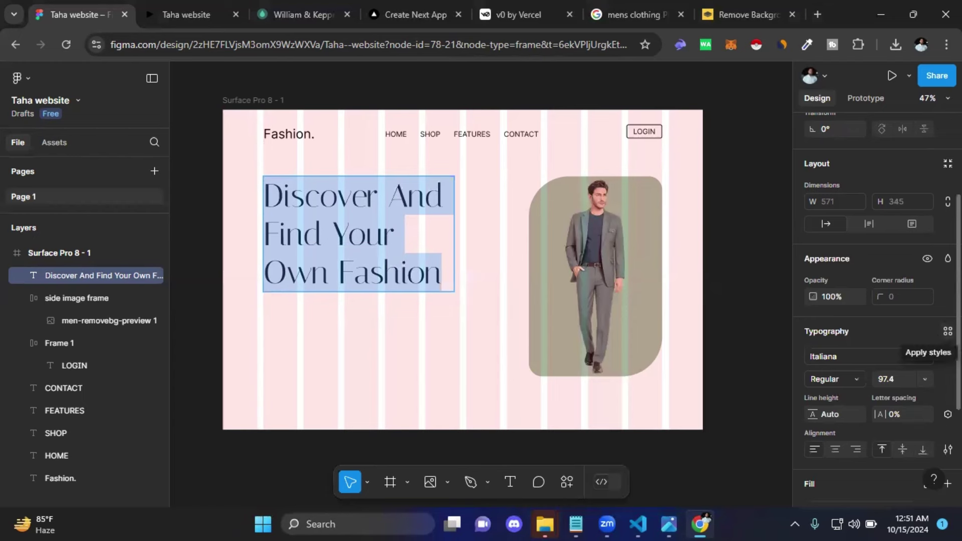
scroll(933, 396, "down", 2)
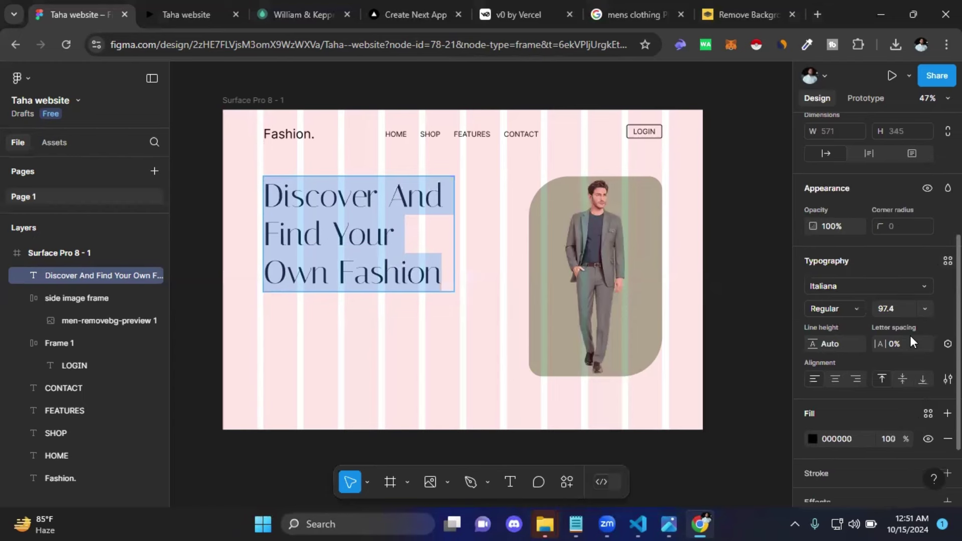
Step: Set the headline's font size to 100, keeping the Regular weight
left_click(901, 307)
type("100")
key("Return")
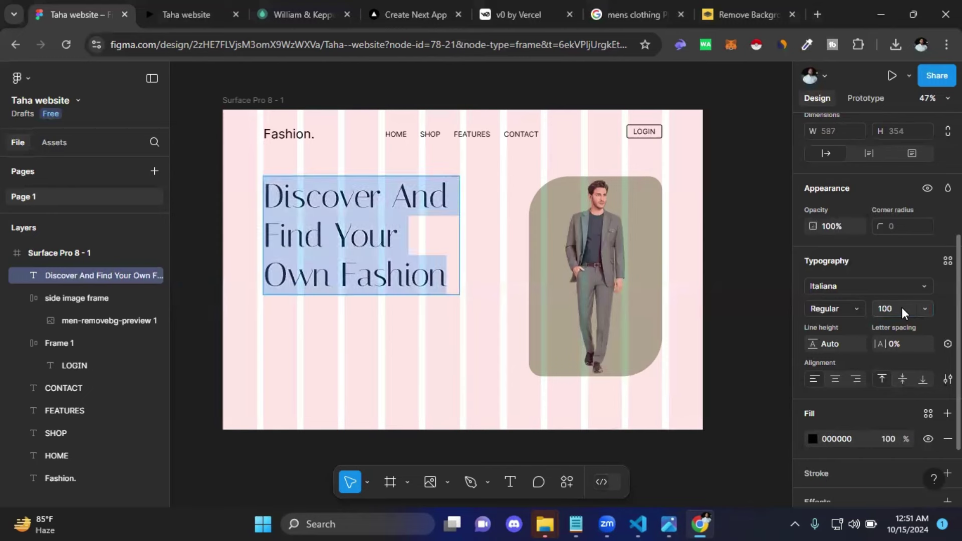
left_click(855, 308)
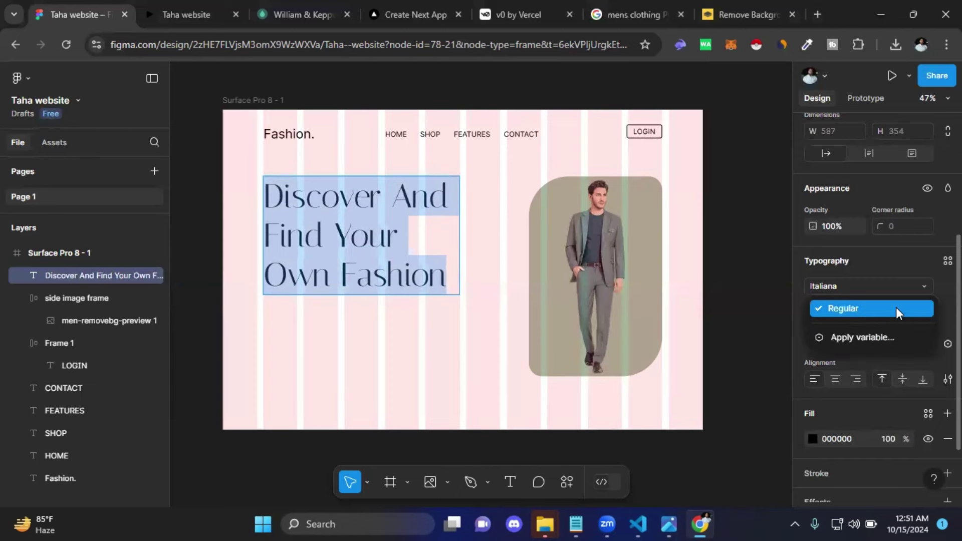
left_click(931, 309)
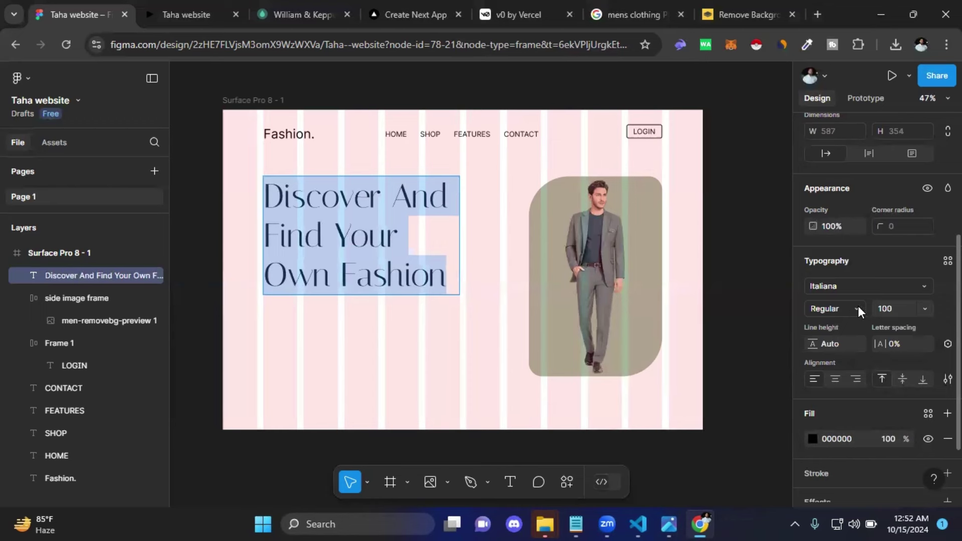
Step: Pick Weight Semibold from the weight variable list for the headline
left_click(858, 307)
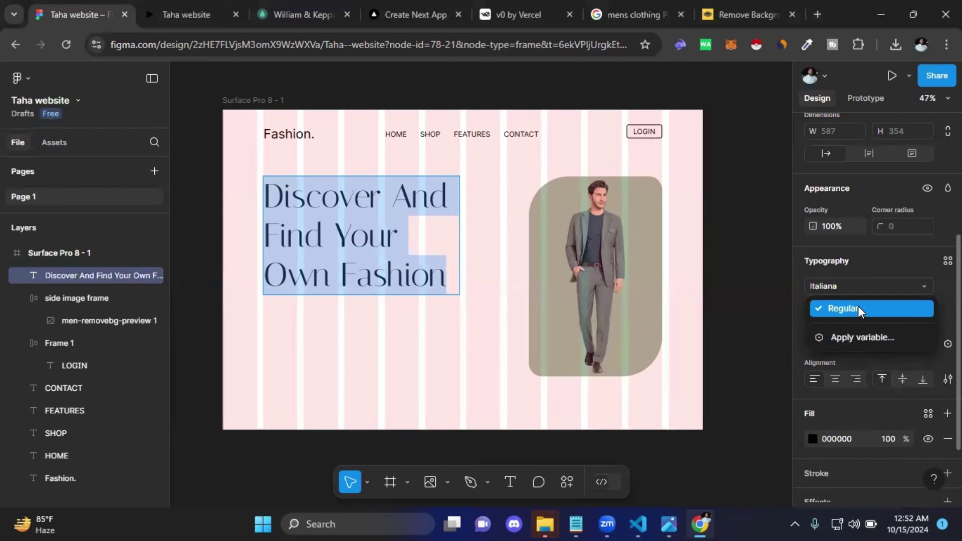
left_click(853, 337)
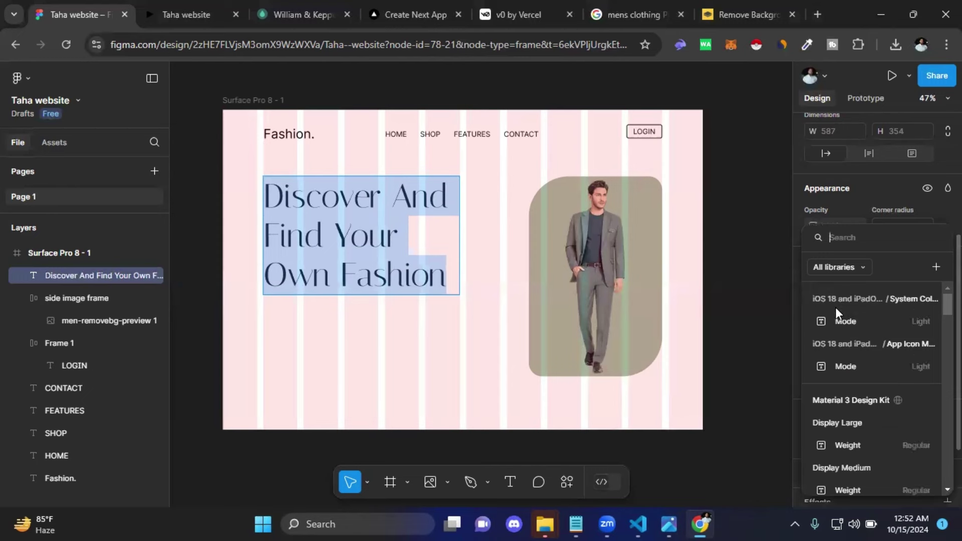
scroll(852, 416, "down", 2)
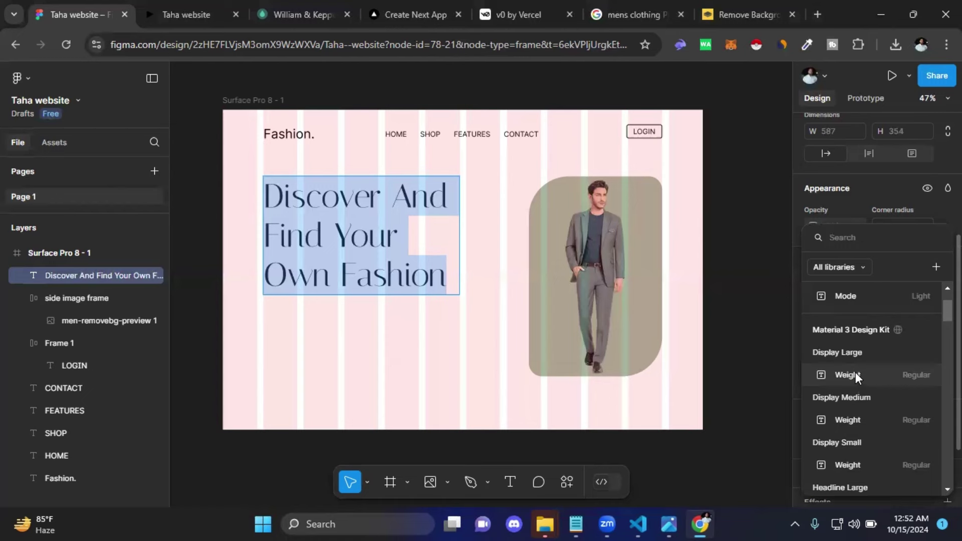
scroll(856, 372, "down", 5)
scroll(855, 372, "down", 5)
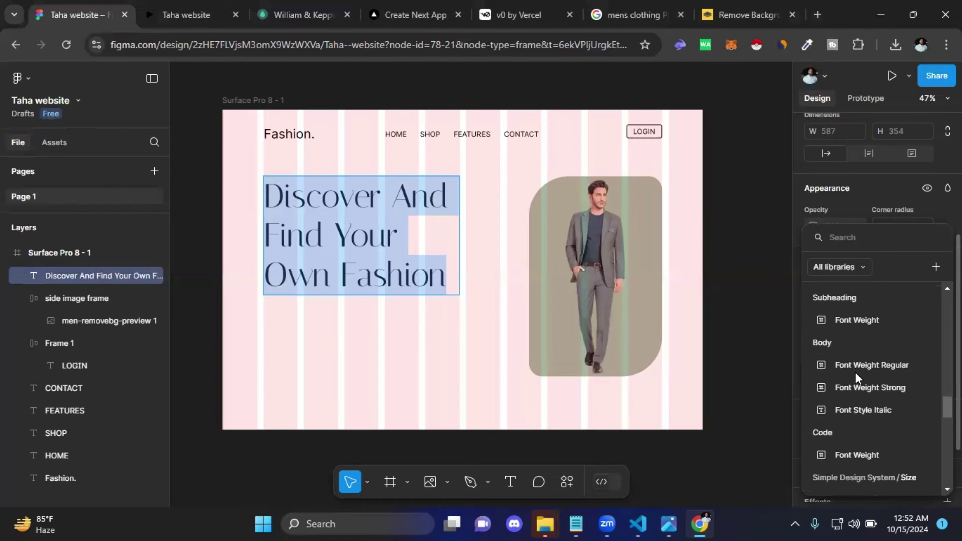
scroll(855, 371, "down", 5)
scroll(855, 373, "down", 5)
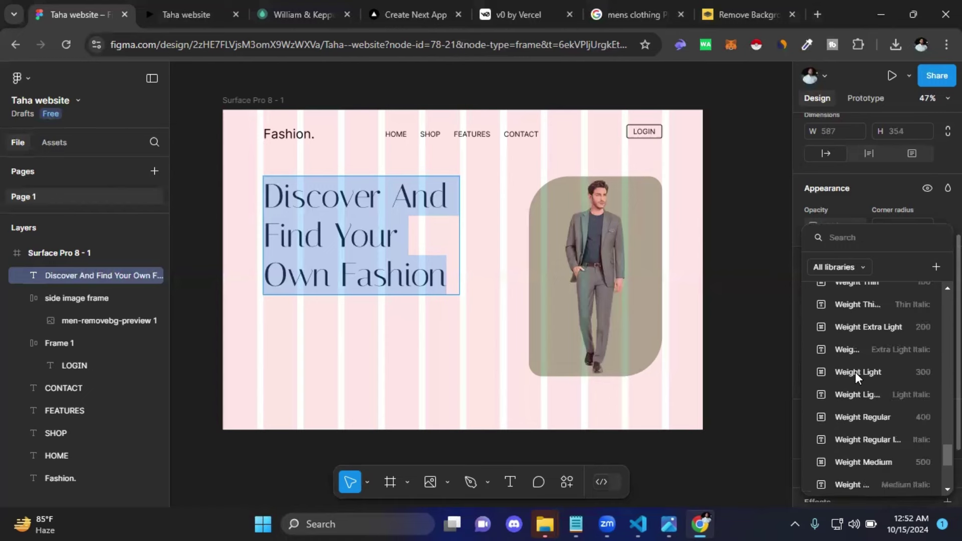
scroll(856, 372, "down", 2)
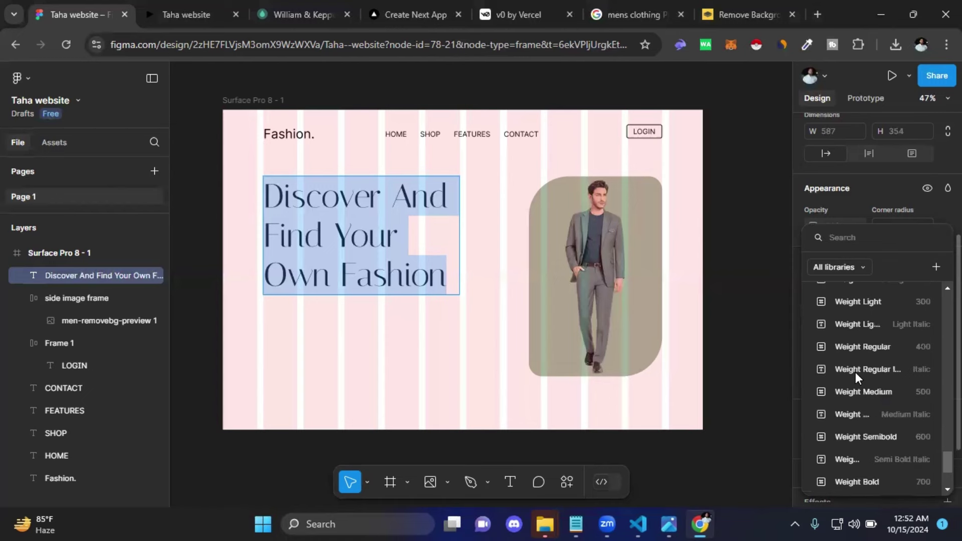
scroll(856, 372, "down", 3)
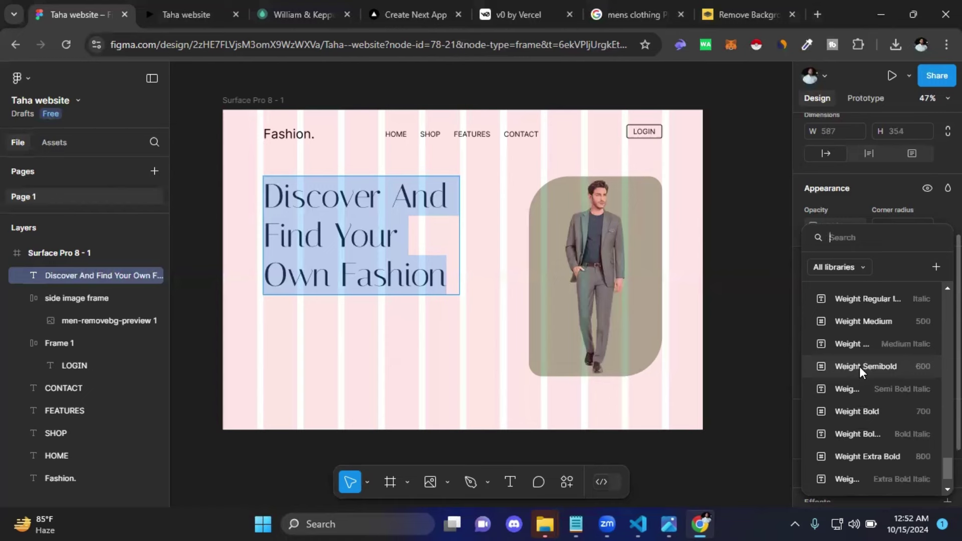
left_click(858, 366)
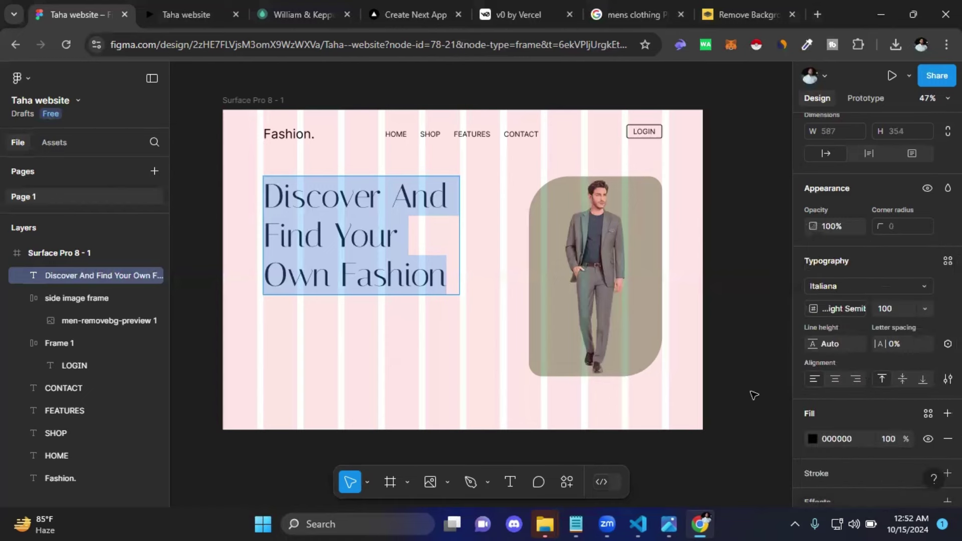
Step: Reselect the headline text and detach its weight variable, leaving plain Regular
key("Escape")
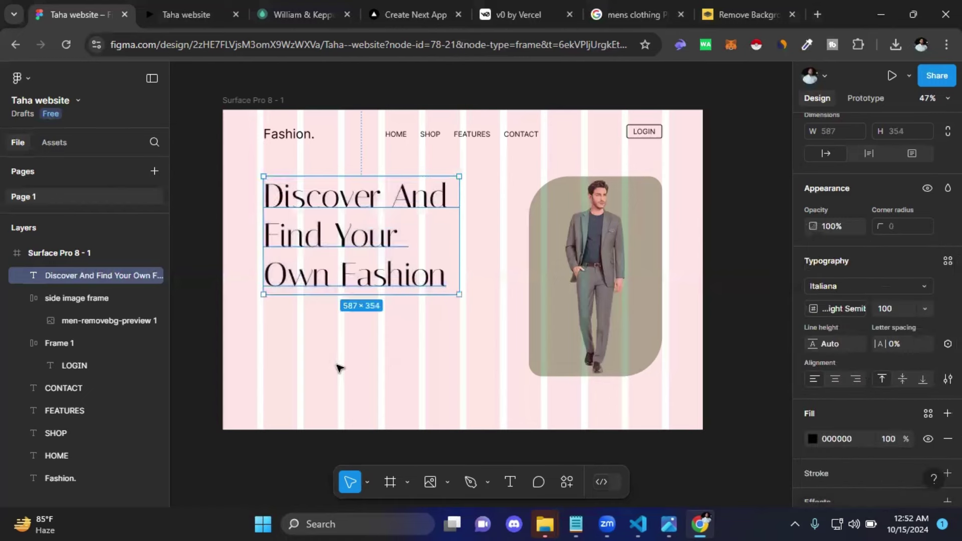
left_click(345, 356)
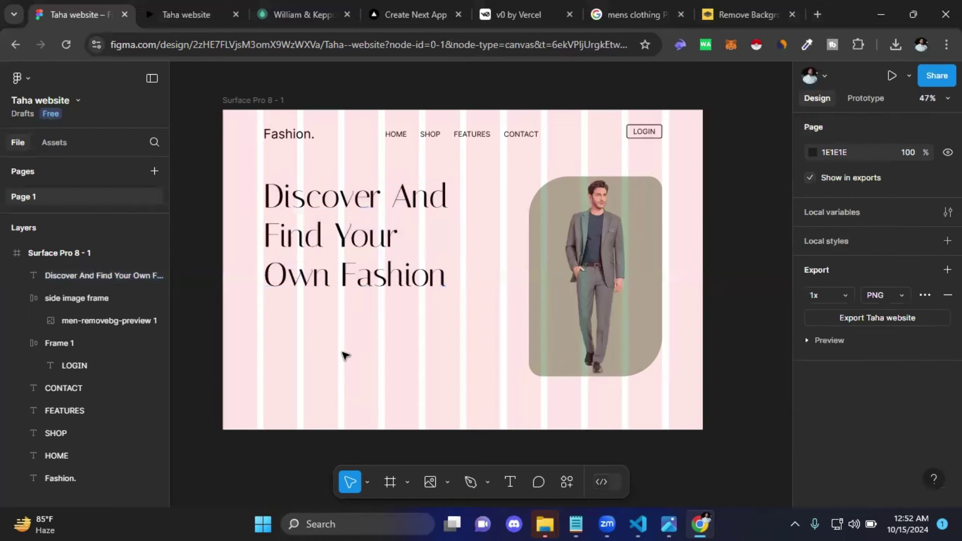
double_click(373, 283)
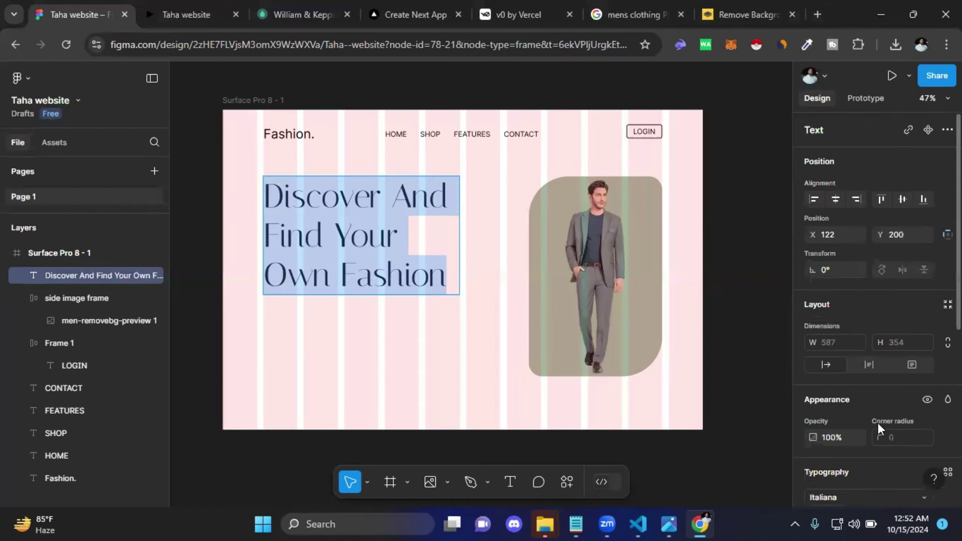
scroll(878, 423, "down", 3)
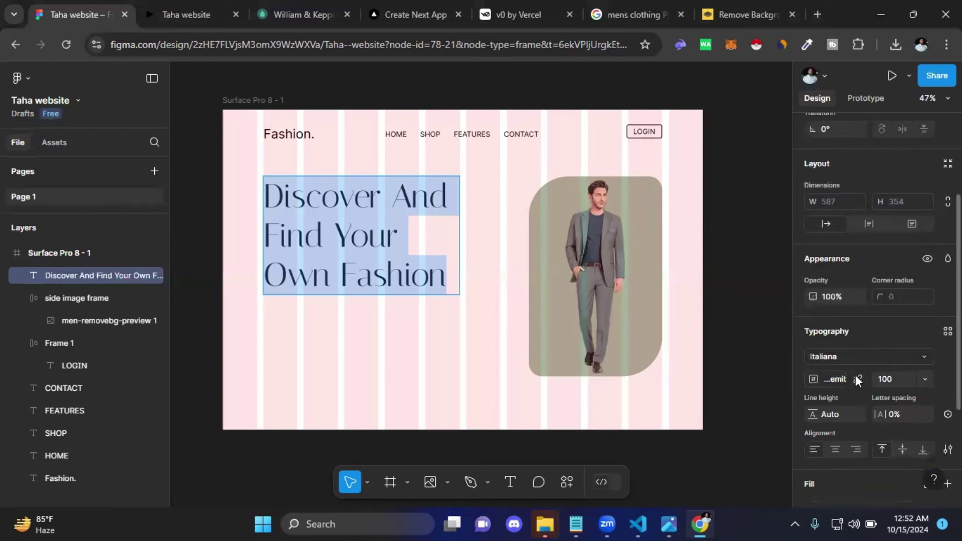
left_click(856, 377)
Step: Browse the library variables without choosing one, then bring up the headline's advanced type settings
left_click(948, 413)
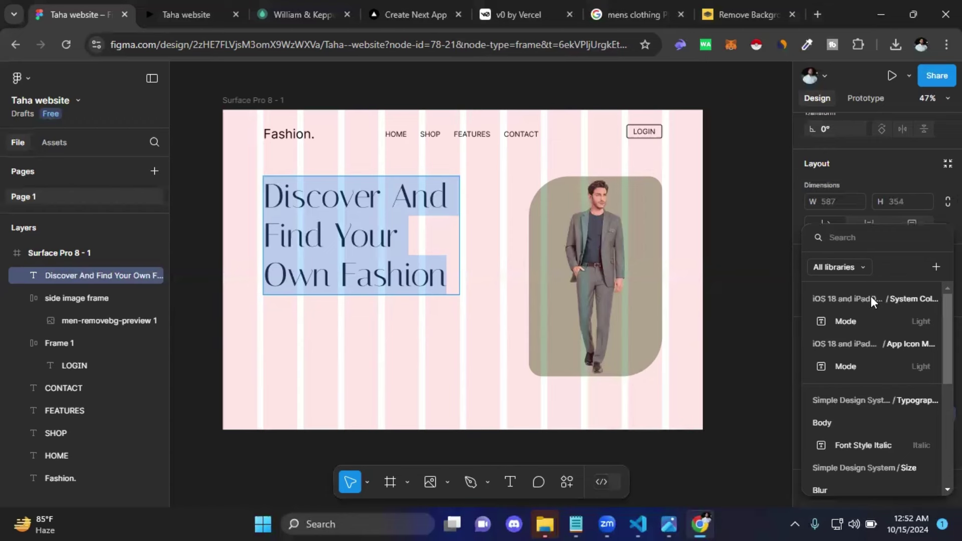
left_click(769, 288)
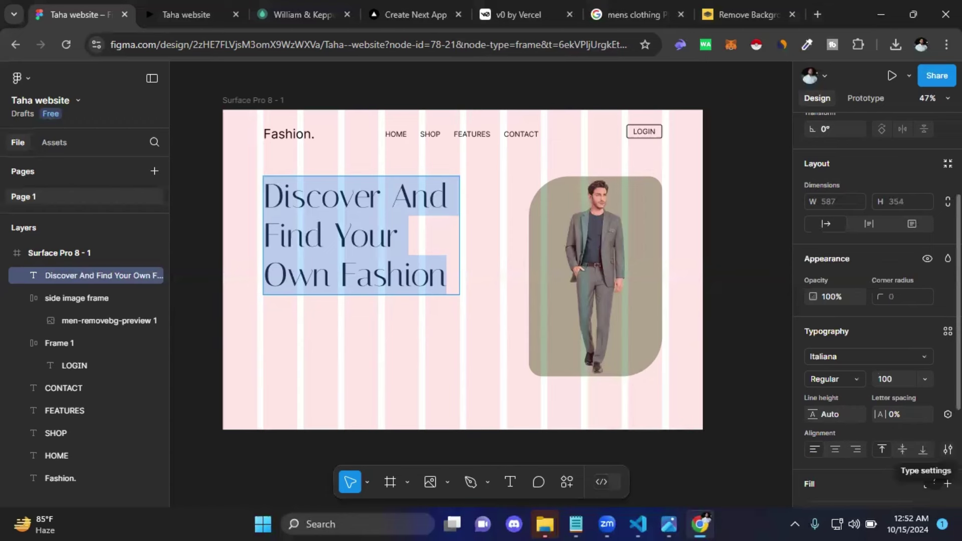
left_click(948, 450)
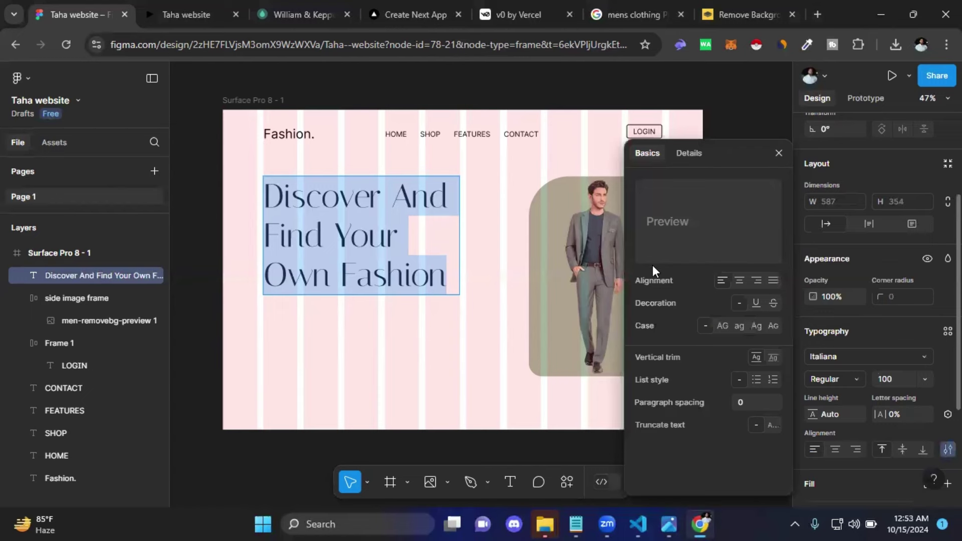
Step: Look through the Details tab of the type settings, then close the panel
key("Escape")
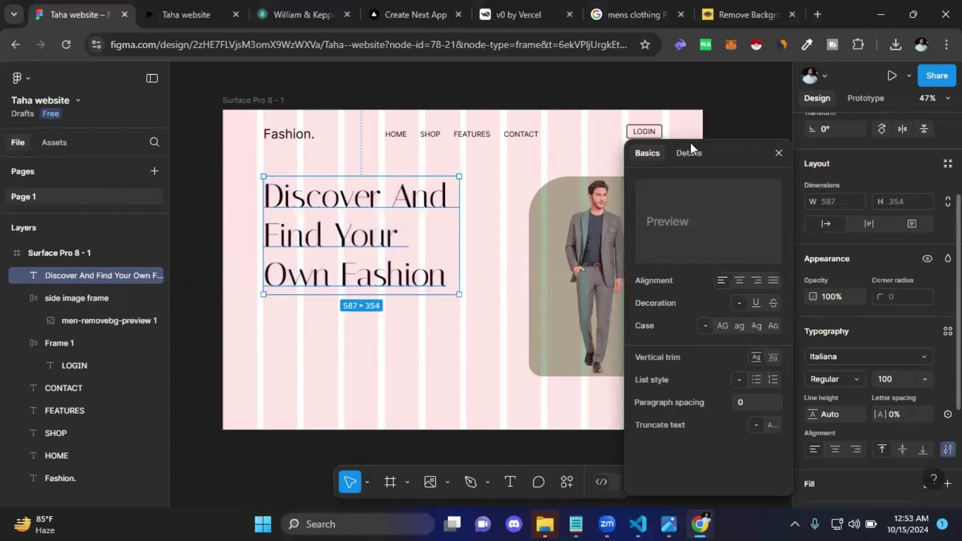
left_click(690, 152)
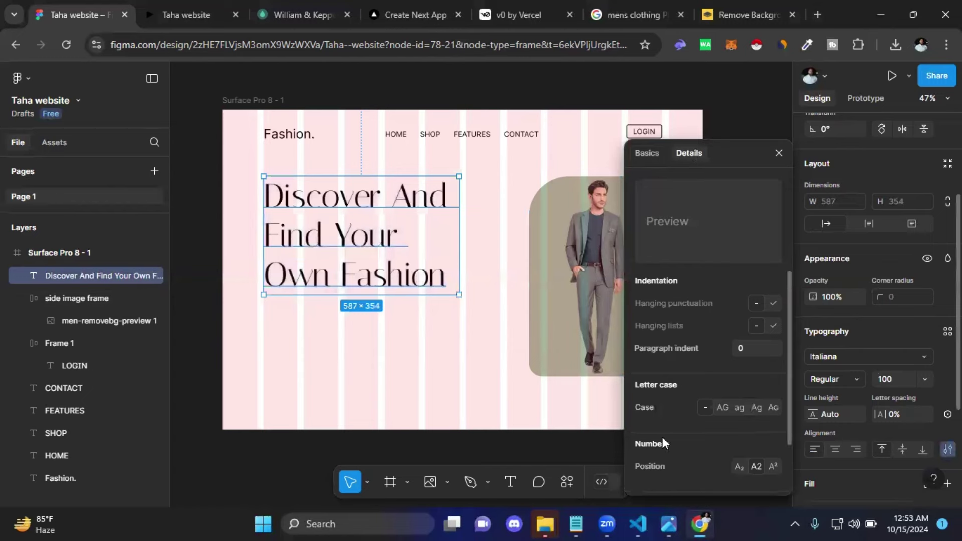
scroll(662, 437, "down", 2)
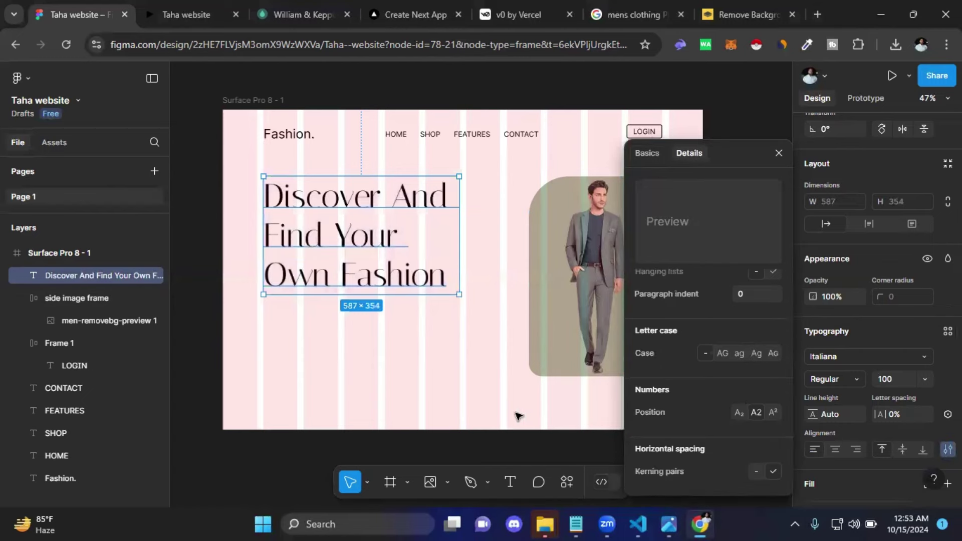
scroll(692, 398, "up", 1)
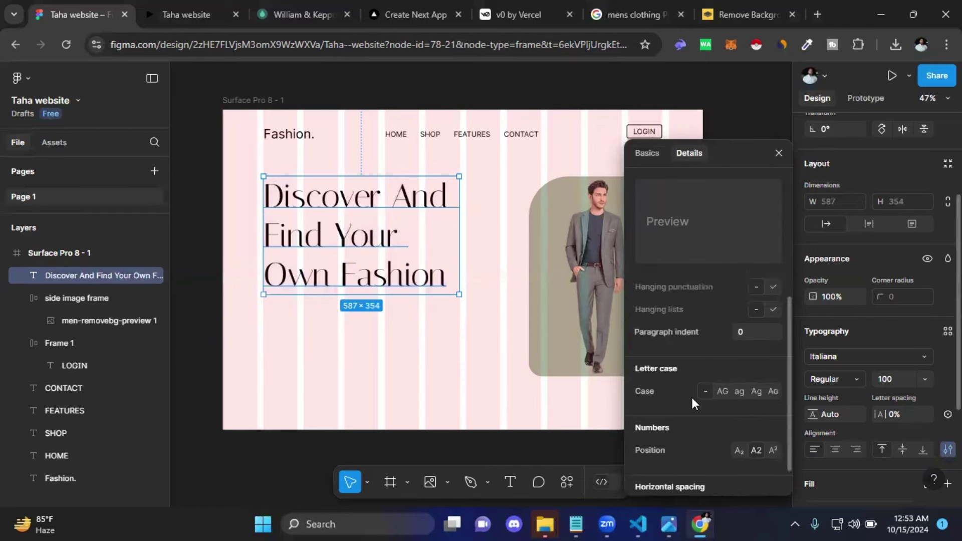
scroll(692, 398, "up", 1)
left_click(779, 154)
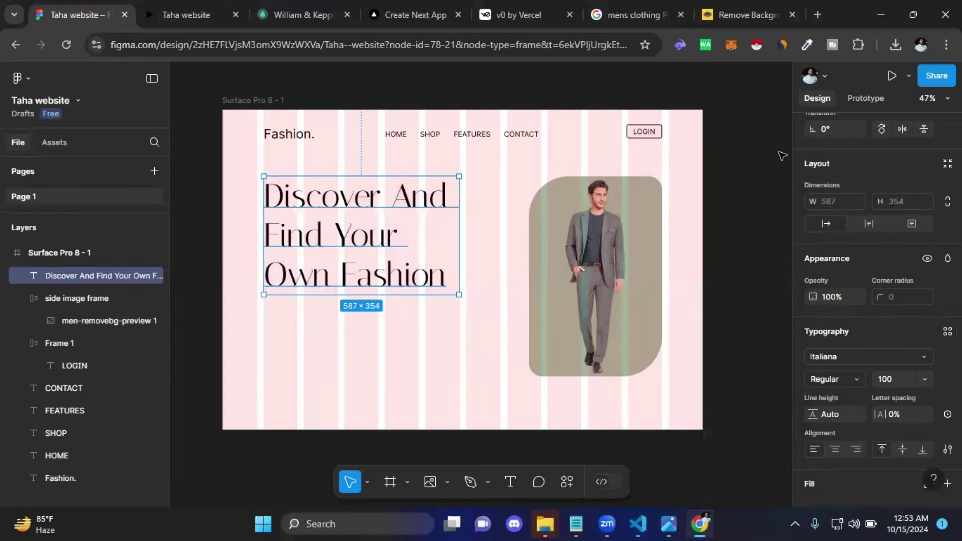
Step: Select and deselect the headline, leaving its text and styling unchanged
left_click(746, 337)
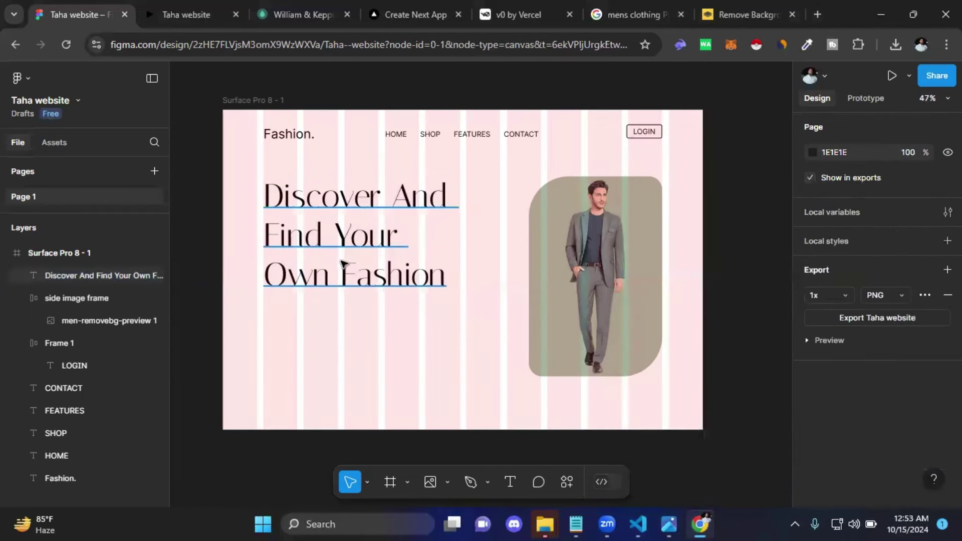
double_click(394, 289)
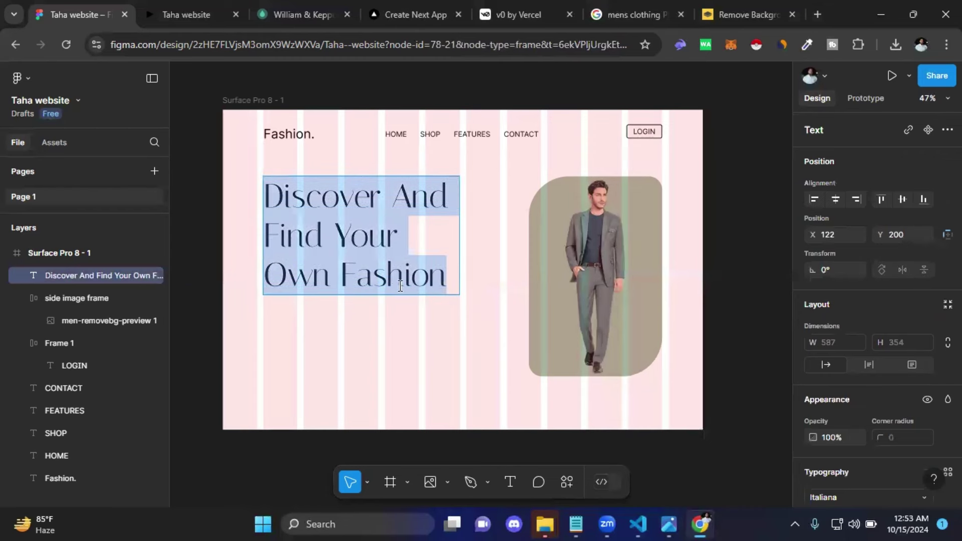
key("Escape")
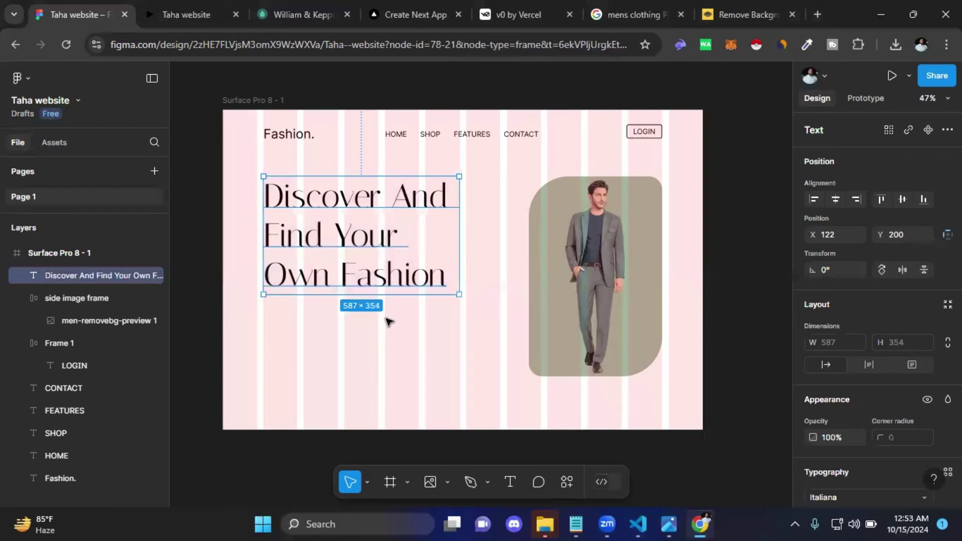
left_click(389, 321)
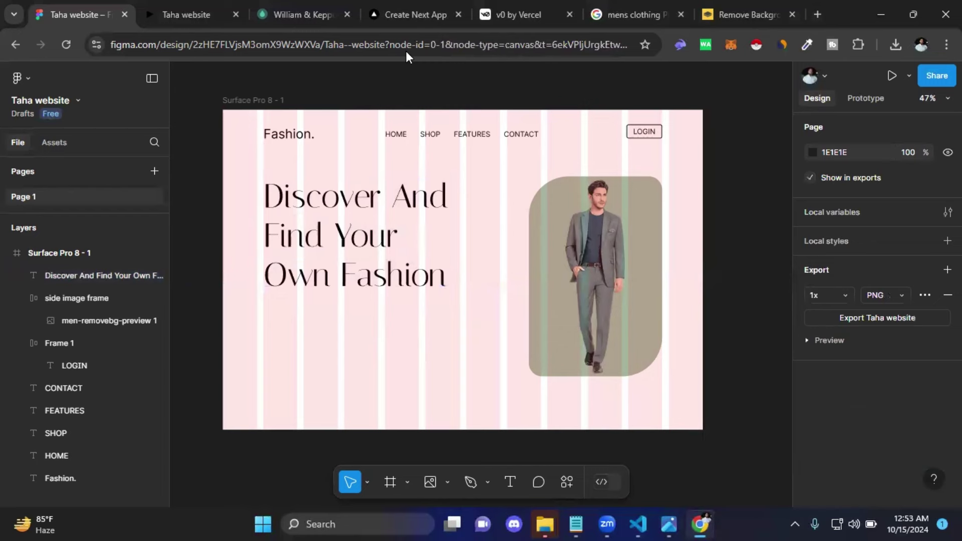
left_click(364, 283)
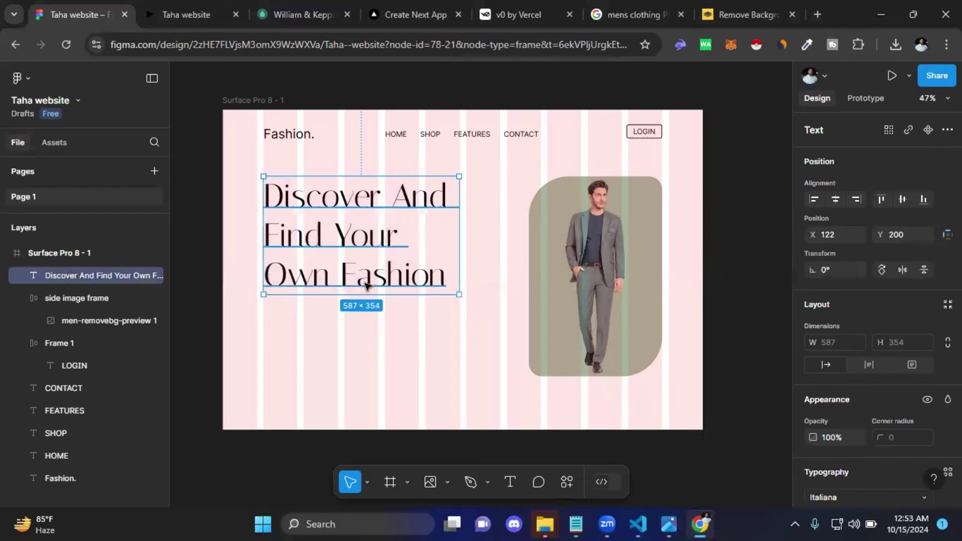
left_click(397, 357)
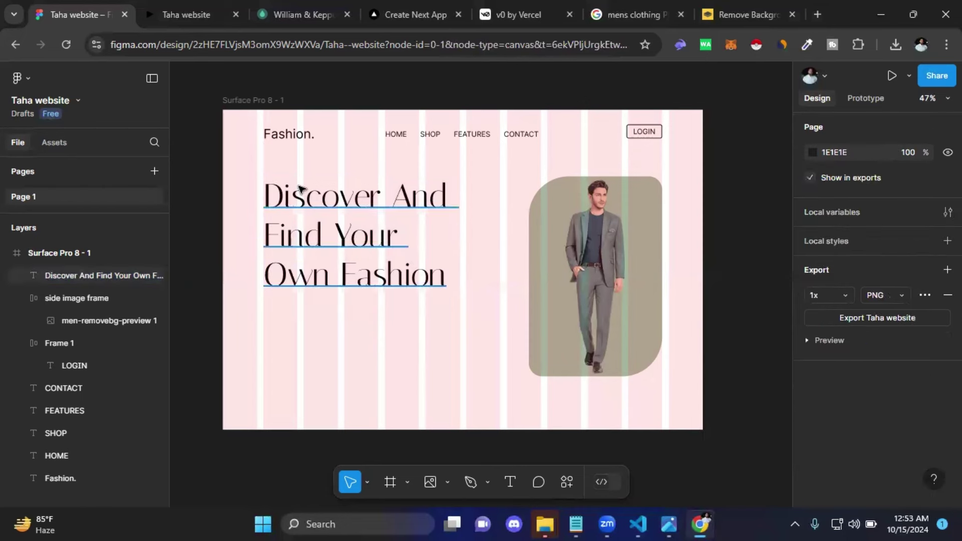
Step: Add an 'Explore our curated collection…' text box below the headline and nudge it into place
left_click(512, 488)
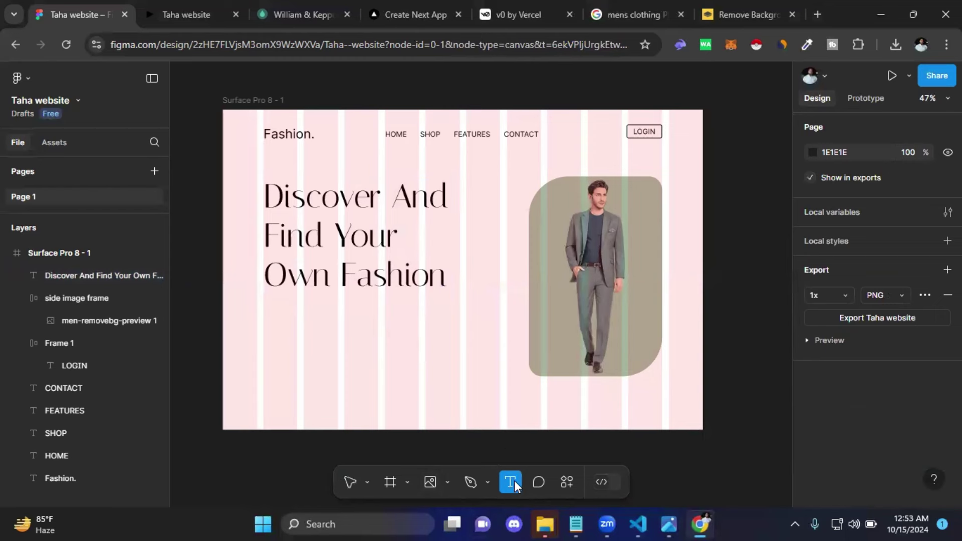
left_click(288, 328)
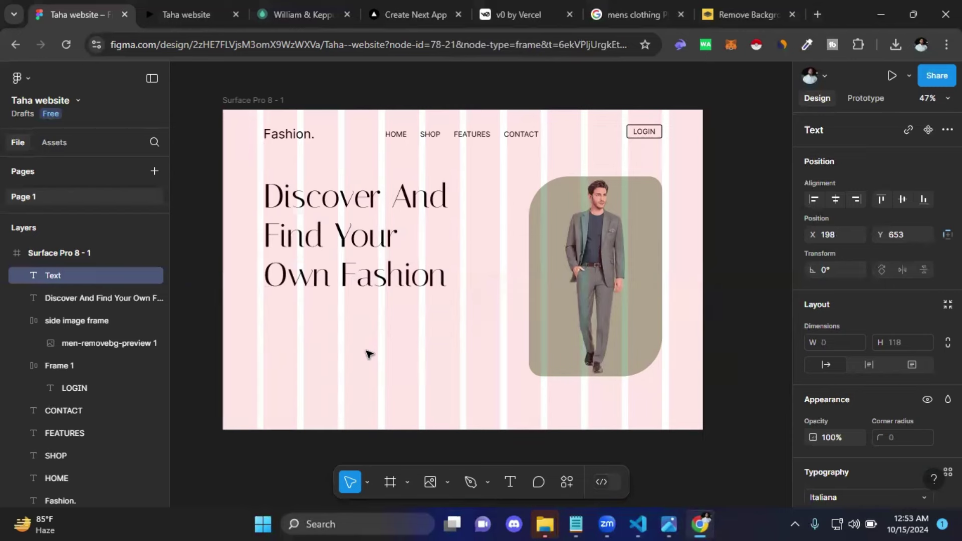
type("Ex")
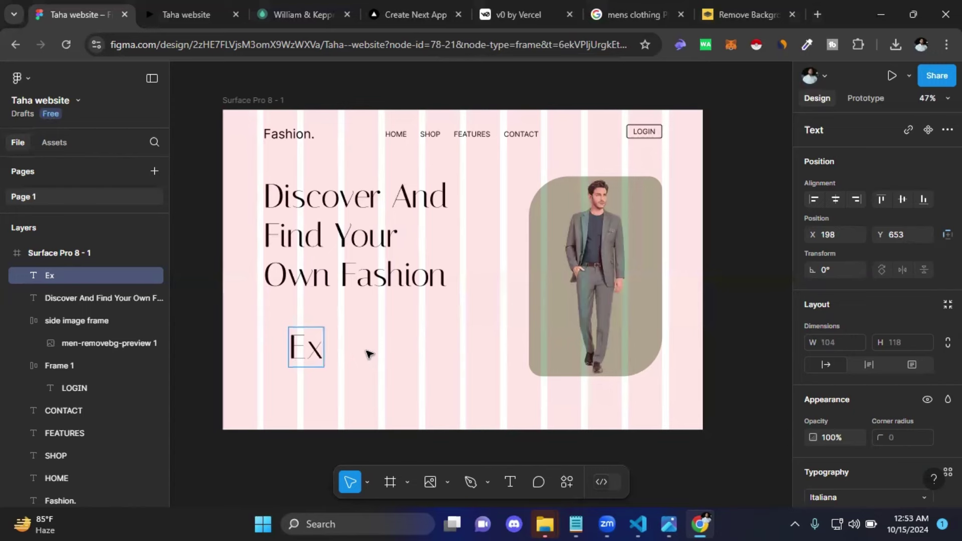
type("plore")
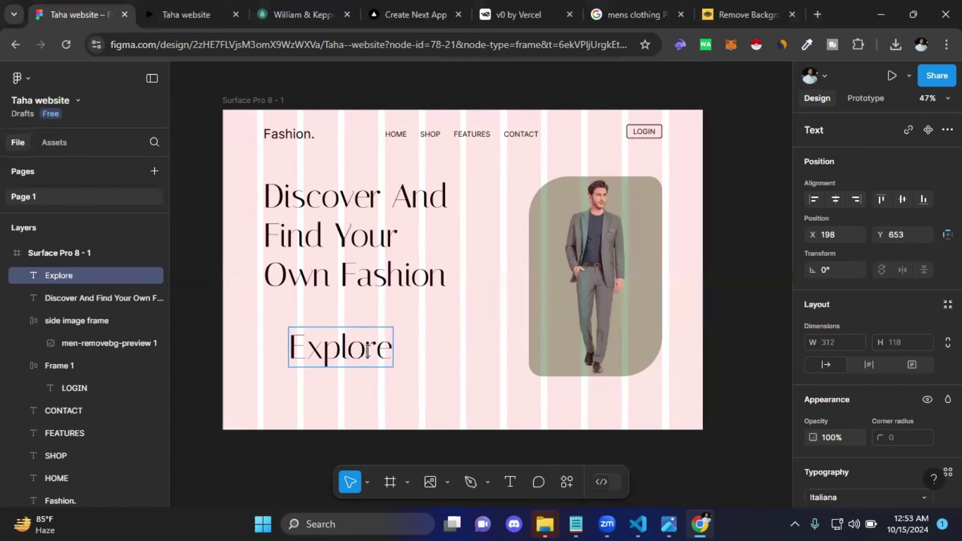
type(" our curated collection")
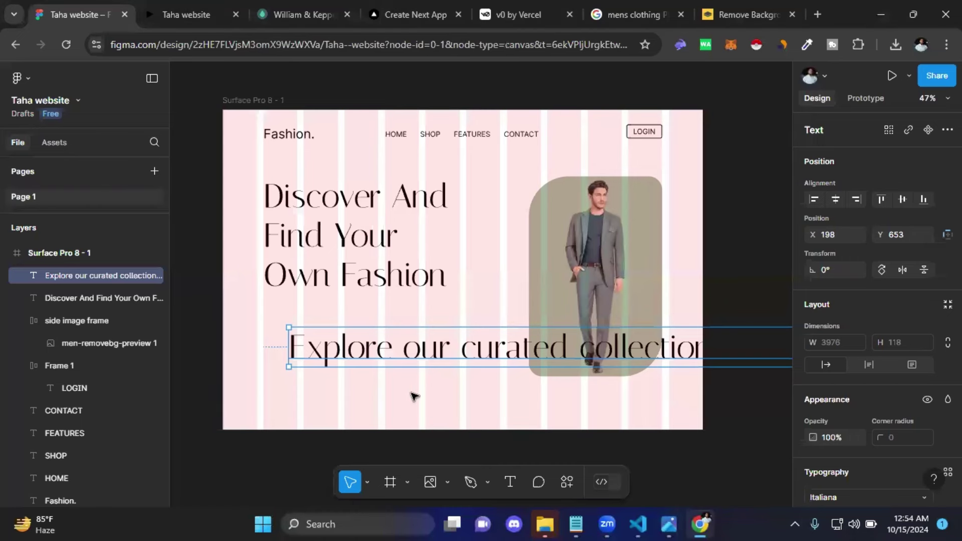
left_click(377, 394)
left_click_drag(368, 349, 369, 344)
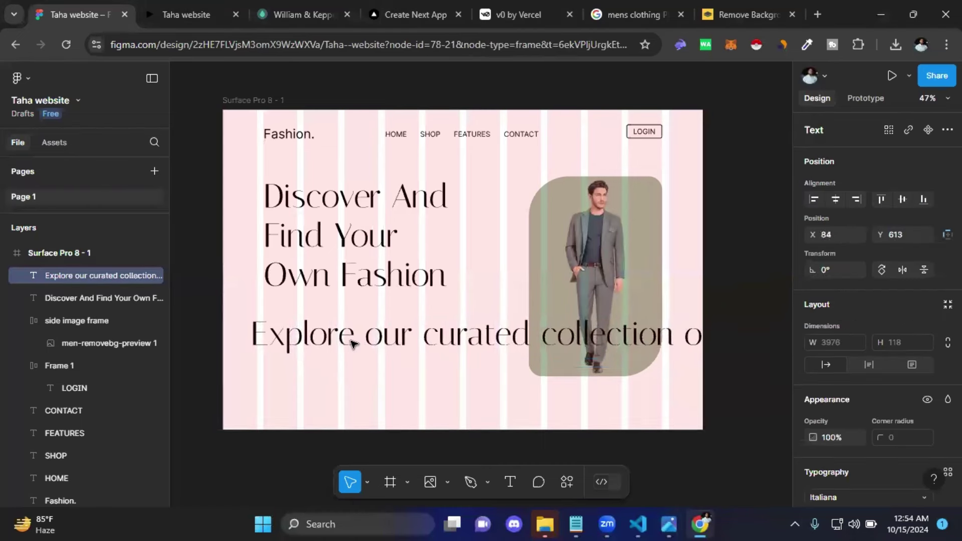
double_click(368, 343)
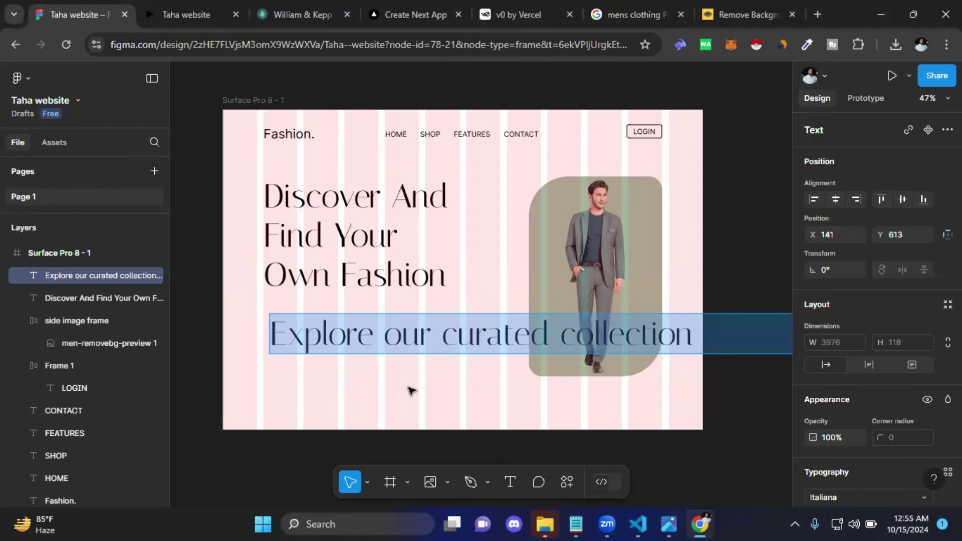
key("Escape")
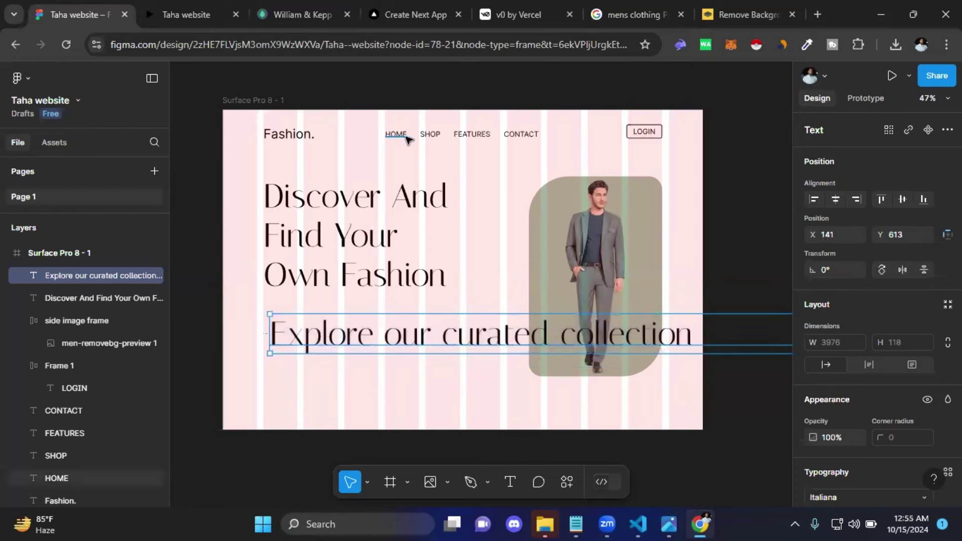
Step: Inspect the HOME nav text's styling for reference
key("Escape")
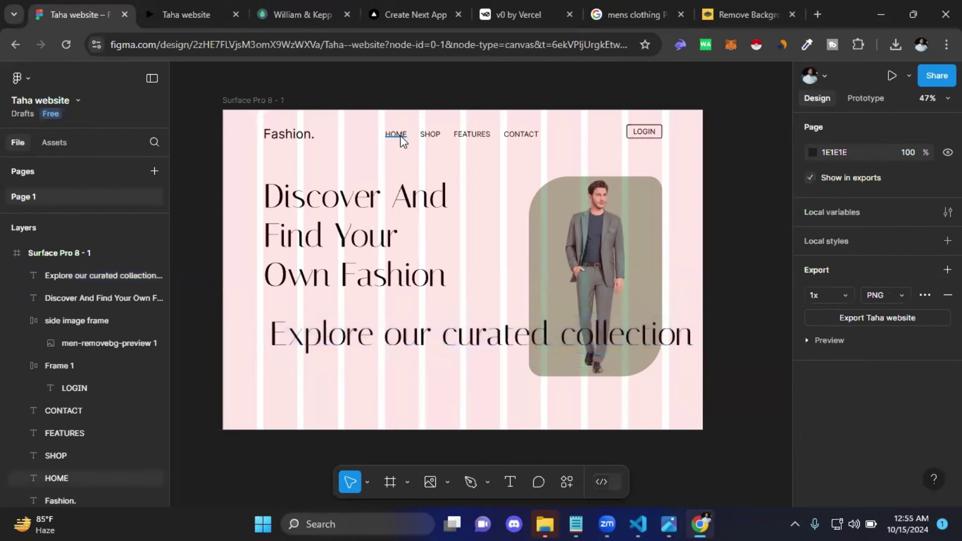
left_click(400, 136)
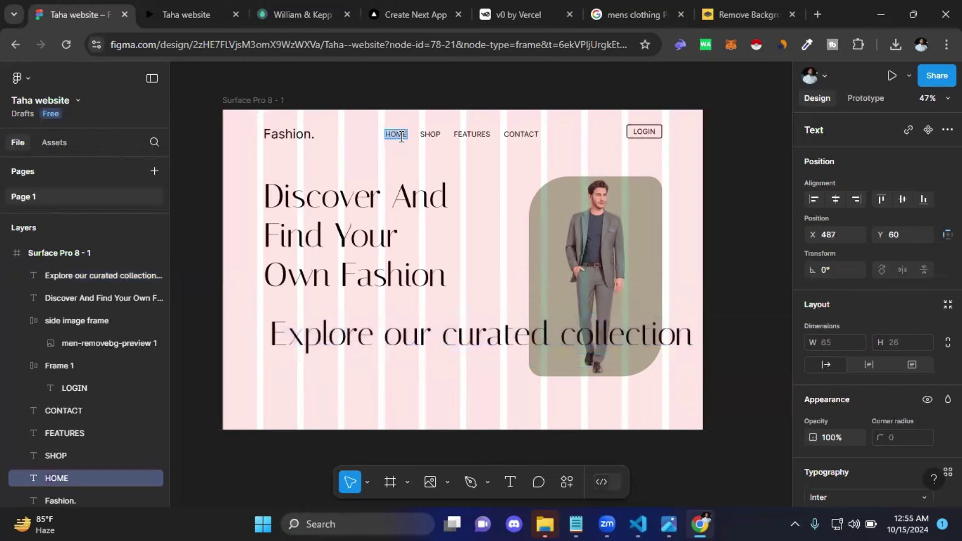
scroll(878, 383, "down", 2)
scroll(882, 351, "down", 2)
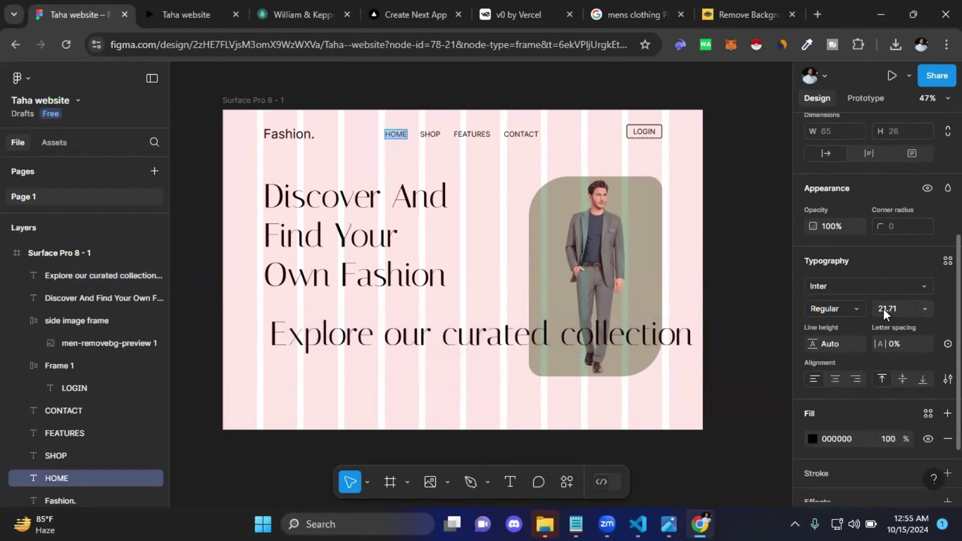
Step: Set the Explore paragraph's font size to 20, shrinking it to one line
double_click(324, 338)
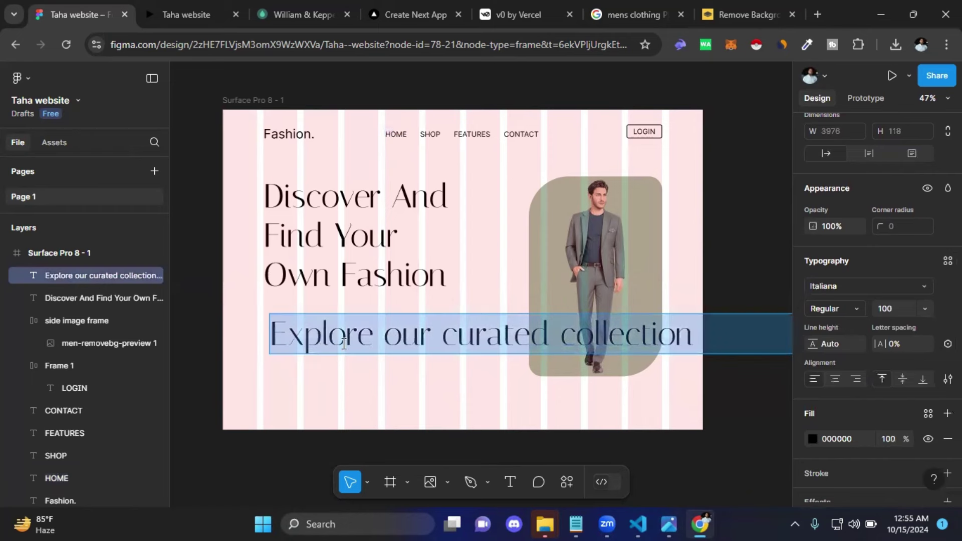
key("Escape")
double_click(339, 346)
scroll(875, 325, "down", 2)
scroll(876, 323, "up", 3)
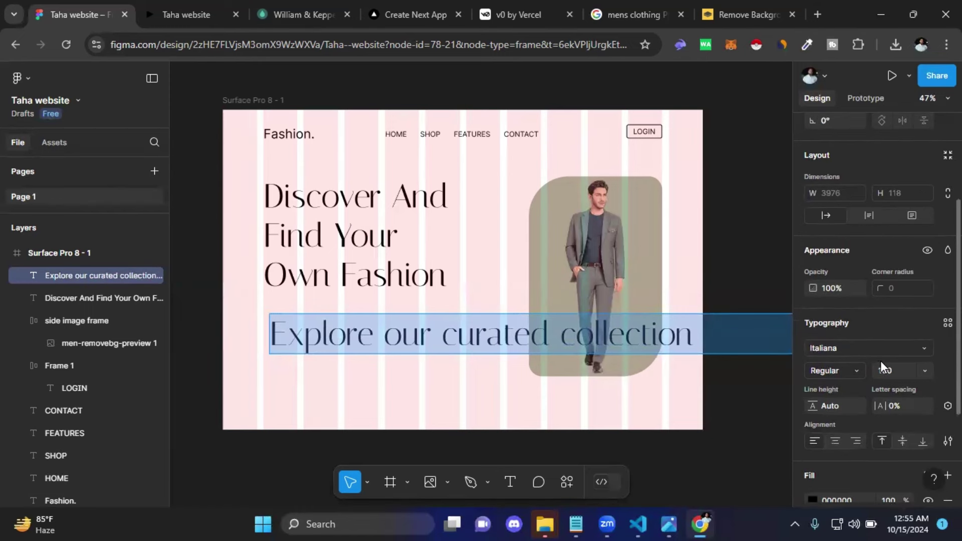
type("20")
key("Return")
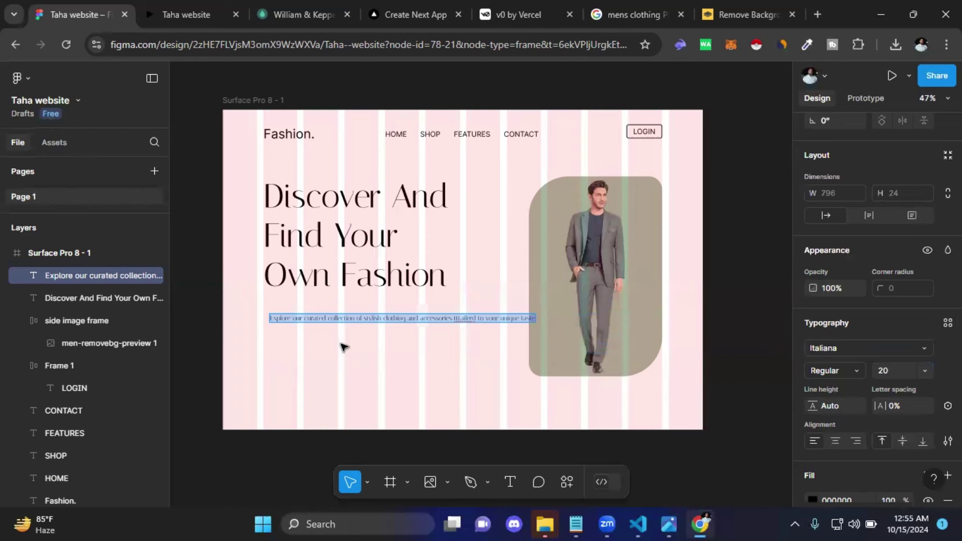
key("Escape")
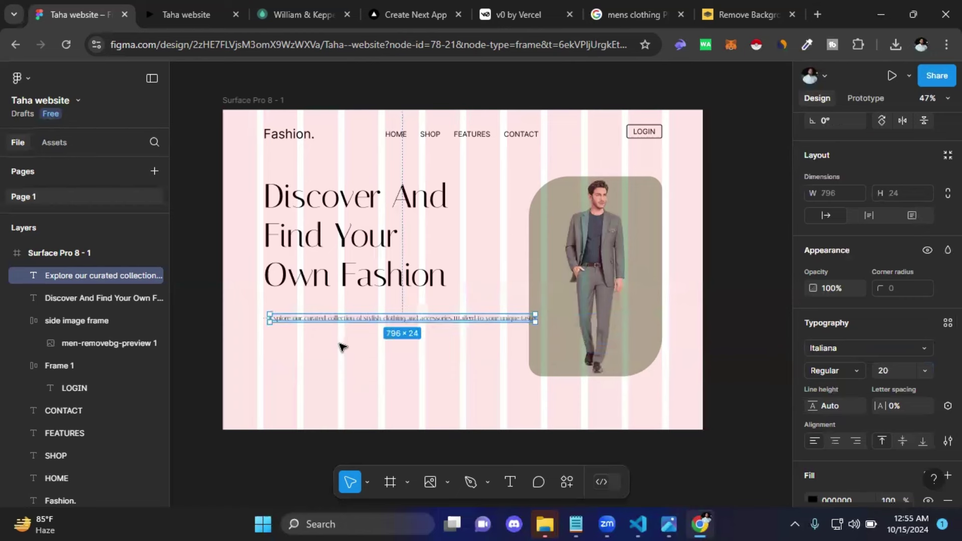
left_click(334, 343)
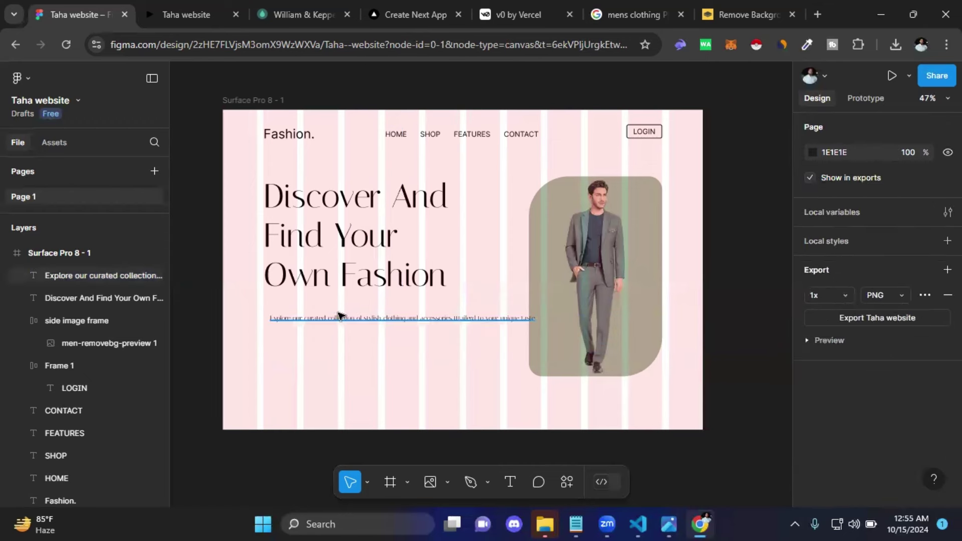
Step: Change the paragraph's font to Instrument Sans at size 24
left_click(326, 319)
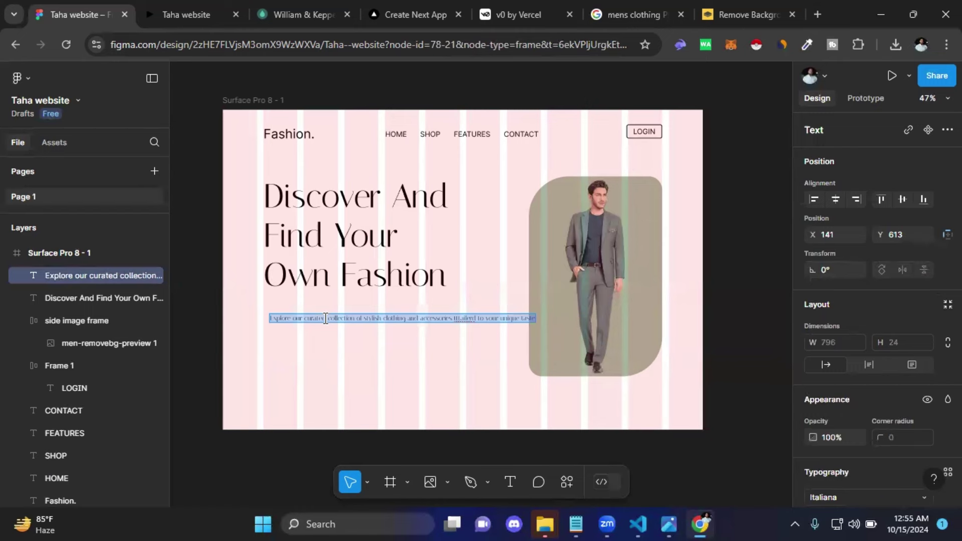
scroll(849, 371, "down", 5)
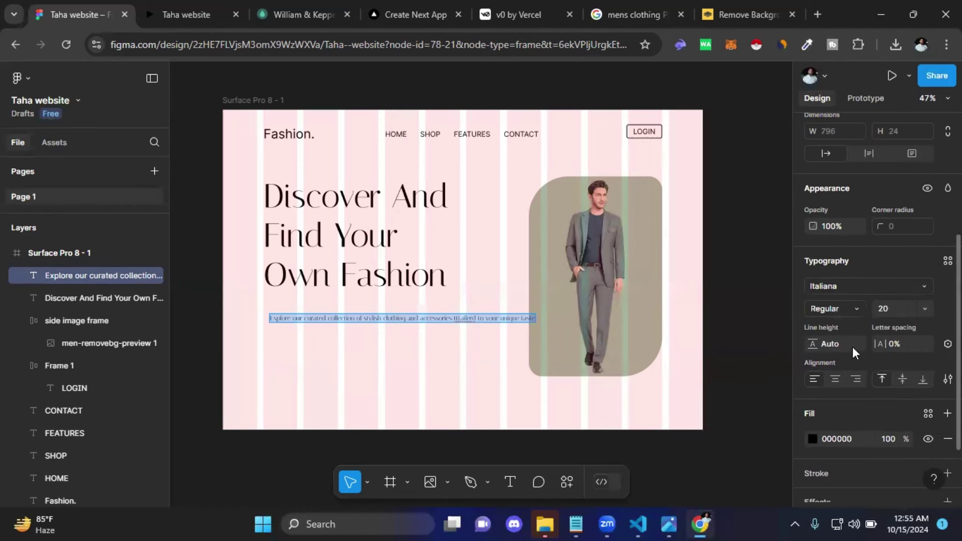
left_click(900, 306)
type("22")
key("Return")
left_click(849, 286)
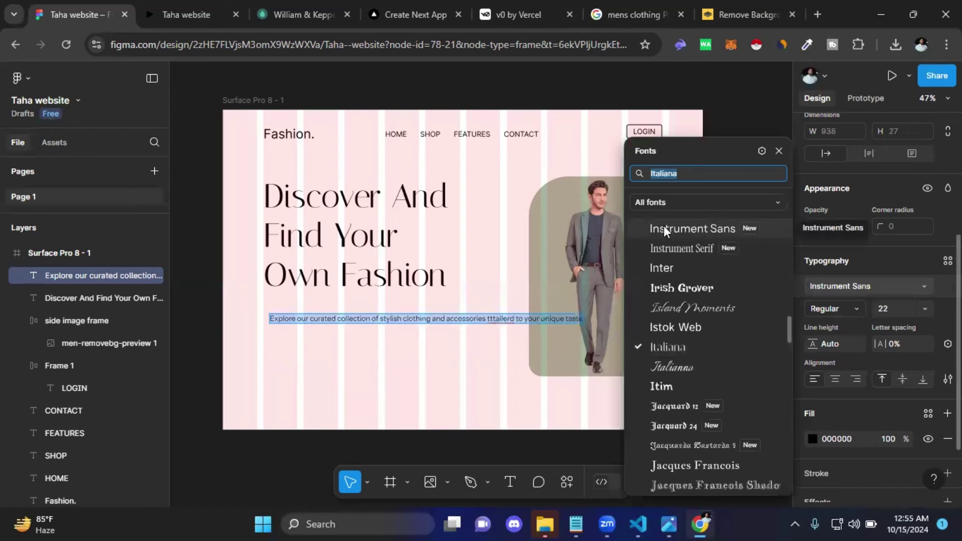
left_click(700, 232)
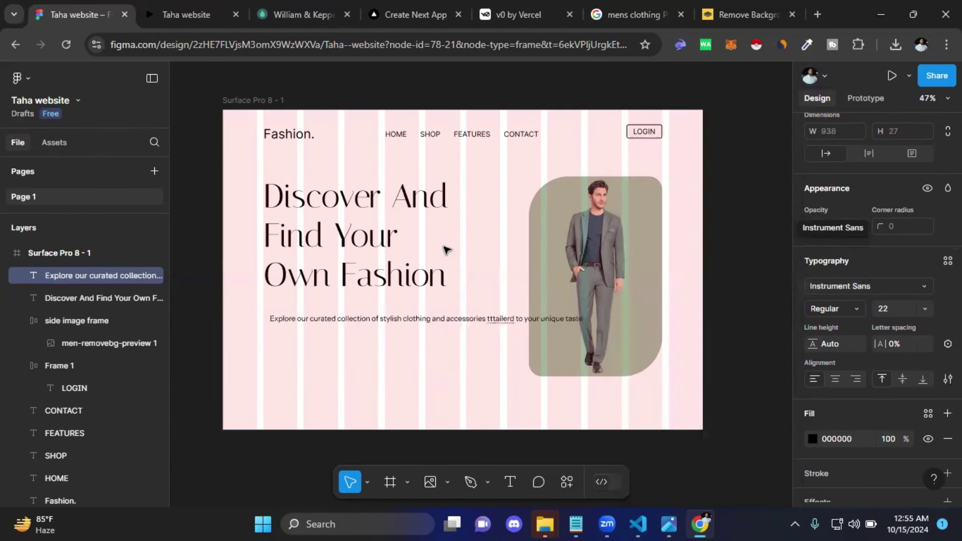
double_click(319, 319)
left_click(899, 312)
type("24")
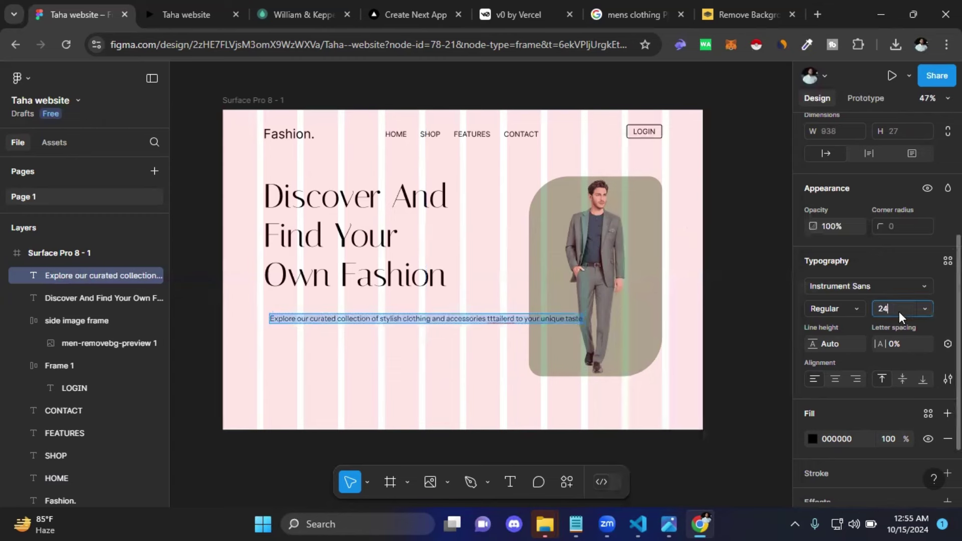
key("Return")
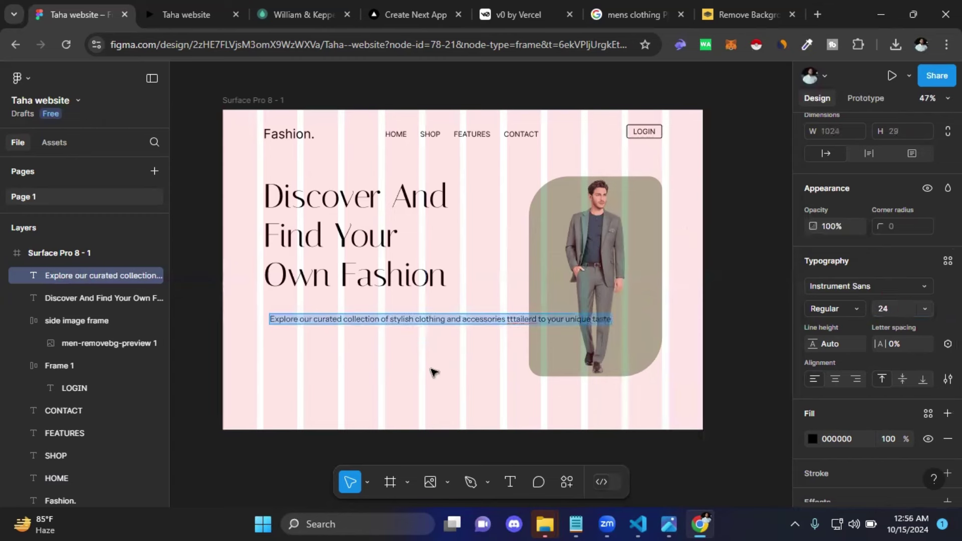
Step: Break the paragraph after 'stylish' and 'your', and correct 'tttailerd' to 'tailerd'
key("Left")
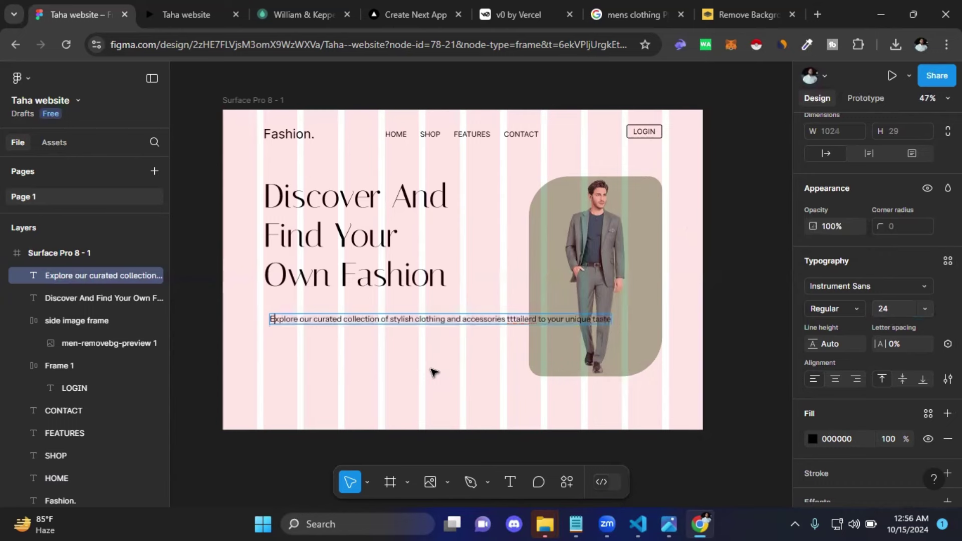
key("Right")
key("Right")
key("Right")
key("Right")
key("Right")
key("Right")
key("Right")
key("Return")
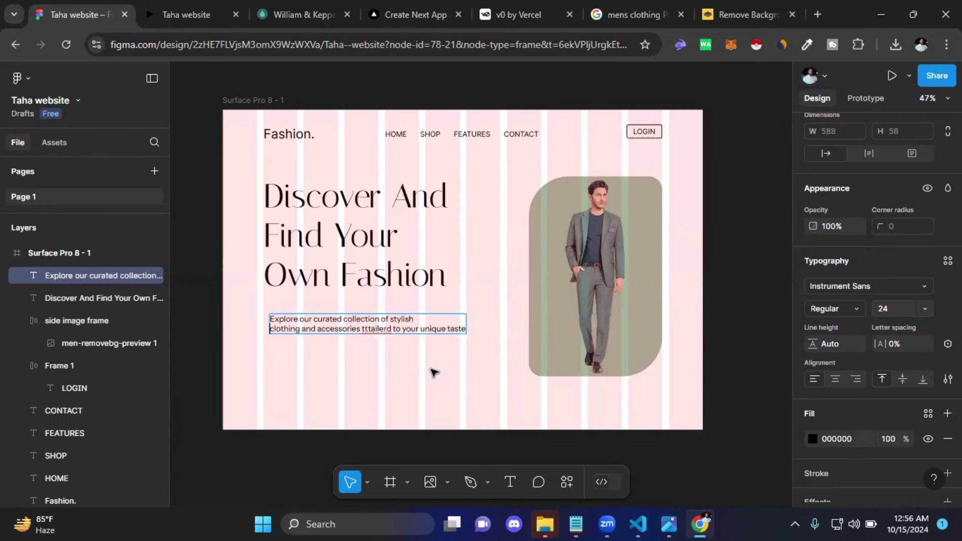
key("ctrl+Right")
key("ctrl+Right")
key("ctrl+Right")
key("ctrl+Right")
key("ctrl+Right")
key("ctrl+Right")
key("Return")
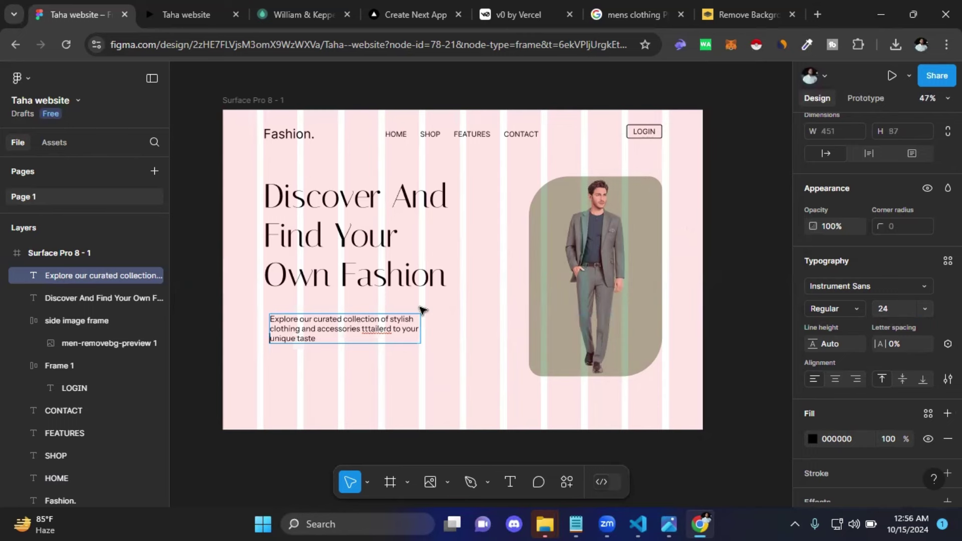
left_click(372, 330)
key("BackSpace")
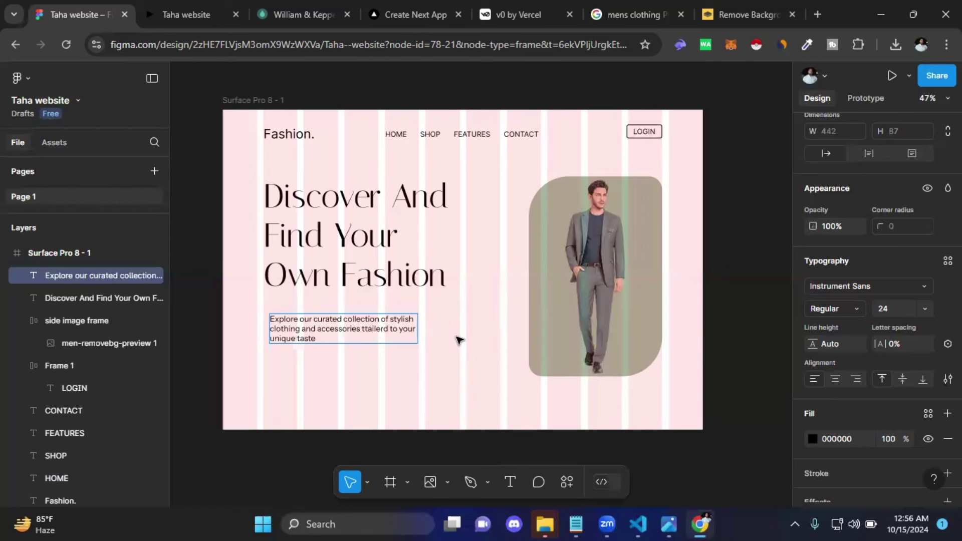
key("BackSpace")
key("Escape")
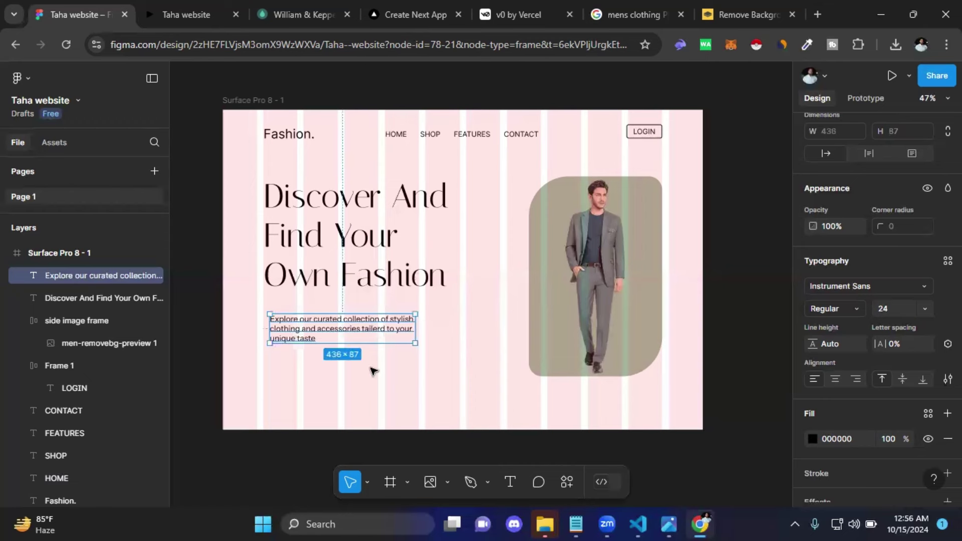
left_click(373, 370)
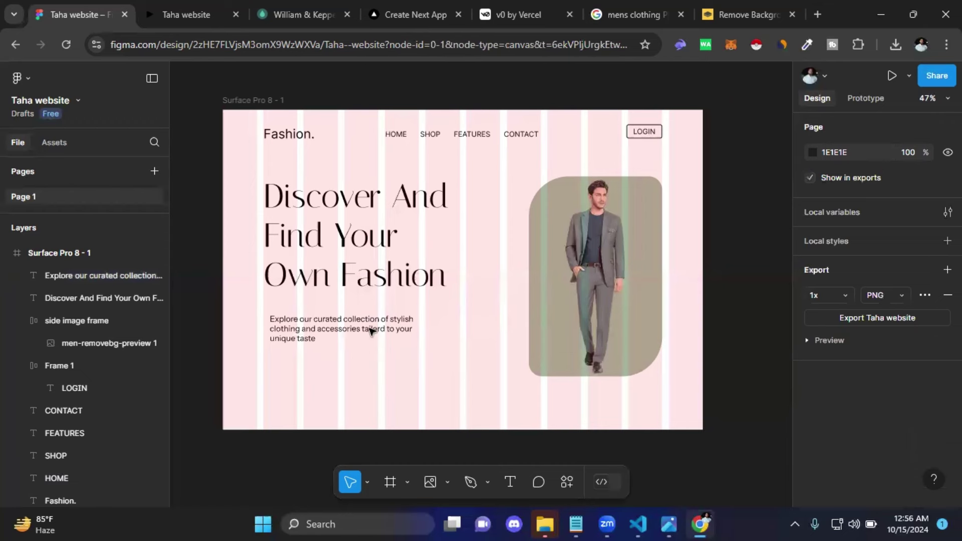
Step: Drag the three-line paragraph just under the headline, aligning their left edges
left_click_drag(360, 329, 359, 318)
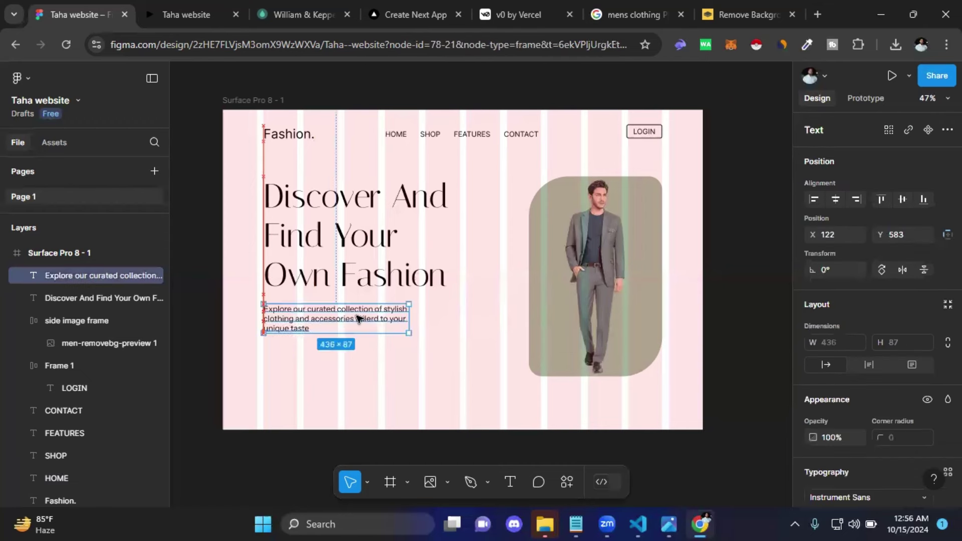
left_click_drag(359, 318, 359, 322)
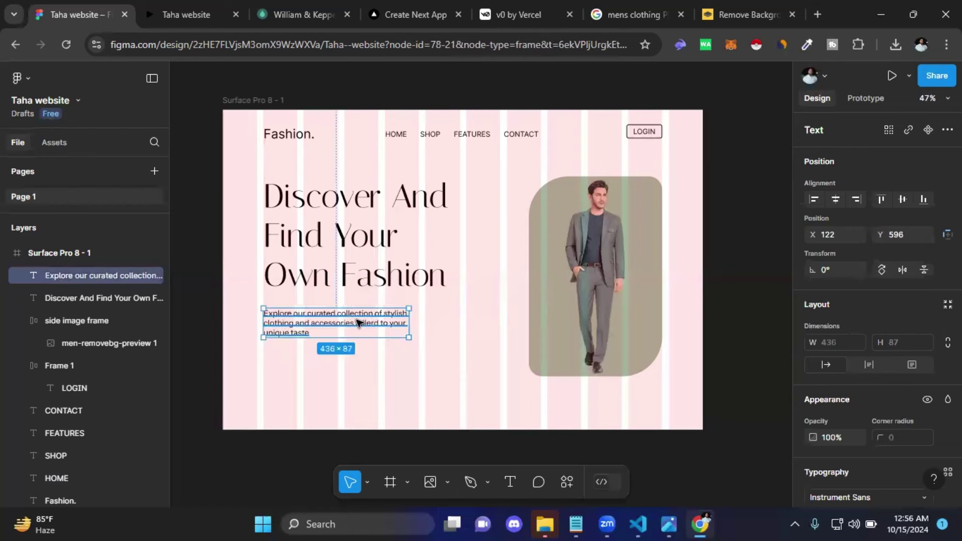
left_click(413, 344)
left_click(390, 323)
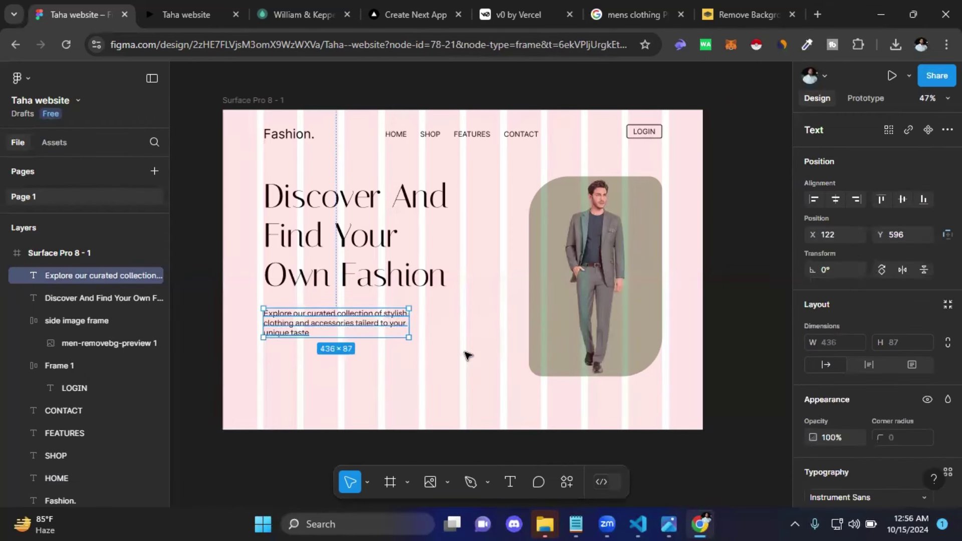
left_click(426, 373)
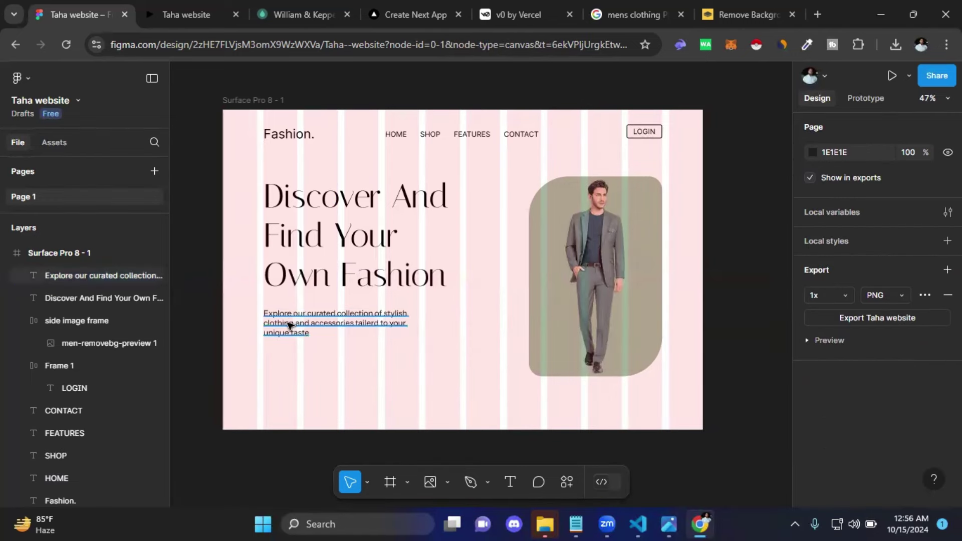
scroll(289, 323, "up", 2)
scroll(288, 322, "up", 3)
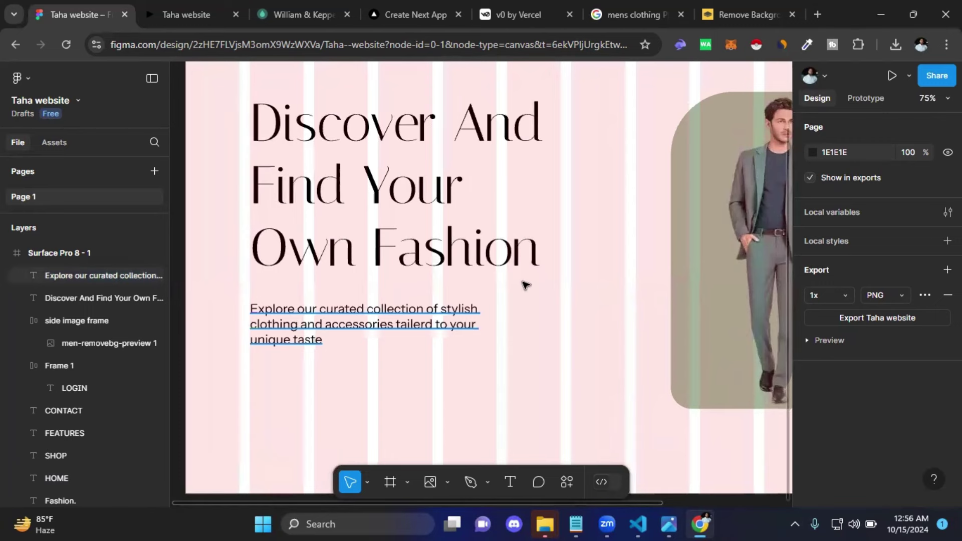
Step: Correct the misspelled 'tailerd' to 'trailed' using the spelling suggestion
double_click(338, 329)
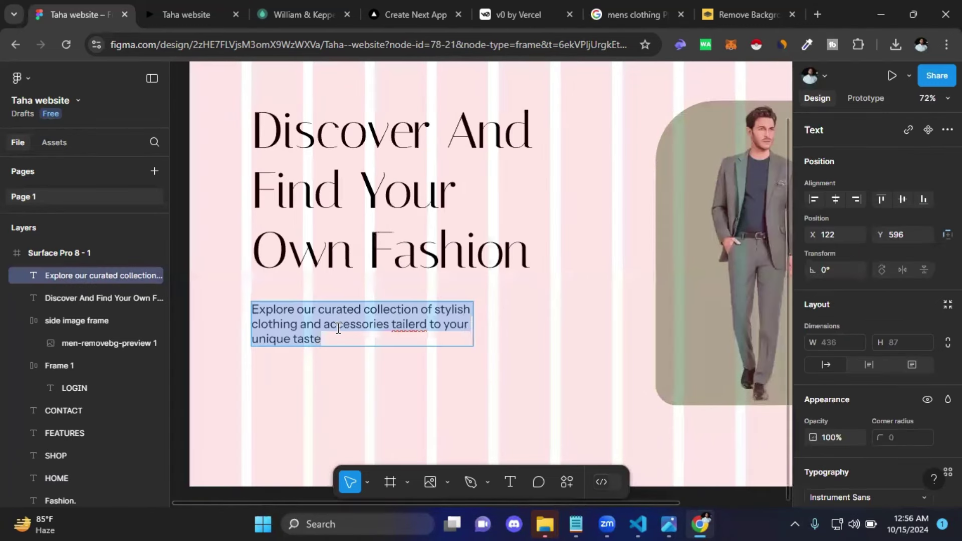
key("Escape")
double_click(376, 321)
right_click(405, 326)
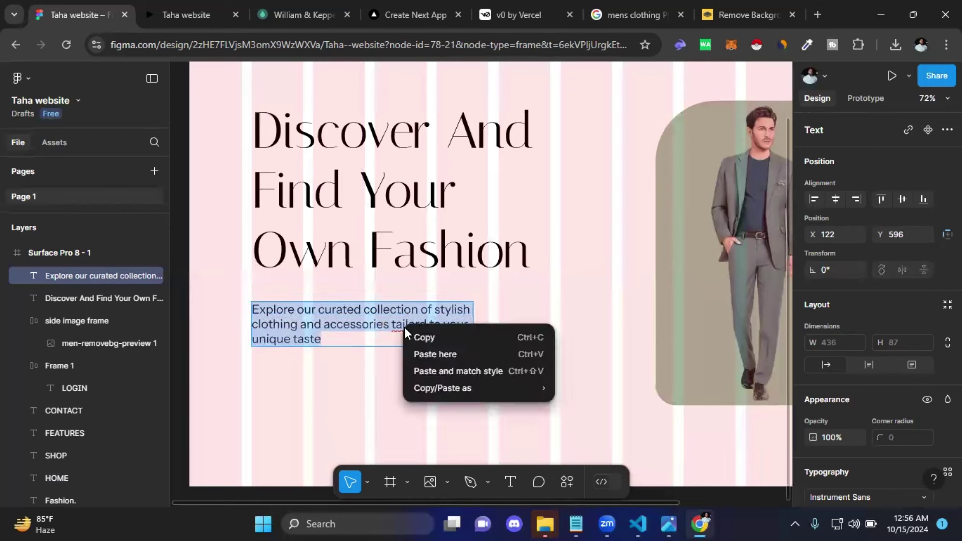
right_click(400, 325)
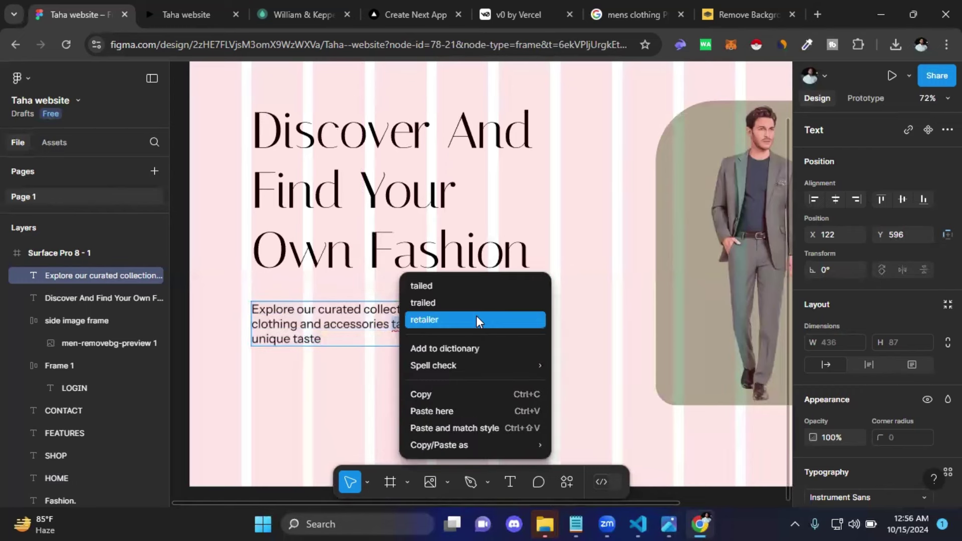
left_click(464, 303)
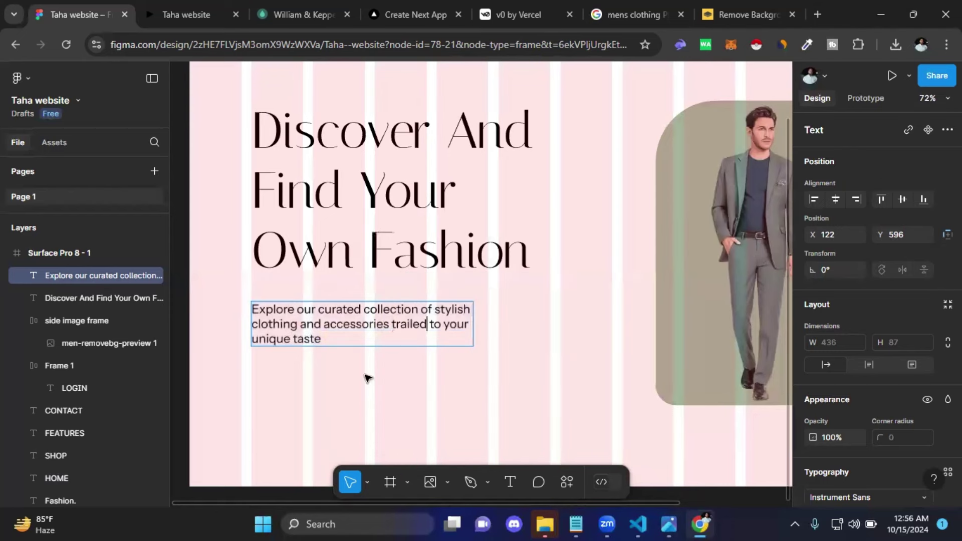
key("Escape")
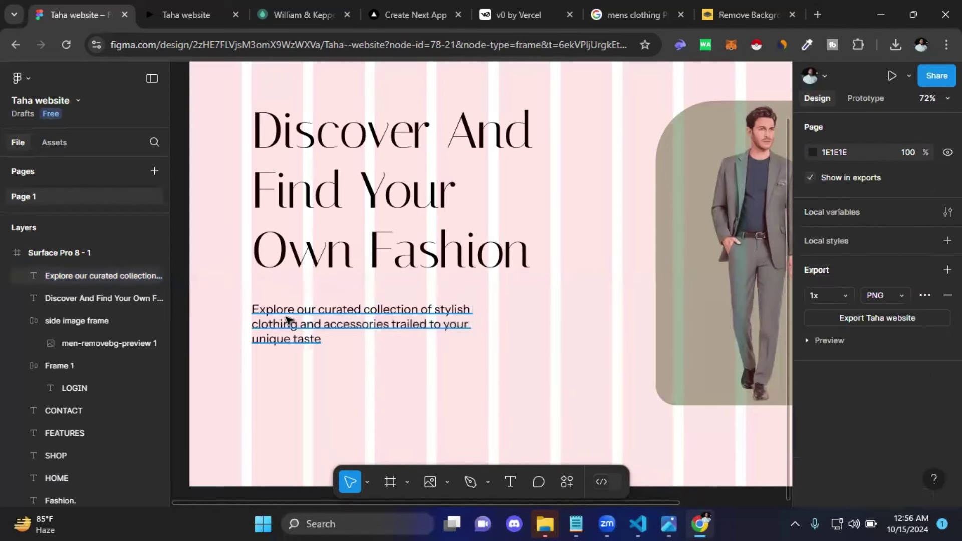
Step: Check the letter spacing variables for the paragraph, closing the list without applying one
double_click(296, 336)
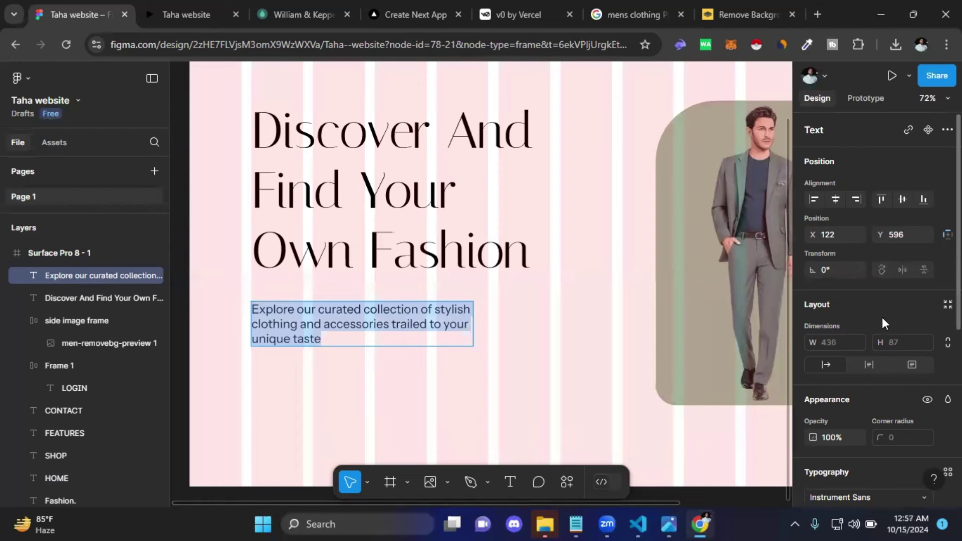
scroll(882, 317, "down", 3)
scroll(880, 317, "down", 3)
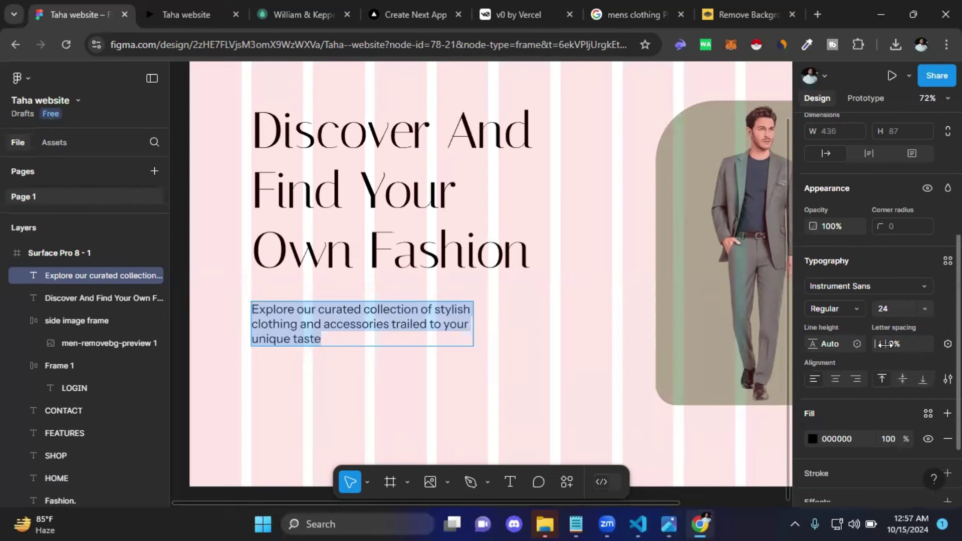
left_click(901, 350)
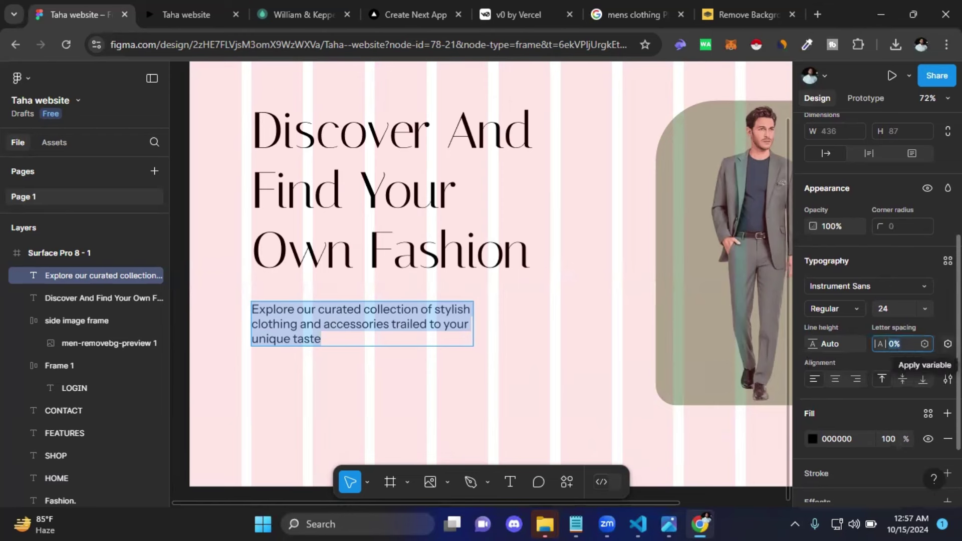
left_click(948, 343)
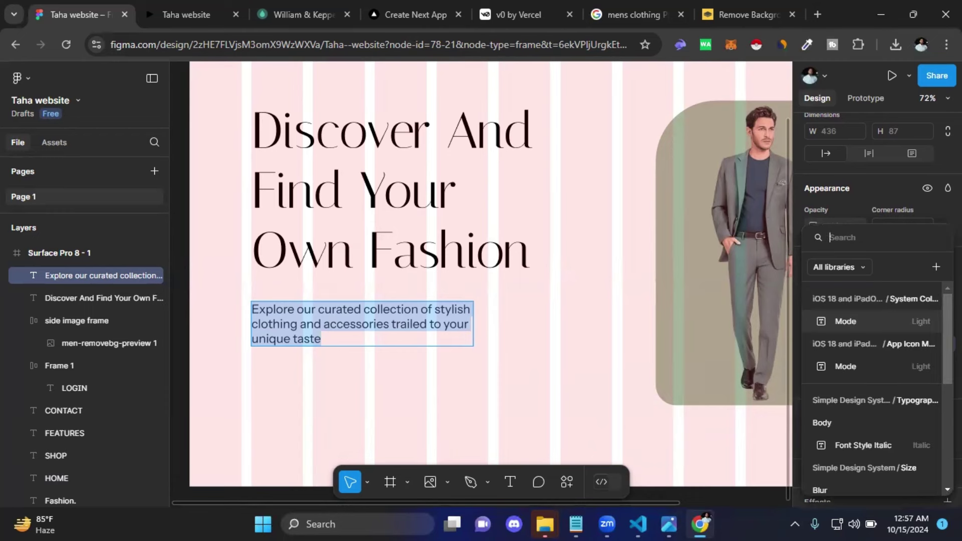
key("Escape")
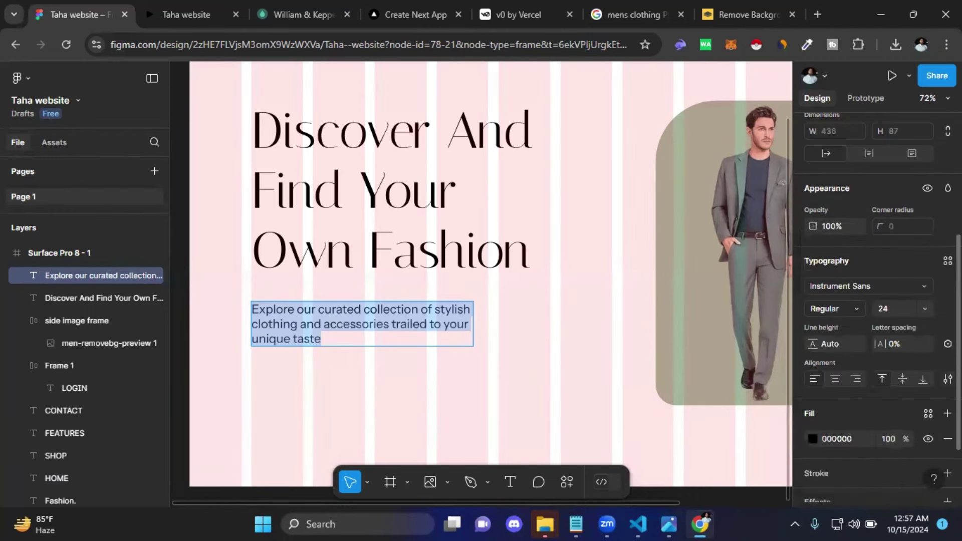
Step: Set paragraph spacing to 10 in the Basics type settings, growing the box to 107 tall
left_click(948, 379)
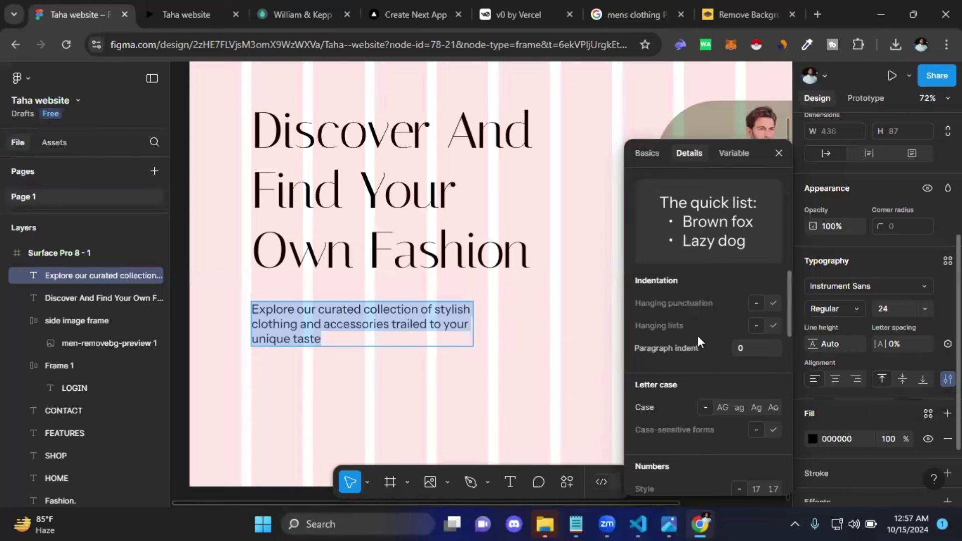
scroll(697, 336, "down", 2)
scroll(698, 335, "down", 2)
scroll(698, 335, "down", 2)
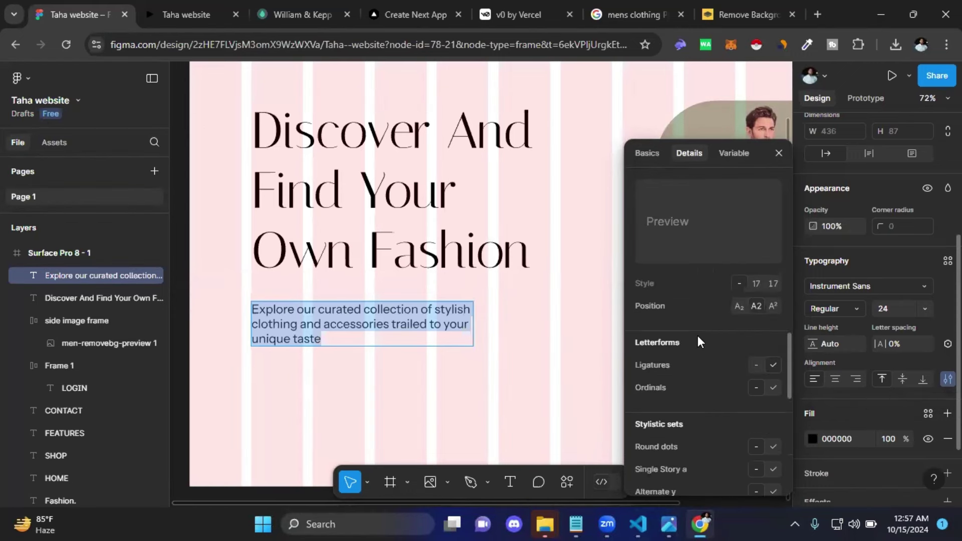
scroll(699, 342, "down", 1)
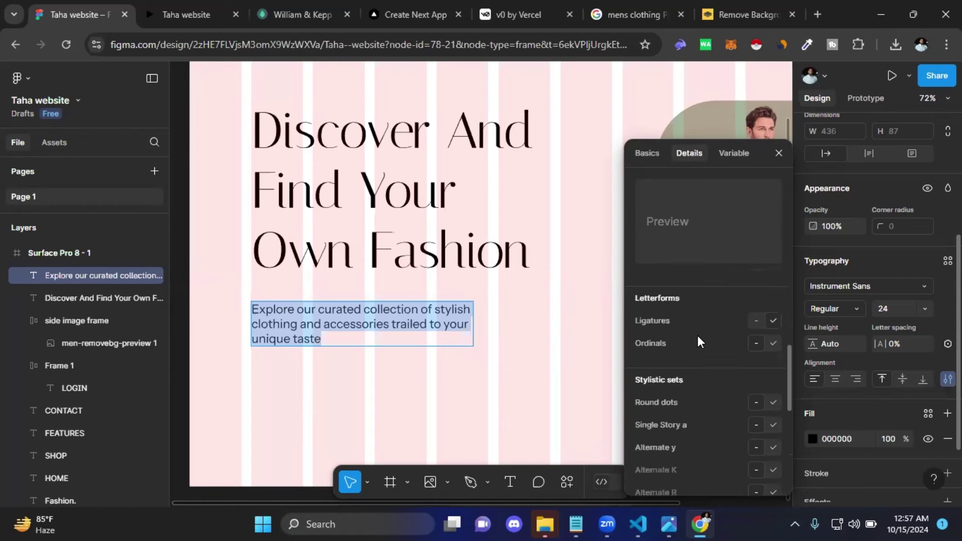
scroll(698, 341, "down", 3)
scroll(698, 341, "down", 1)
scroll(698, 341, "up", 7)
scroll(700, 341, "up", 3)
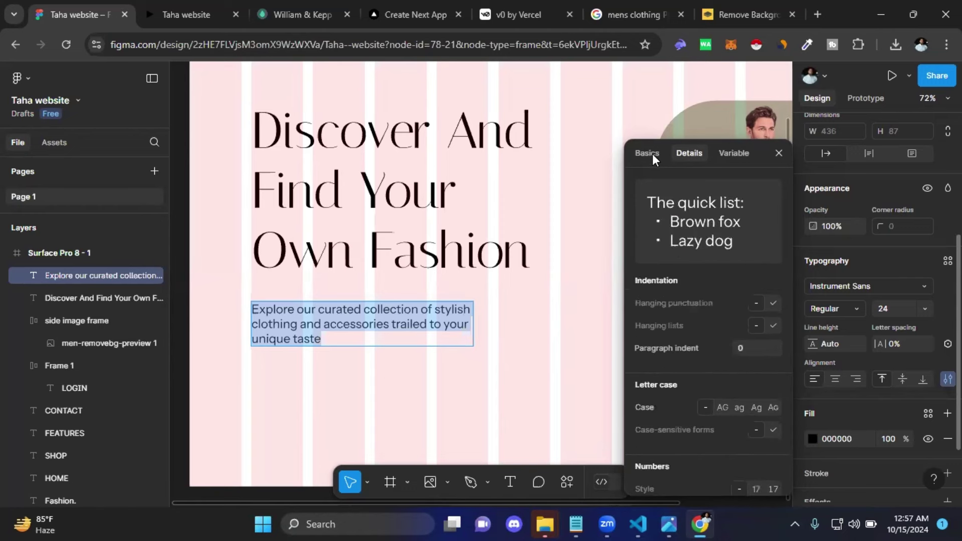
left_click(647, 152)
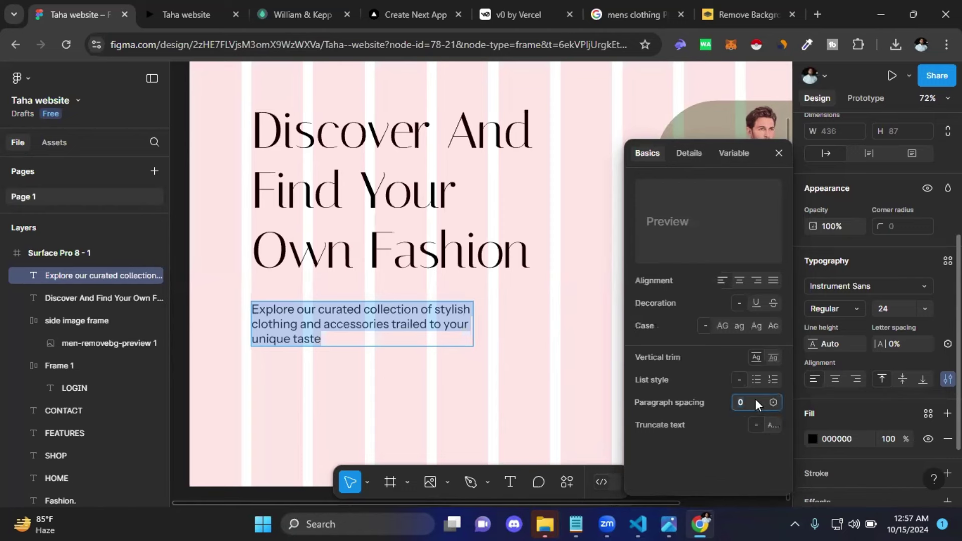
type("10")
key("Return")
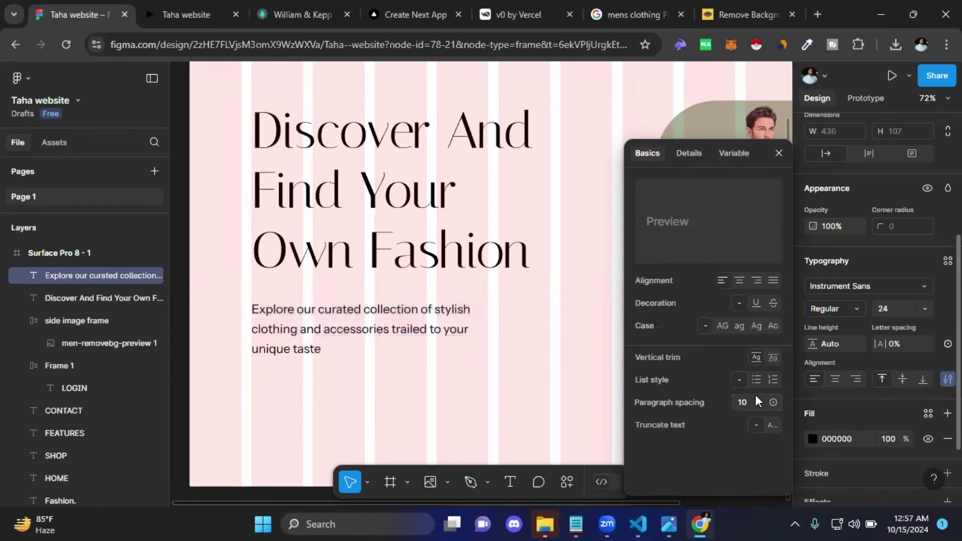
key("Return")
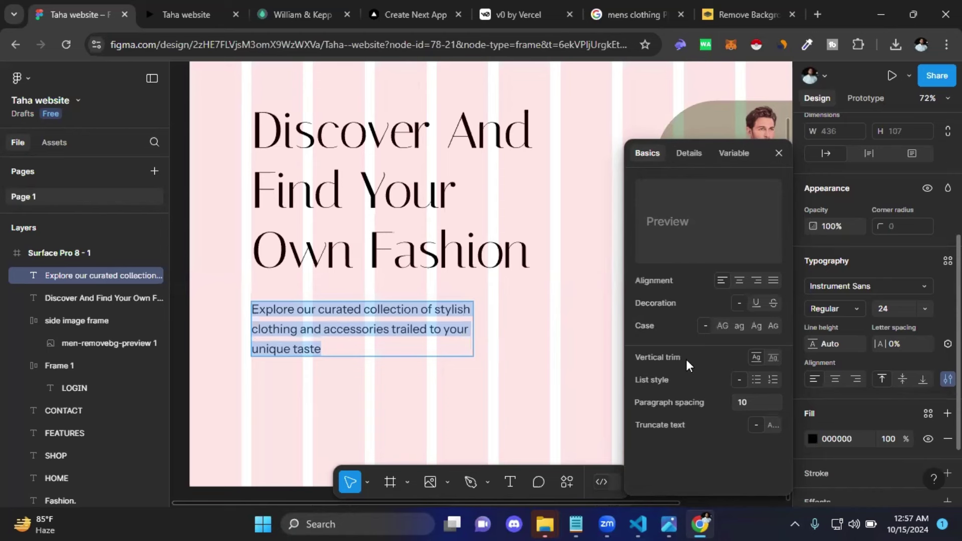
Step: Set the paragraph's letter spacing to 5%, then 6%, widening it to 495
left_click(778, 152)
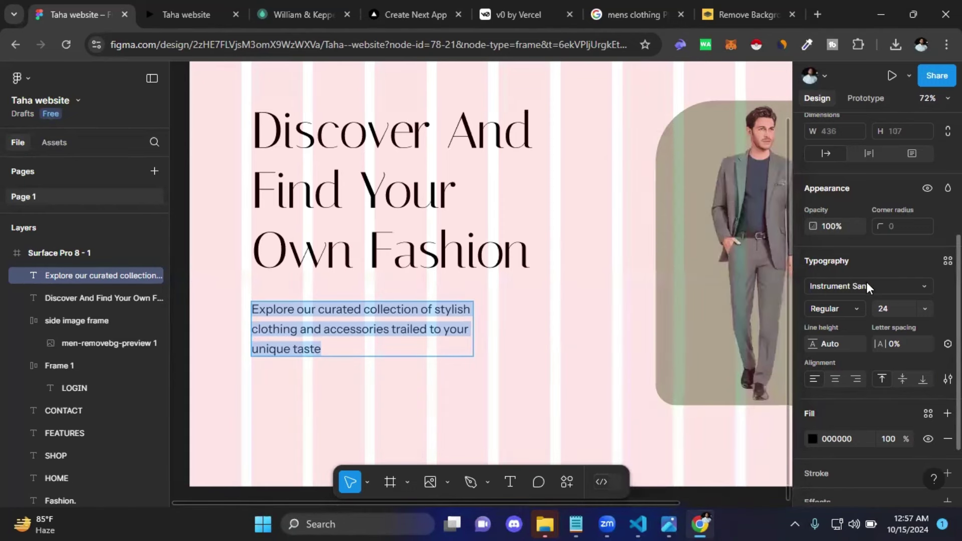
left_click(903, 341)
type("5")
key("Return")
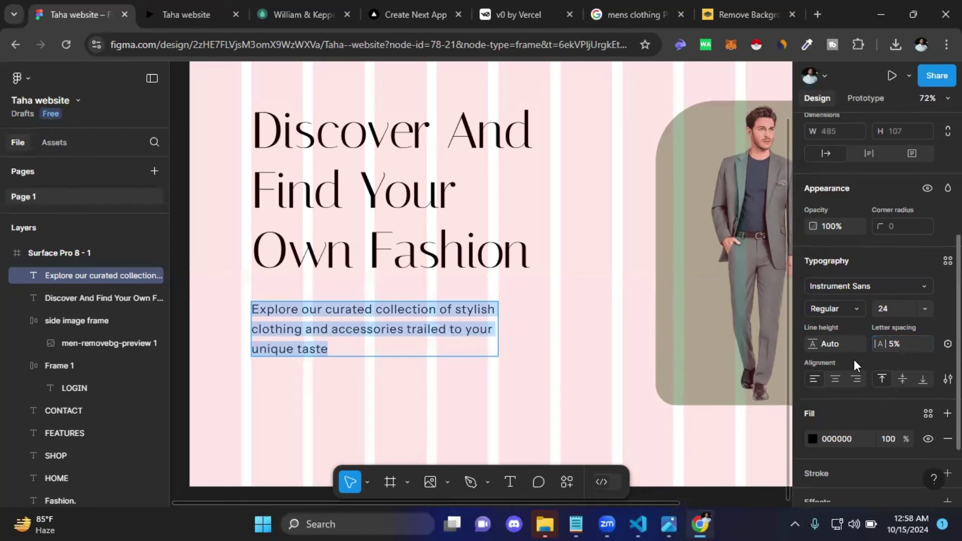
left_click(856, 344)
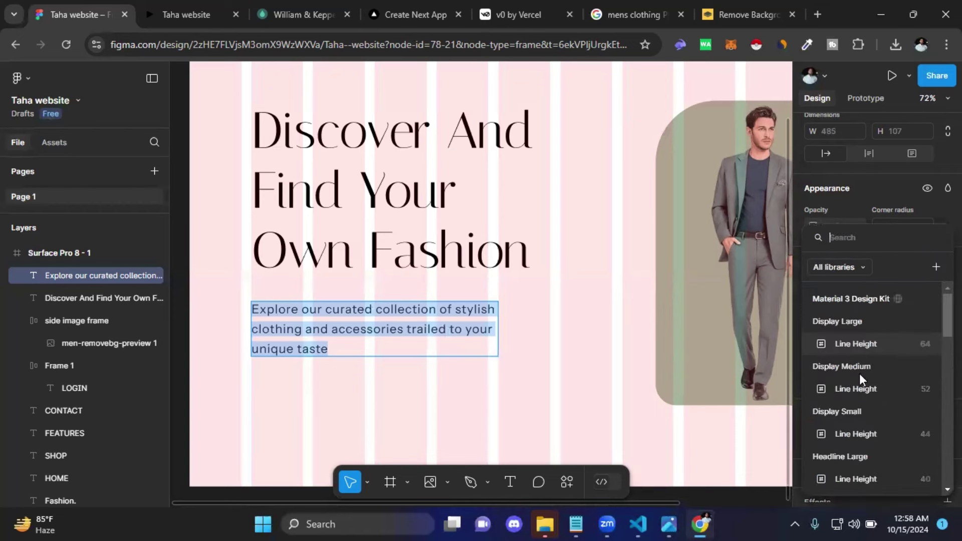
left_click(622, 356)
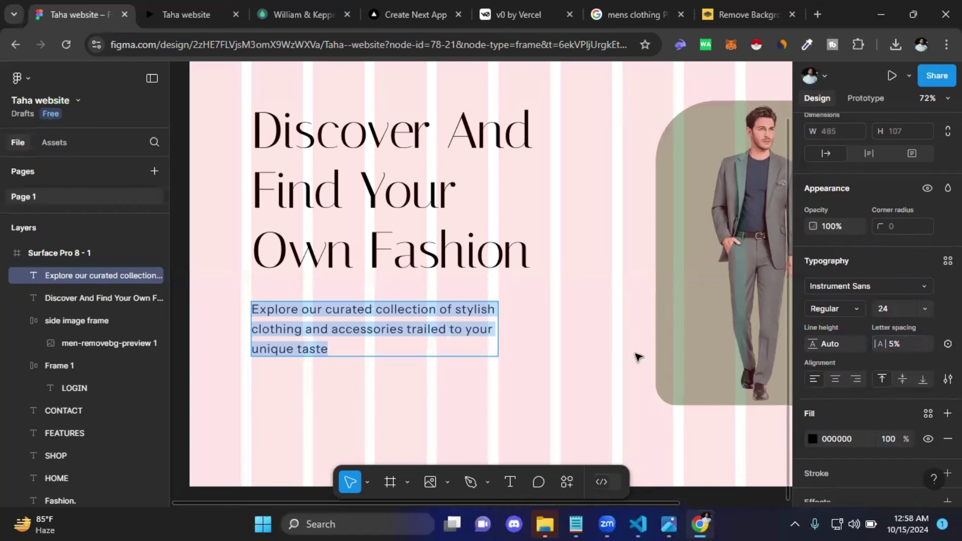
left_click(903, 340)
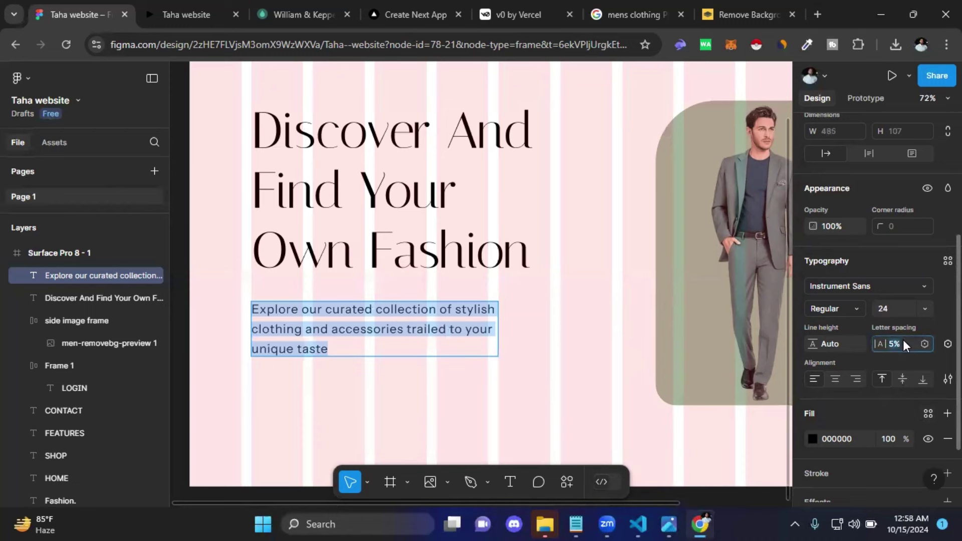
type("6")
key("Return")
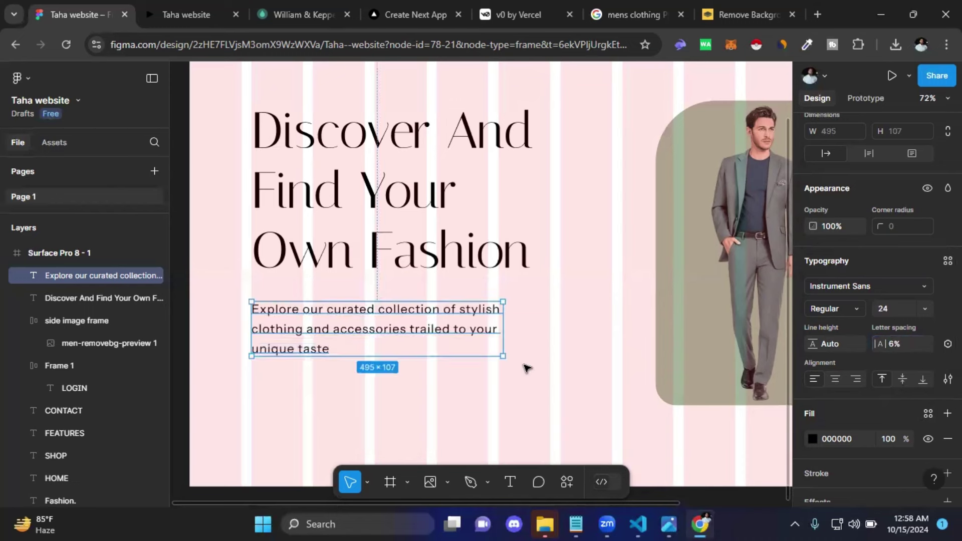
left_click(526, 368)
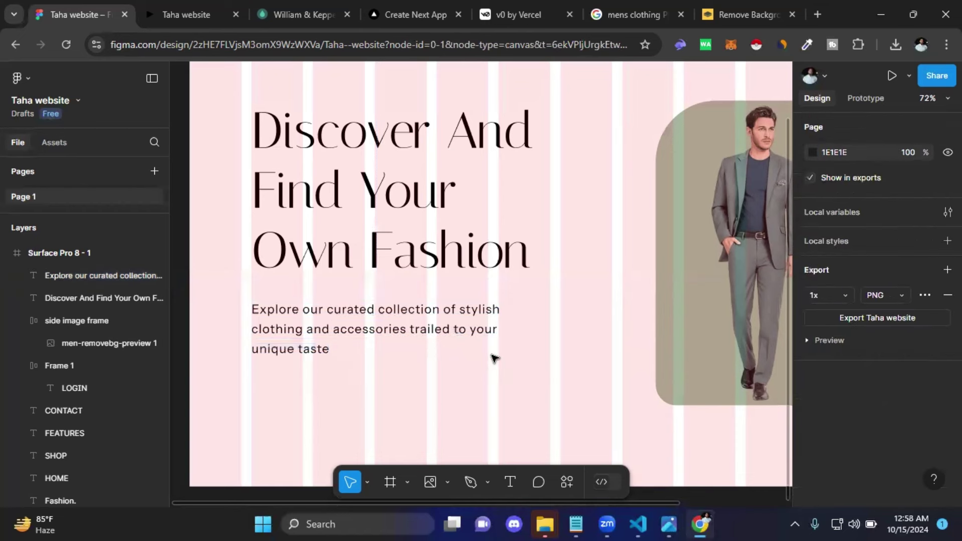
Step: Reselect the paragraph and show its Details type settings with letter case options
left_click(318, 356)
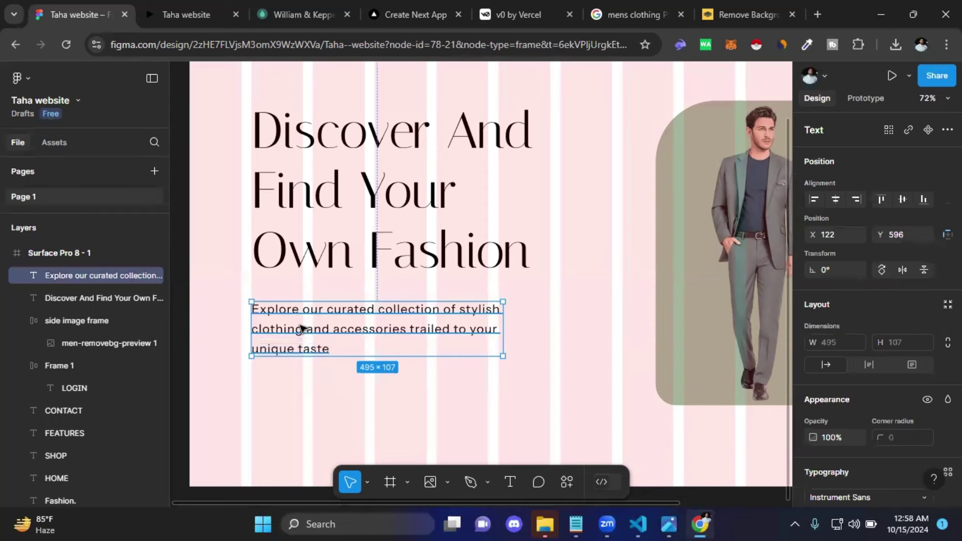
double_click(283, 349)
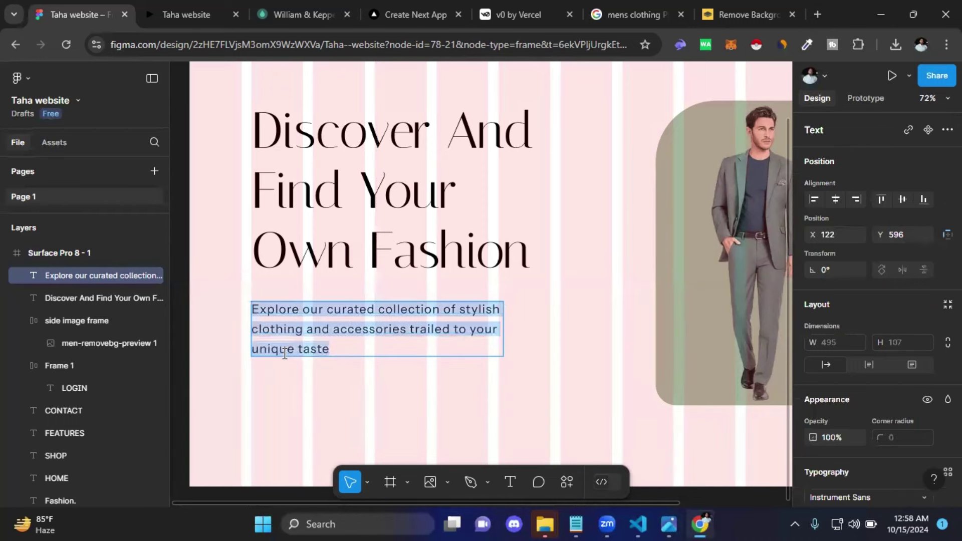
scroll(875, 310, "down", 2)
scroll(874, 311, "down", 3)
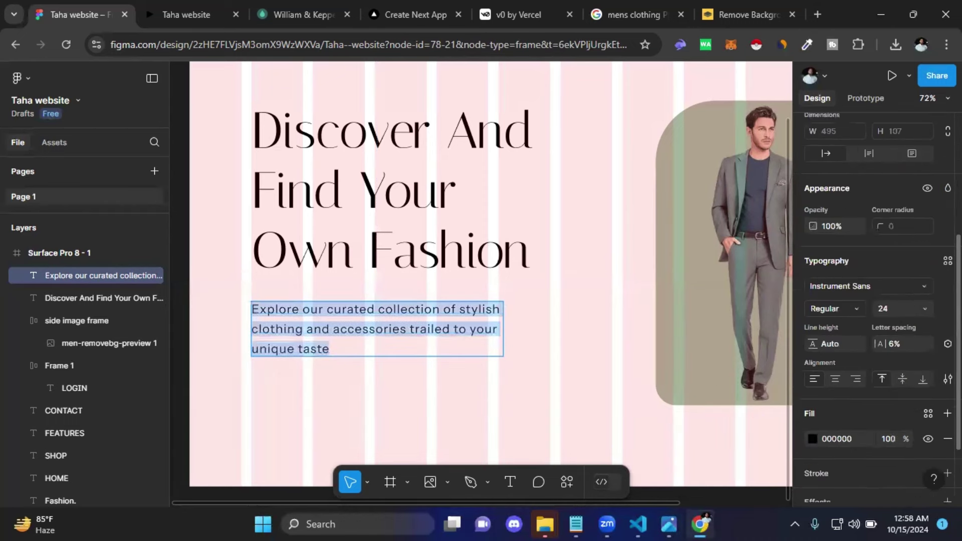
scroll(872, 308, "down", 2)
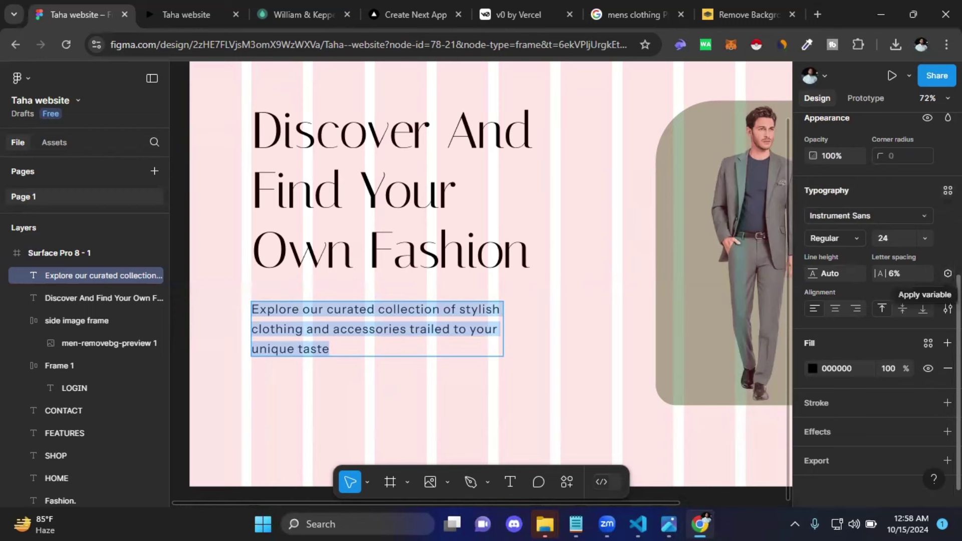
left_click(948, 308)
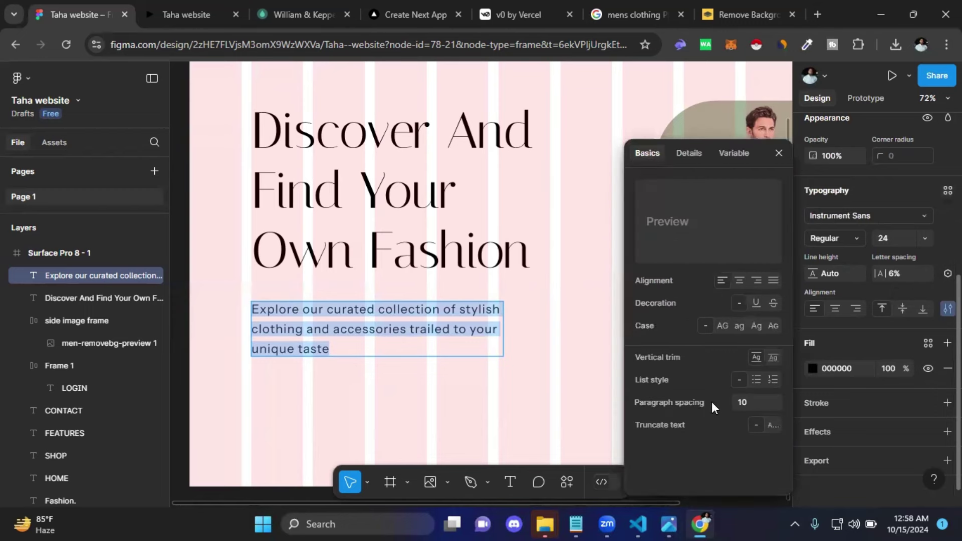
mouse_move(748, 402)
left_click(689, 152)
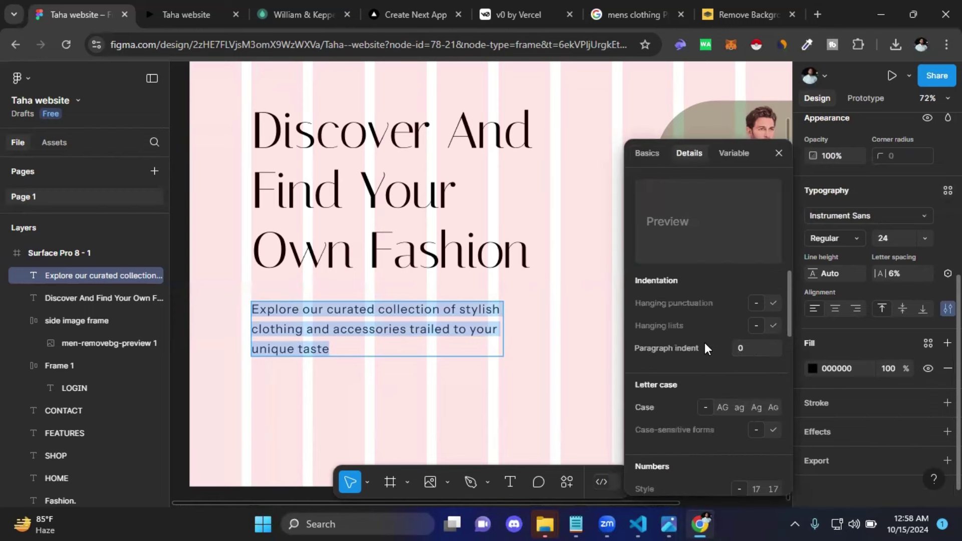
scroll(721, 425, "down", 2)
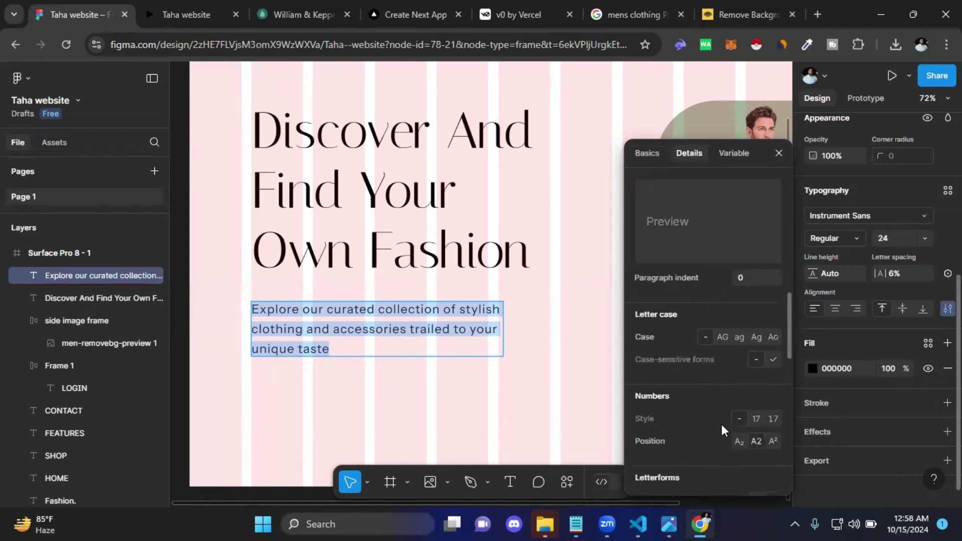
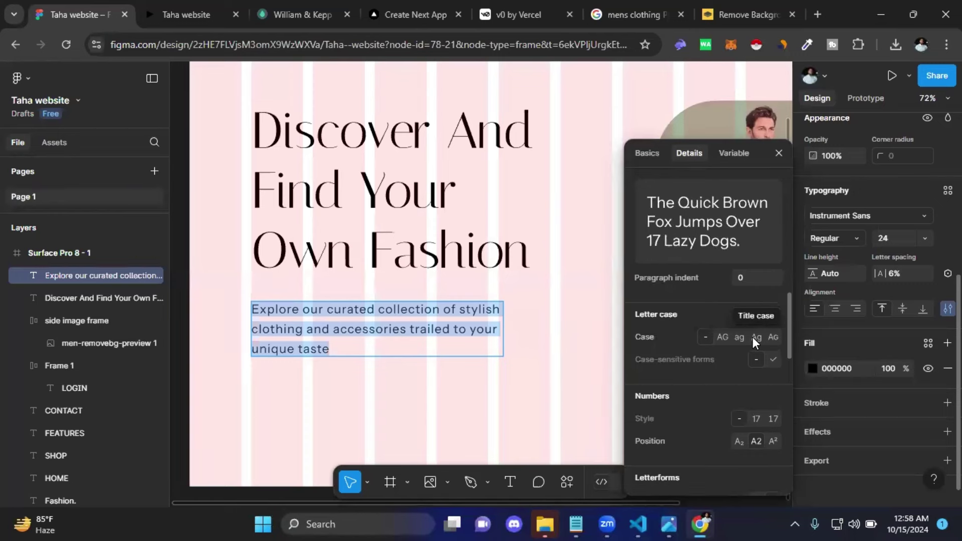
Step: Set the hero paragraph's letter case to Title Case, with case-sensitive forms enabled
left_click(727, 337)
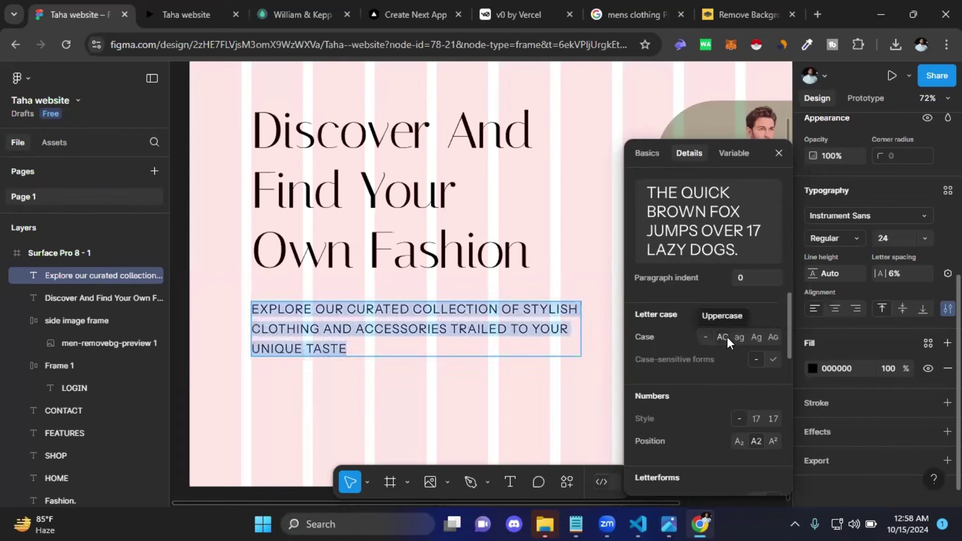
left_click(756, 337)
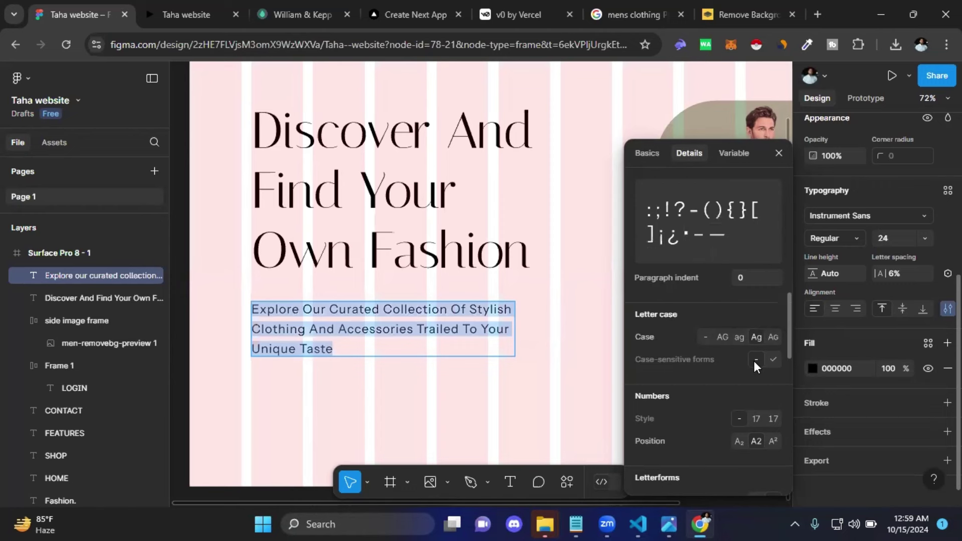
left_click(773, 361)
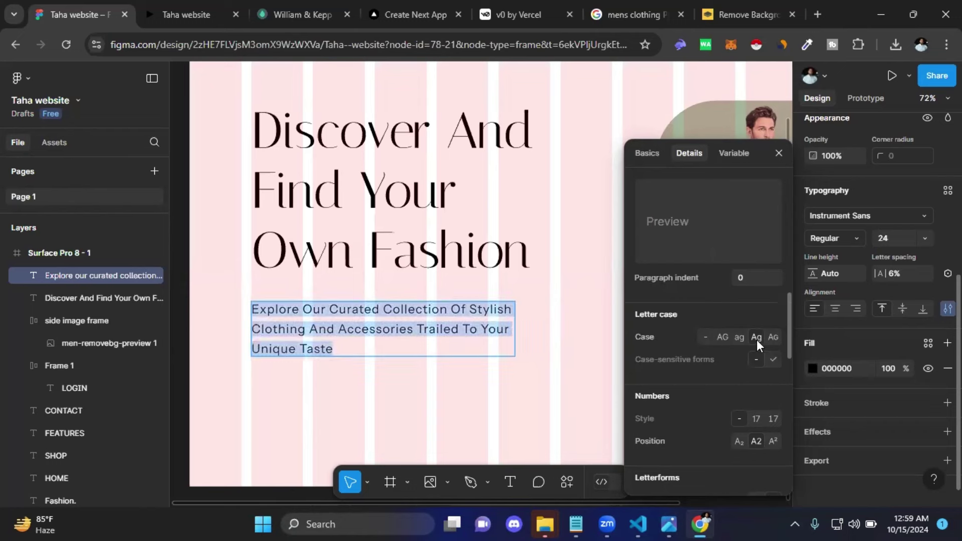
left_click(778, 153)
key("Escape")
left_click(534, 392)
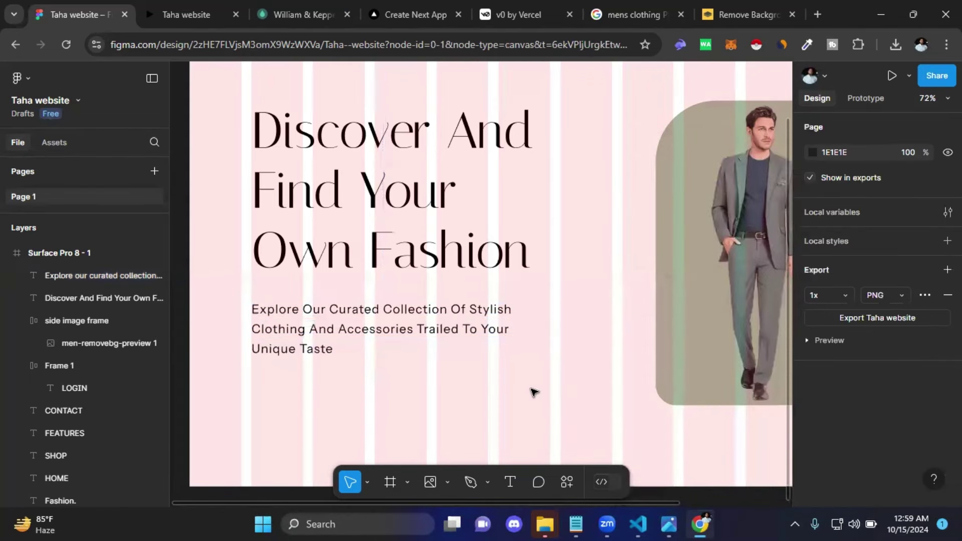
double_click(434, 332)
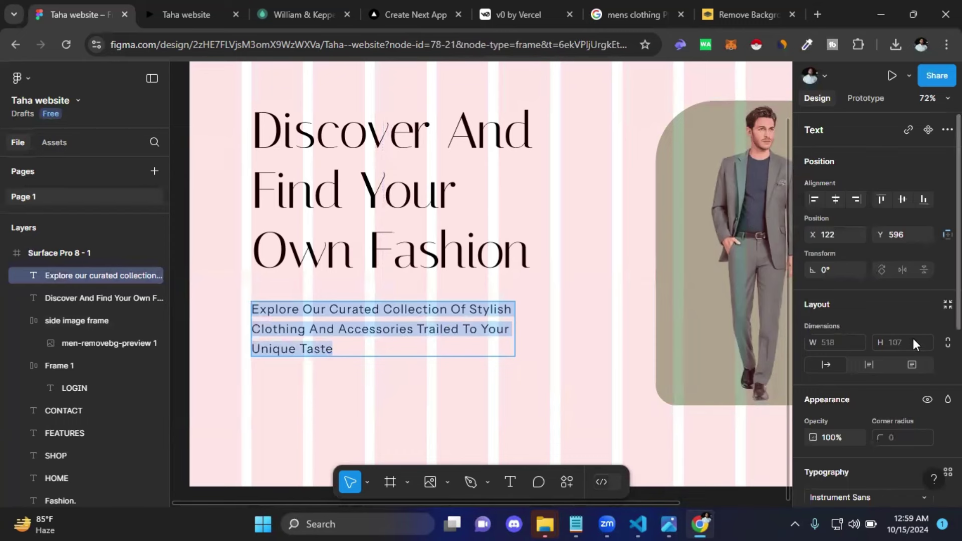
scroll(912, 420, "down", 5)
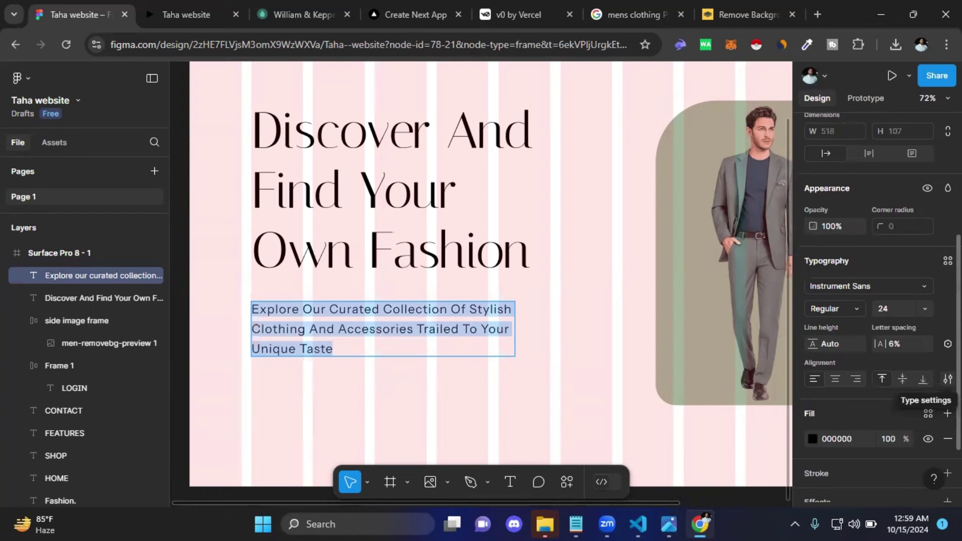
left_click(948, 379)
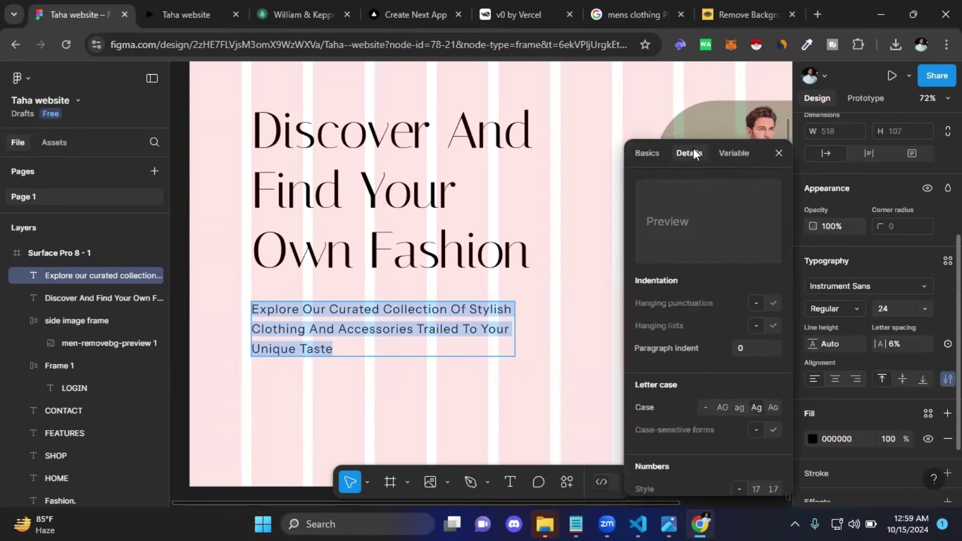
scroll(657, 333, "down", 2)
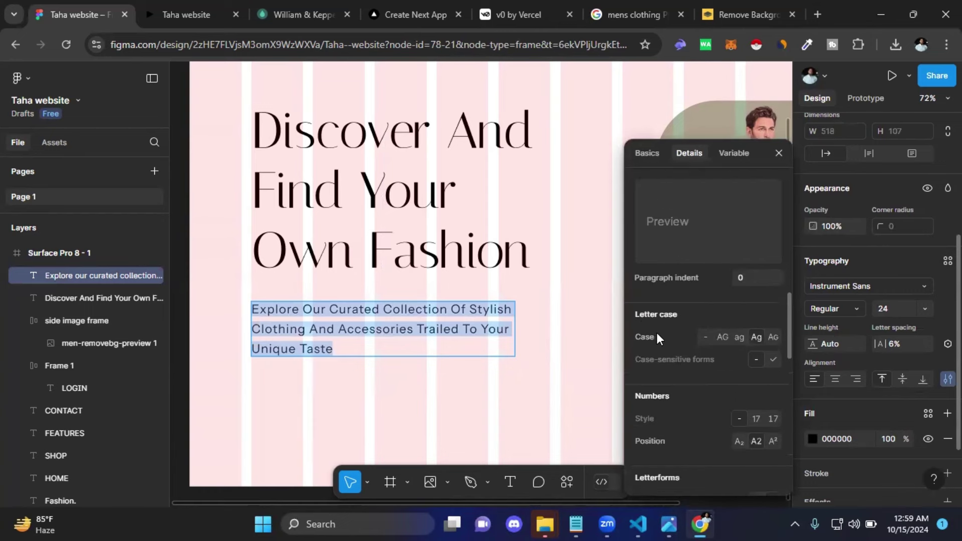
left_click(747, 337)
left_click(778, 153)
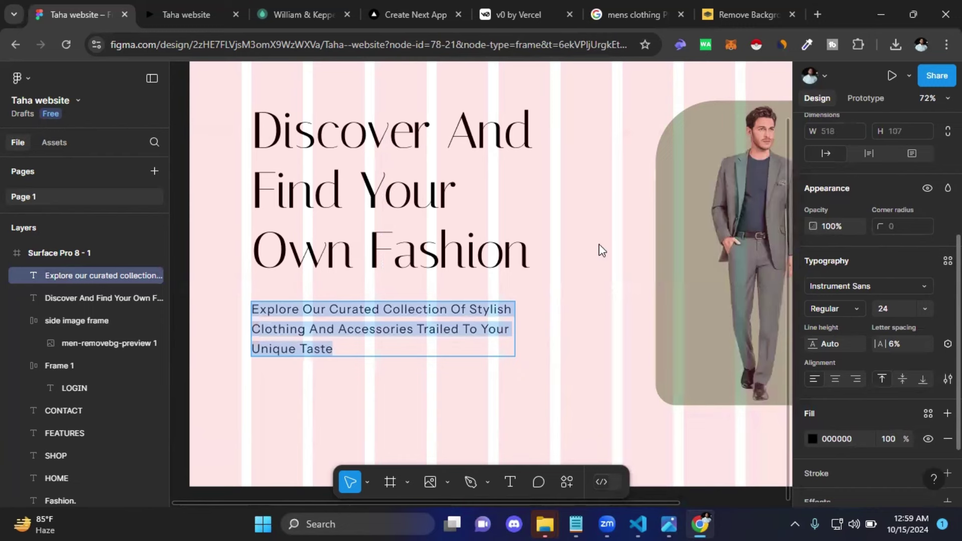
left_click(511, 390)
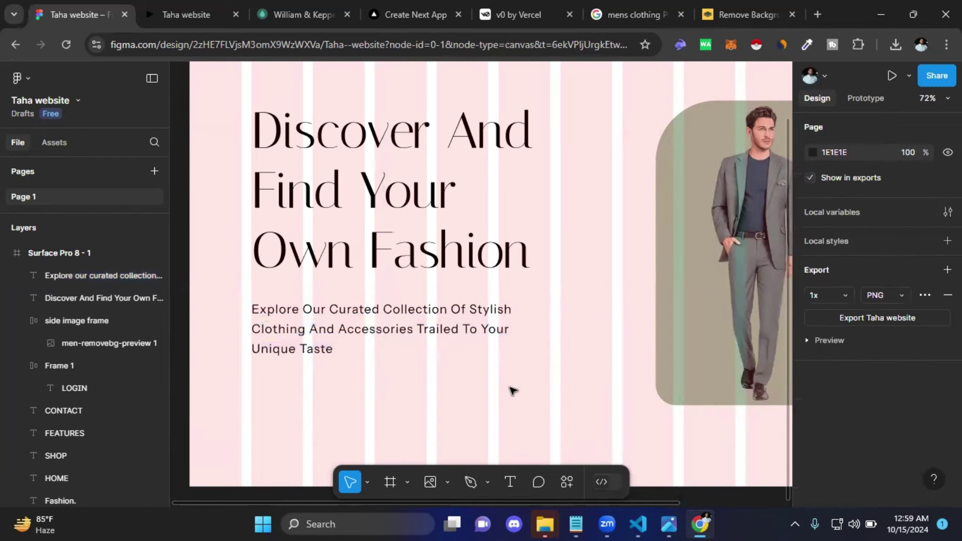
scroll(471, 351, "down", 1)
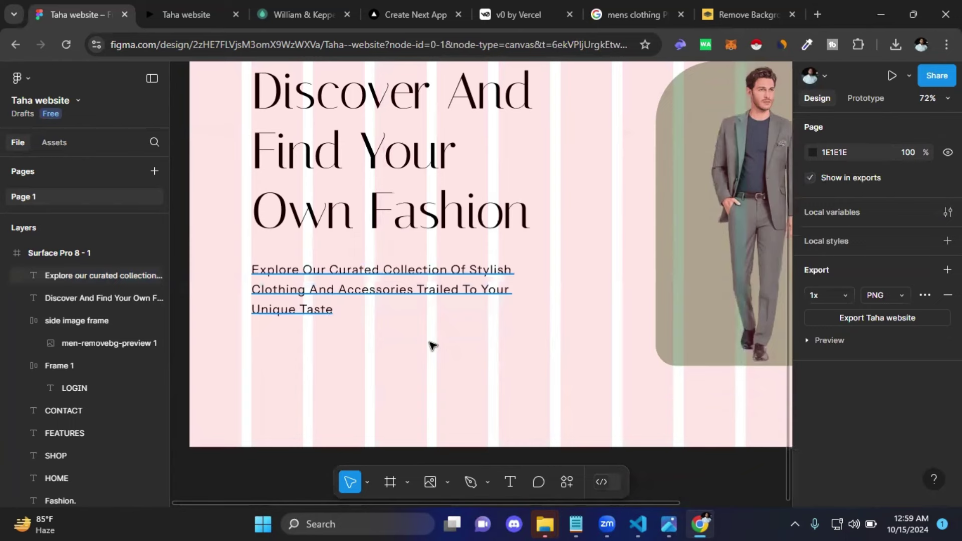
scroll(451, 341, "down", 1)
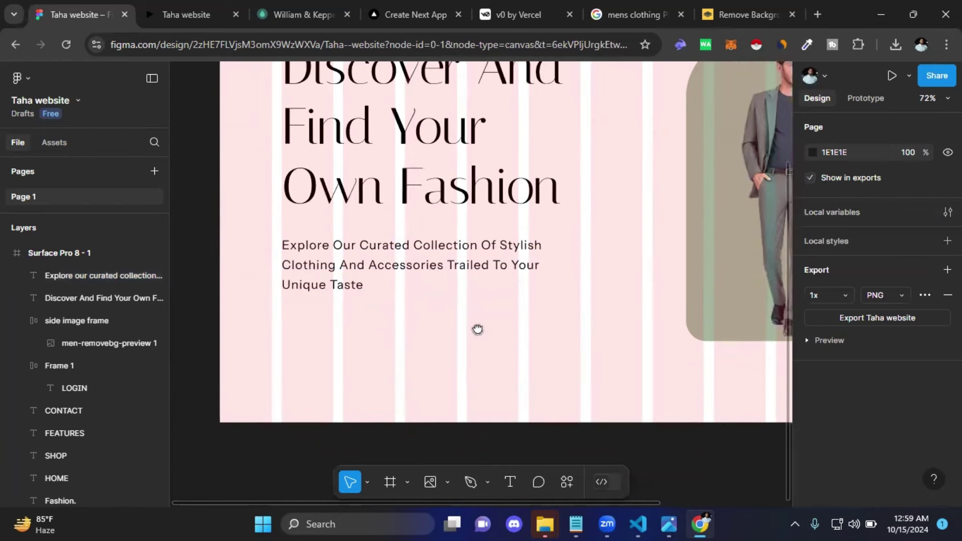
scroll(477, 328, "down", 1)
scroll(717, 210, "up", 5)
scroll(451, 491, "up", 2)
scroll(451, 491, "right", 2)
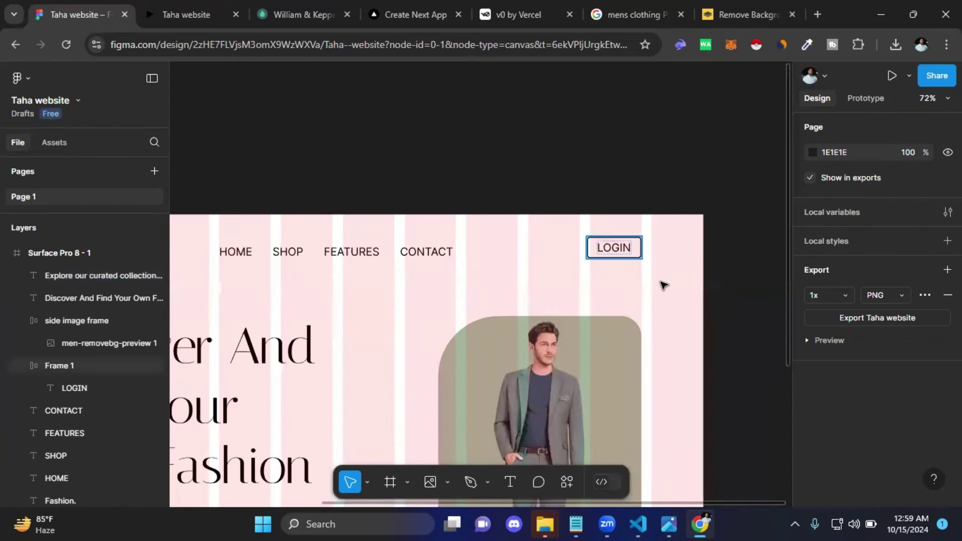
scroll(429, 334, "down", 6)
scroll(430, 335, "left", 5)
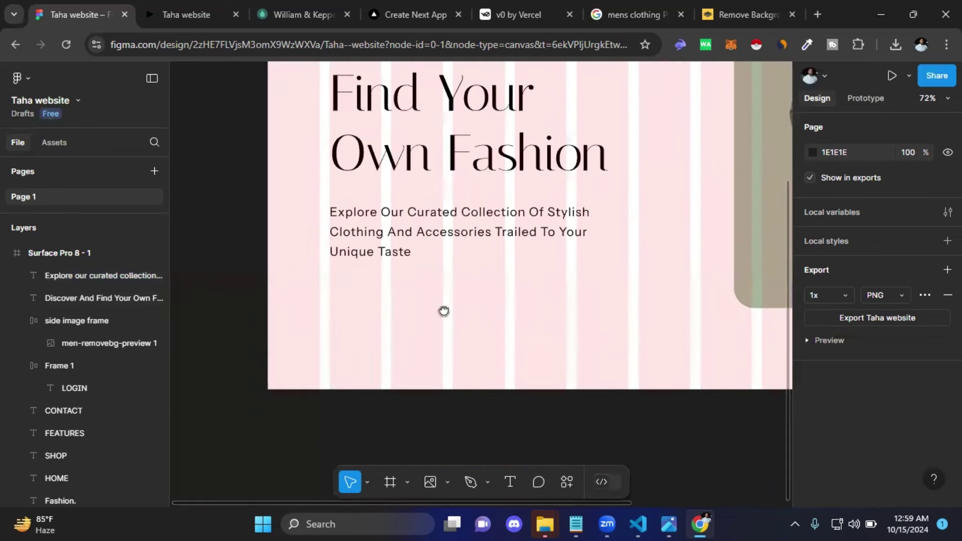
scroll(440, 301, "right", 1)
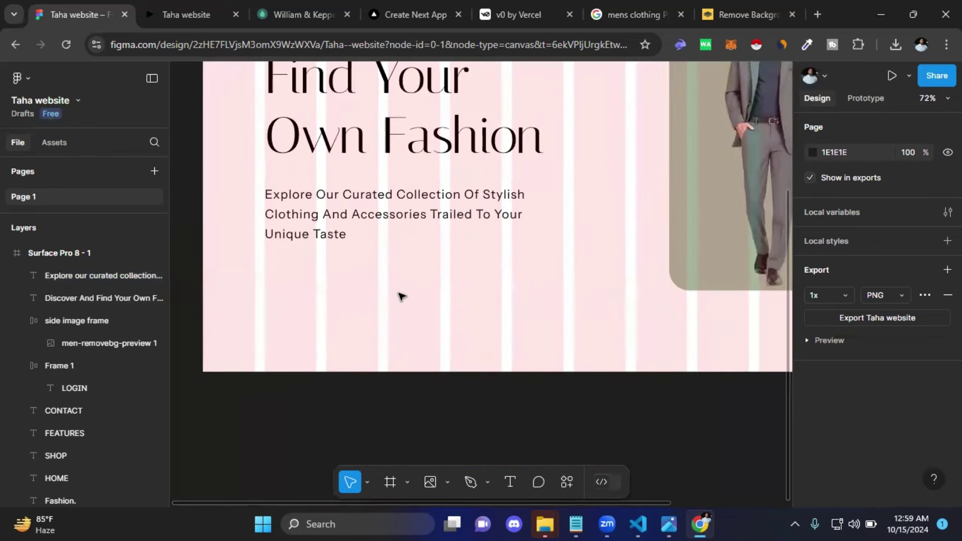
Step: Draw a new frame below the hero paragraph and resize it to 298×113
left_click(390, 482)
left_click(299, 287)
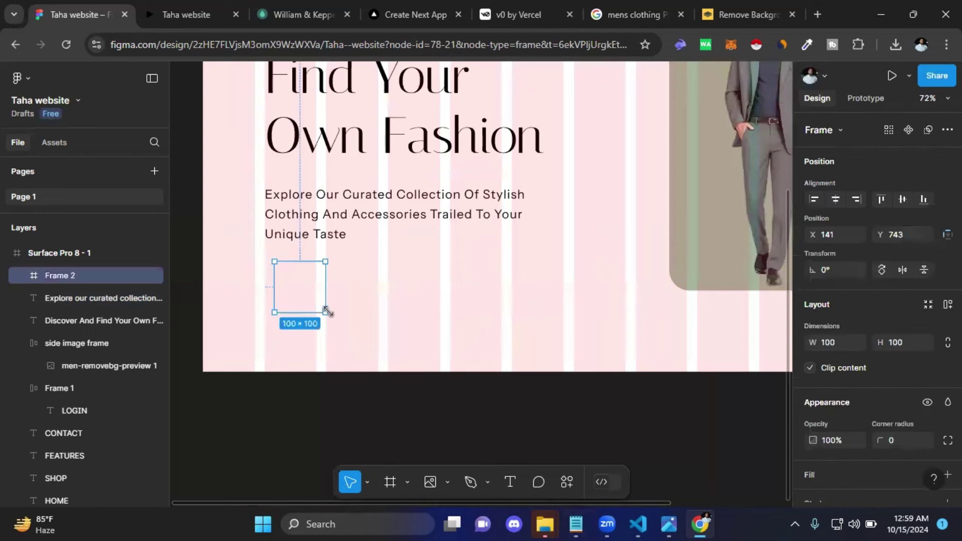
left_click_drag(327, 311, 425, 319)
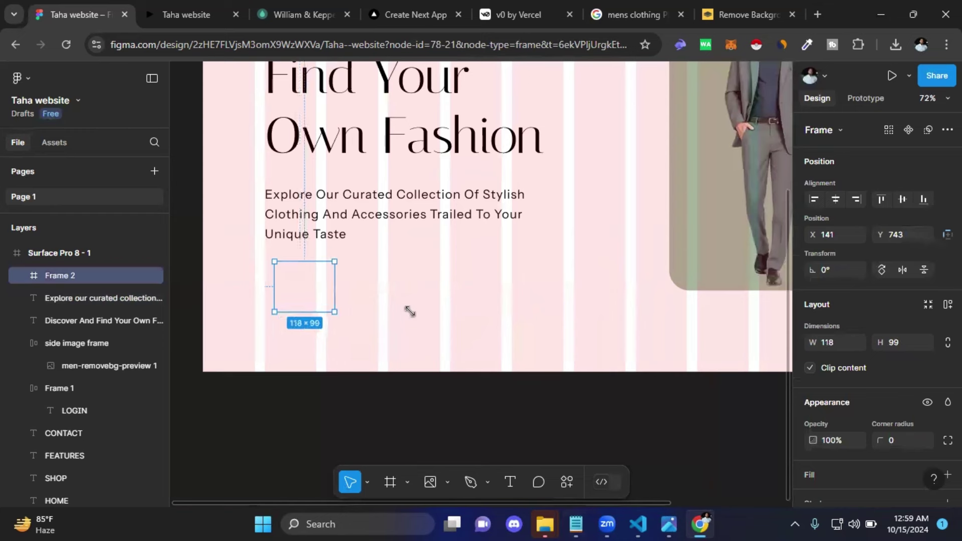
left_click(404, 347)
left_click(362, 288)
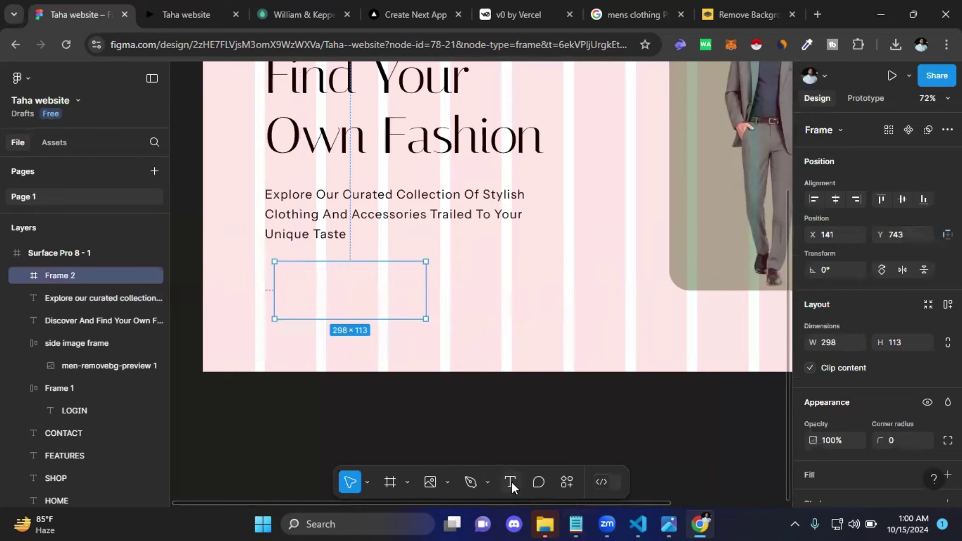
Step: Add a text layer reading 'Explore Now' inside the new frame
left_click(510, 482)
left_click(316, 296)
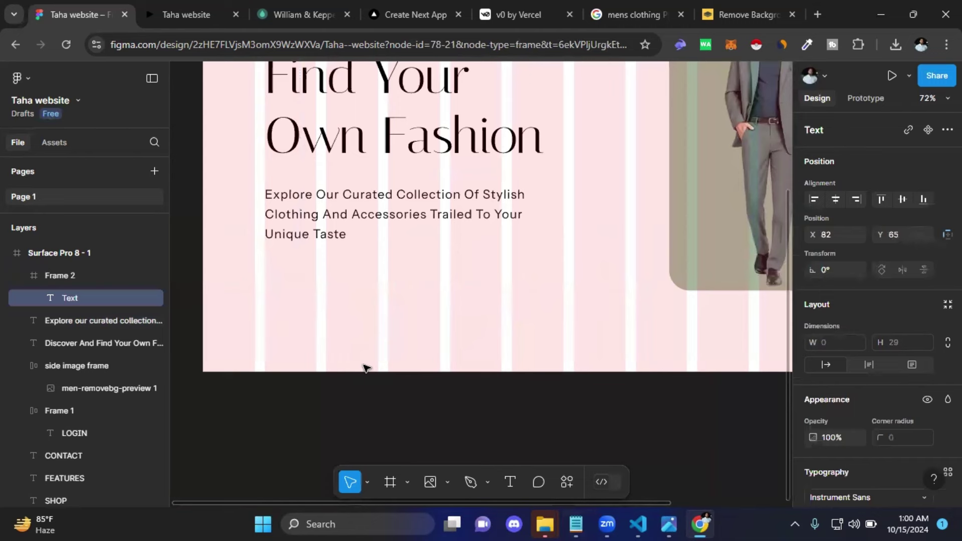
type("E")
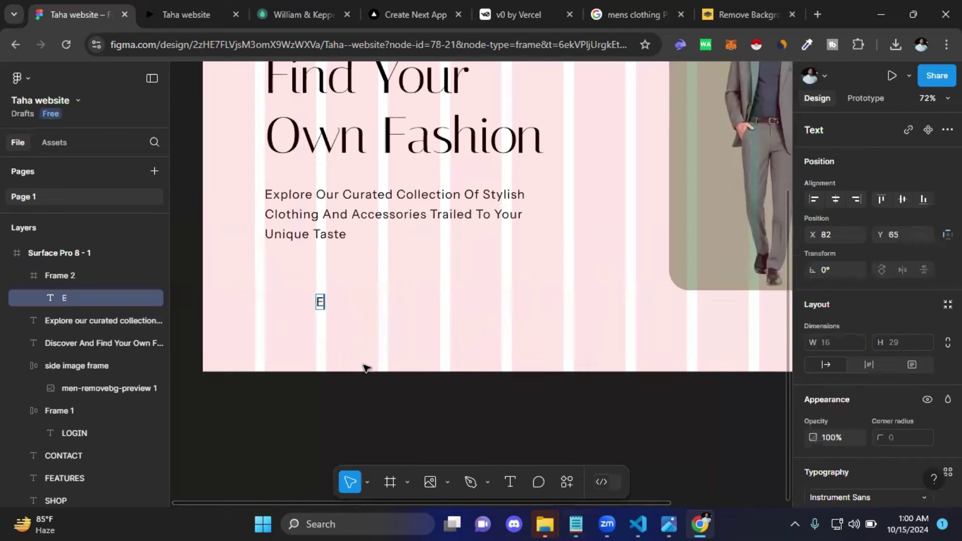
type("xplore ")
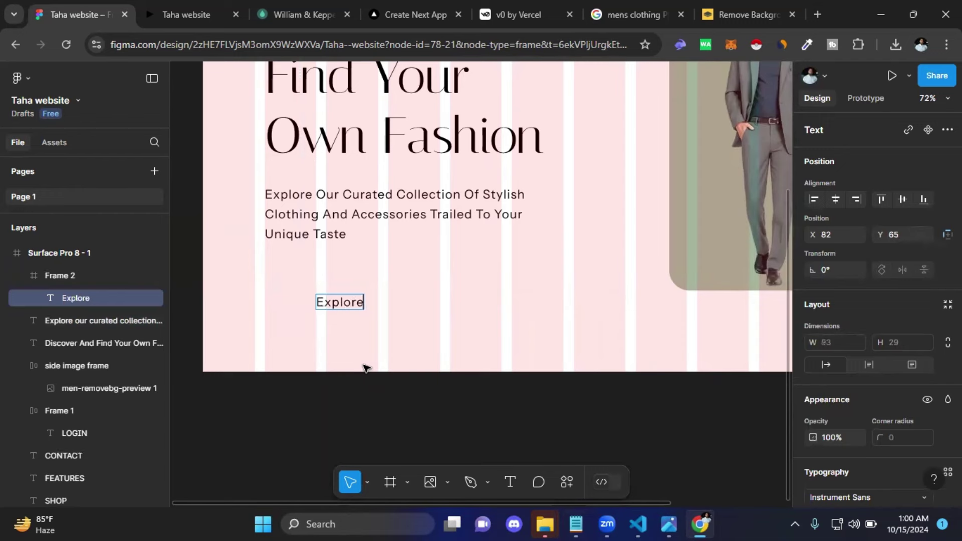
type("Now")
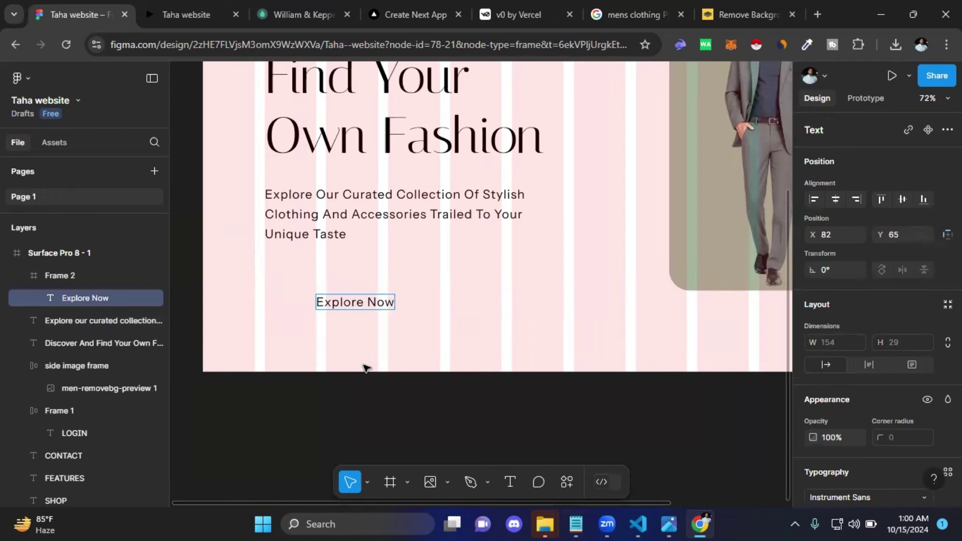
key("Escape")
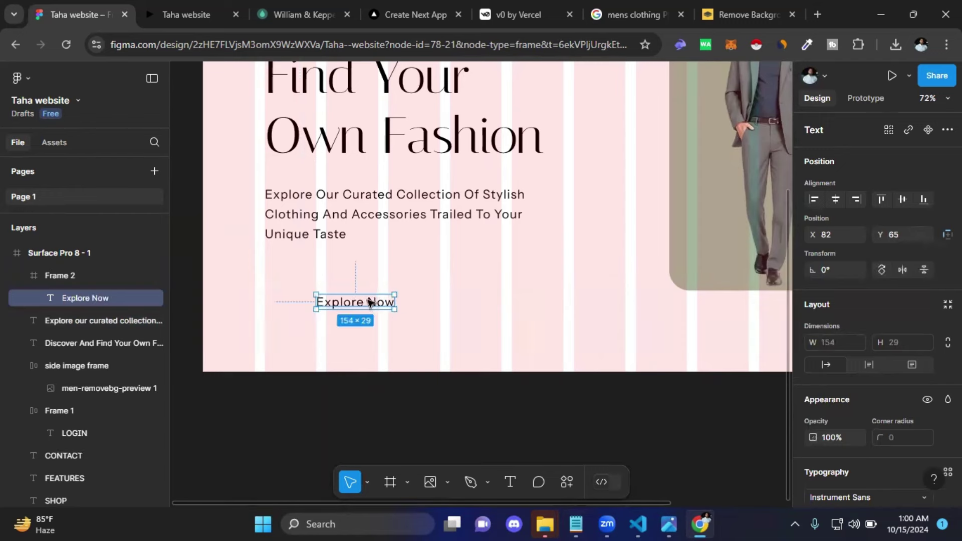
double_click(371, 303)
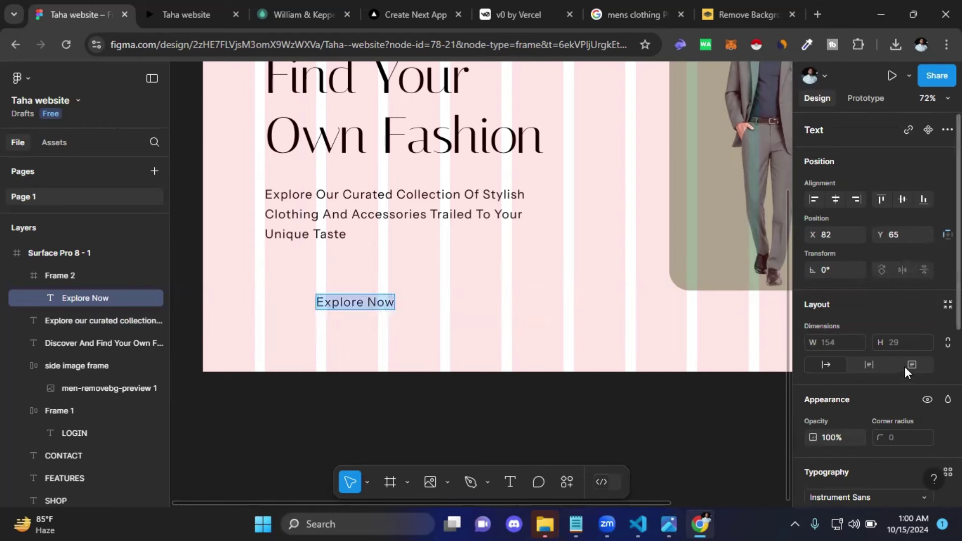
Step: Switch the Explore Now label to uppercase in the type details so it reads EXPLORE NOW
scroll(904, 371, "down", 3)
scroll(904, 372, "down", 3)
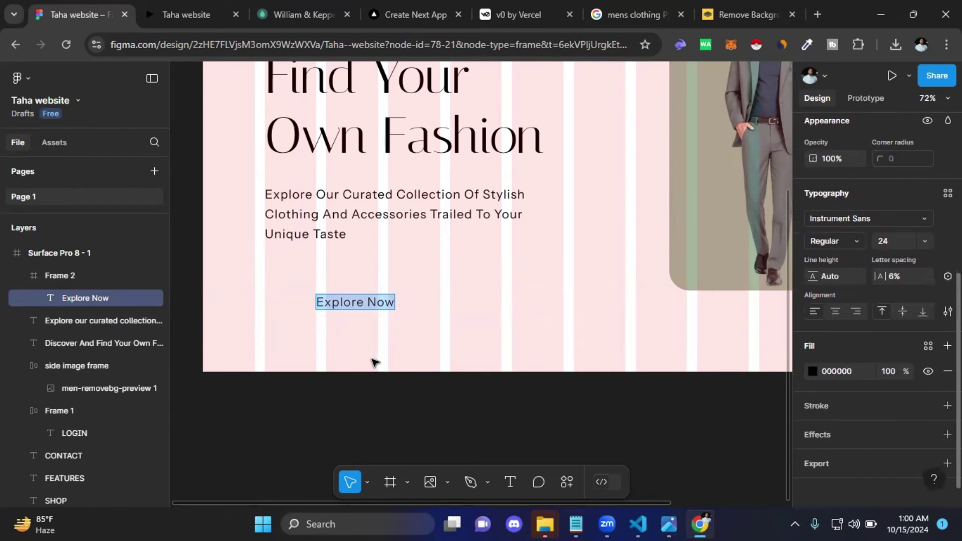
scroll(827, 328, "down", 1)
scroll(910, 307, "up", 2)
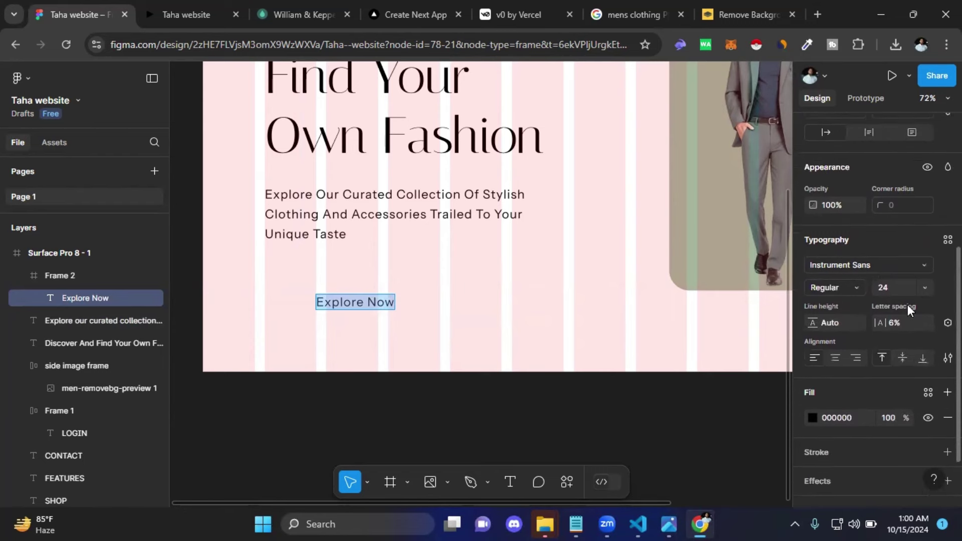
scroll(911, 307, "up", 1)
left_click(948, 371)
left_click(690, 153)
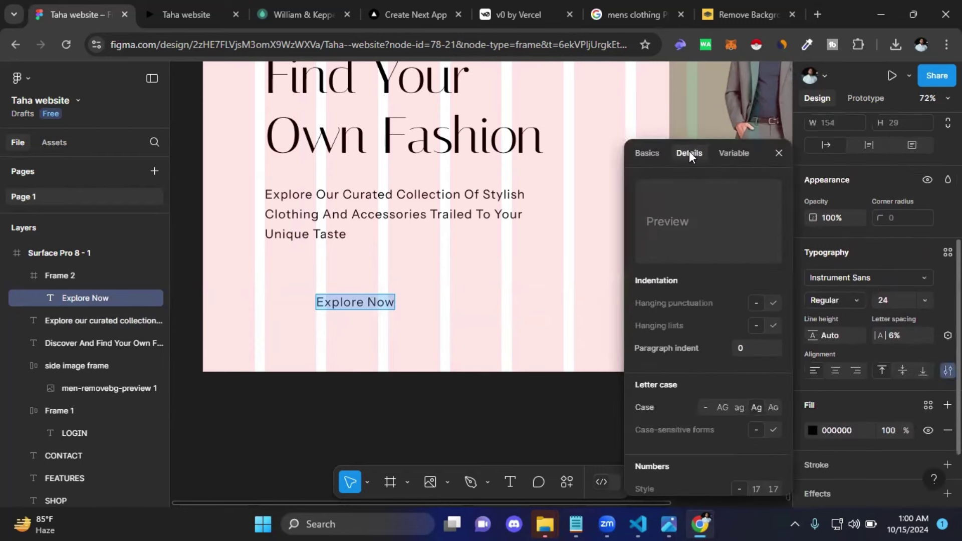
left_click(721, 406)
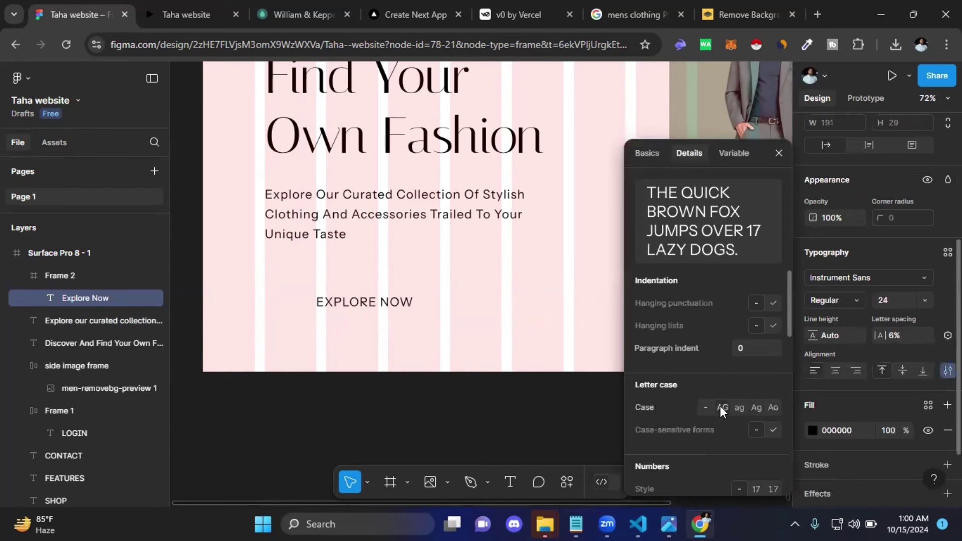
left_click(779, 153)
left_click(323, 275)
left_click(303, 290)
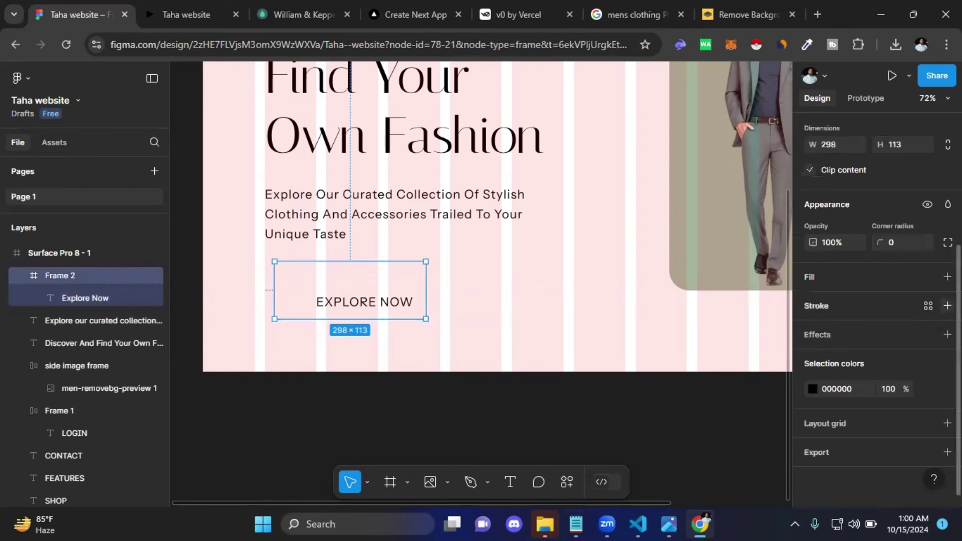
scroll(902, 318, "up", 3)
scroll(902, 317, "up", 1)
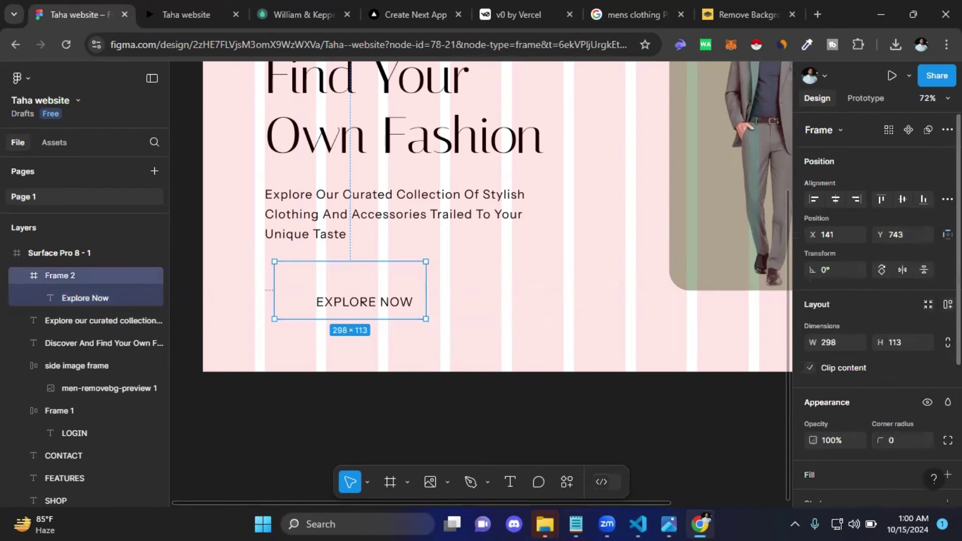
Step: Add auto layout to Frame 2 with 20 horizontal and 14 vertical padding, hugging at 231×57
key("shift+a")
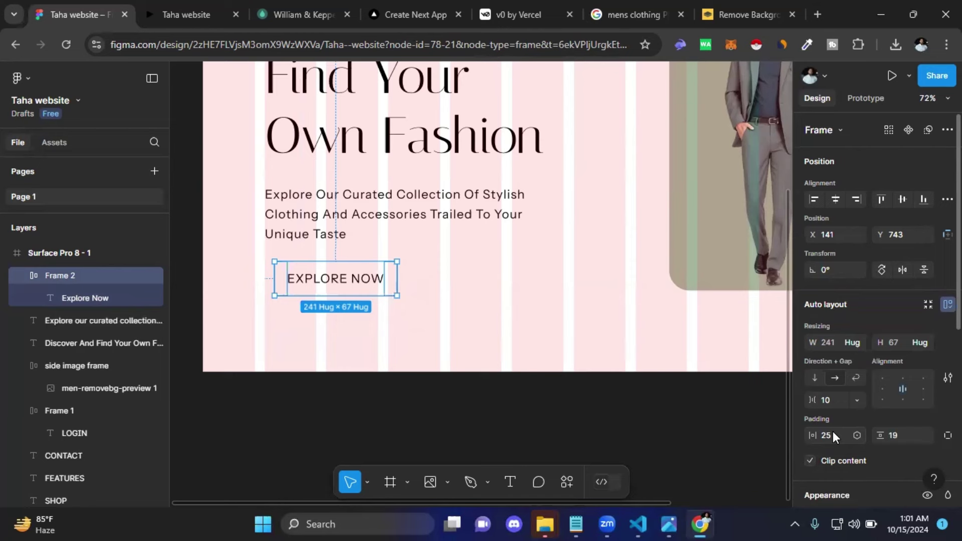
left_click(901, 441)
type("12")
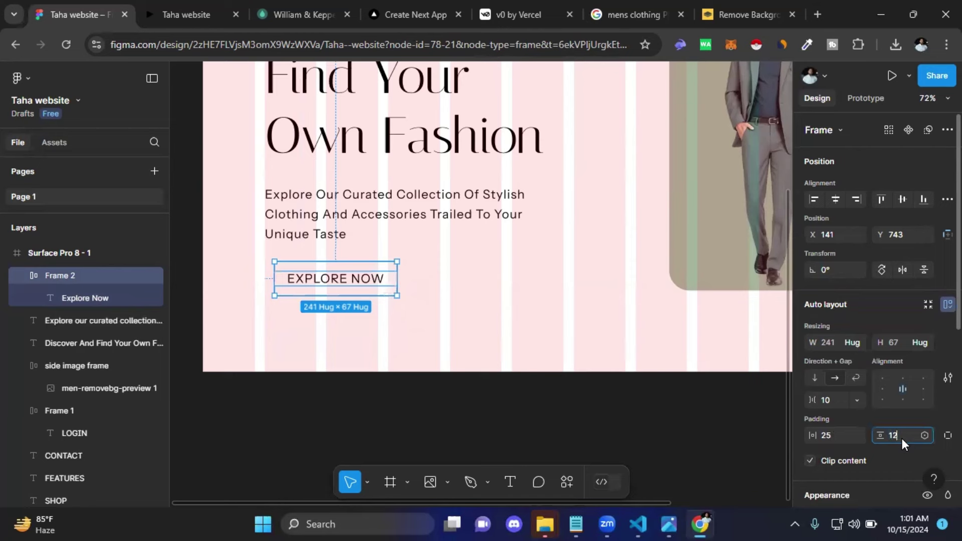
key("Return")
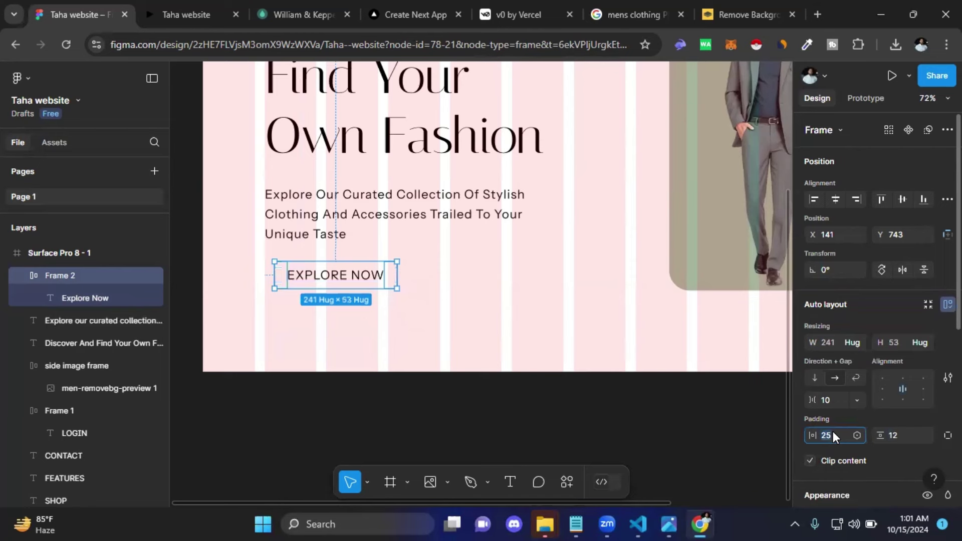
type("20")
key("Return")
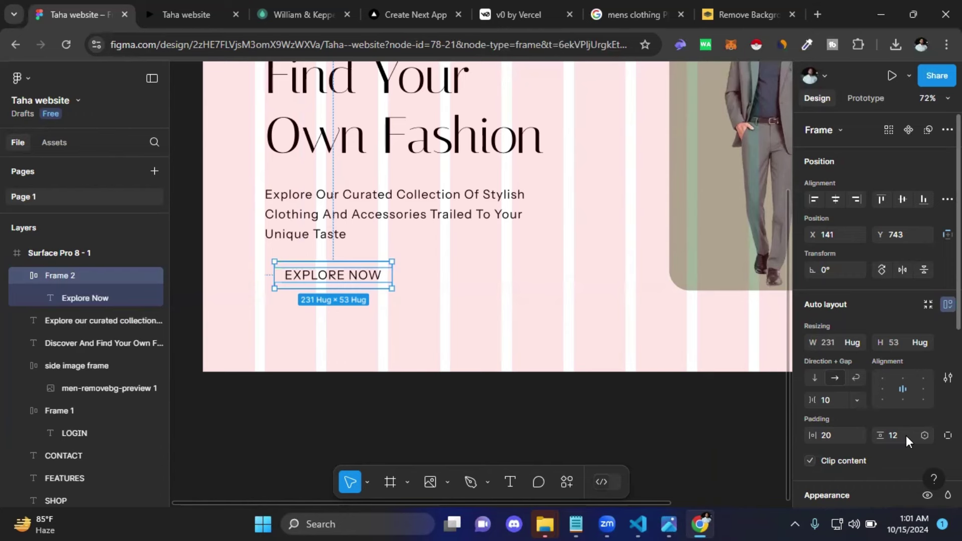
type("14")
key("Return")
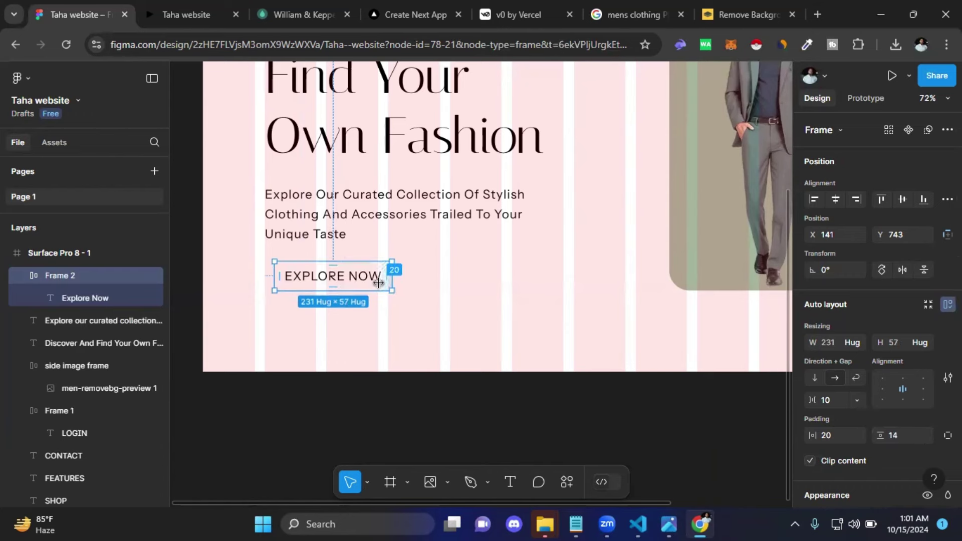
left_click(391, 304)
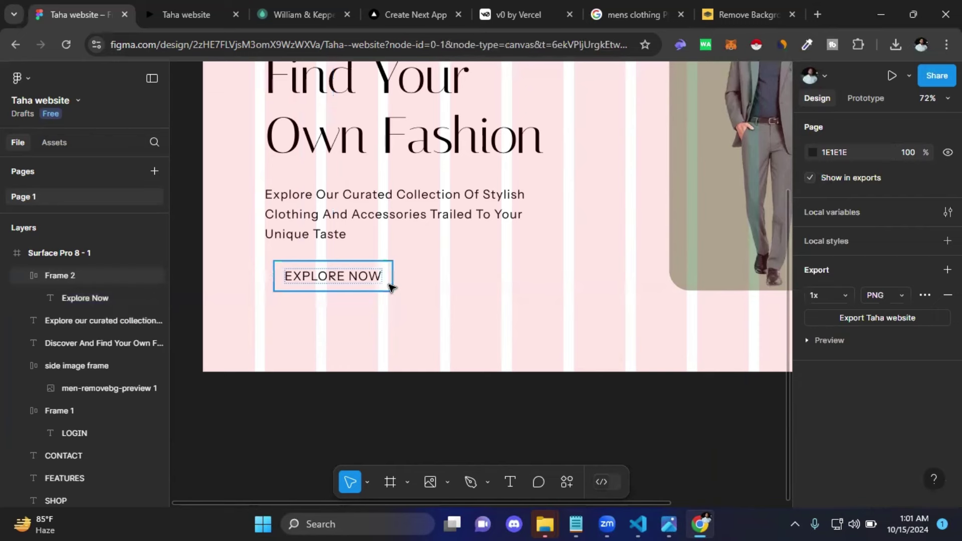
left_click(391, 288)
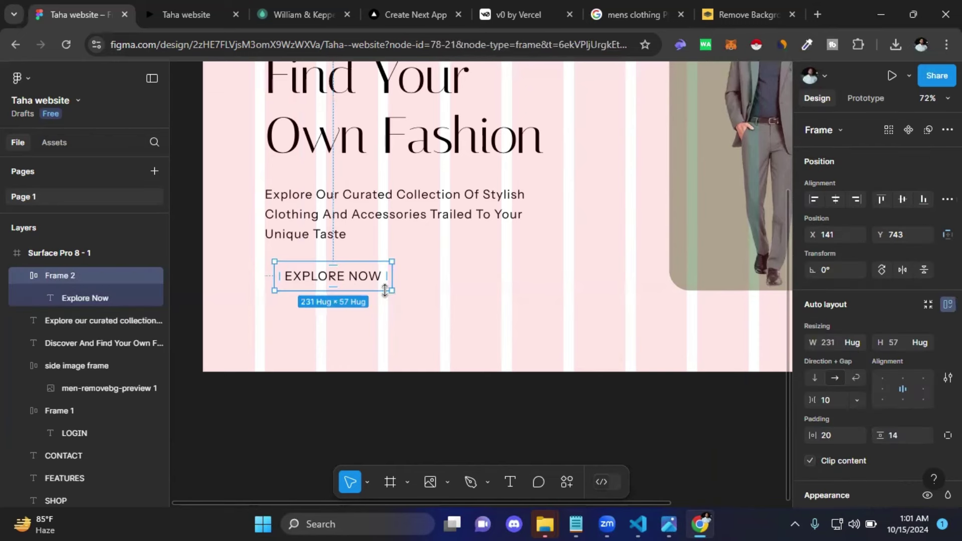
scroll(882, 342, "down", 3)
scroll(883, 342, "down", 3)
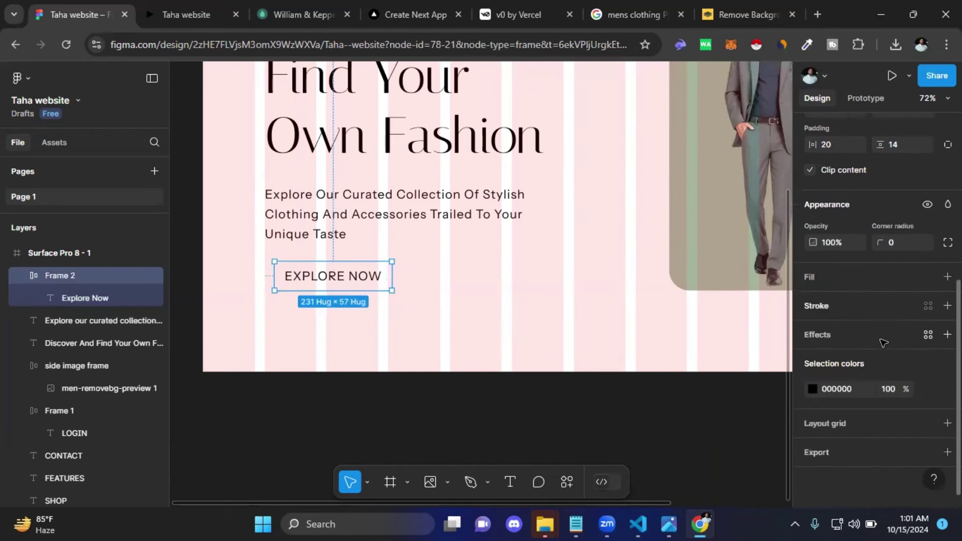
Step: Give the EXPLORE NOW button a muted 989494 background fill
left_click(833, 278)
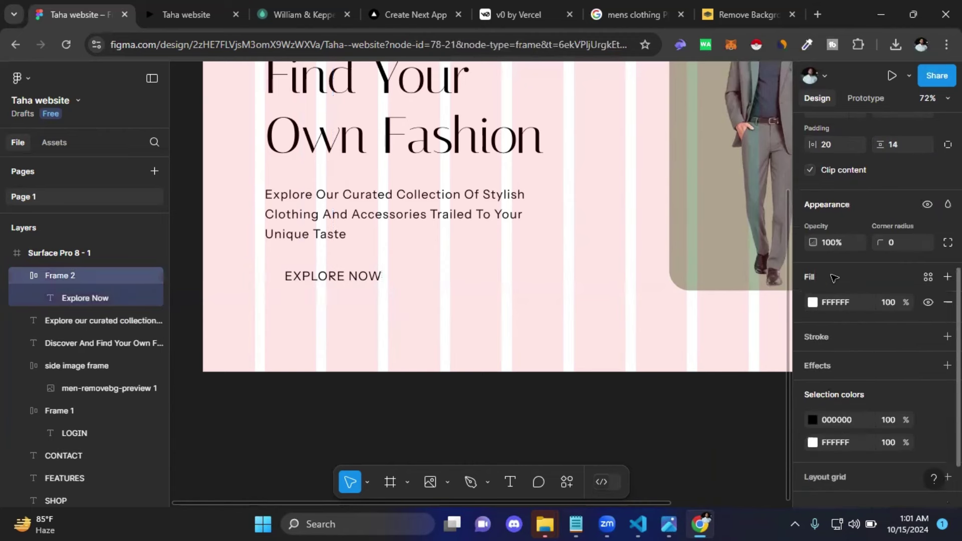
left_click(812, 303)
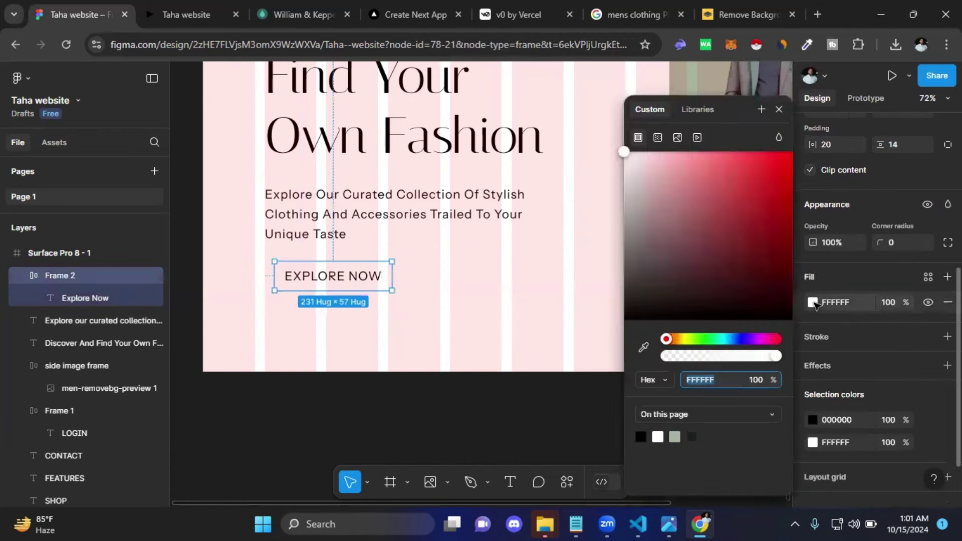
left_click_drag(673, 234, 629, 219)
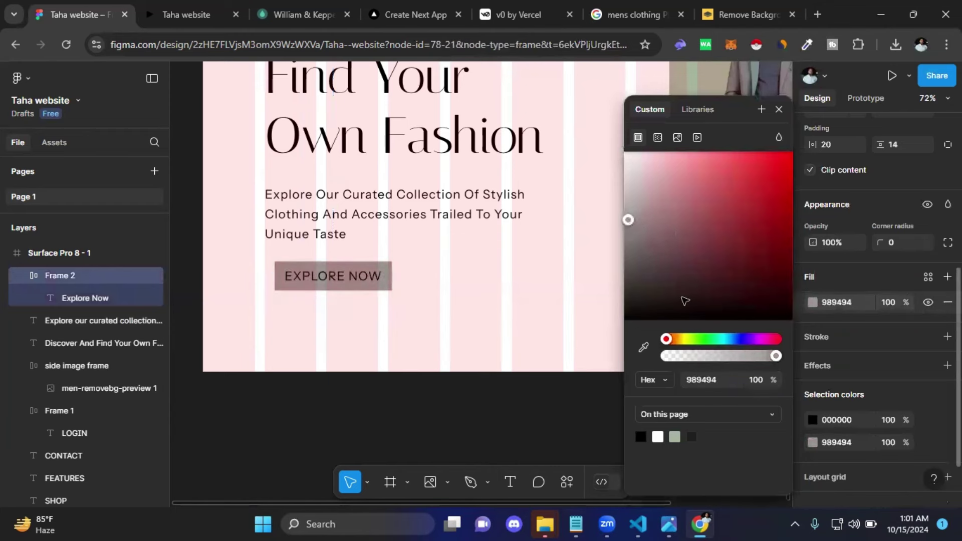
left_click(777, 111)
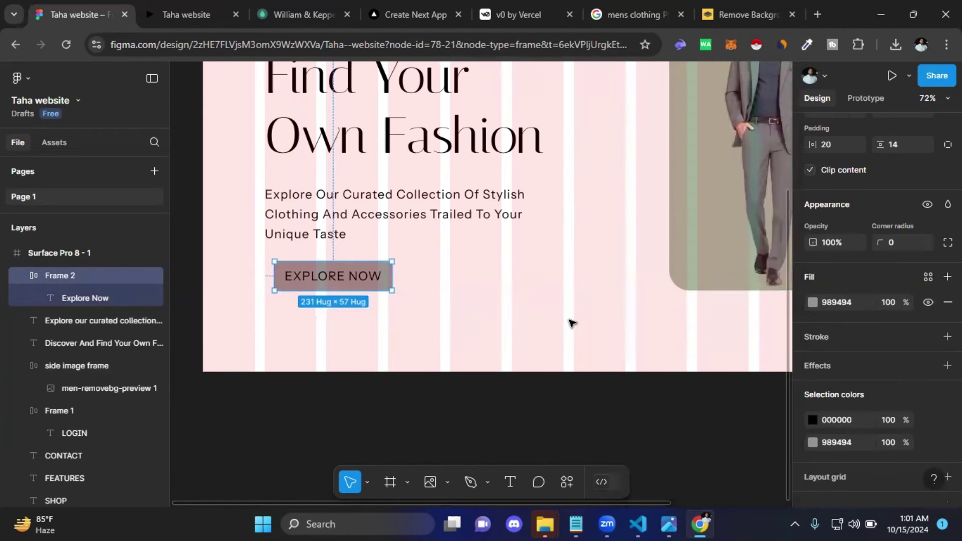
left_click(569, 322)
Step: Move the button left so it aligns with the hero text's left edge
scroll(369, 344, "down", 2)
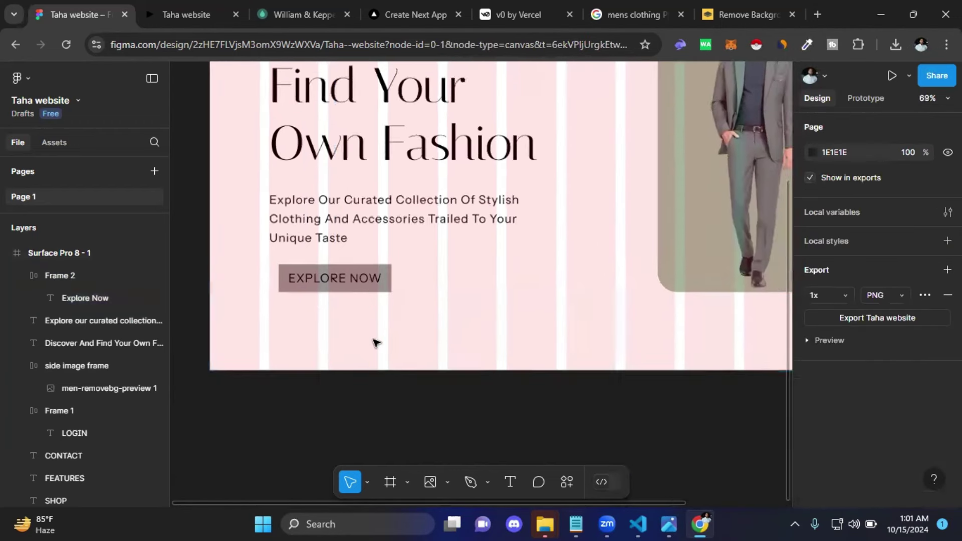
mouse_move(442, 331)
left_mouse_down()
mouse_move(378, 442)
mouse_move(457, 348)
left_mouse_up()
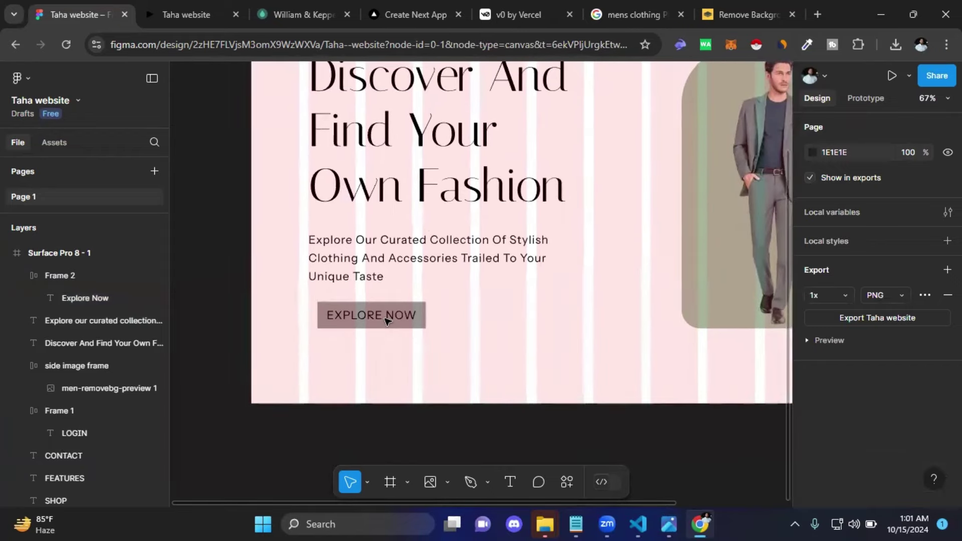
left_click(366, 318)
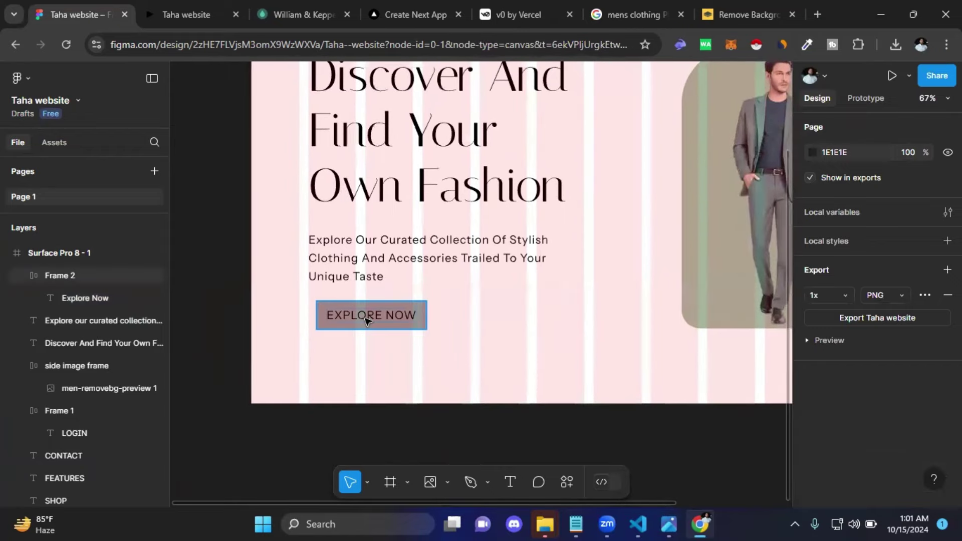
mouse_move(368, 319)
left_mouse_down()
mouse_move(470, 321)
mouse_move(330, 312)
mouse_move(337, 319)
left_mouse_up()
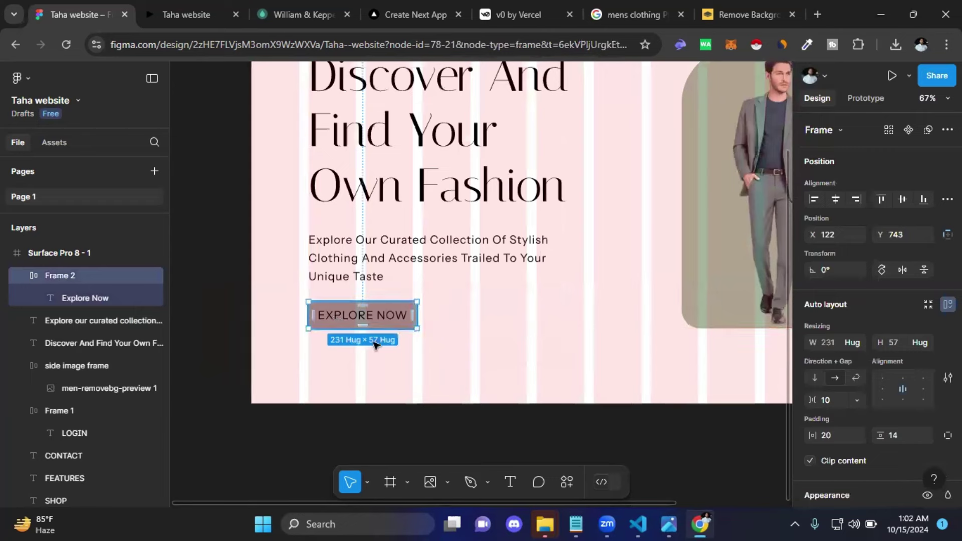
left_click(546, 354)
left_click_drag(603, 326, 548, 401)
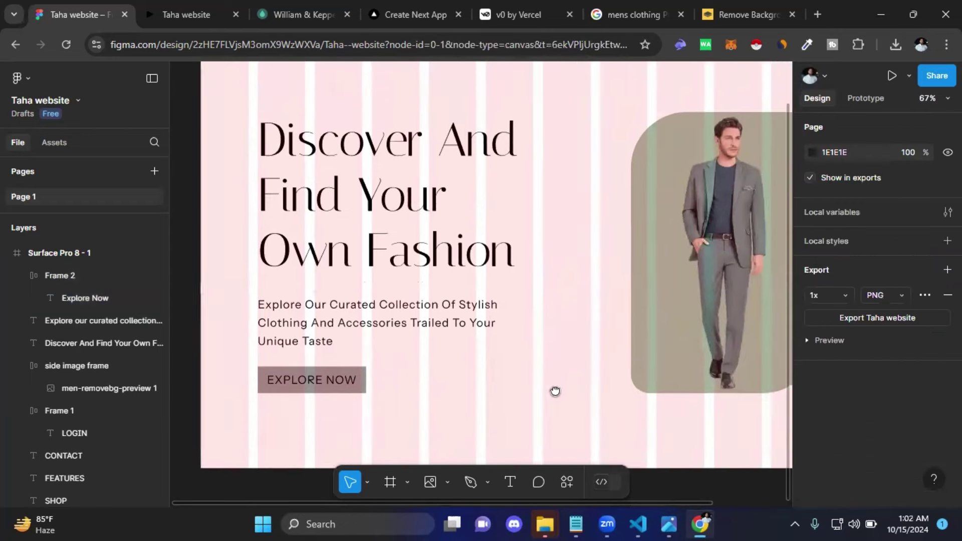
scroll(516, 350, "down", 2)
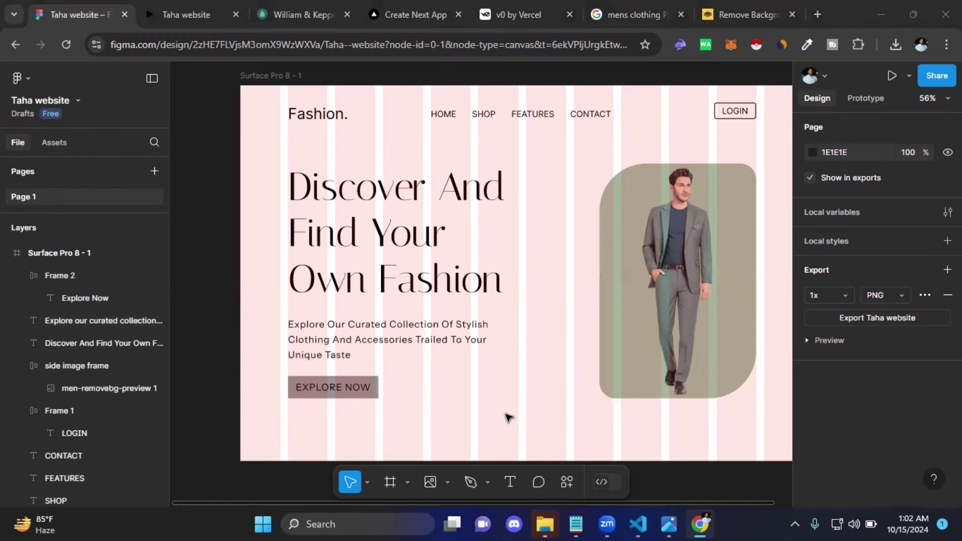
scroll(501, 369, "up", 1)
Step: Hide the 12-column layout grid on the Surface Pro 8 - 1 frame
left_click(245, 82)
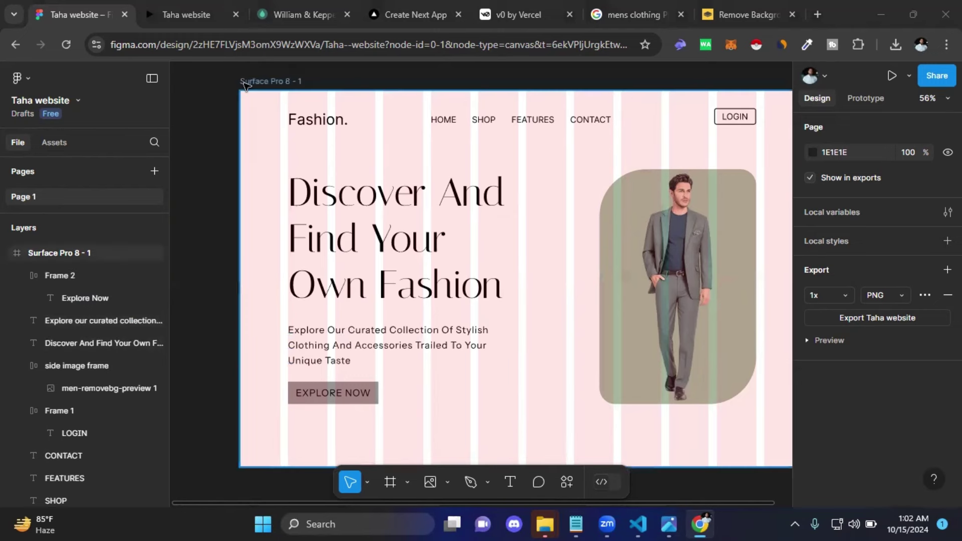
left_click(255, 82)
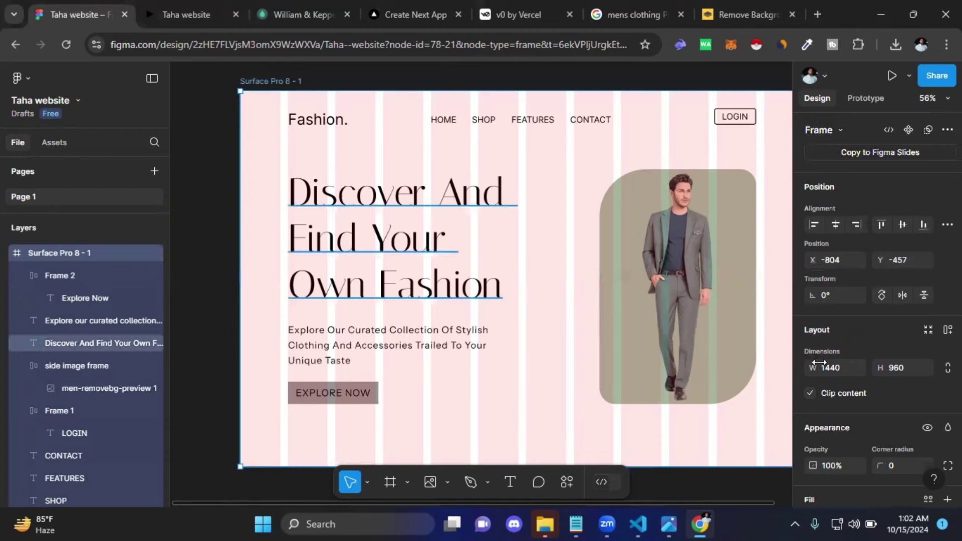
scroll(901, 369, "down", 5)
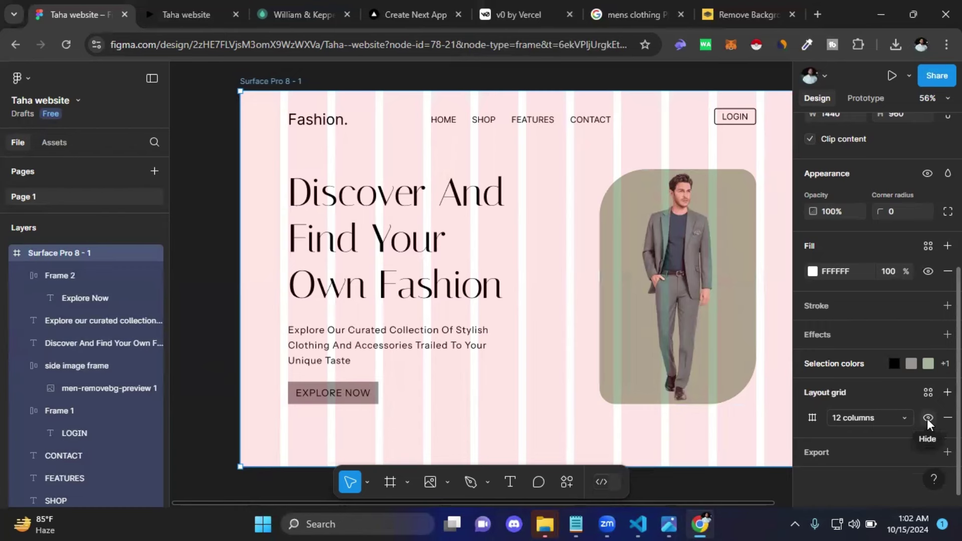
left_click(927, 418)
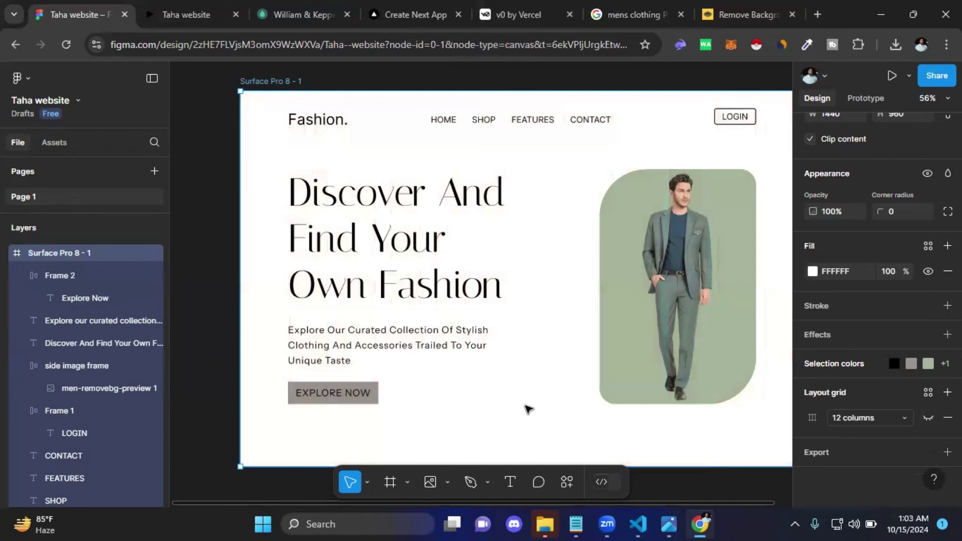
key("Escape")
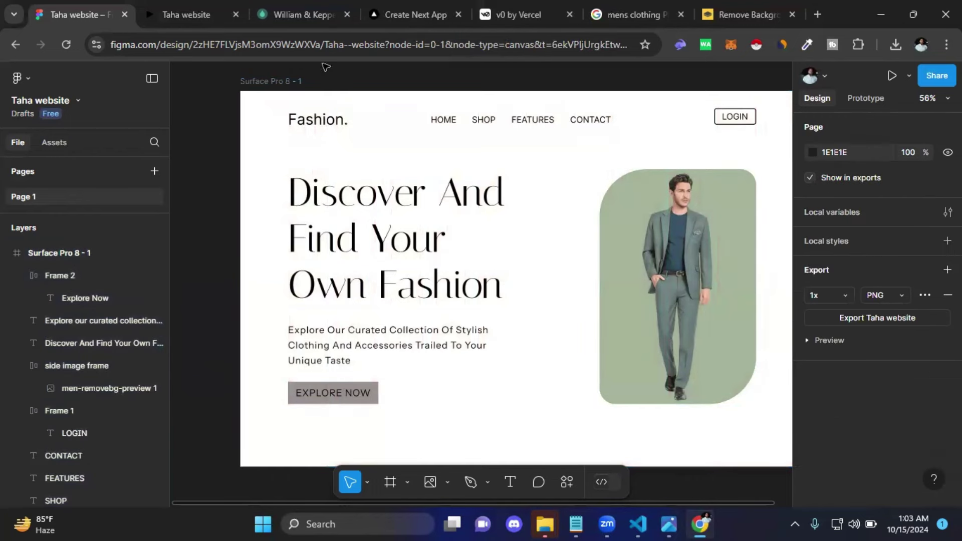
Step: Sample the dark blue from the model's outfit with the ColorZilla page picker
key("ctrl+Tab")
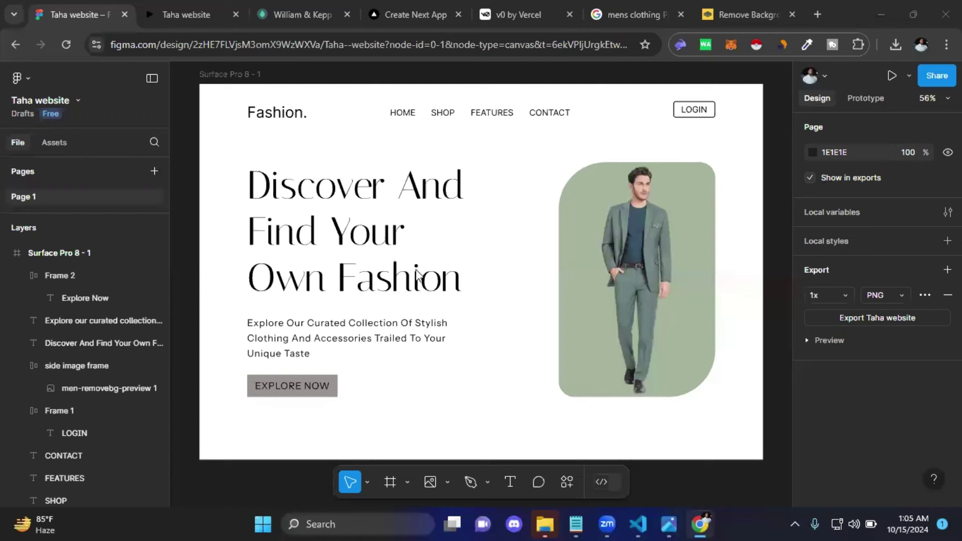
left_click(809, 44)
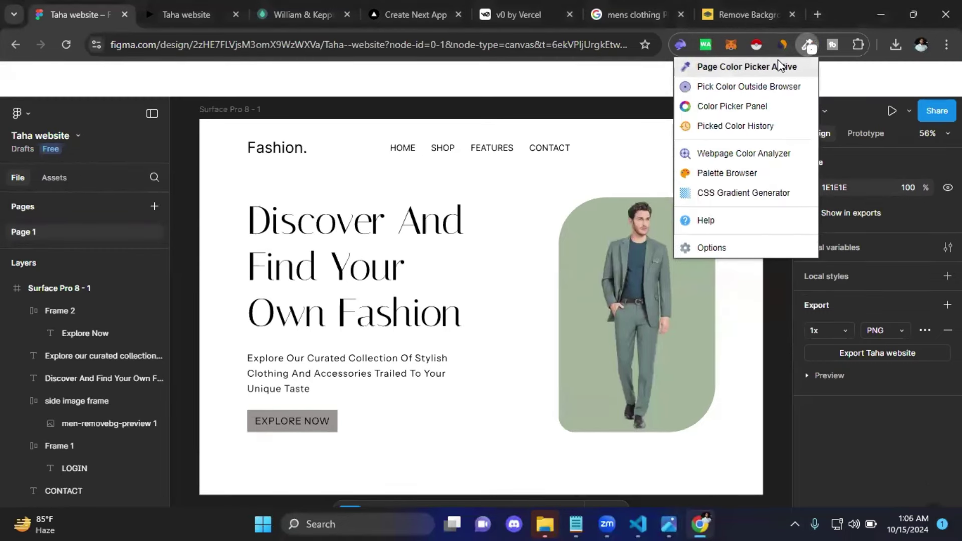
left_click(779, 67)
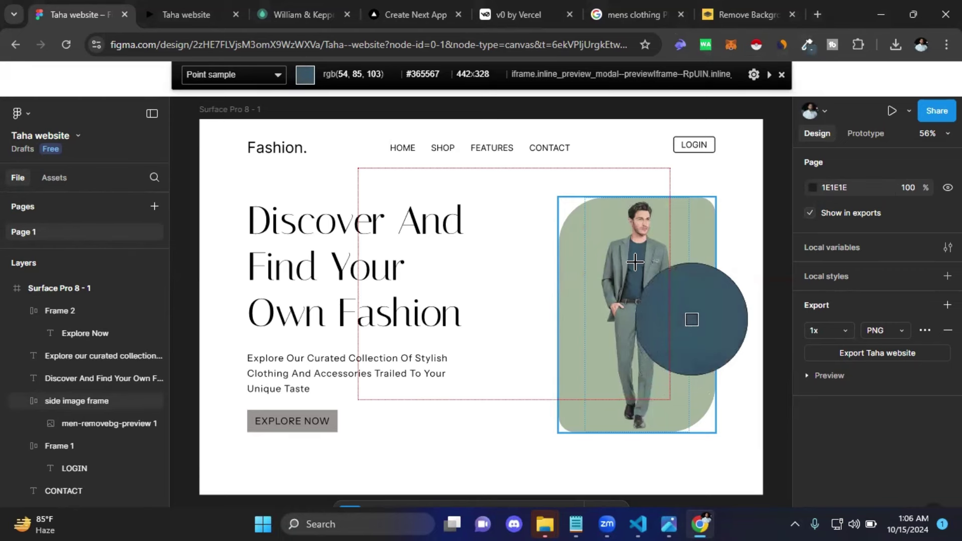
left_click(635, 261)
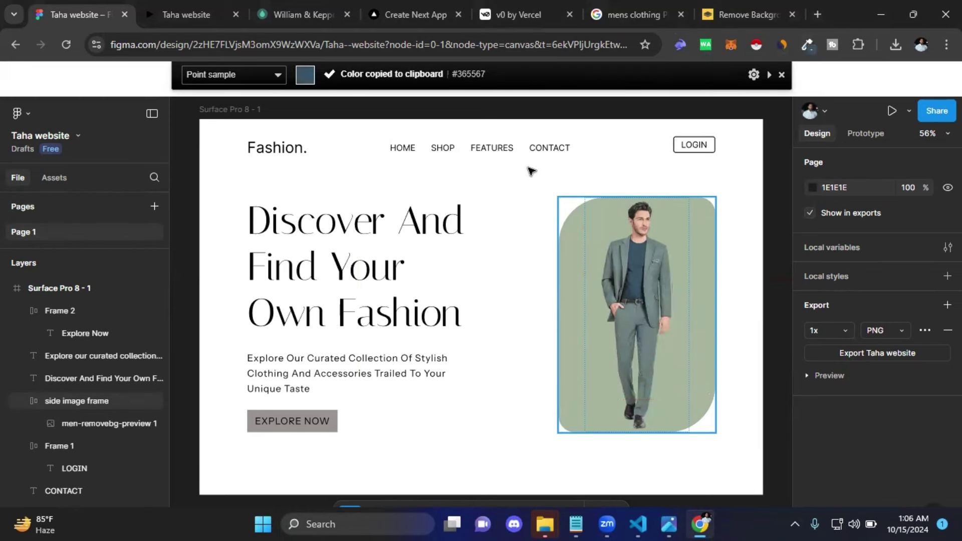
Step: Copy the sampled hex 365567 from ColorZilla's Color Picker Panel
left_click(812, 49)
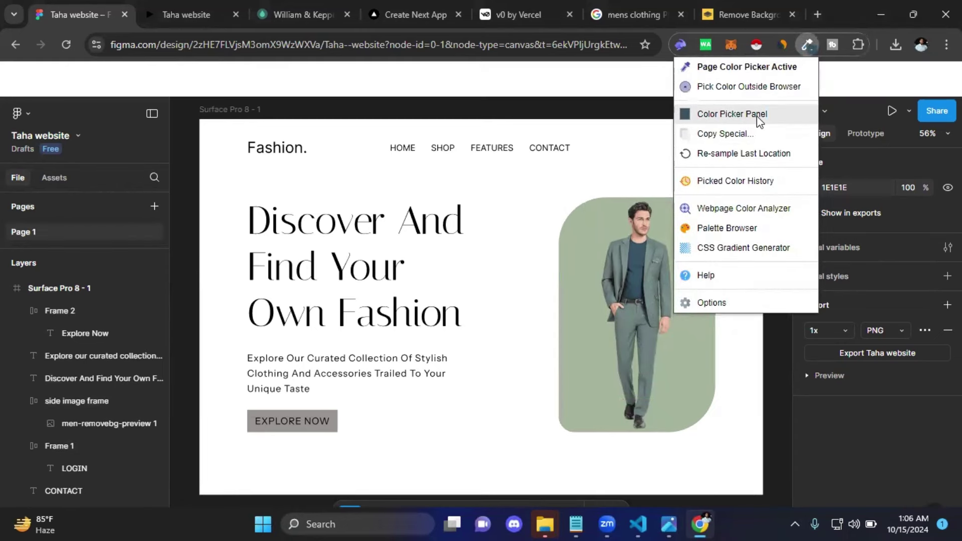
left_click(729, 118)
double_click(689, 262)
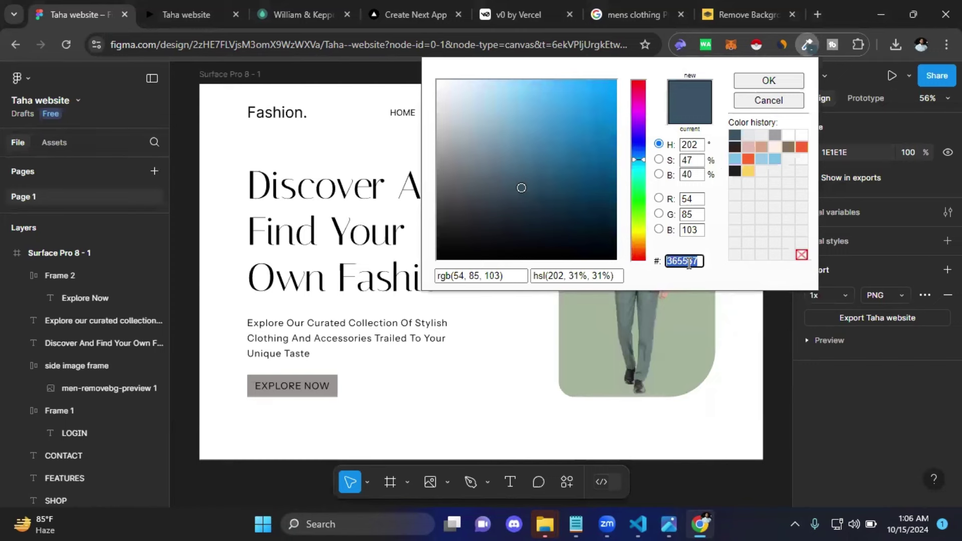
left_click(769, 81)
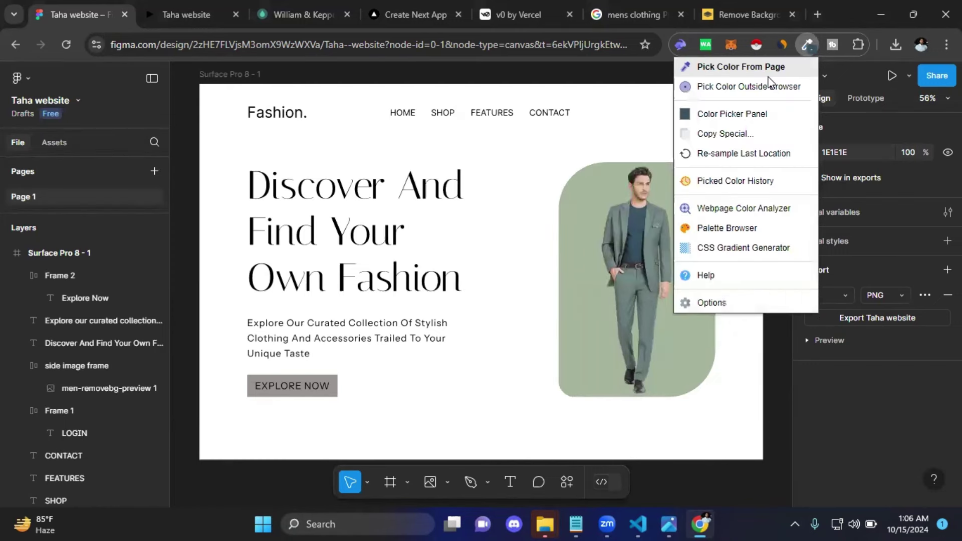
Step: Change the 'Discover And Find Your Own Fashion' heading fill from black to 365567
left_click(281, 193)
double_click(281, 193)
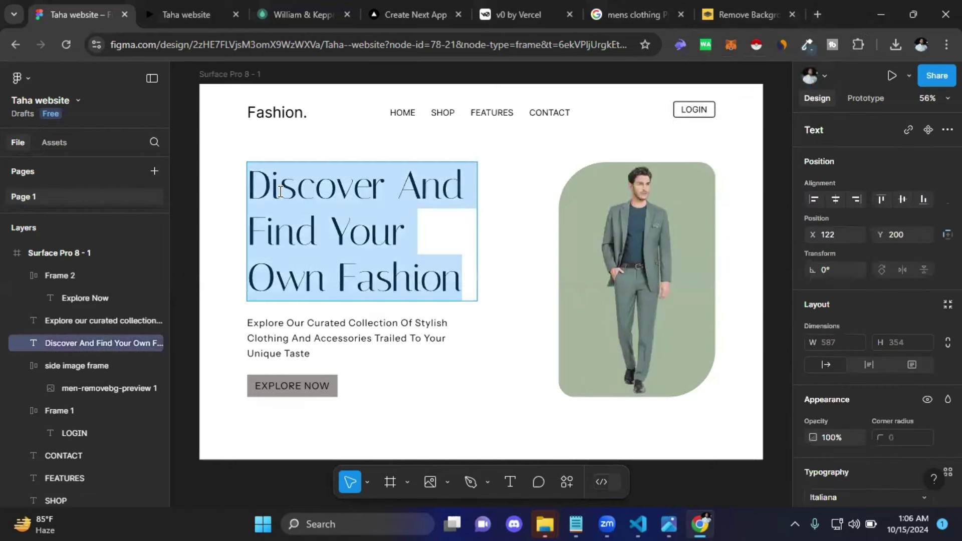
scroll(896, 346, "down", 5)
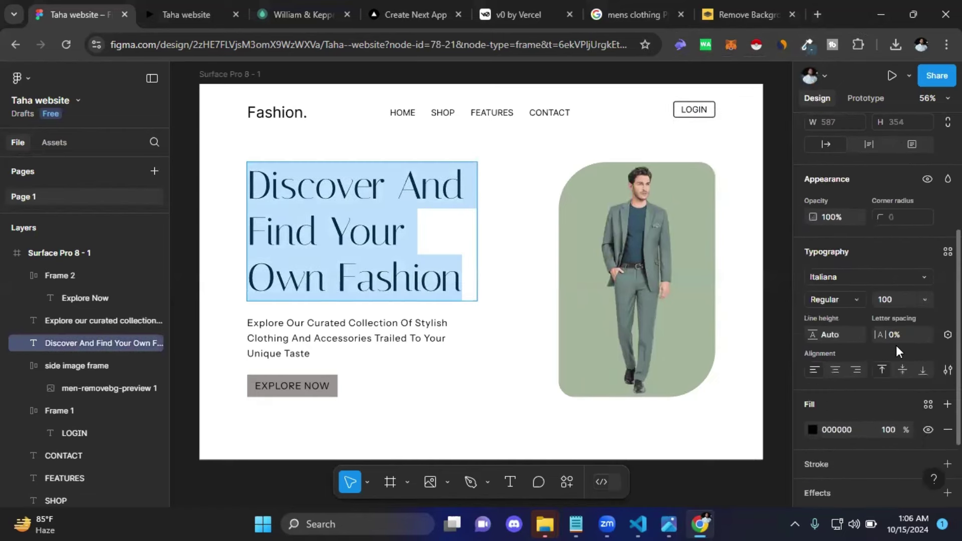
scroll(896, 345, "down", 2)
scroll(888, 444, "up", 2)
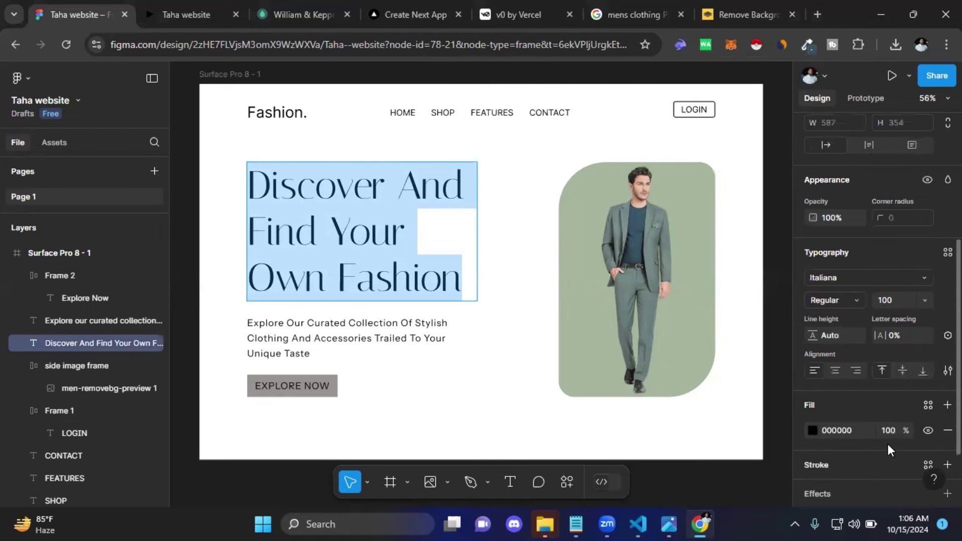
scroll(888, 444, "up", 2)
scroll(888, 444, "up", 2)
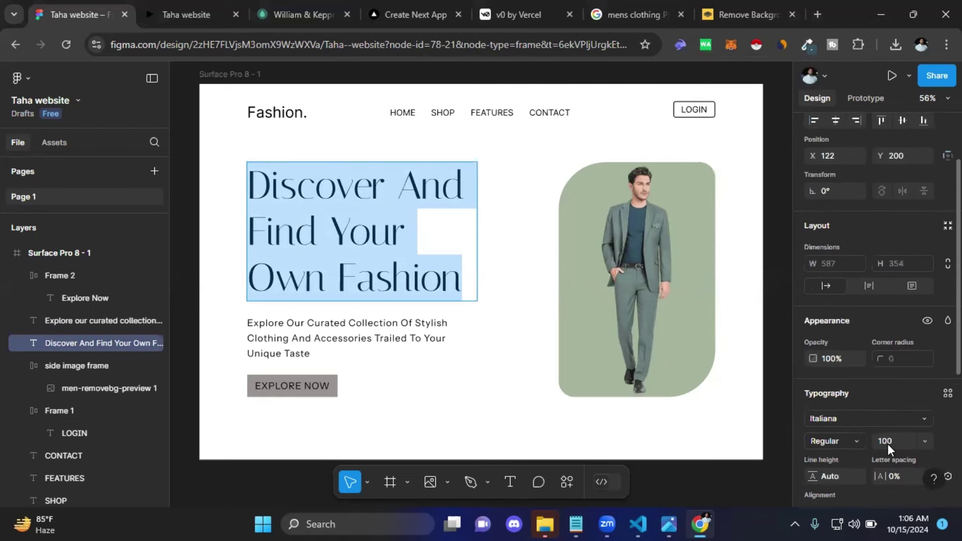
scroll(888, 444, "up", 2)
scroll(888, 444, "down", 3)
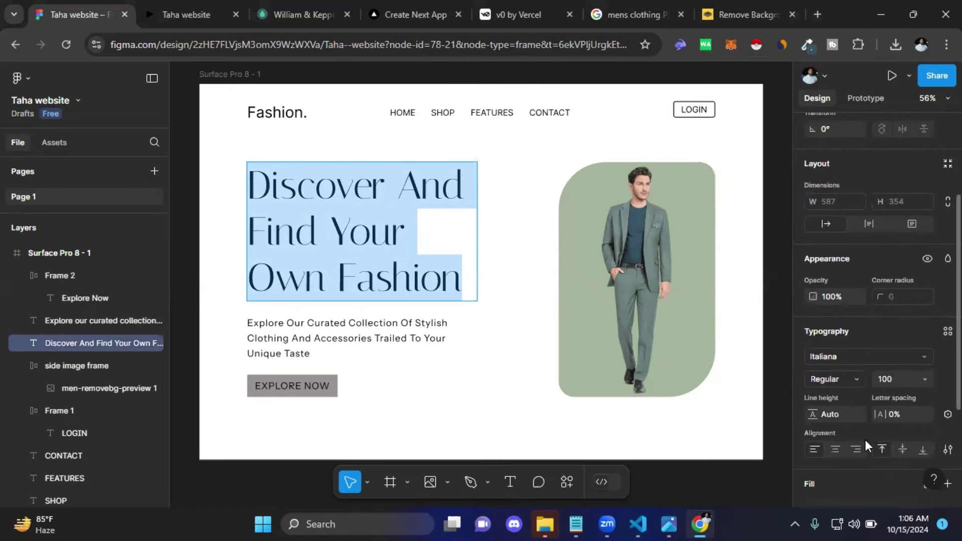
scroll(866, 442, "down", 3)
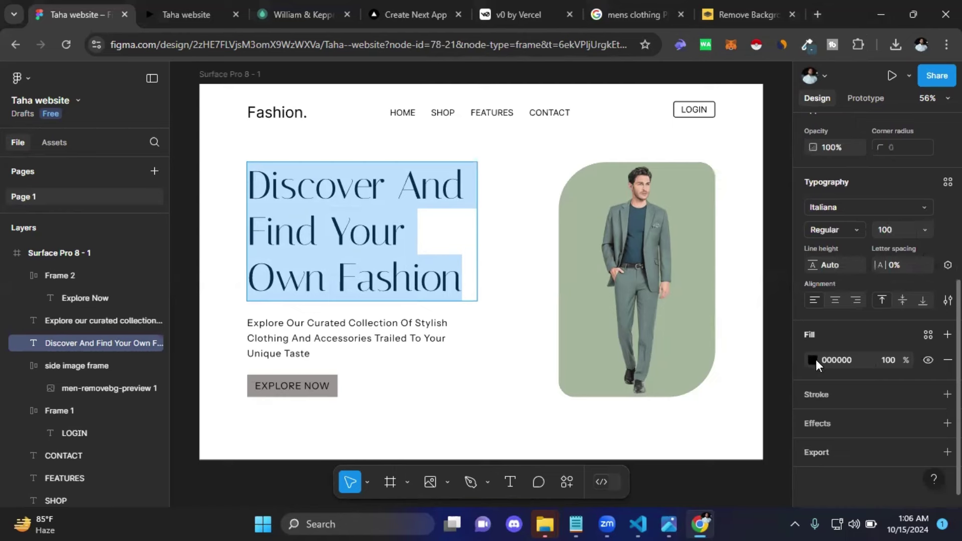
left_click(840, 359)
type("365567")
key("Return")
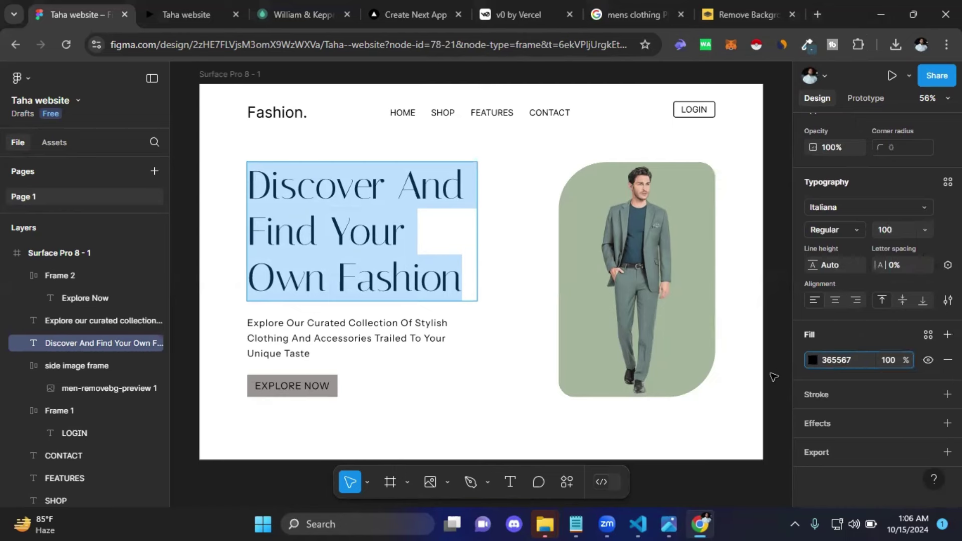
key("Escape")
left_click(504, 410)
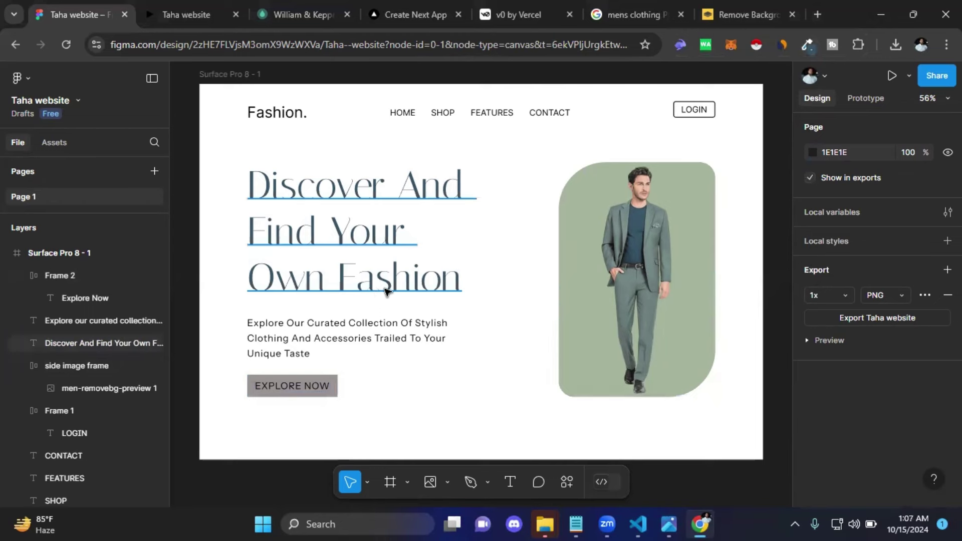
Step: Save the heading's 365567 fill as a new colour style called 'main fontColor'
left_click(387, 292)
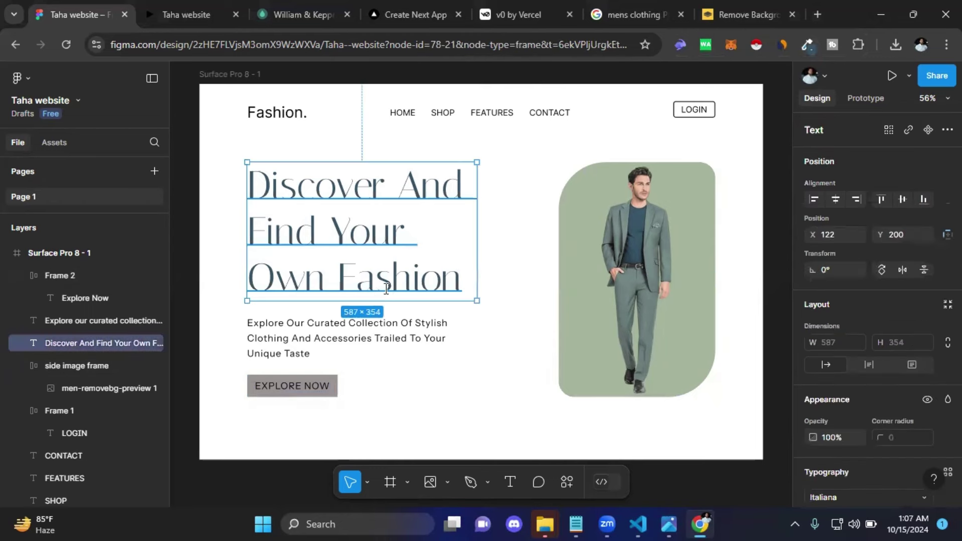
double_click(386, 289)
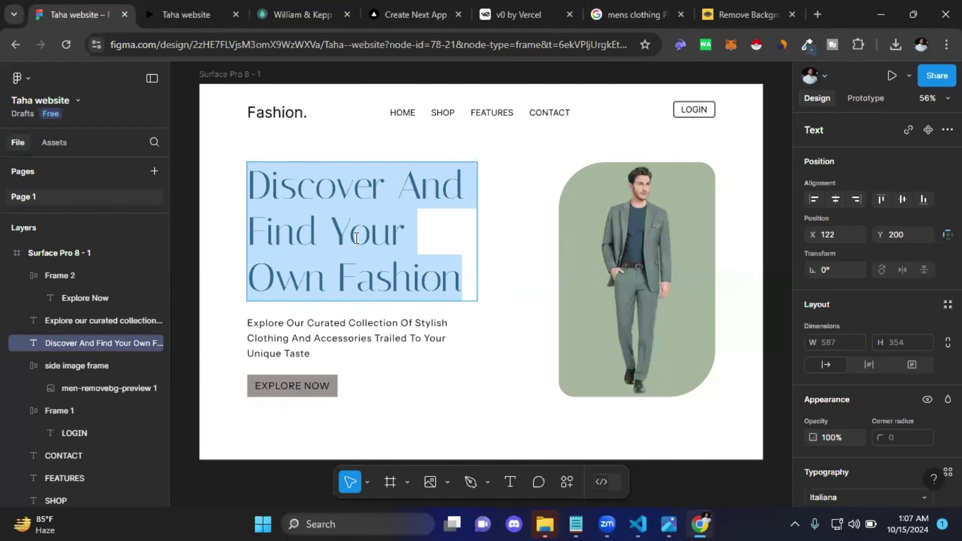
scroll(740, 329, "down", 1)
scroll(852, 361, "down", 3)
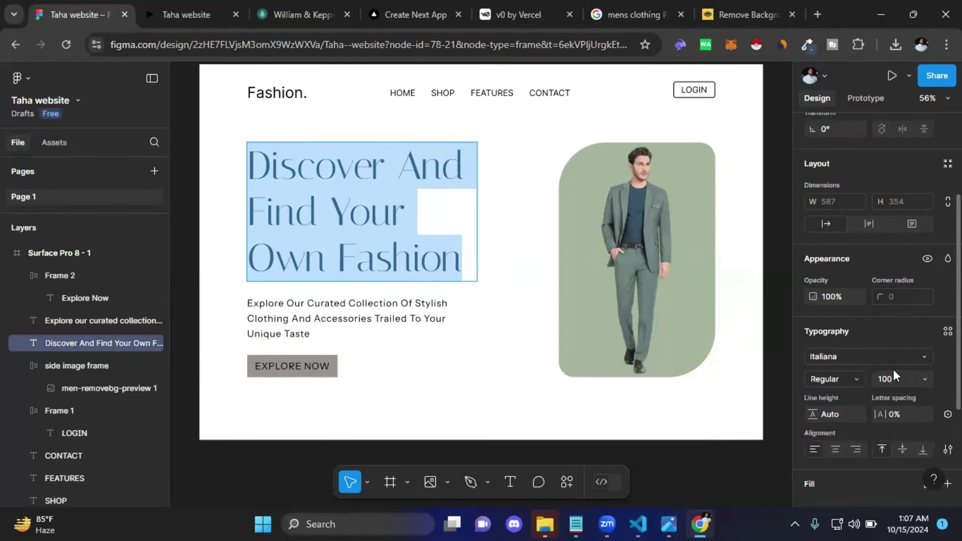
scroll(892, 363, "down", 3)
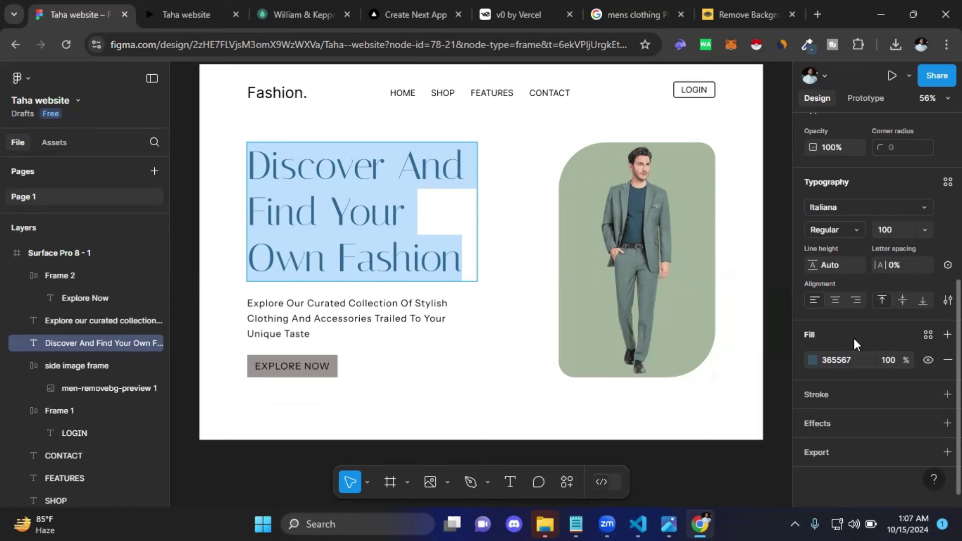
left_click(927, 335)
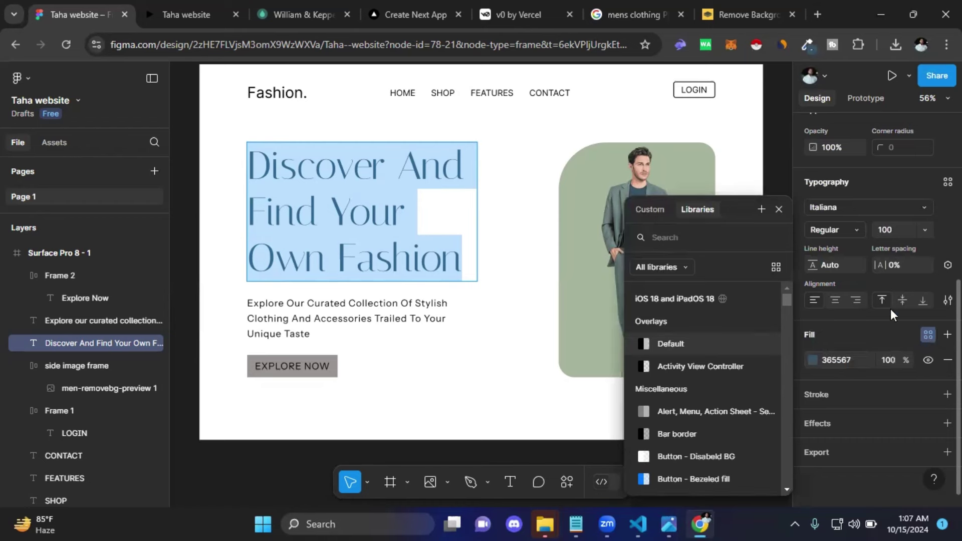
left_click(761, 209)
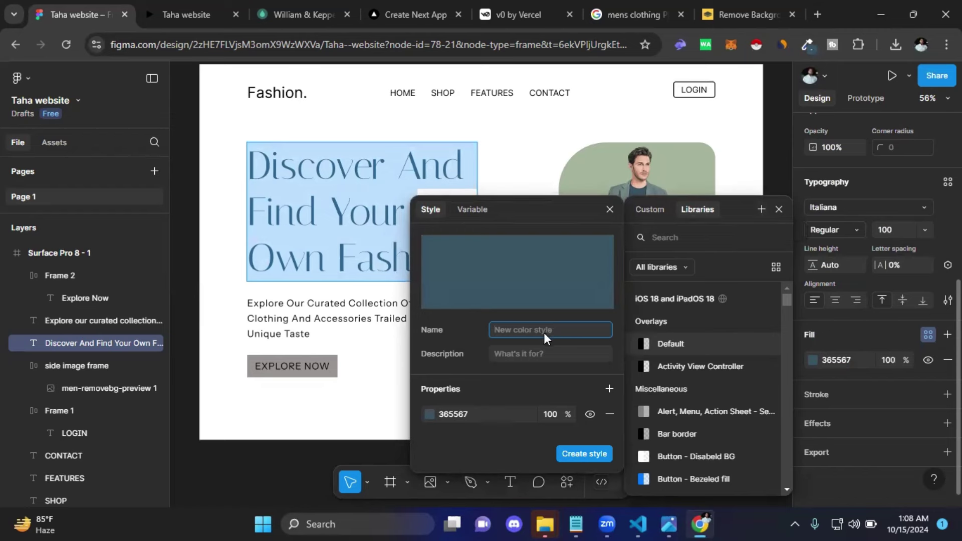
type("m")
key("BackSpace")
type("main")
key("BackSpace")
left_click(563, 452)
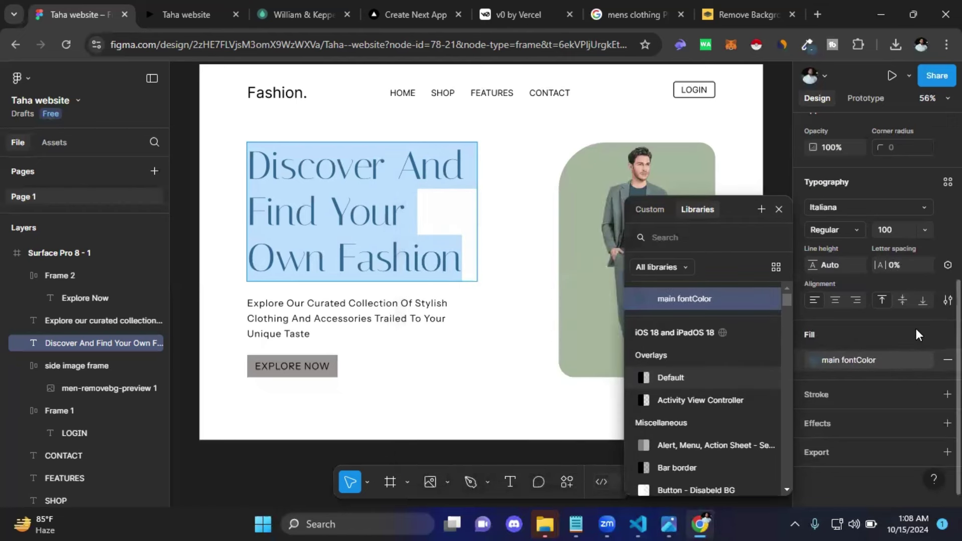
left_click(917, 328)
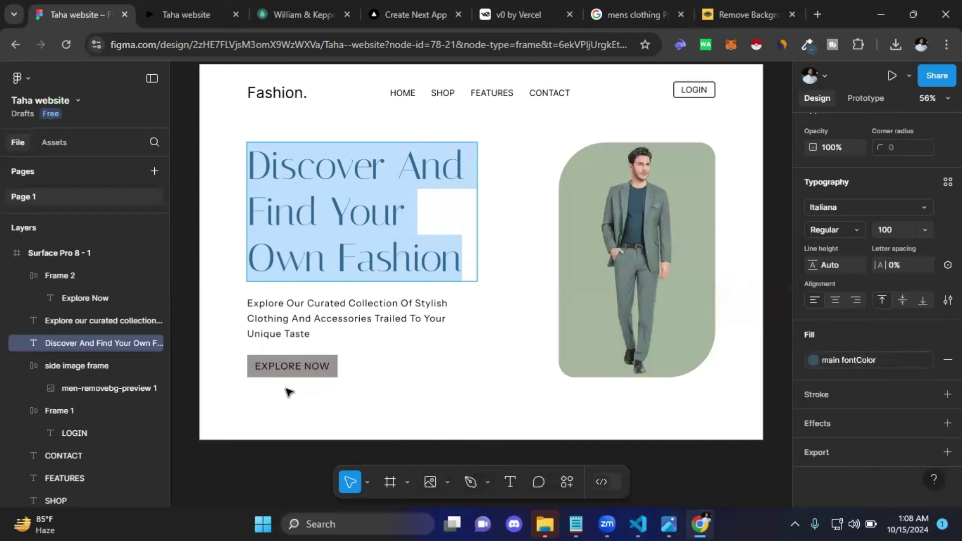
key("Escape")
Step: Apply the 'main fontColor' style to the EXPLORE NOW button's background fill
left_click(332, 374)
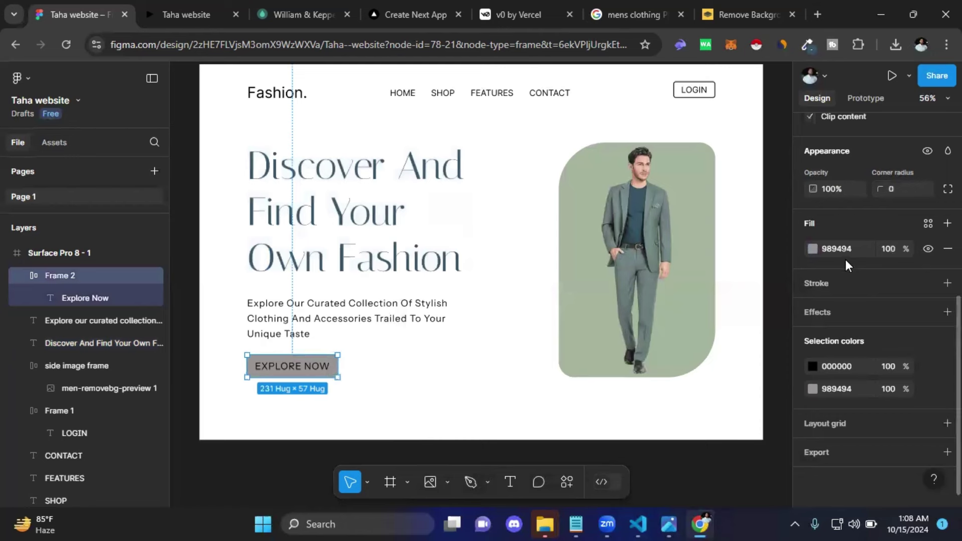
left_click(928, 223)
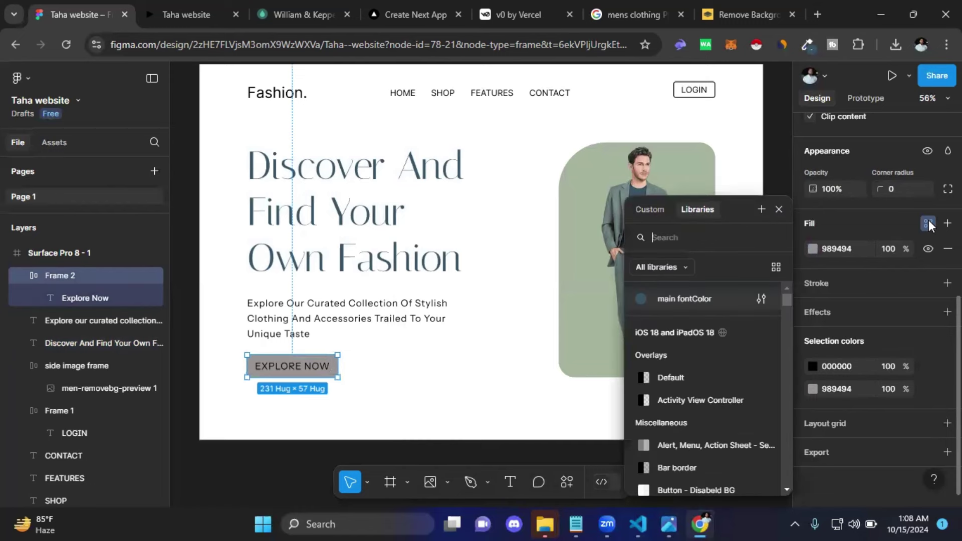
left_click(677, 299)
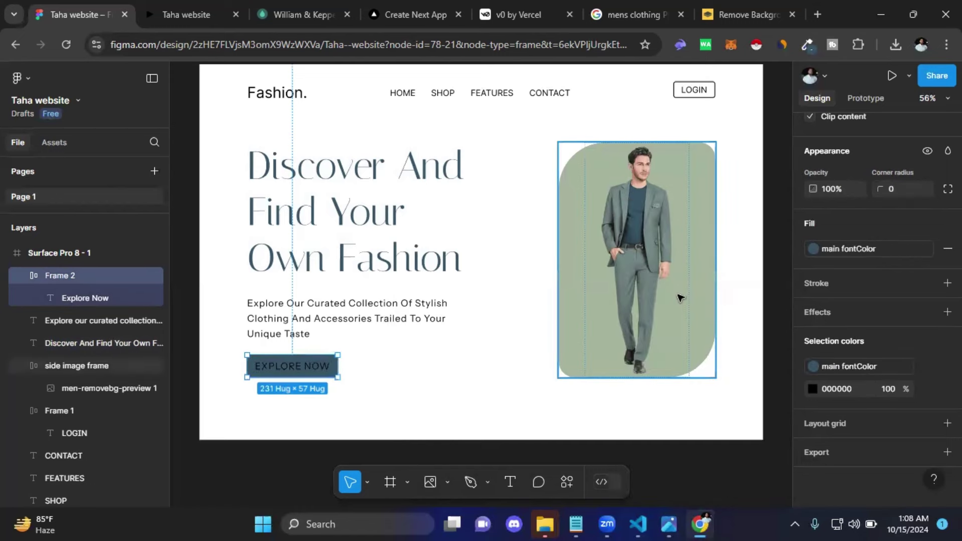
left_click(344, 393)
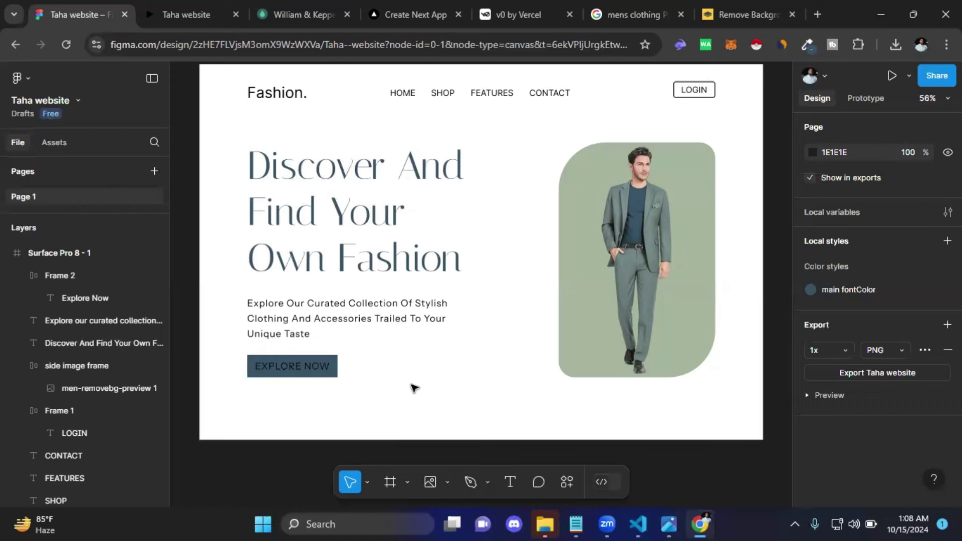
Step: Recolour the EXPLORE NOW button label to white (FFFFFF) and deselect it
left_click(301, 371)
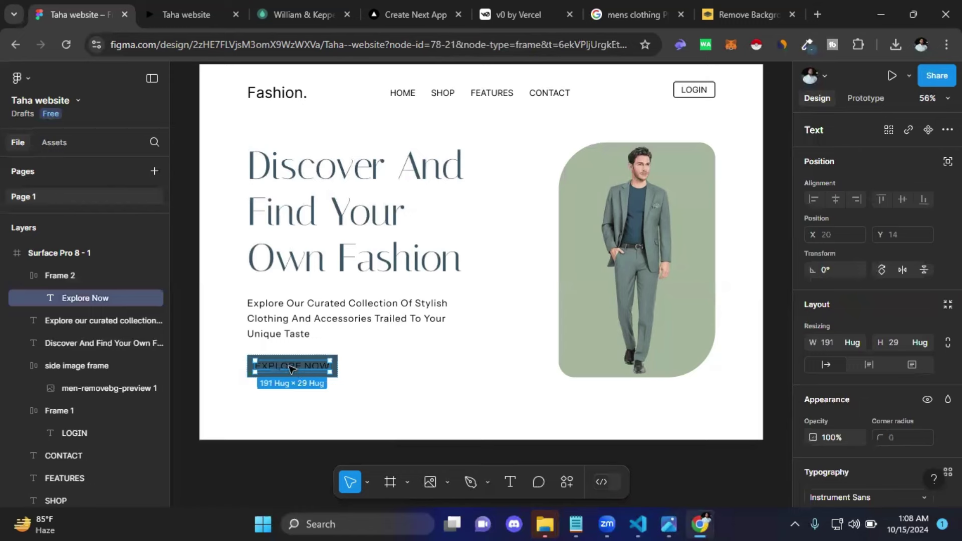
double_click(291, 367)
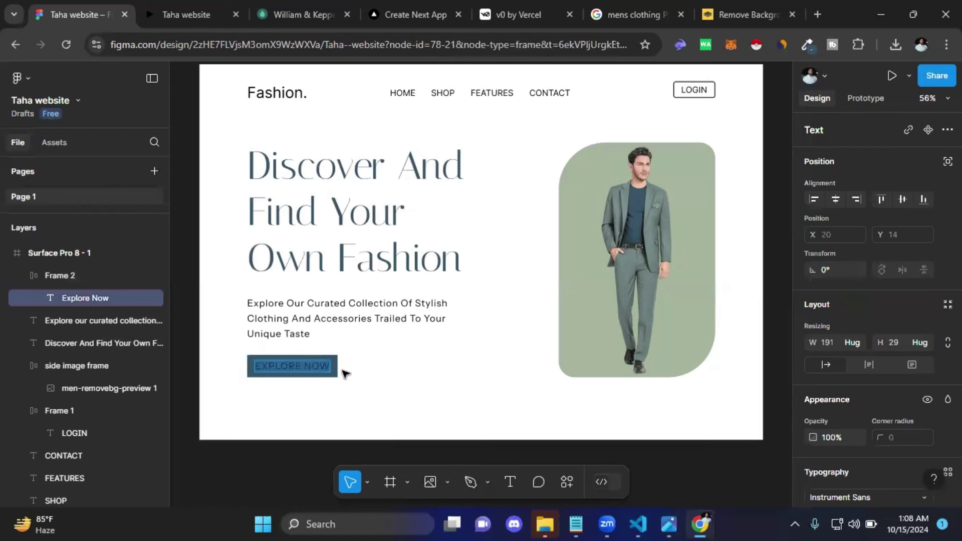
scroll(877, 365, "down", 3)
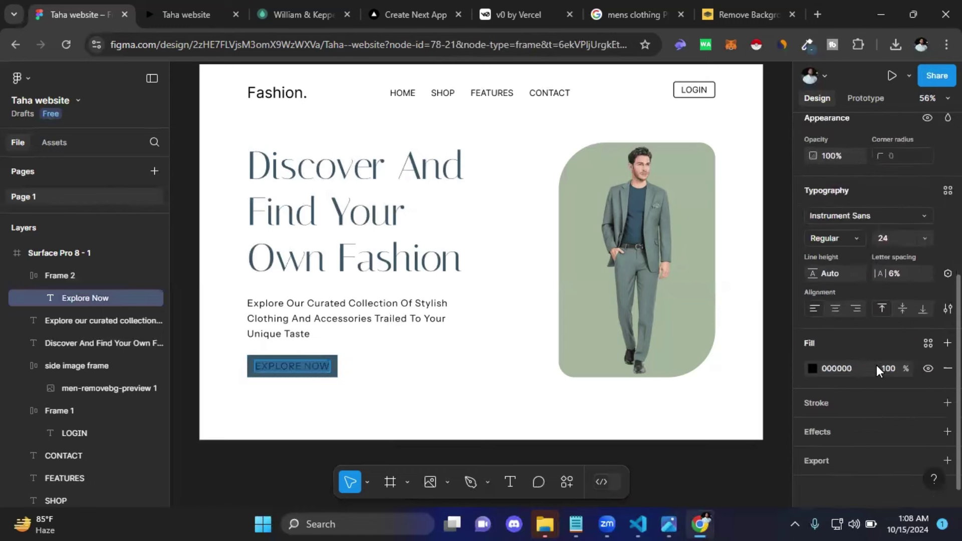
scroll(867, 372, "down", 3)
left_click(812, 360)
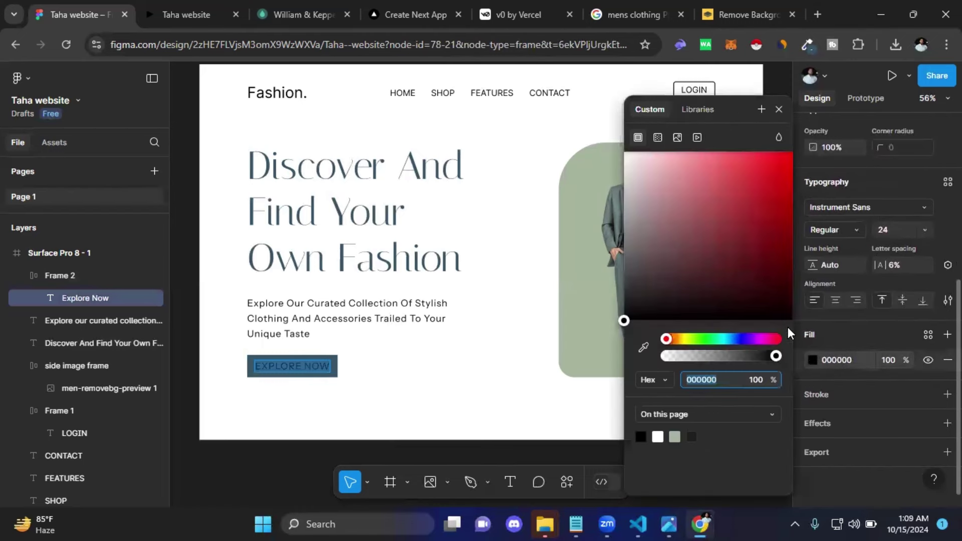
left_click(667, 205)
left_click_drag(635, 168, 610, 146)
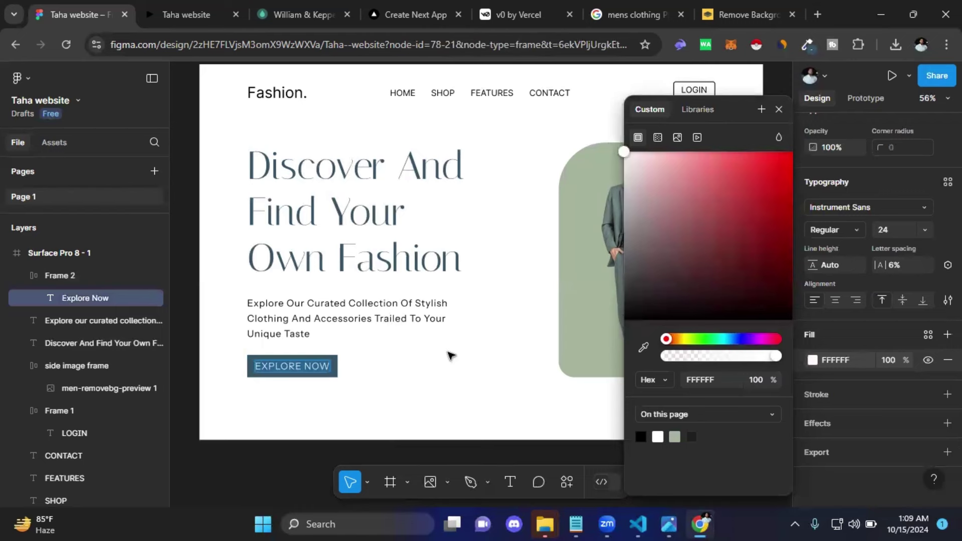
left_click(779, 110)
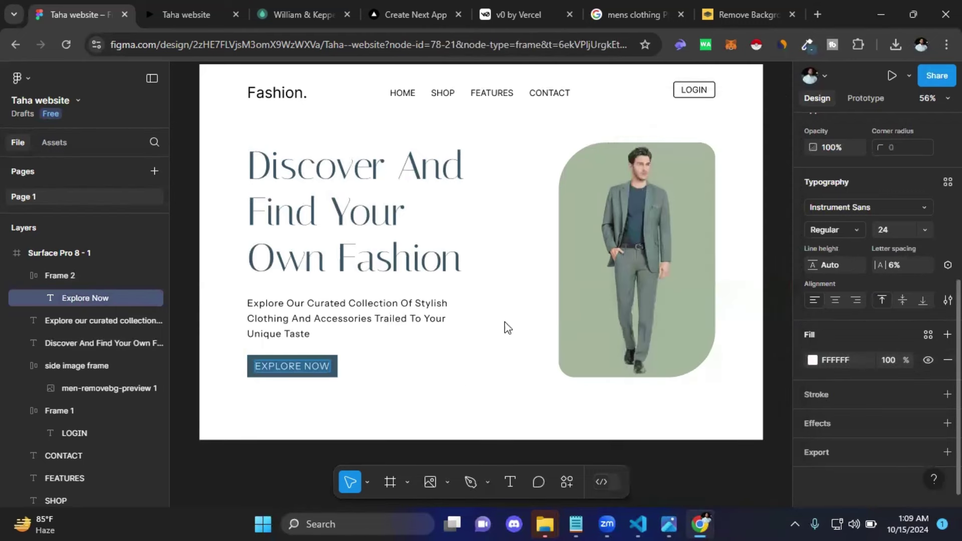
key("Escape")
left_click(433, 398)
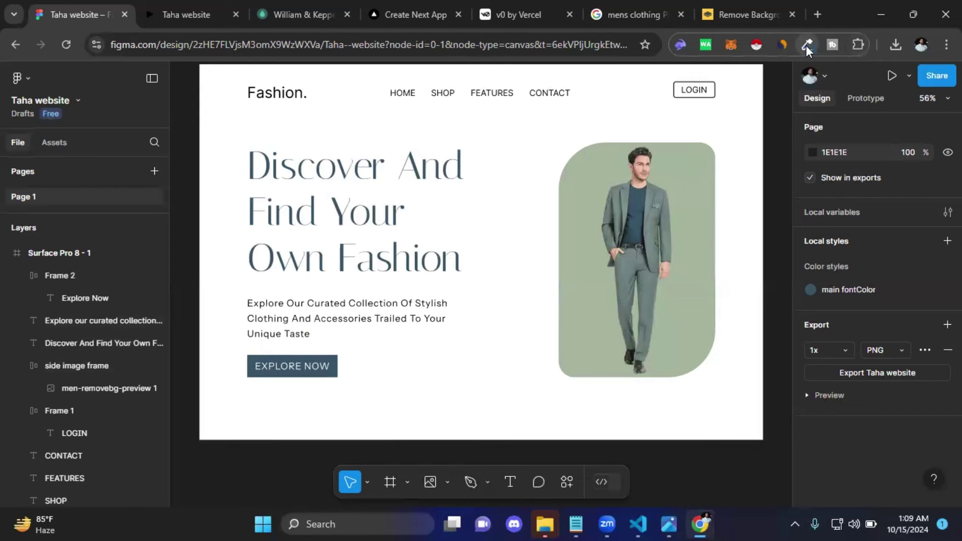
left_click(807, 45)
left_click(748, 70)
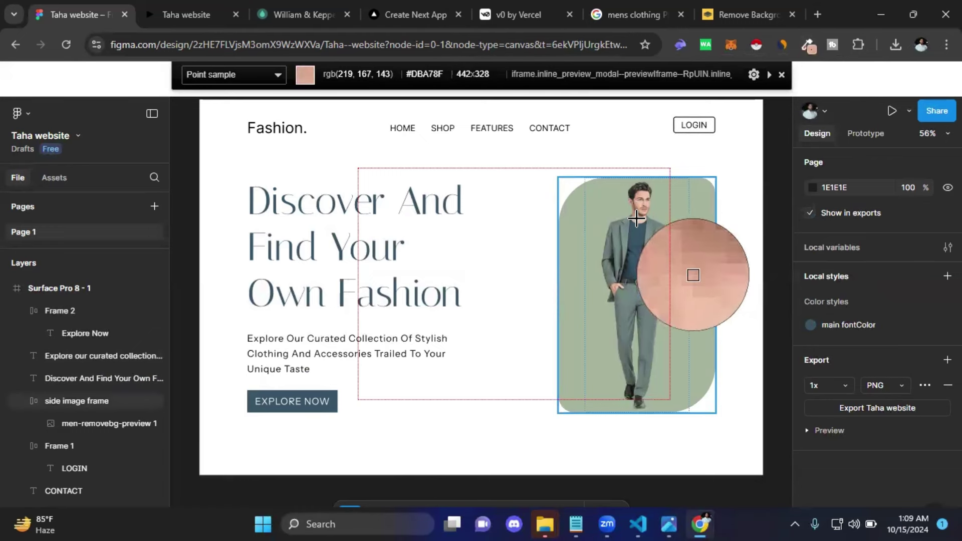
left_click(634, 219)
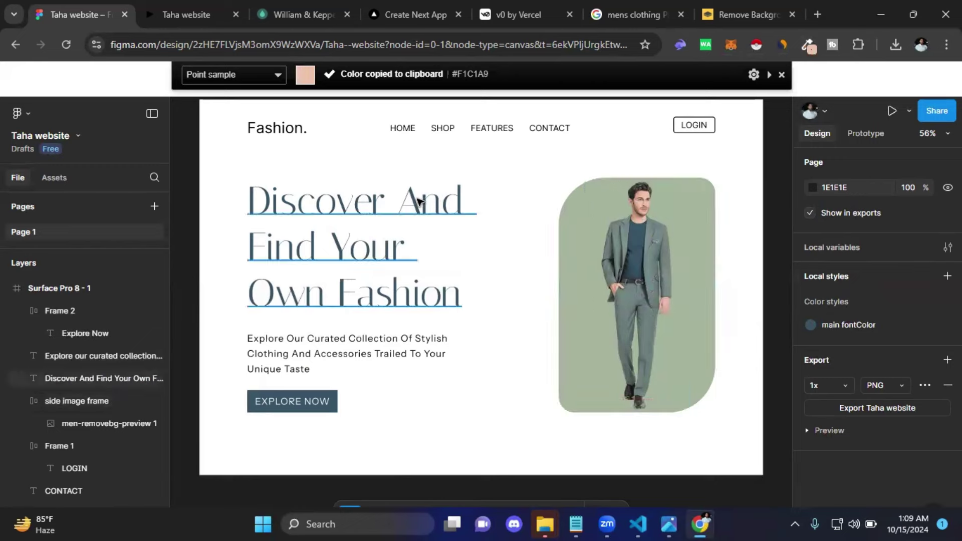
left_click(809, 47)
left_click(712, 113)
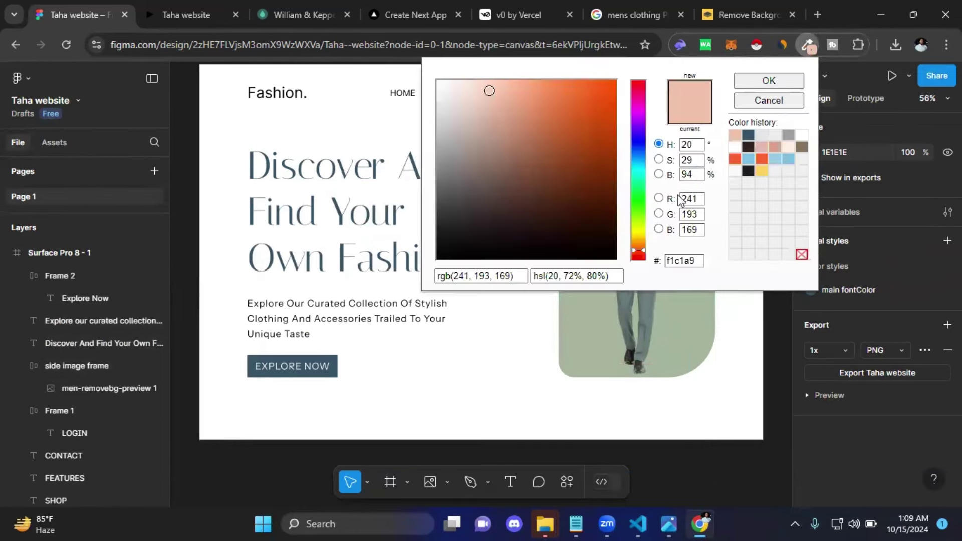
double_click(695, 260)
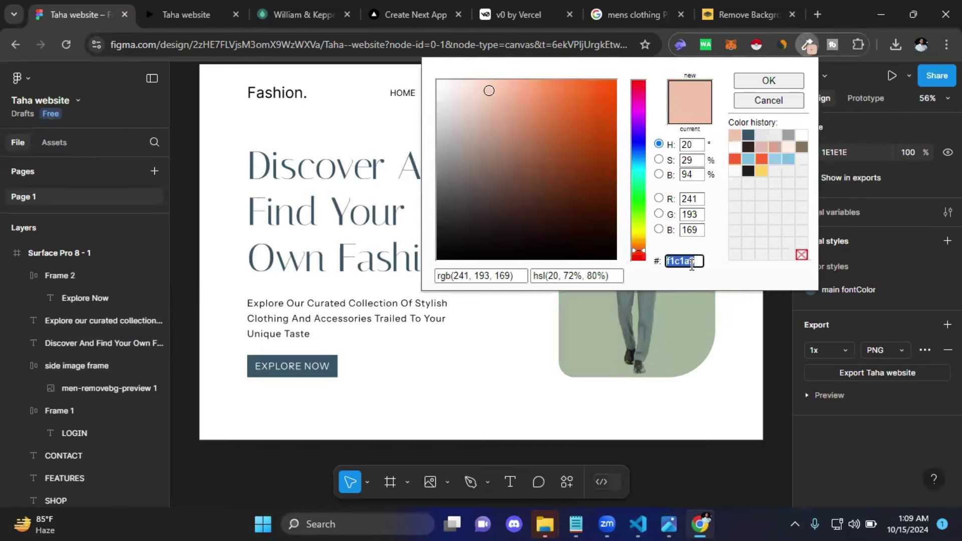
left_click(783, 82)
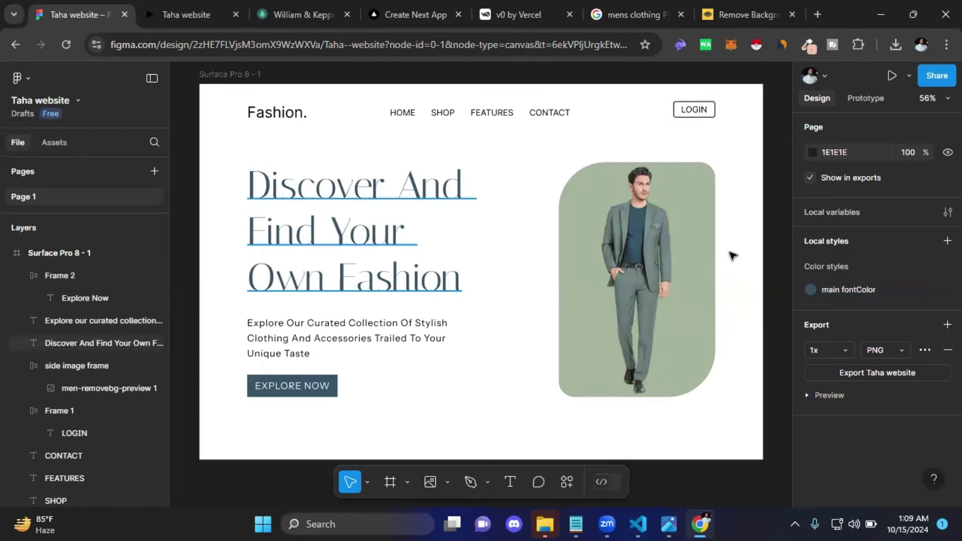
scroll(211, 152, "up", 3)
left_click(211, 152)
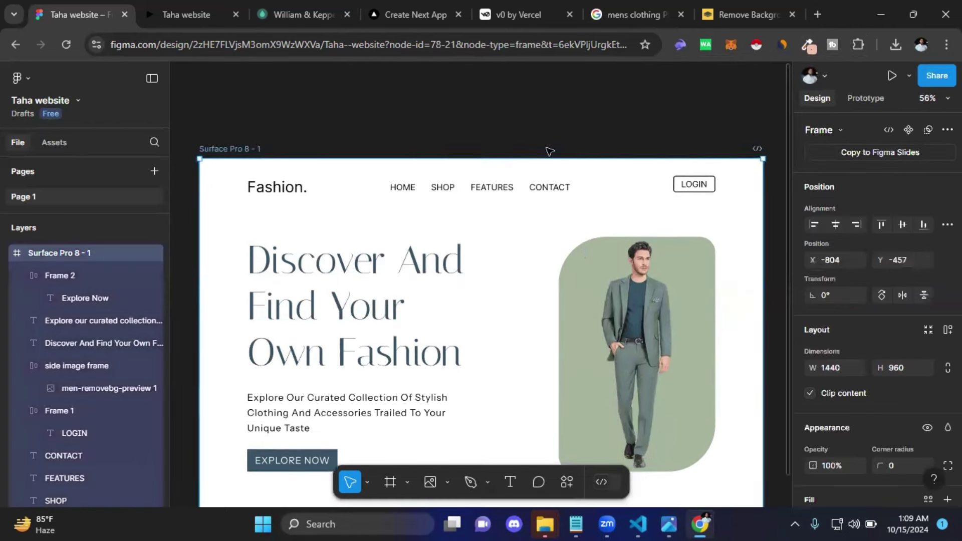
scroll(550, 151, "down", 3)
scroll(906, 396, "down", 5)
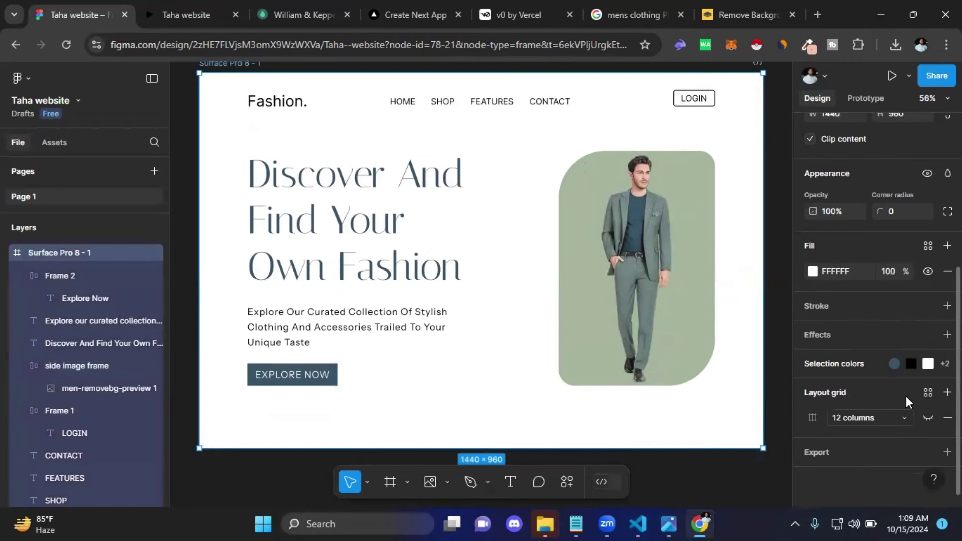
left_click(834, 271)
type("f4cdbf")
left_click(788, 323)
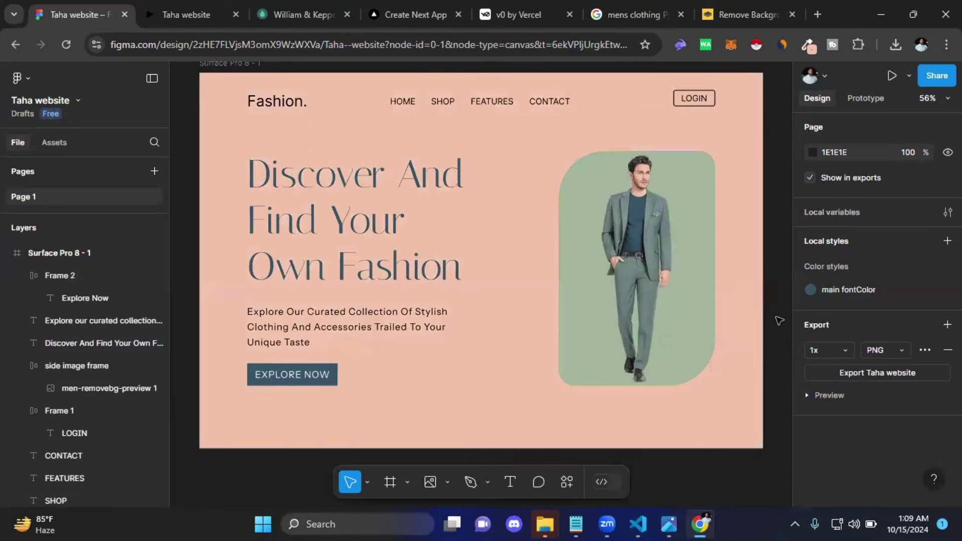
key("ctrl+a")
left_click(561, 401)
scroll(494, 415, "up", 1)
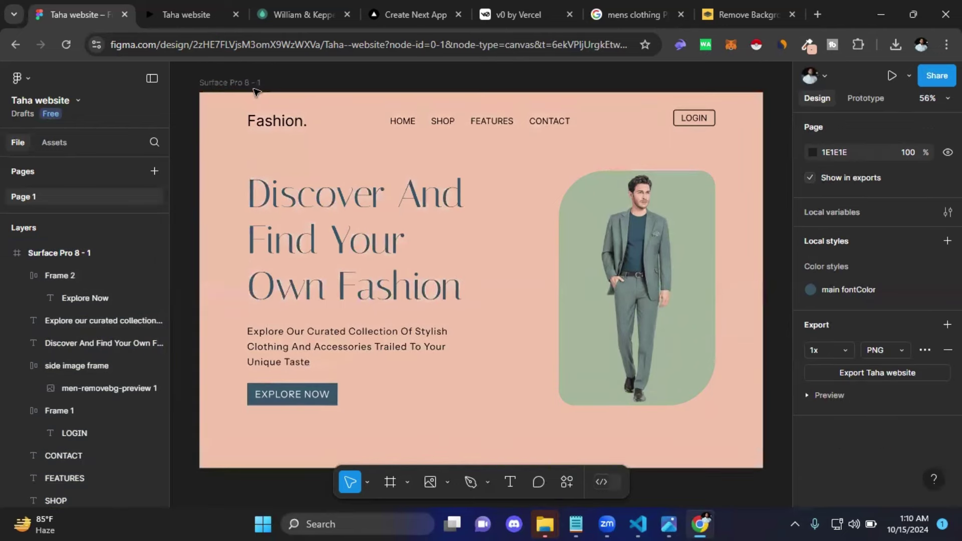
left_click(236, 83)
left_click(178, 180)
left_click(251, 101)
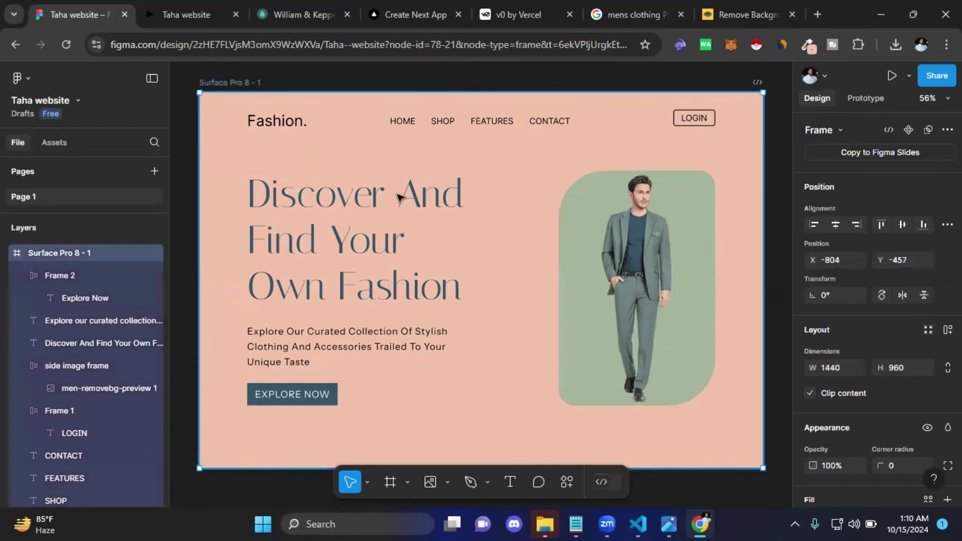
scroll(916, 348, "down", 4)
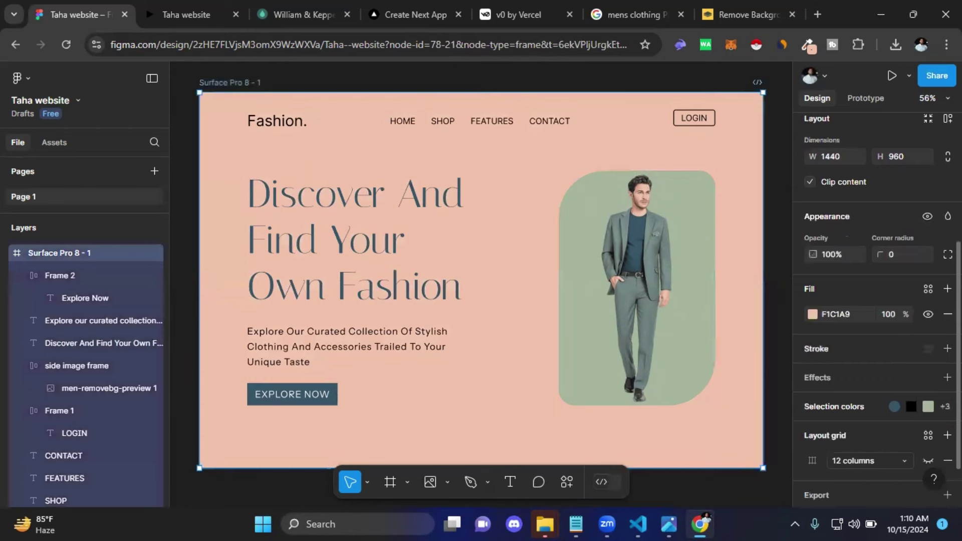
mouse_move(816, 290)
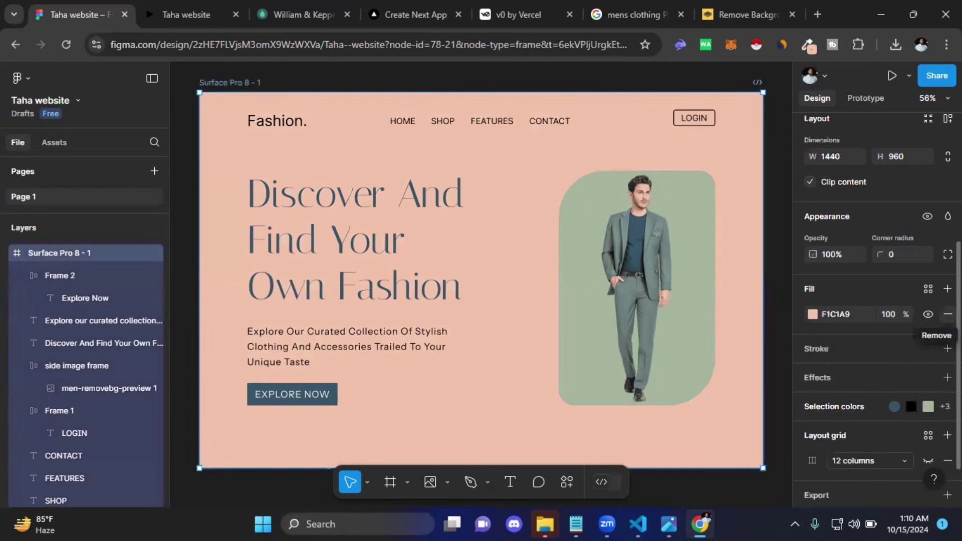
left_click(947, 314)
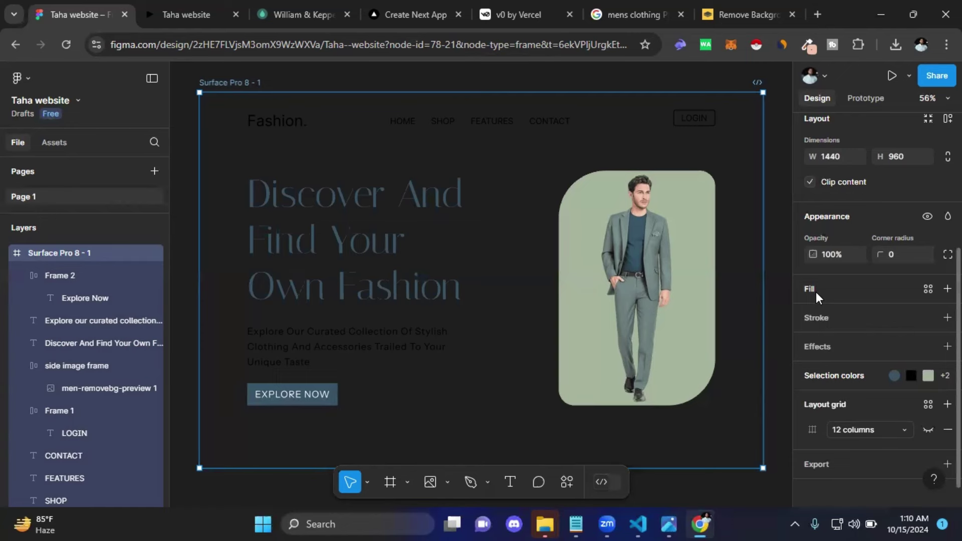
left_click(864, 291)
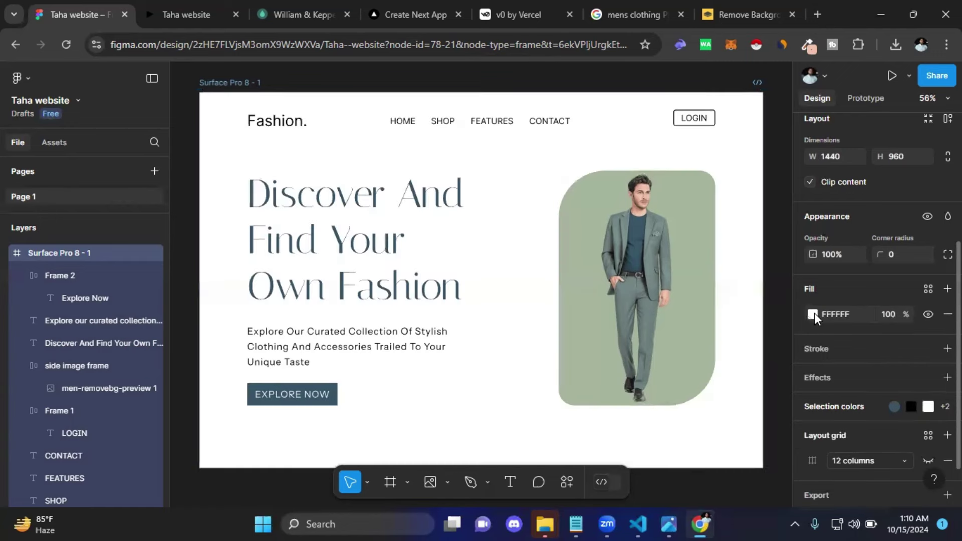
left_click(780, 309)
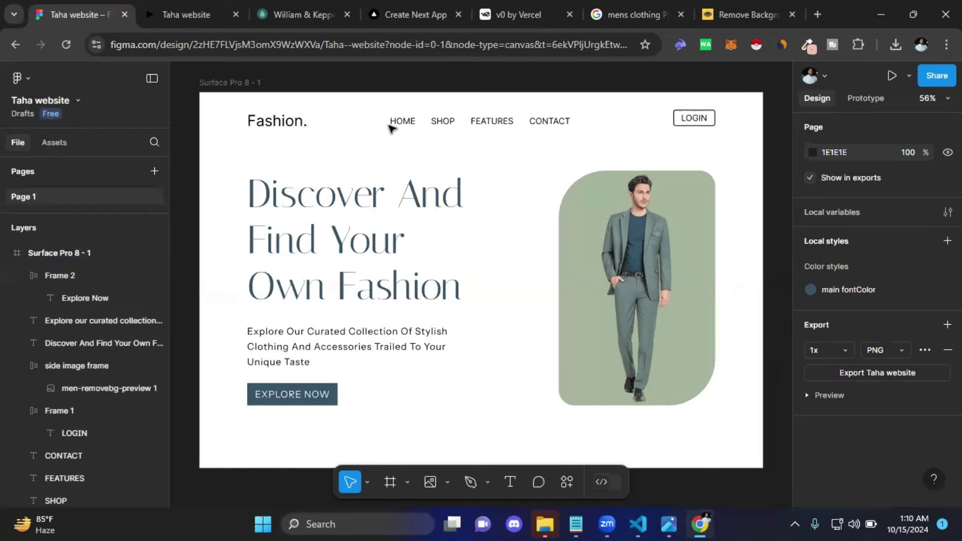
Step: Apply the 'main fontColor' colour style to the HOME nav link's text fill
left_click(403, 122)
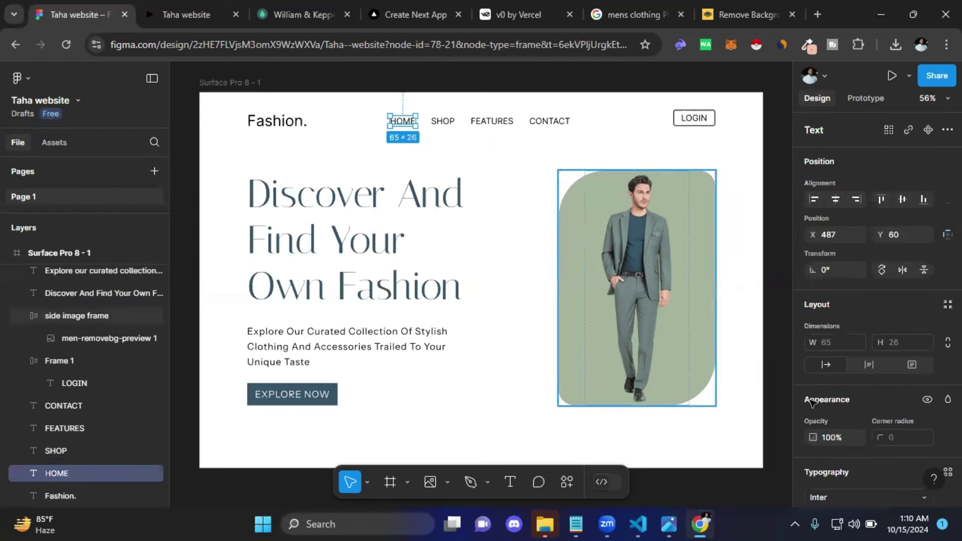
scroll(869, 391, "down", 5)
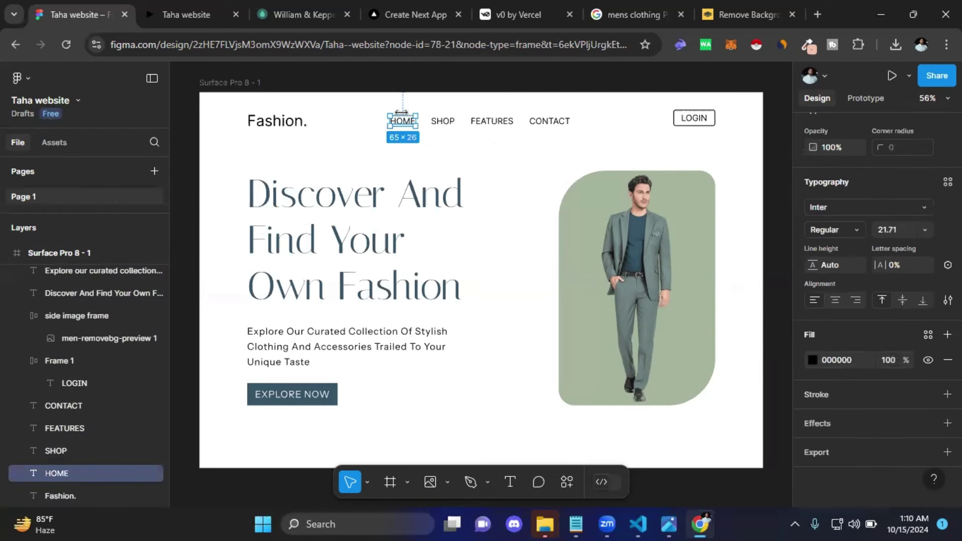
left_click(468, 81)
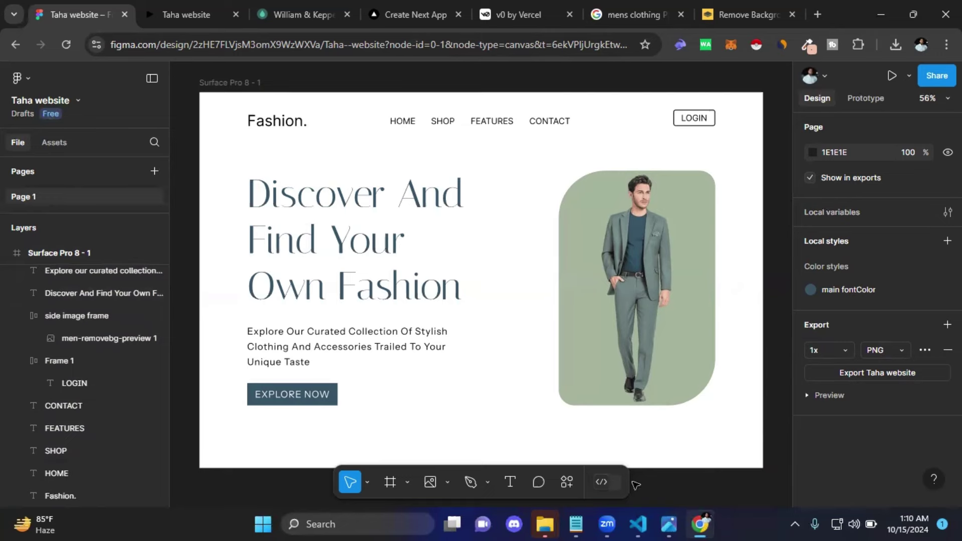
scroll(396, 115, "up", 3)
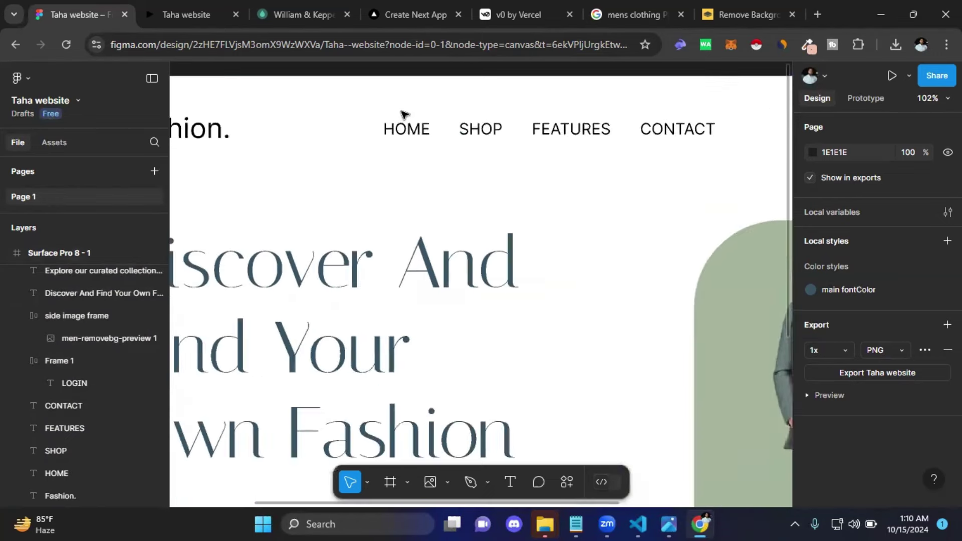
scroll(402, 114, "up", 3)
left_click(408, 144)
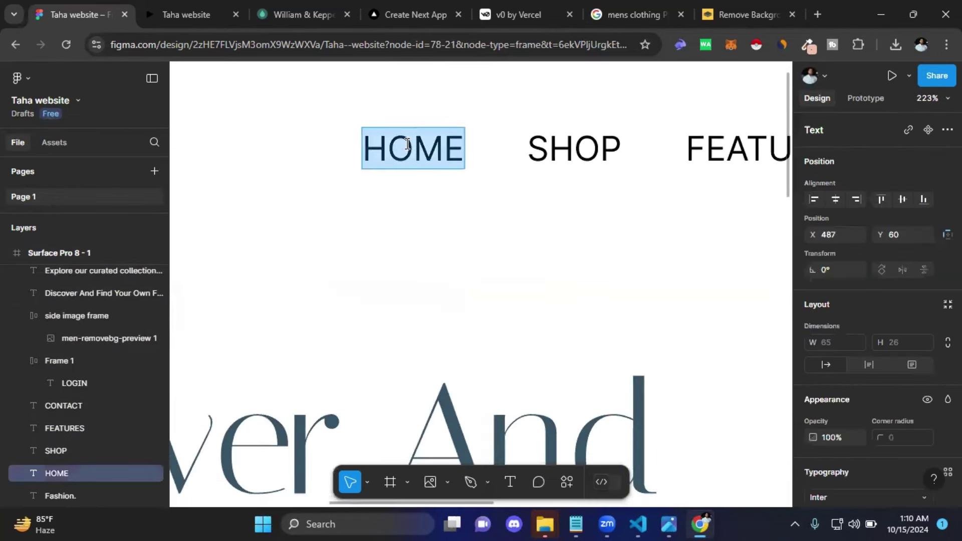
scroll(938, 386, "down", 1)
scroll(917, 379, "down", 5)
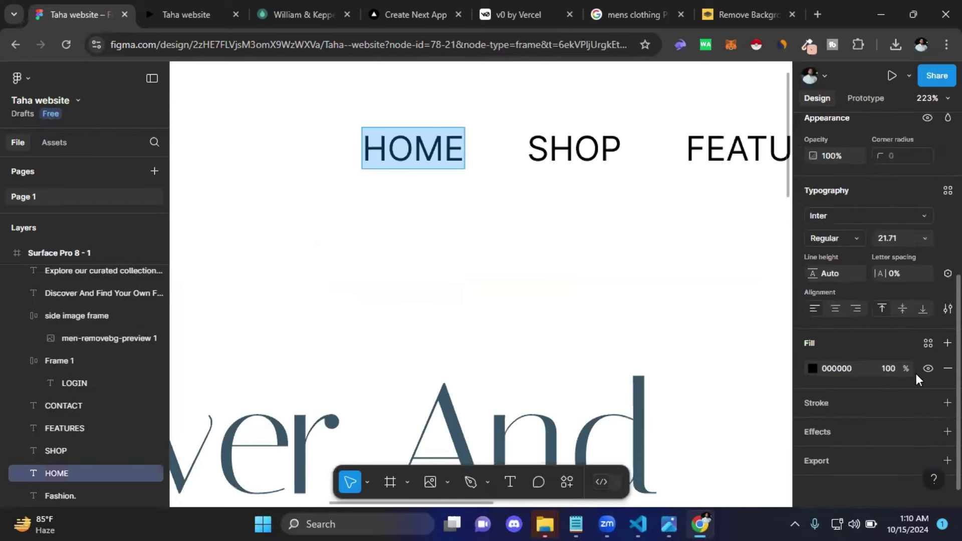
scroll(914, 373, "up", 3)
scroll(912, 371, "up", 2)
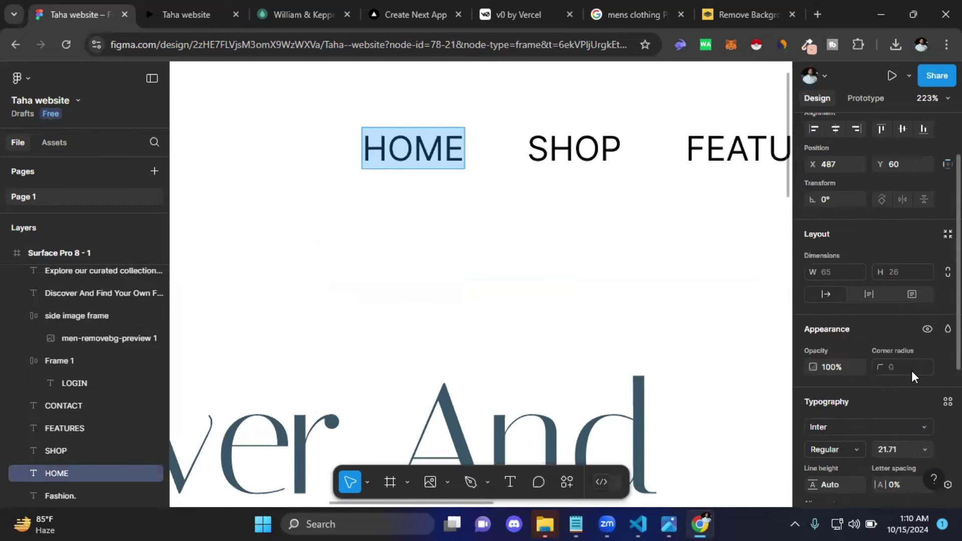
scroll(912, 371, "down", 5)
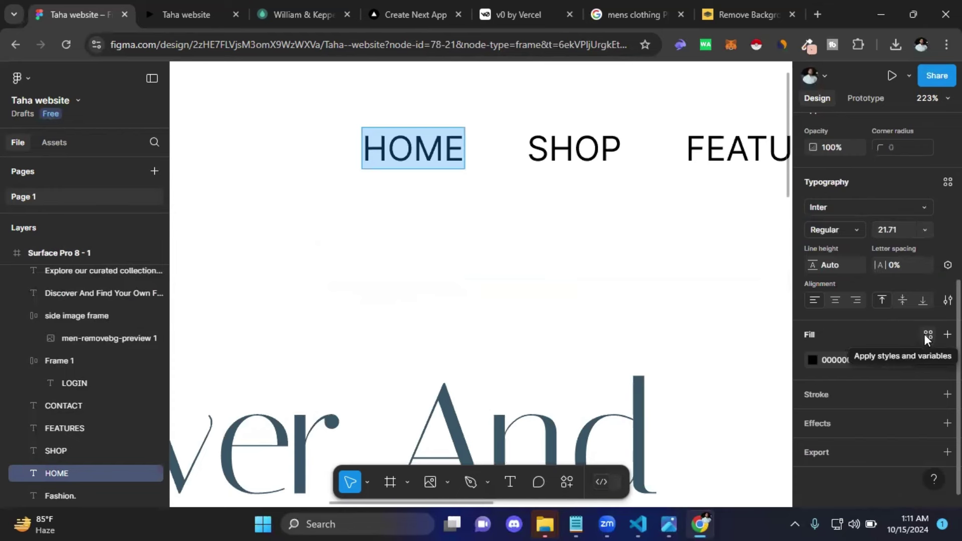
left_click(927, 336)
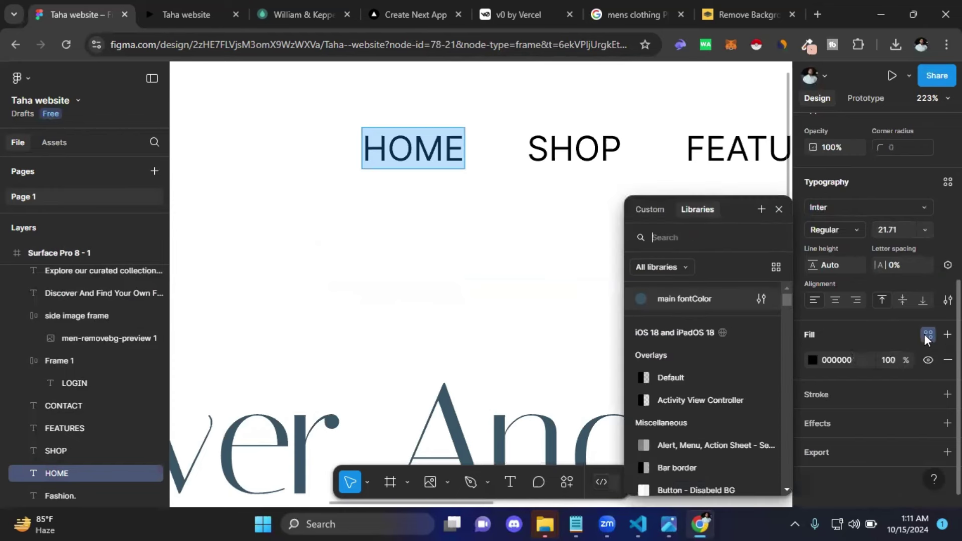
left_click(665, 299)
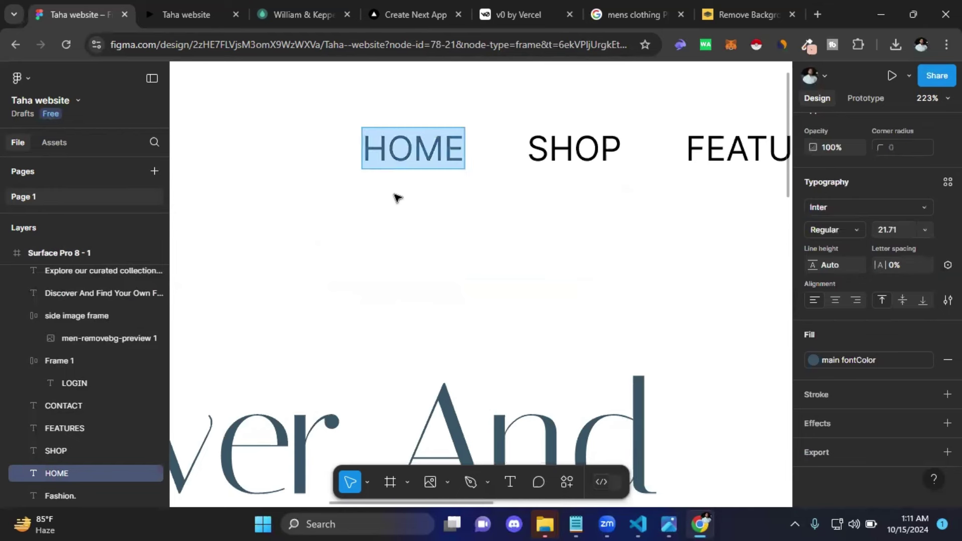
key("Escape")
key("Escape")
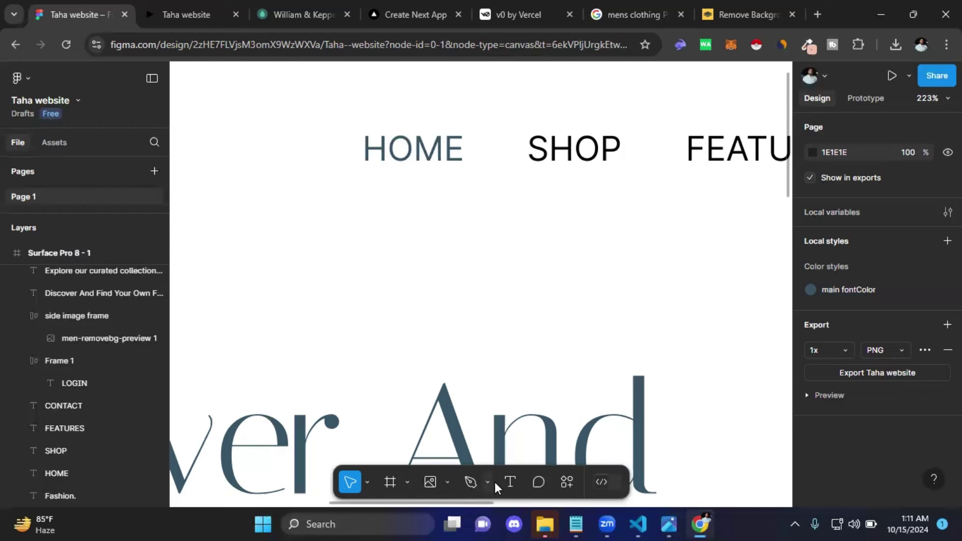
Step: Draw a straight line with the Line tool beneath the HOME link
left_click(447, 482)
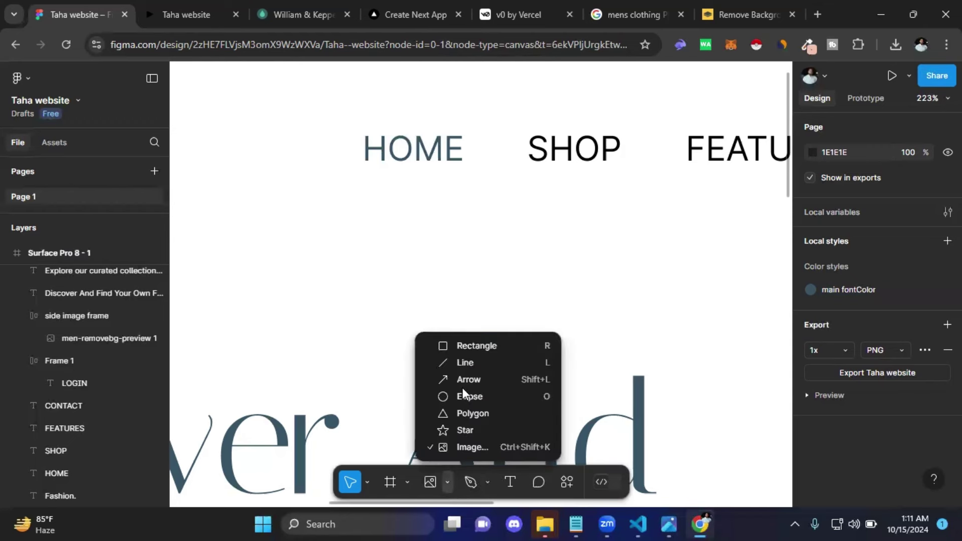
left_click(466, 362)
left_click_drag(360, 167, 464, 170)
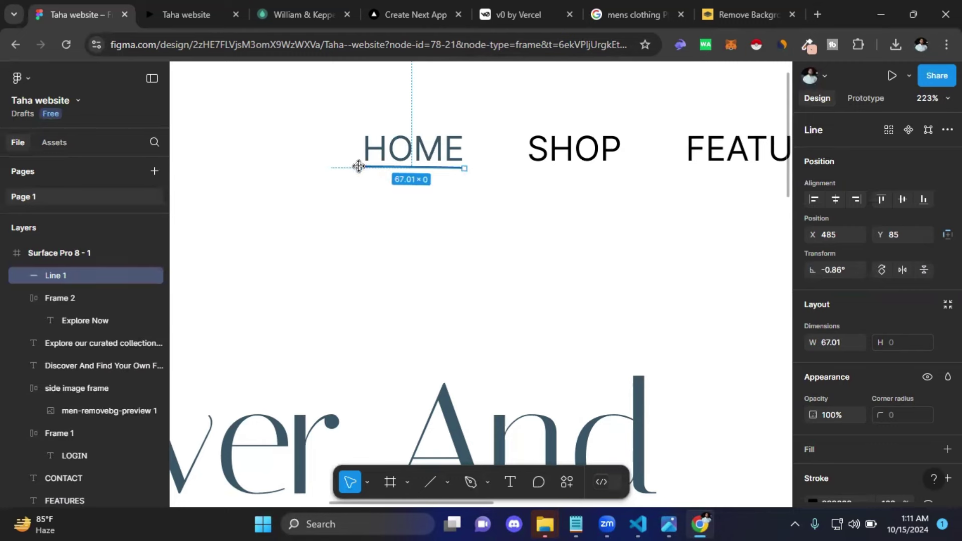
left_click_drag(359, 170, 362, 171)
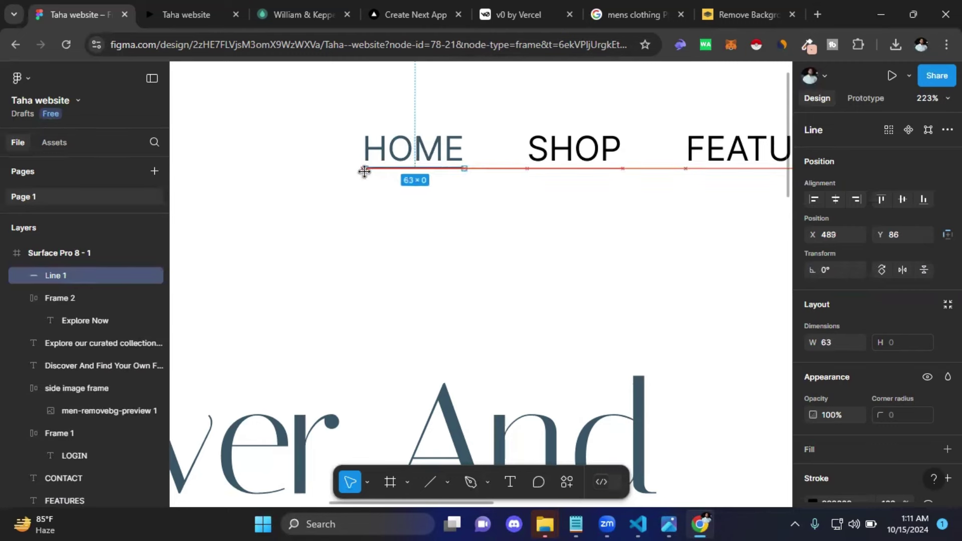
left_click_drag(364, 172, 364, 170)
Step: Level the line to 0° and nudge it into place under HOME
scroll(408, 125, "up", 3)
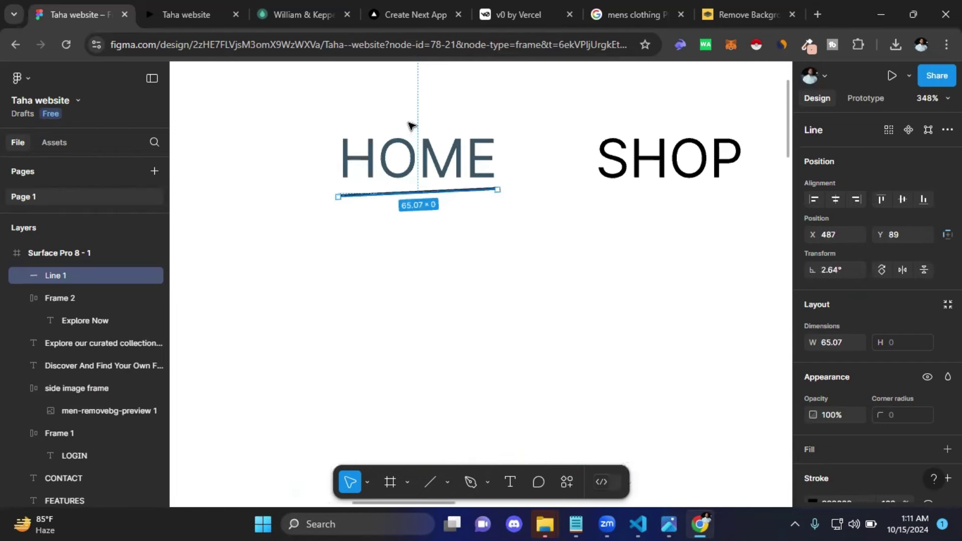
scroll(410, 122, "up", 2)
scroll(371, 126, "up", 2)
scroll(275, 278, "up", 1)
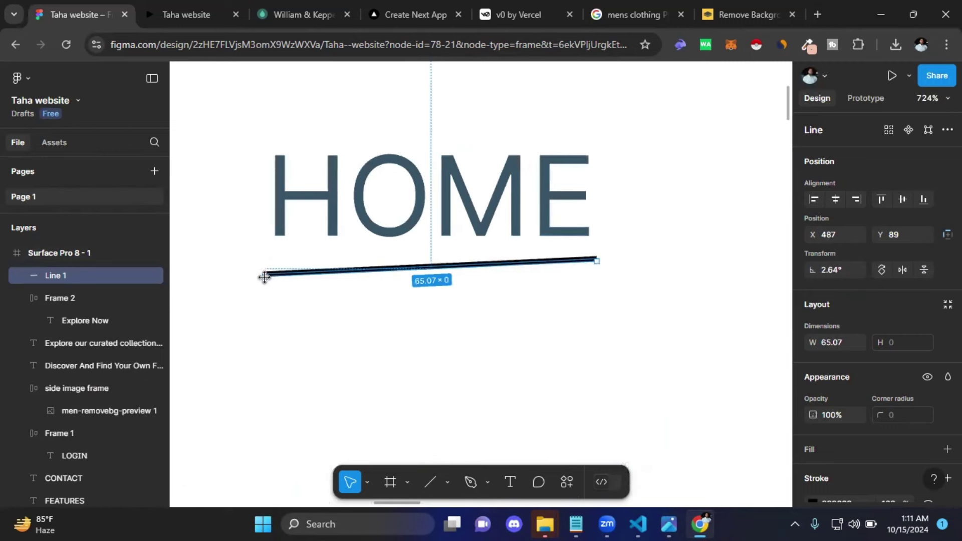
left_click_drag(264, 262, 276, 261)
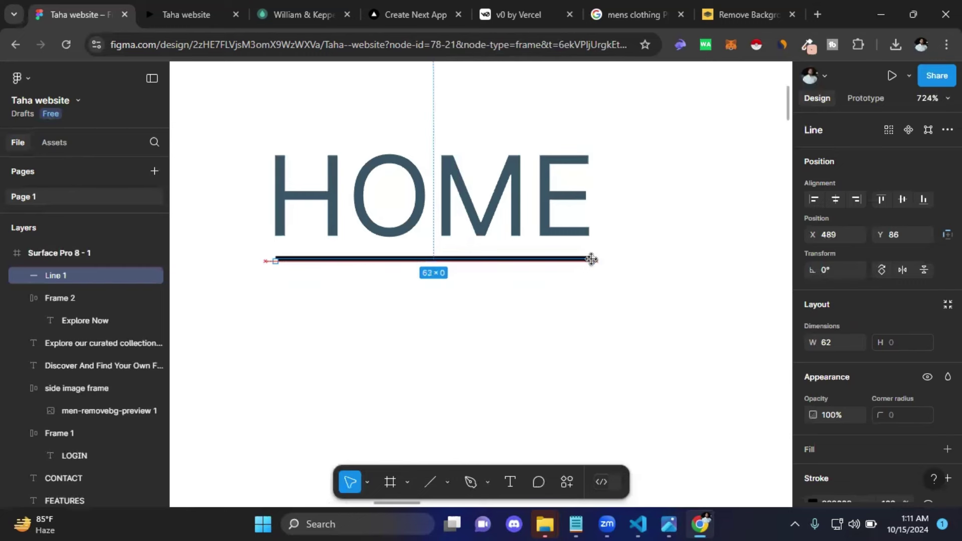
left_click(501, 318)
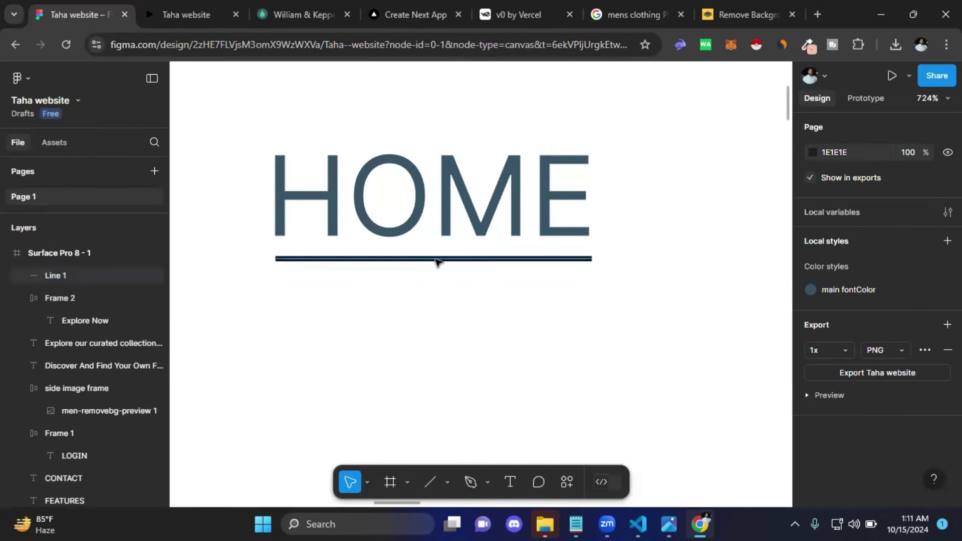
left_click(438, 260)
left_click_drag(437, 260, 439, 261)
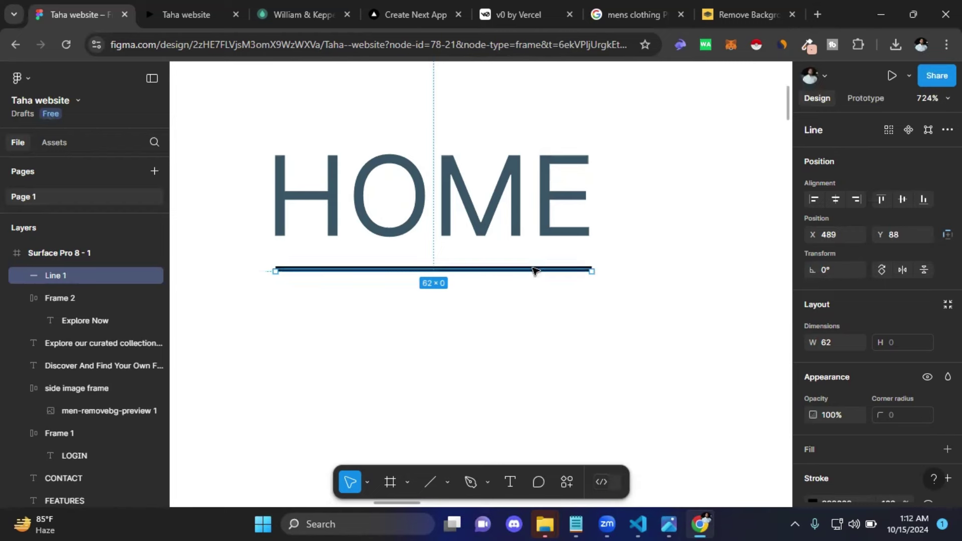
Step: Add a fill to the underline and colour it with 'main fontColor'
scroll(896, 412, "down", 3)
left_click(854, 308)
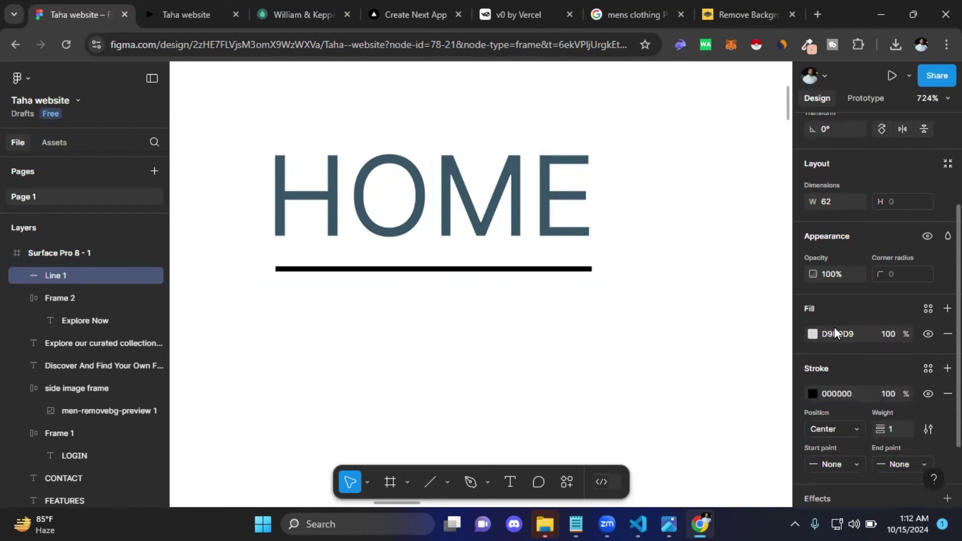
left_click(928, 311)
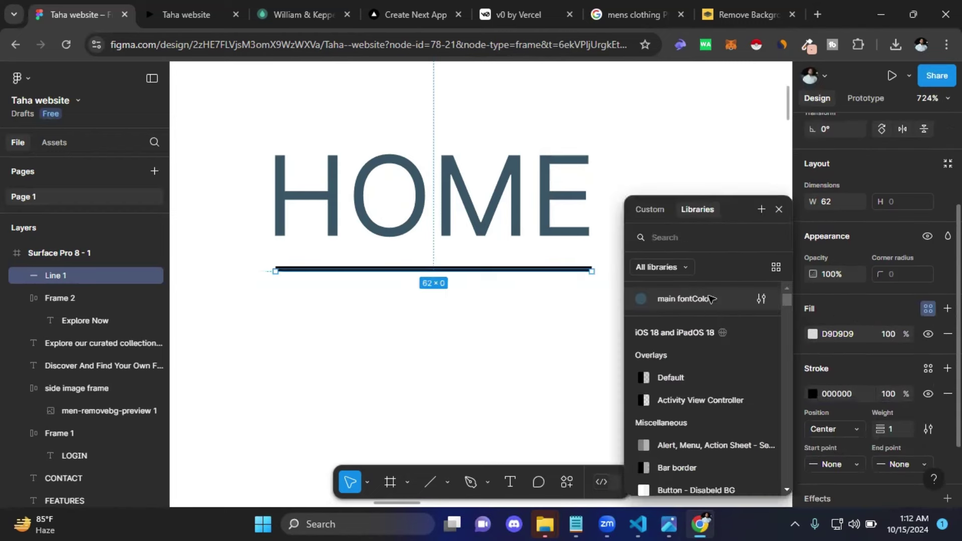
left_click(711, 300)
left_click(532, 333)
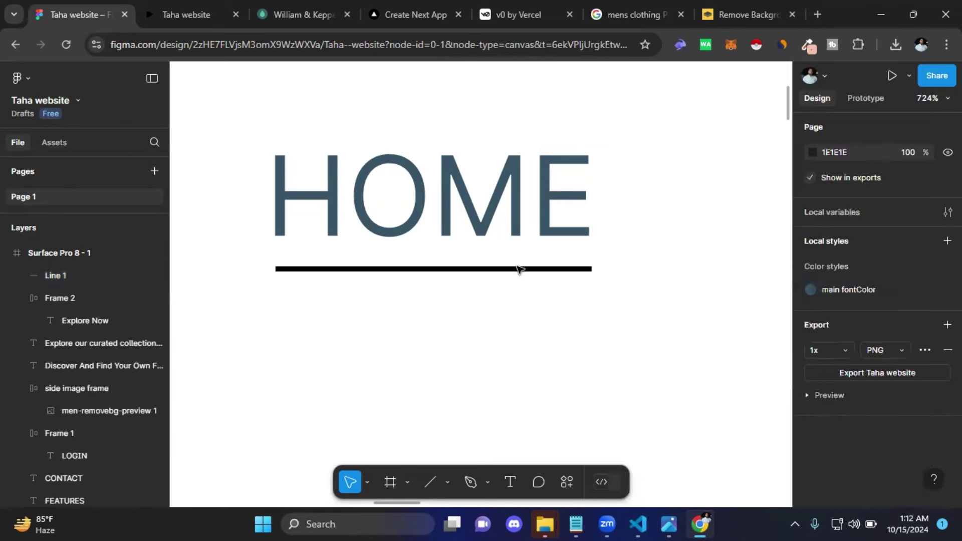
left_click(518, 270)
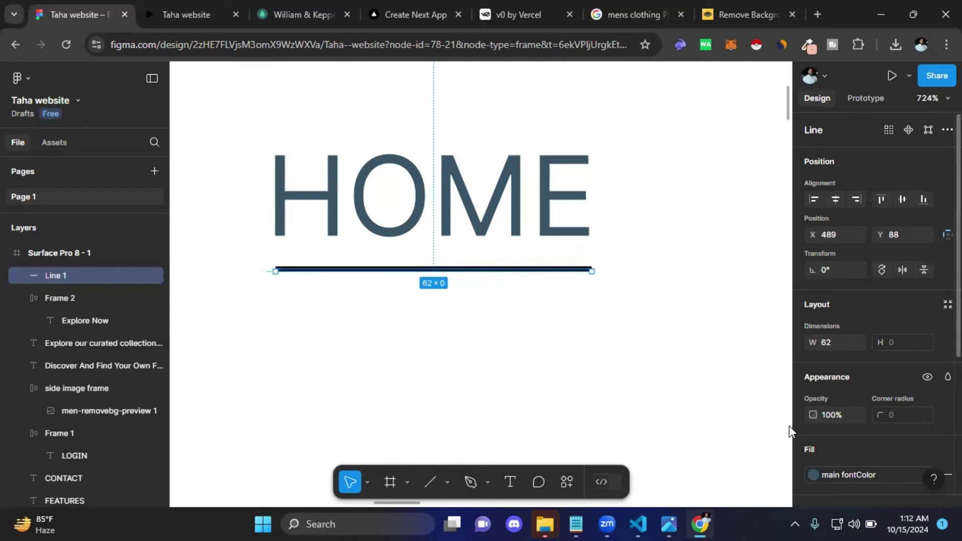
Step: Remove the underline's fill and give its stroke the 'main fontColor' style
scroll(847, 400, "down", 2)
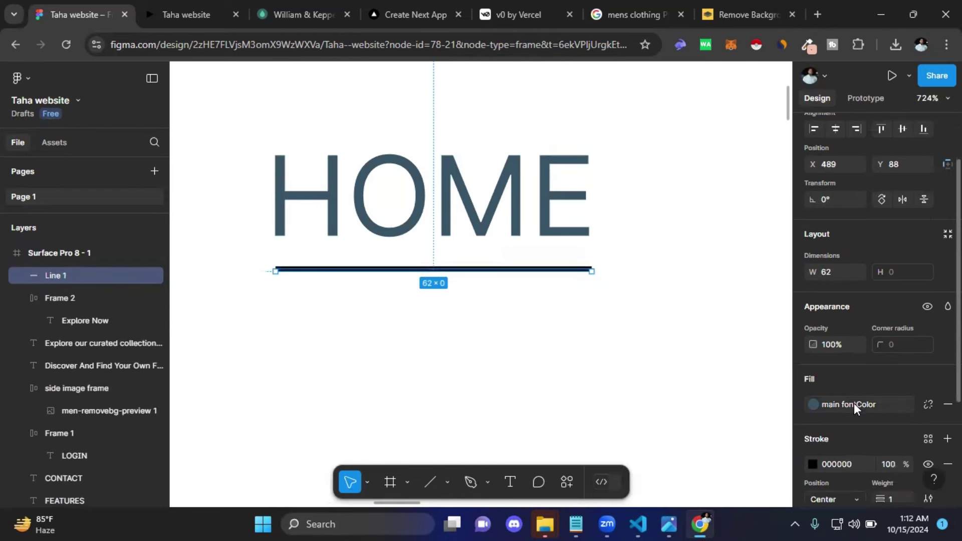
left_click(855, 403)
key("Escape")
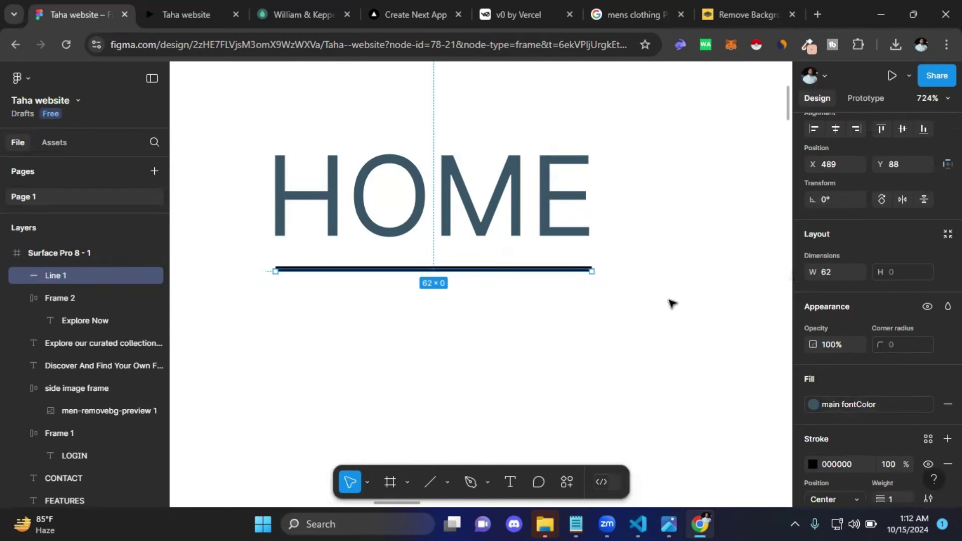
left_click(643, 306)
double_click(494, 271)
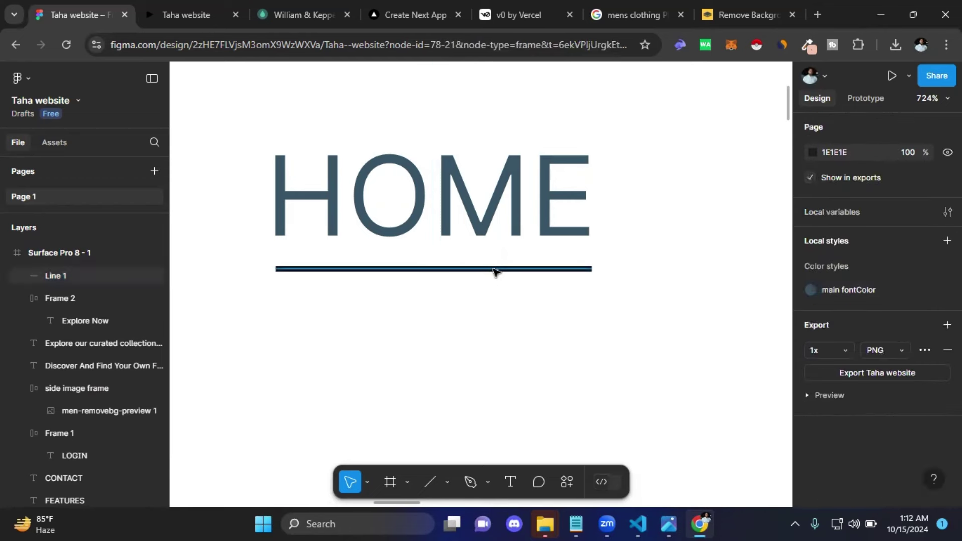
scroll(835, 386, "down", 5)
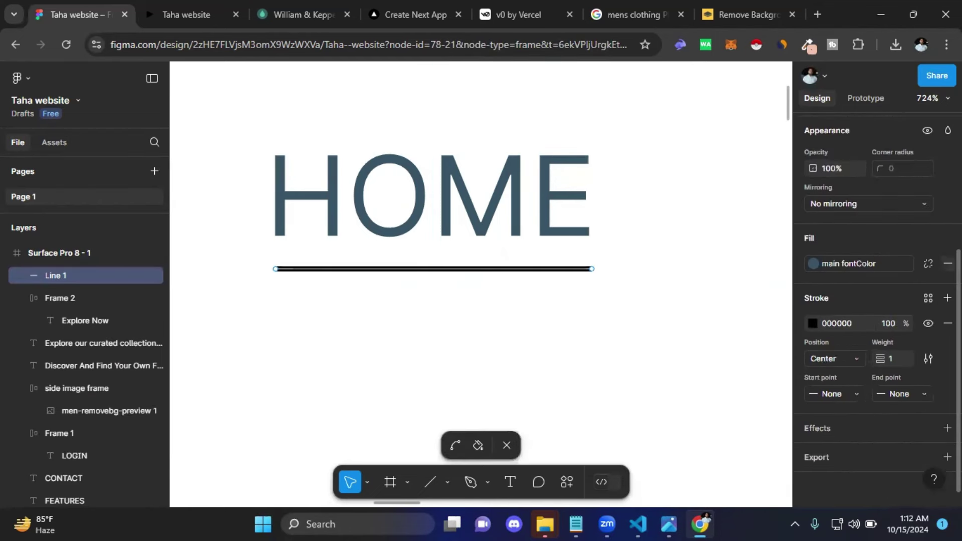
left_click(947, 263)
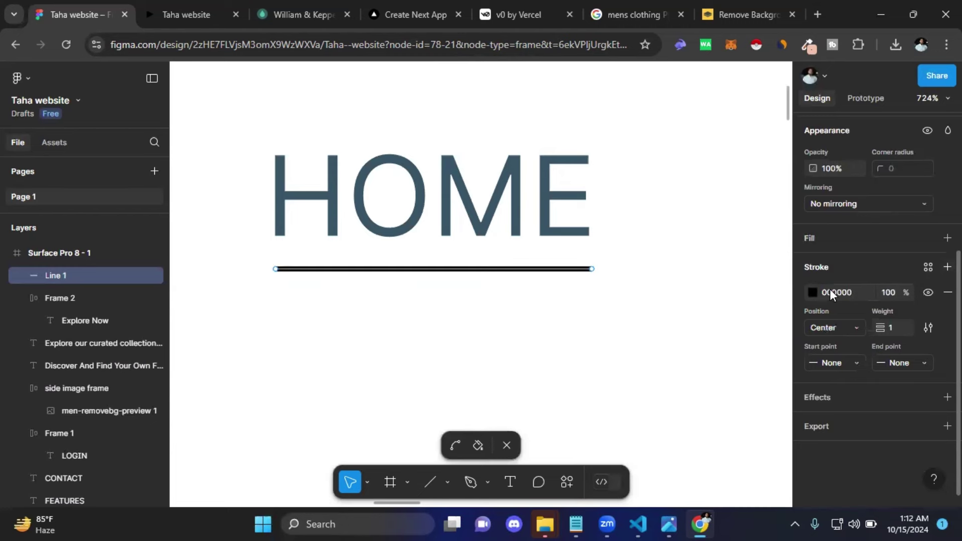
left_click(929, 267)
left_click(675, 298)
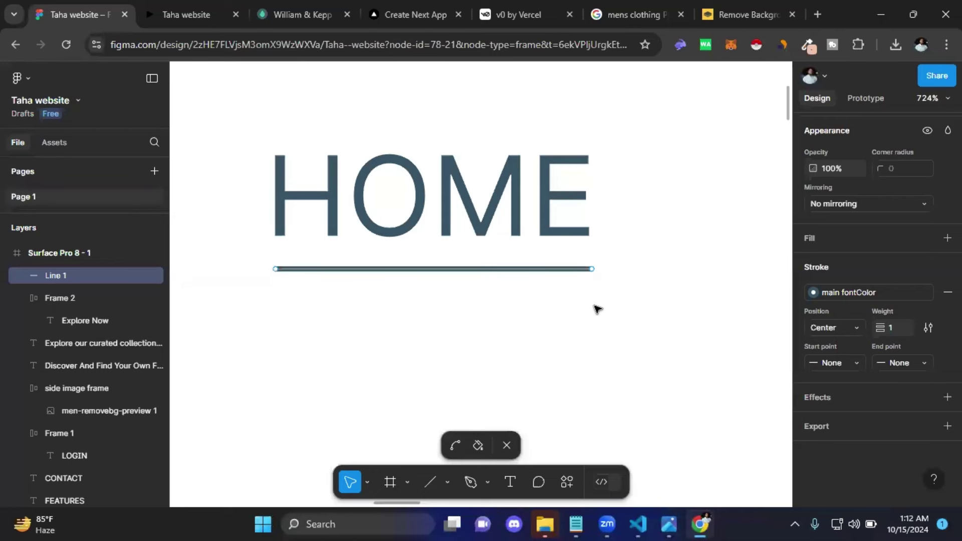
Step: Zoom out and pan to view the whole hero frame
scroll(668, 299, "down", 2, "ctrl")
scroll(629, 294, "down", 5, "ctrl")
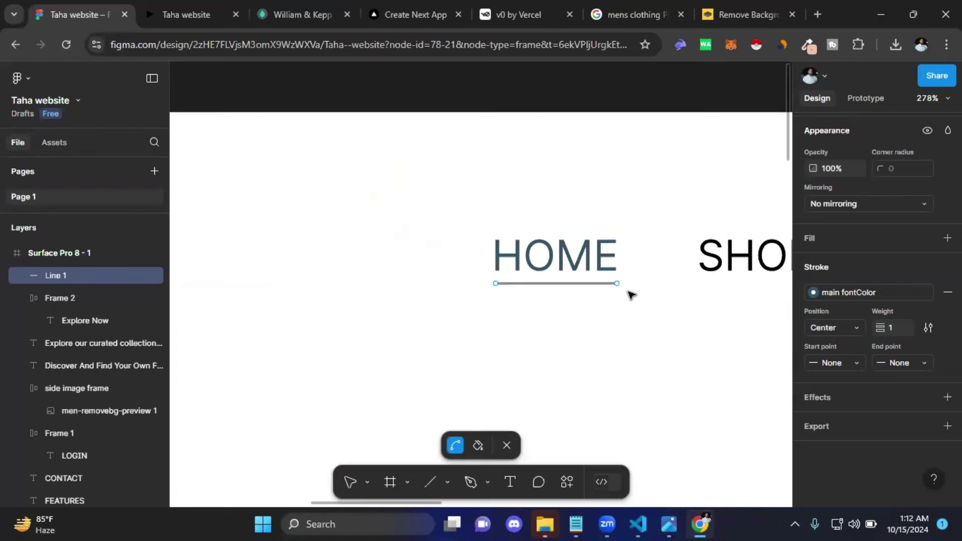
scroll(629, 293, "down", 4, "ctrl")
scroll(629, 298, "down", 2, "ctrl")
mouse_move(703, 356)
left_mouse_down()
mouse_move(499, 243)
mouse_move(499, 223)
left_mouse_up()
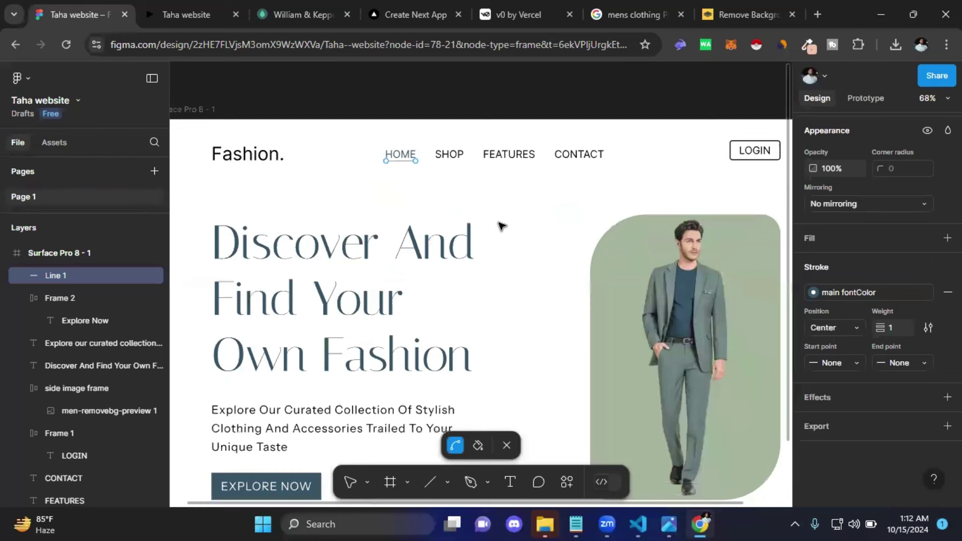
scroll(499, 238, "down", 3, "ctrl")
left_click_drag(495, 274, 476, 256)
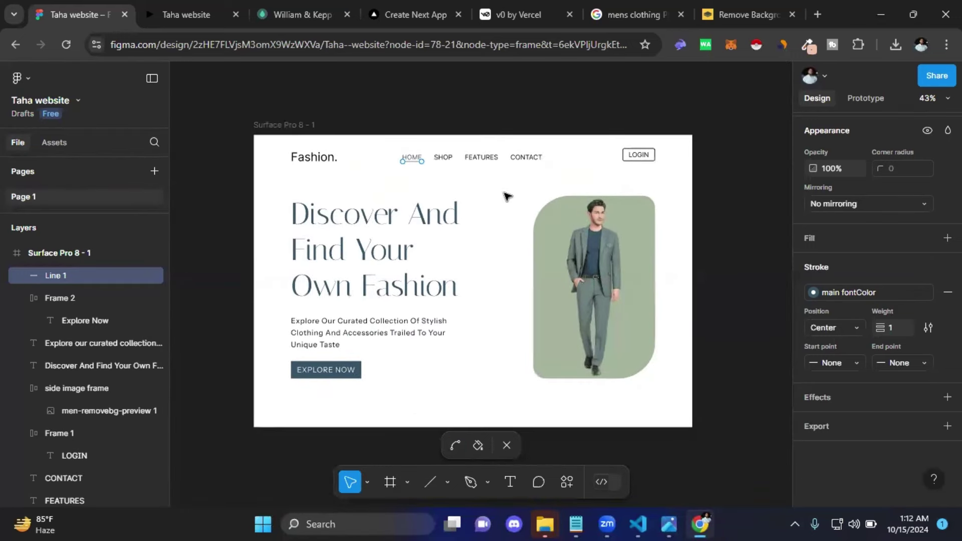